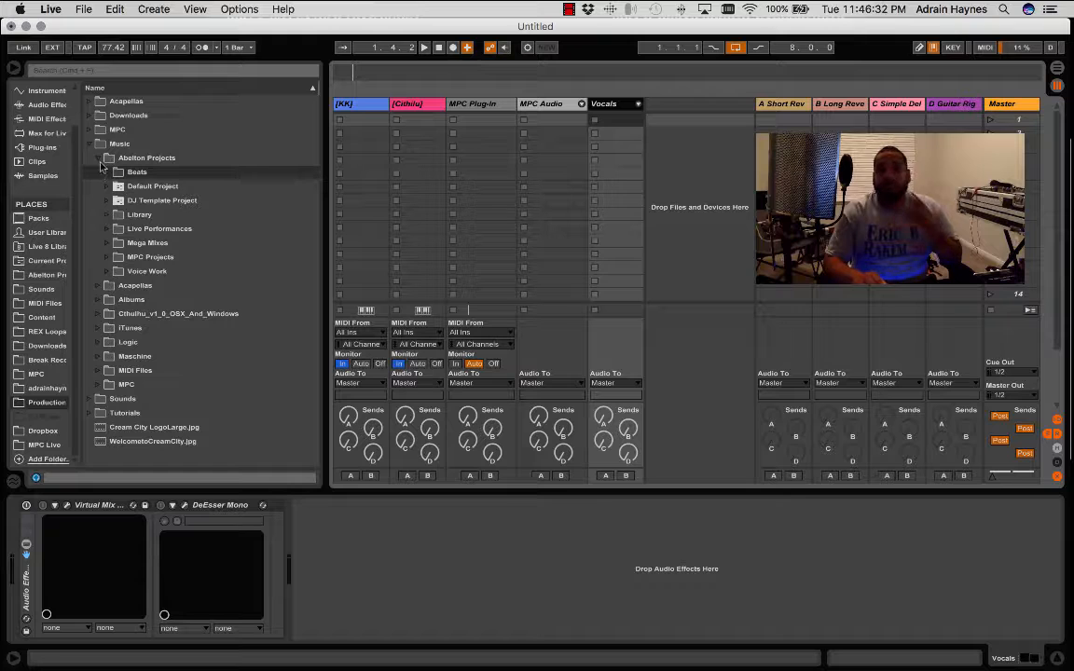
- Hide the device view below the session and toggle the browser's visibility, leaving the browser hidden
{"action": "left_click", "coordinate": [15, 68]}
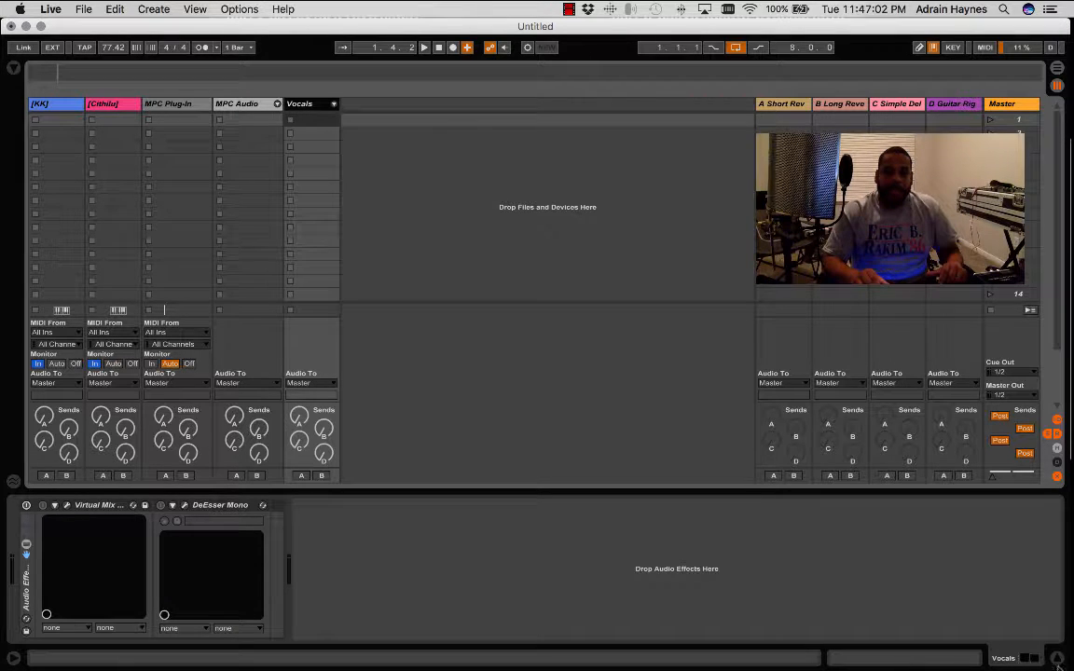
{"action": "left_click", "coordinate": [1057, 659]}
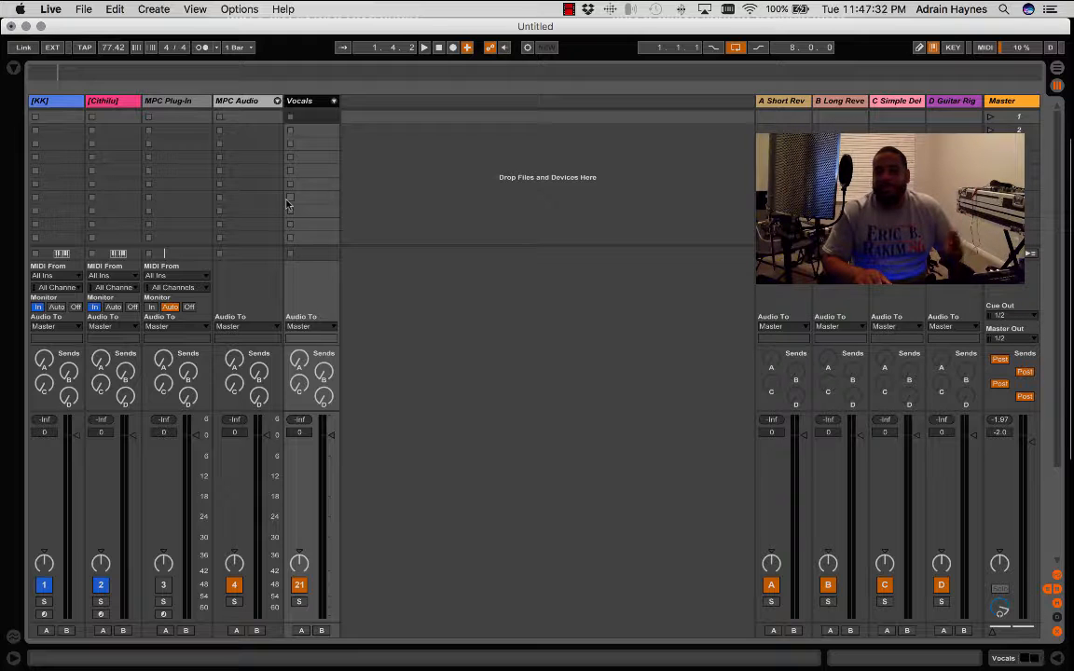
{"action": "left_click", "coordinate": [13, 71]}
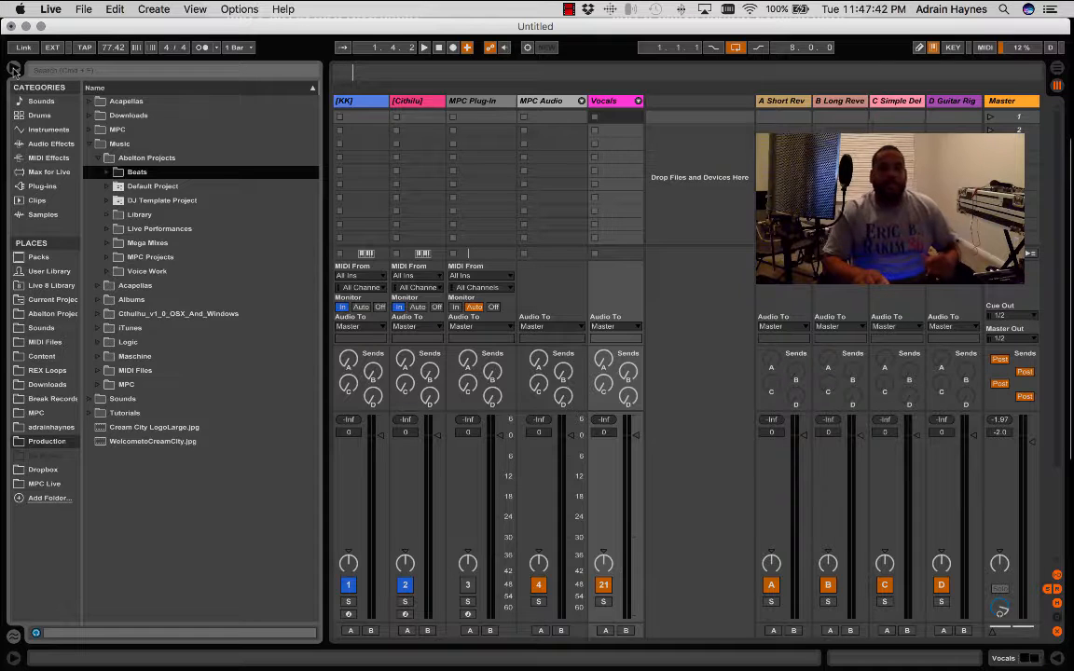
{"action": "left_click", "coordinate": [13, 69]}
{"action": "left_click", "coordinate": [13, 70]}
{"action": "left_click", "coordinate": [13, 70]}
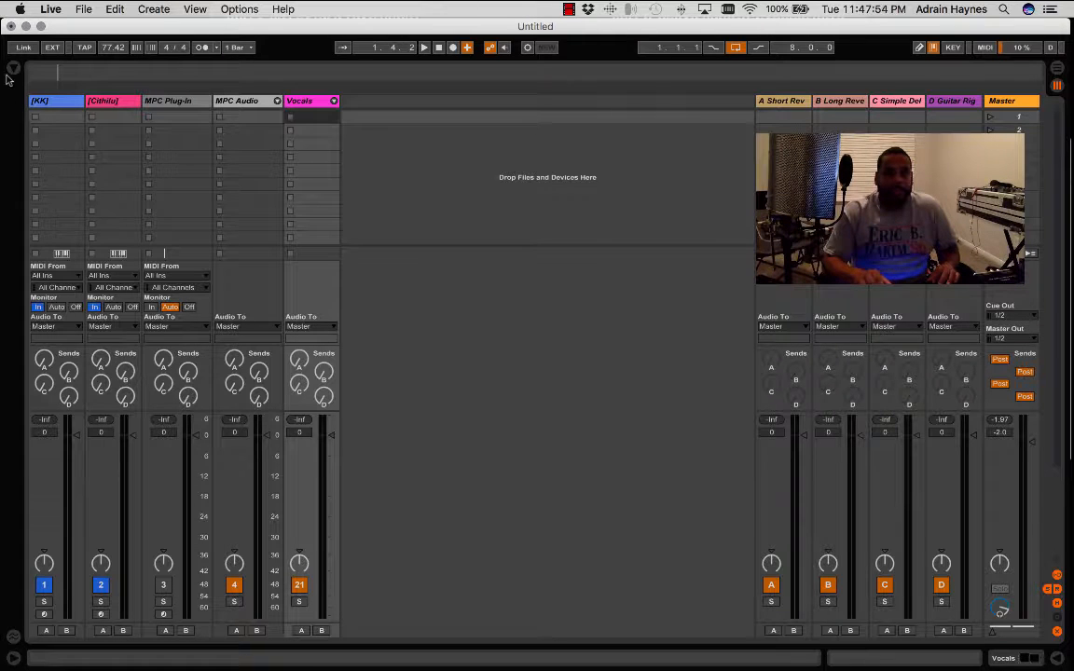
- Show and hide the Info View and the Vocals track's device view, leaving both hidden
{"action": "left_click", "coordinate": [12, 660]}
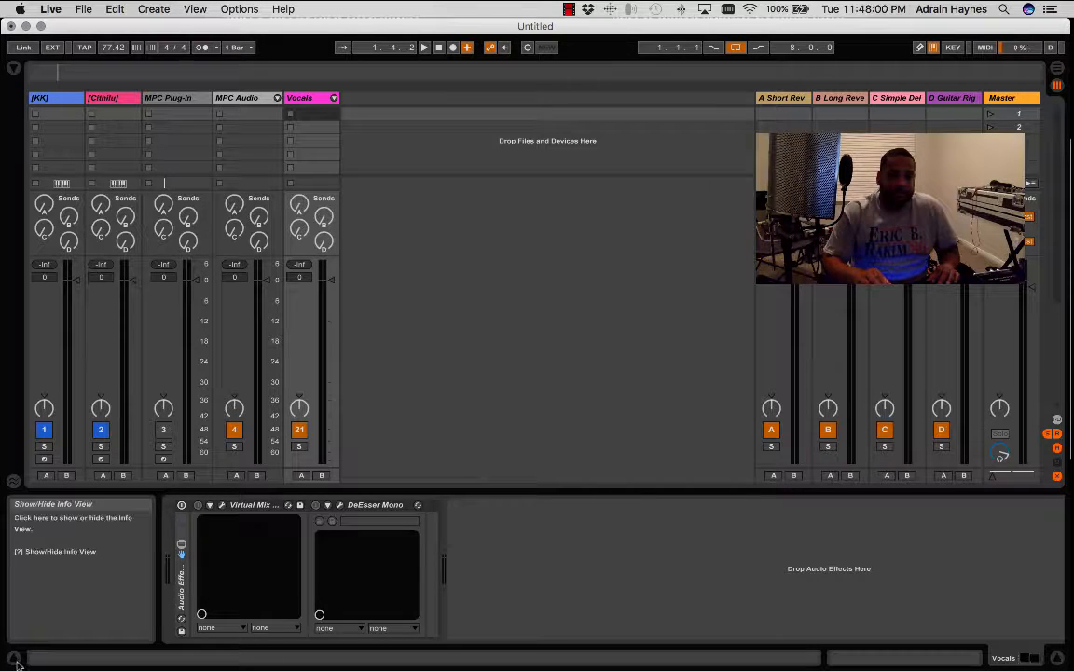
{"action": "left_click", "coordinate": [14, 659]}
{"action": "left_click", "coordinate": [1060, 659]}
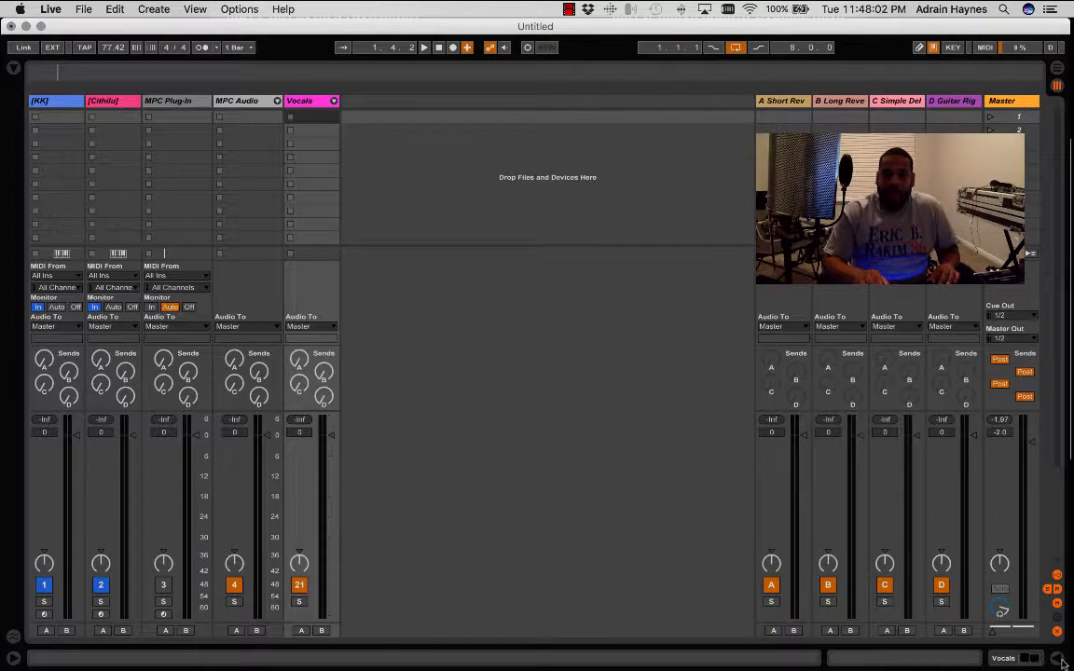
{"action": "left_click", "coordinate": [1060, 659]}
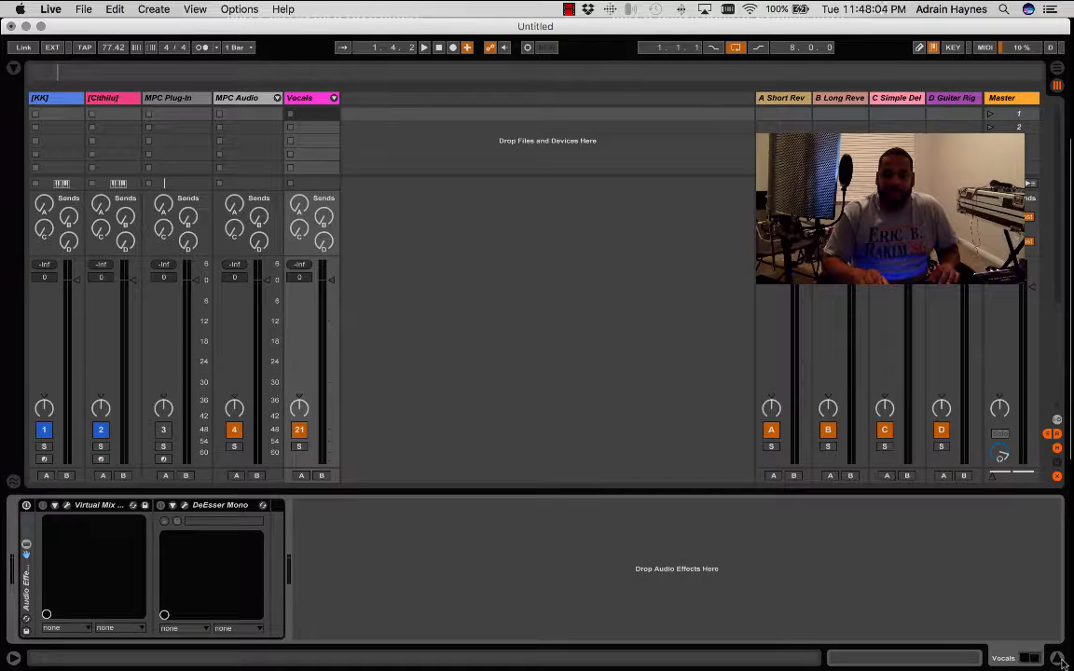
{"action": "left_click", "coordinate": [1060, 659]}
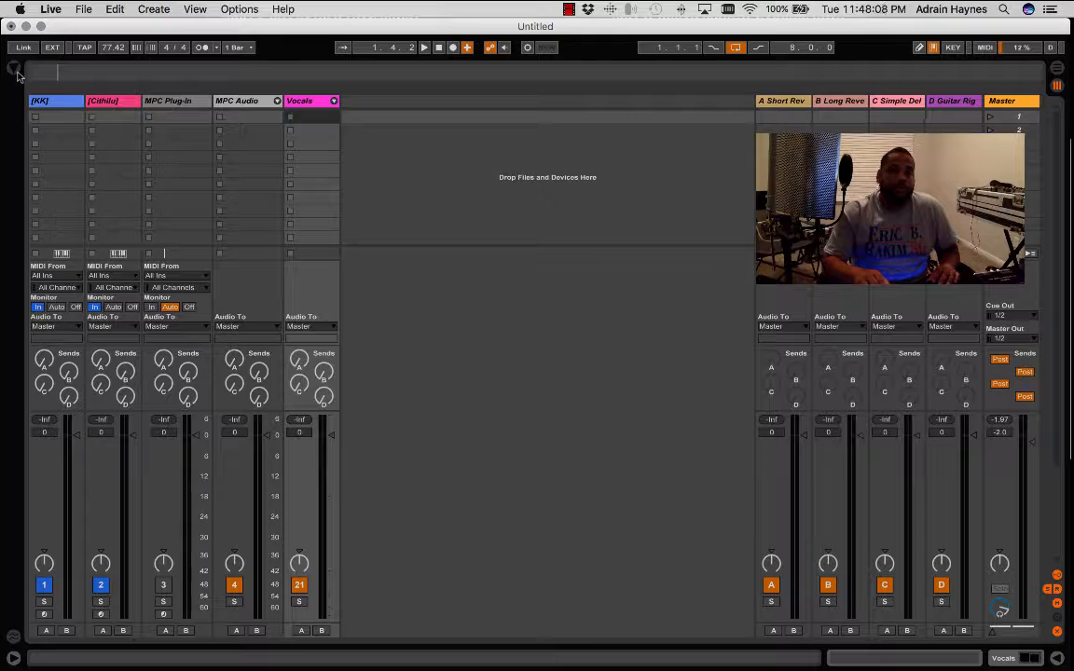
- Show the browser and expand Sound Library > 01. Sample Packs in the MPC Live place, collapsing 02. Loops
{"action": "left_click", "coordinate": [14, 69]}
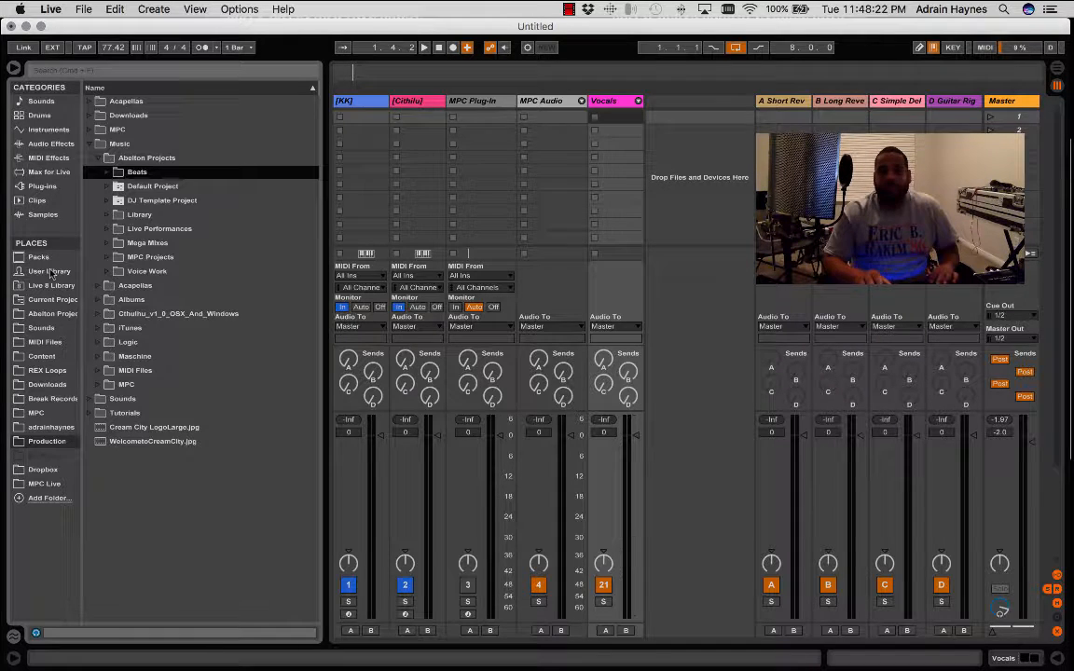
{"action": "left_click", "coordinate": [52, 485]}
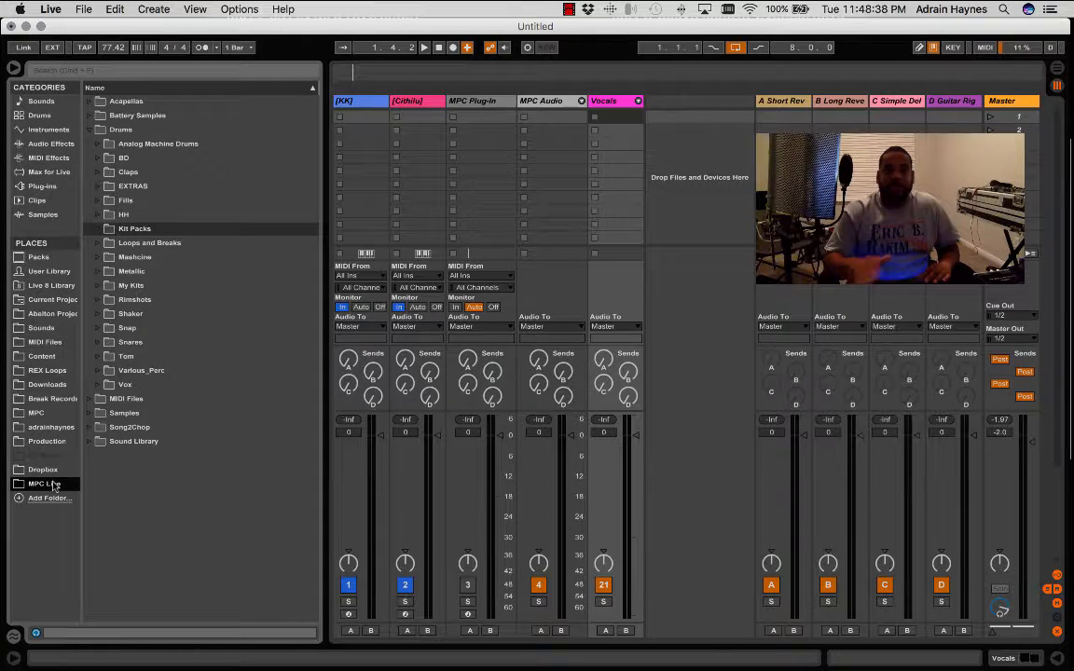
{"action": "left_click", "coordinate": [97, 442]}
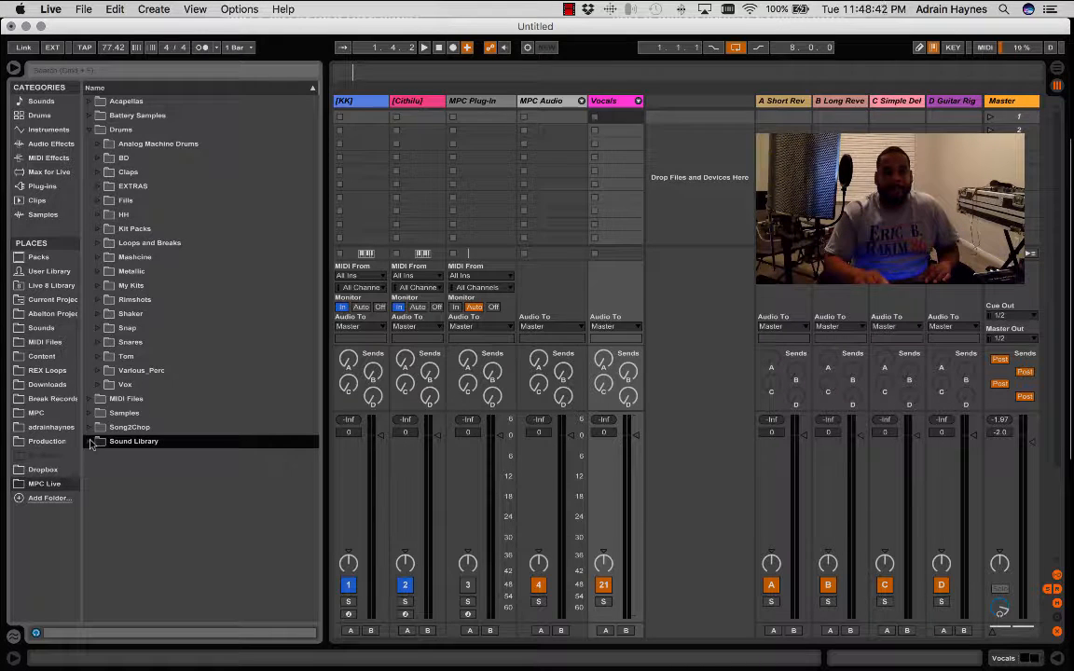
{"action": "left_click", "coordinate": [95, 442]}
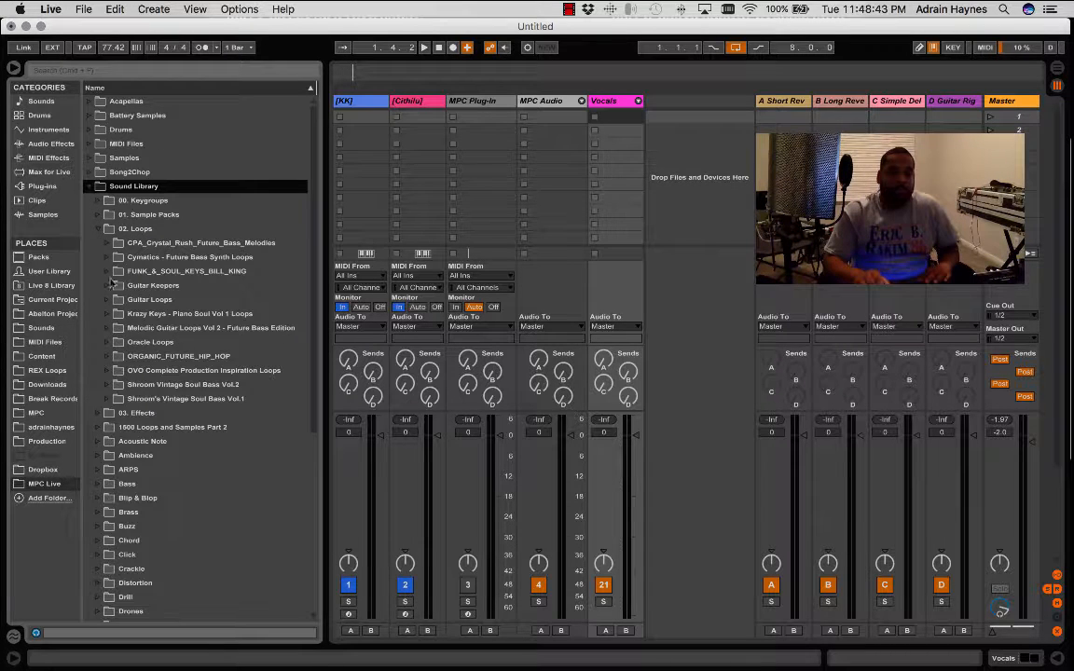
{"action": "left_click", "coordinate": [98, 228]}
{"action": "left_click", "coordinate": [99, 216]}
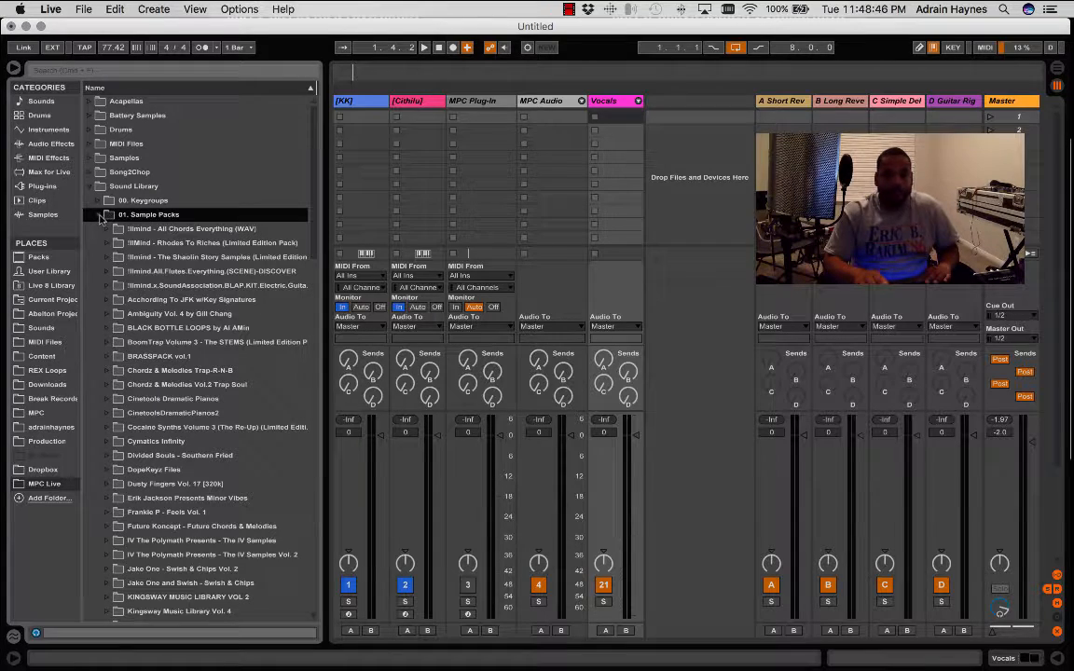
- Find and expand the TOPPXNGS by Focus sample pack, collapsing its XTRA_TOPPXNGS STXMS subfolder
{"action": "scroll", "coordinate": [264, 297], "scroll_direction": "down", "scroll_amount": 4}
{"action": "scroll", "coordinate": [263, 297], "scroll_direction": "down", "scroll_amount": 3}
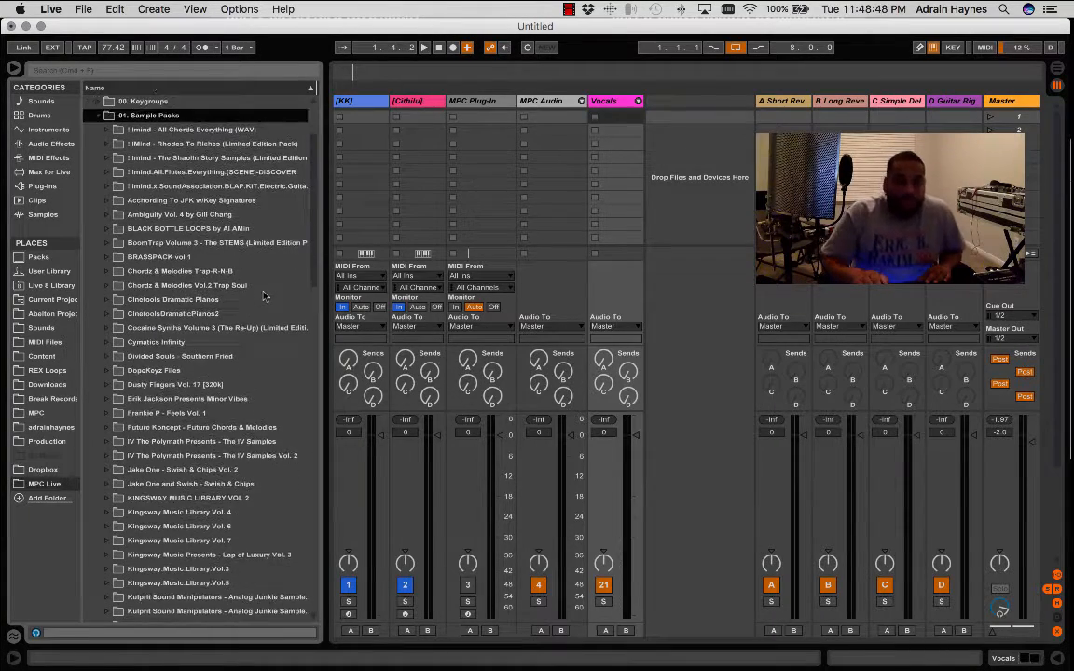
{"action": "scroll", "coordinate": [264, 296], "scroll_direction": "down", "scroll_amount": 5}
{"action": "scroll", "coordinate": [263, 296], "scroll_direction": "down", "scroll_amount": 5}
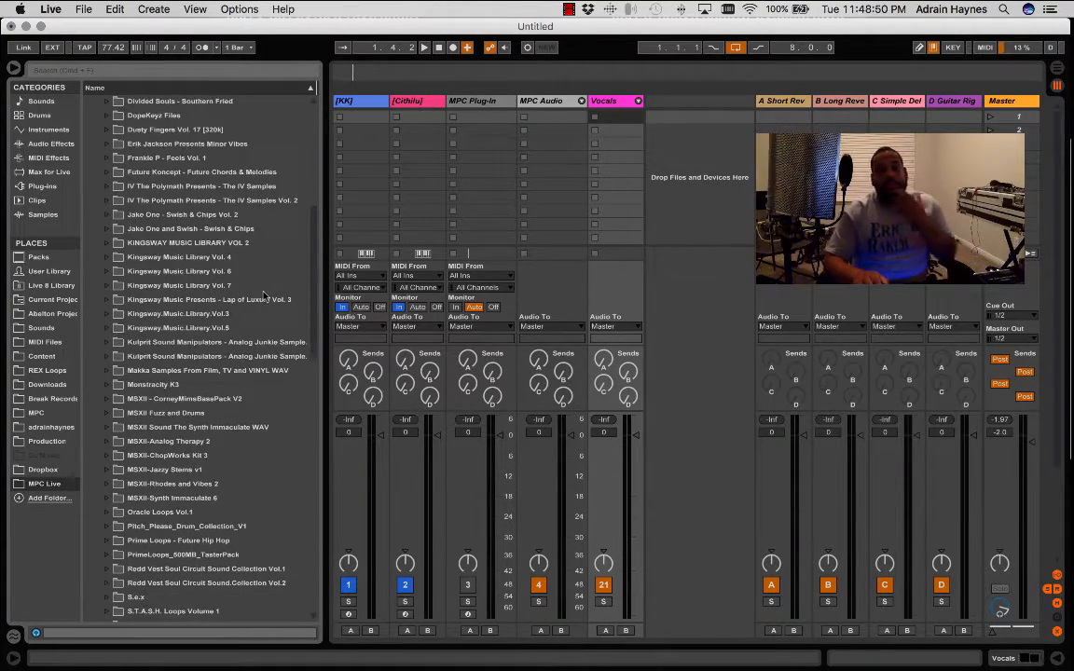
{"action": "scroll", "coordinate": [263, 296], "scroll_direction": "down", "scroll_amount": 5}
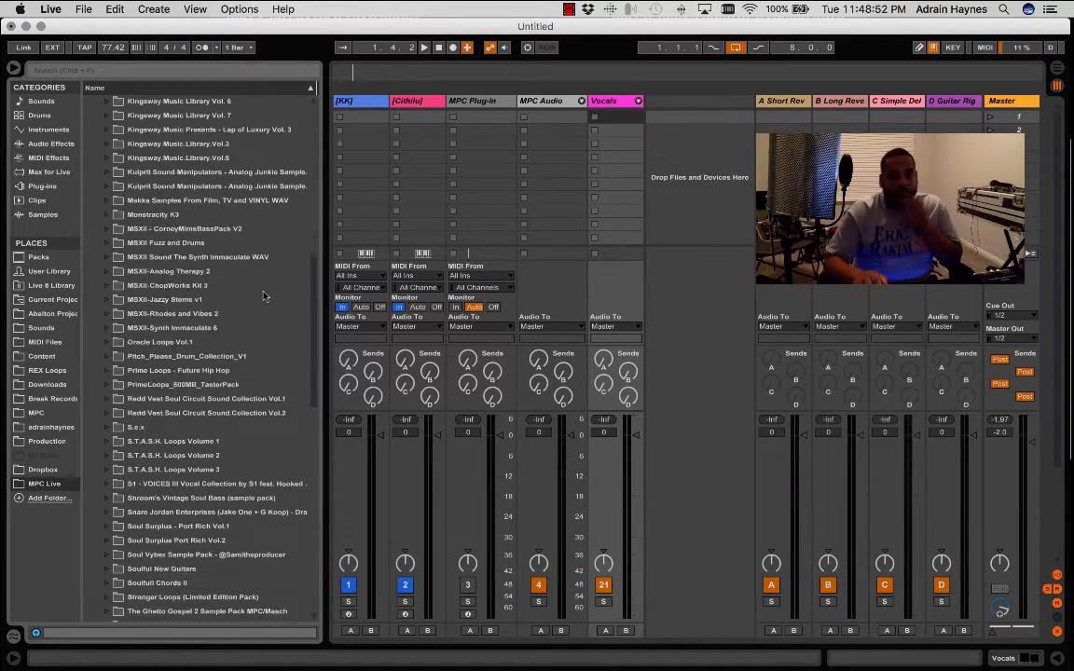
{"action": "scroll", "coordinate": [264, 296], "scroll_direction": "down", "scroll_amount": 4}
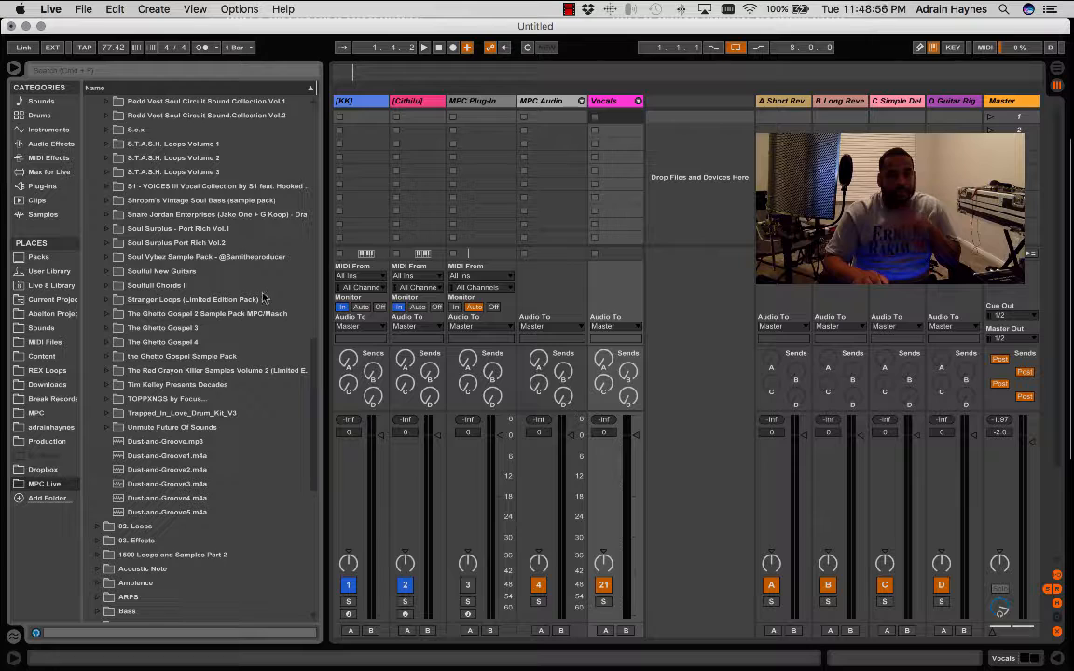
{"action": "scroll", "coordinate": [238, 268], "scroll_direction": "up", "scroll_amount": 1}
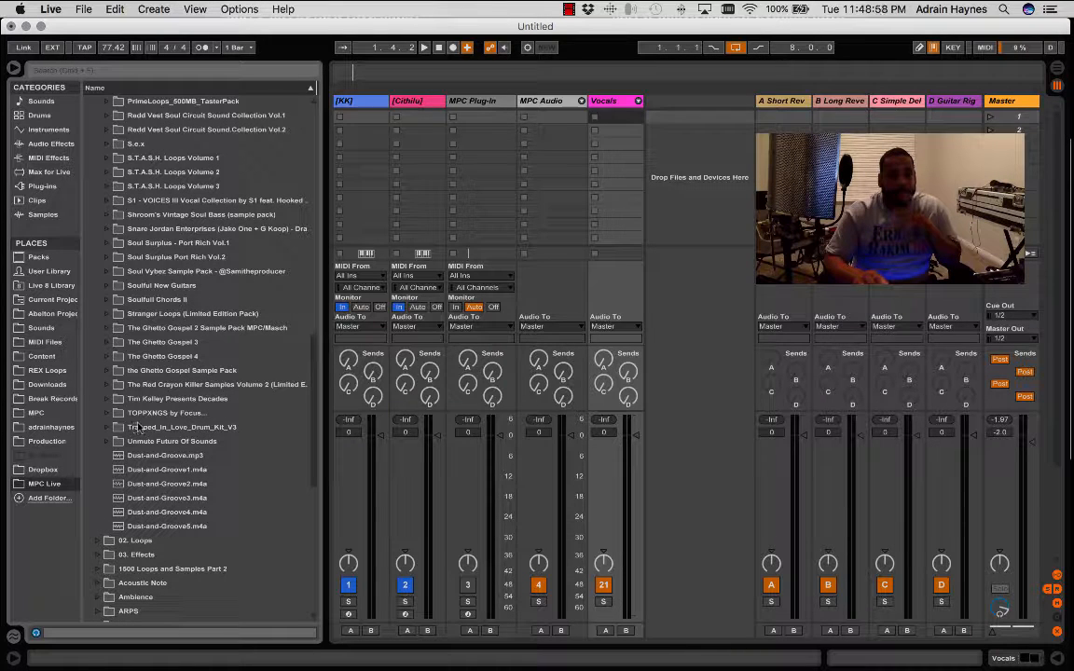
{"action": "left_click", "coordinate": [106, 414]}
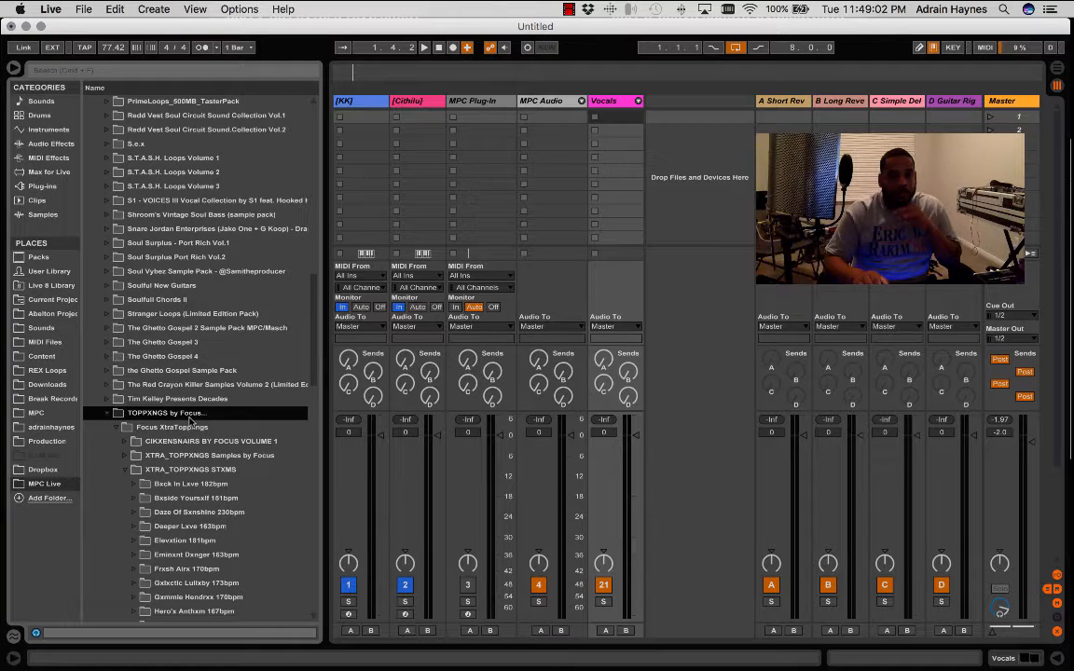
{"action": "scroll", "coordinate": [189, 422], "scroll_direction": "down", "scroll_amount": 4}
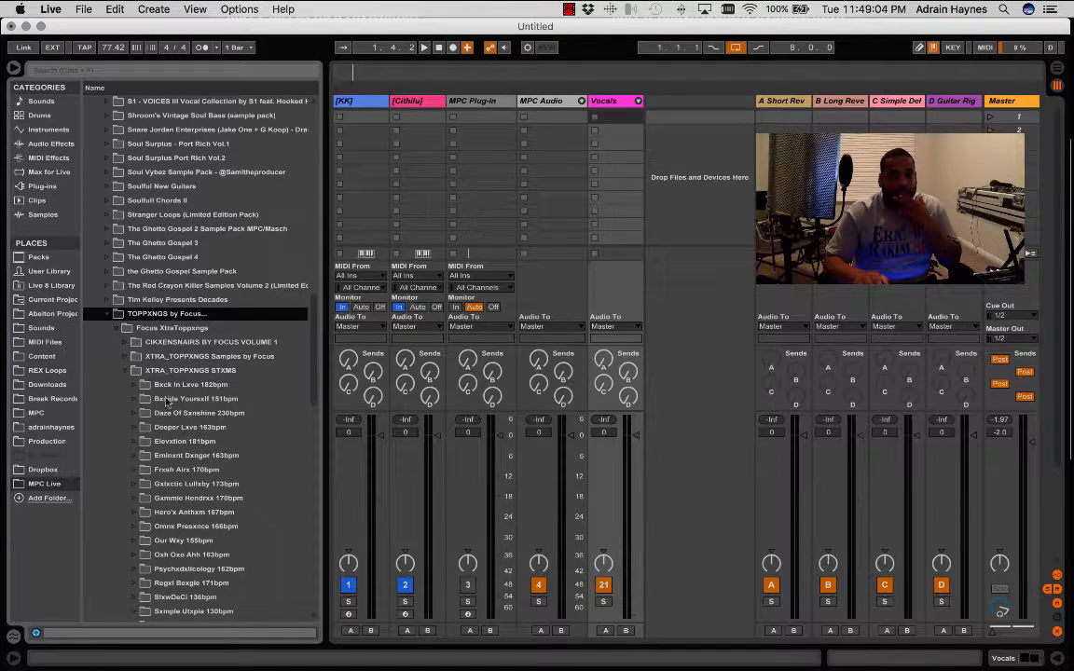
{"action": "left_click", "coordinate": [126, 372]}
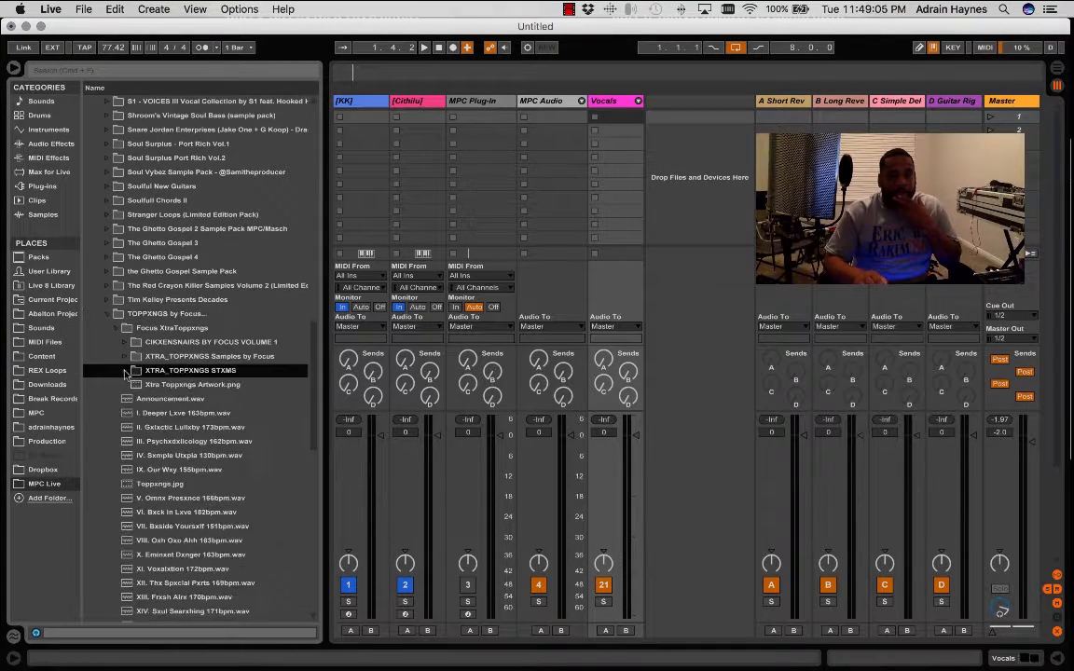
- Preview IV. Sxmple Utxpia 130bpm.wav in the browser in time with the song, with the preview switch on
{"action": "left_click", "coordinate": [163, 456]}
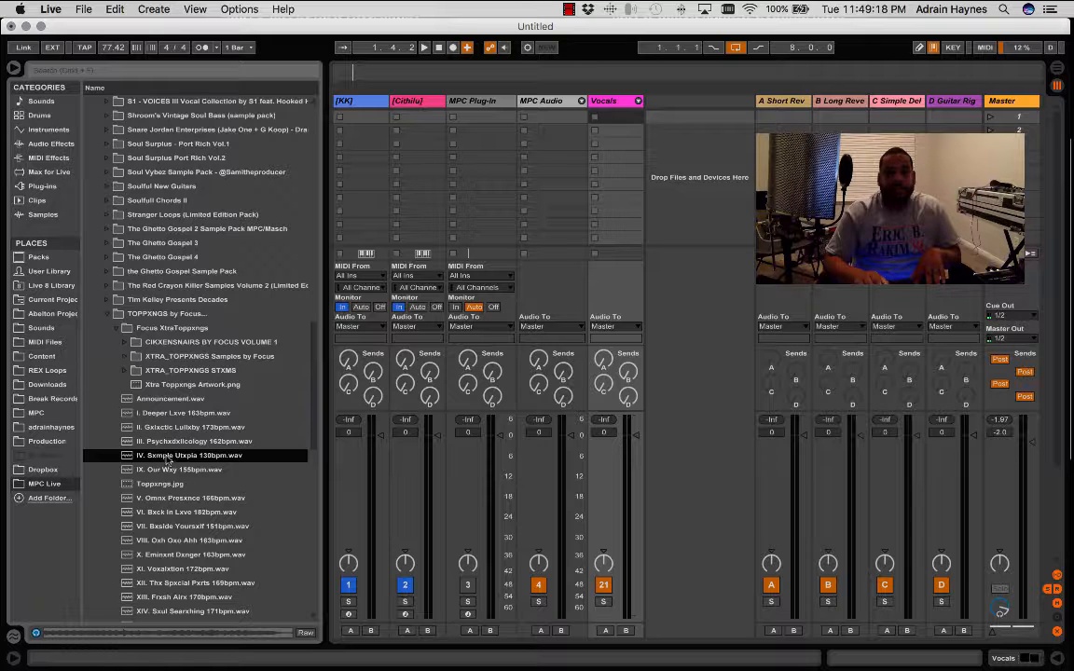
{"action": "key", "text": "space"}
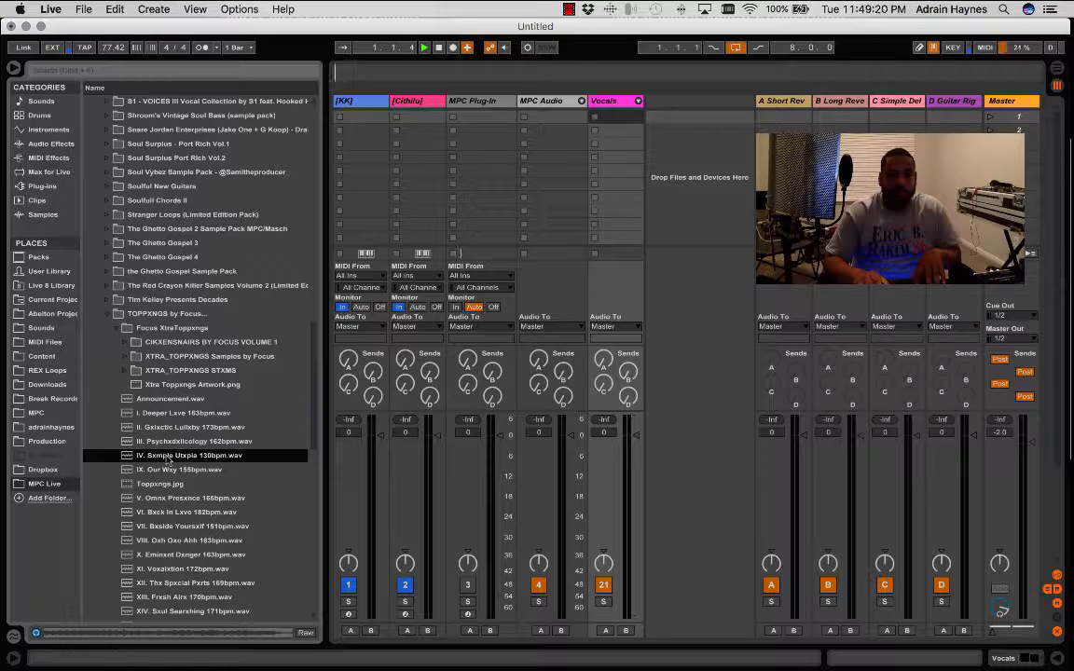
{"action": "left_click", "coordinate": [37, 635]}
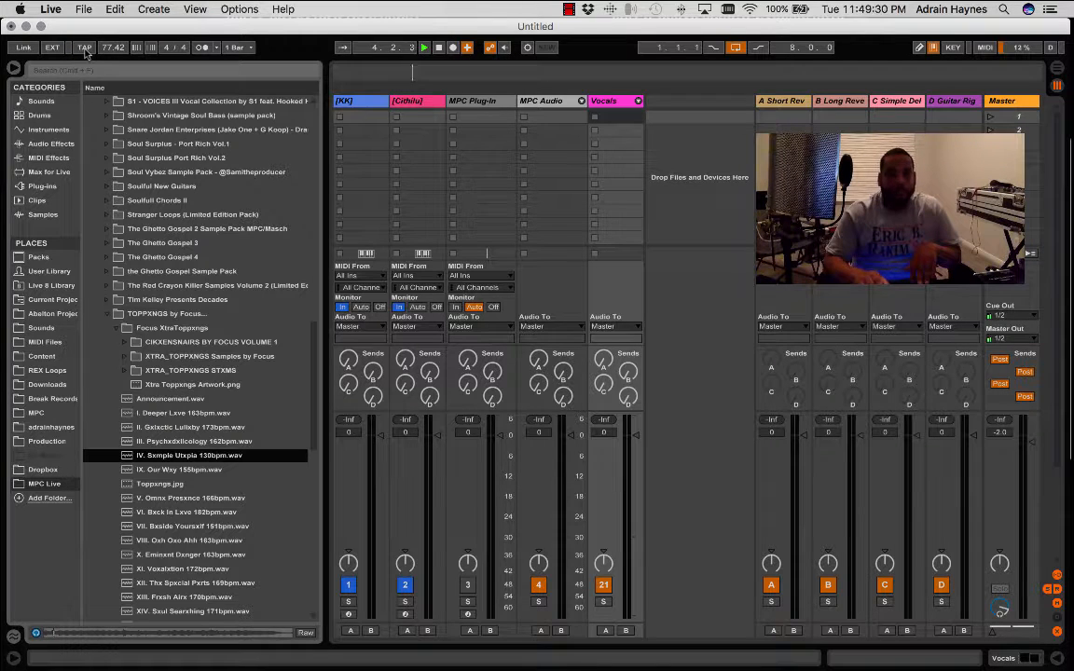
{"action": "left_click", "coordinate": [84, 49]}
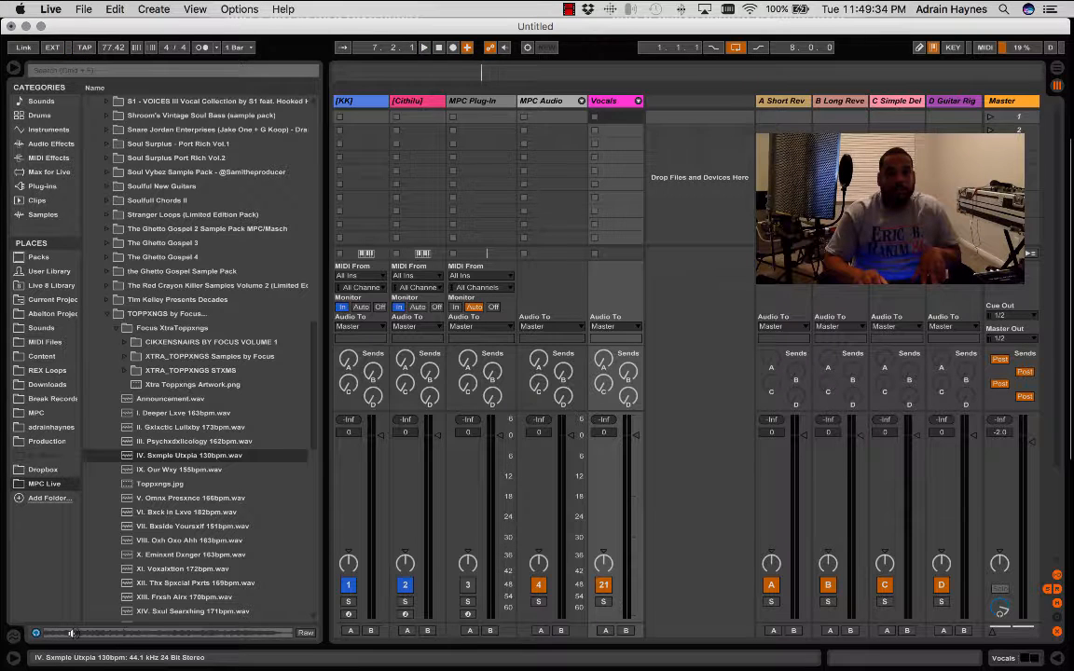
- Load IV. Sxmple Utxpia 130bpm.wav into the first clip slot of a new audio track and open its clip view
{"action": "left_click", "coordinate": [212, 455]}
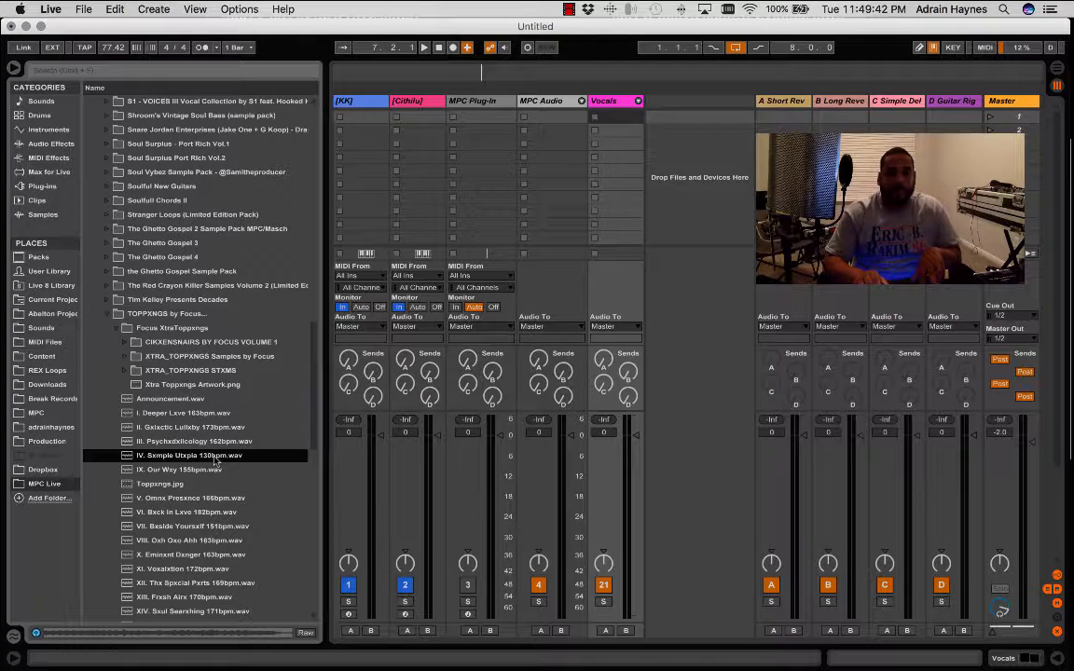
{"action": "left_click_drag", "start_coordinate": [215, 460], "coordinate": [656, 116]}
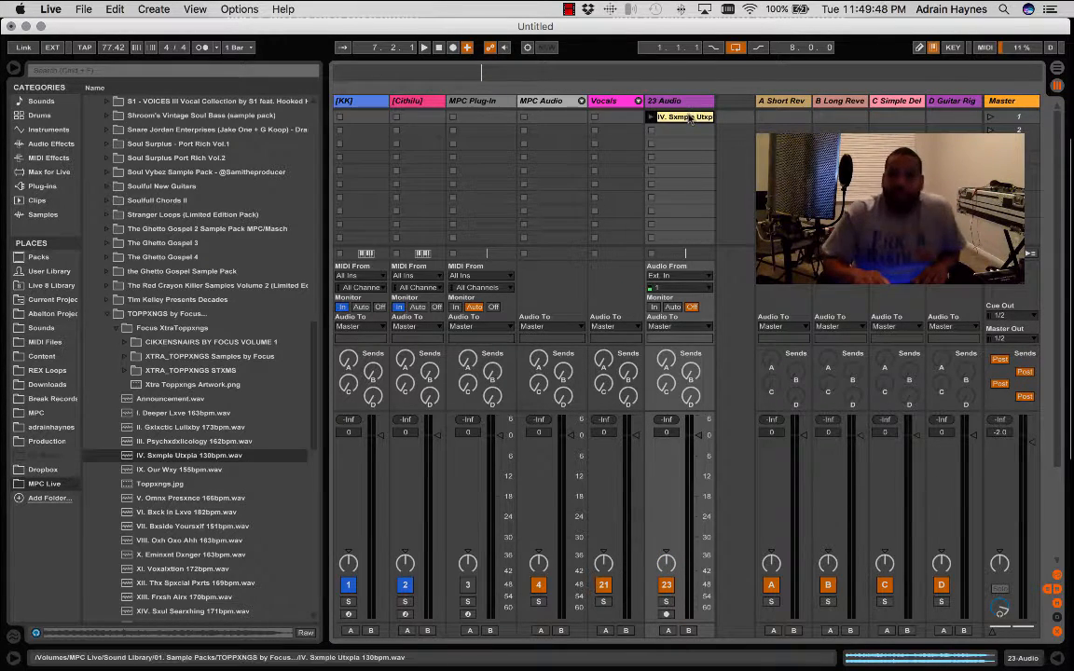
{"action": "double_click", "coordinate": [688, 117]}
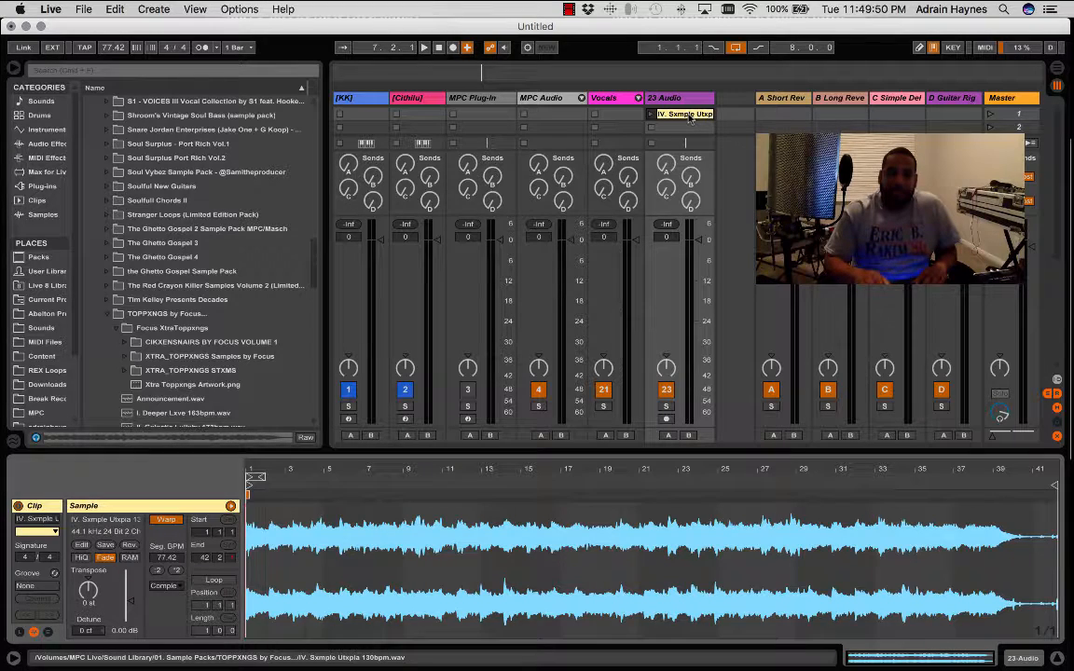
- Hide the clip view, check the new audio track's empty effects chain, and return to the clip's waveform
{"action": "left_click", "coordinate": [1060, 659]}
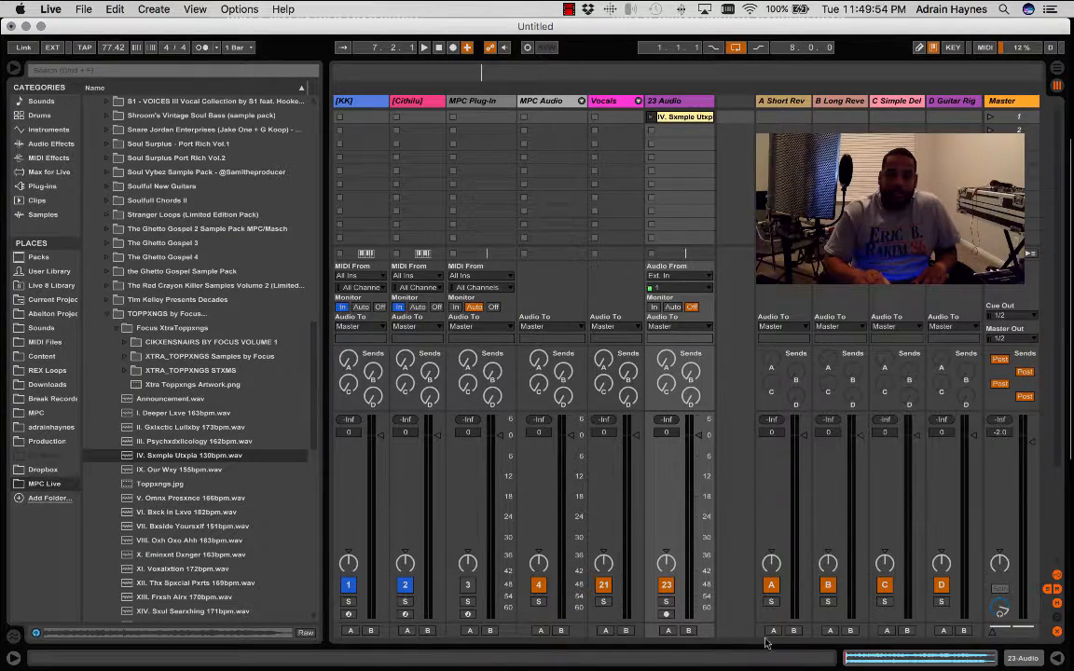
{"action": "left_click", "coordinate": [1030, 659]}
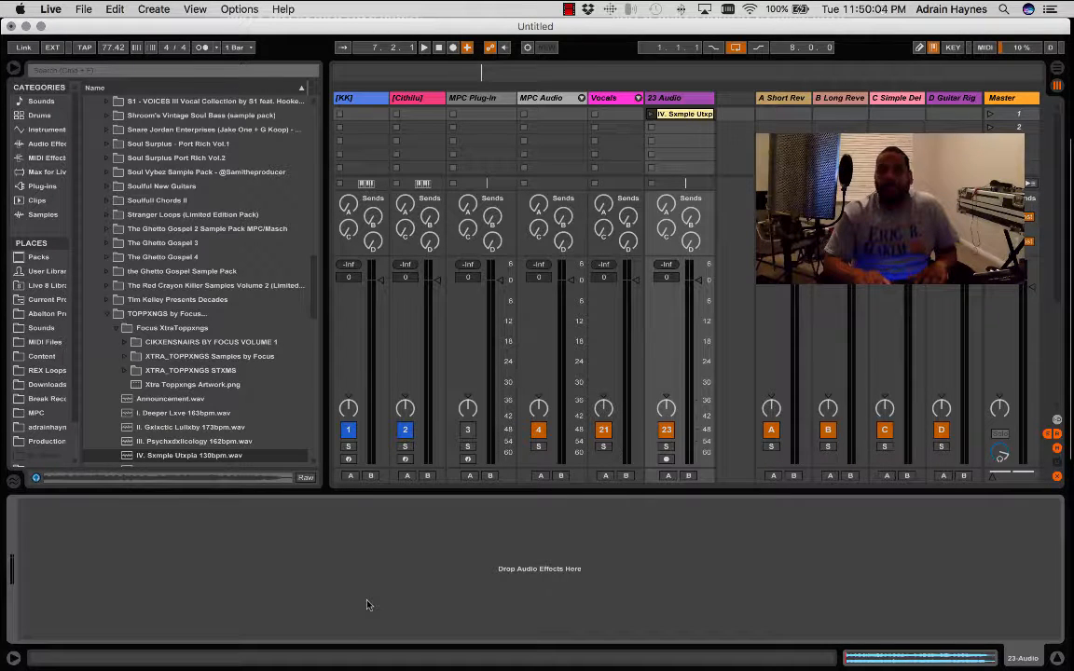
{"action": "left_click", "coordinate": [933, 660]}
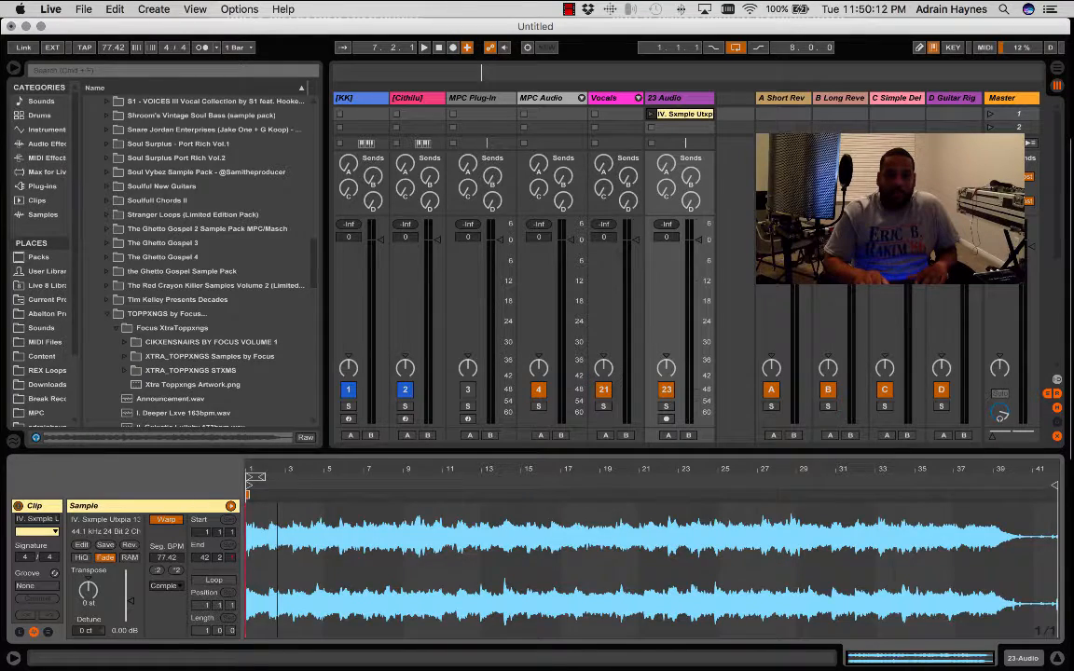
- Extend the clip's loop brace to a length of four bars, running from bar 1 to bar 5
{"action": "left_click_drag", "start_coordinate": [277, 470], "coordinate": [320, 425]}
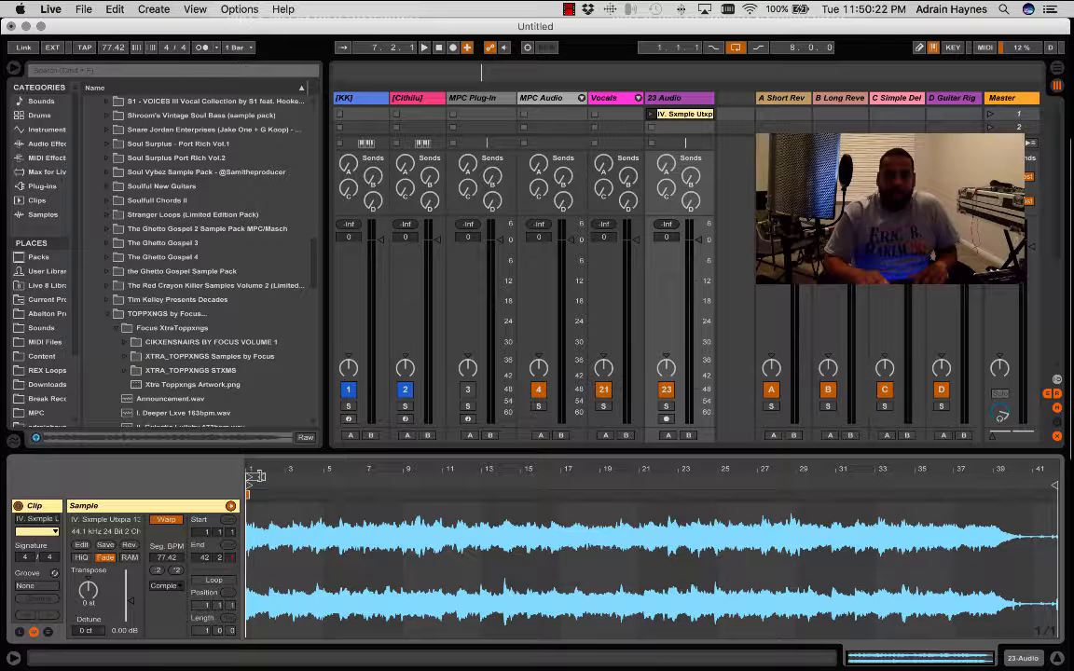
{"action": "left_click_drag", "start_coordinate": [254, 477], "coordinate": [322, 477]}
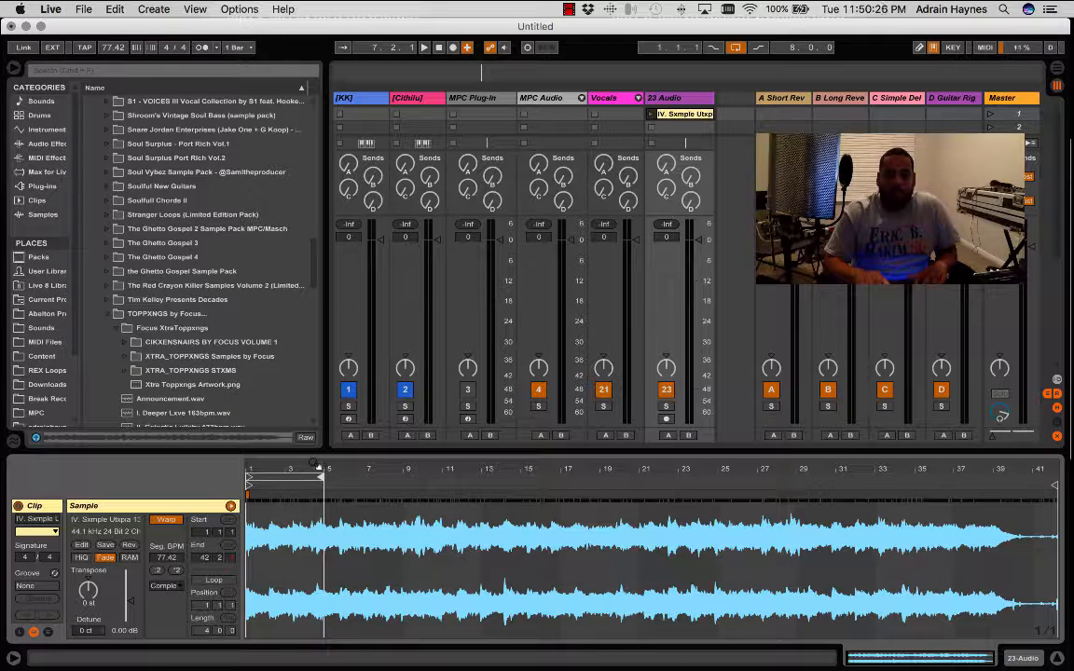
{"action": "left_click", "coordinate": [315, 463]}
{"action": "left_click_drag", "start_coordinate": [315, 464], "coordinate": [315, 559]}
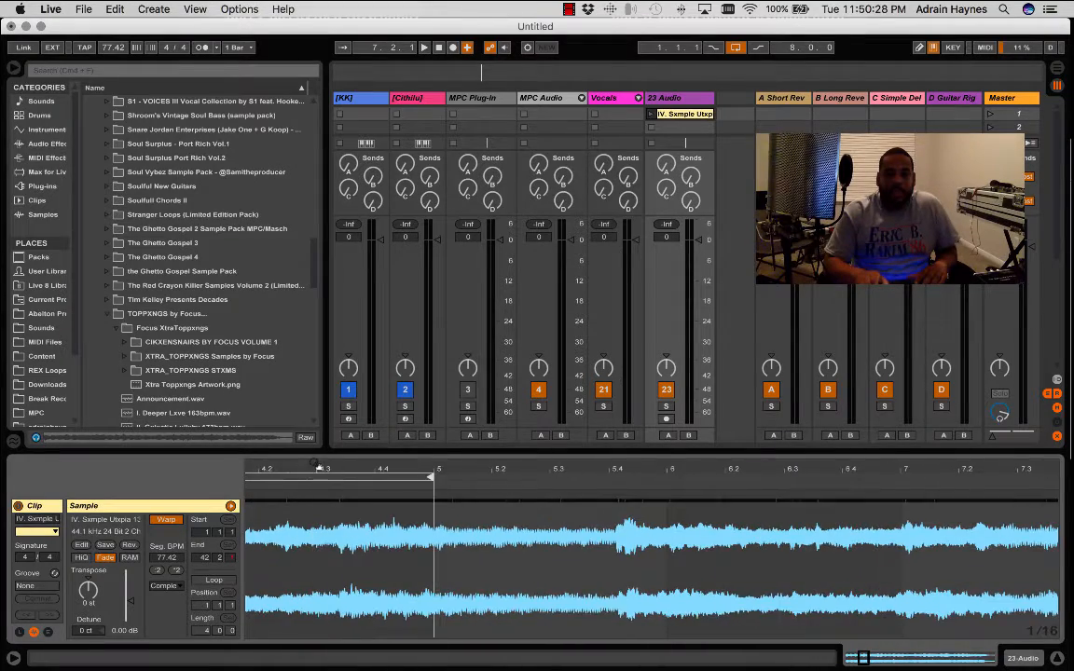
{"action": "left_click_drag", "start_coordinate": [318, 466], "coordinate": [934, 401]}
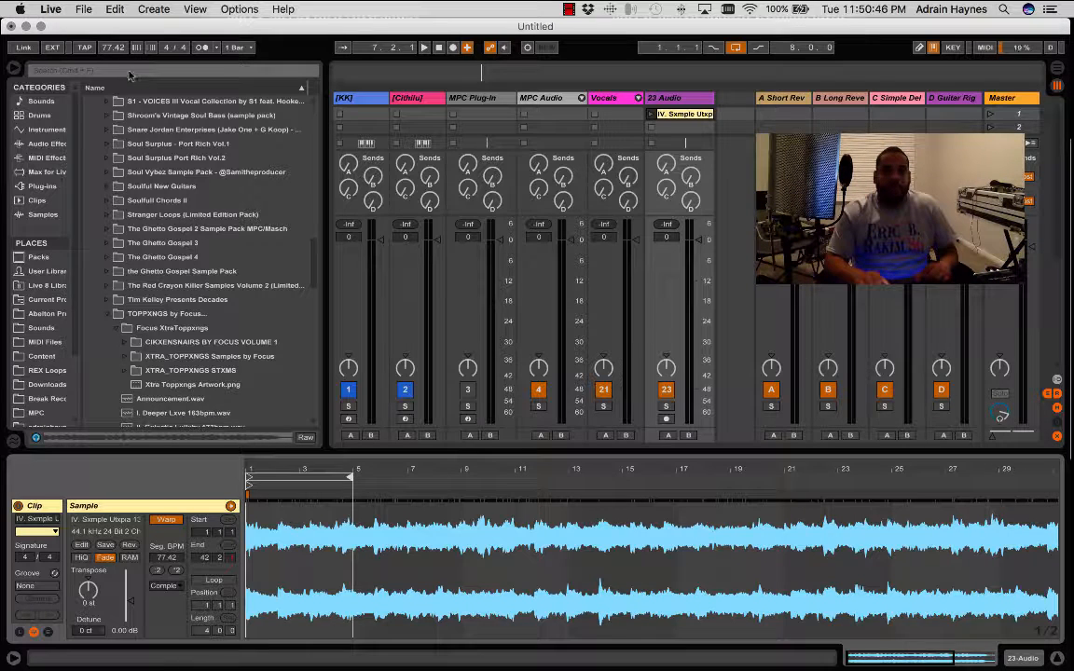
- Switch on Loop for the sample clip and launch it to hear its four-bar section
{"action": "left_click", "coordinate": [425, 48]}
{"action": "left_click", "coordinate": [438, 48]}
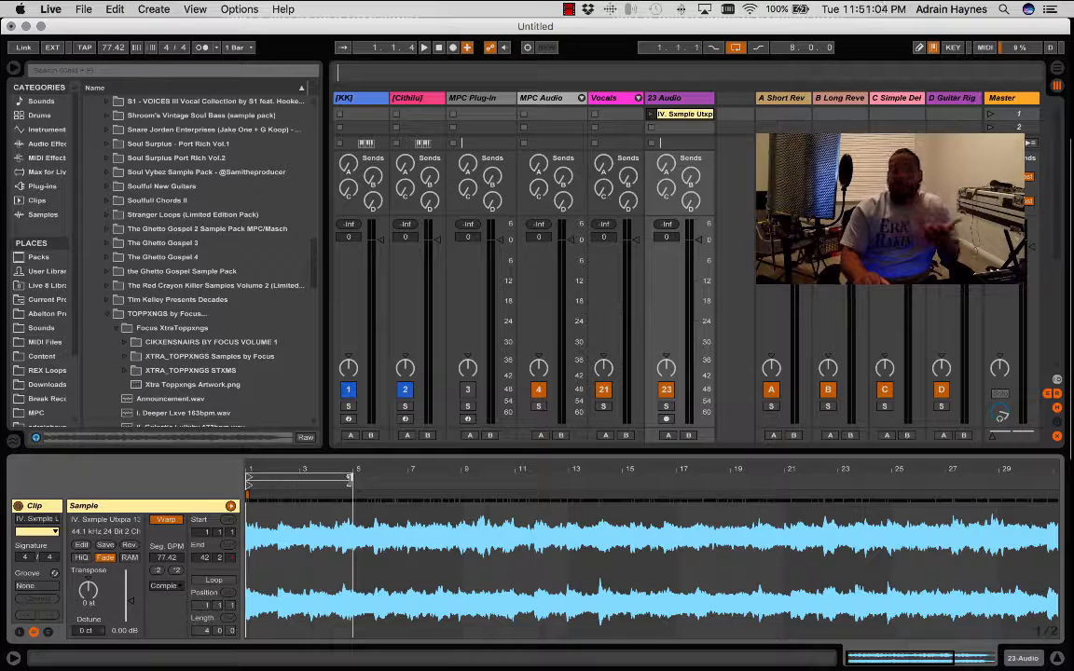
{"action": "left_click", "coordinate": [214, 581]}
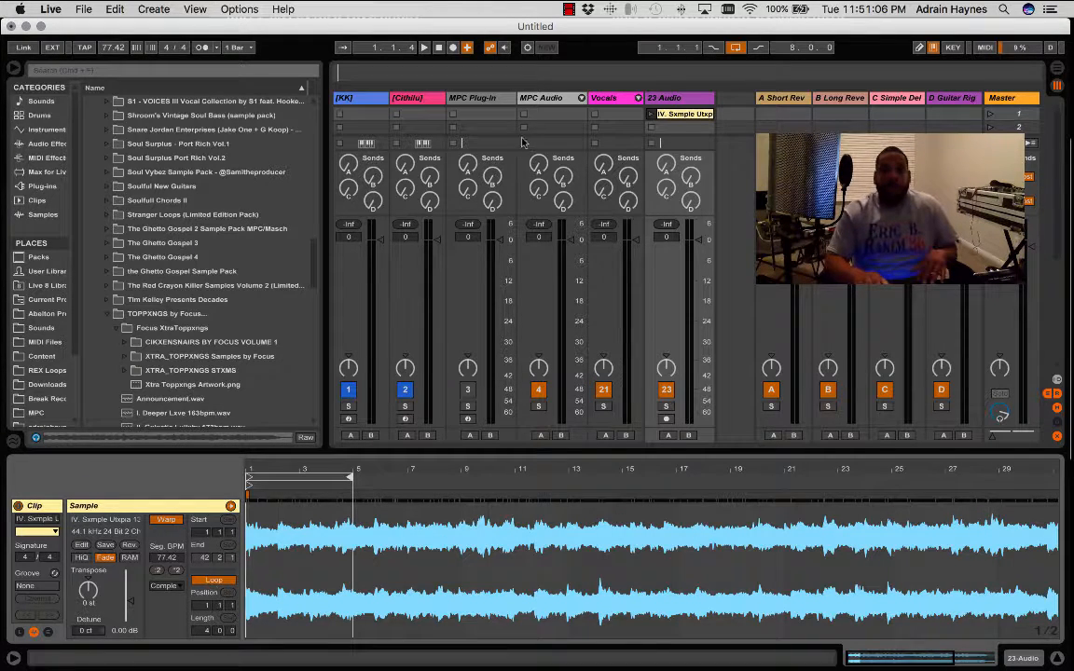
{"action": "left_click", "coordinate": [649, 114]}
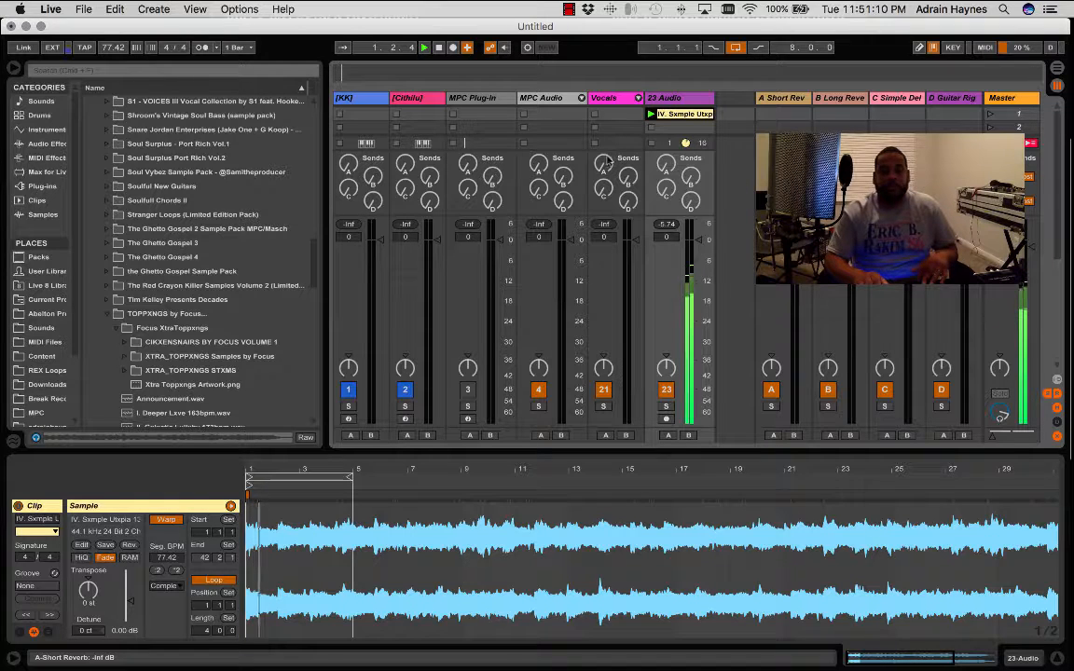
- Relaunch the clip with Warp off and check it against the metronome, ending with Warp back on and the metronome off
{"action": "left_click", "coordinate": [166, 520]}
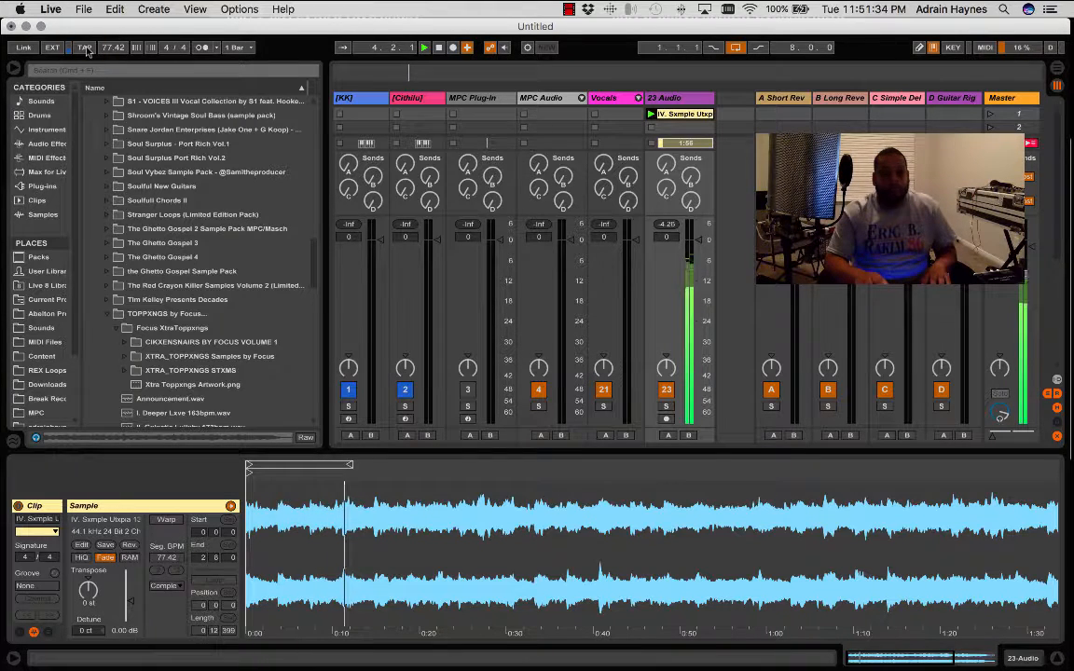
{"action": "left_click", "coordinate": [648, 114]}
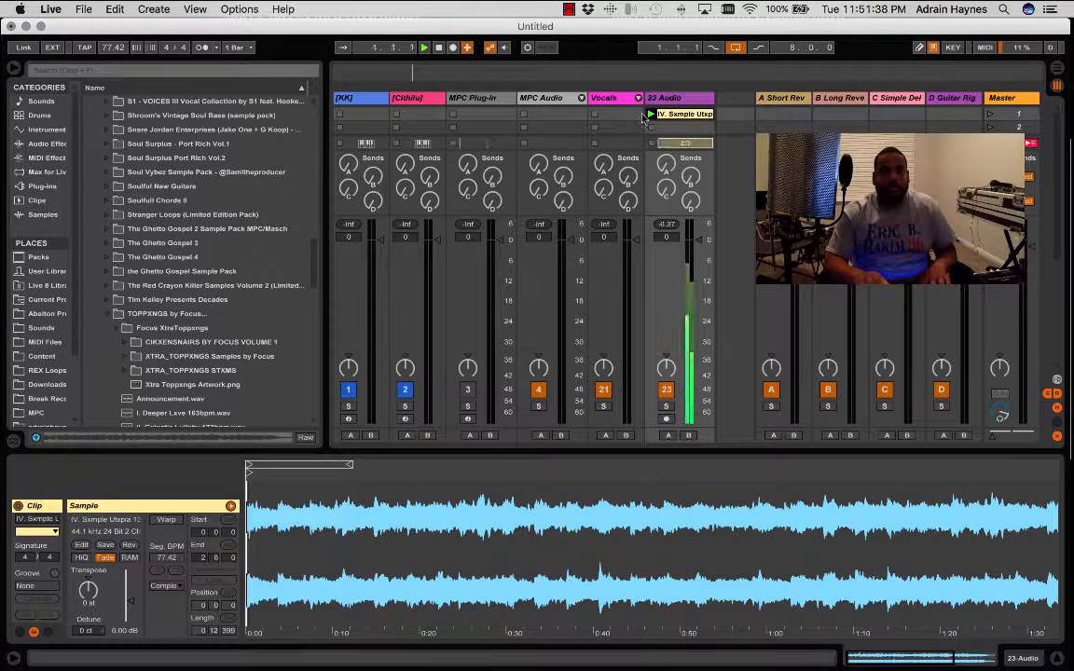
{"action": "left_click", "coordinate": [202, 47]}
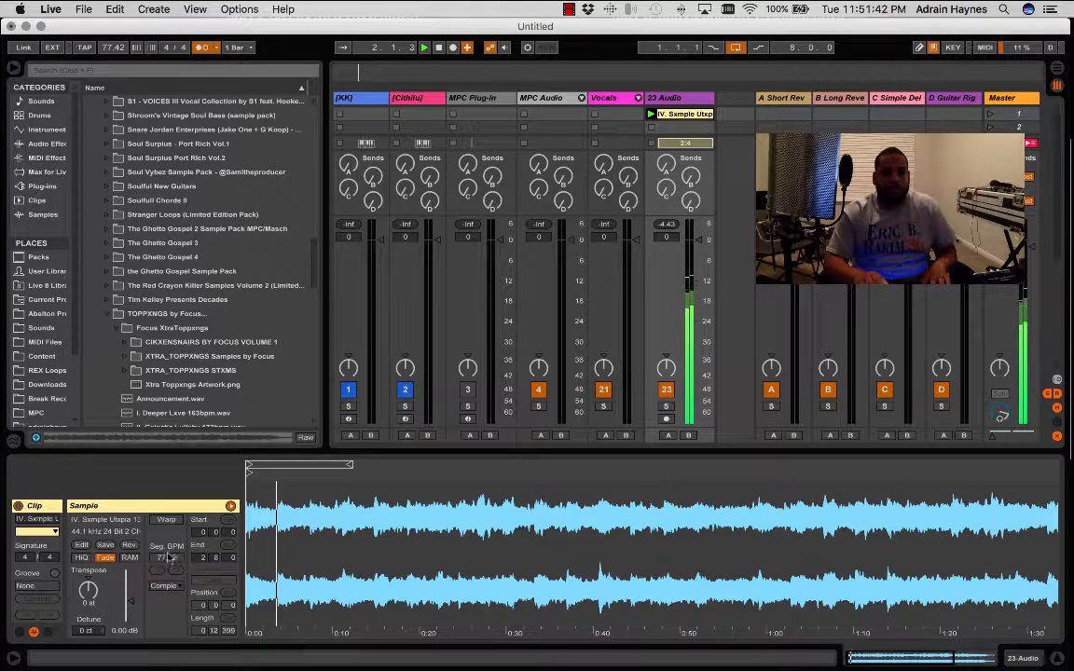
{"action": "left_click", "coordinate": [166, 519]}
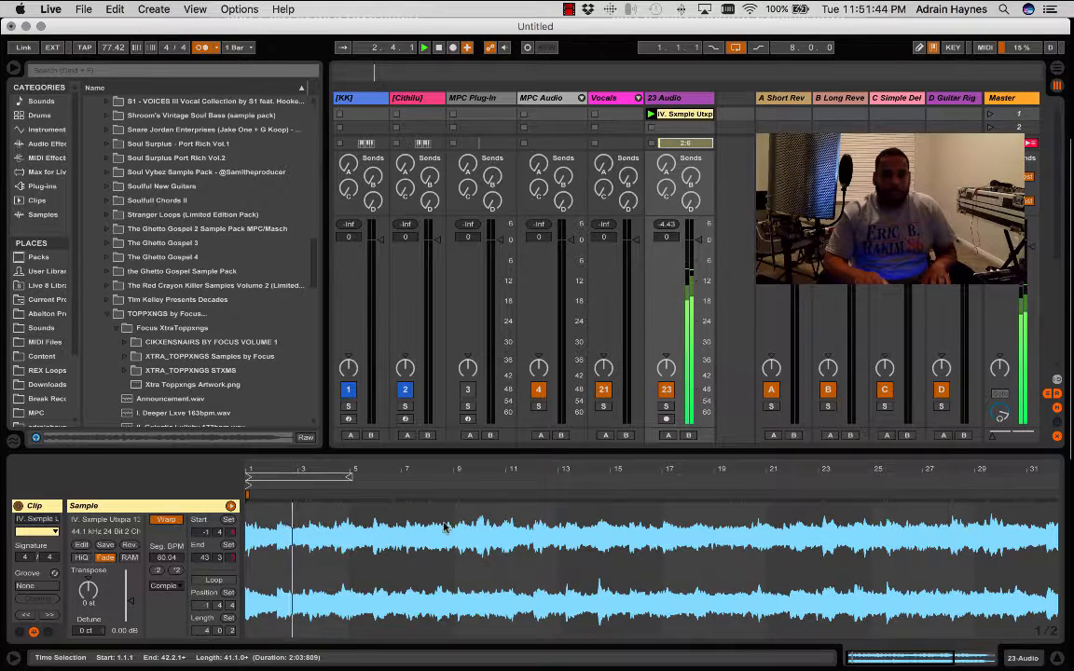
{"action": "left_click", "coordinate": [201, 46]}
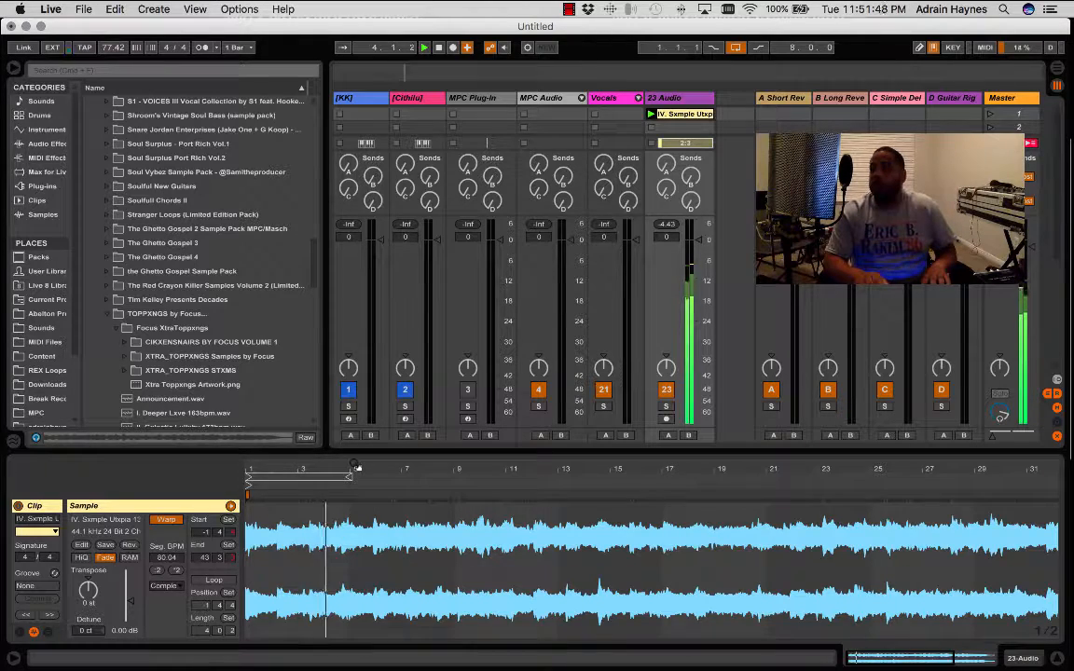
- Switch the clip's Loop back on and restart playback
{"action": "scroll", "coordinate": [354, 464], "scroll_direction": "up", "scroll_amount": 5}
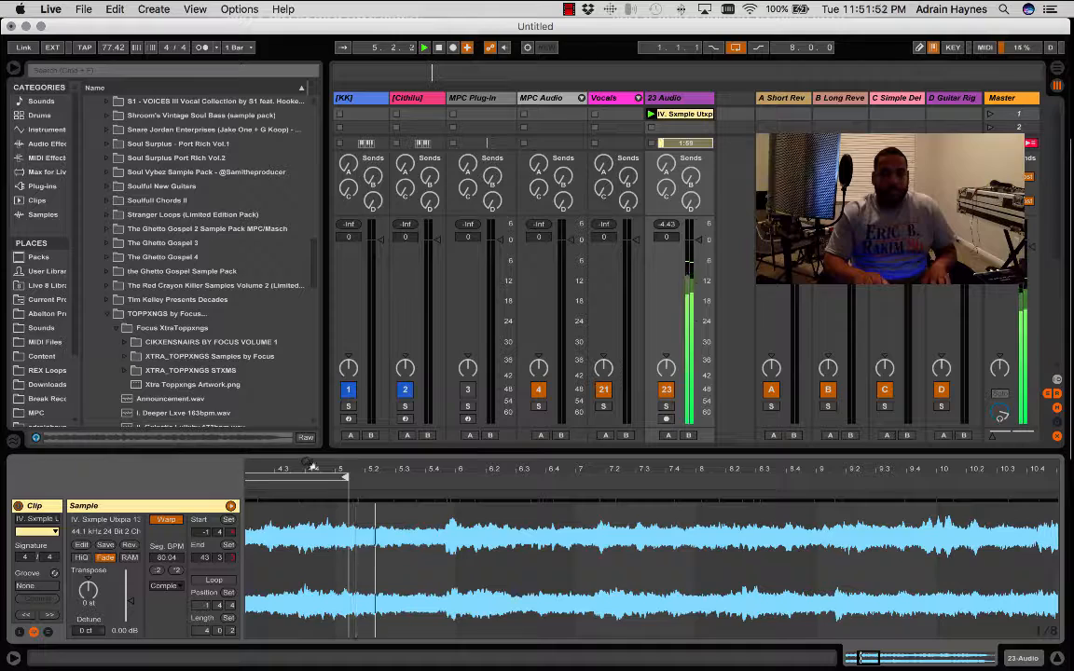
{"action": "key", "text": "space"}
{"action": "left_click", "coordinate": [214, 580]}
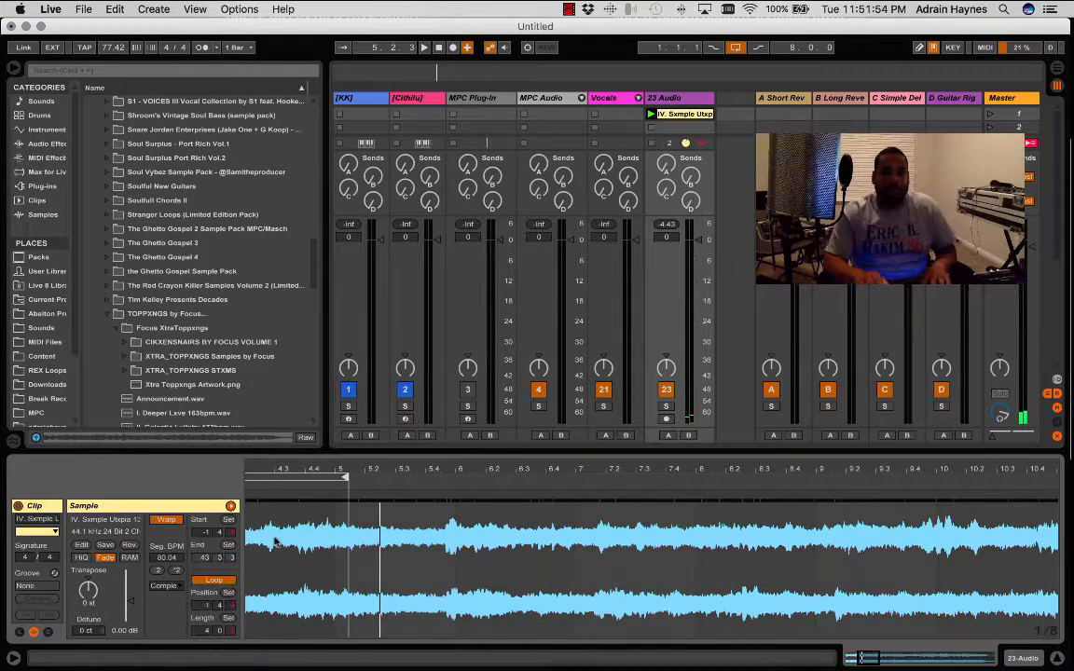
{"action": "key", "text": "space"}
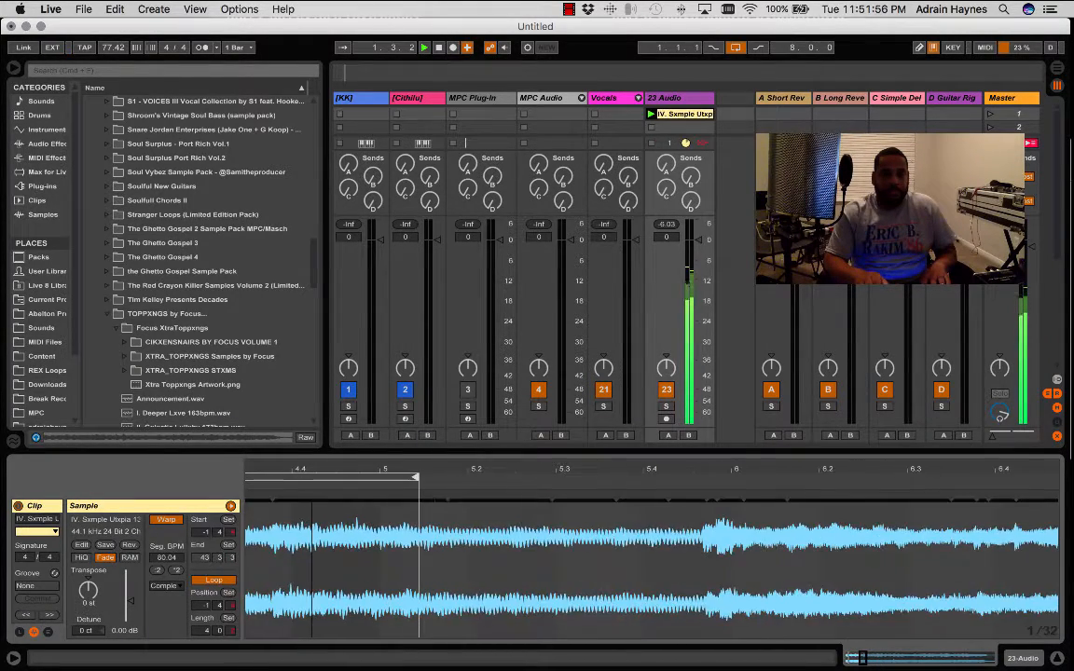
- Add a warp marker on the transient at about 4.3.4 and align both it and the loop end to bar 5
{"action": "left_click_drag", "start_coordinate": [313, 466], "coordinate": [531, 463]}
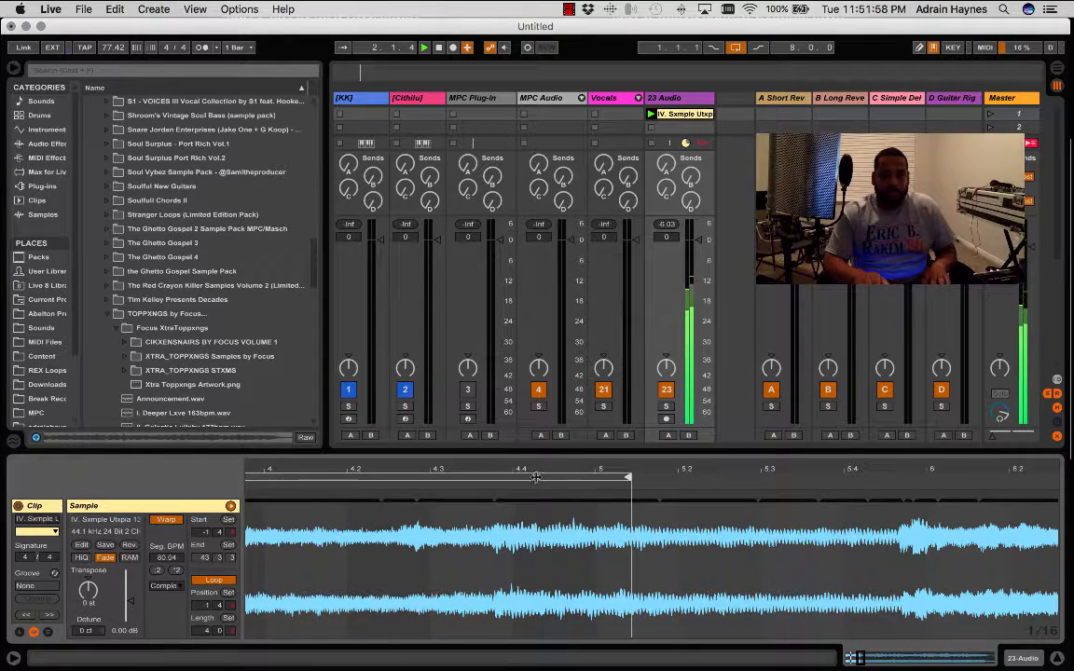
{"action": "left_click", "coordinate": [491, 499]}
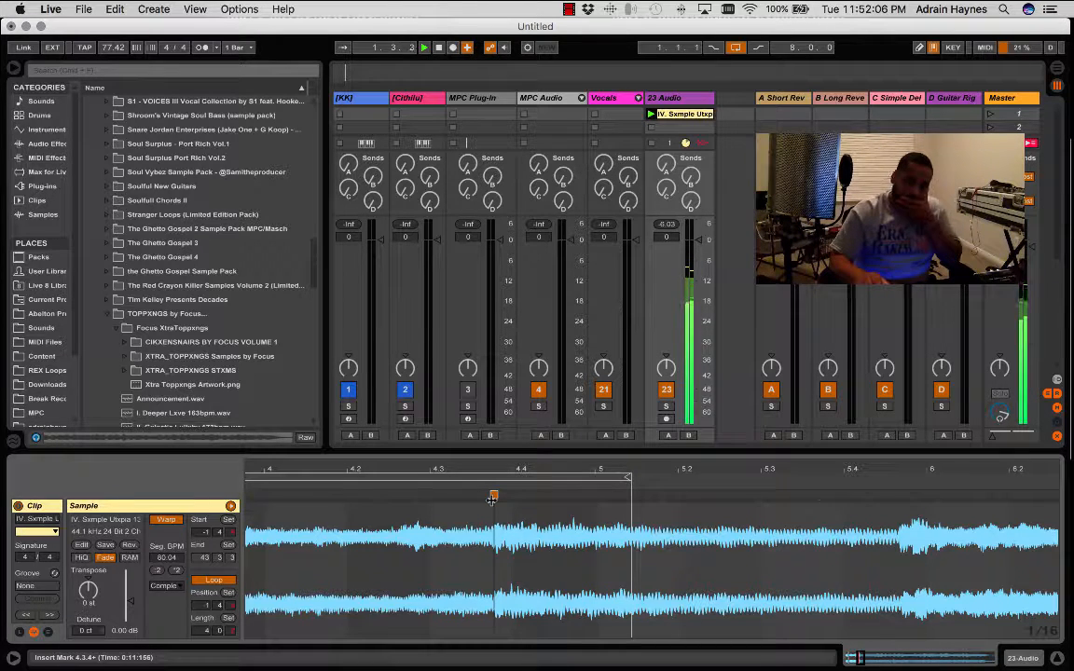
{"action": "mouse_move", "coordinate": [491, 499]}
{"action": "left_mouse_down"}
{"action": "mouse_move", "coordinate": [625, 502]}
{"action": "mouse_move", "coordinate": [617, 501]}
{"action": "left_mouse_up"}
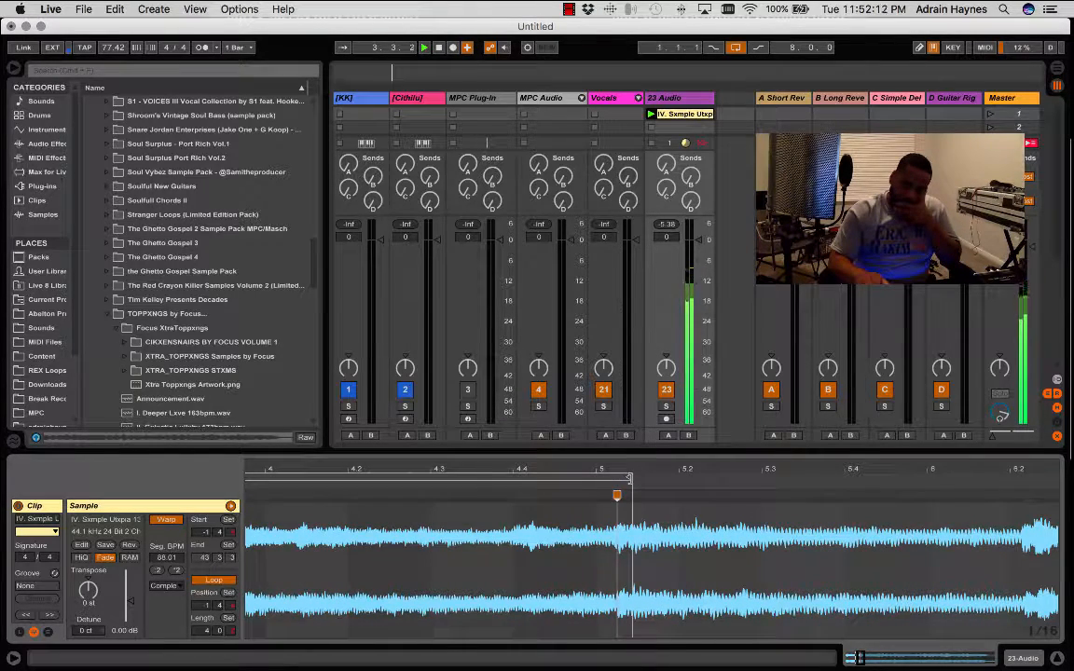
{"action": "left_click_drag", "start_coordinate": [597, 522], "coordinate": [337, 522]}
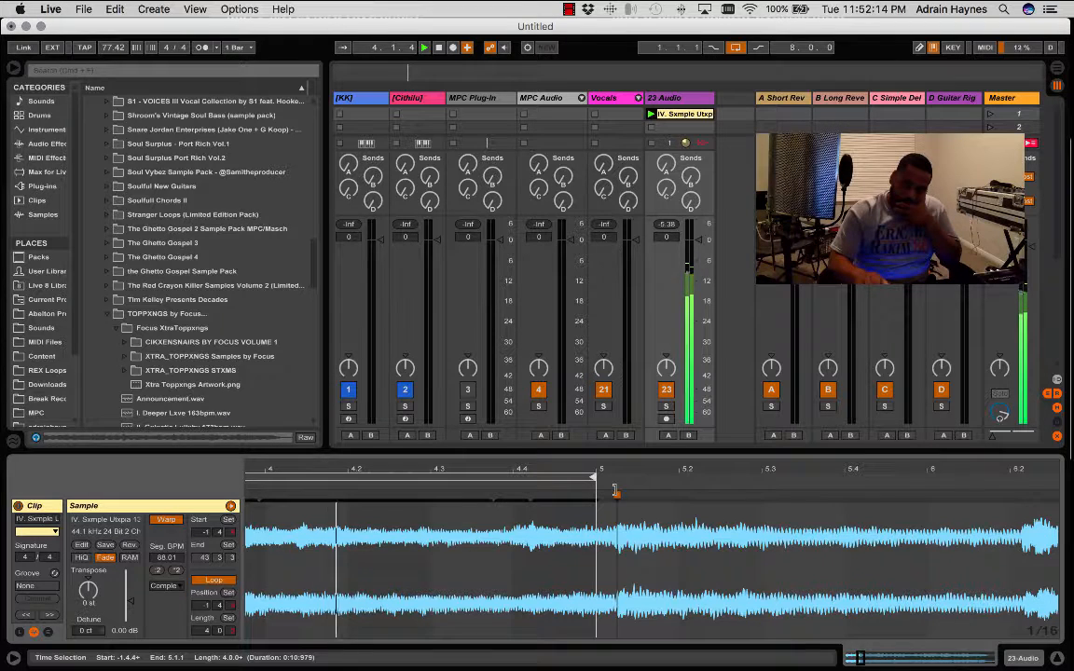
{"action": "left_click_drag", "start_coordinate": [615, 492], "coordinate": [596, 494]}
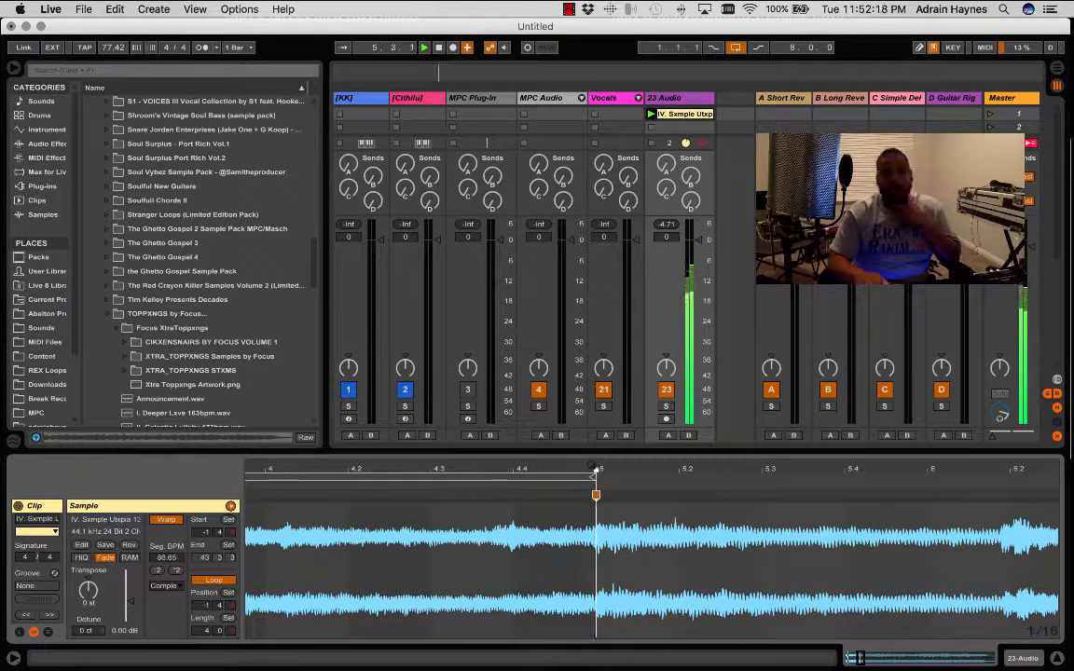
- Fine-tune the warp by placing a marker just before bar 5 and moving it onto bar 5, ending with playback stopped
{"action": "mouse_move", "coordinate": [593, 465]}
{"action": "left_mouse_down"}
{"action": "mouse_move", "coordinate": [643, 528]}
{"action": "mouse_move", "coordinate": [610, 496]}
{"action": "left_mouse_up"}
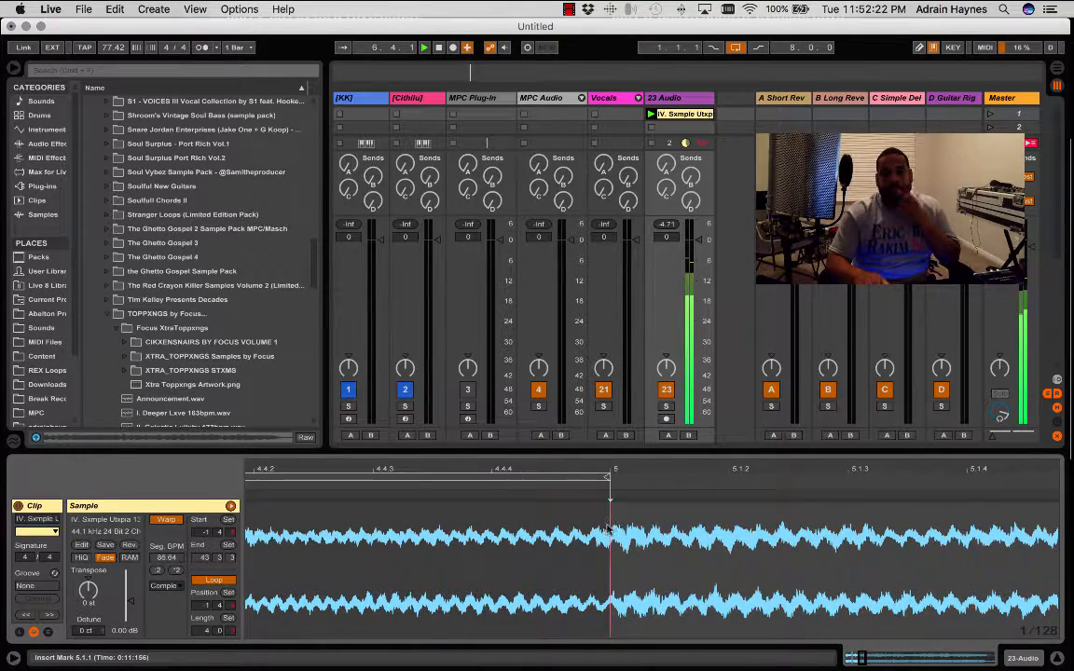
{"action": "left_click", "coordinate": [593, 506]}
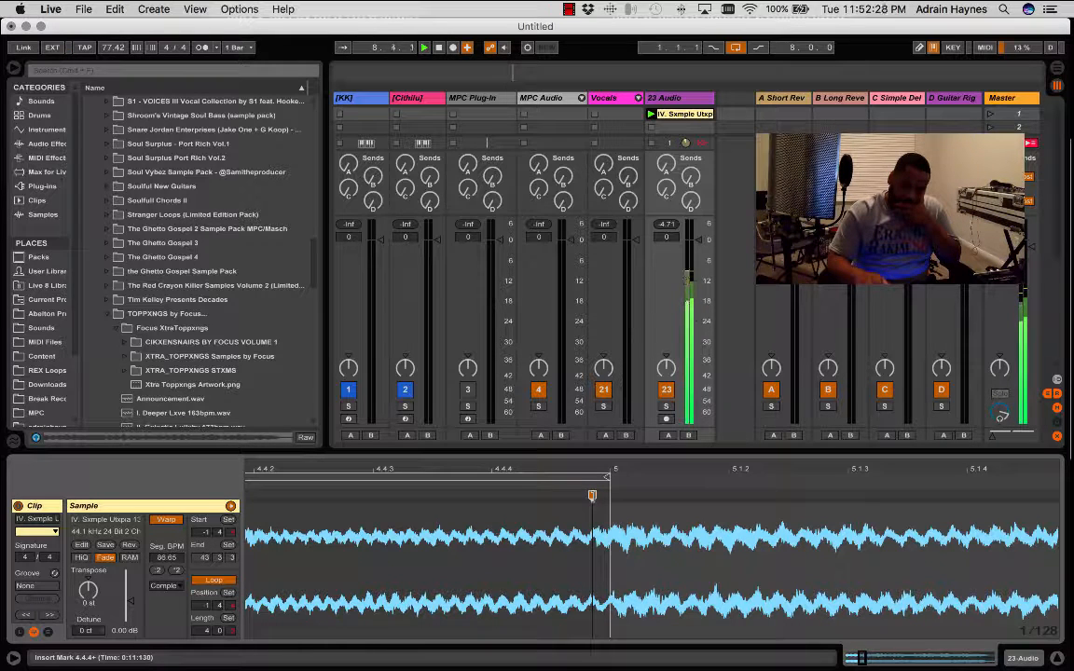
{"action": "left_click_drag", "start_coordinate": [592, 496], "coordinate": [611, 496]}
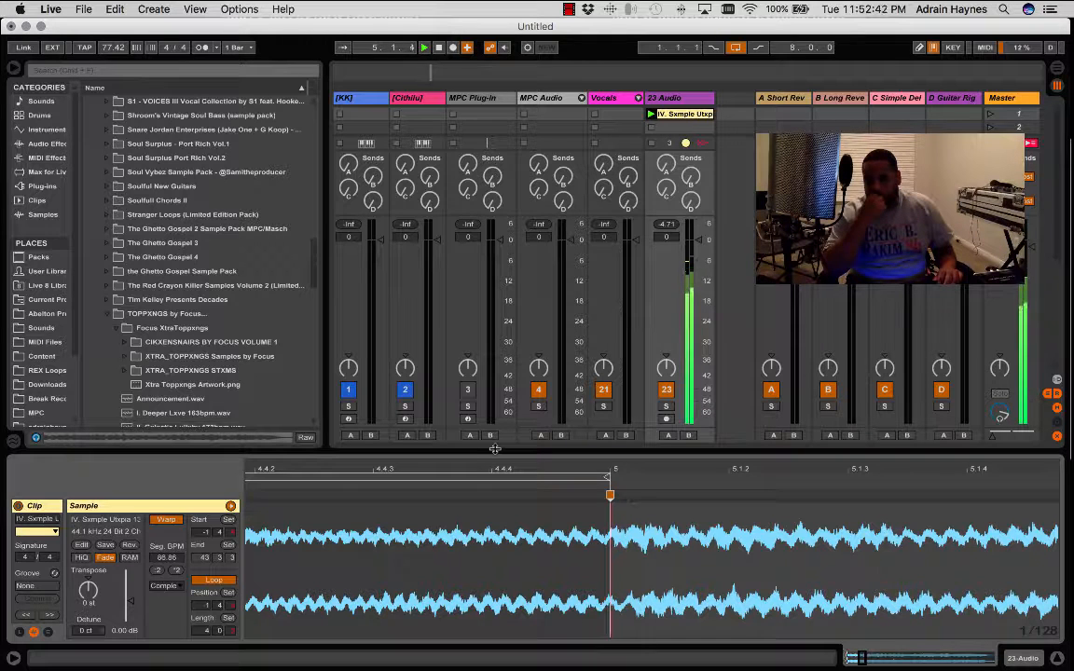
{"action": "key", "text": "space"}
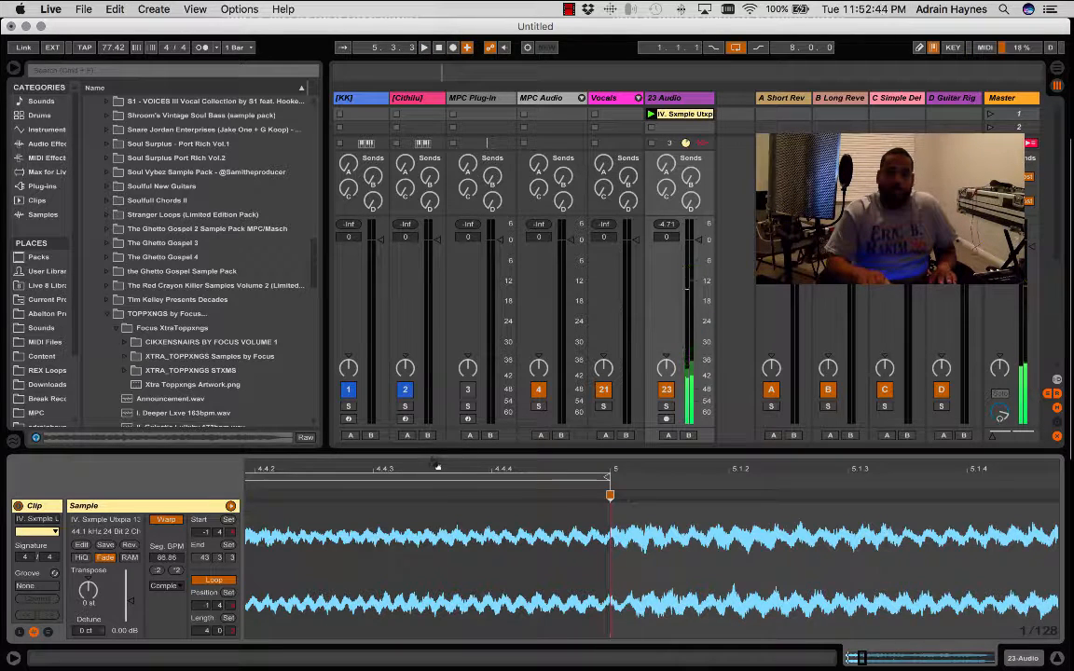
- Move the clip's start marker to the onset of the first sound and set 1.1.1 there
{"action": "left_click_drag", "start_coordinate": [315, 468], "coordinate": [901, 464]}
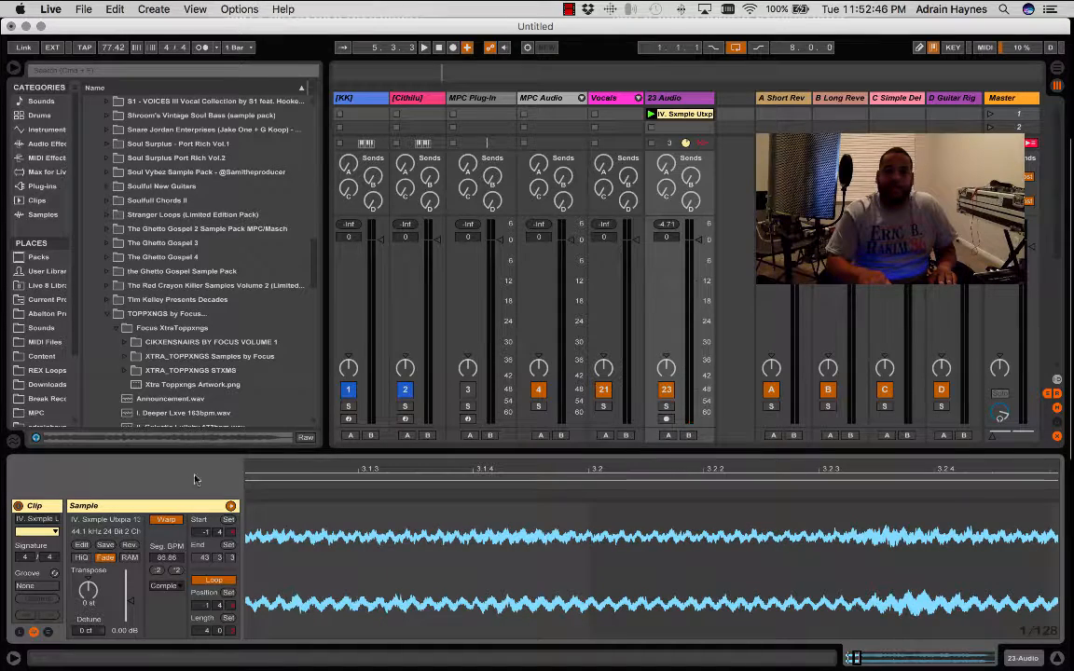
{"action": "mouse_move", "coordinate": [316, 469]}
{"action": "left_mouse_down"}
{"action": "mouse_move", "coordinate": [267, 470]}
{"action": "mouse_move", "coordinate": [263, 584]}
{"action": "left_mouse_up"}
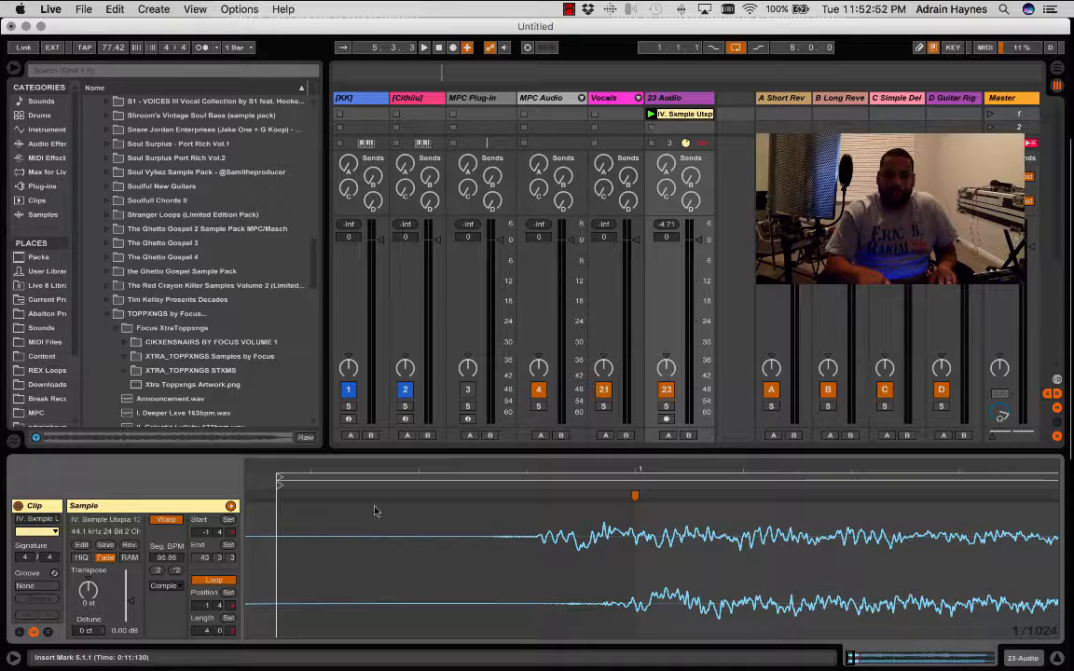
{"action": "mouse_move", "coordinate": [279, 479]}
{"action": "left_mouse_down"}
{"action": "mouse_move", "coordinate": [556, 481]}
{"action": "mouse_move", "coordinate": [544, 523]}
{"action": "left_mouse_up"}
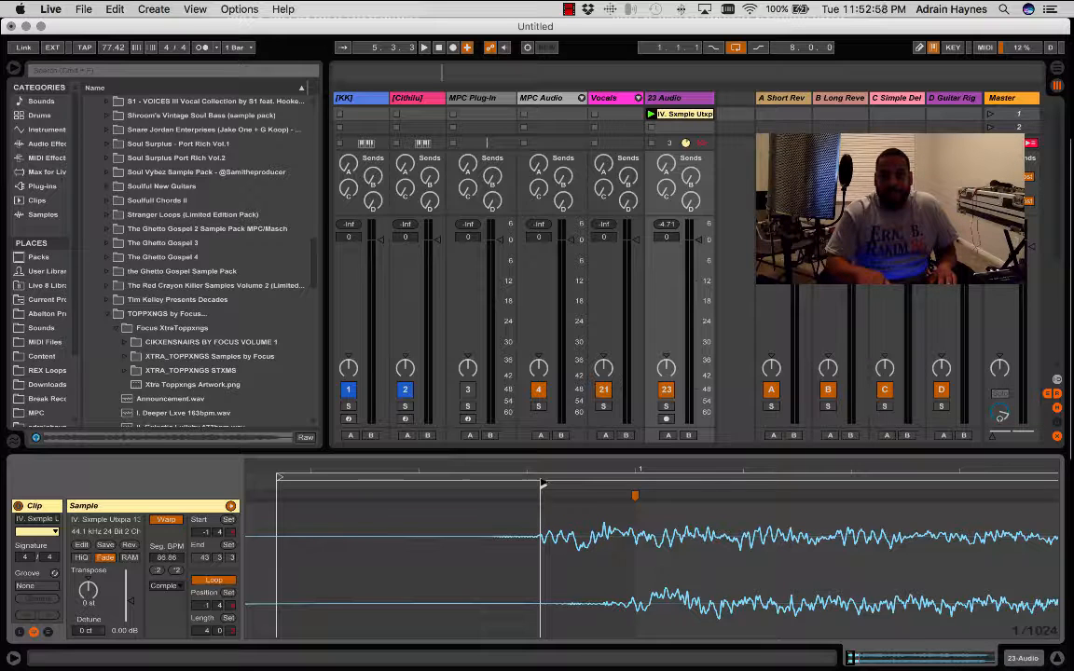
{"action": "right_click", "coordinate": [542, 485]}
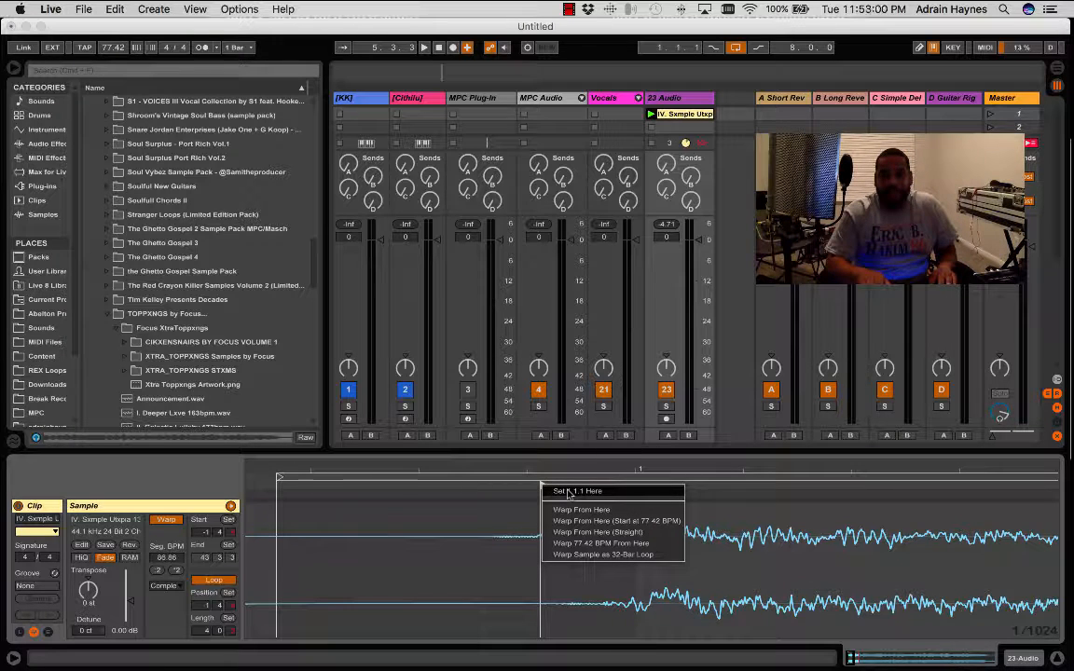
{"action": "left_click", "coordinate": [509, 501]}
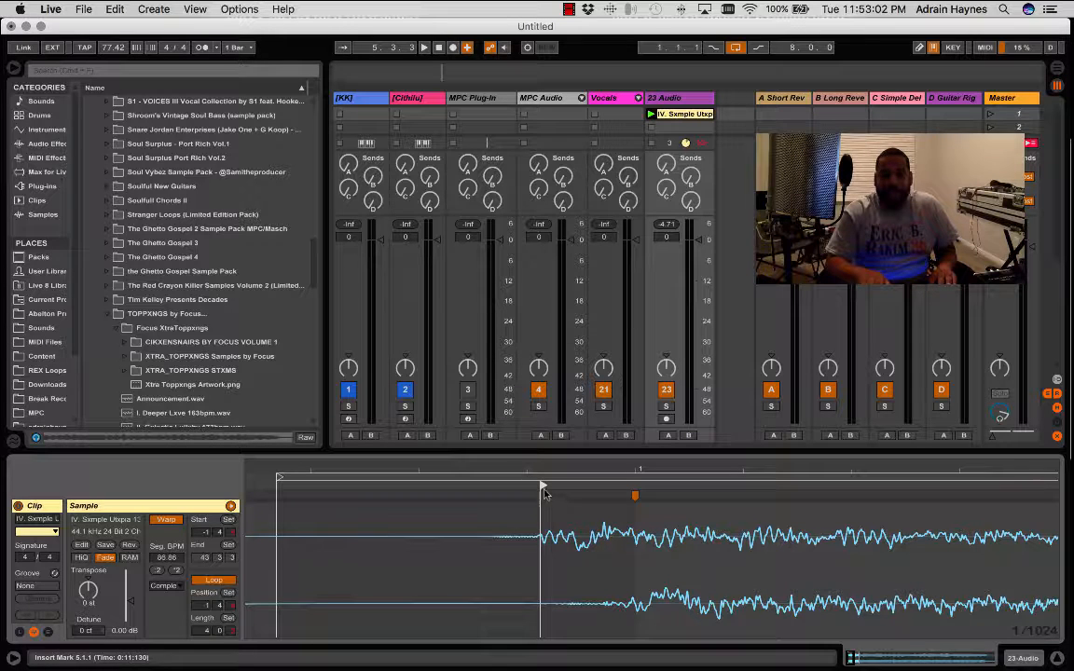
{"action": "right_click", "coordinate": [544, 488]}
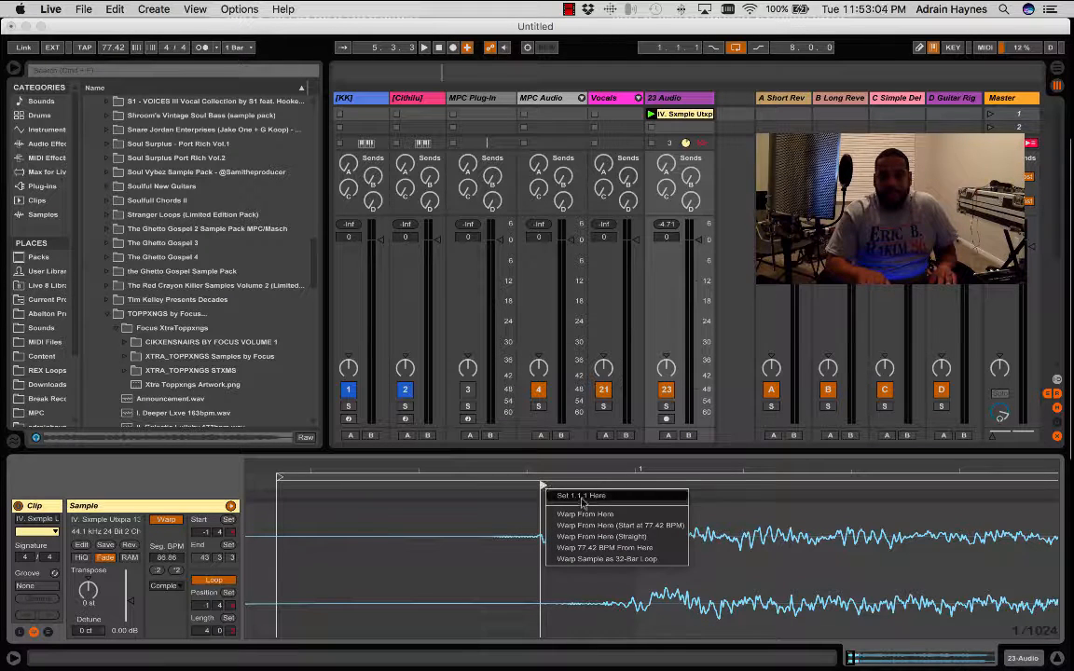
{"action": "left_click", "coordinate": [581, 495]}
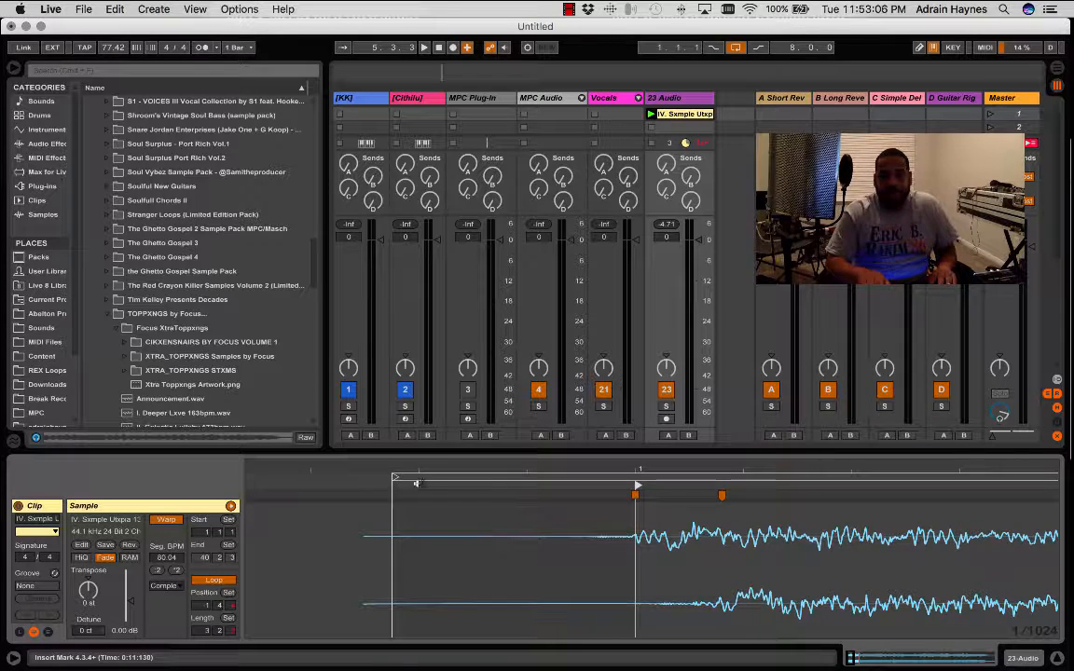
{"action": "right_click", "coordinate": [694, 563]}
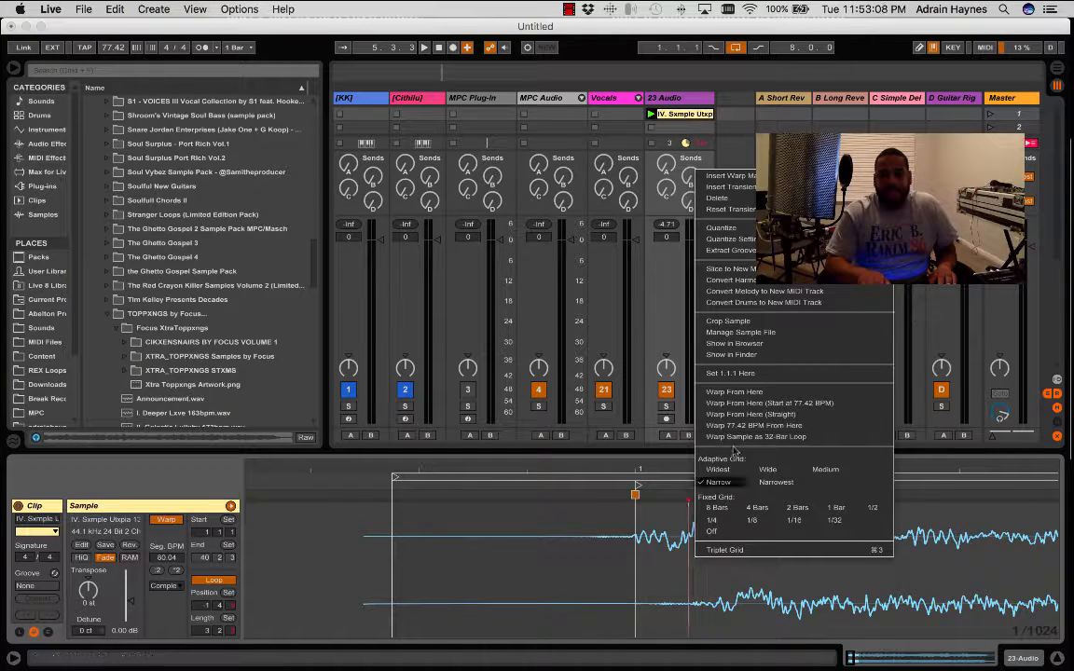
{"action": "left_click", "coordinate": [676, 486]}
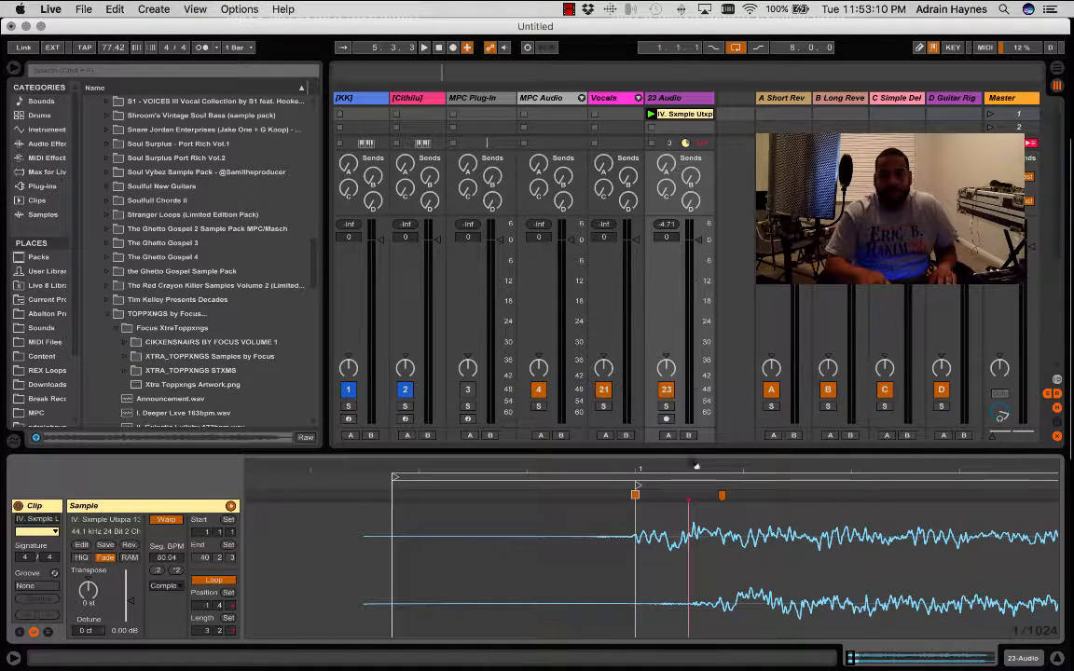
- Move the clip's end marker to 5.1.1, extend the loop brace to about four bars, and start playback
{"action": "double_click", "coordinate": [851, 658]}
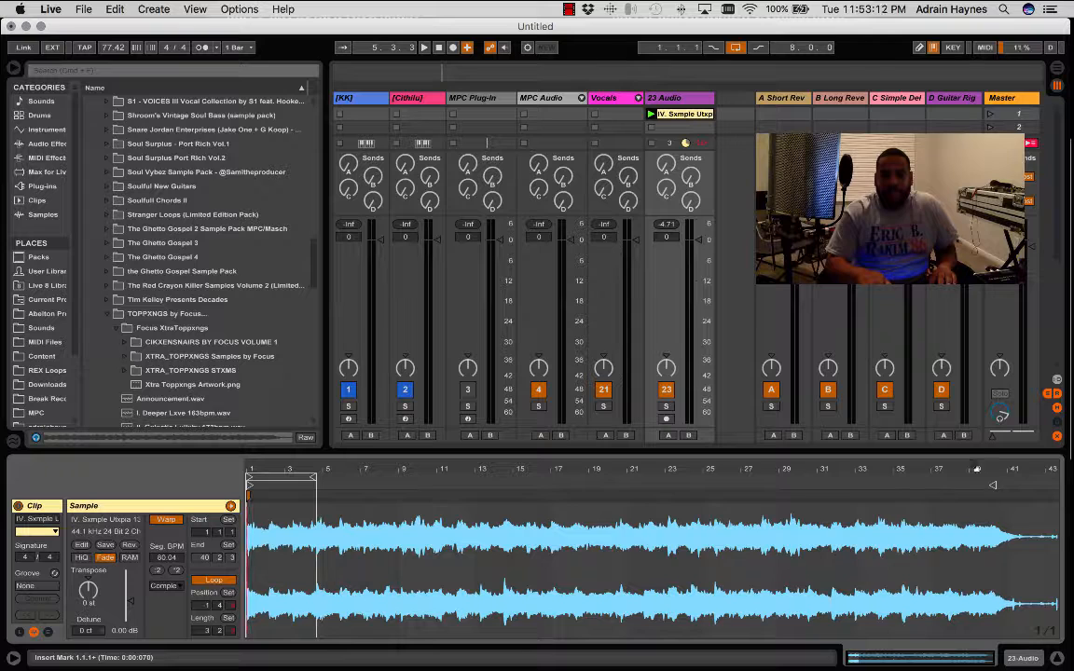
{"action": "left_click_drag", "start_coordinate": [992, 484], "coordinate": [319, 481]}
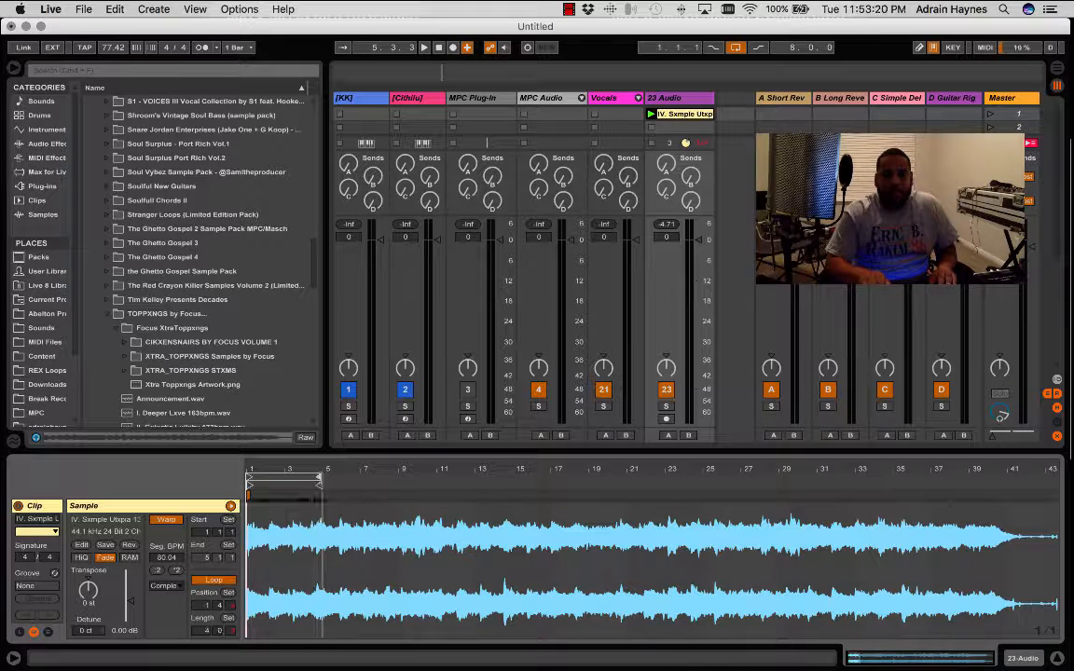
{"action": "mouse_move", "coordinate": [322, 470]}
{"action": "left_mouse_down"}
{"action": "mouse_move", "coordinate": [322, 578]}
{"action": "mouse_move", "coordinate": [330, 472]}
{"action": "left_mouse_up"}
{"action": "key", "text": "space"}
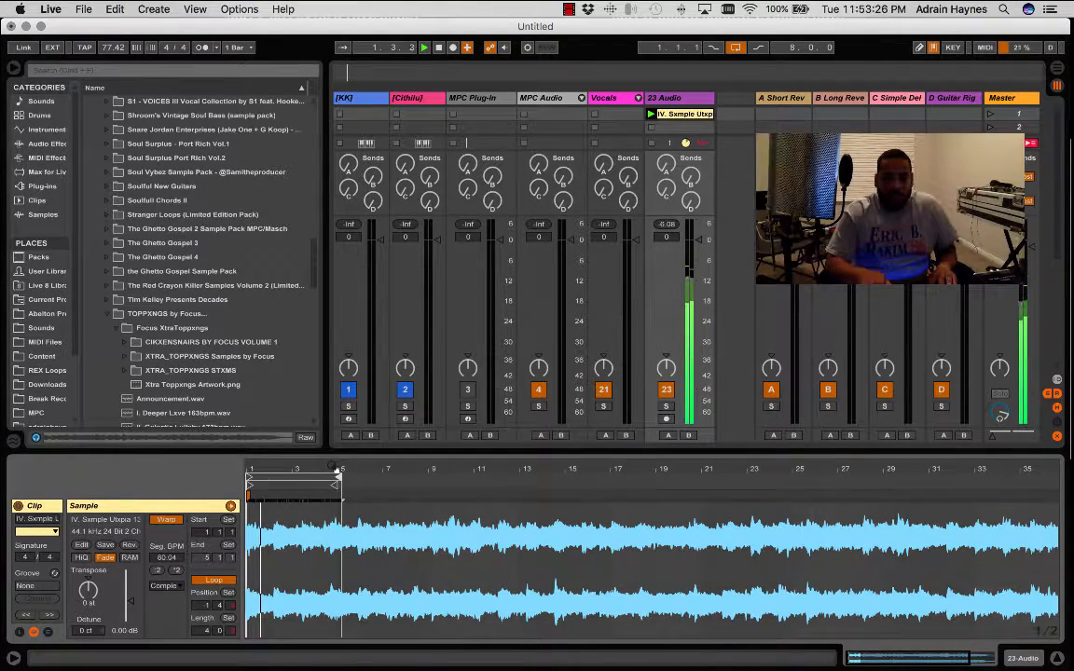
- Insert a warp marker on the transient at about 4.3.4 and shorten the loop brace to end at 5.1.1
{"action": "left_click_drag", "start_coordinate": [333, 467], "coordinate": [345, 522]}
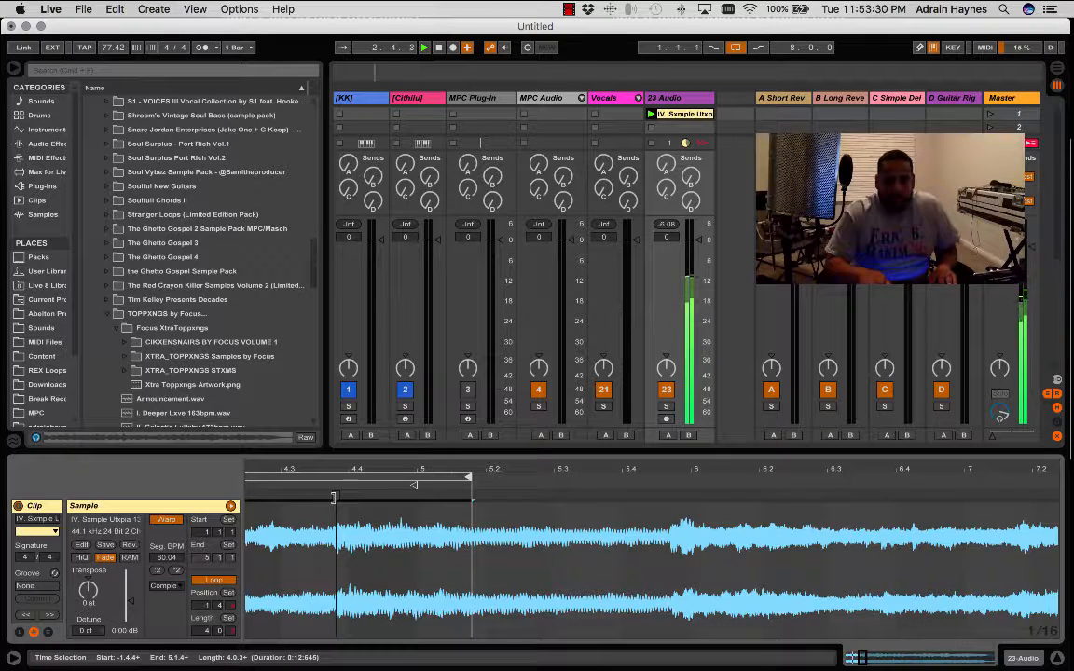
{"action": "left_click", "coordinate": [333, 497]}
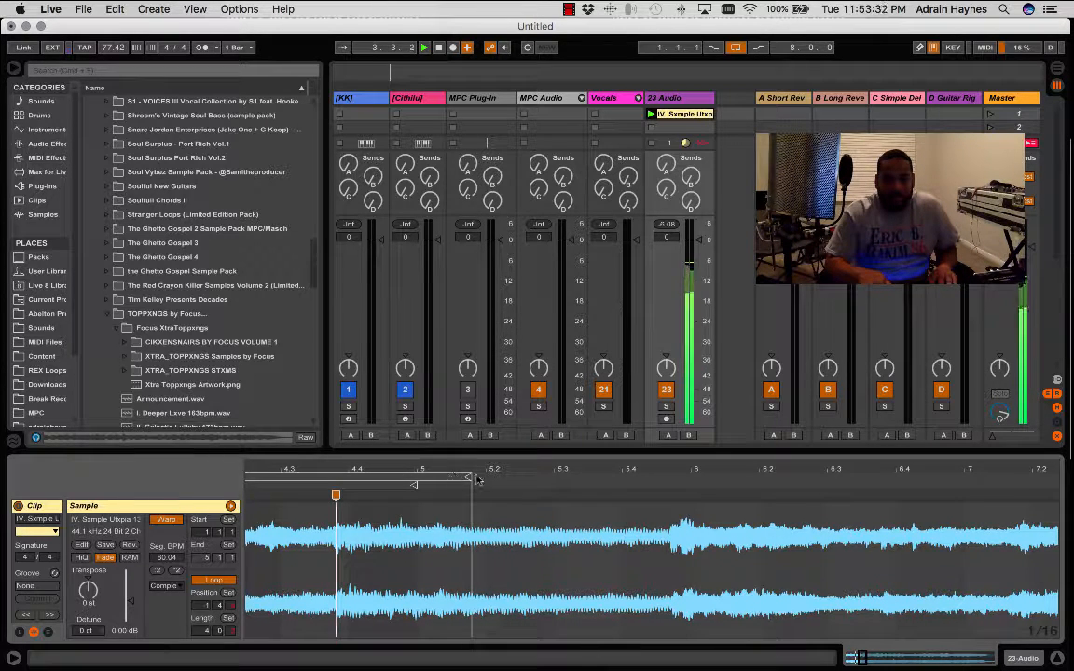
{"action": "left_click_drag", "start_coordinate": [468, 478], "coordinate": [419, 478]}
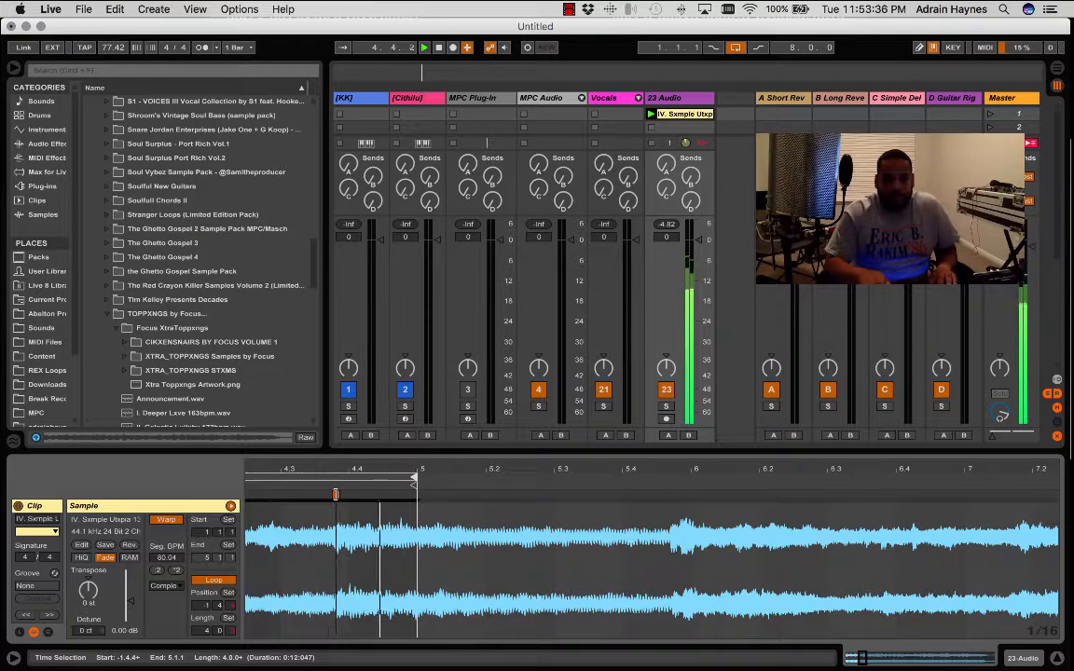
- Move the warp marker at about 4.3.4 onto 5.1.1 and play back the loop
{"action": "left_click_drag", "start_coordinate": [336, 494], "coordinate": [417, 496]}
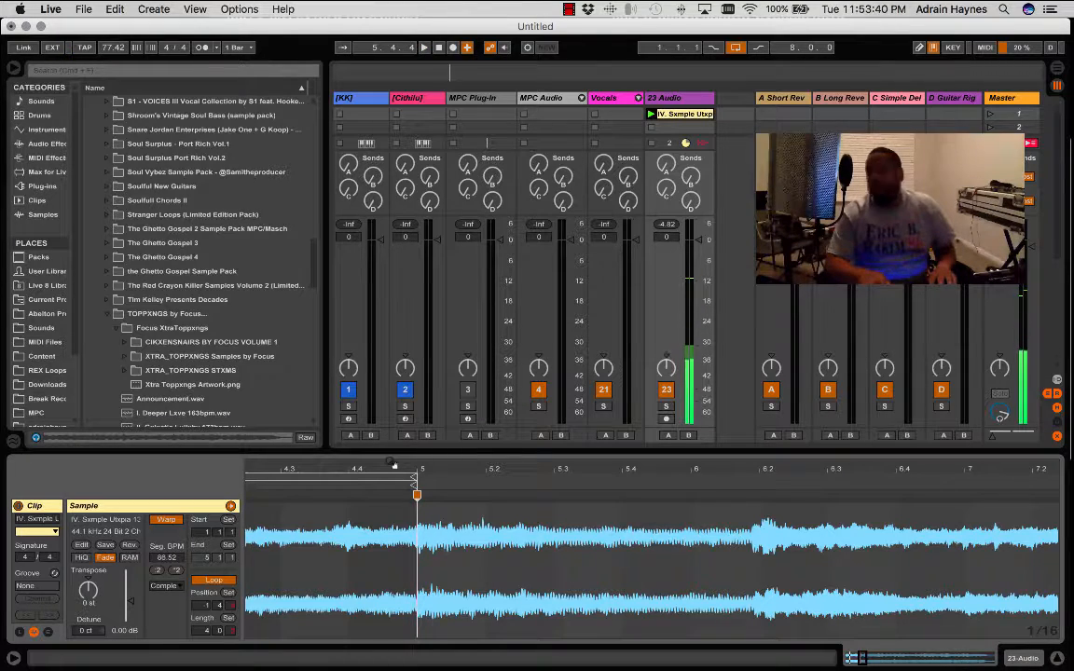
{"action": "left_click_drag", "start_coordinate": [394, 465], "coordinate": [394, 381]}
{"action": "key", "text": "space"}
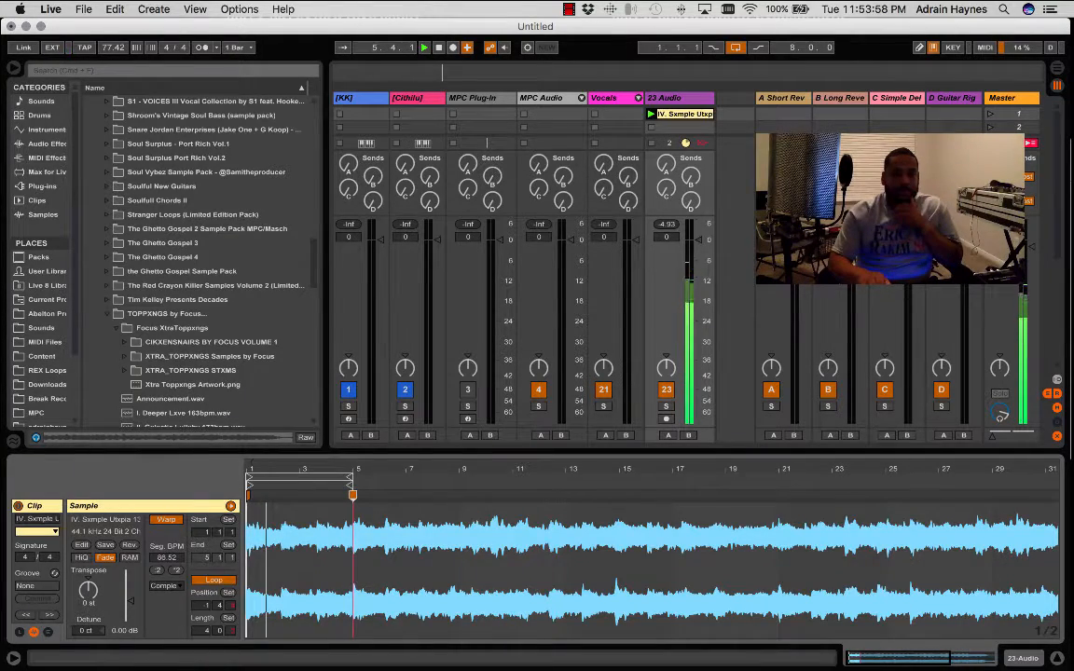
- Insert a warp marker on the transient just before bar 5, at about 4.4.4, and move it onto 5.1.1
{"action": "left_click_drag", "start_coordinate": [252, 469], "coordinate": [259, 468]}
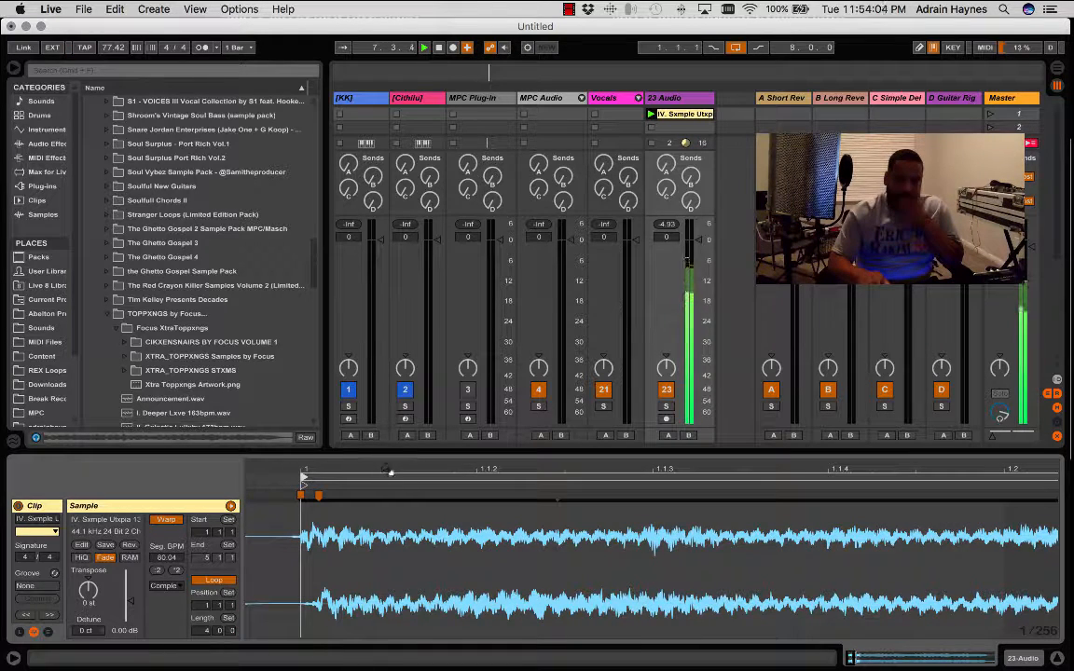
{"action": "left_click_drag", "start_coordinate": [281, 470], "coordinate": [281, 444]}
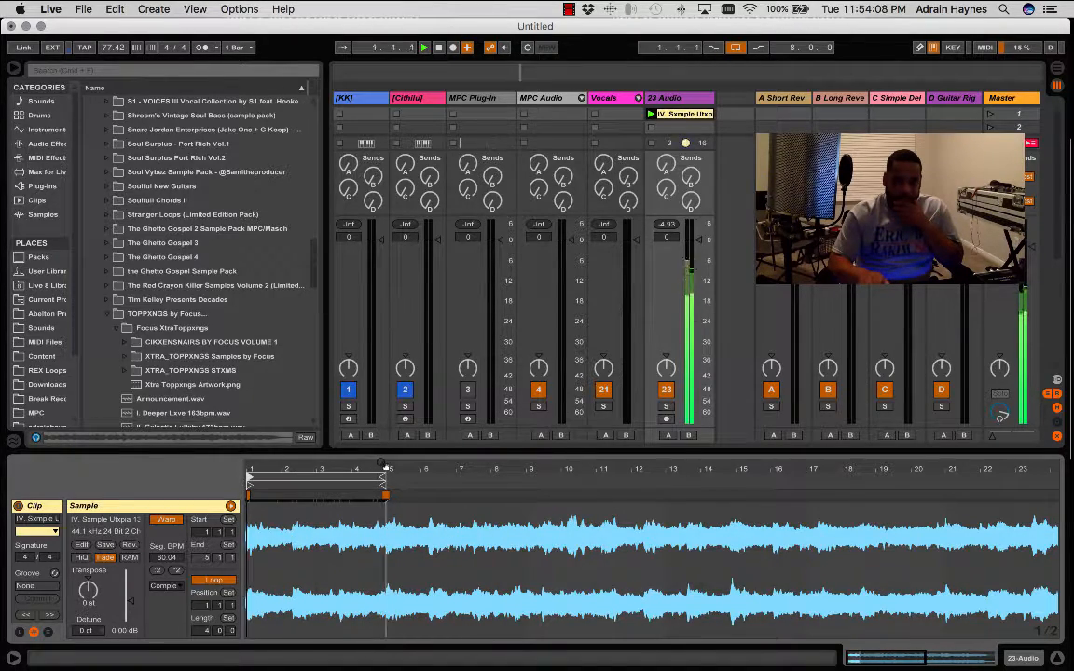
{"action": "left_click_drag", "start_coordinate": [383, 463], "coordinate": [383, 546]}
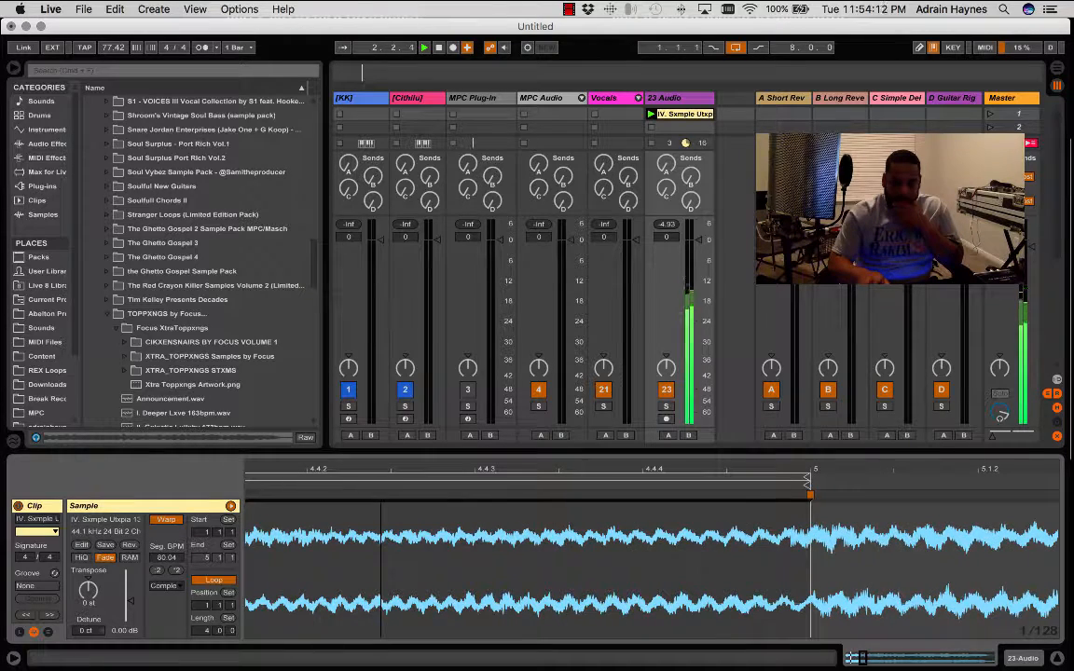
{"action": "left_click", "coordinate": [789, 506]}
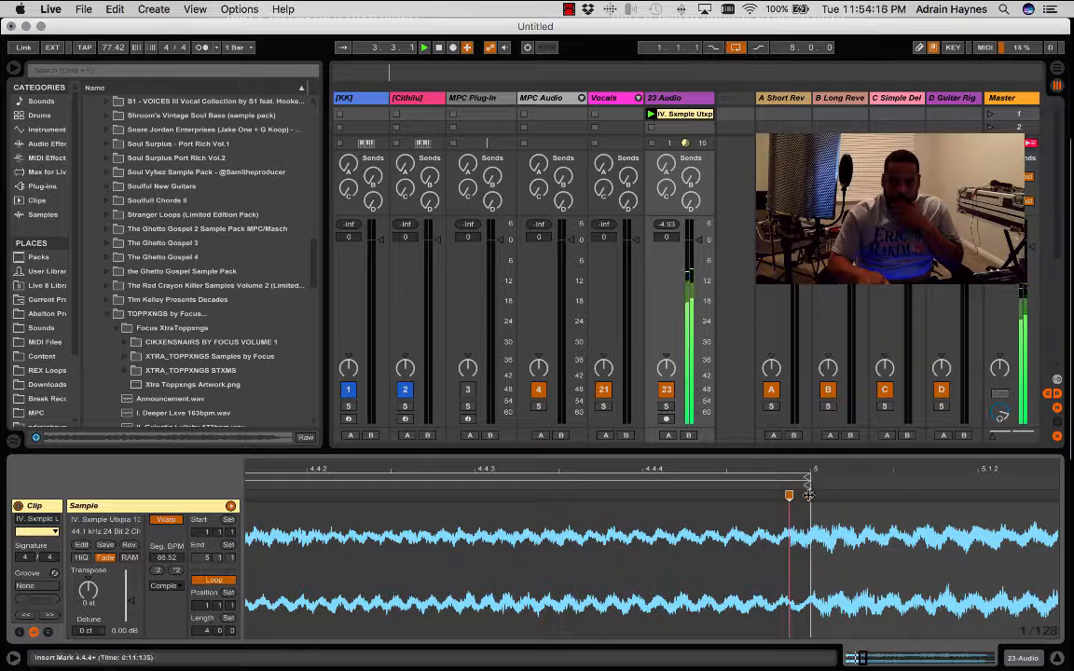
{"action": "left_click", "coordinate": [809, 495]}
{"action": "left_click_drag", "start_coordinate": [789, 496], "coordinate": [810, 495]}
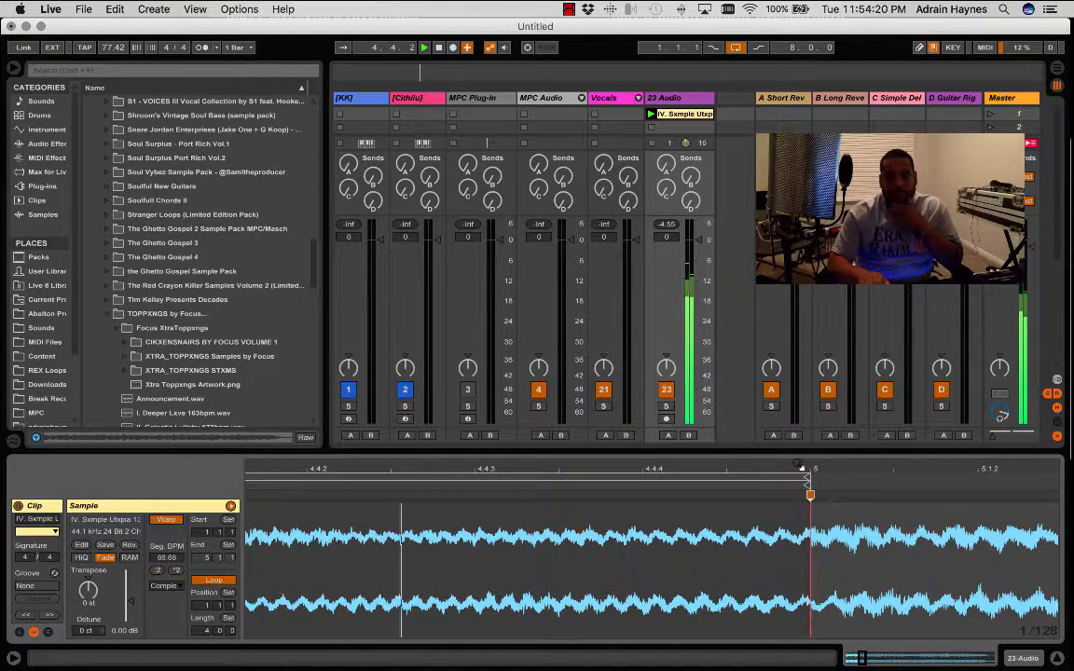
{"action": "left_click_drag", "start_coordinate": [800, 466], "coordinate": [800, 335]}
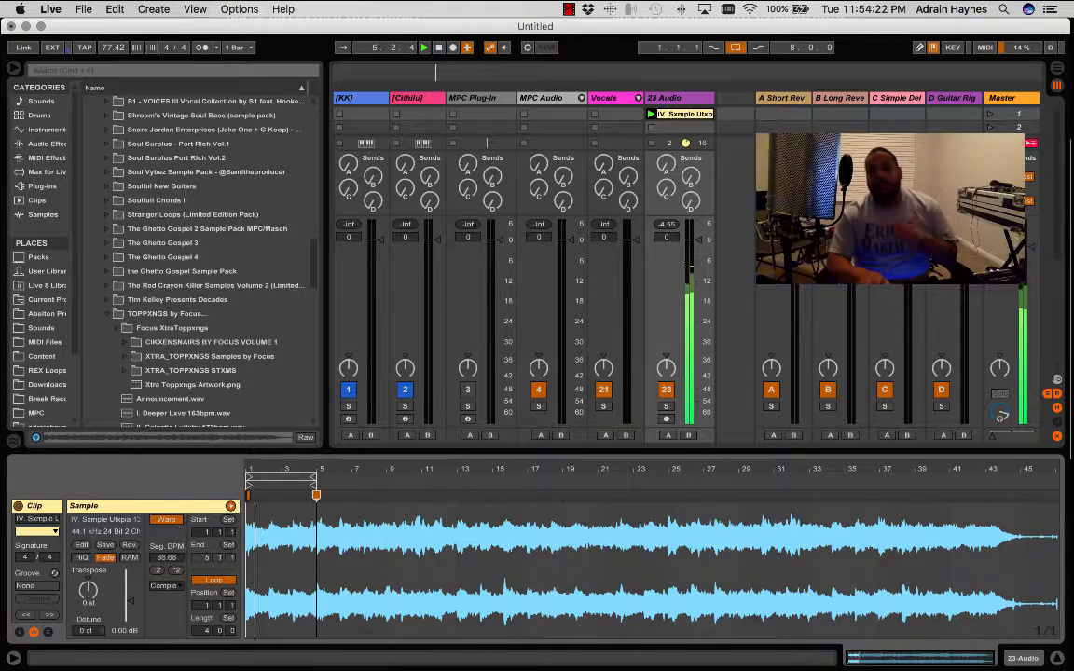
- Stop playback, crop the sample to the four-bar loop, and play the cropped clip
{"action": "key", "text": "space"}
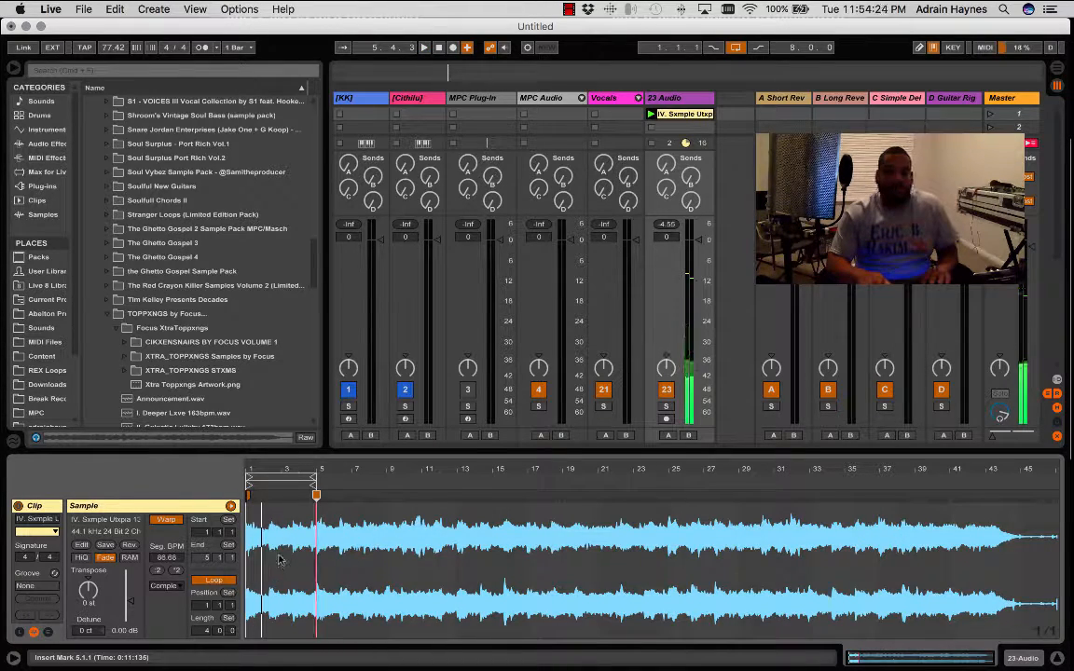
{"action": "right_click", "coordinate": [279, 560]}
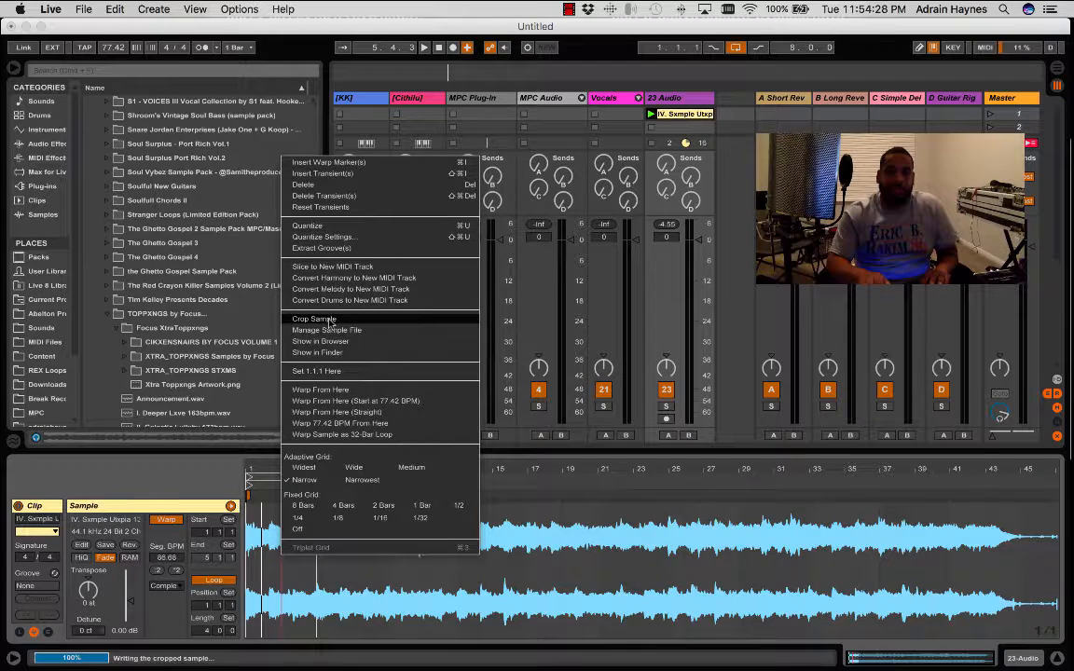
{"action": "left_click", "coordinate": [317, 318]}
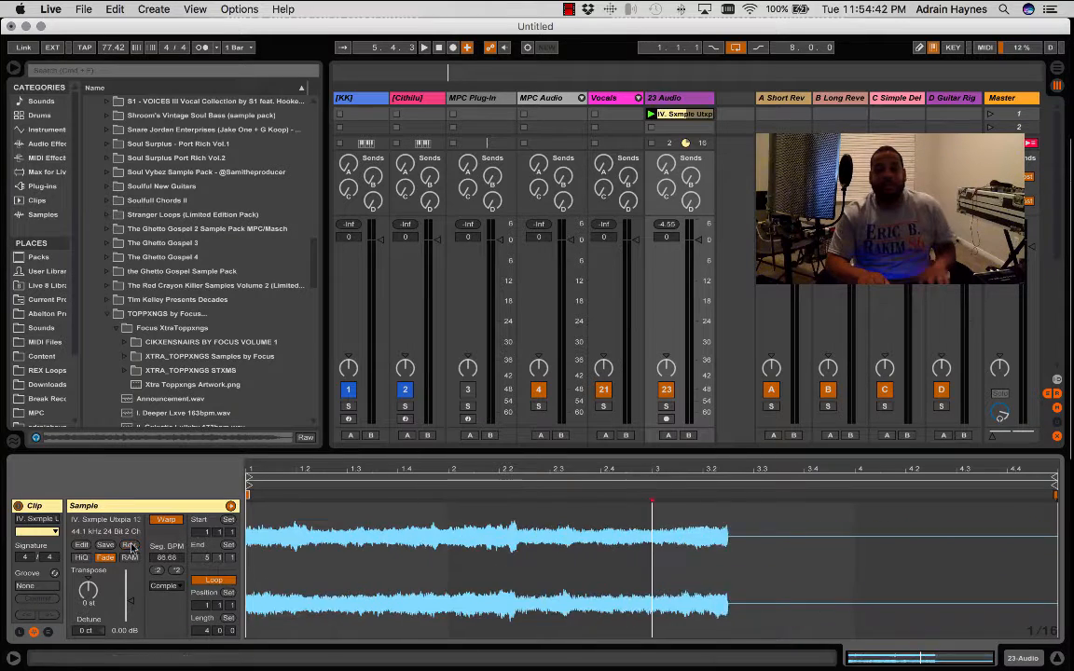
{"action": "key", "text": "space"}
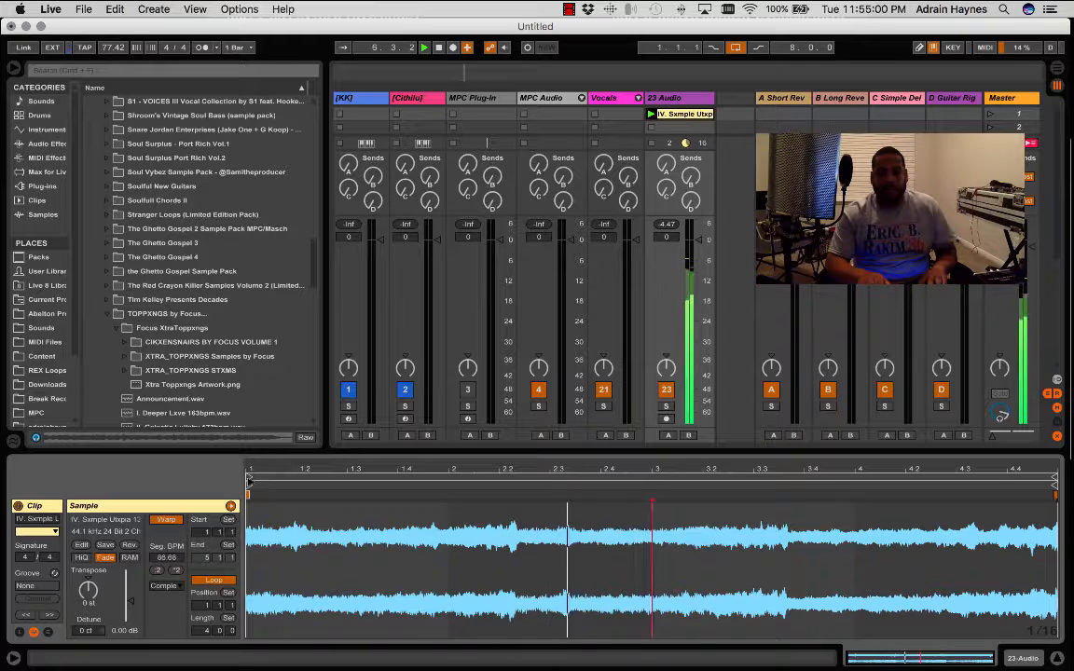
- Move the clip's start marker to the change in the waveform just after 2.2.2 and audition playback from there
{"action": "left_click", "coordinate": [399, 506]}
{"action": "left_click", "coordinate": [509, 513]}
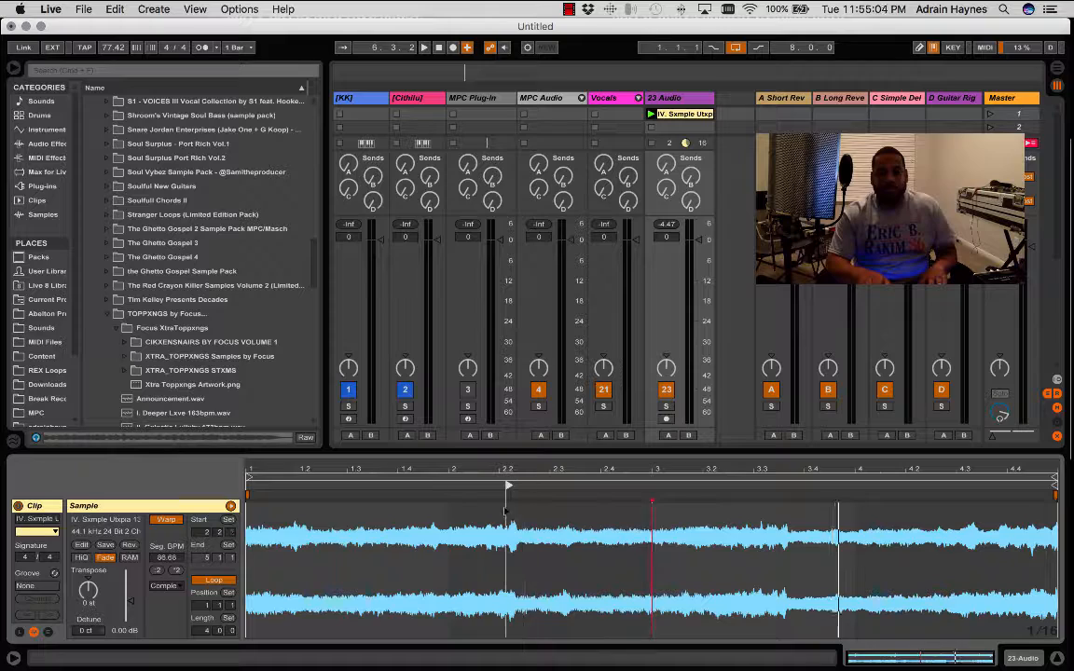
{"action": "left_click", "coordinate": [525, 469]}
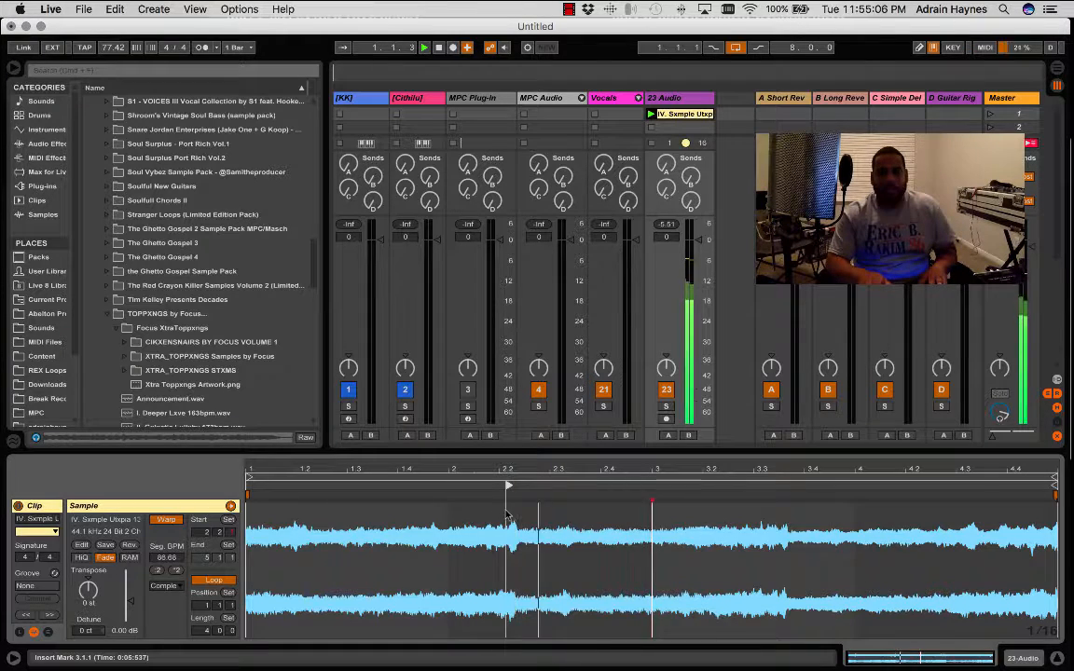
{"action": "left_click_drag", "start_coordinate": [525, 469], "coordinate": [431, 486]}
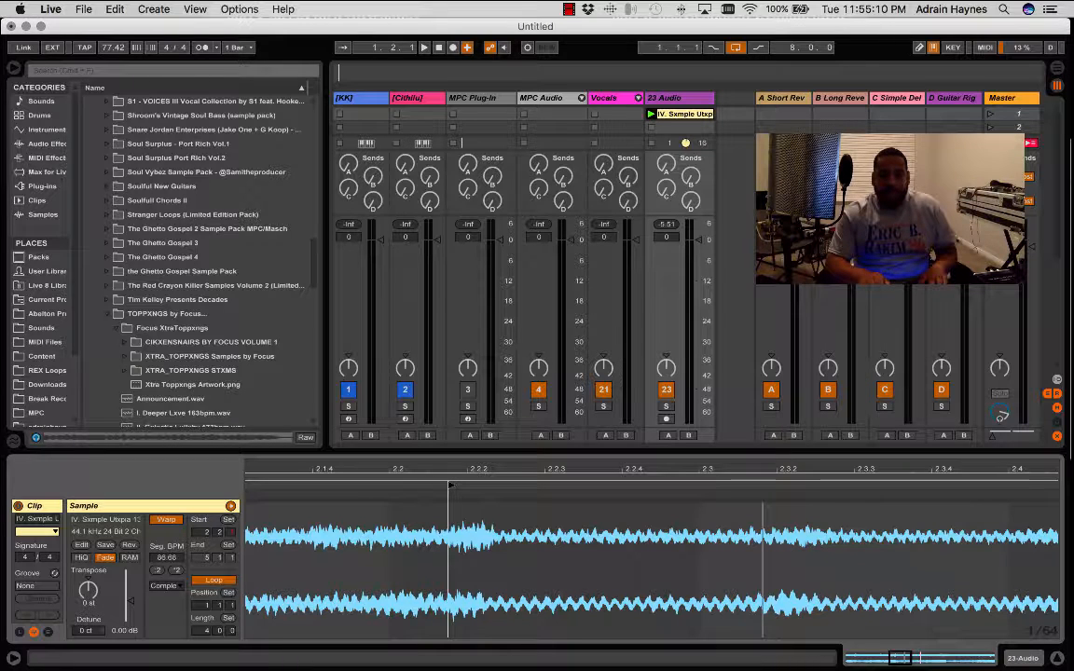
{"action": "left_click", "coordinate": [490, 485]}
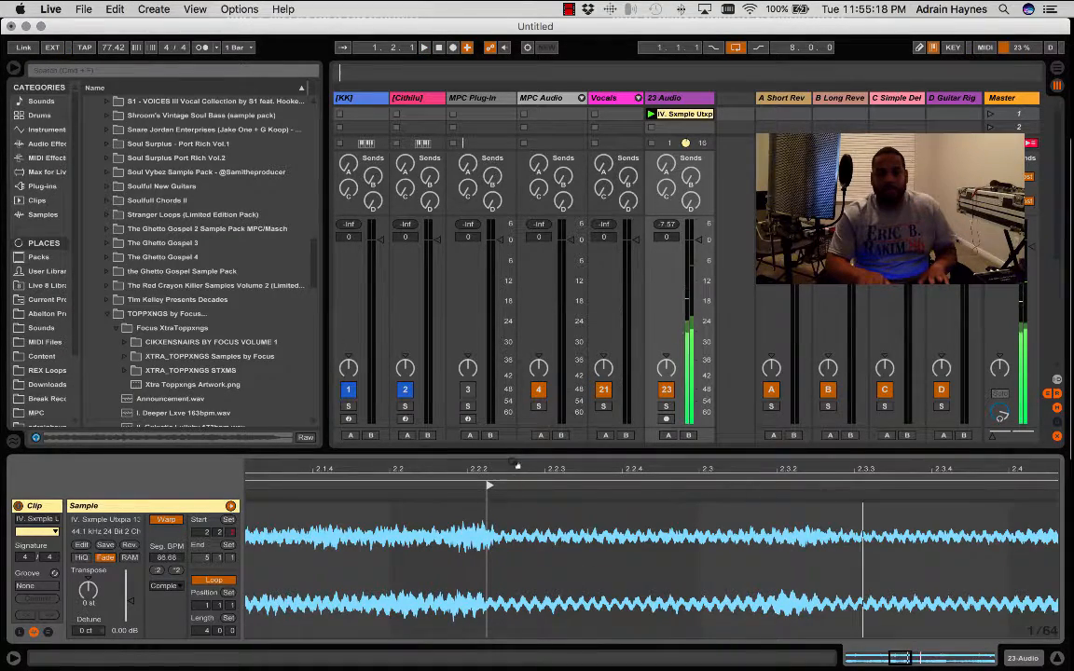
{"action": "left_click_drag", "start_coordinate": [509, 474], "coordinate": [482, 499]}
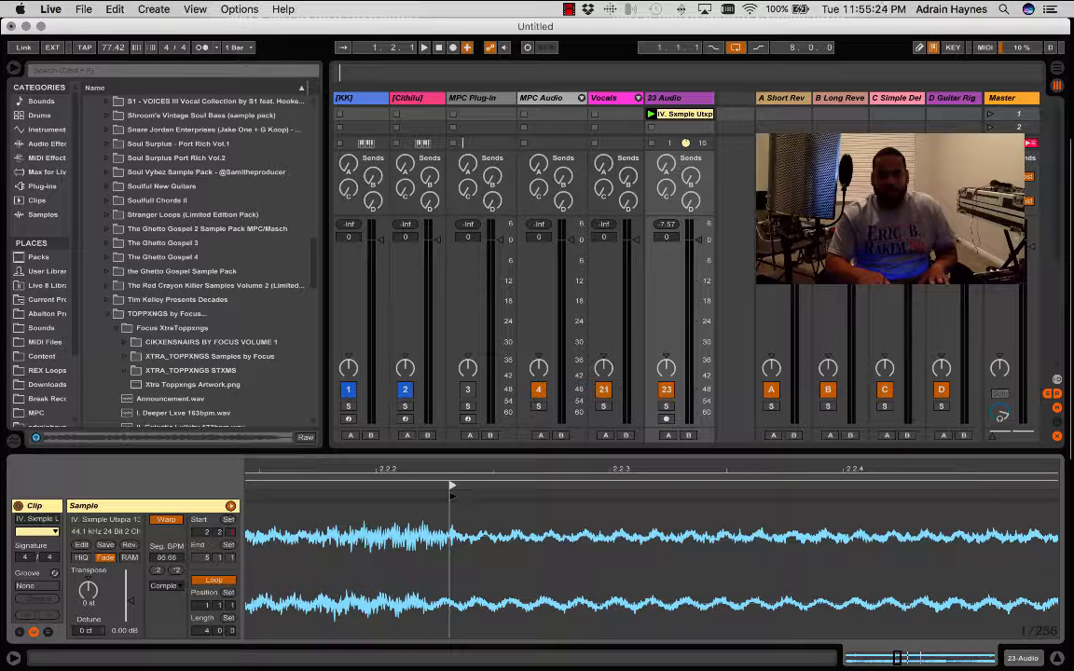
{"action": "left_click", "coordinate": [451, 491]}
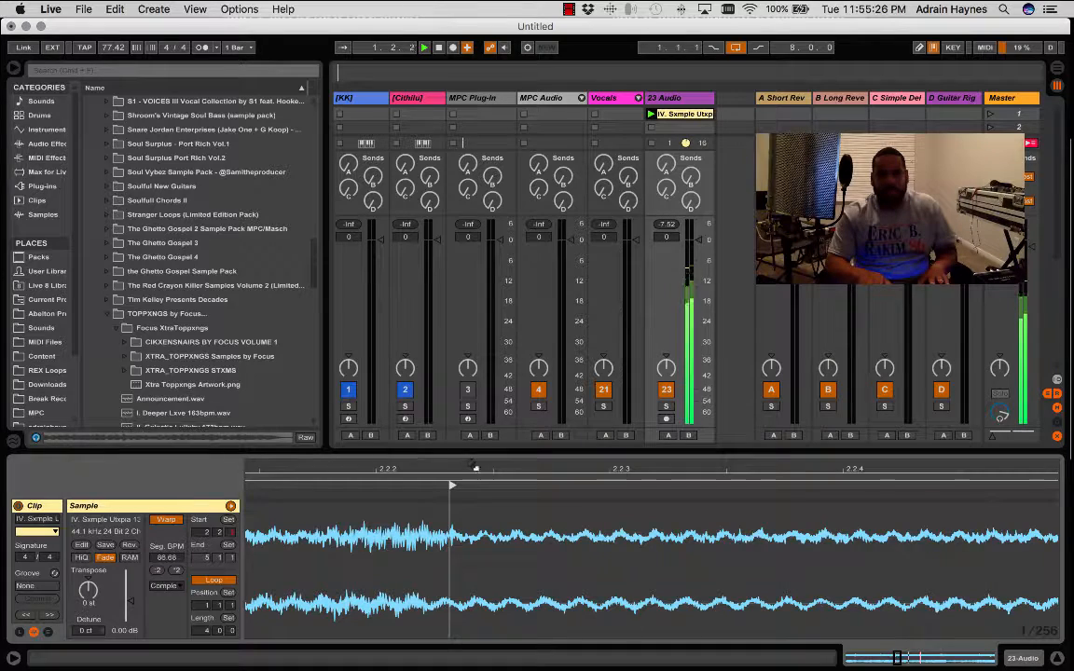
{"action": "left_click_drag", "start_coordinate": [451, 486], "coordinate": [522, 467]}
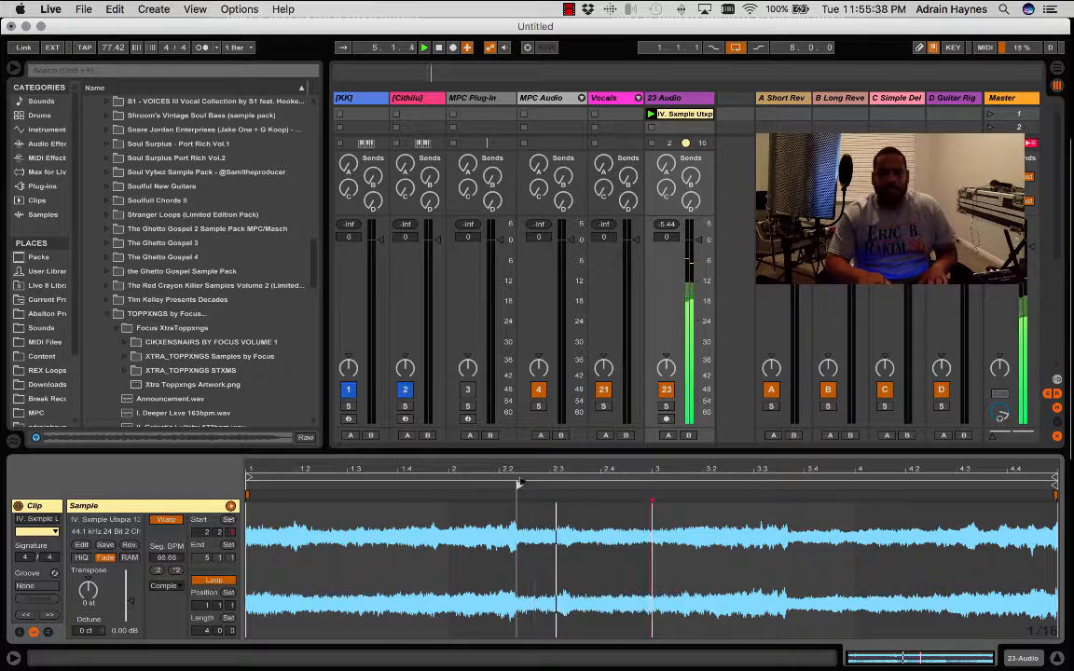
{"action": "key", "text": "space"}
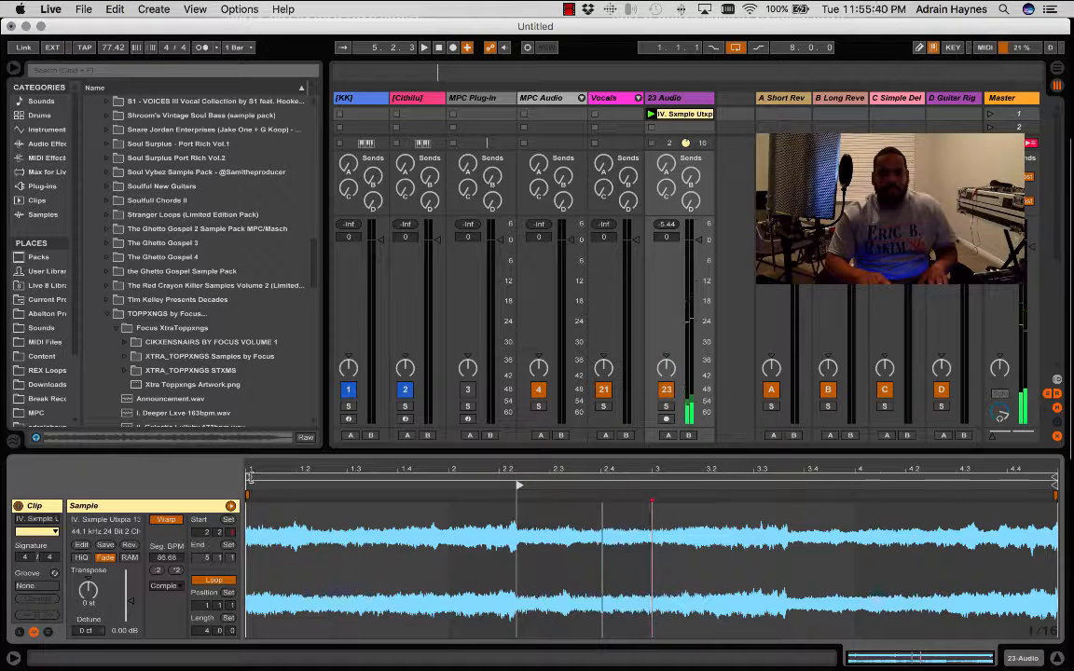
- Move the loop brace's start to the clip's start marker just after 2.2.2, set the loop length to 2 bars, and play it
{"action": "left_click_drag", "start_coordinate": [248, 478], "coordinate": [519, 448]}
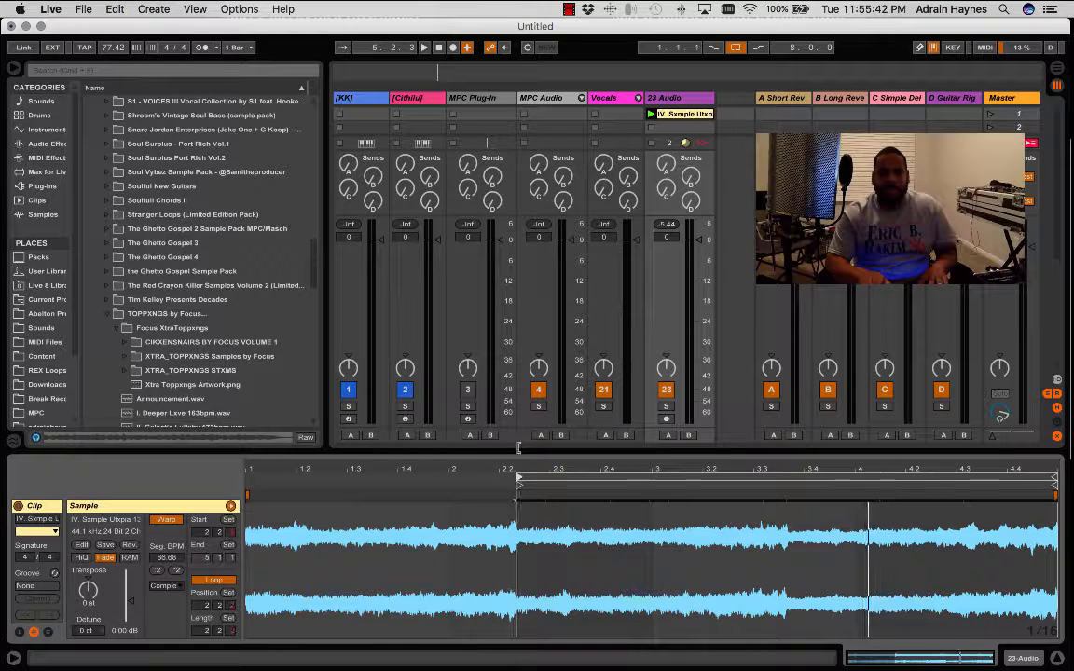
{"action": "left_click", "coordinate": [204, 631]}
{"action": "type", "text": "2"}
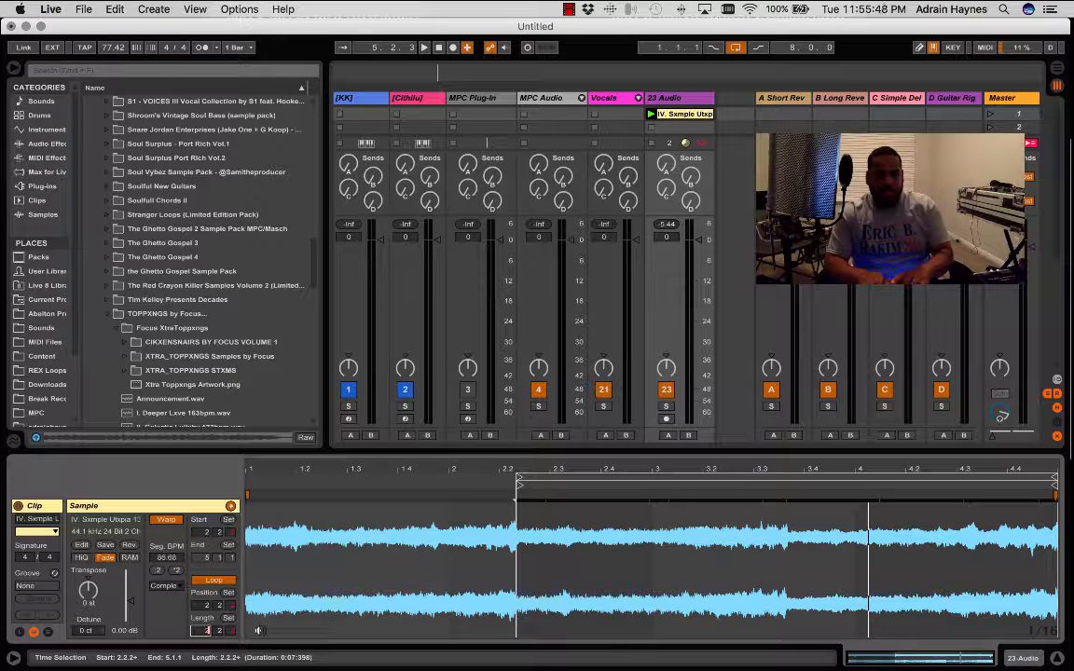
{"action": "key", "text": "Return"}
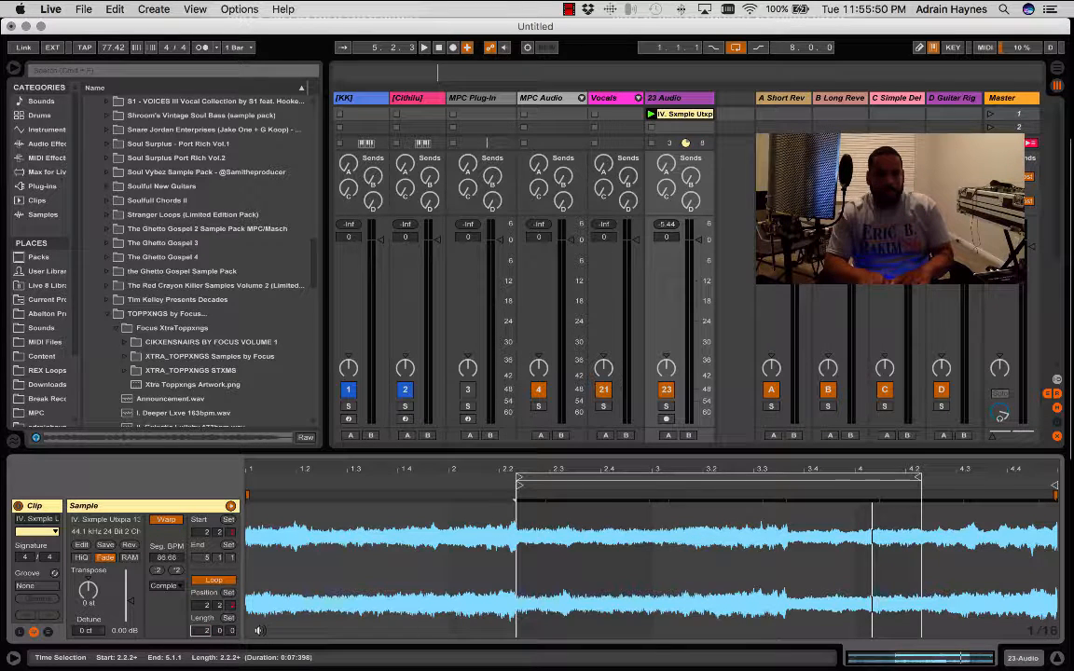
{"action": "key", "text": "space"}
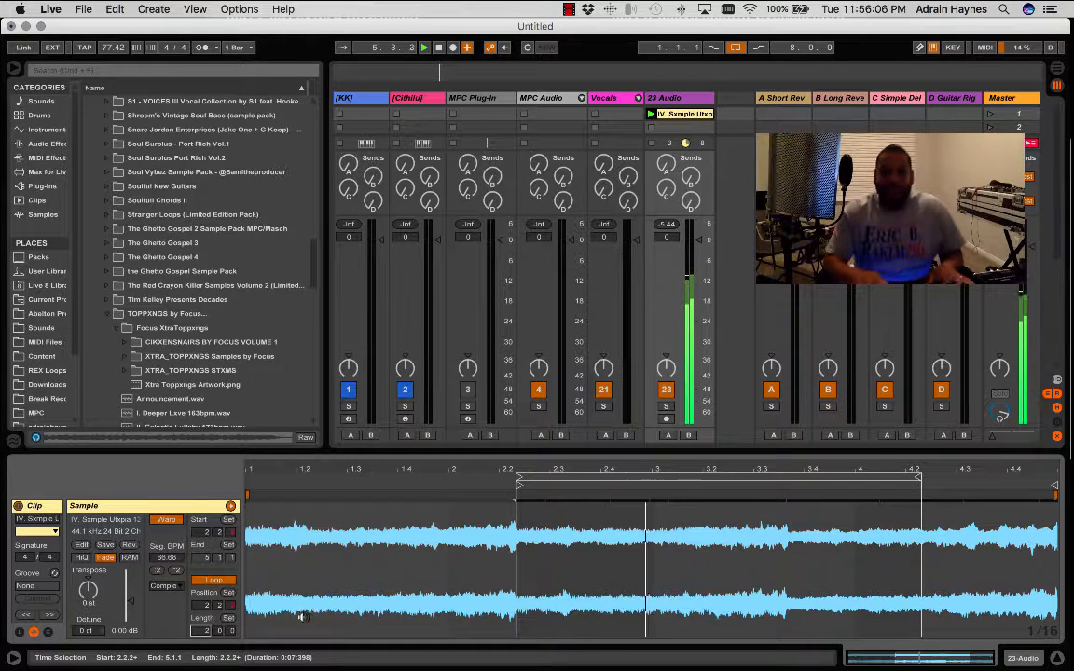
- Shift the two-bar loop brace slightly later and align both the loop start and the clip's start marker with 2.2.3, auditioning the loop
{"action": "left_click", "coordinate": [709, 477]}
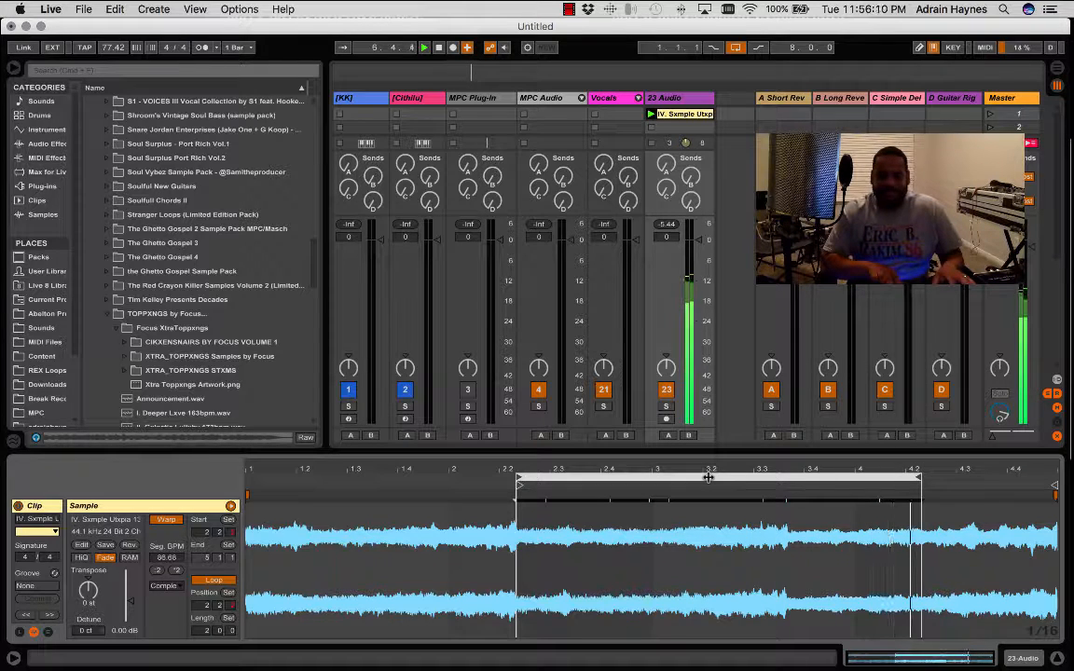
{"action": "key", "text": "Right"}
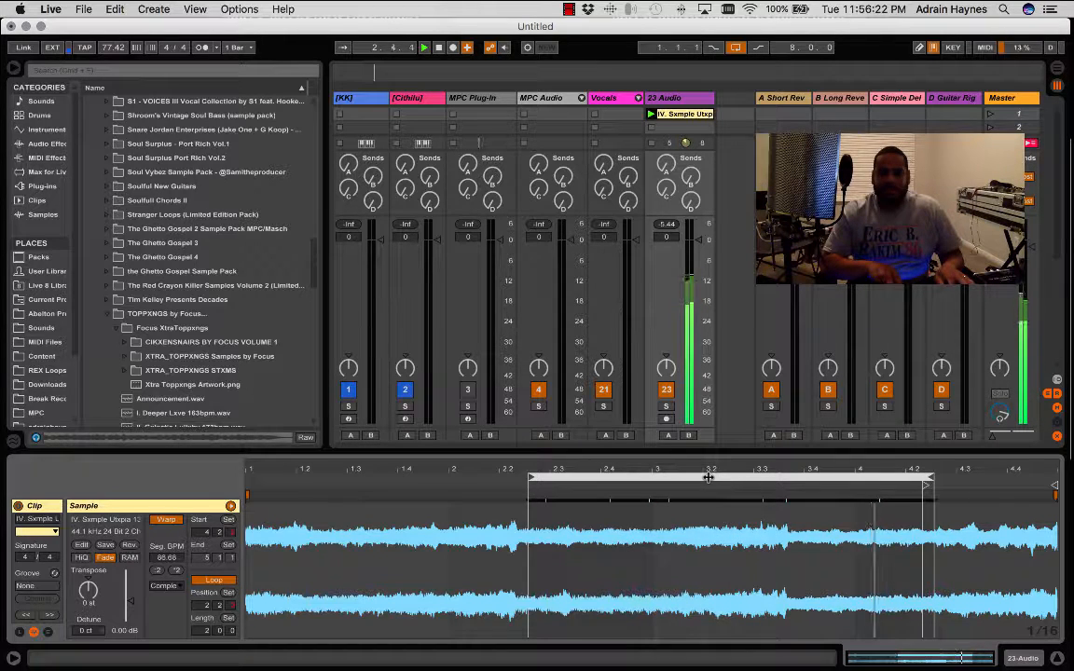
{"action": "left_click", "coordinate": [709, 478]}
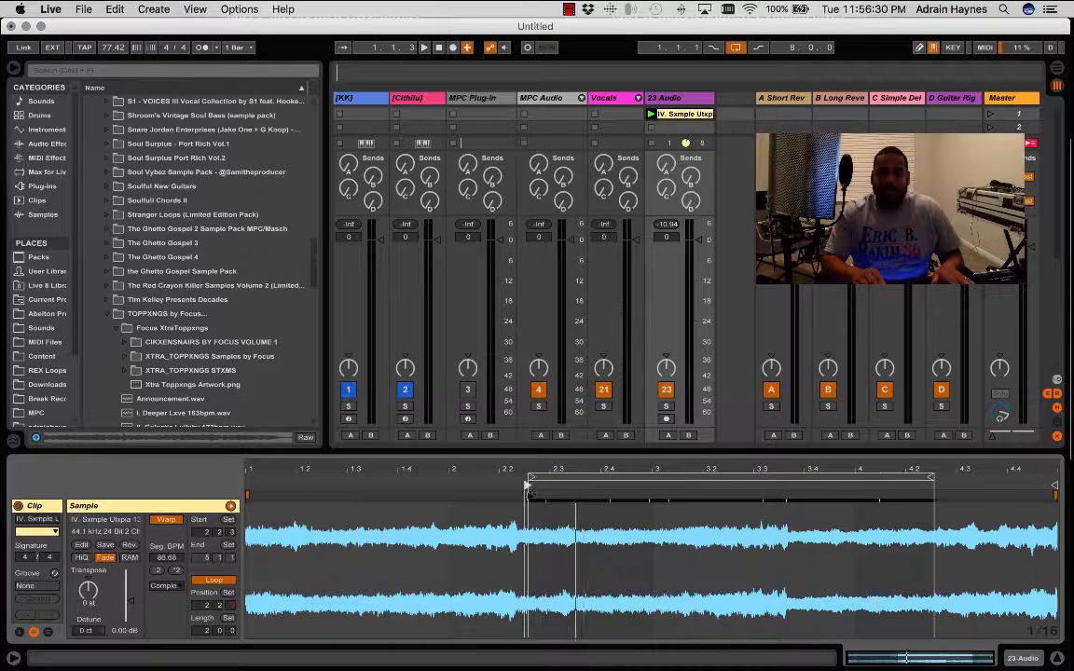
{"action": "left_click_drag", "start_coordinate": [538, 486], "coordinate": [393, 485]}
{"action": "mouse_move", "coordinate": [484, 478]}
{"action": "left_mouse_down"}
{"action": "mouse_move", "coordinate": [400, 471]}
{"action": "mouse_move", "coordinate": [409, 470]}
{"action": "left_mouse_up"}
{"action": "key", "text": "space"}
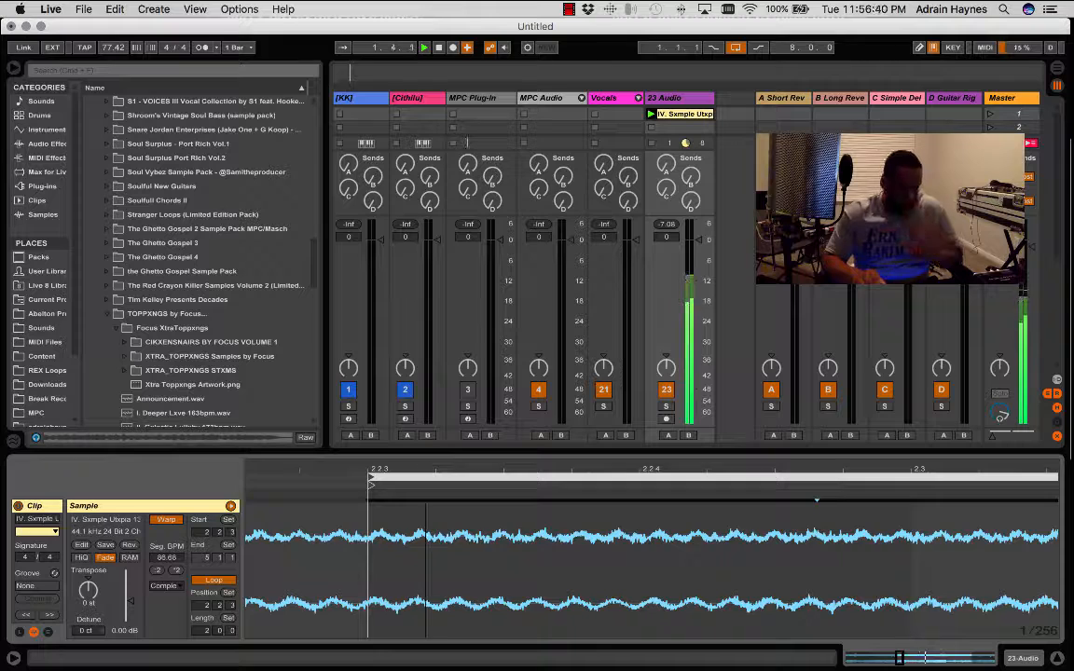
{"action": "left_click_drag", "start_coordinate": [426, 468], "coordinate": [529, 469]}
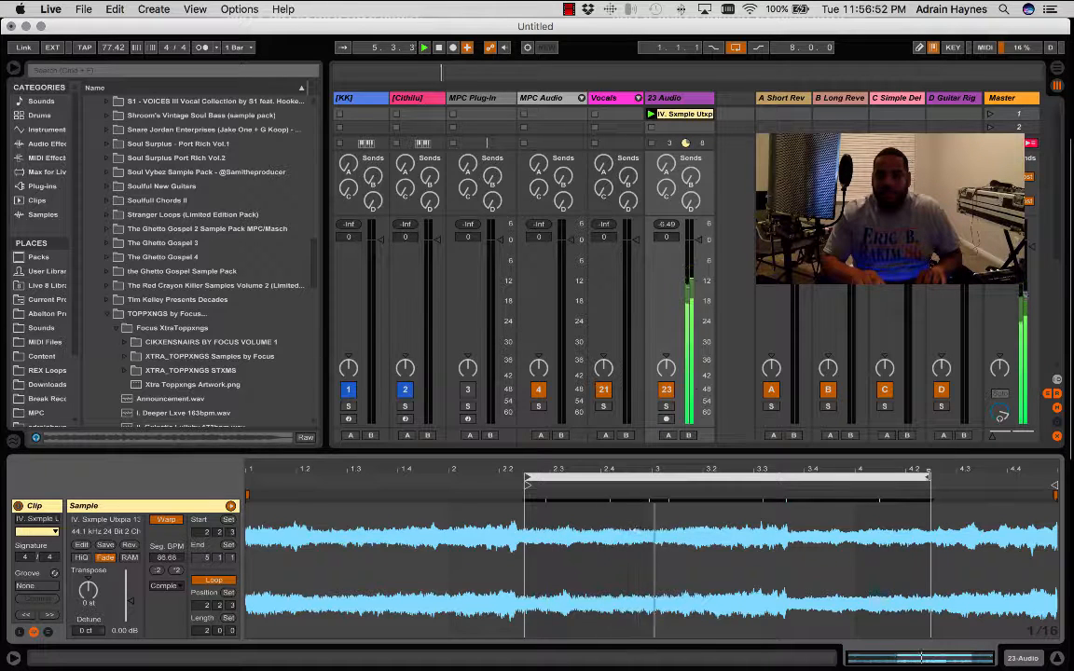
- Extend the loop brace's end to the end of the cropped sample at 5.1.1 and audition the longer loop
{"action": "left_click_drag", "start_coordinate": [929, 477], "coordinate": [1055, 486]}
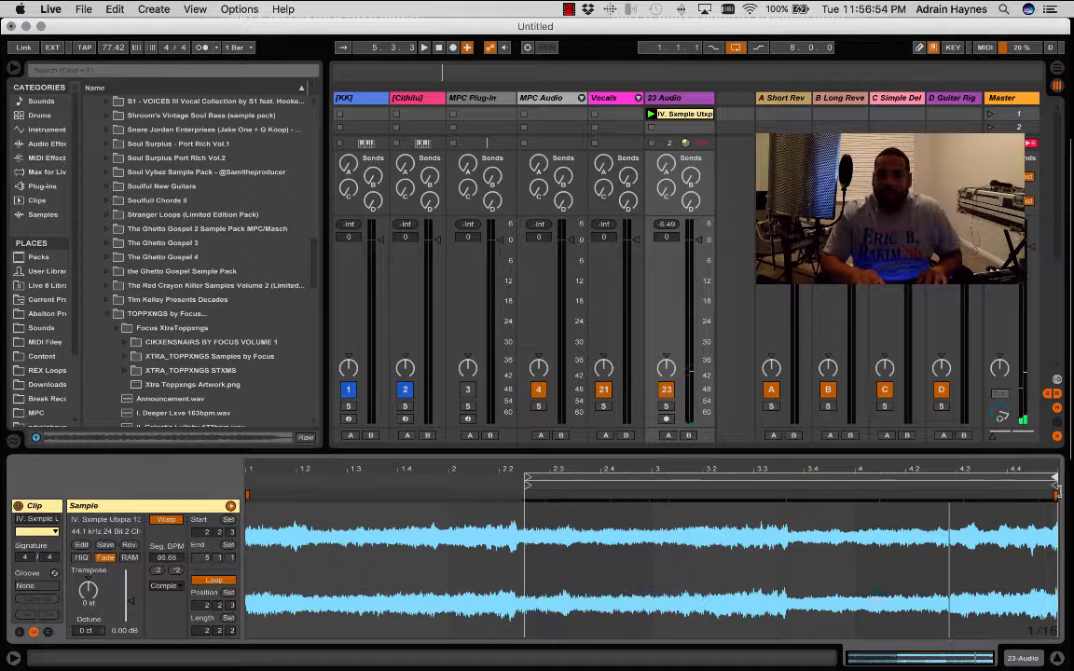
{"action": "key", "text": "space"}
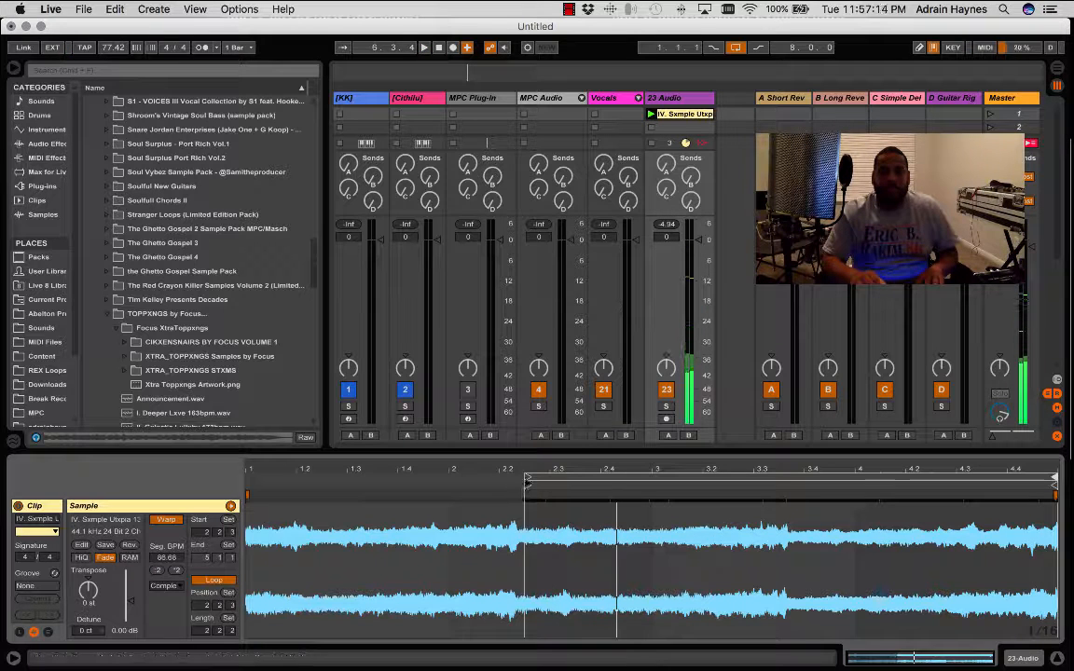
- Set 1.1.1 at the loop's start and move the clip's end marker to 3.1.1
{"action": "right_click", "coordinate": [527, 482]}
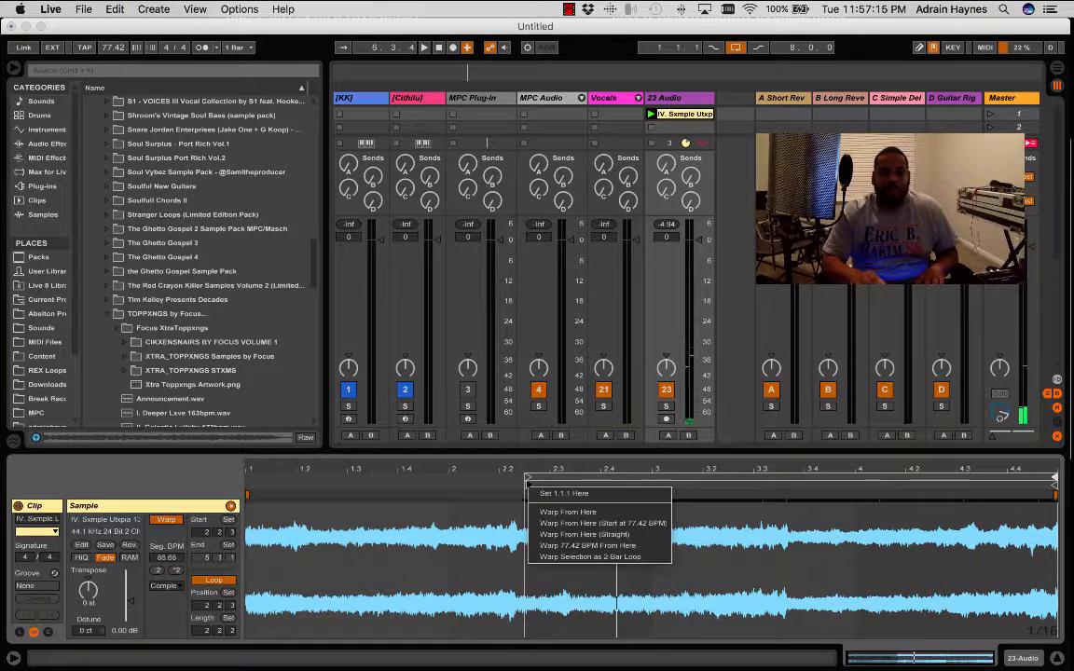
{"action": "left_click", "coordinate": [545, 495]}
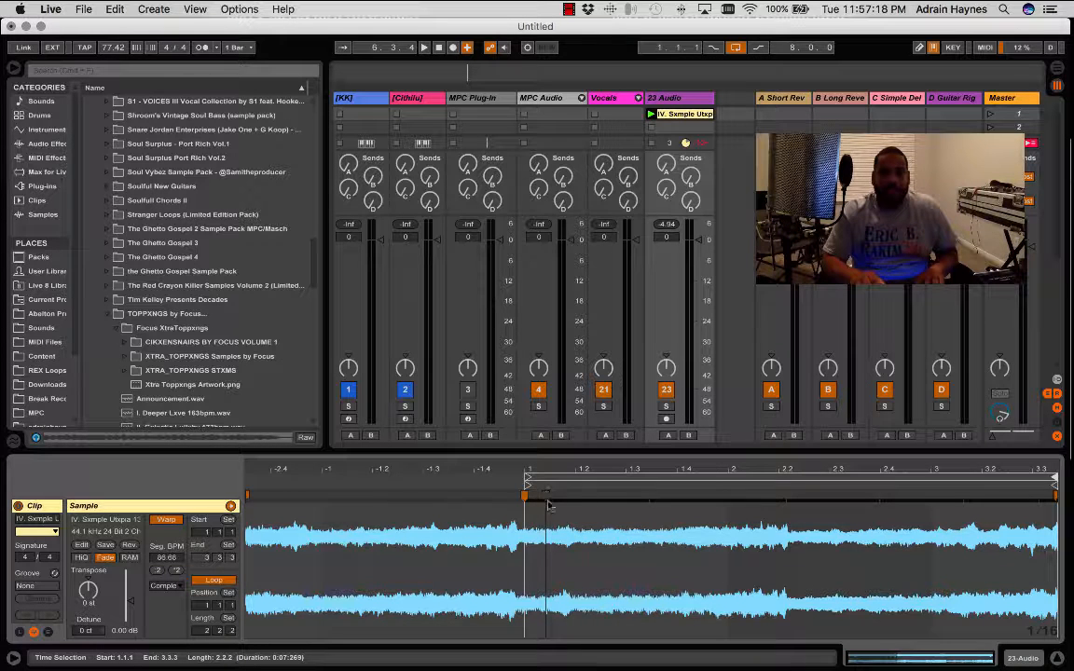
{"action": "key", "text": "space"}
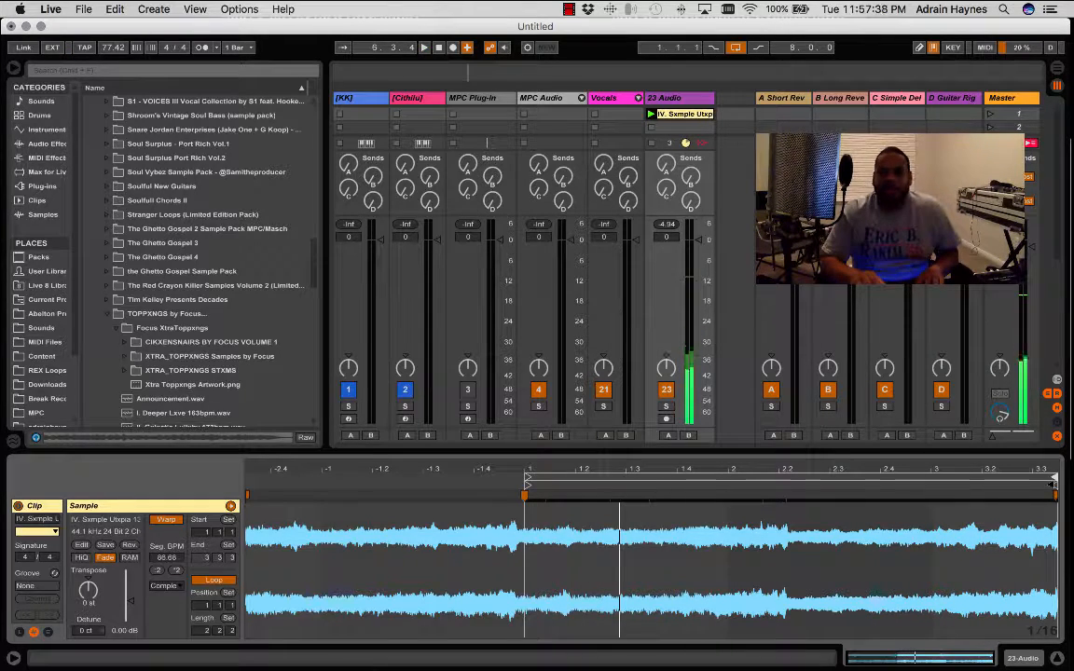
{"action": "left_click_drag", "start_coordinate": [991, 486], "coordinate": [931, 487]}
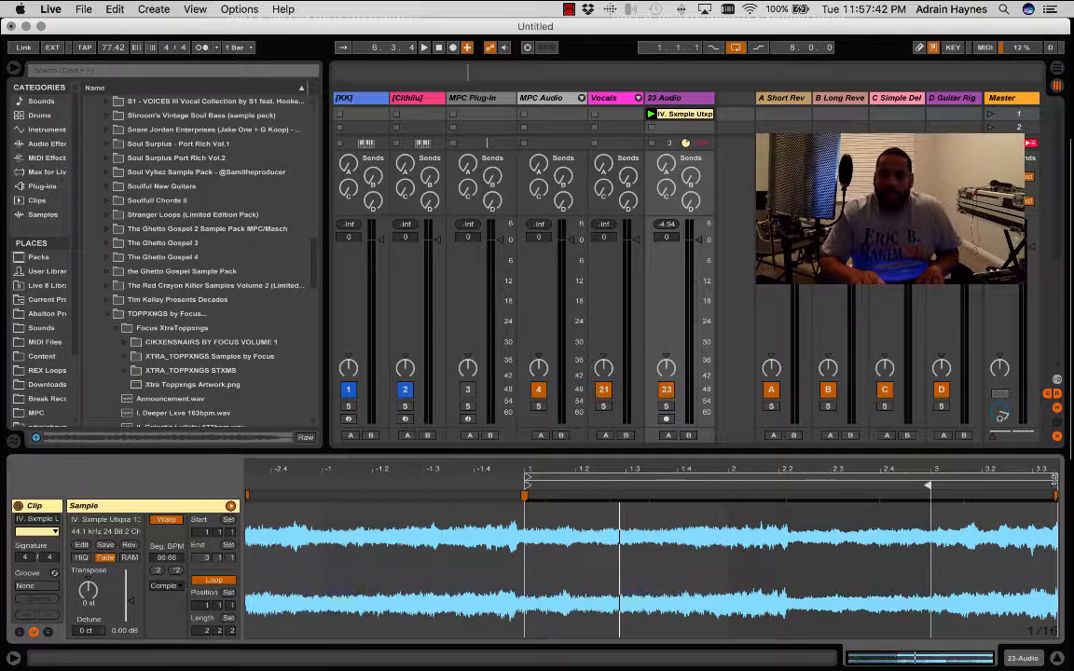
- Shorten the loop brace to end at 3.1.1 and warp the sample's end at about 3.3.2 back to 3.1.1
{"action": "left_click_drag", "start_coordinate": [1055, 478], "coordinate": [930, 476]}
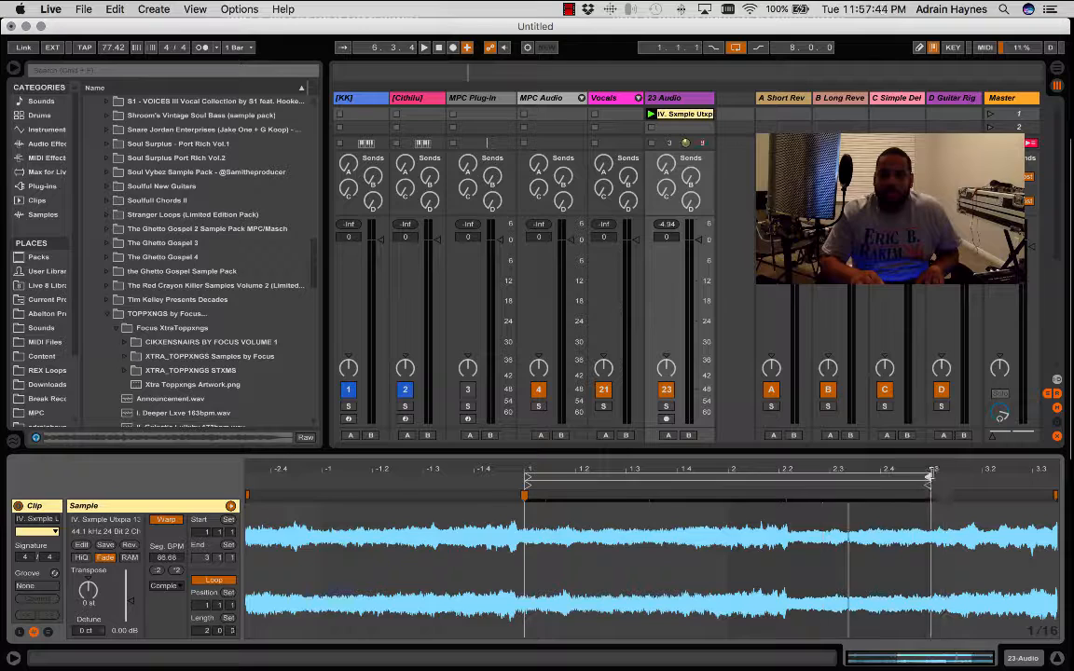
{"action": "left_click", "coordinate": [1053, 495]}
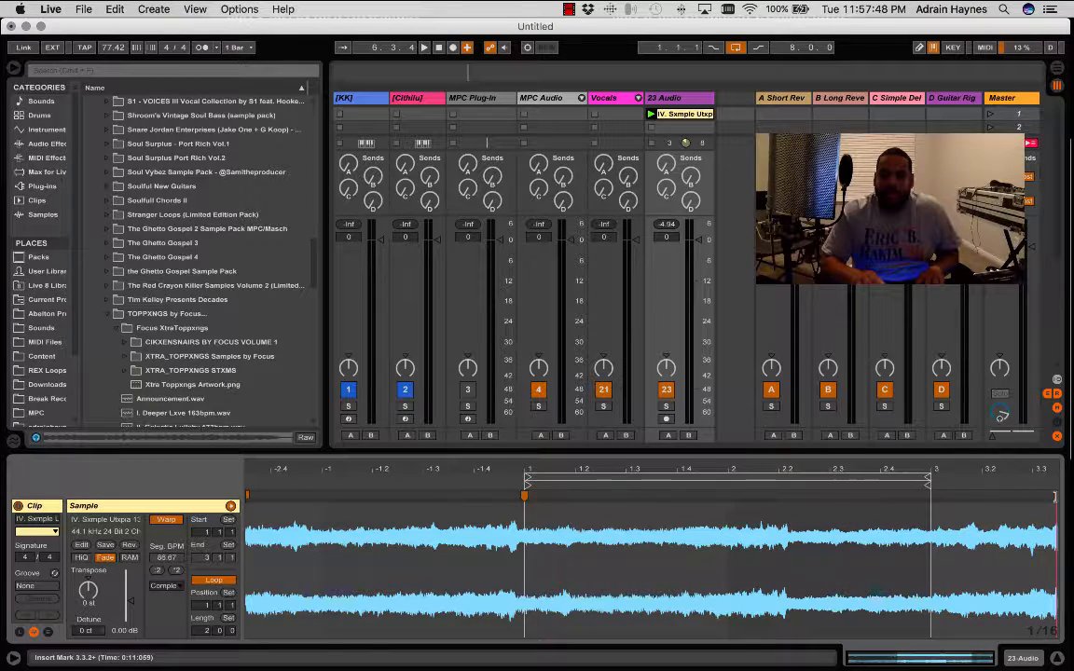
{"action": "left_click_drag", "start_coordinate": [1055, 495], "coordinate": [929, 496]}
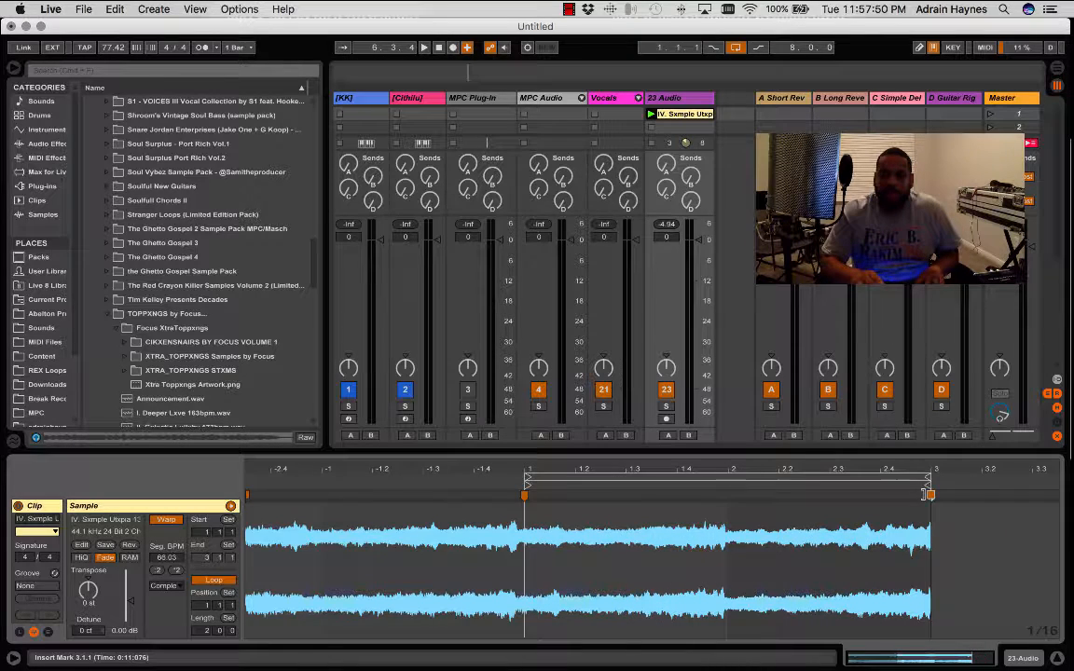
- Audition the warped two-bar loop and crop the sample to it
{"action": "mouse_move", "coordinate": [1069, 572]}
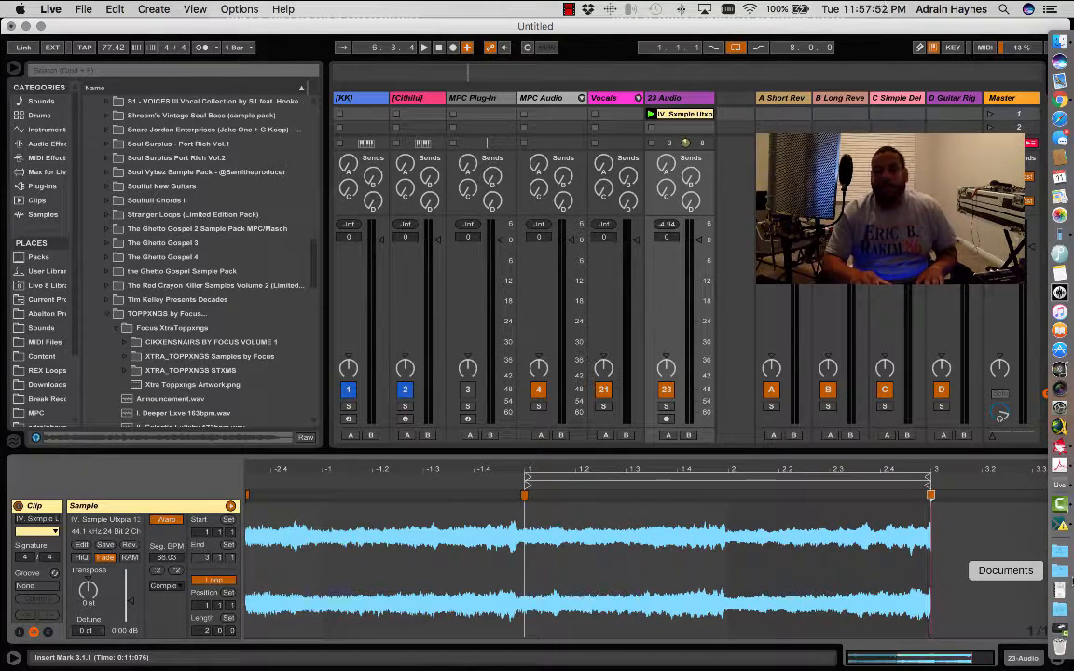
{"action": "key", "text": "space"}
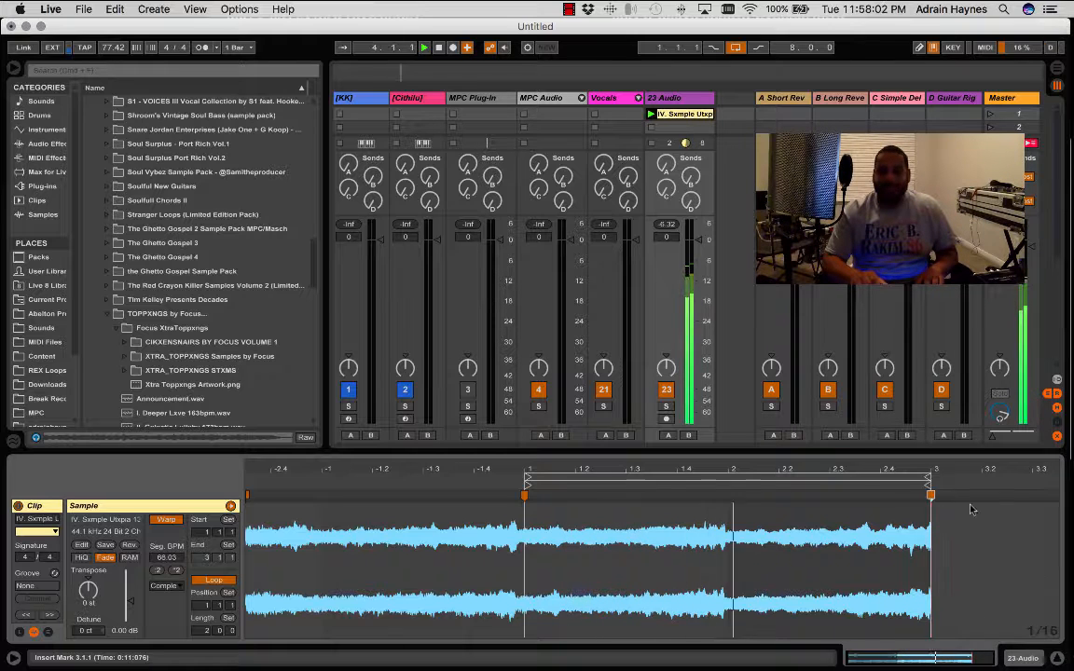
{"action": "right_click", "coordinate": [743, 533]}
{"action": "left_click", "coordinate": [807, 310]}
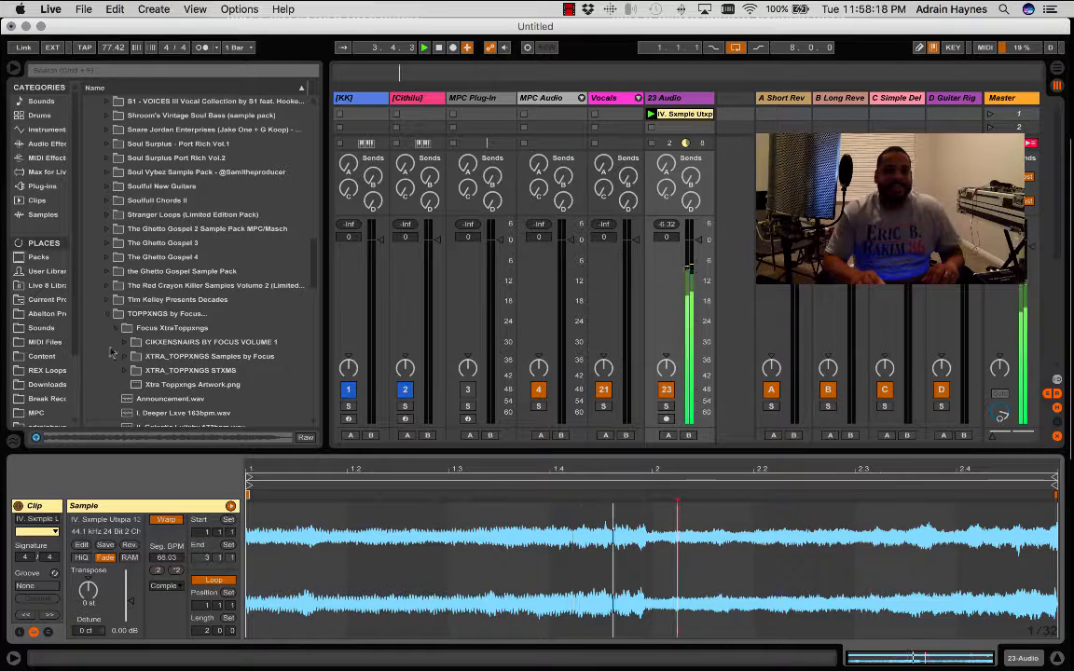
- Collapse the TOPPXNGS and 01. Sample Packs folders and open the Oracle Loops folder inside 02. Loops
{"action": "left_click", "coordinate": [106, 314]}
{"action": "scroll", "coordinate": [129, 277], "scroll_direction": "up", "scroll_amount": 10}
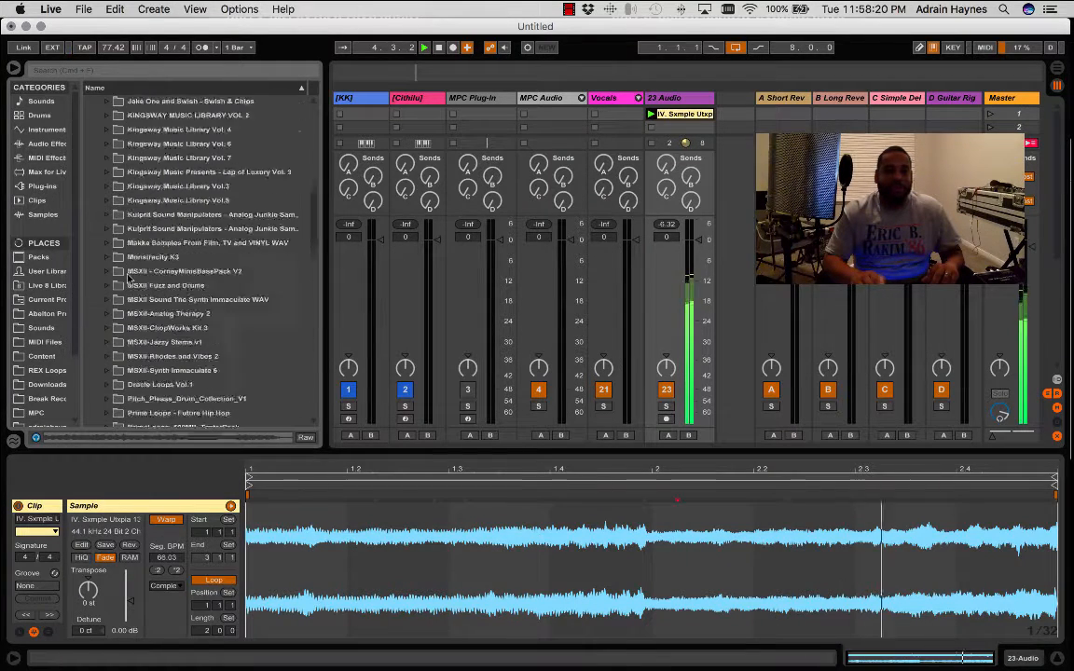
{"action": "scroll", "coordinate": [129, 276], "scroll_direction": "down", "scroll_amount": 15}
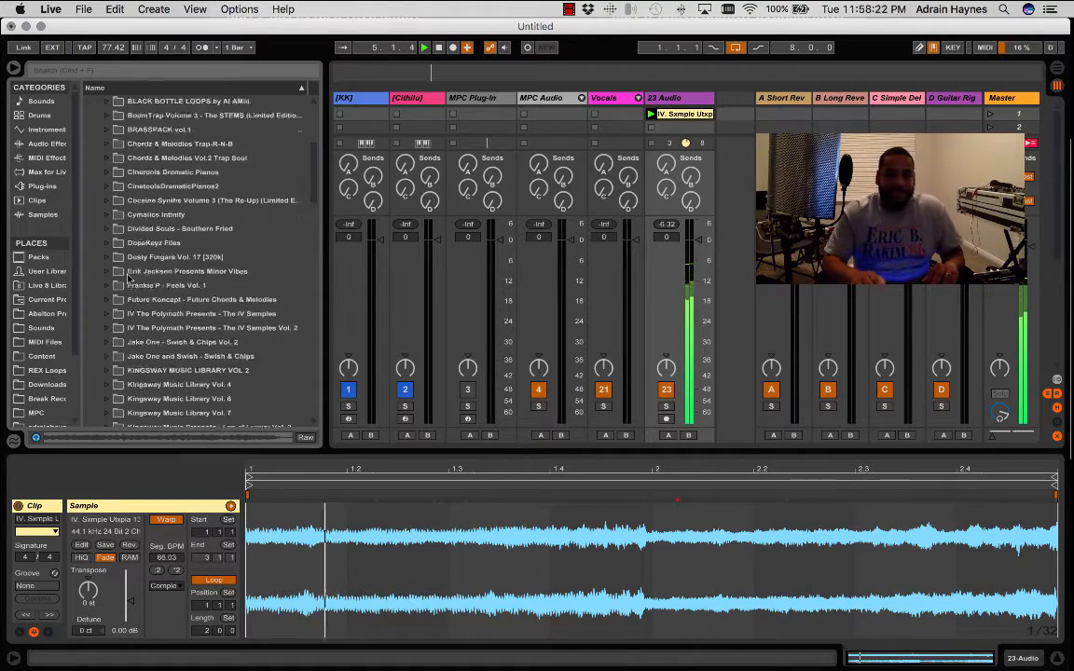
{"action": "scroll", "coordinate": [129, 277], "scroll_direction": "down", "scroll_amount": 7}
{"action": "scroll", "coordinate": [128, 277], "scroll_direction": "up", "scroll_amount": 4}
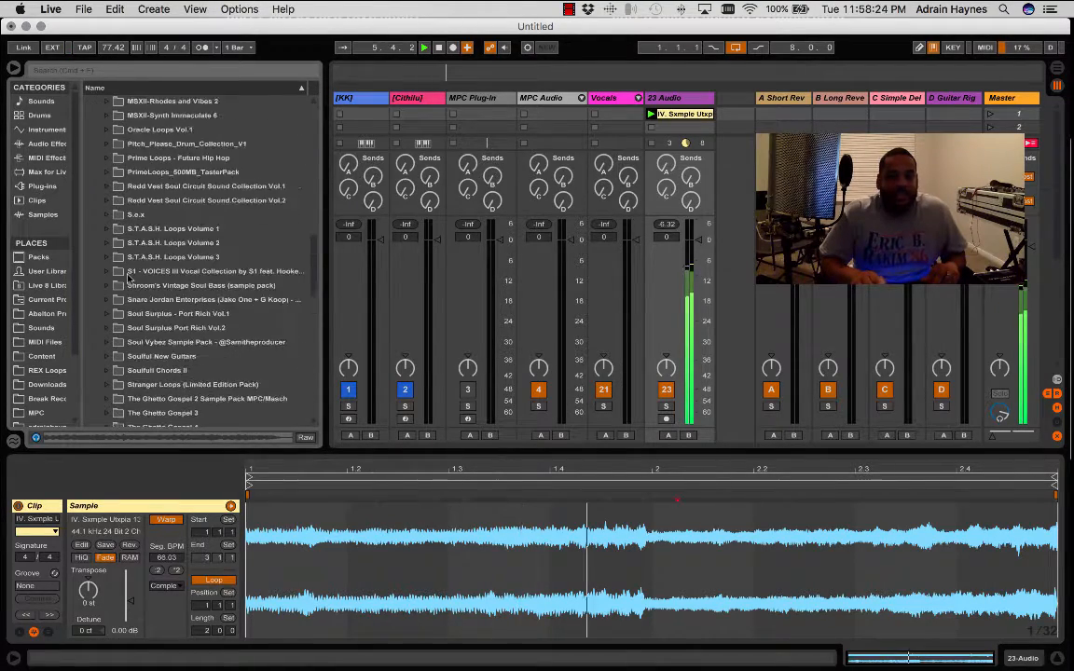
{"action": "scroll", "coordinate": [128, 277], "scroll_direction": "up", "scroll_amount": 8}
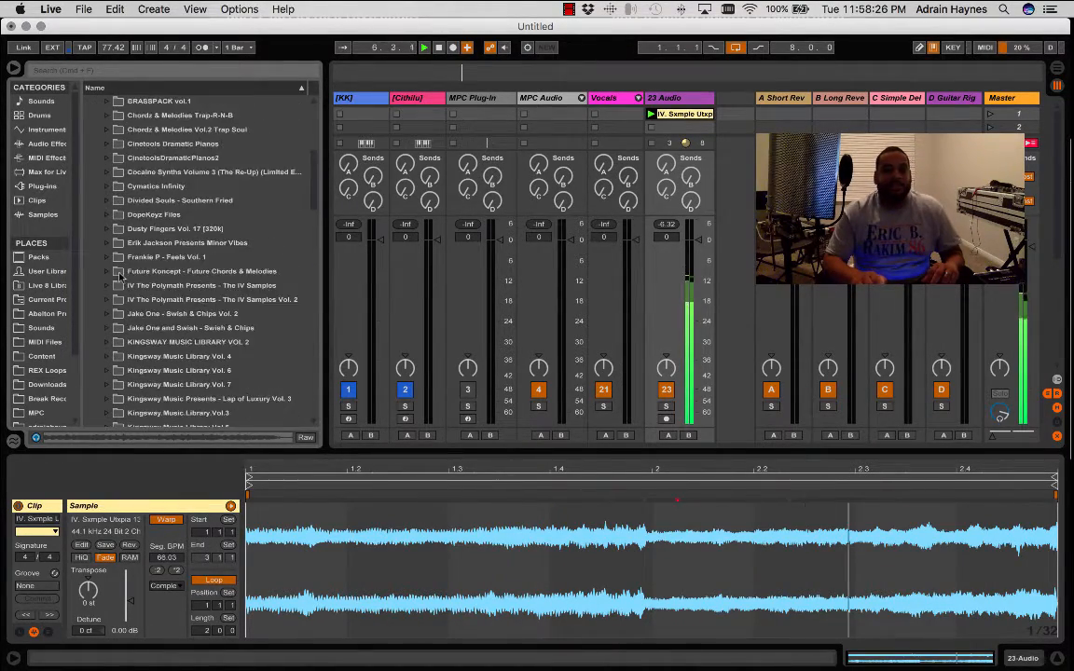
{"action": "scroll", "coordinate": [119, 276], "scroll_direction": "up", "scroll_amount": 10}
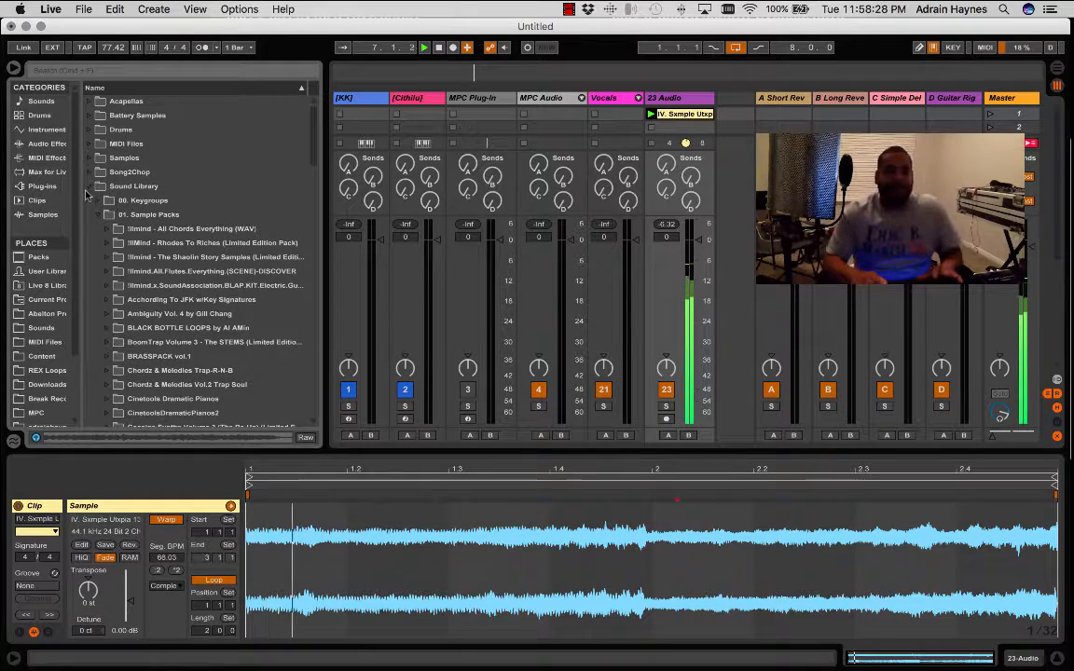
{"action": "left_click", "coordinate": [98, 215]}
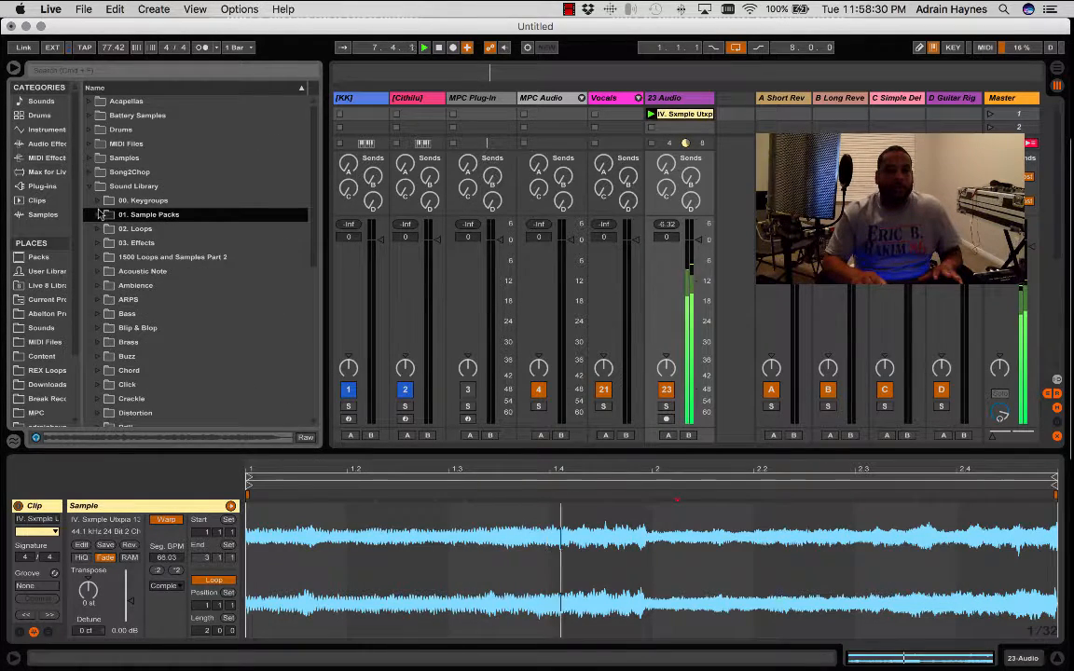
{"action": "left_click", "coordinate": [100, 229]}
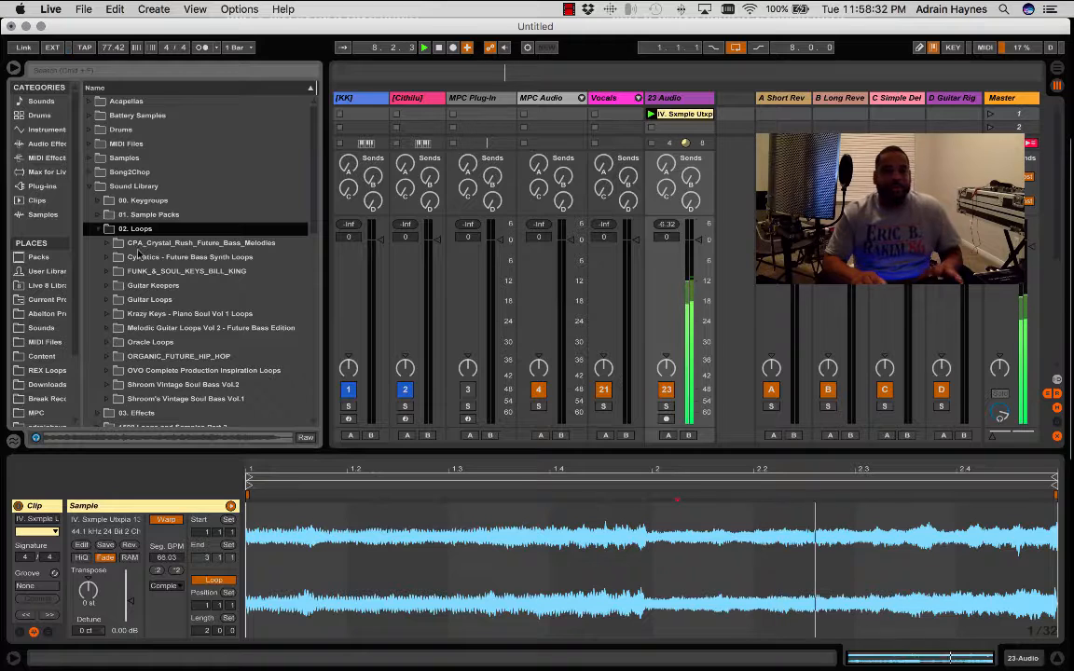
{"action": "scroll", "coordinate": [154, 257], "scroll_direction": "down", "scroll_amount": 4}
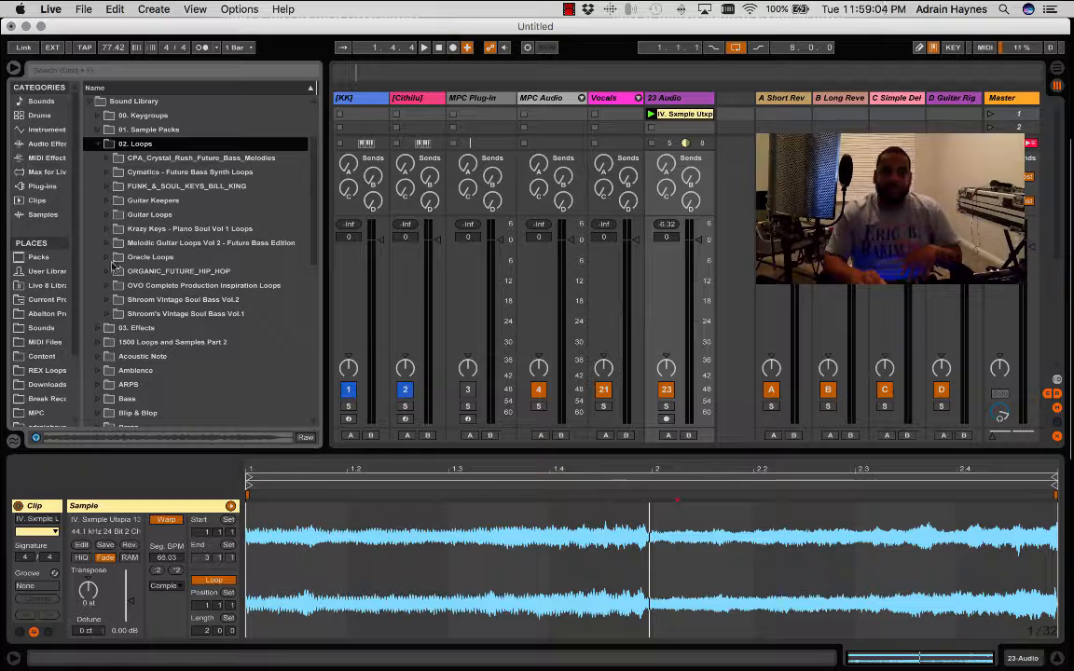
{"action": "left_click", "coordinate": [108, 258]}
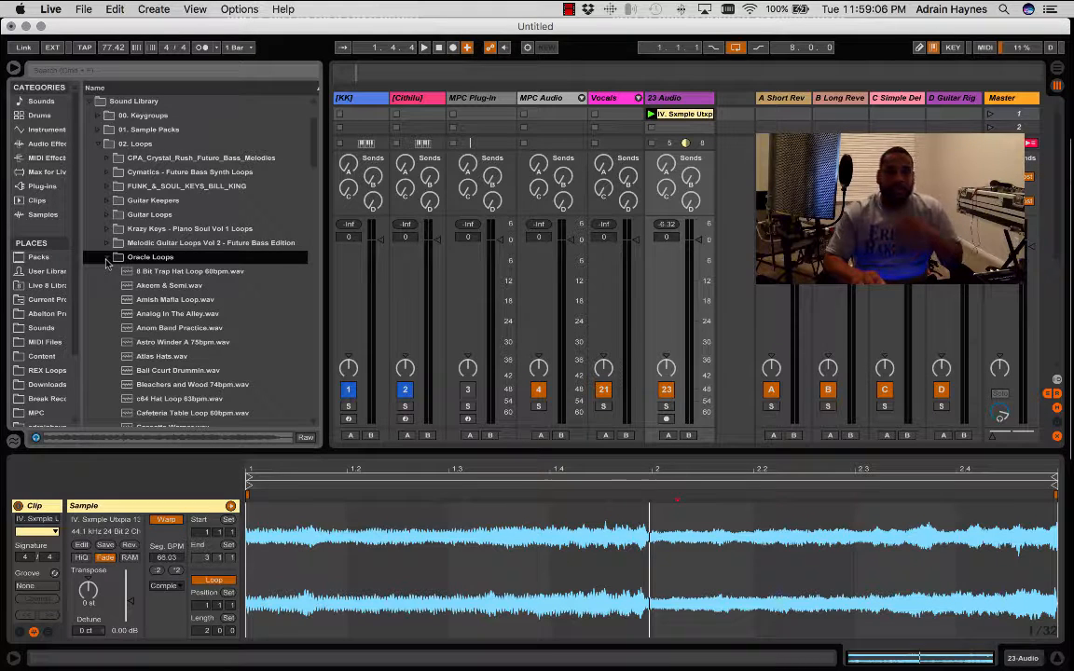
- Preview the Oracle Loops files in order from 8 Bit Trap Hat Loop 60bpm.wav to Astro Winder A 75bpm.wav
{"action": "left_click", "coordinate": [185, 273]}
{"action": "key", "text": "Down"}
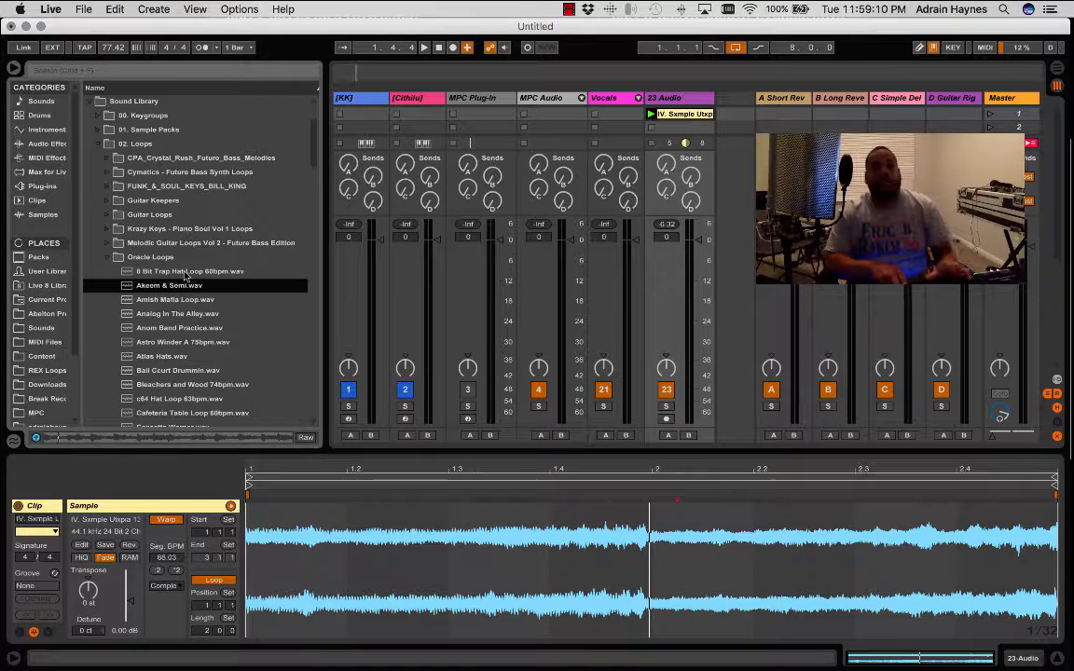
{"action": "key", "text": "Down"}
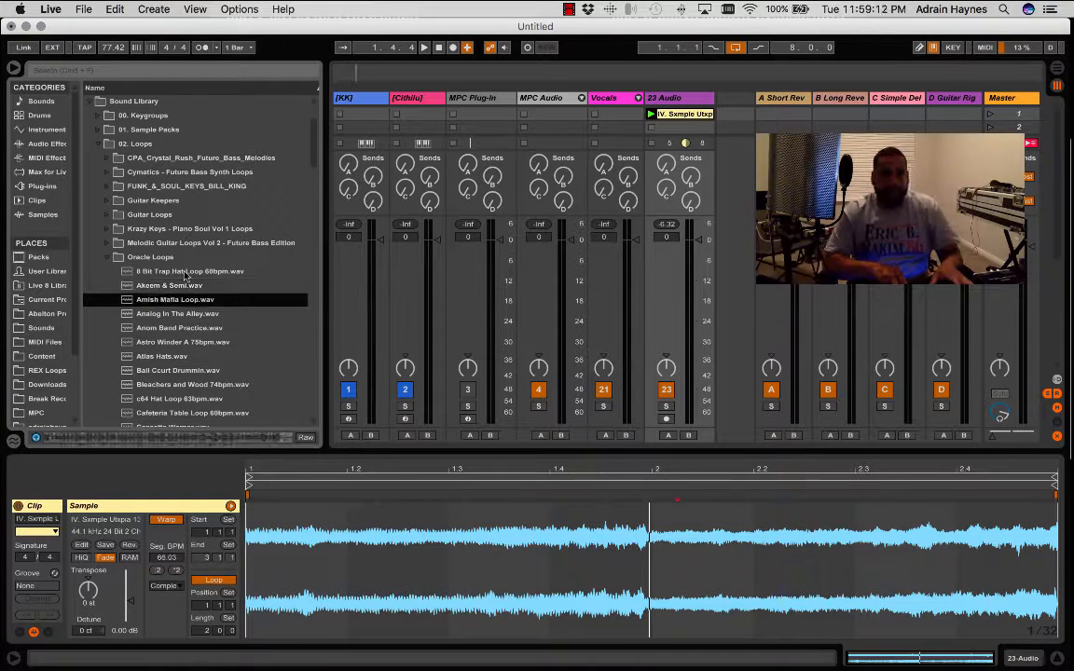
{"action": "key", "text": "Down"}
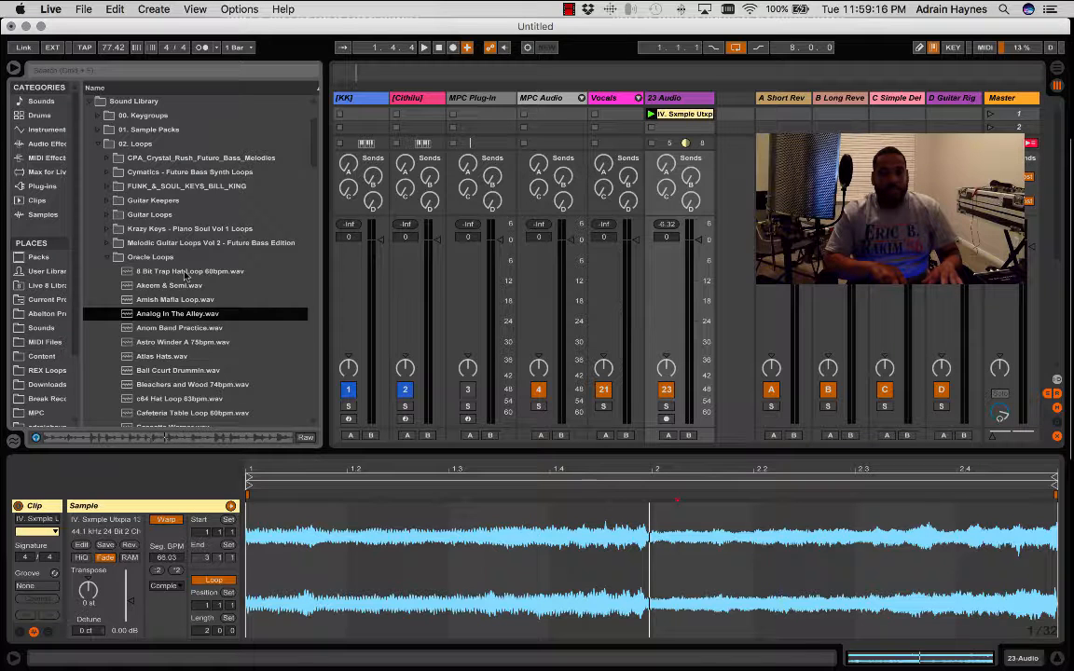
{"action": "key", "text": "Down"}
{"action": "key", "text": "Down"}
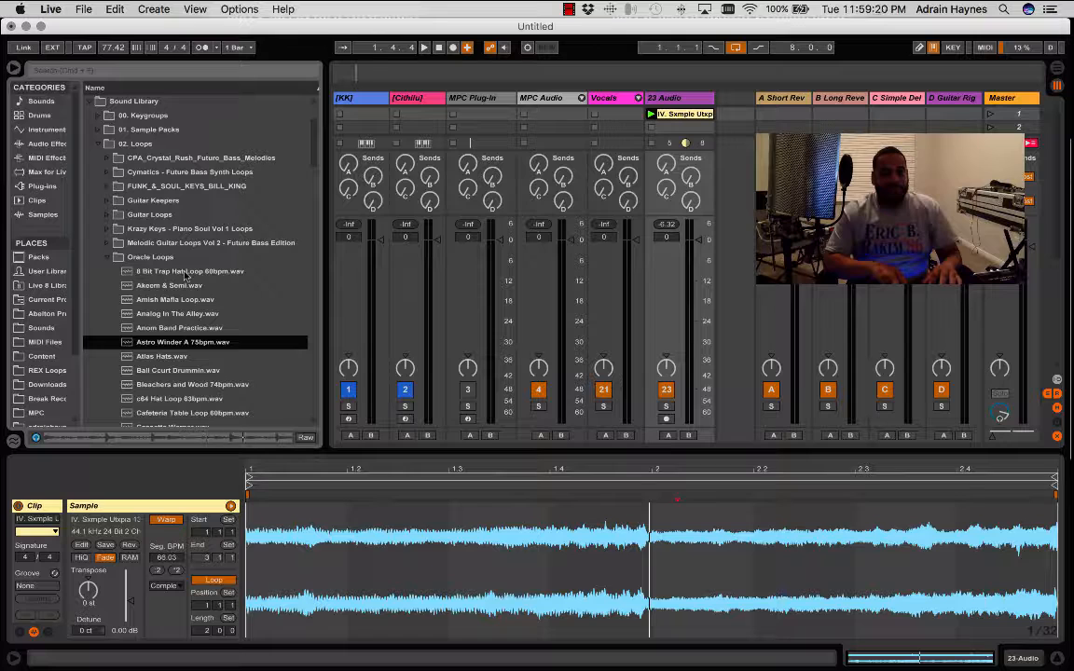
- Compare Anom Band Practice.wav with Astro Winder A 75bpm.wav and place the Astro Winder loop on a new audio track
{"action": "left_click", "coordinate": [181, 331]}
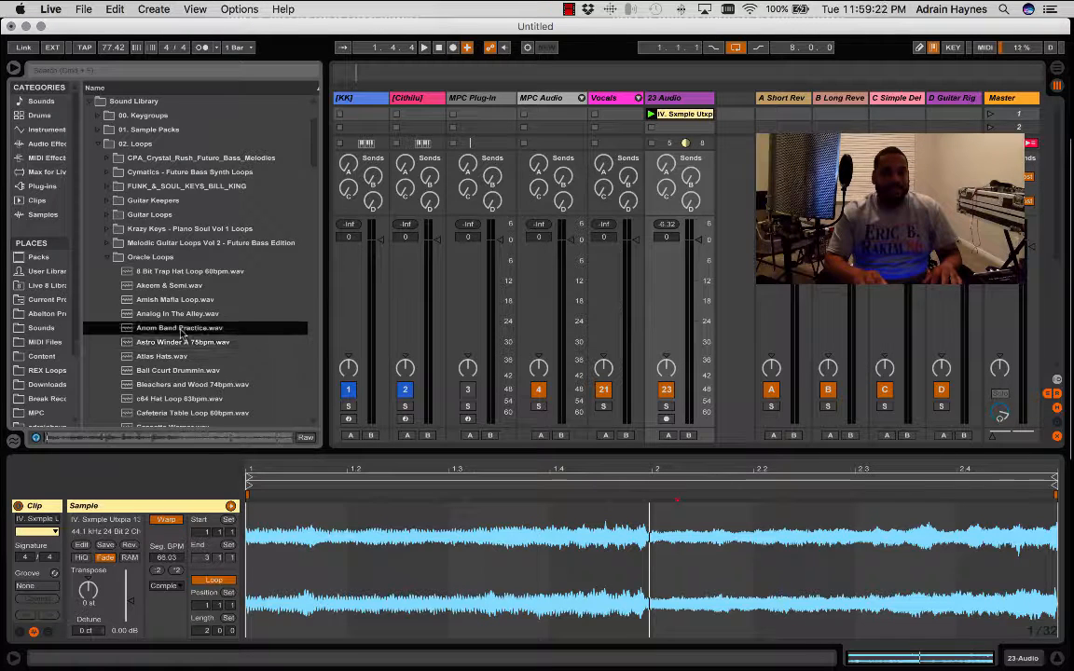
{"action": "left_click", "coordinate": [179, 344]}
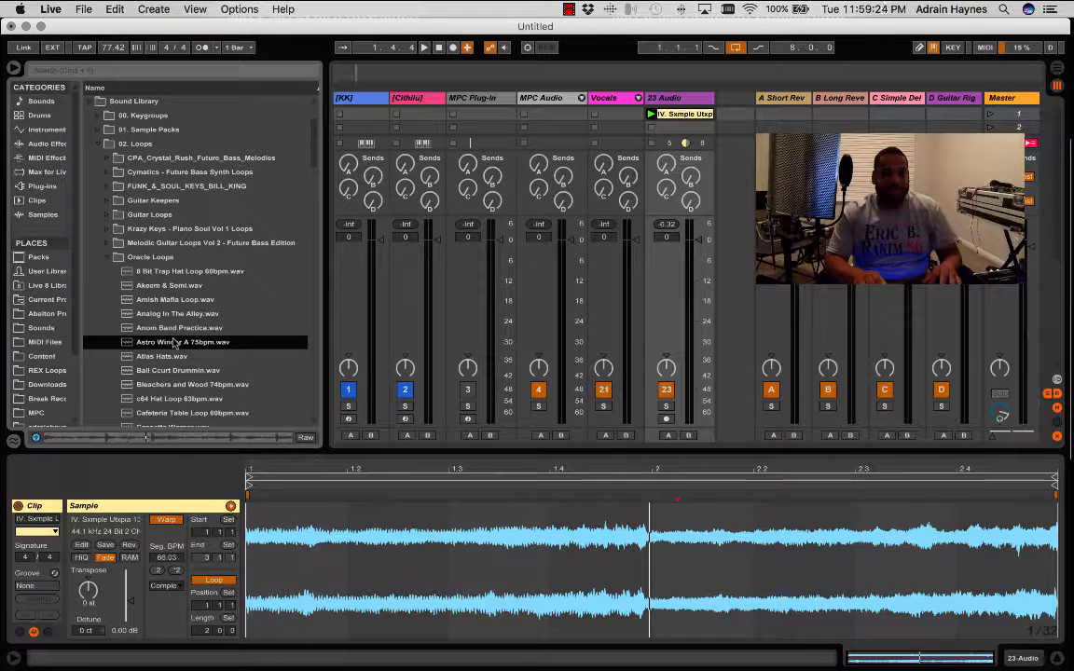
{"action": "left_click_drag", "start_coordinate": [175, 343], "coordinate": [739, 117]}
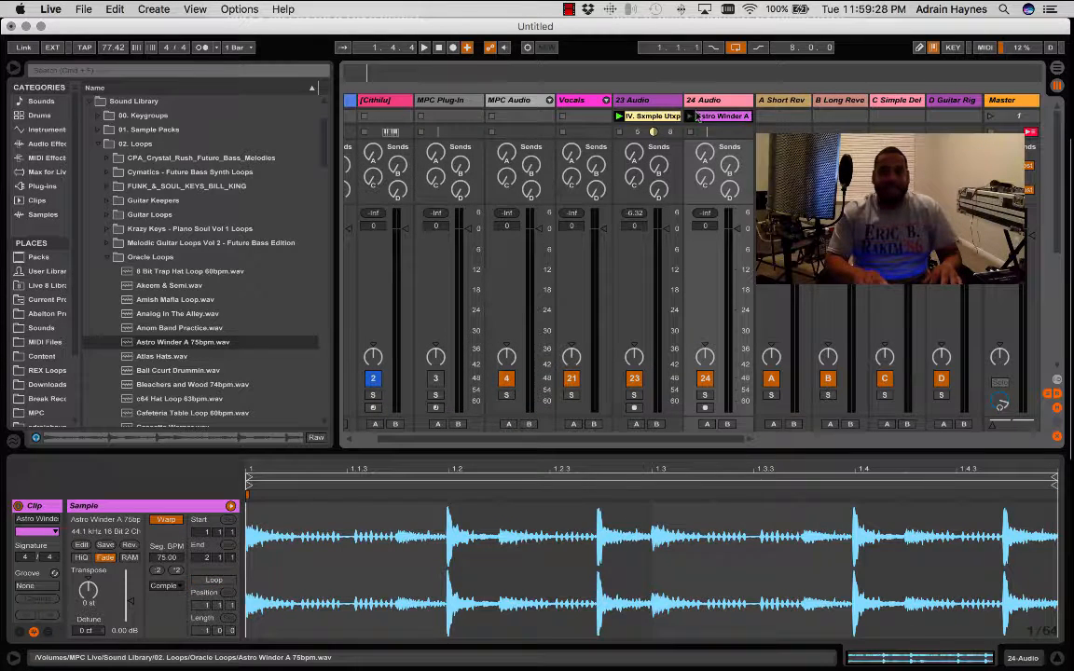
- Launch the Astro Winder drum clip together with the sample clip and keep it playing with its loop enabled
{"action": "left_click", "coordinate": [691, 115]}
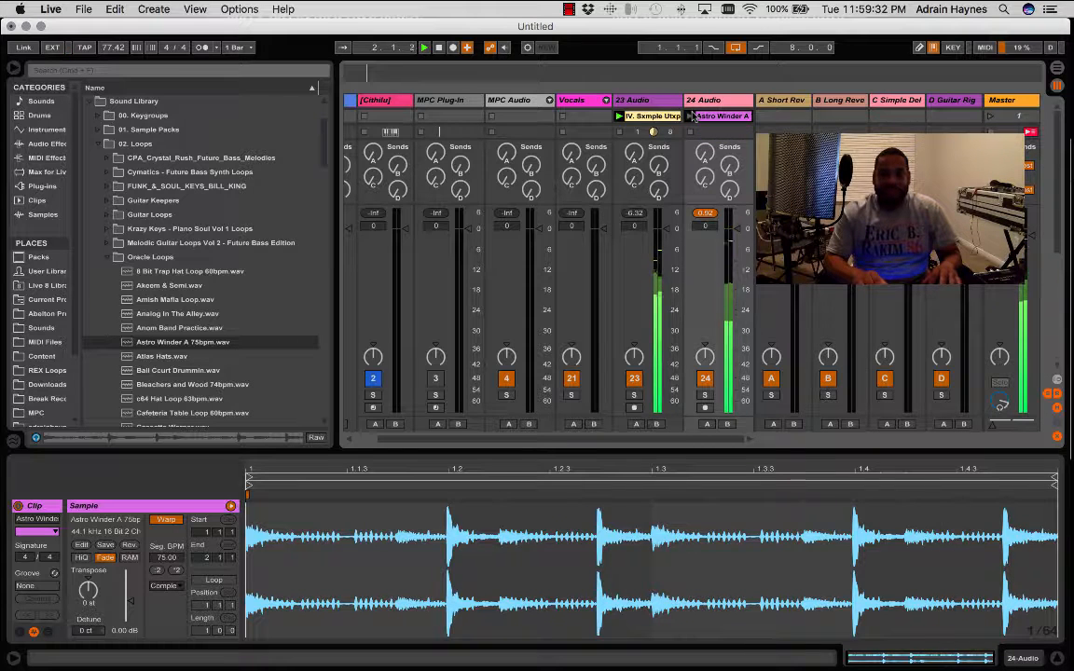
{"action": "left_click", "coordinate": [691, 116]}
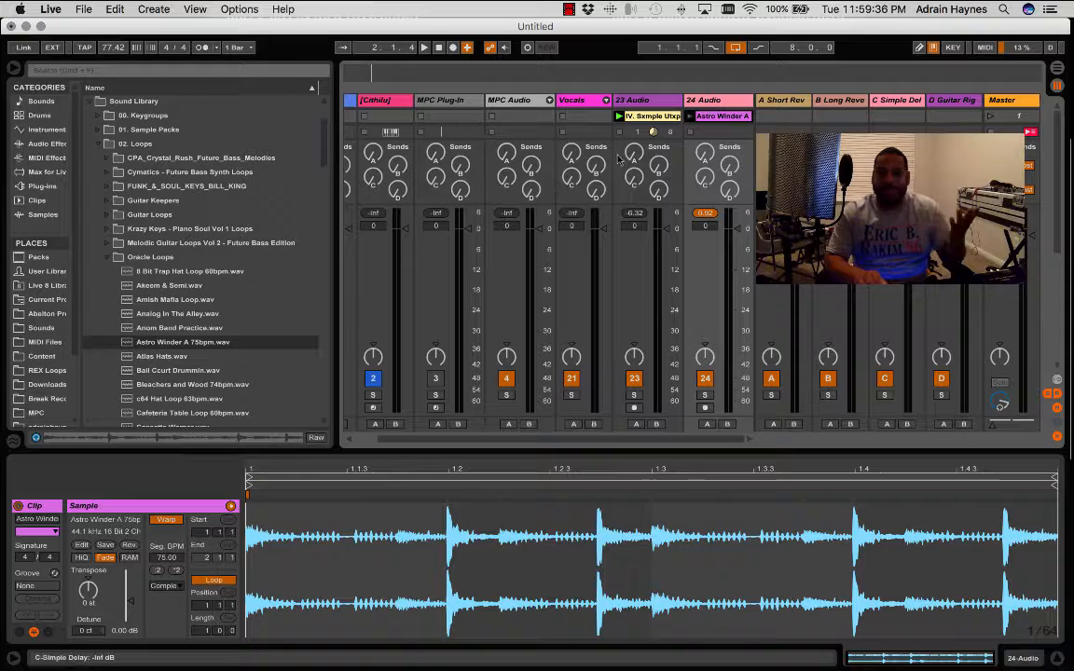
{"action": "left_click", "coordinate": [690, 116]}
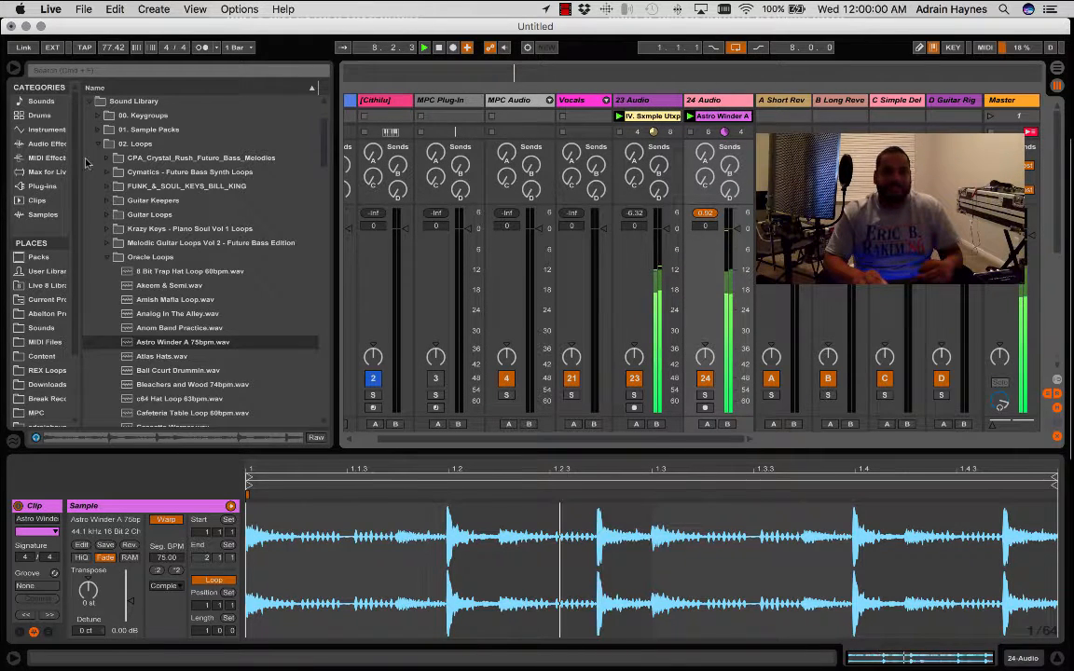
{"action": "left_click", "coordinate": [45, 115]}
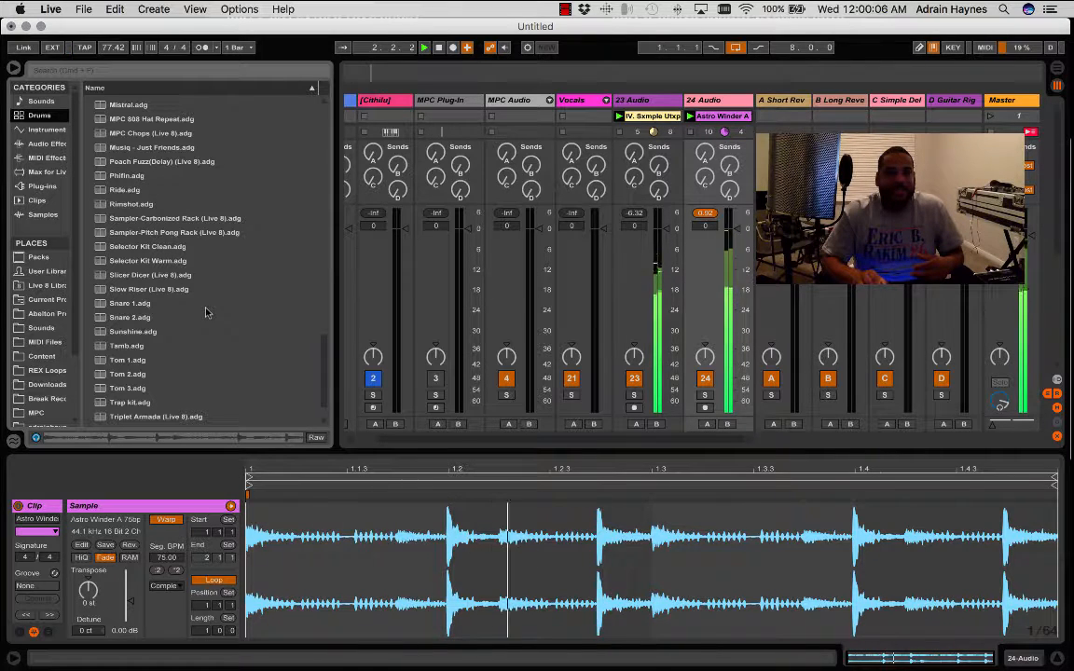
{"action": "left_click", "coordinate": [154, 72]}
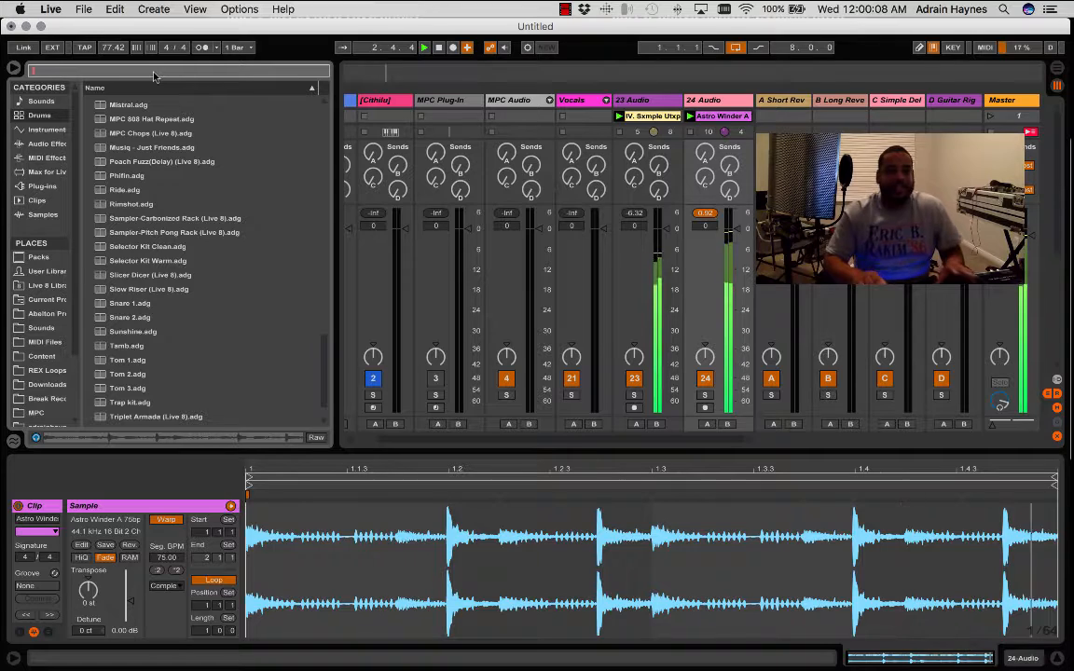
{"action": "type", "text": "samm"}
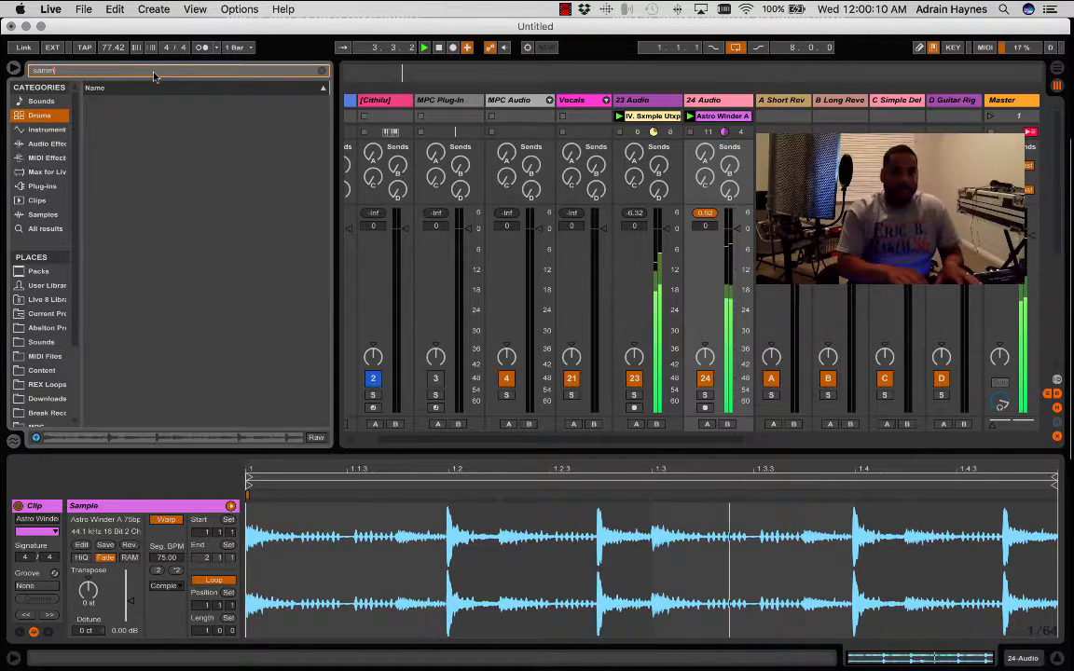
{"action": "key", "text": "BackSpace"}
{"action": "key", "text": "BackSpace"}
{"action": "key", "text": "BackSpace"}
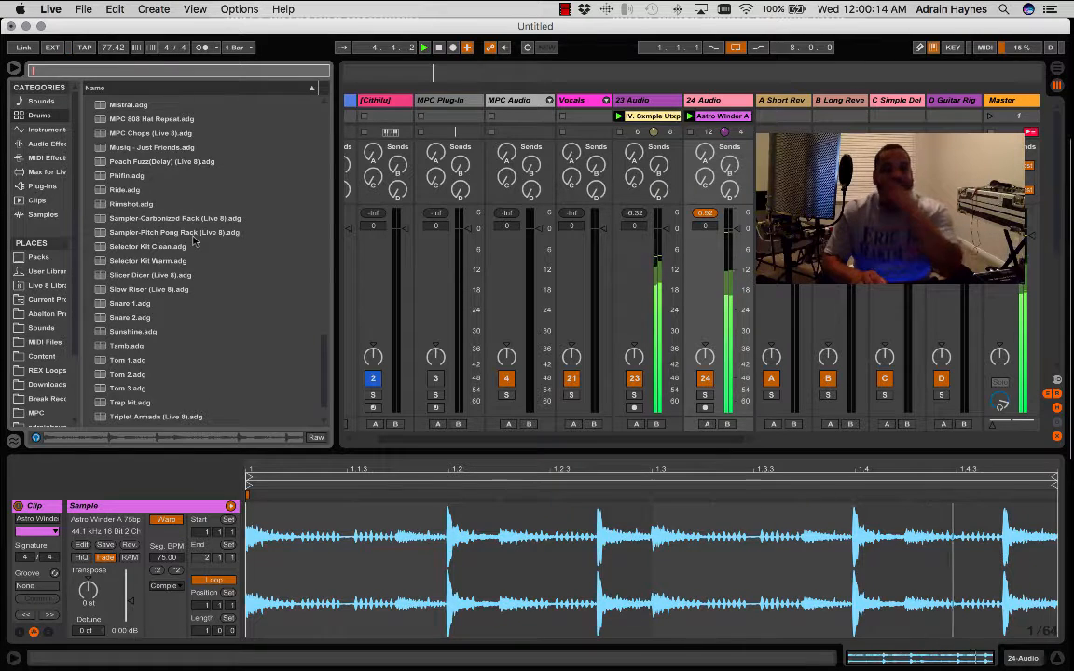
{"action": "scroll", "coordinate": [149, 228], "scroll_direction": "up", "scroll_amount": 1}
- Look through the Drum Rack presets under Presets > Instruments in the Live 8 Library
{"action": "left_click", "coordinate": [46, 288]}
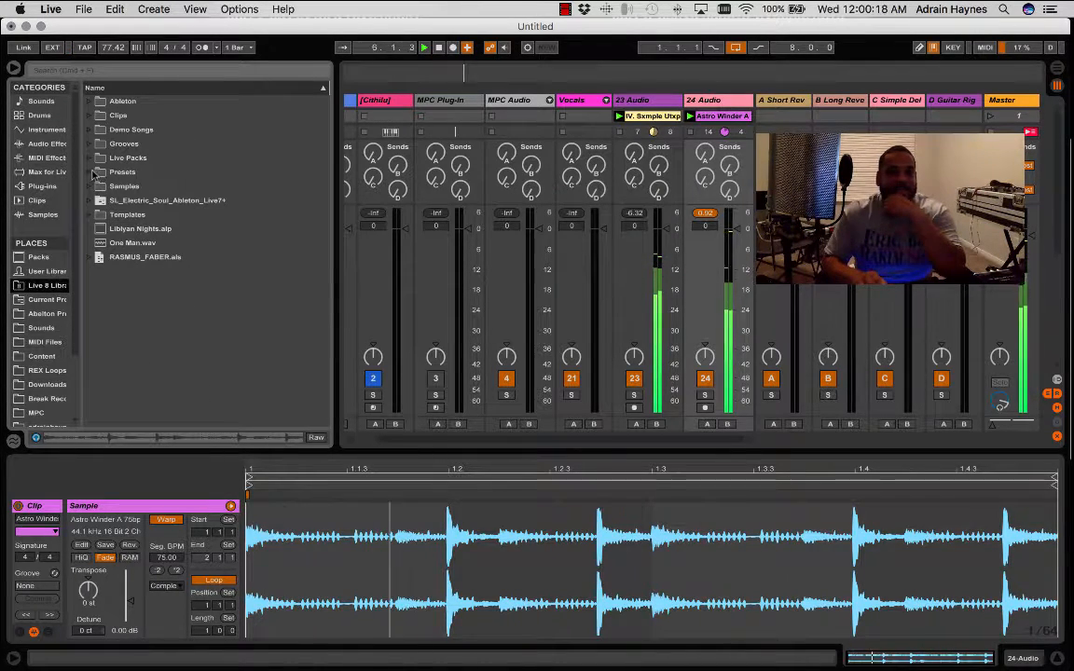
{"action": "left_click", "coordinate": [94, 171]}
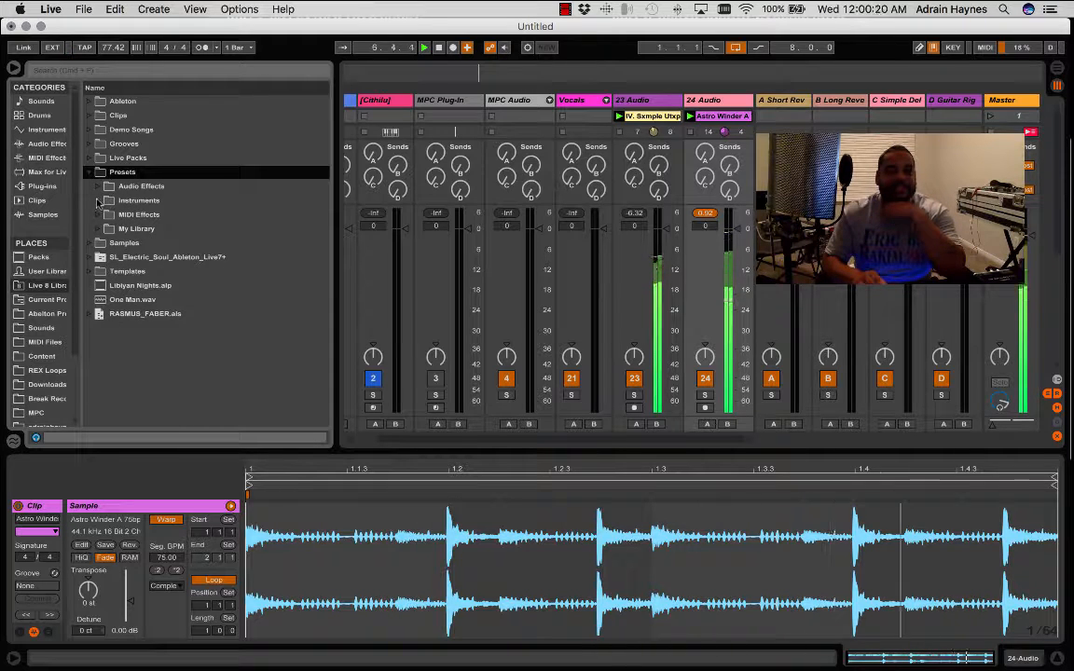
{"action": "left_click", "coordinate": [135, 202]}
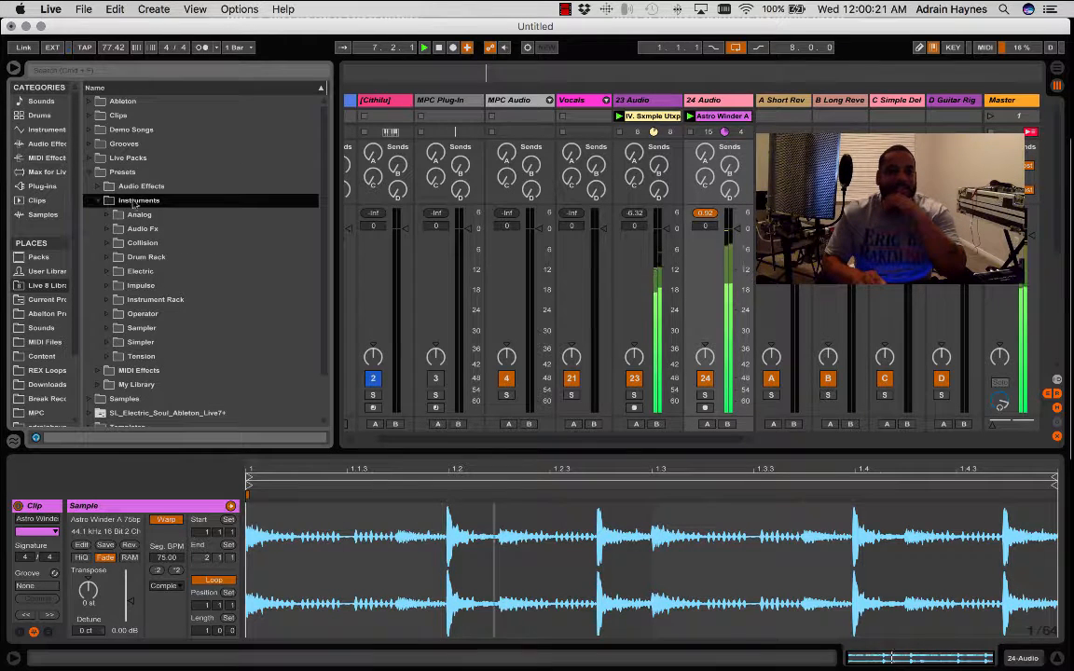
{"action": "left_click", "coordinate": [135, 258]}
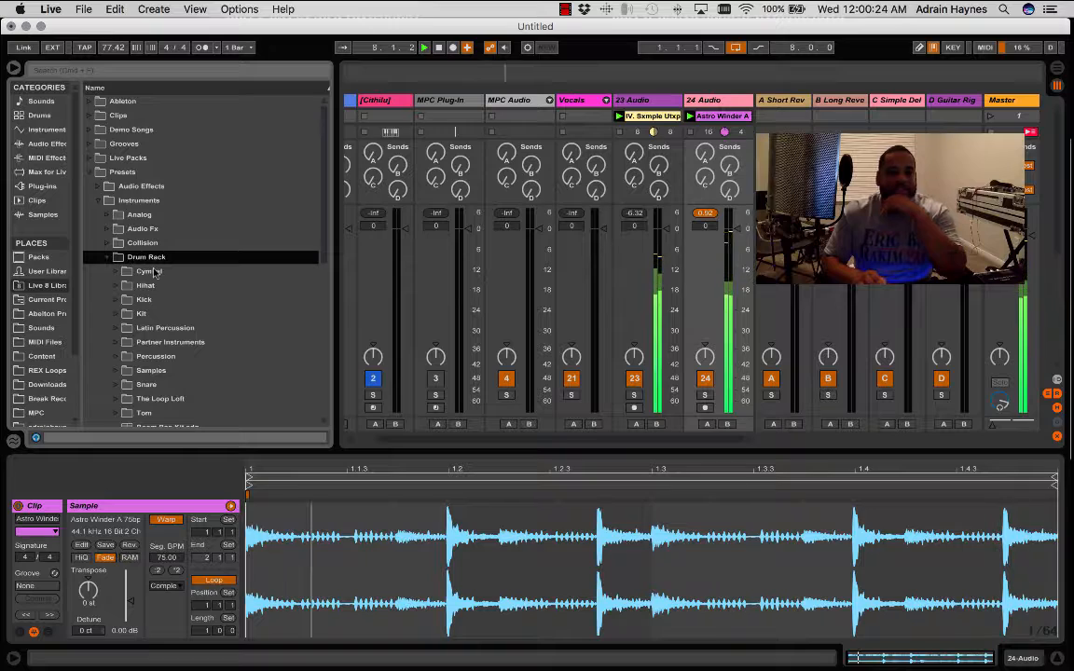
{"action": "scroll", "coordinate": [149, 270], "scroll_direction": "down", "scroll_amount": 5}
{"action": "scroll", "coordinate": [154, 271], "scroll_direction": "up", "scroll_amount": 1}
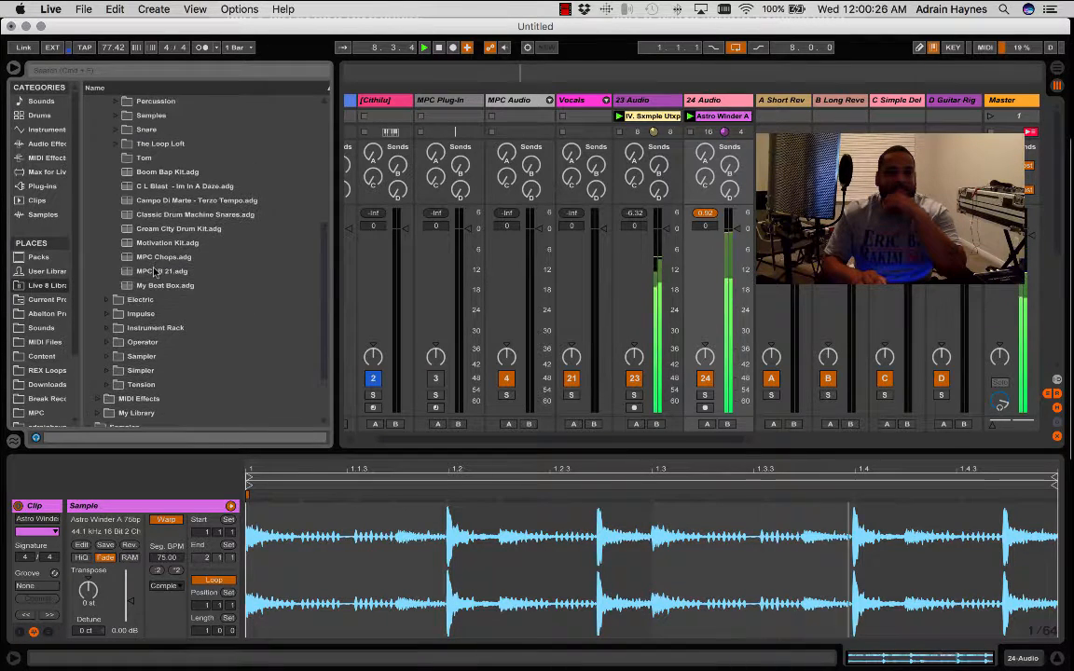
{"action": "scroll", "coordinate": [154, 270], "scroll_direction": "up", "scroll_amount": 4}
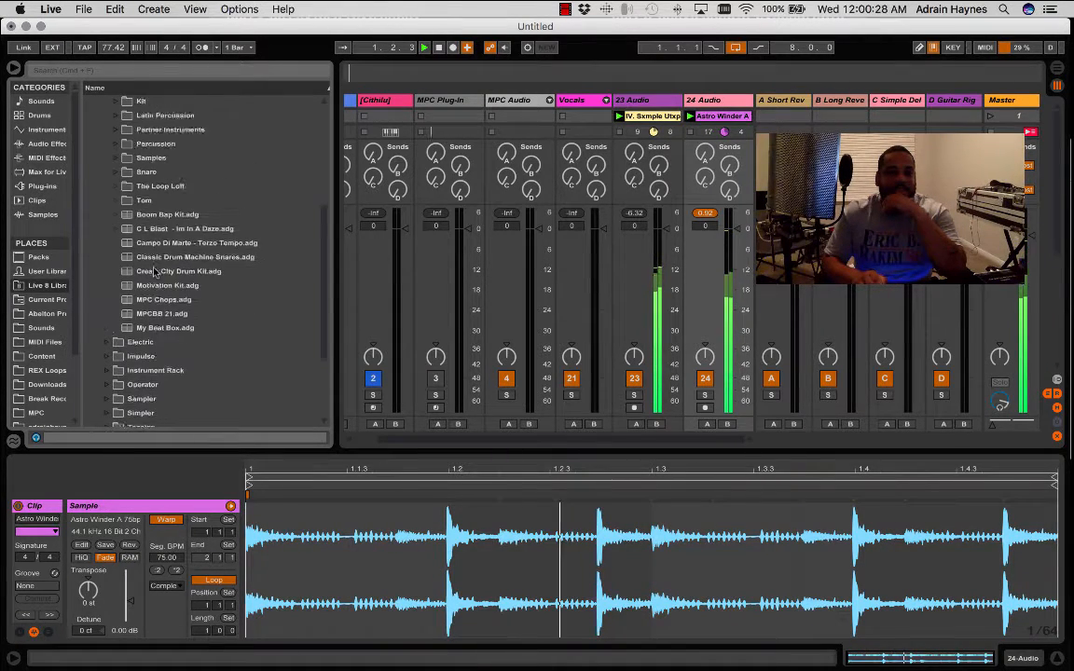
- Expand the User Library's Presets > Instruments > Drum Rack folders down to the contents of MSXII-The Sammich Kit 7
{"action": "left_click", "coordinate": [45, 271]}
{"action": "left_click", "coordinate": [91, 145]}
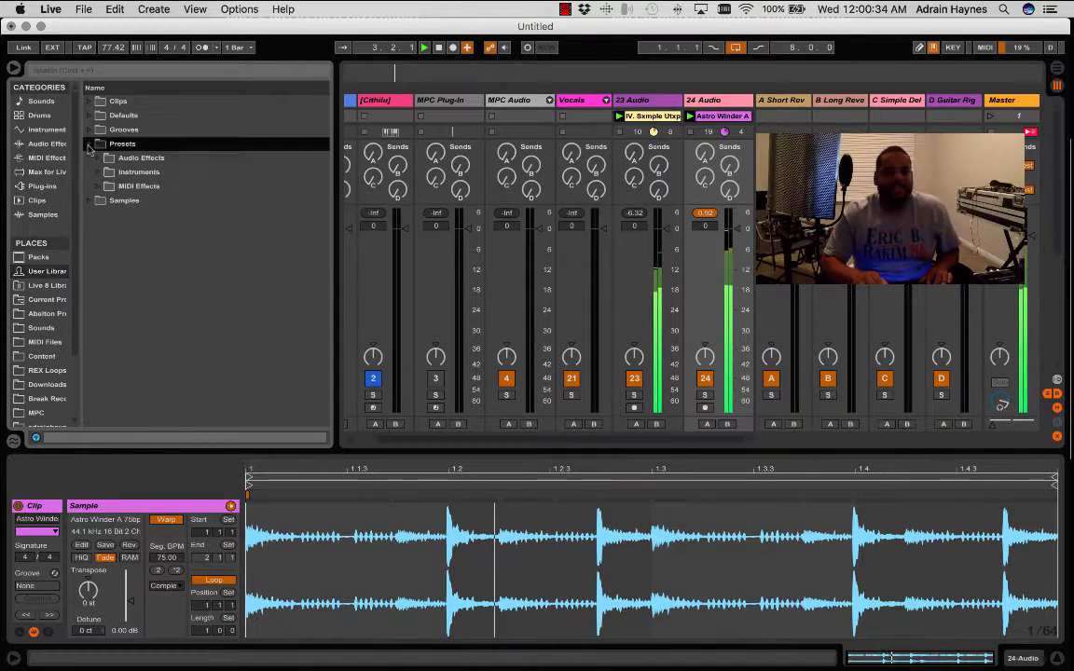
{"action": "left_click", "coordinate": [94, 172]}
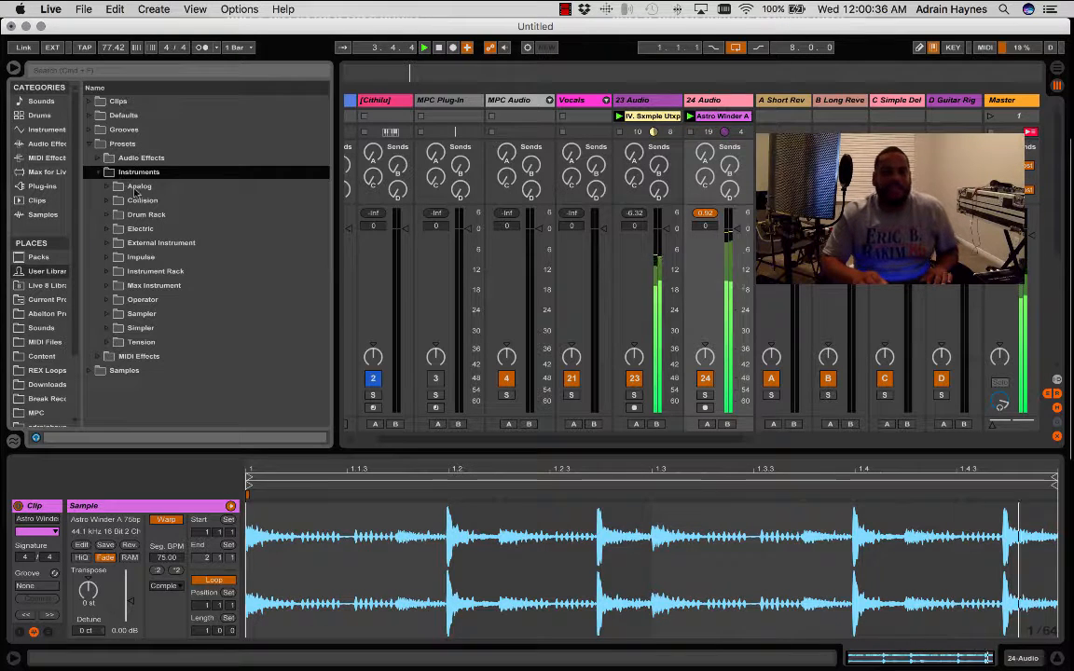
{"action": "left_click", "coordinate": [107, 215]}
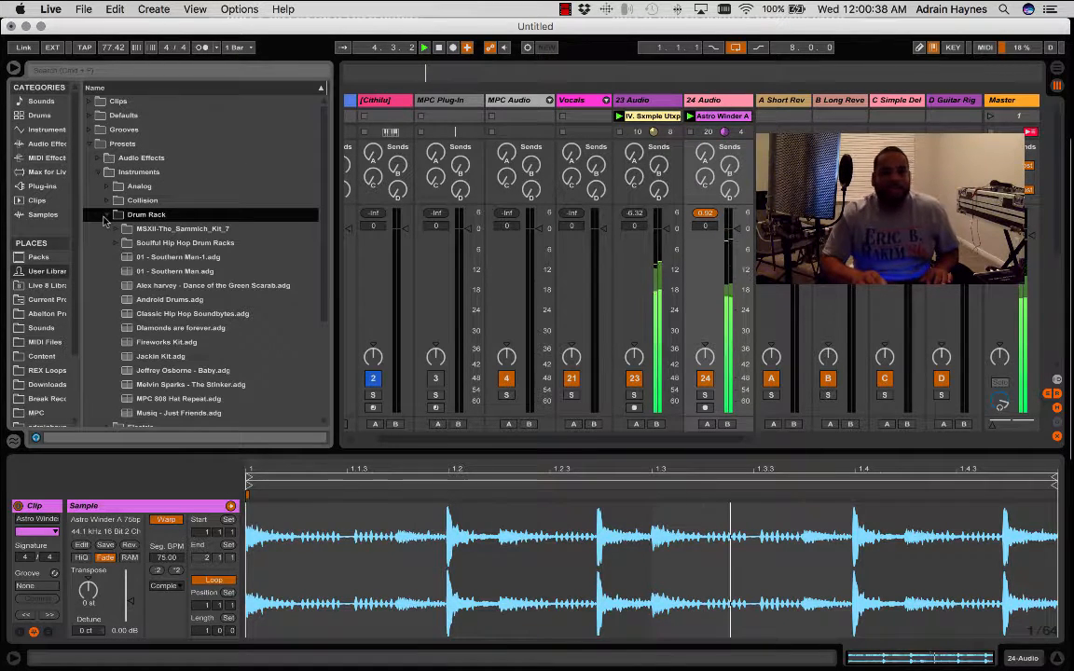
{"action": "left_click", "coordinate": [175, 231]}
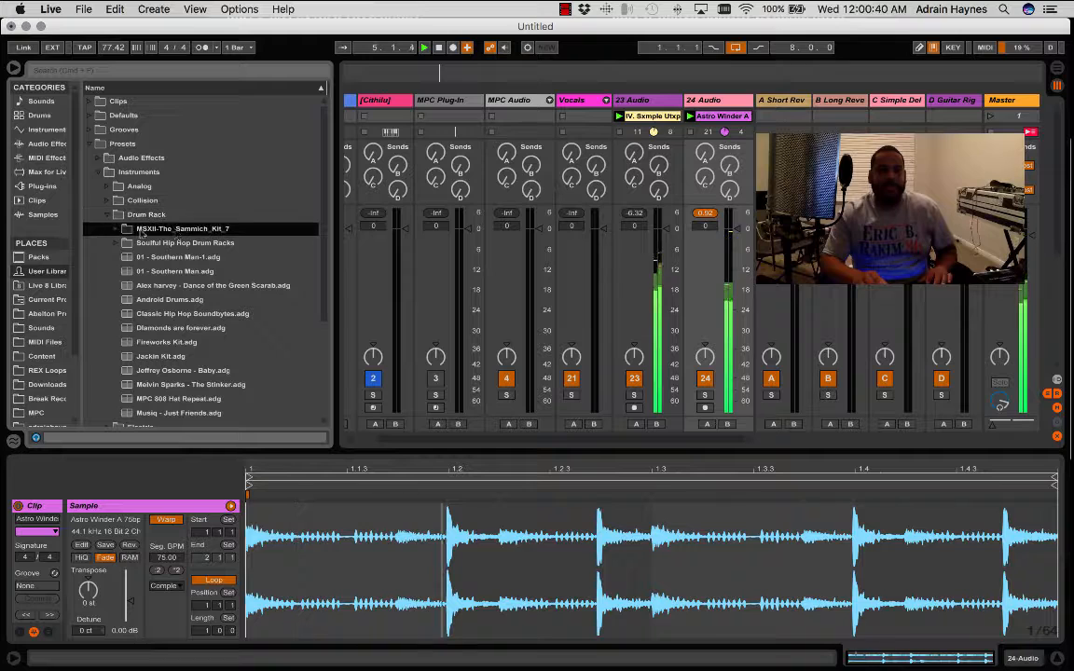
{"action": "left_click", "coordinate": [114, 230]}
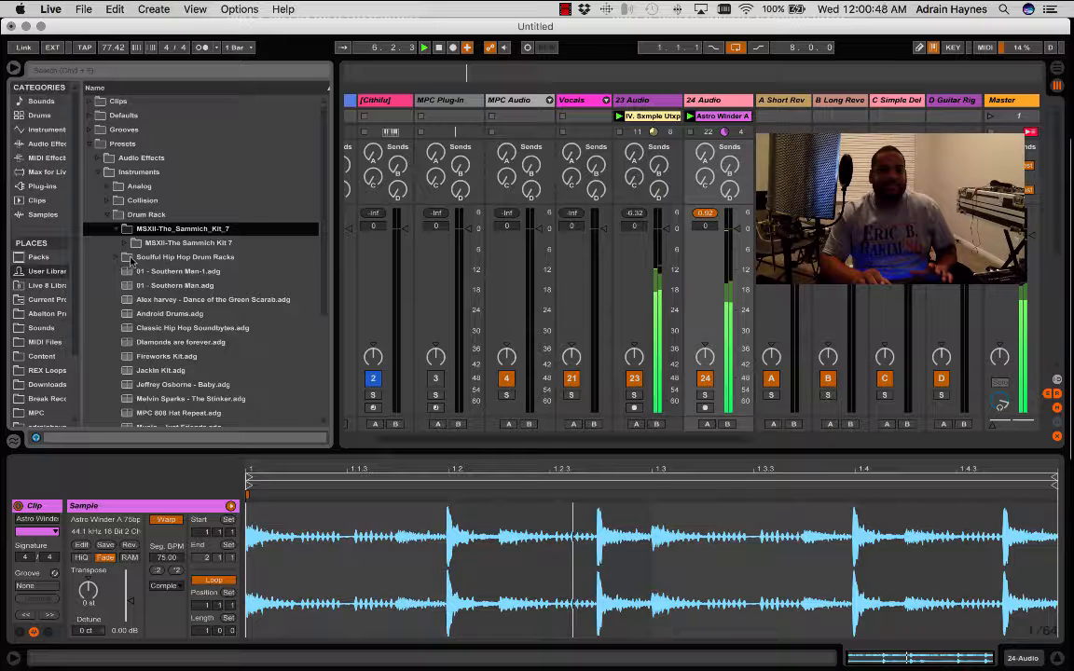
{"action": "left_click", "coordinate": [125, 243]}
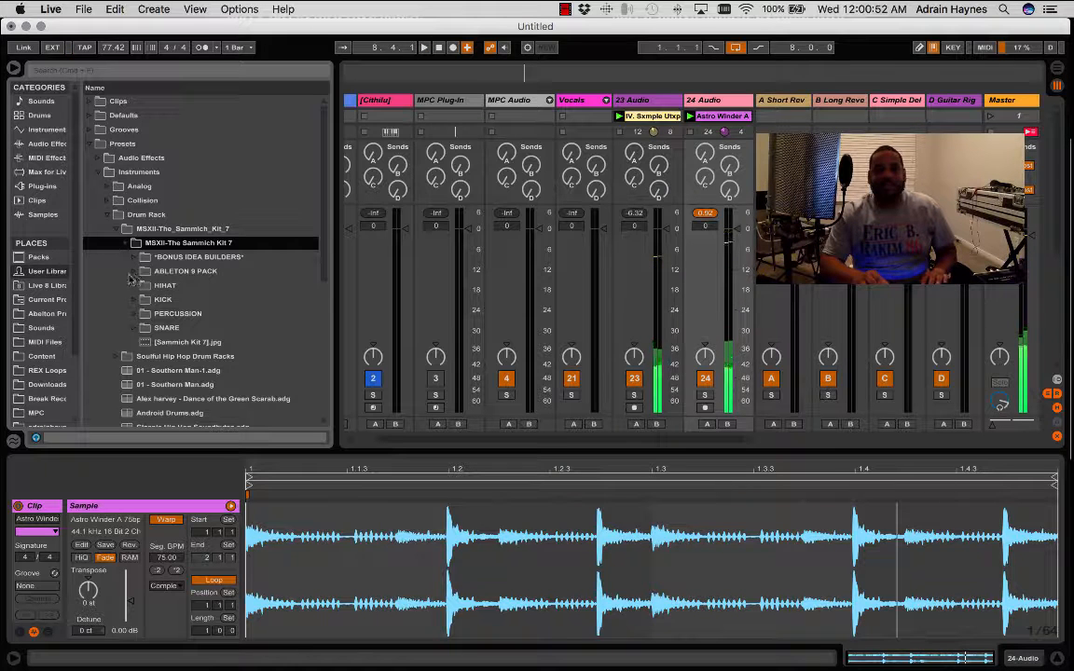
- Look inside the Sammich kit's ABLETON 9 PACK and KICK folders
{"action": "left_click", "coordinate": [135, 271]}
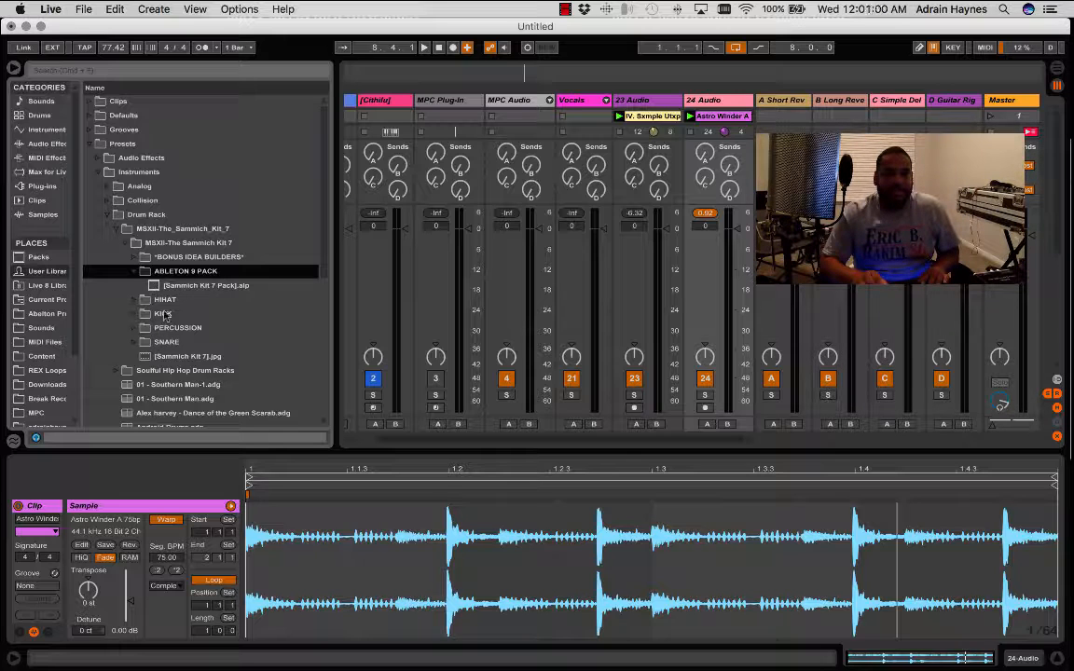
{"action": "left_click", "coordinate": [135, 315]}
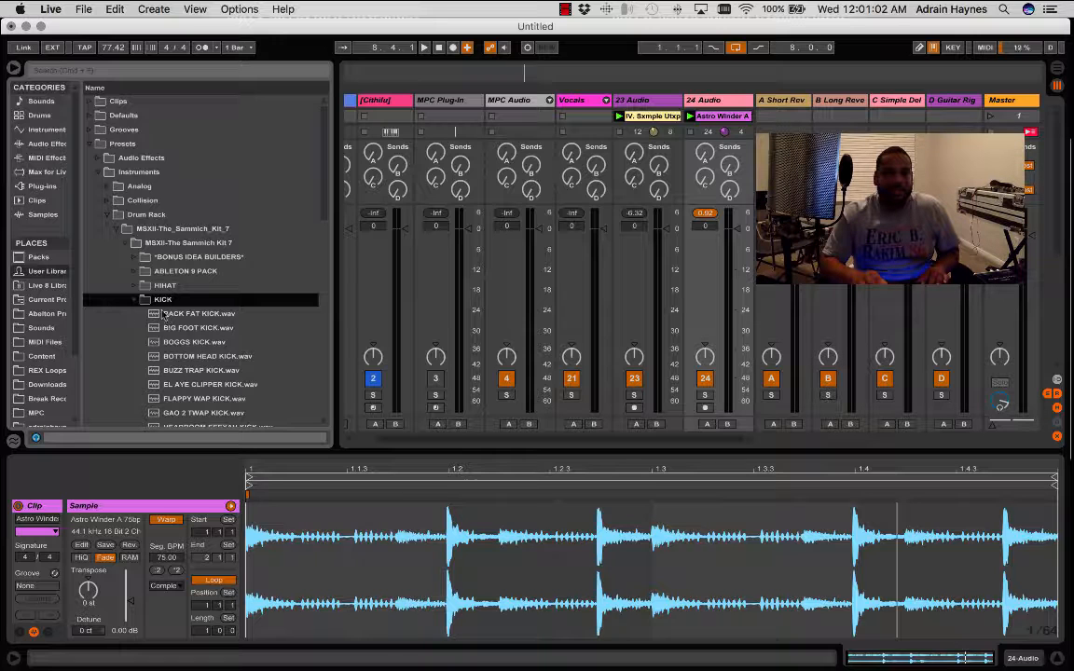
{"action": "left_click", "coordinate": [136, 300]}
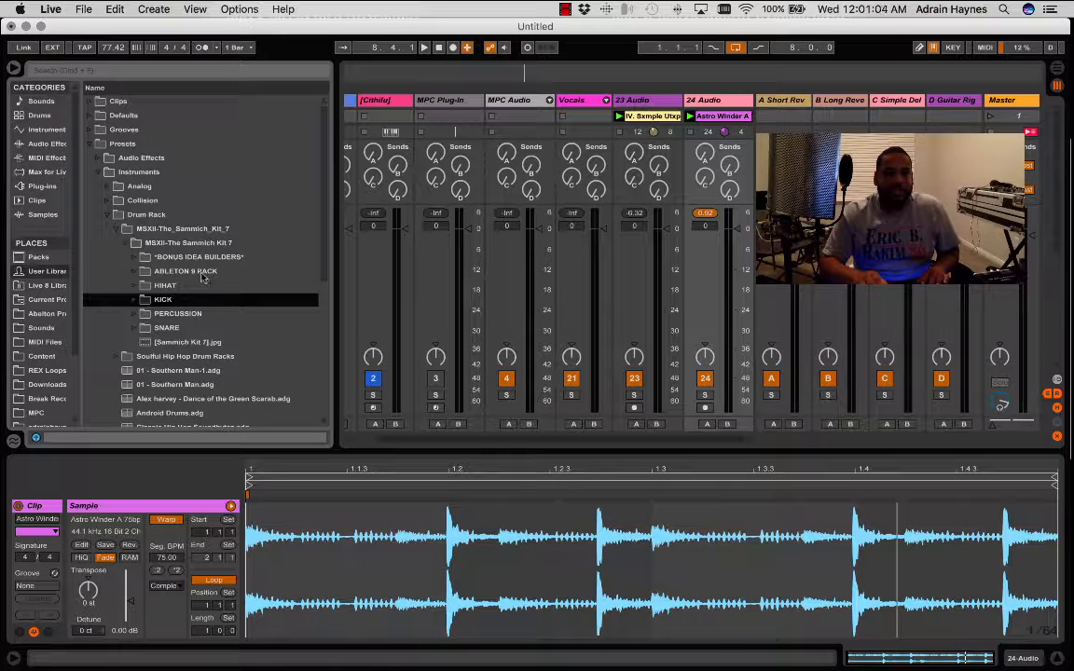
{"action": "left_click", "coordinate": [202, 272]}
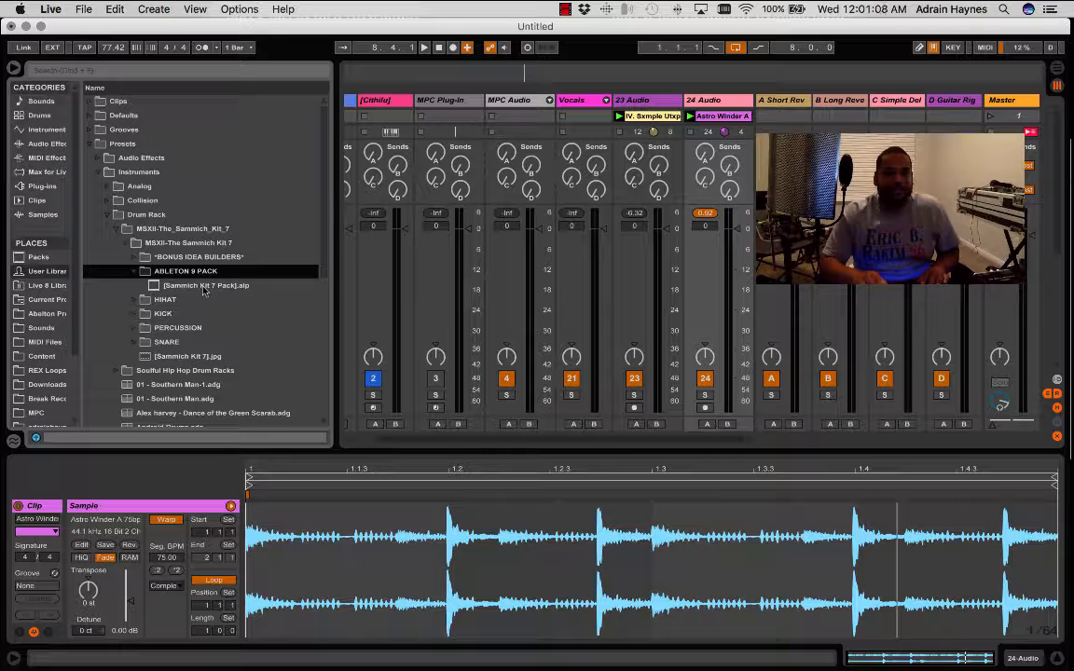
{"action": "double_click", "coordinate": [204, 287]}
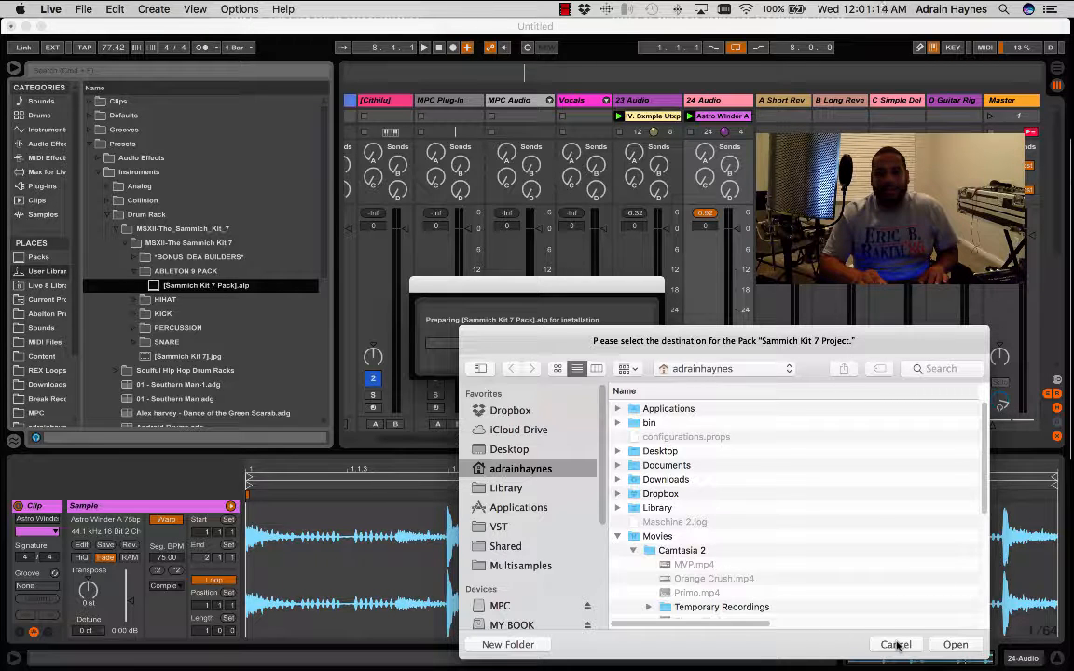
{"action": "left_click", "coordinate": [896, 645]}
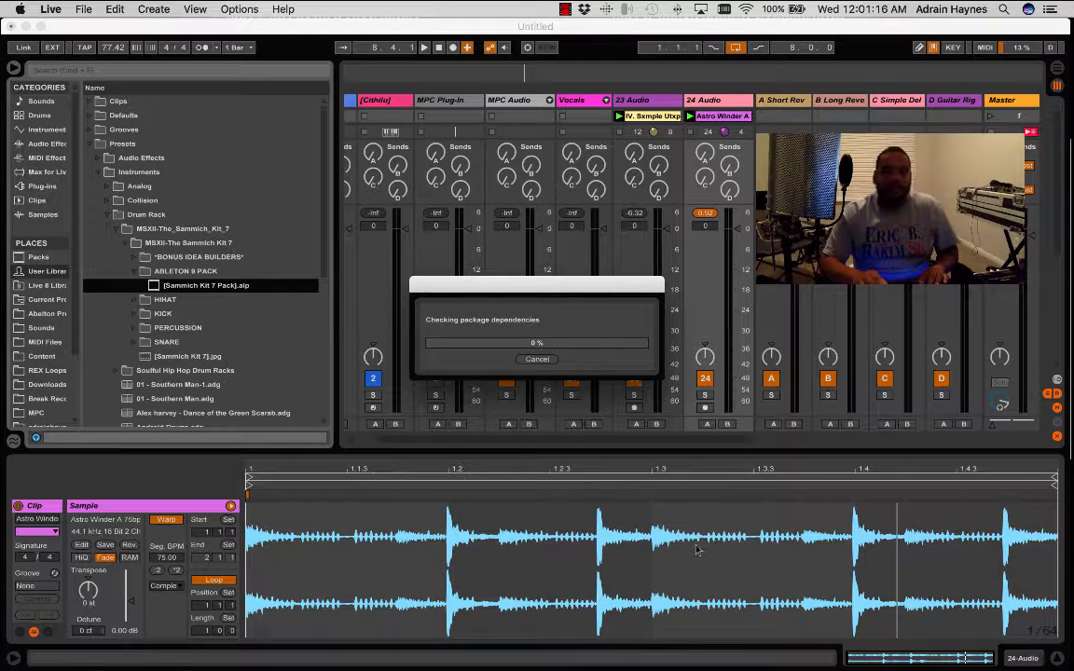
{"action": "left_click", "coordinate": [537, 360]}
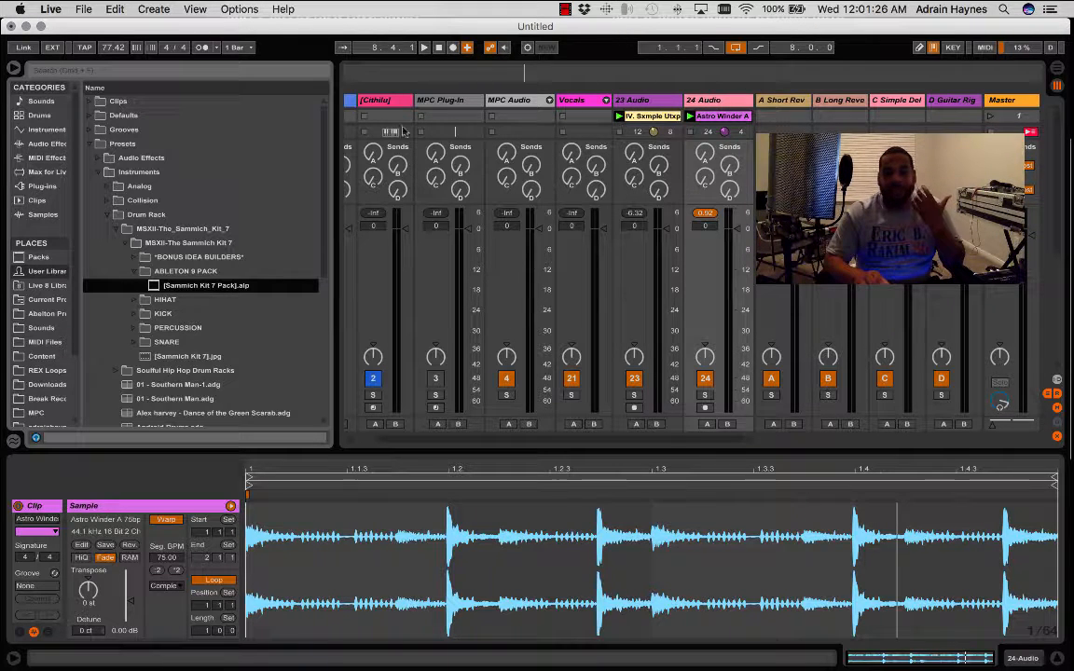
- Narrow the browser to show more of the mixer and insert a new MIDI track after the Astro Winder track
{"action": "left_click_drag", "start_coordinate": [338, 207], "coordinate": [235, 207]}
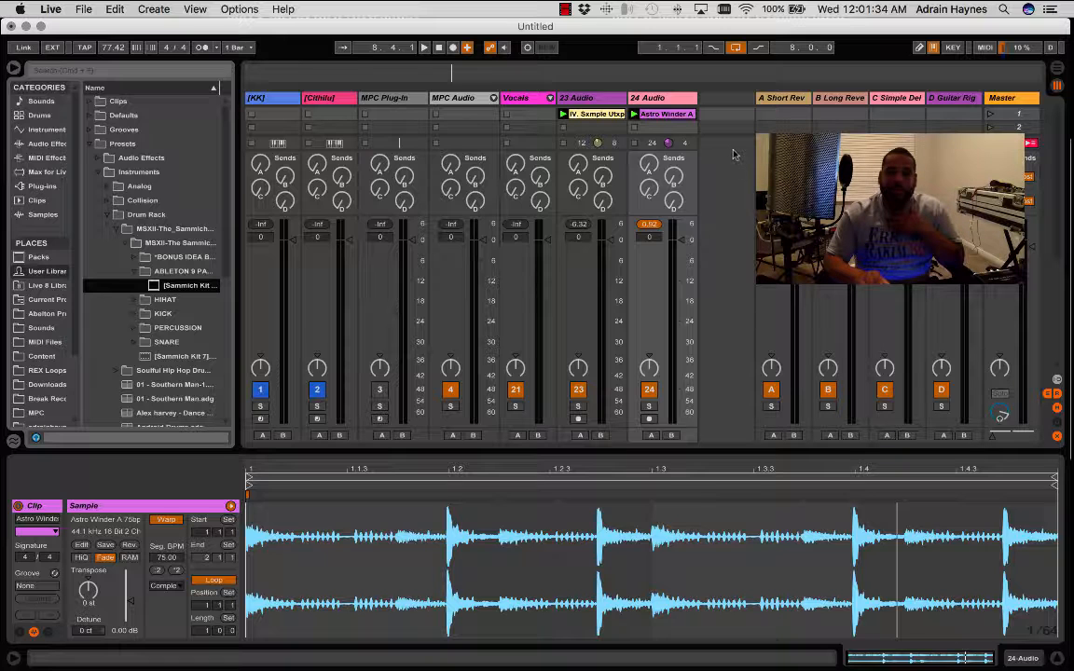
{"action": "right_click", "coordinate": [723, 117]}
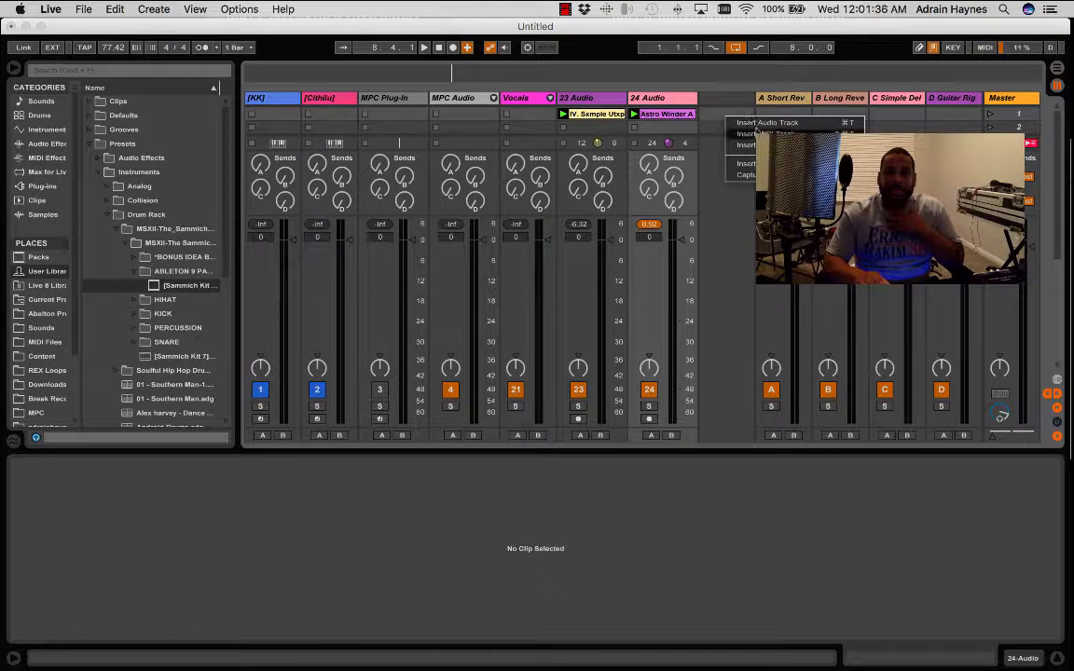
{"action": "left_click", "coordinate": [755, 132]}
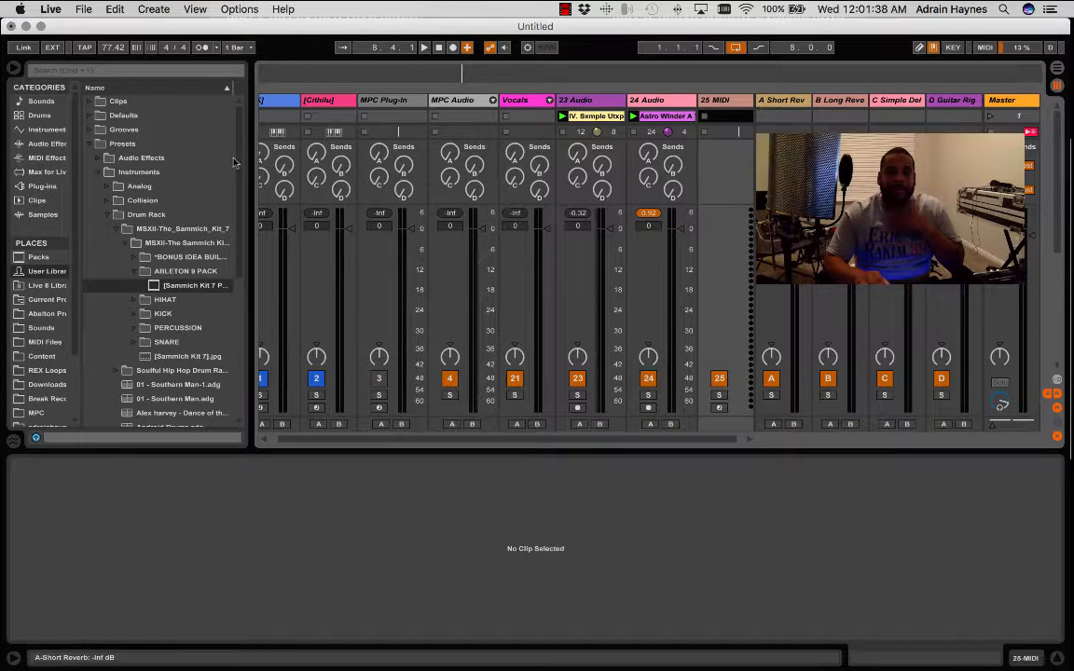
- Load an empty Drum Rack from the Drums category onto the new MIDI track
{"action": "left_click", "coordinate": [16, 117]}
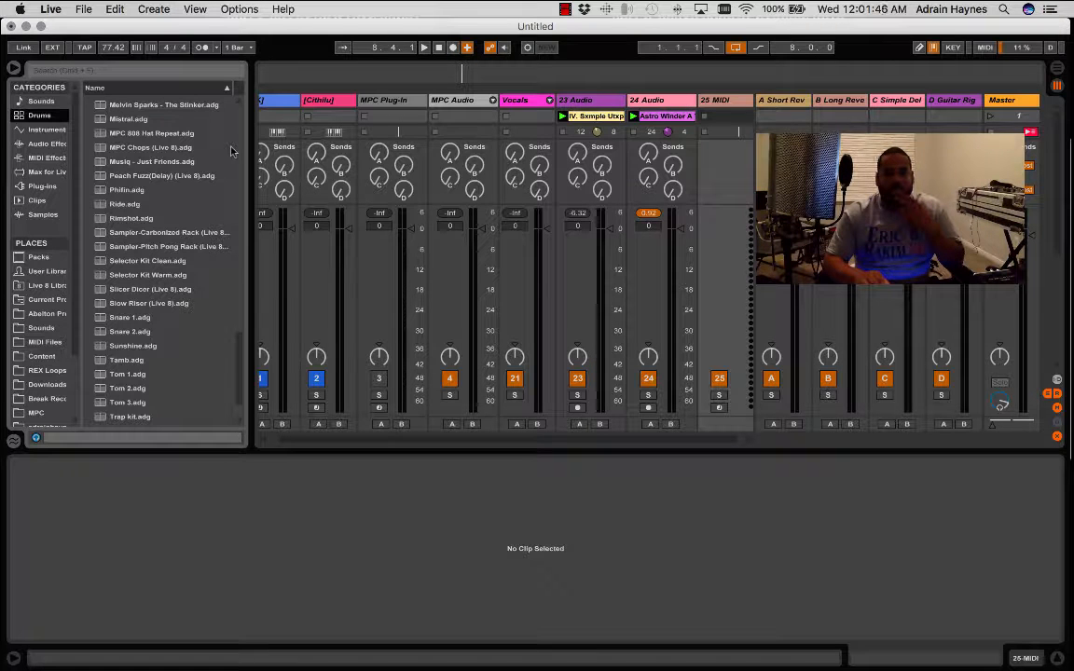
{"action": "key", "text": "shift+Tab"}
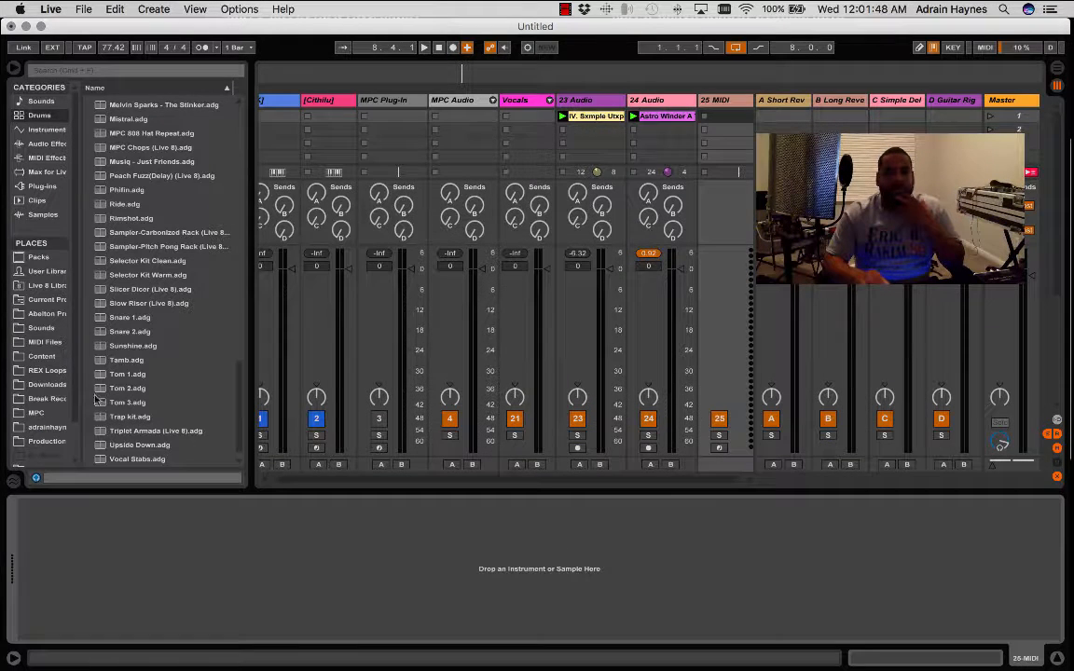
{"action": "left_click", "coordinate": [18, 115]}
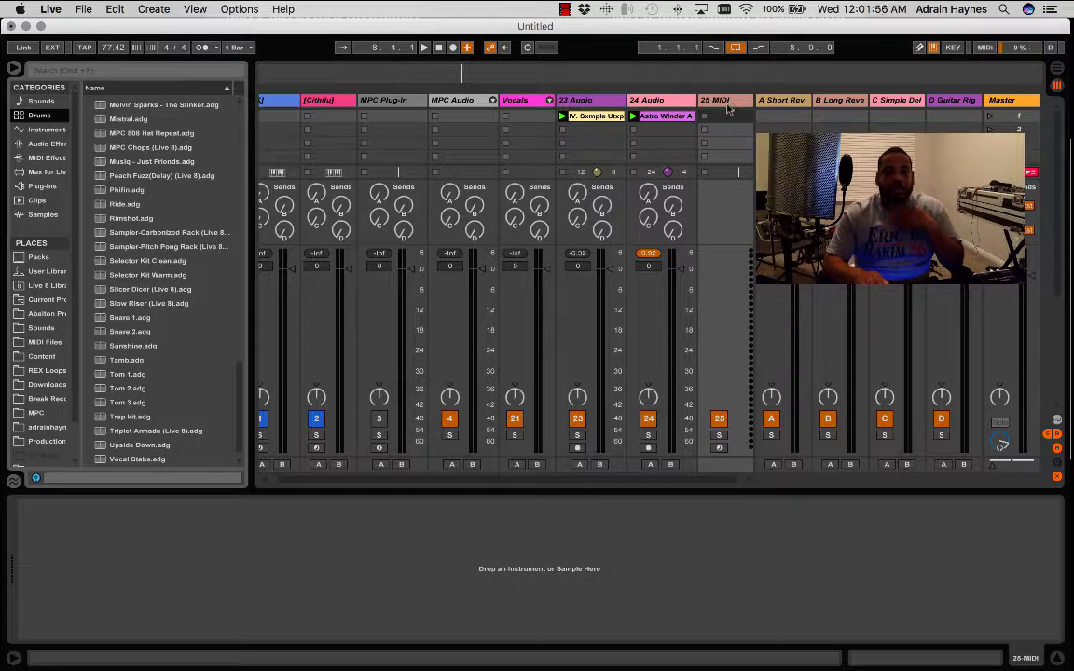
{"action": "scroll", "coordinate": [177, 200], "scroll_direction": "up", "scroll_amount": 15}
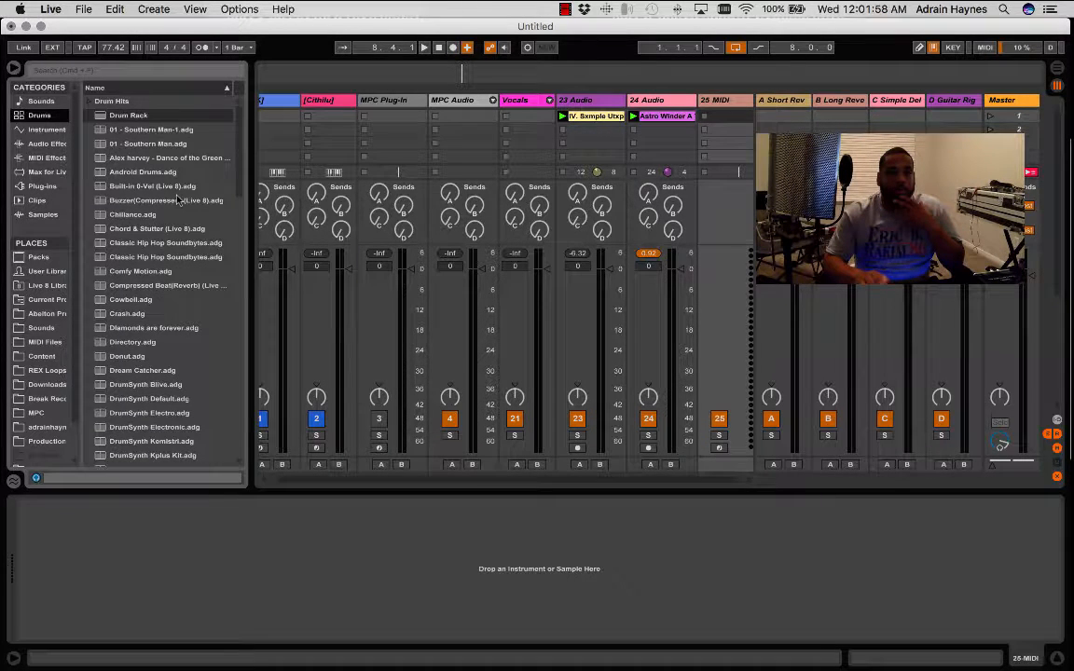
{"action": "left_click_drag", "start_coordinate": [104, 119], "coordinate": [725, 106]}
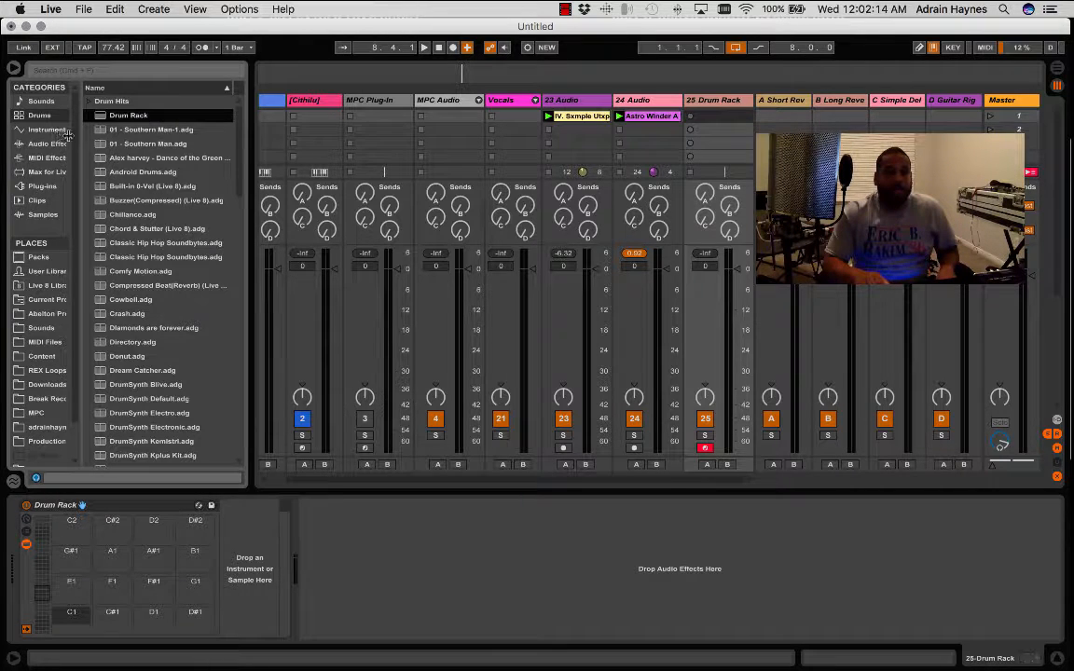
- Return to the Sammich kit in the User Library, start playback of the loops and expand the KICK folder
{"action": "scroll", "coordinate": [107, 147], "scroll_direction": "down", "scroll_amount": 10}
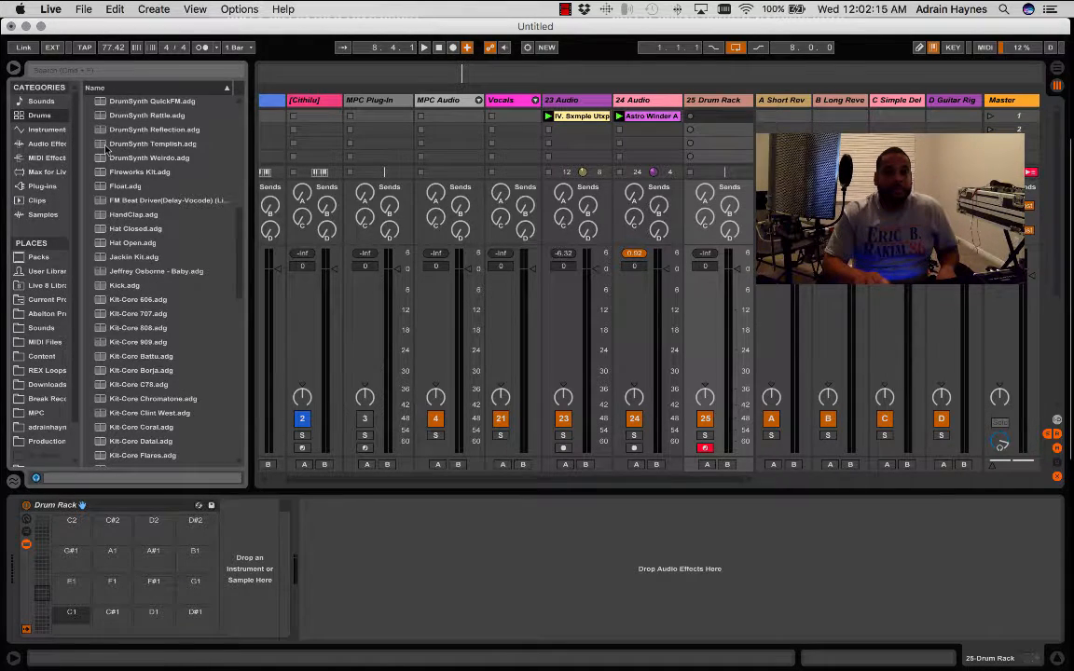
{"action": "left_click", "coordinate": [51, 271]}
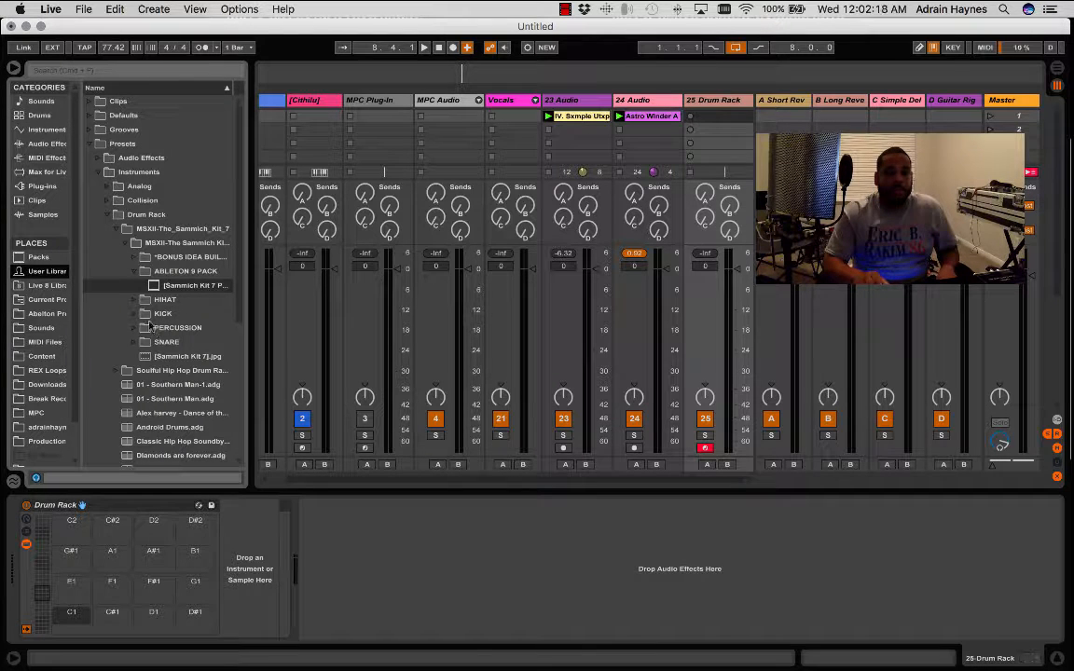
{"action": "key", "text": "space"}
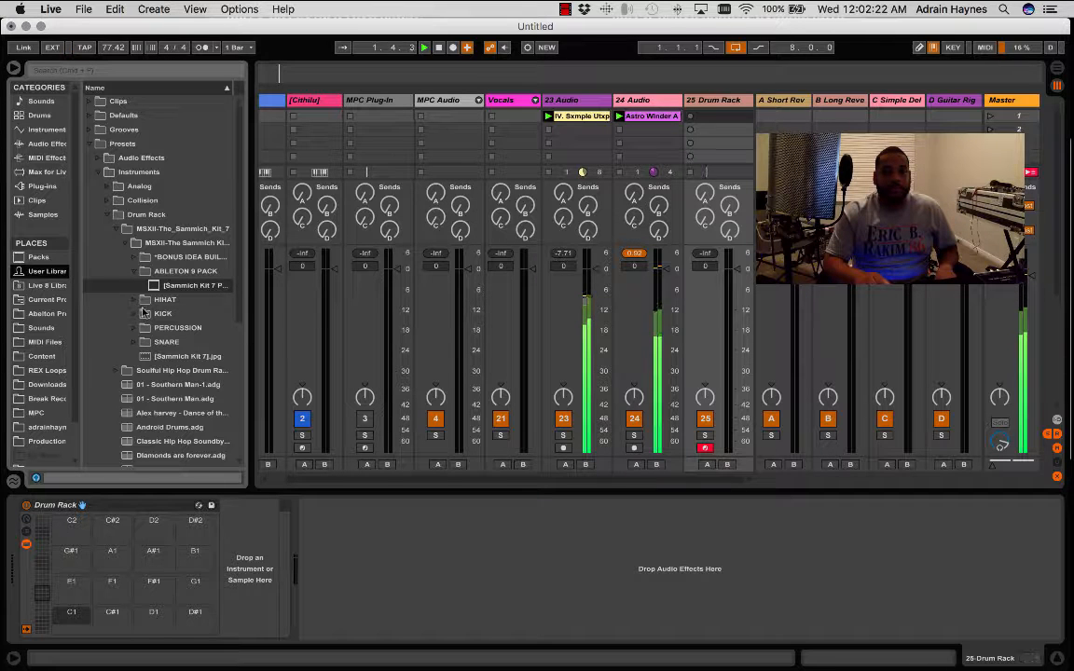
{"action": "left_click", "coordinate": [132, 316]}
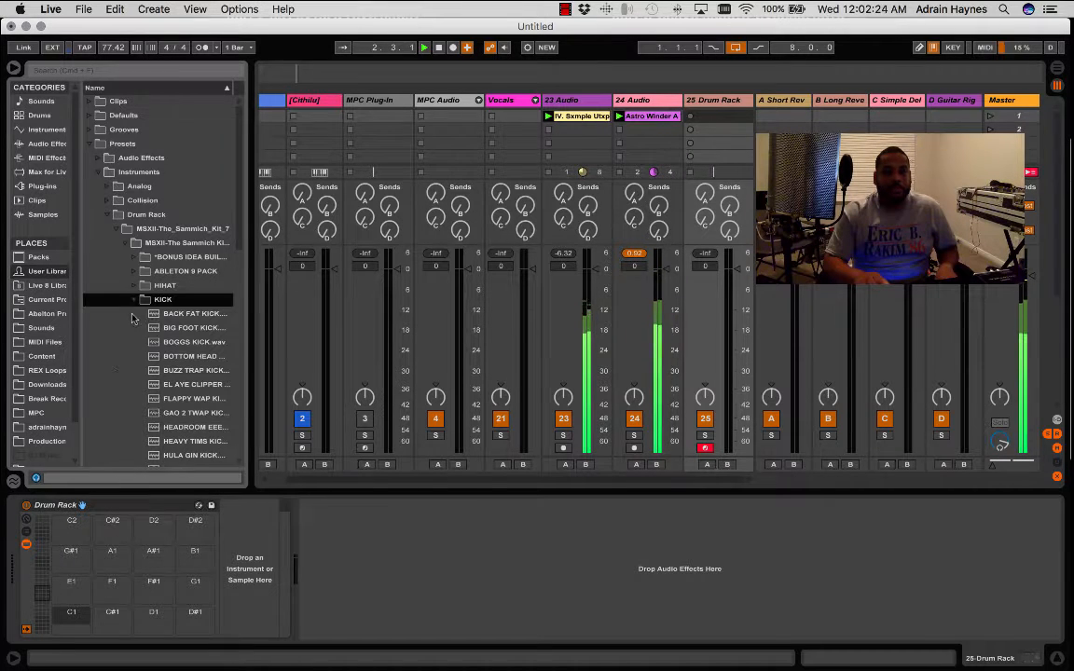
- Preview the kick samples in order from BACK FAT KICK to BUZZ TRAP KICK over the playing loops
{"action": "left_click", "coordinate": [192, 315]}
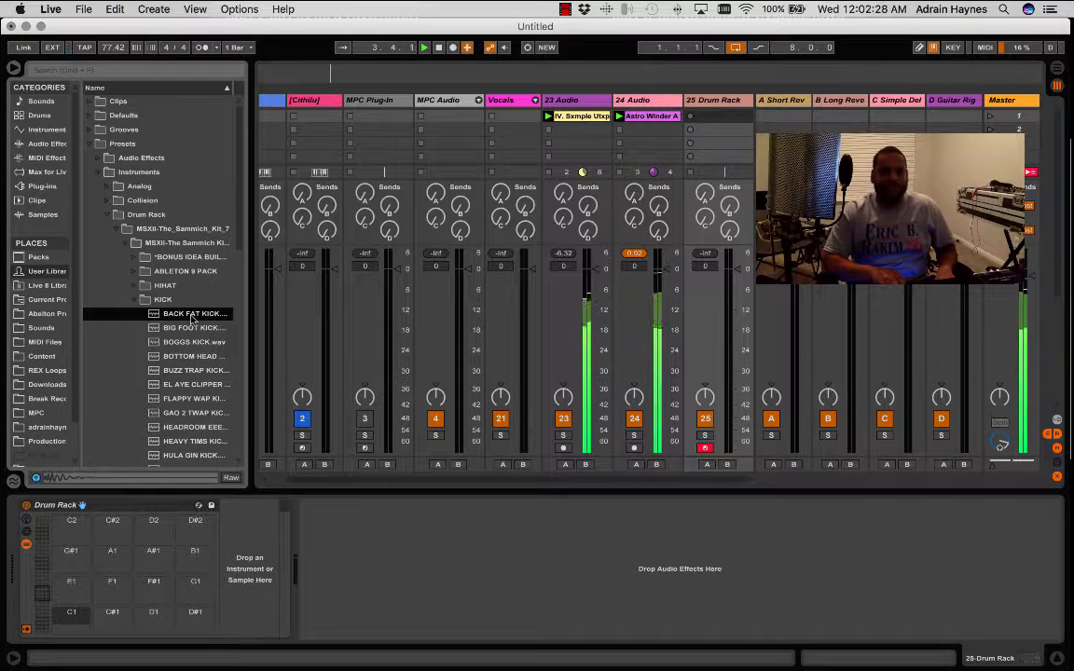
{"action": "key", "text": "Down"}
{"action": "key", "text": "Down"}
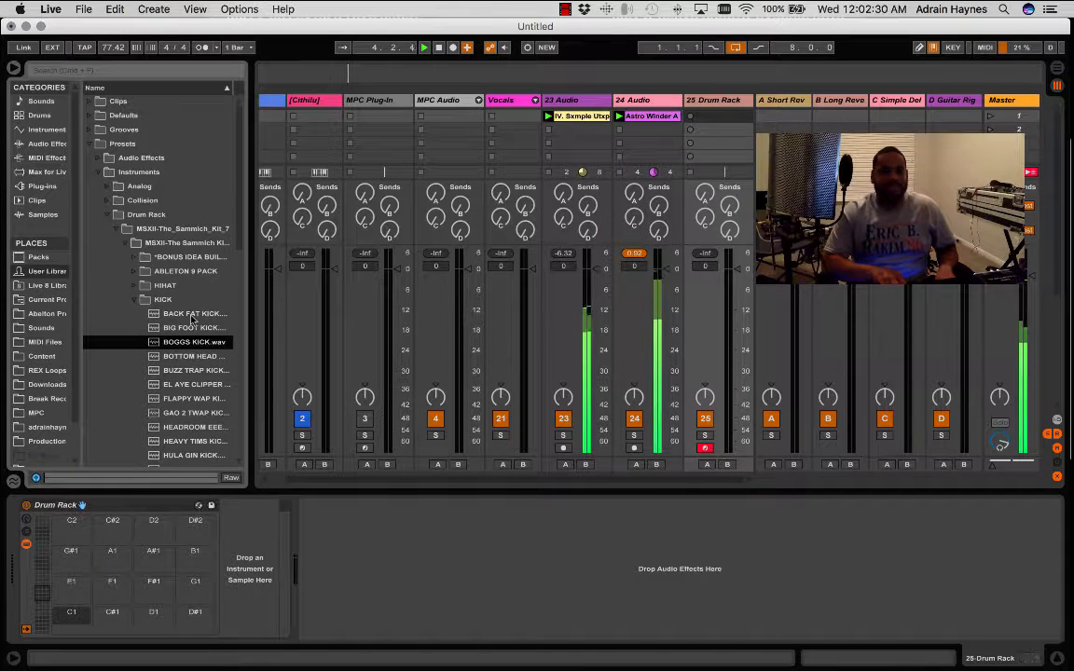
{"action": "key", "text": "Down"}
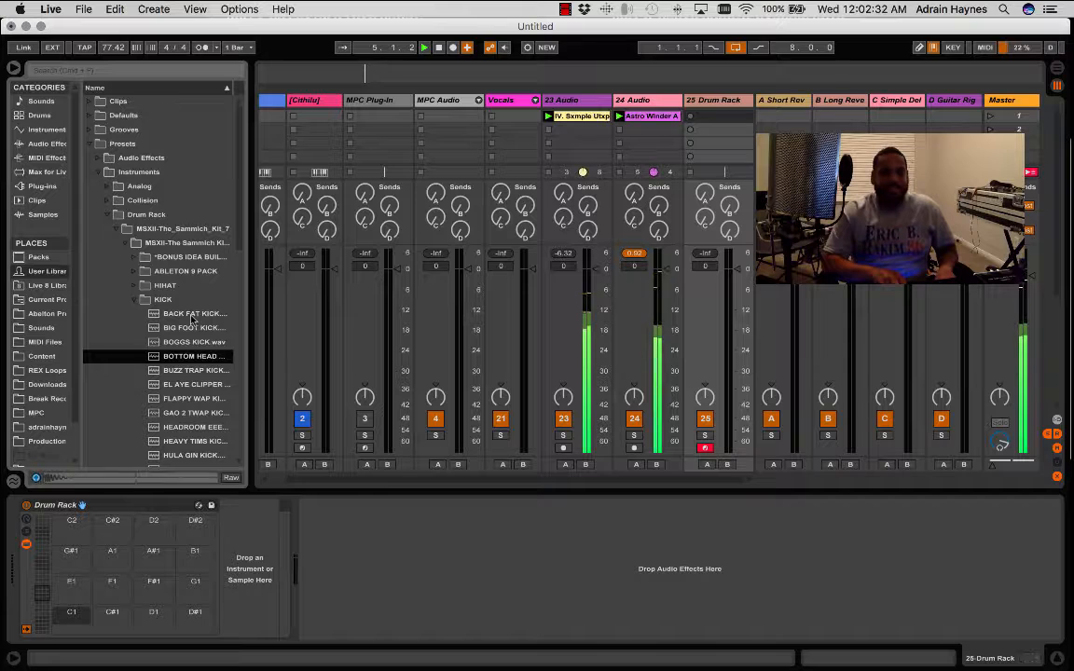
{"action": "key", "text": "Down"}
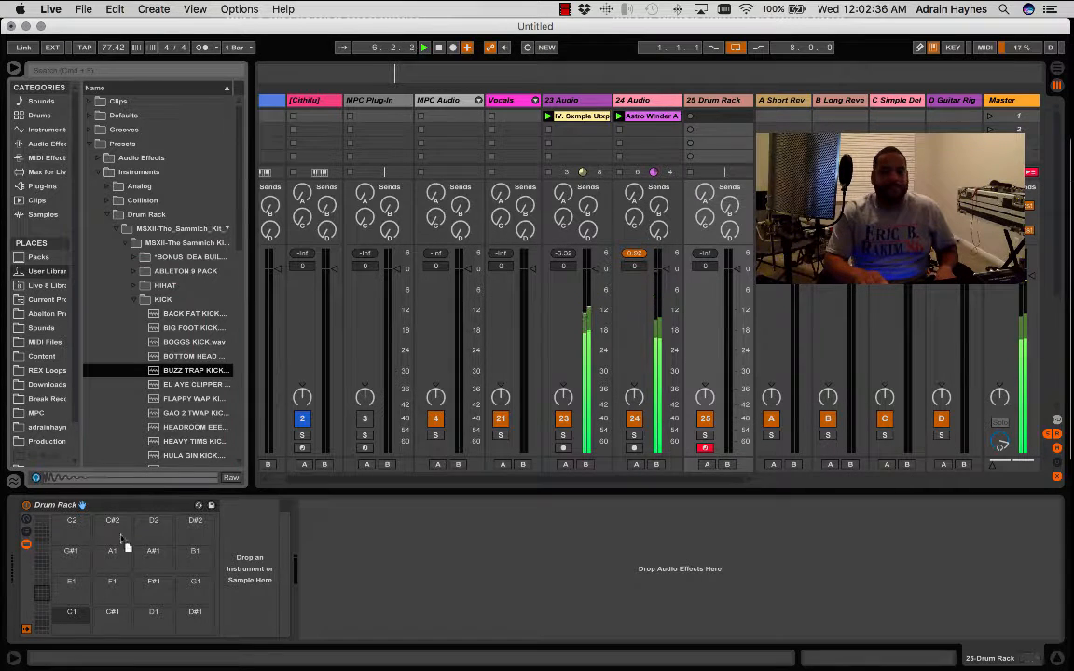
- Load BUZZ TRAP KICK onto the Drum Rack's C1 pad and trigger the pad several times over the loops
{"action": "left_click", "coordinate": [79, 617]}
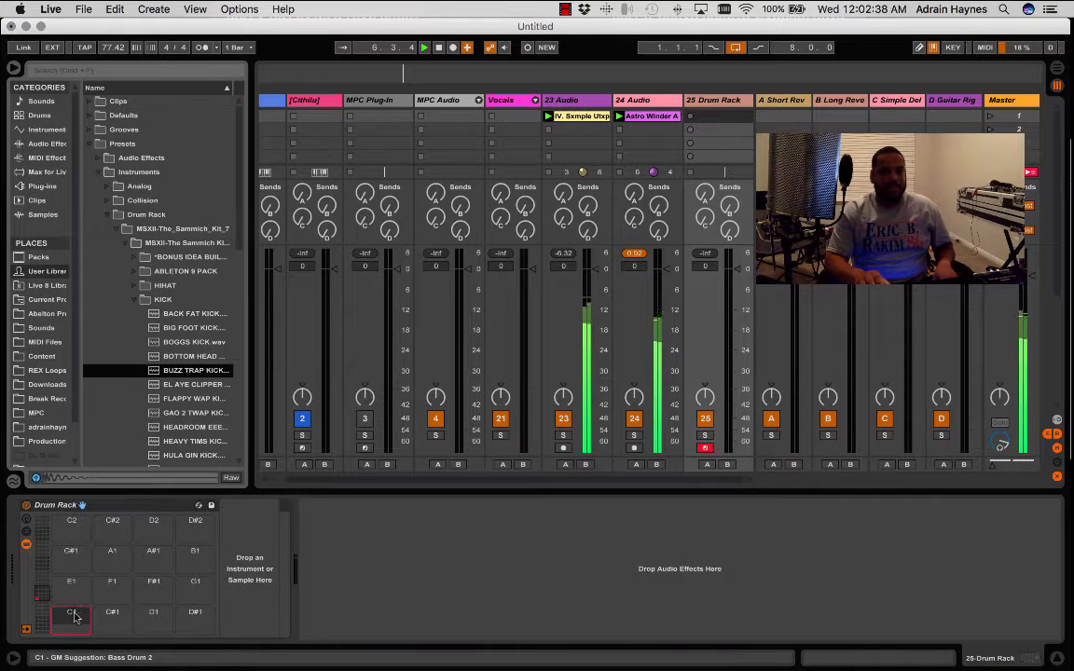
{"action": "left_click_drag", "start_coordinate": [75, 617], "coordinate": [77, 618]}
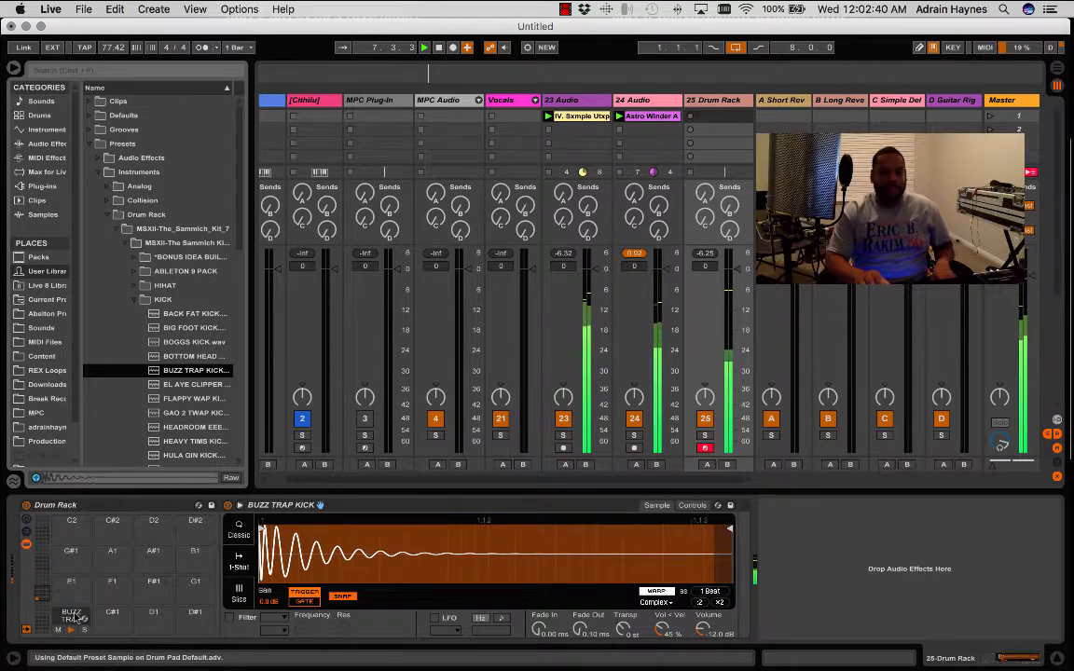
{"action": "left_click", "coordinate": [75, 617]}
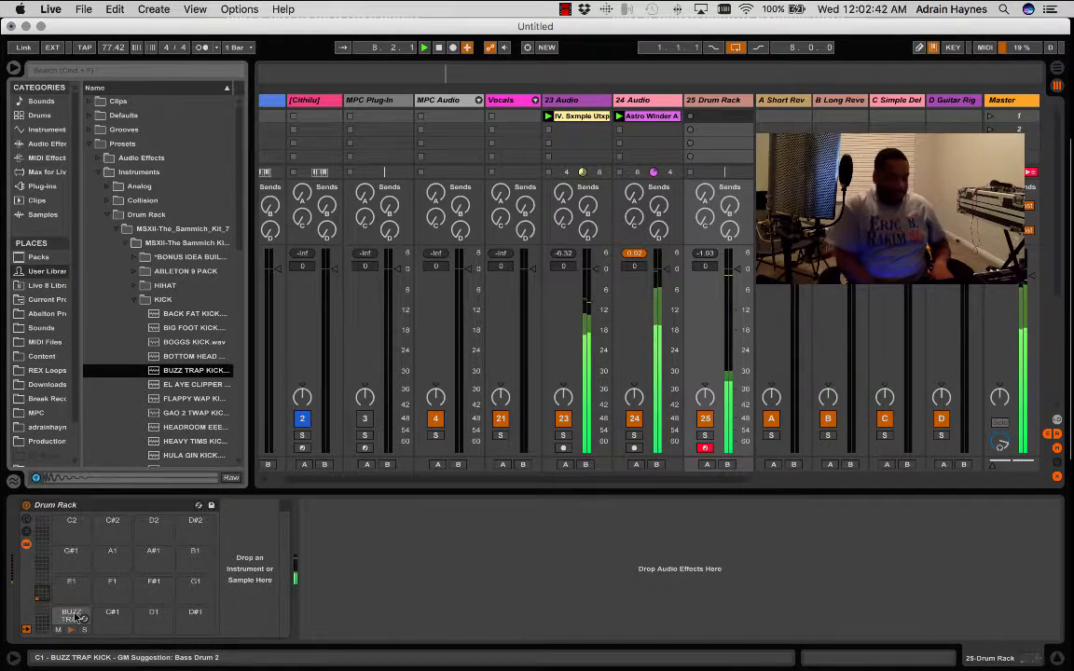
{"action": "left_click", "coordinate": [74, 617]}
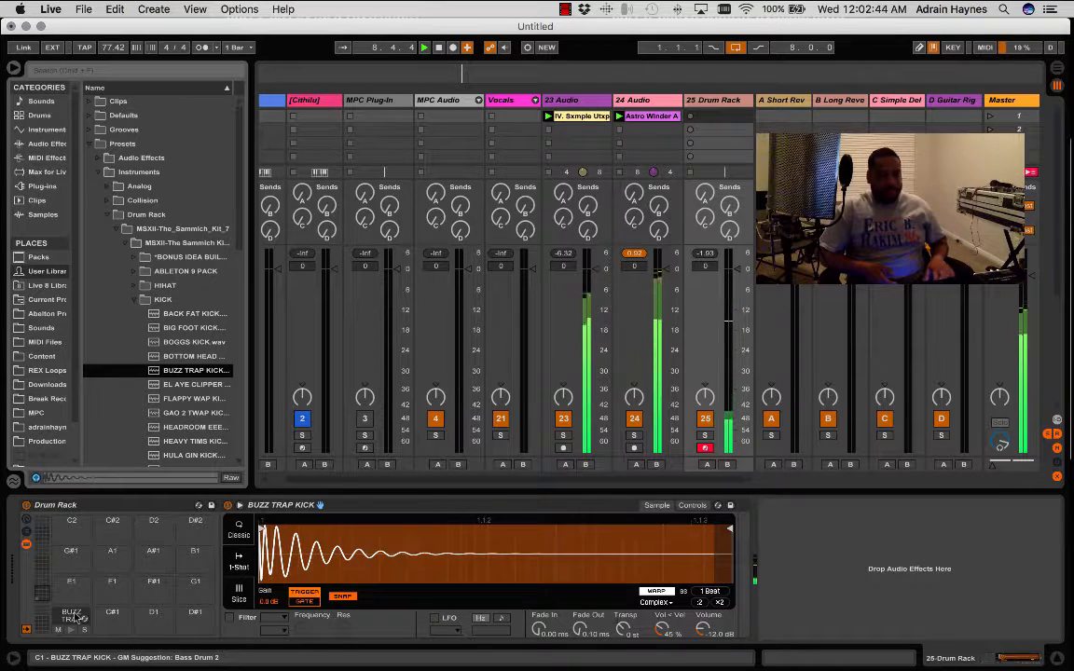
{"action": "left_click", "coordinate": [75, 617]}
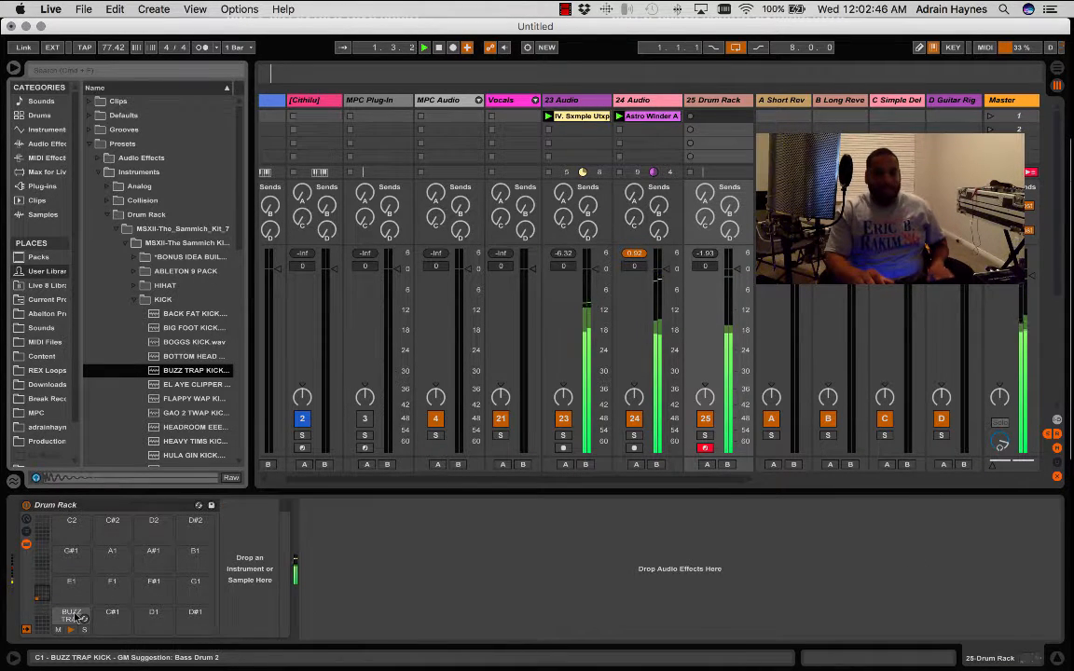
{"action": "left_click", "coordinate": [74, 617]}
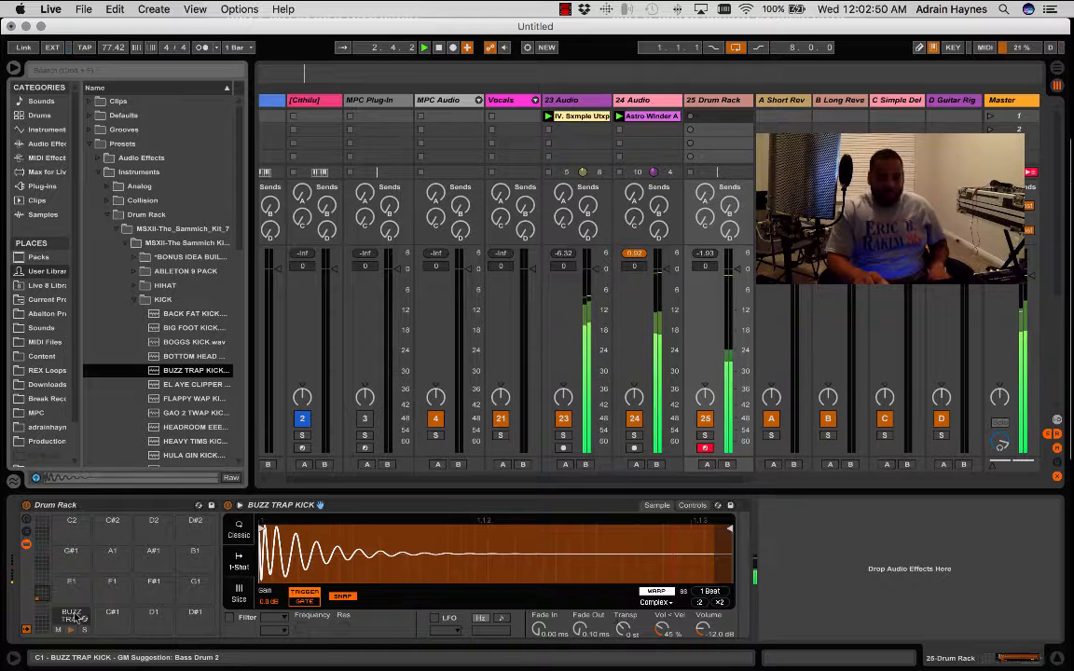
- Trigger the BUZZ TRAP KICK pad on C1 a few more times over the playing loops
{"action": "left_click", "coordinate": [75, 617]}
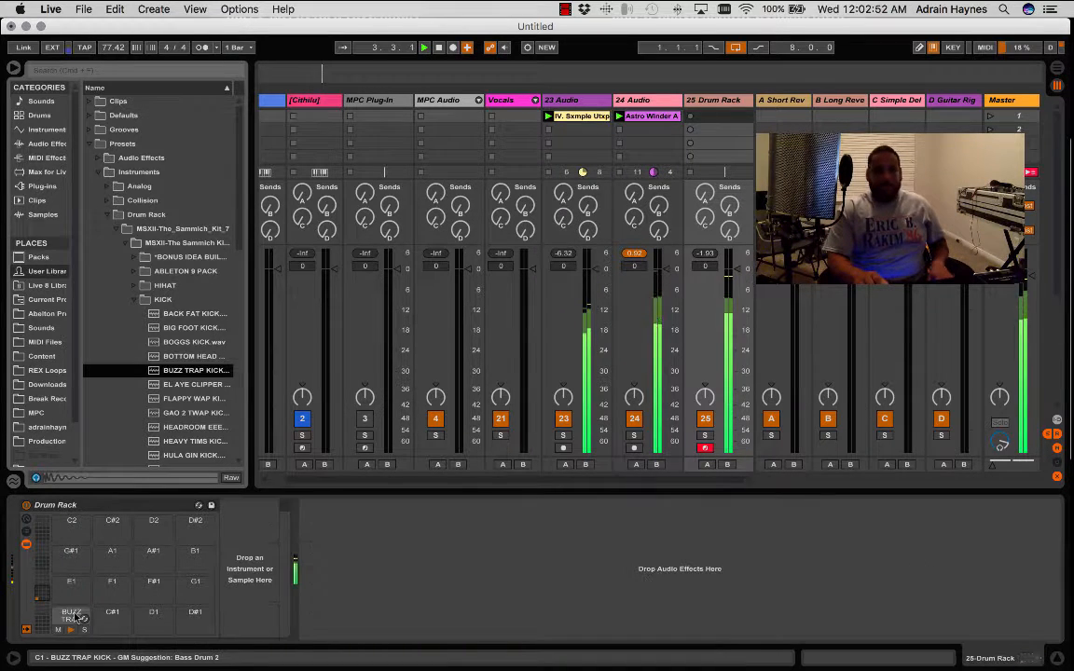
{"action": "left_click", "coordinate": [74, 617]}
{"action": "left_click", "coordinate": [75, 617]}
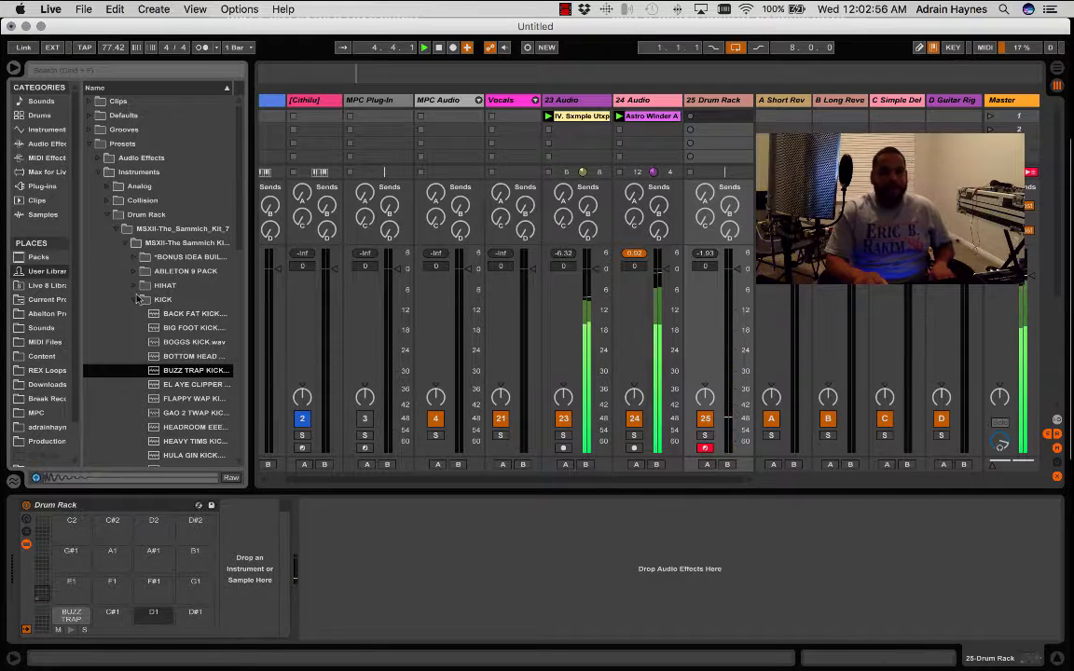
- Preview the kicks from EL AYE CLIPPER to GAO 2 TWAP KICK and load GAO 2 TWAP KICK onto the E1 pad
{"action": "left_click", "coordinate": [154, 385]}
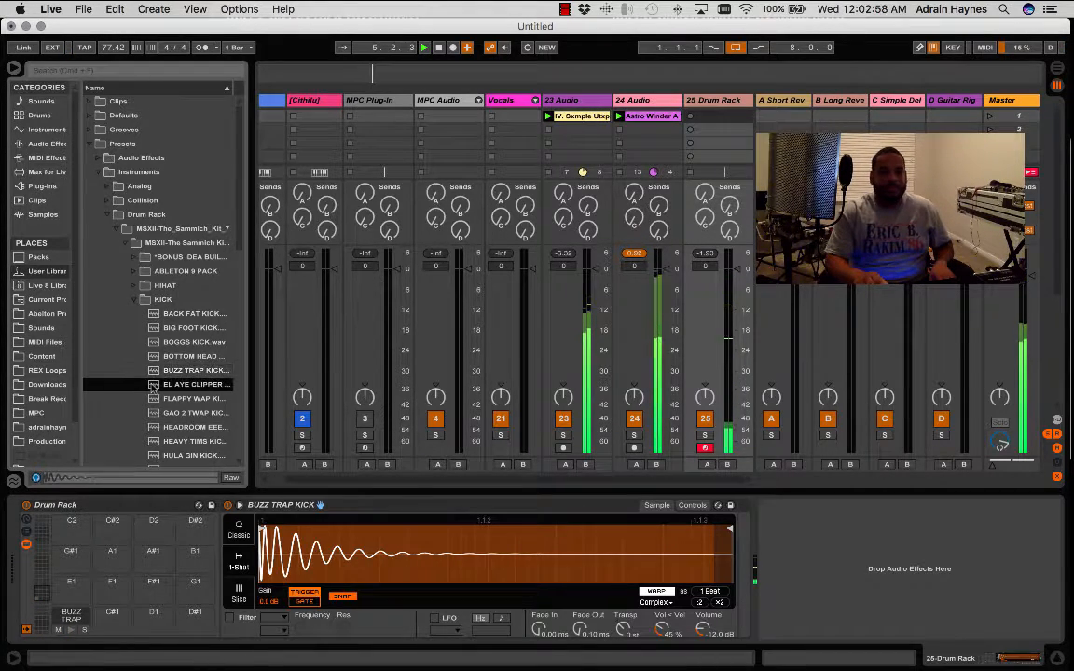
{"action": "left_click", "coordinate": [168, 399]}
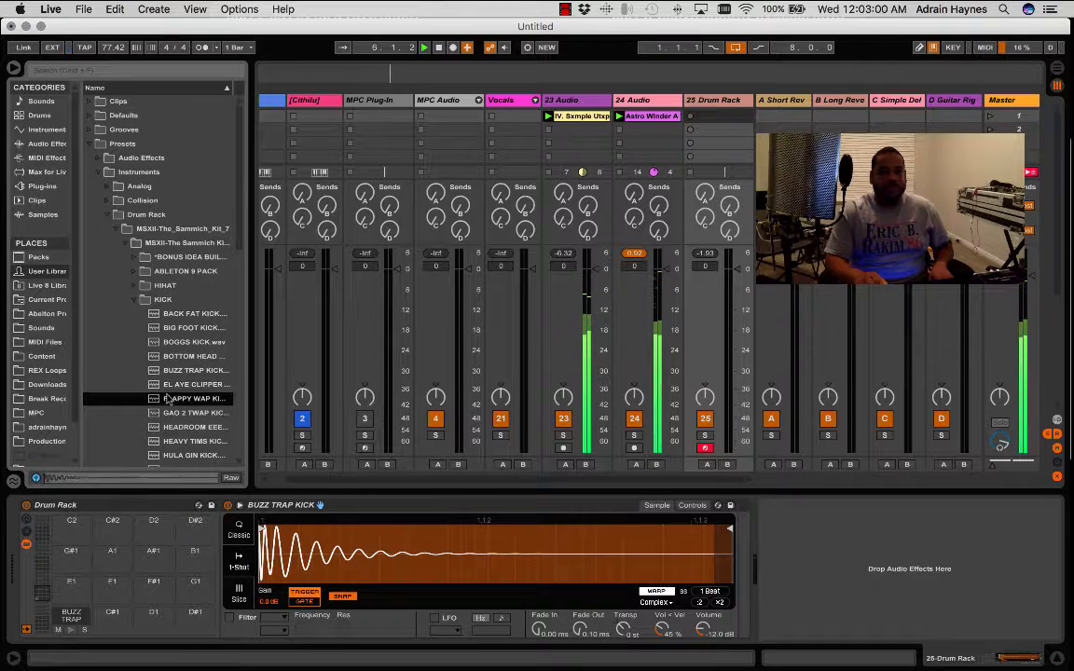
{"action": "key", "text": "Down"}
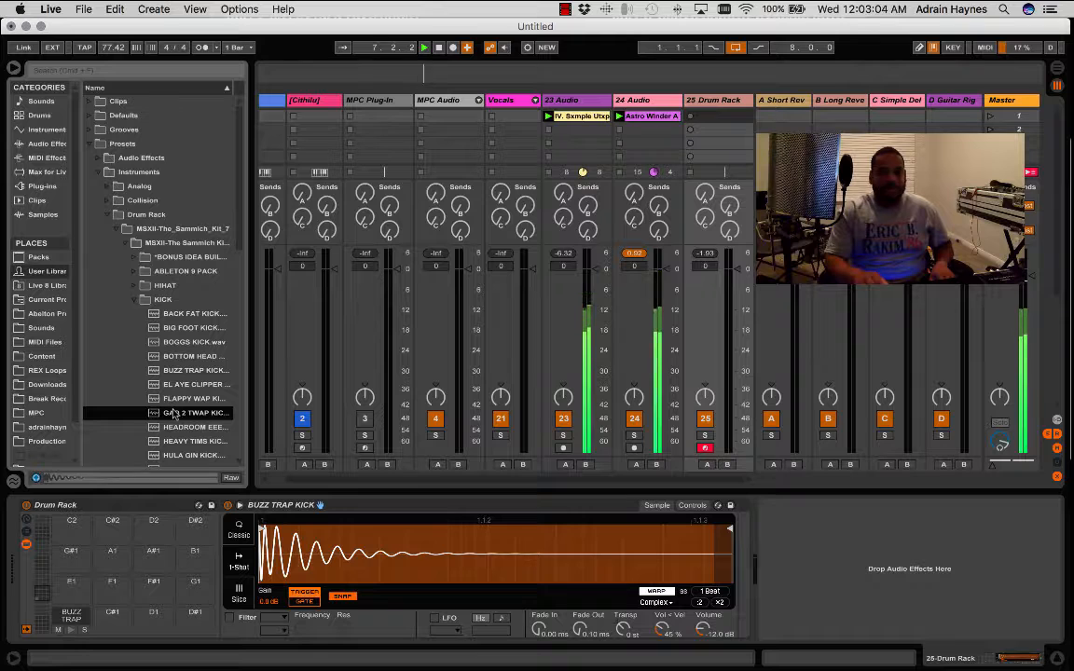
{"action": "left_click_drag", "start_coordinate": [172, 416], "coordinate": [70, 579]}
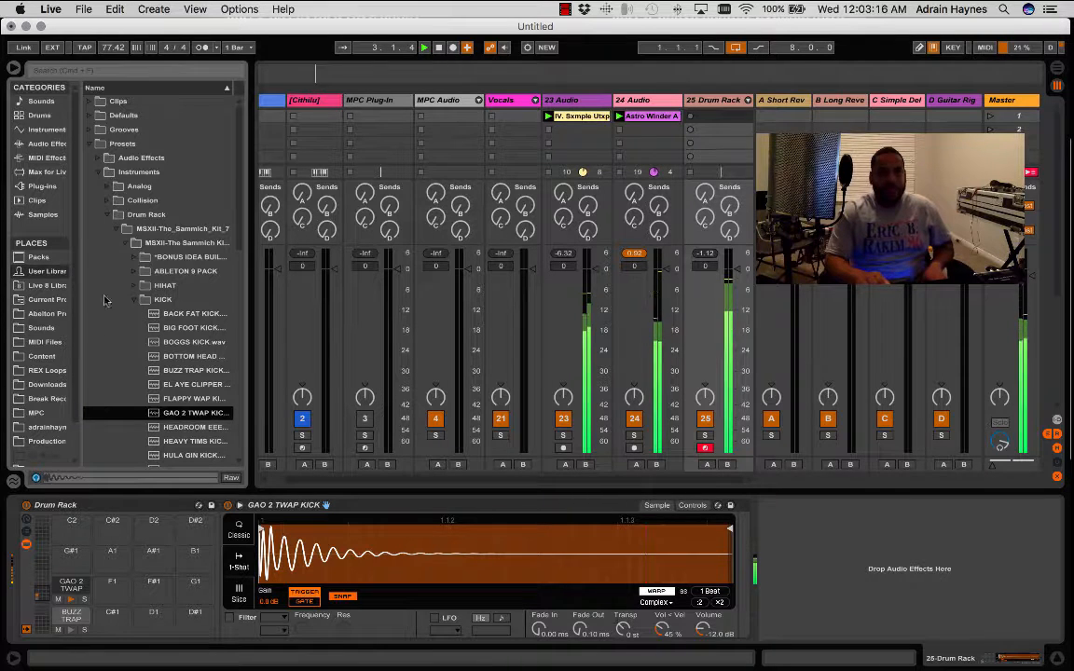
- Collapse the KICK folder, expand SNARE and preview its samples in order from 39 CAL SNARE to WHUTZ POPPIN over the loops
{"action": "left_click", "coordinate": [137, 300]}
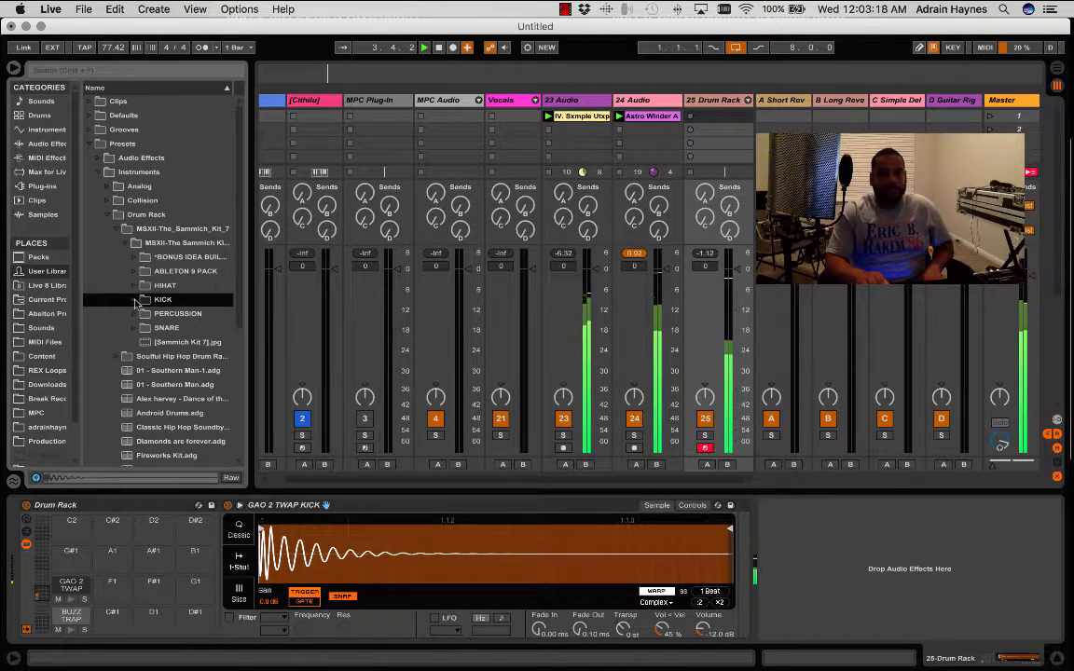
{"action": "left_click", "coordinate": [135, 328]}
{"action": "left_click", "coordinate": [174, 344]}
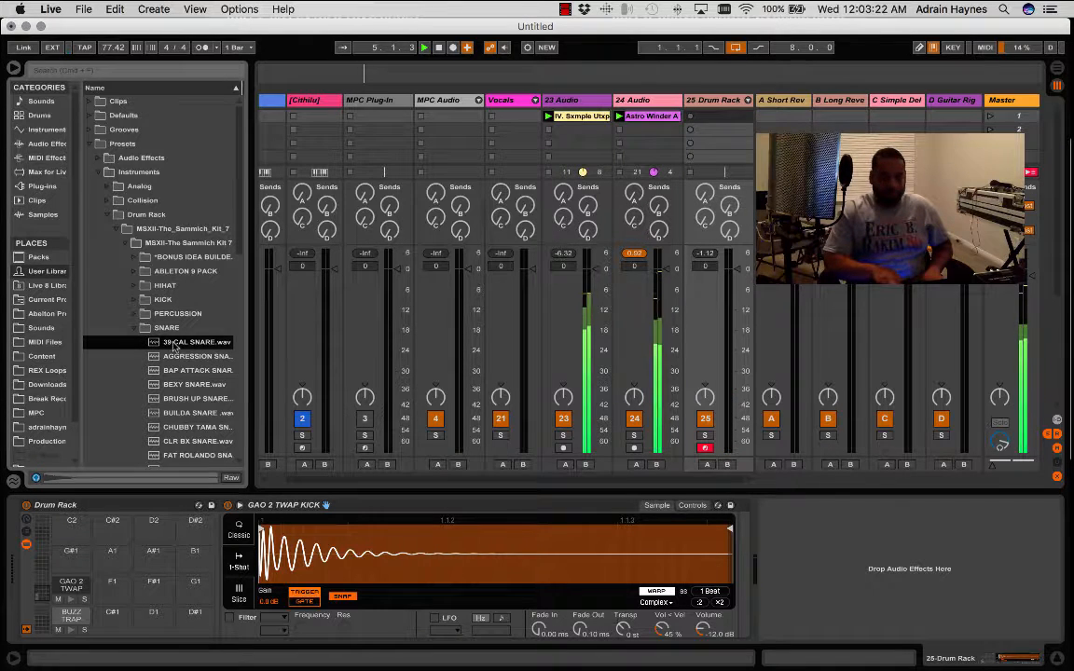
{"action": "key", "text": "Down"}
{"action": "key", "text": "Down"}
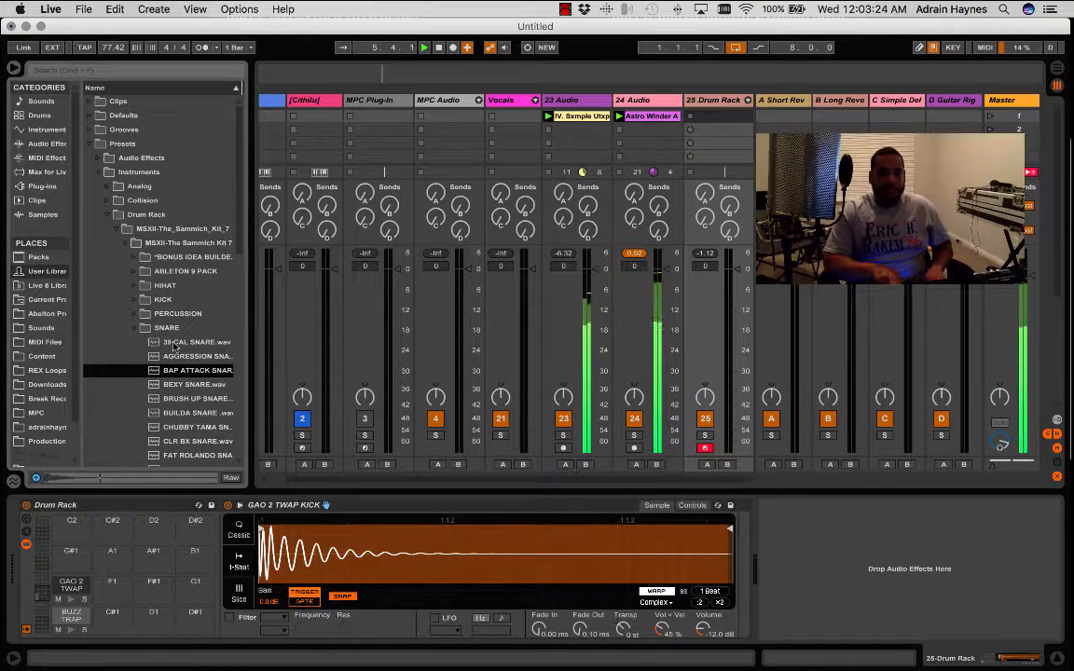
{"action": "key", "text": "Down"}
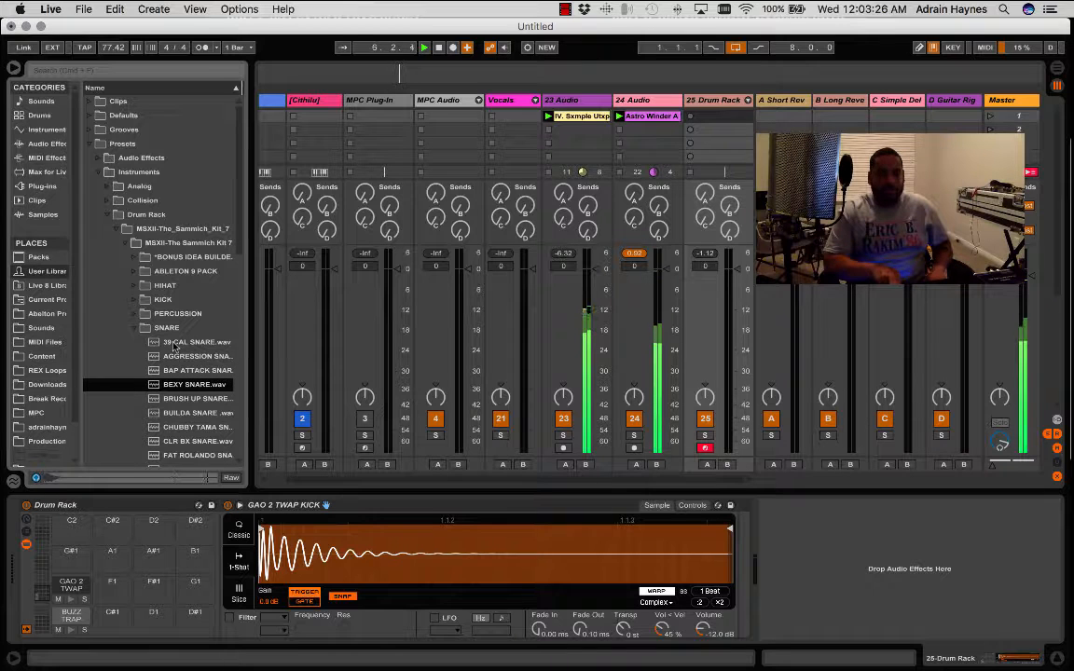
{"action": "key", "text": "Down"}
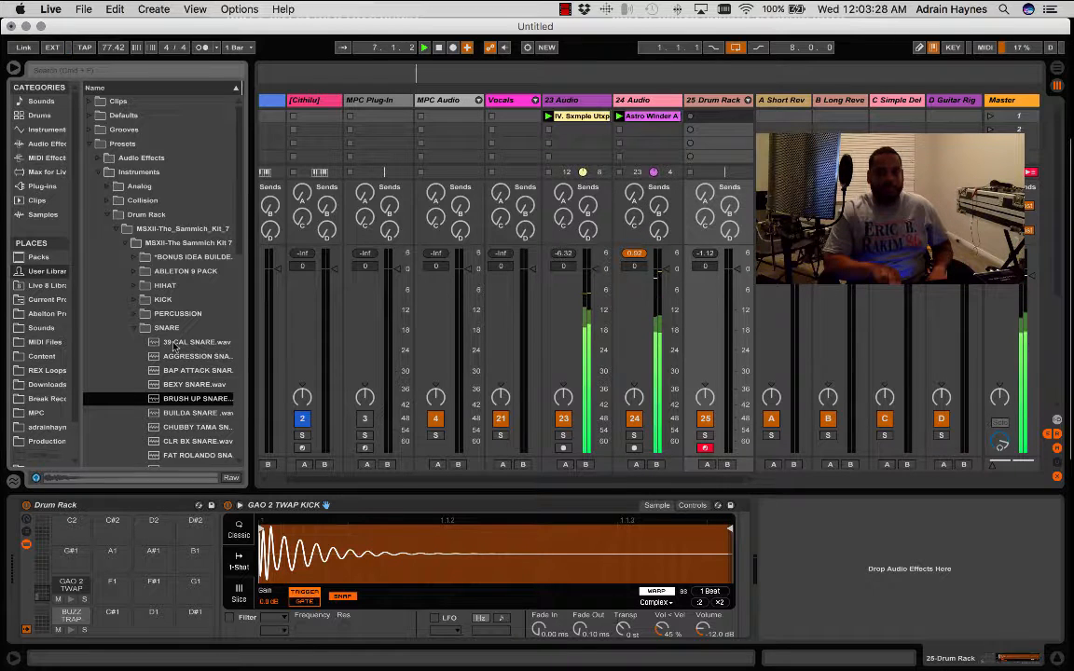
{"action": "key", "text": "Down"}
{"action": "key", "text": "Down"}
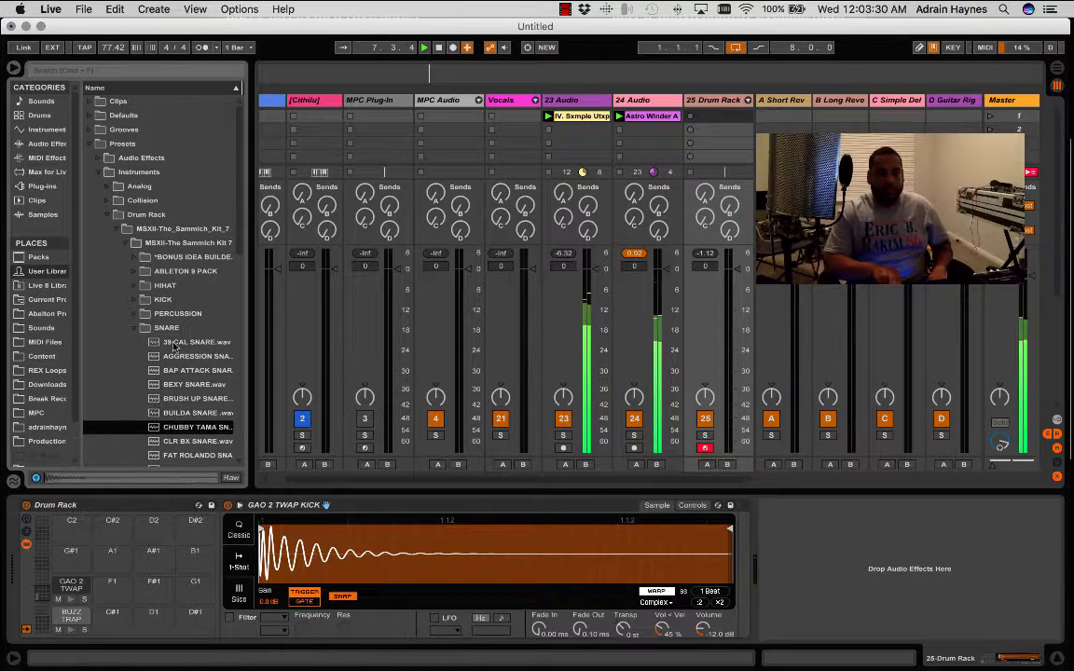
{"action": "key", "text": "Down"}
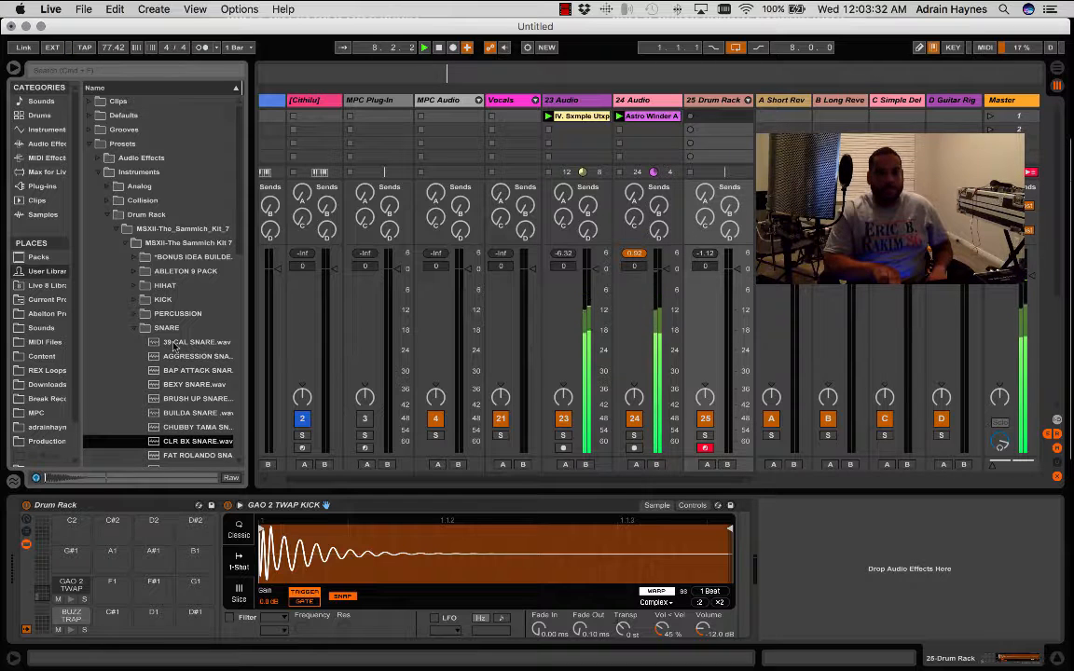
{"action": "key", "text": "Down"}
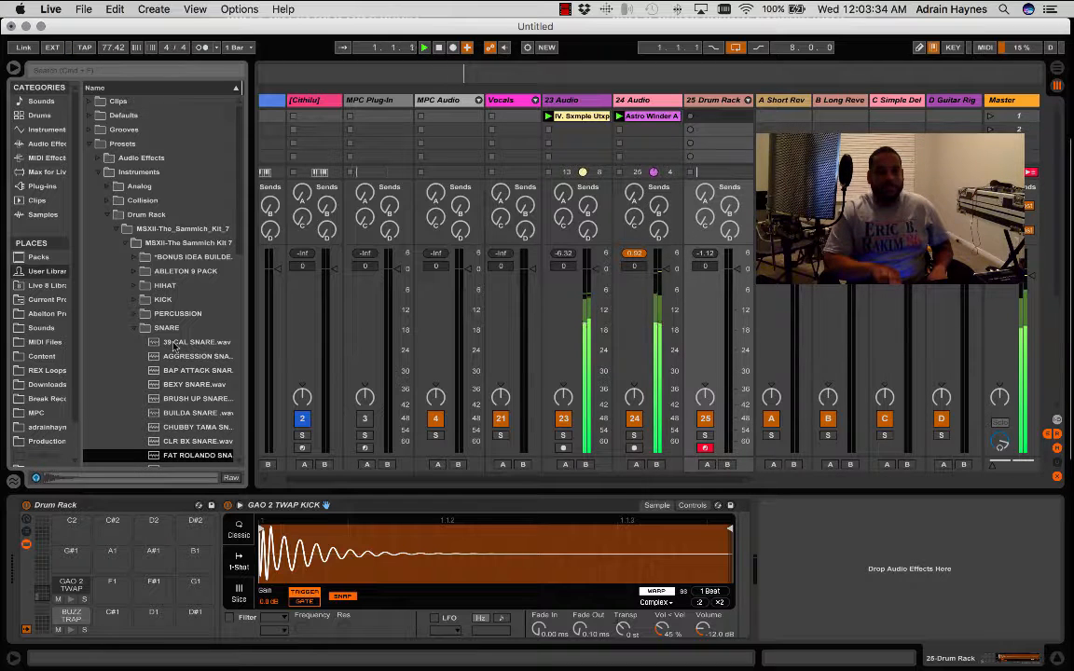
{"action": "key", "text": "Down"}
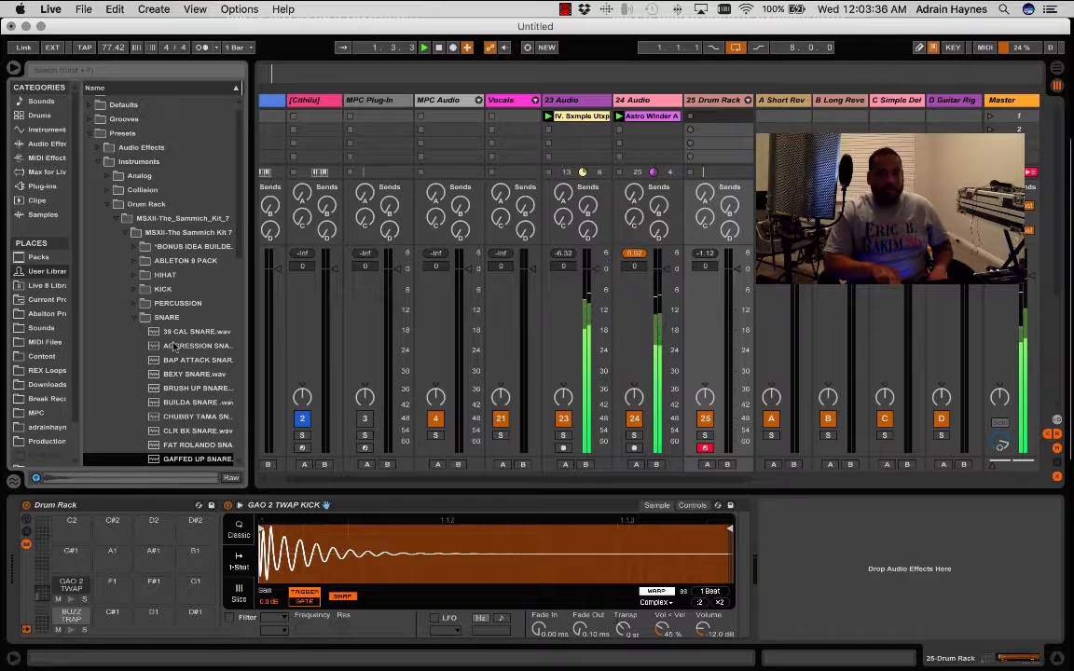
{"action": "key", "text": "Down"}
{"action": "key", "text": "Down"}
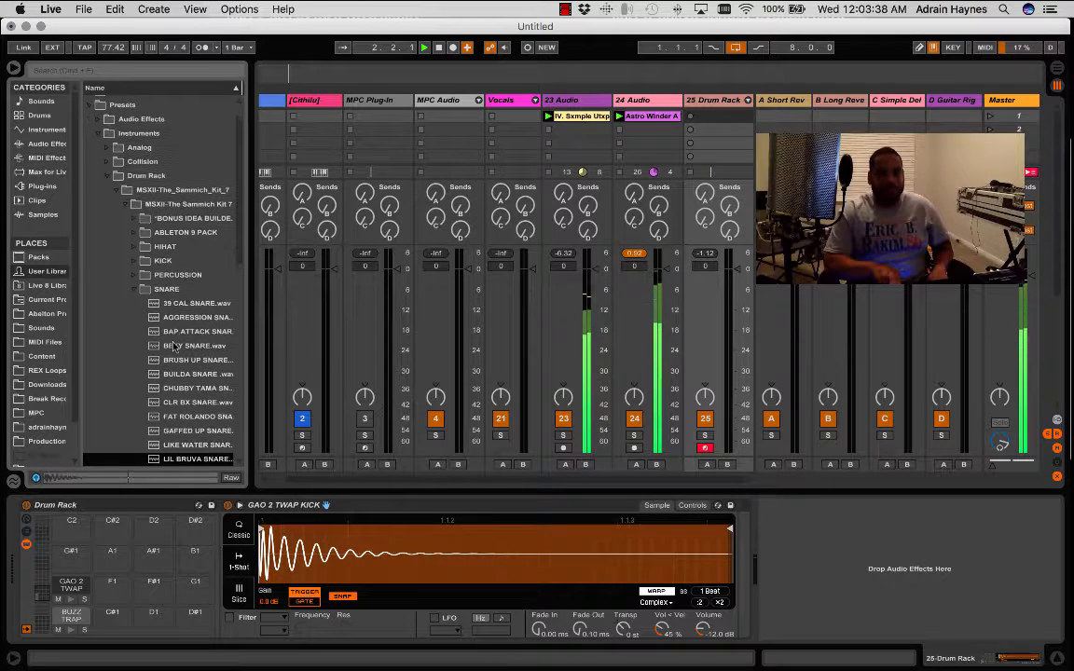
{"action": "key", "text": "Down"}
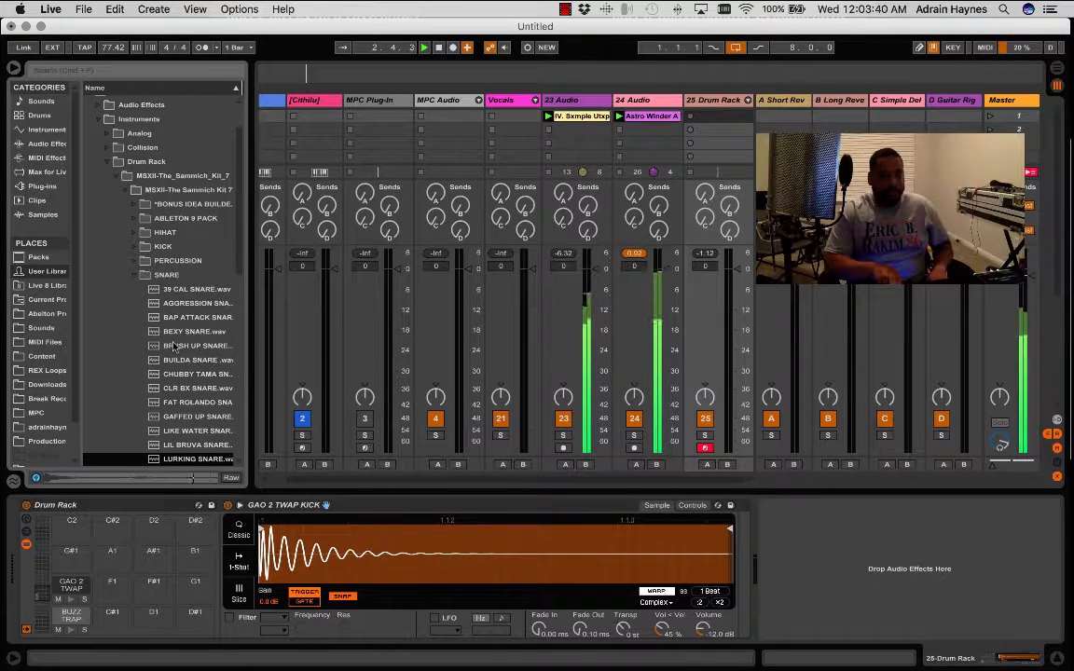
{"action": "key", "text": "Down"}
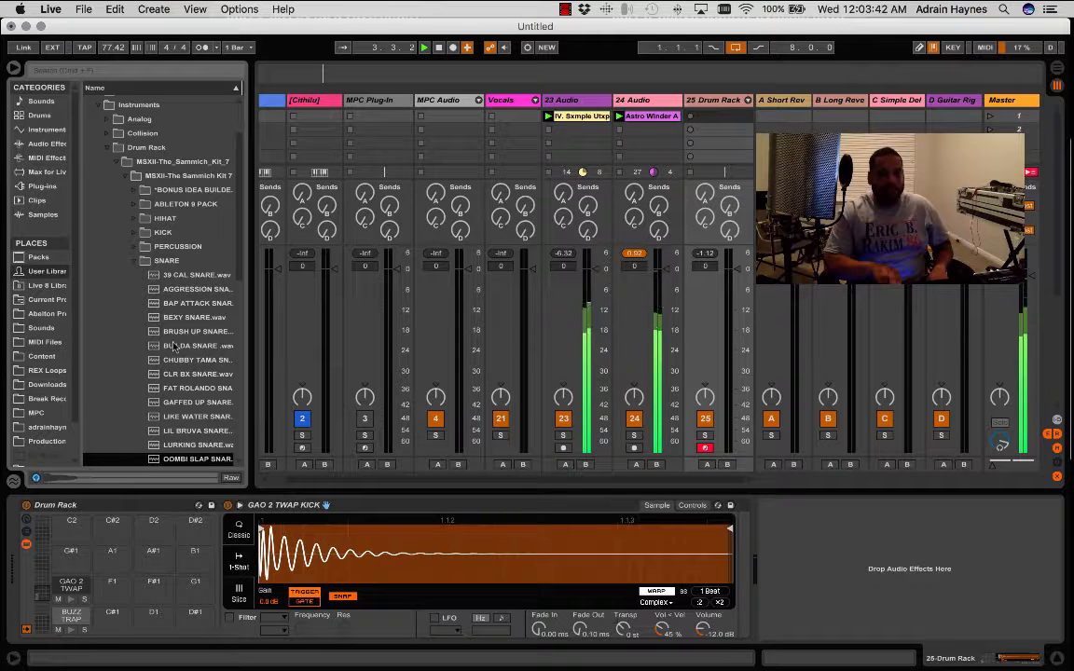
{"action": "key", "text": "Down"}
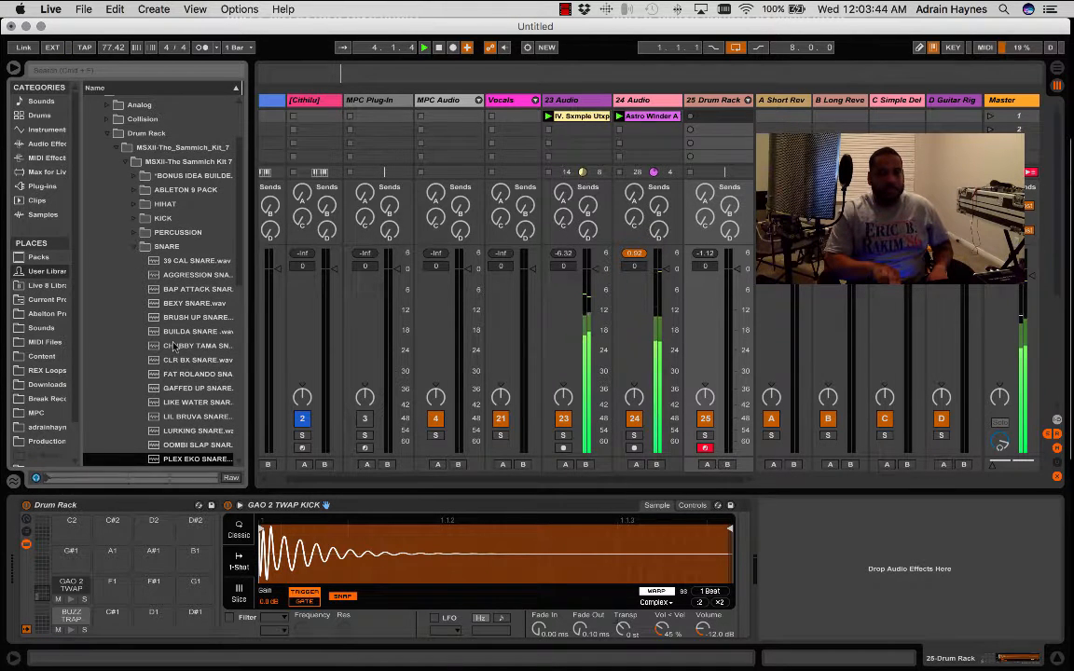
{"action": "key", "text": "Down"}
{"action": "key", "text": "Down"}
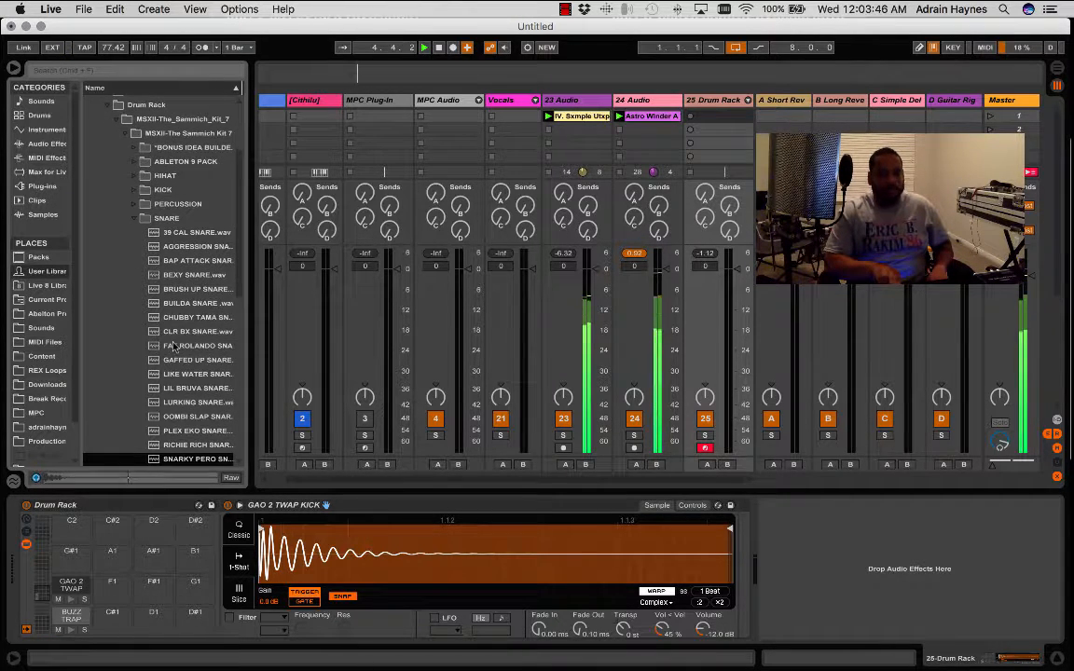
{"action": "key", "text": "Down"}
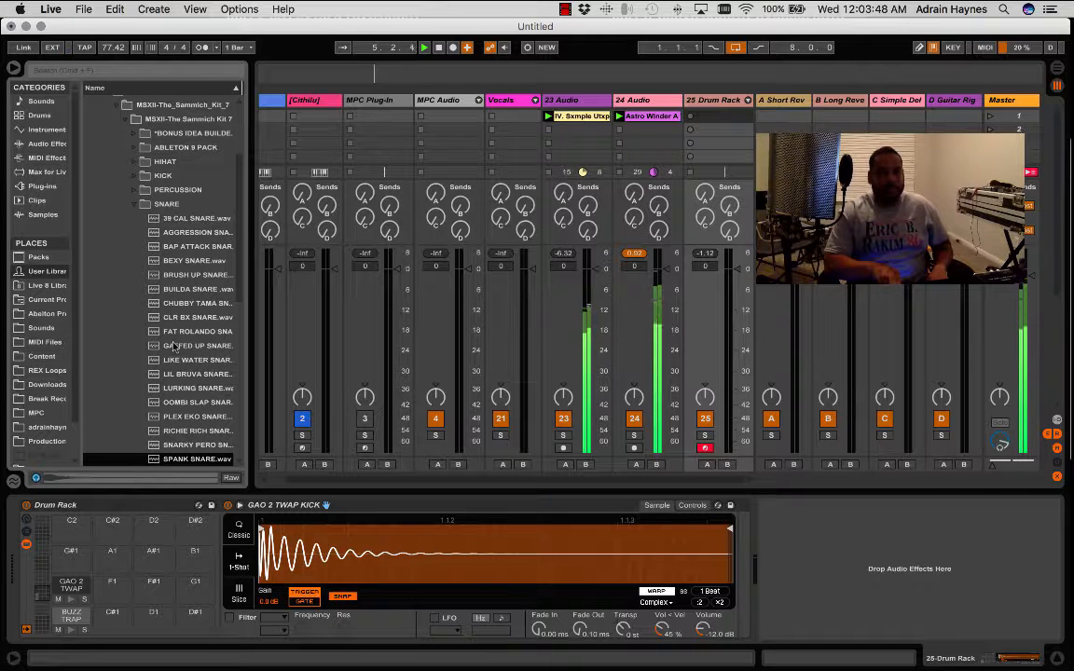
{"action": "key", "text": "Down"}
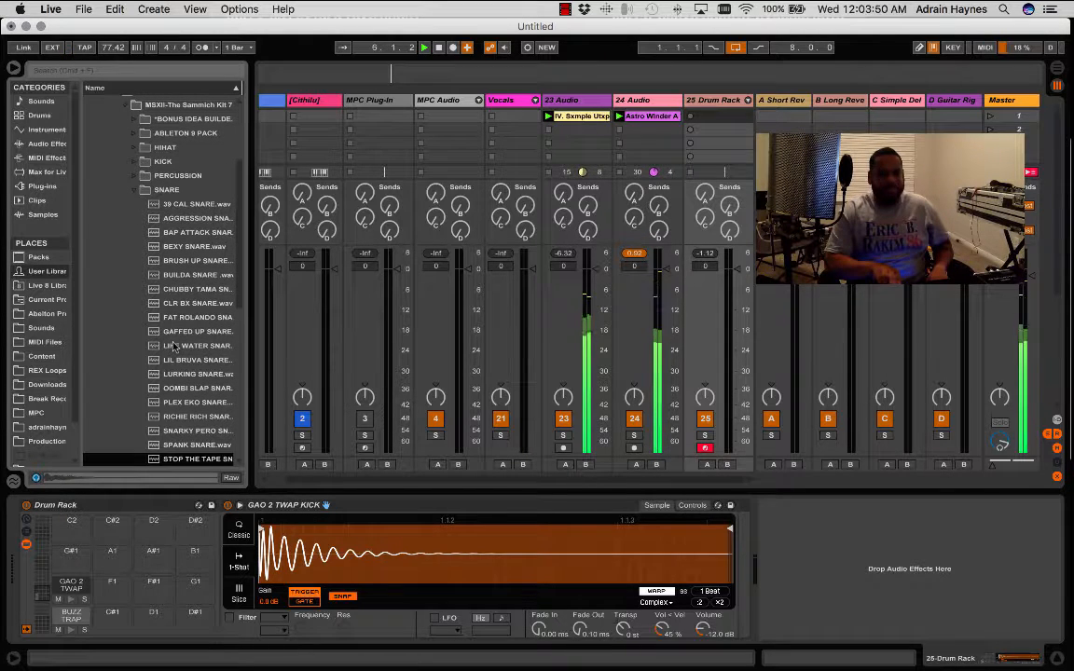
{"action": "key", "text": "Down"}
{"action": "key", "text": "Down"}
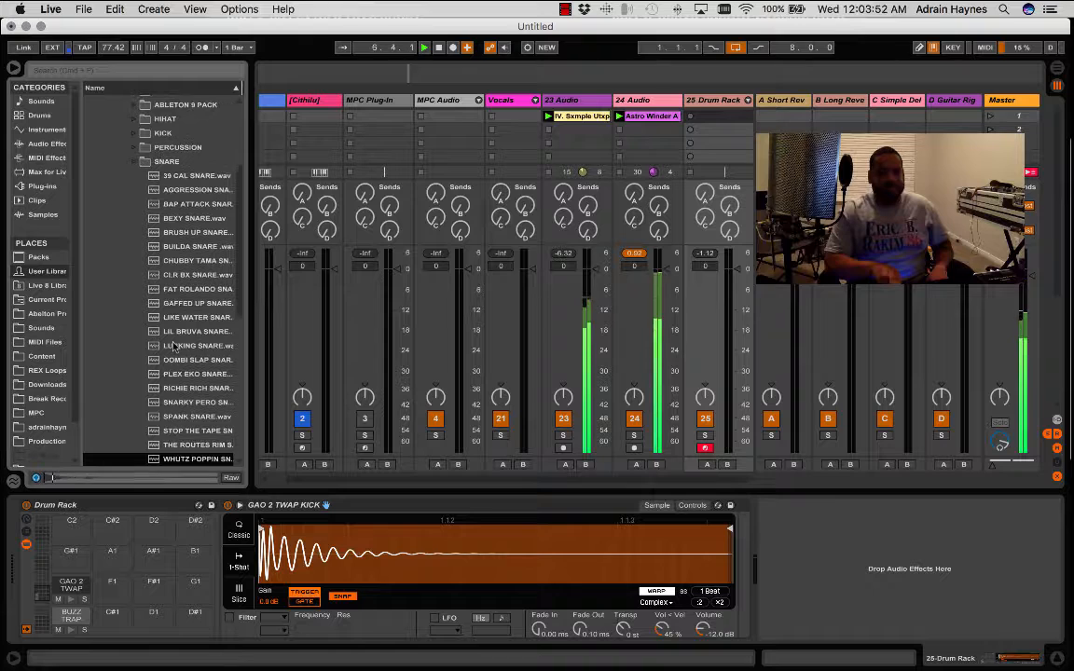
{"action": "key", "text": "Down"}
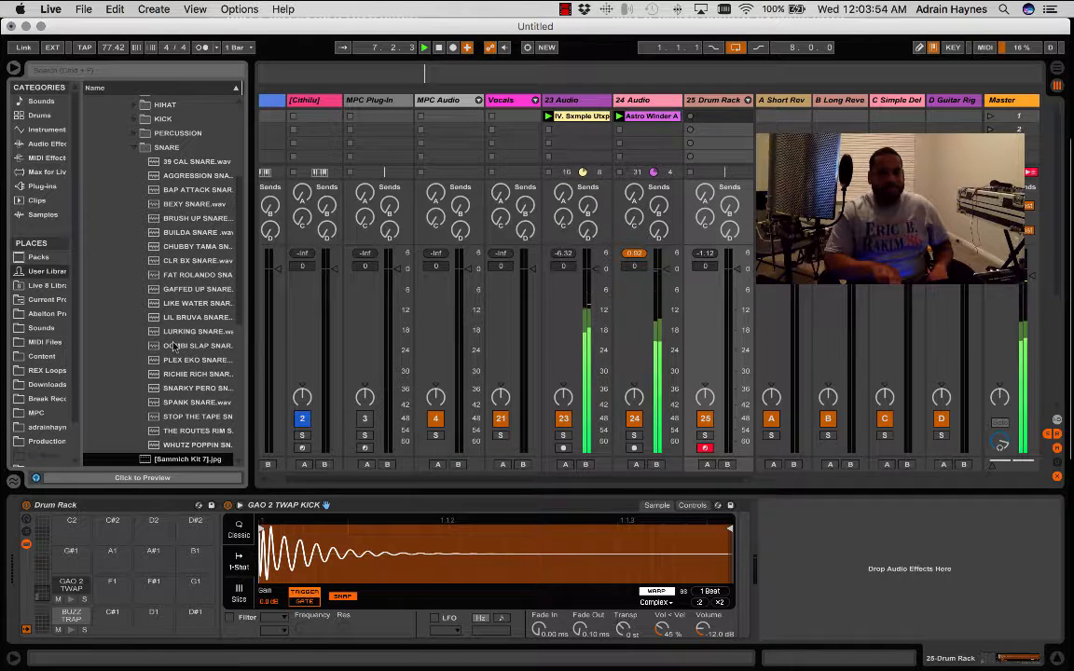
- Go back to THE ROUTES RIM sample and load it onto the Drum Rack's C#1 pad
{"action": "key", "text": "Up"}
{"action": "key", "text": "Up"}
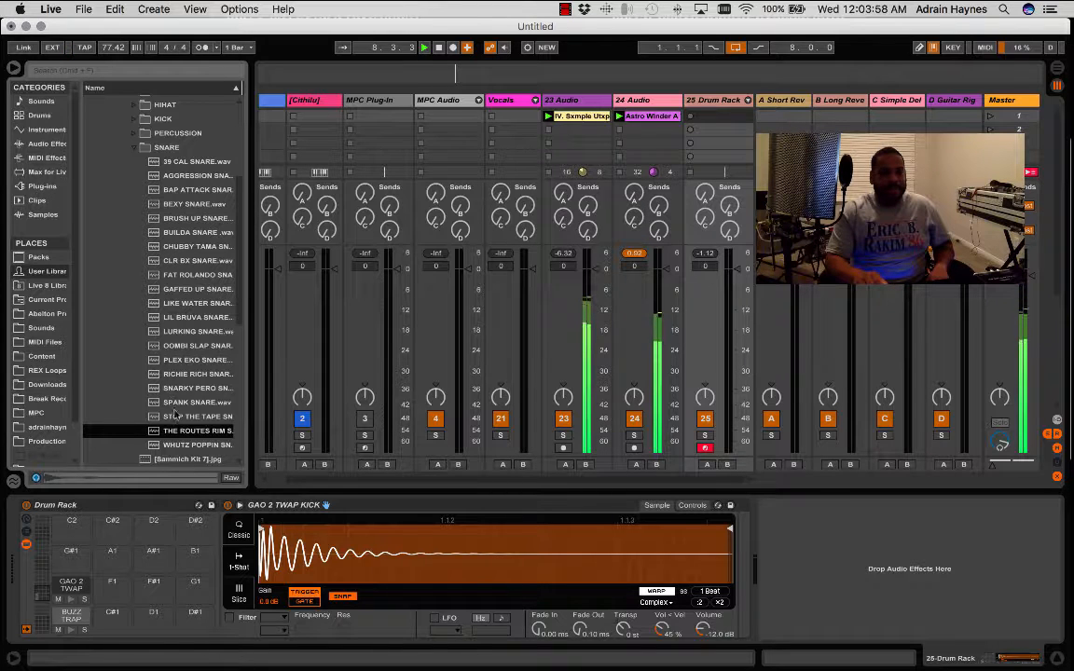
{"action": "left_click_drag", "start_coordinate": [183, 436], "coordinate": [108, 627]}
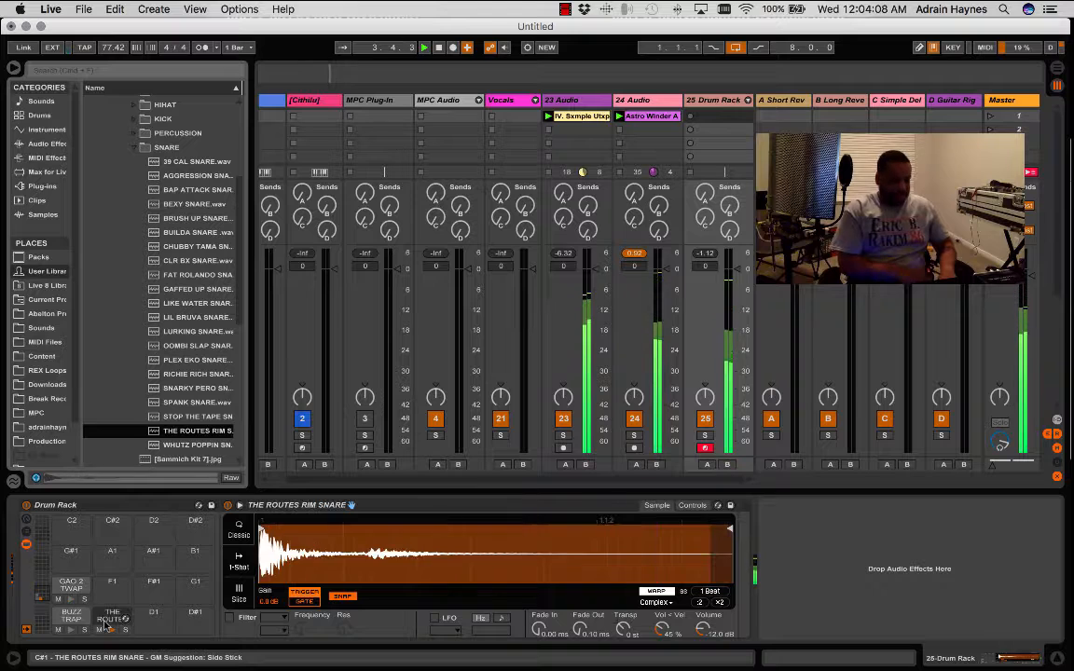
- Preview the AGGRESSION, BAP ATTACK and BEXY snares and replace the C#1 pad's sample with BEXY SNARE
{"action": "left_click", "coordinate": [192, 176]}
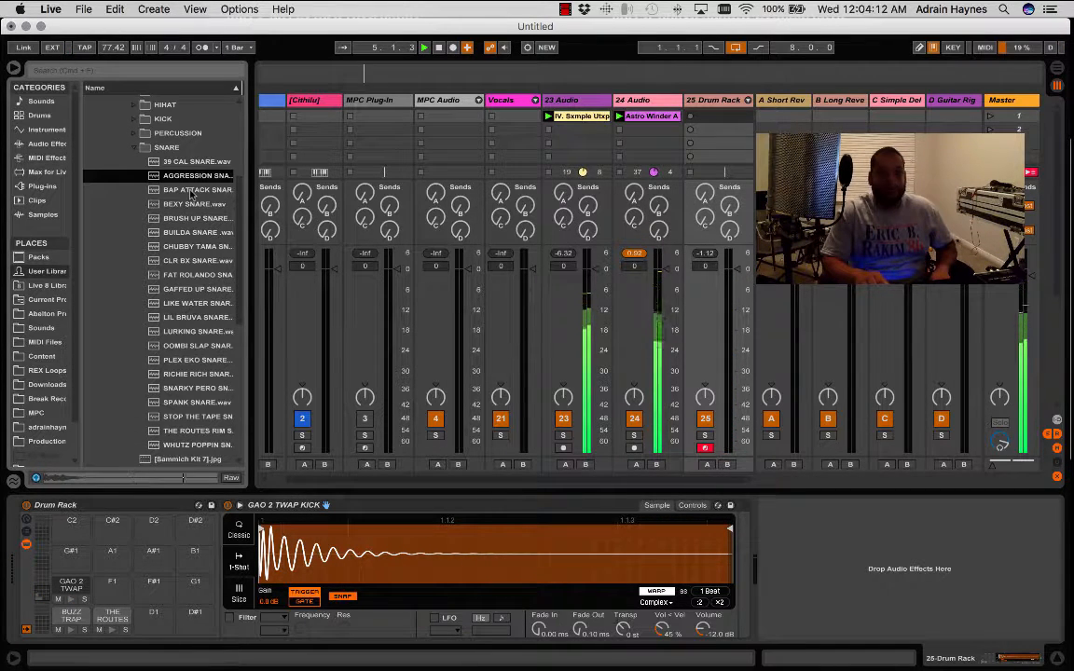
{"action": "left_click", "coordinate": [192, 190]}
{"action": "key", "text": "Down"}
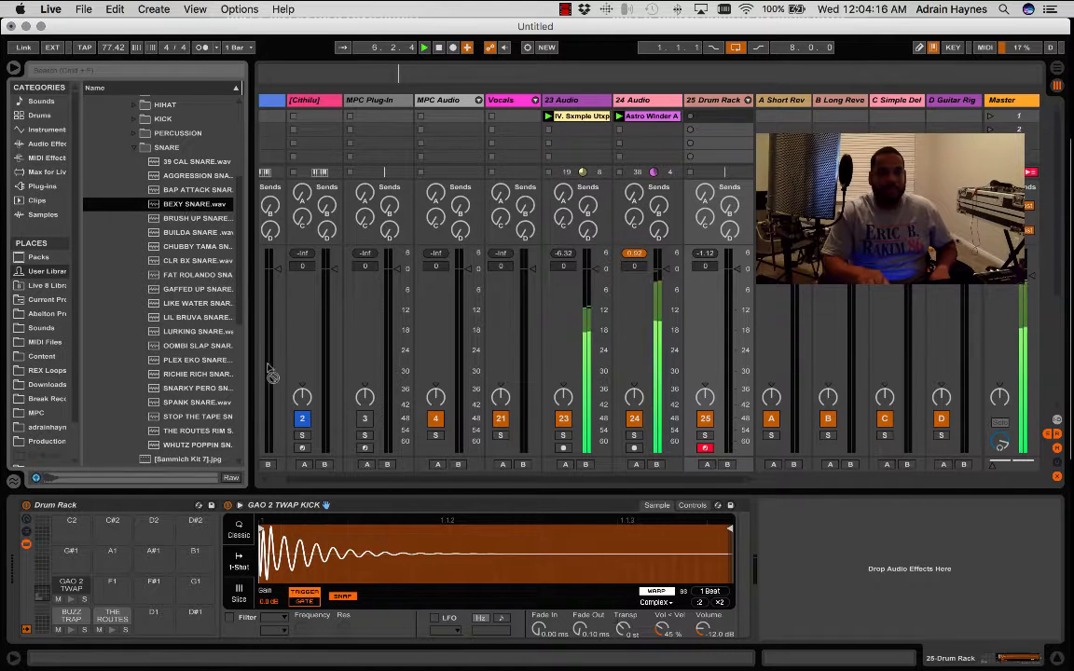
{"action": "left_click_drag", "start_coordinate": [112, 619], "coordinate": [113, 622]}
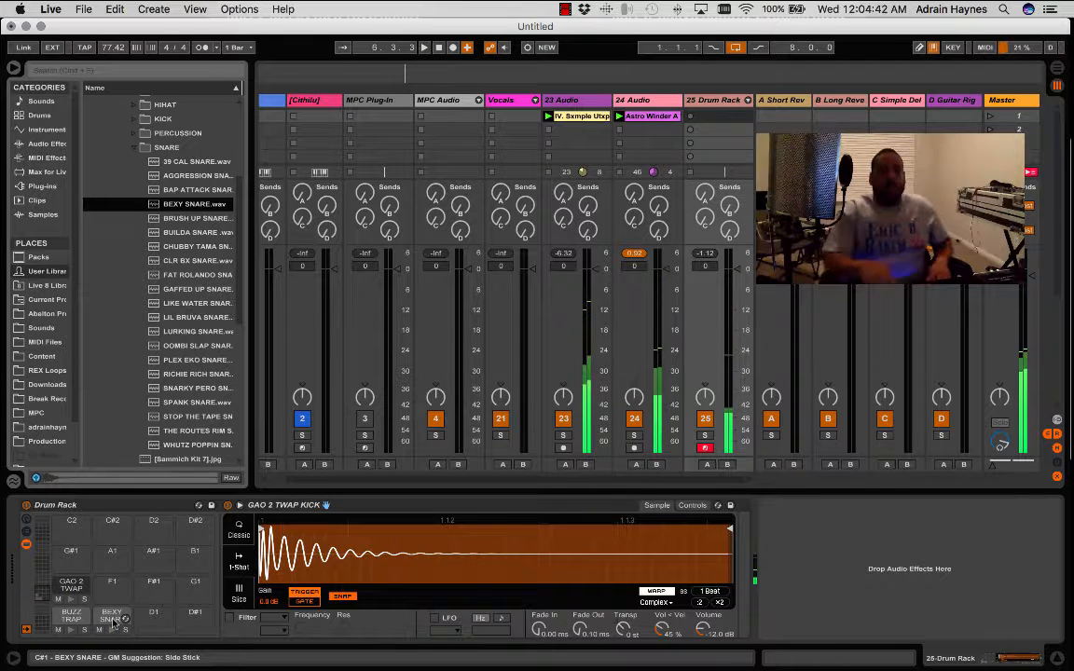
- Set Driver Error Compensation to -8.00 ms in the audio preferences and close them
{"action": "left_click", "coordinate": [44, 9]}
{"action": "left_click", "coordinate": [84, 48]}
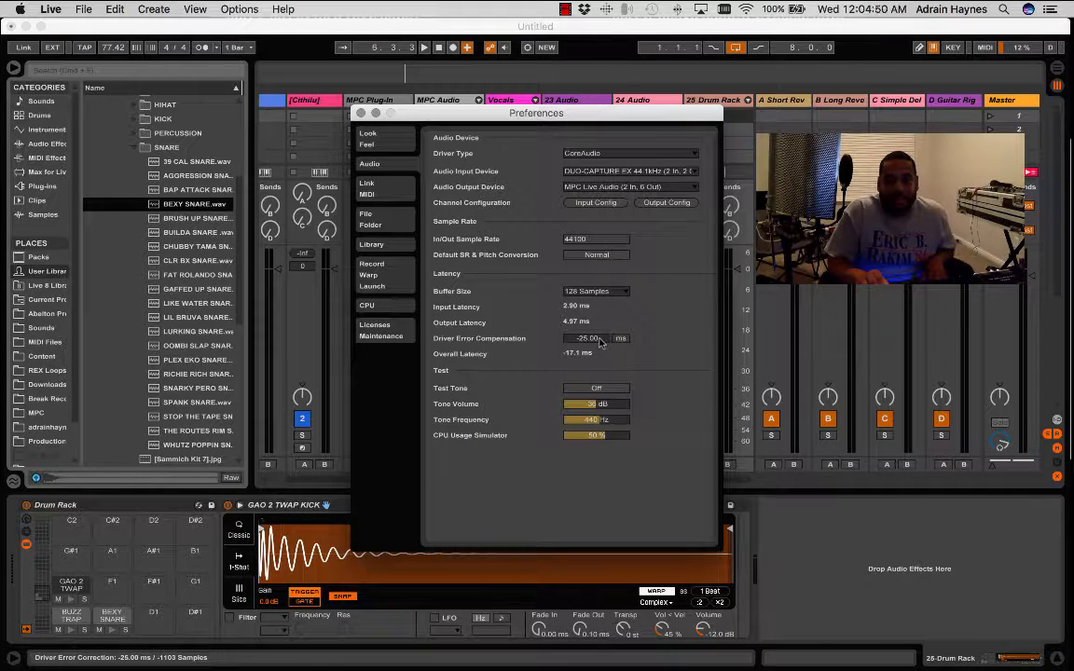
{"action": "mouse_move", "coordinate": [587, 337]}
{"action": "left_mouse_down"}
{"action": "mouse_move", "coordinate": [588, 321]}
{"action": "mouse_move", "coordinate": [587, 343]}
{"action": "left_mouse_up"}
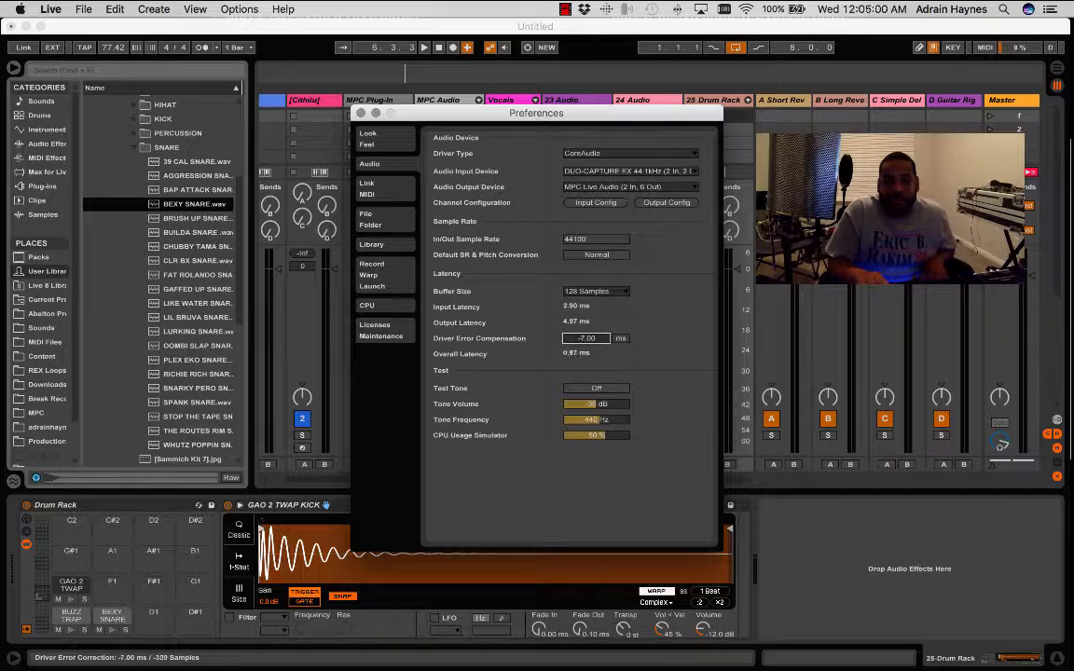
{"action": "left_click_drag", "start_coordinate": [587, 337], "coordinate": [588, 334]}
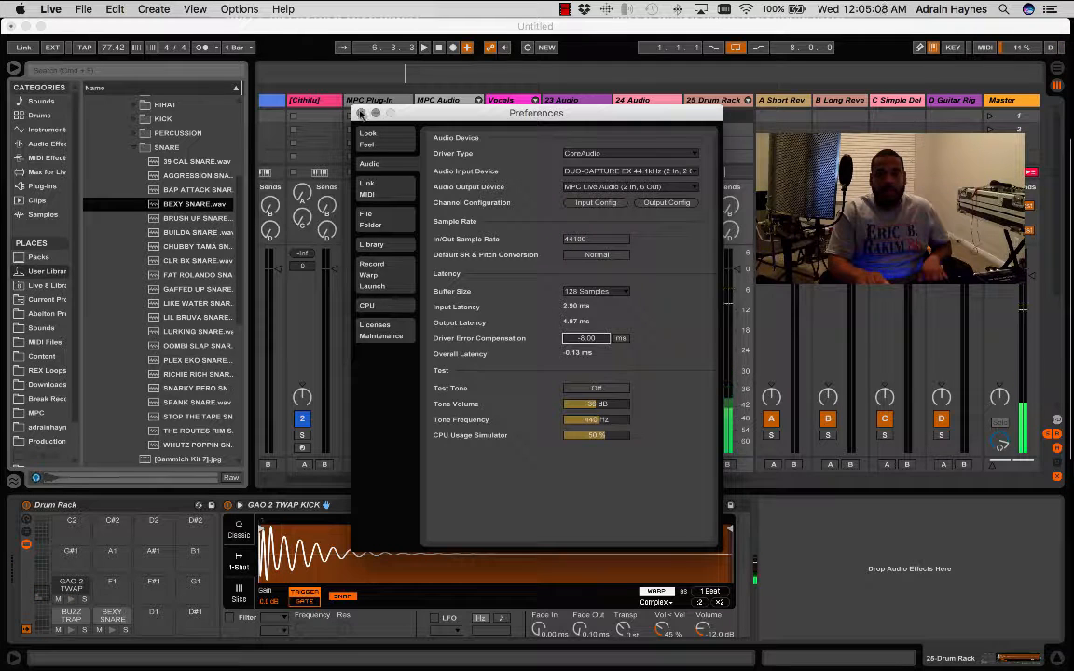
{"action": "left_click", "coordinate": [361, 113]}
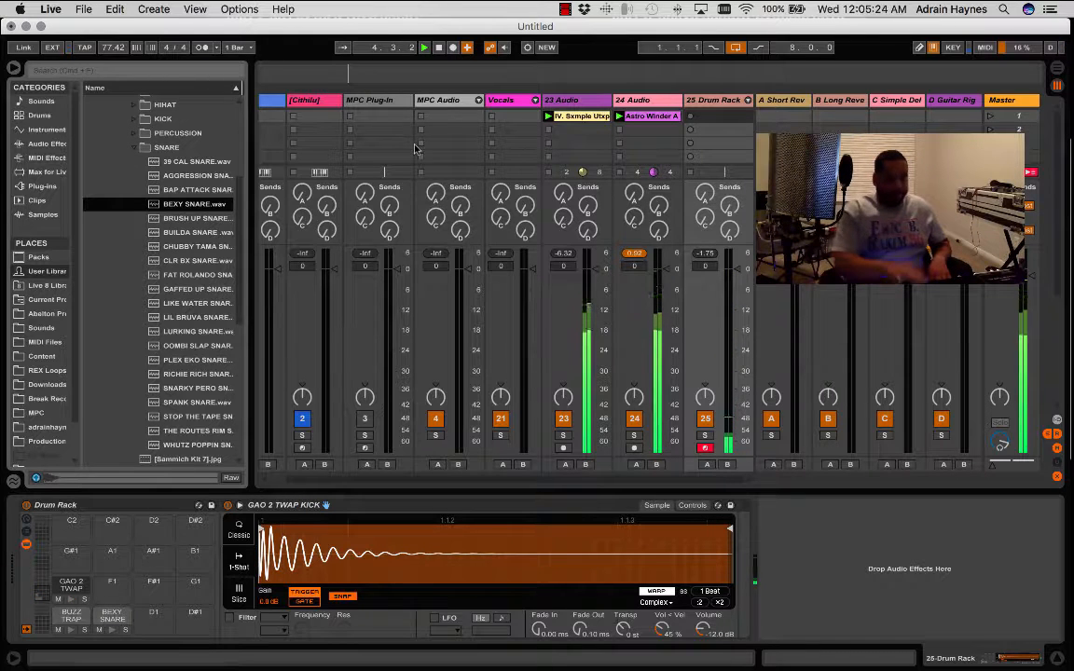
- Record a new drum pattern into the Drum Rack track's first clip slot and play it back from the start with the loops
{"action": "key", "text": "space"}
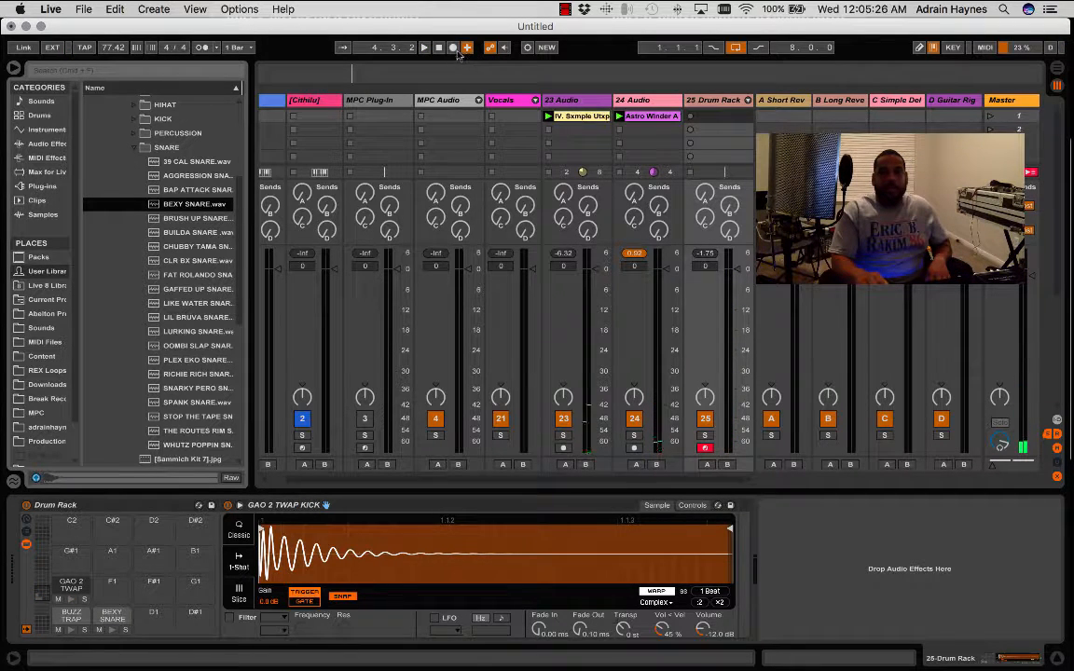
{"action": "left_click", "coordinate": [691, 116]}
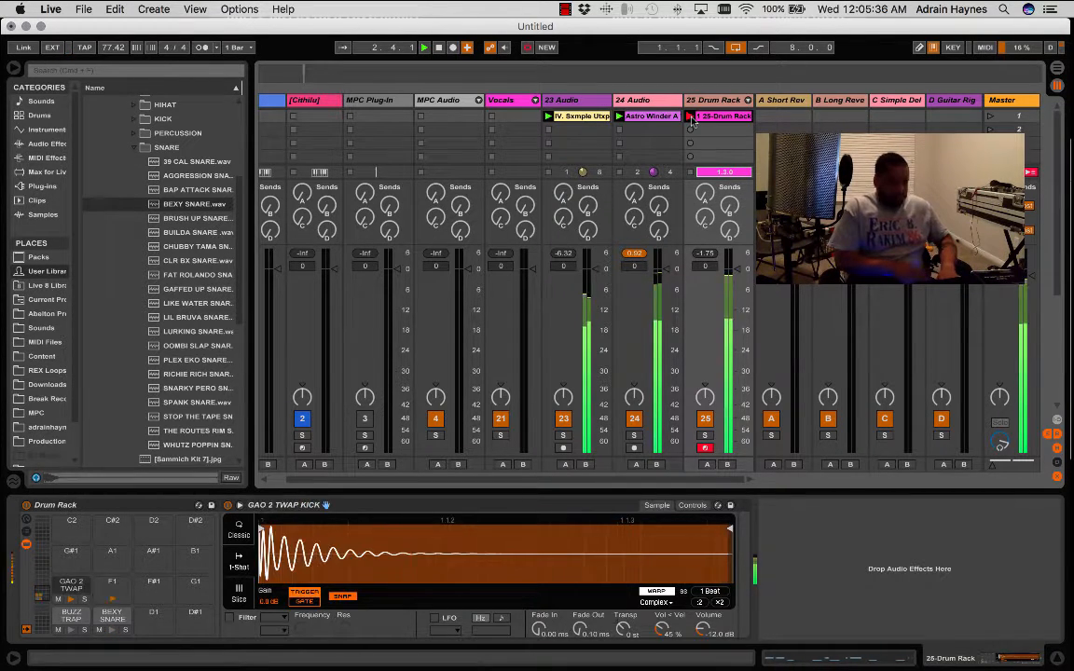
{"action": "key", "text": "space"}
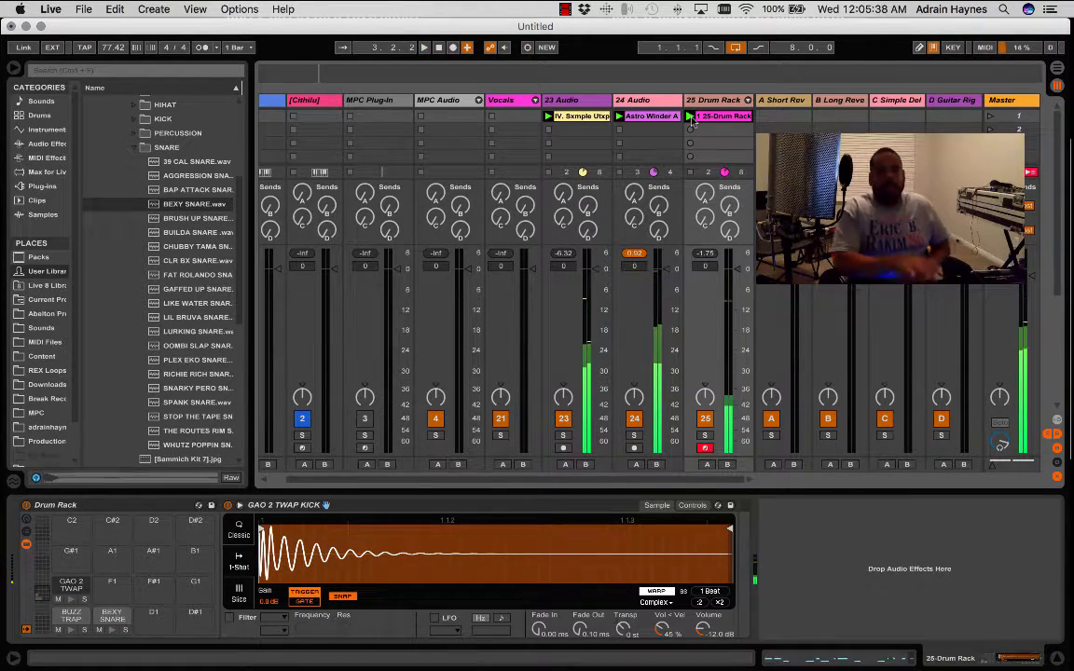
{"action": "key", "text": "space"}
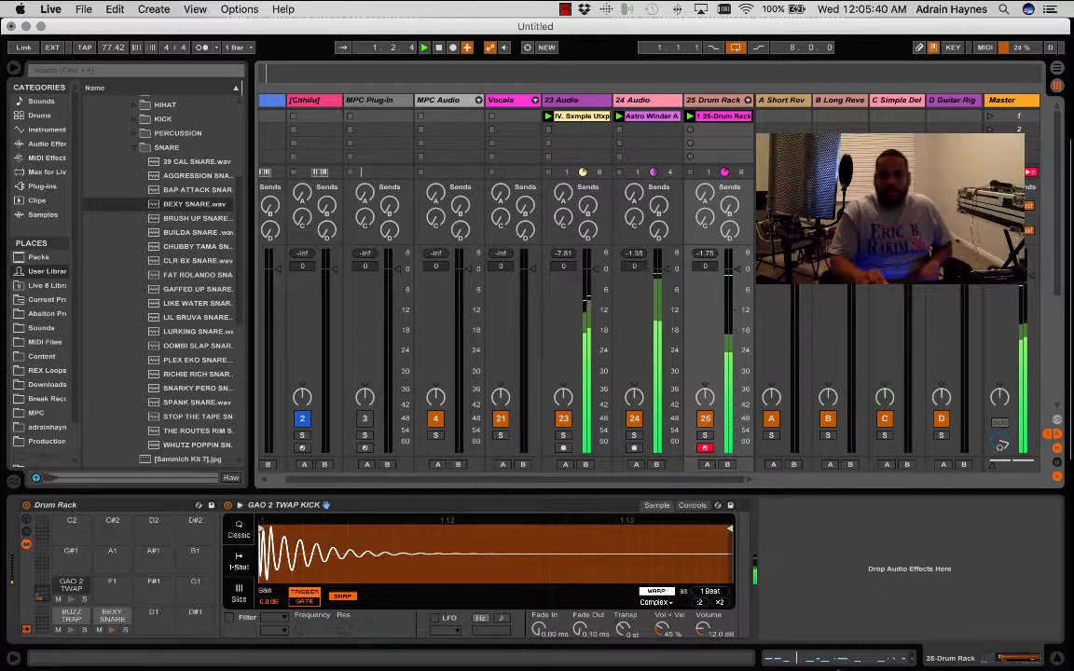
- Quantize all notes in the recorded drum clip and delete the stray kick at 3.1.1 and the stray F1 note
{"action": "left_click", "coordinate": [834, 658]}
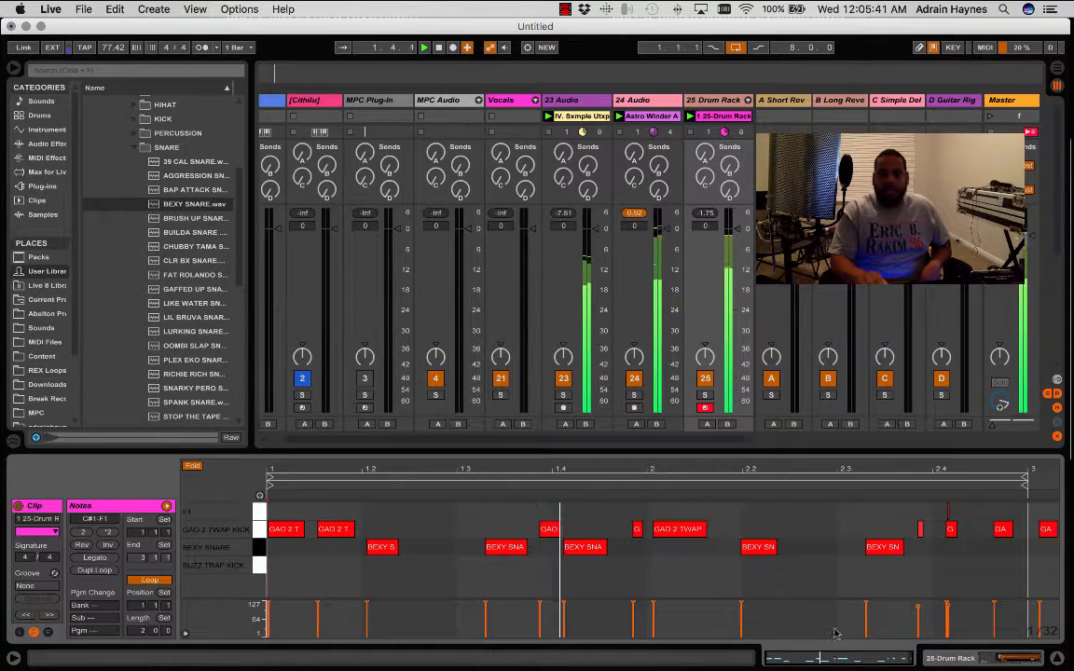
{"action": "right_click", "coordinate": [839, 552]}
{"action": "left_click", "coordinate": [889, 336]}
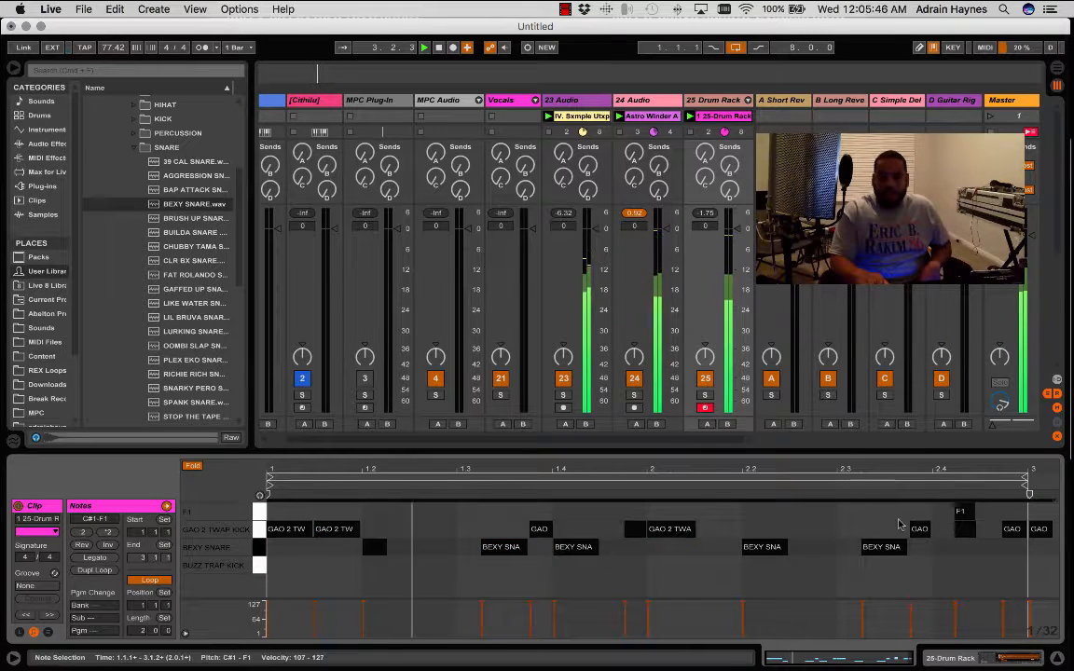
{"action": "double_click", "coordinate": [1043, 532]}
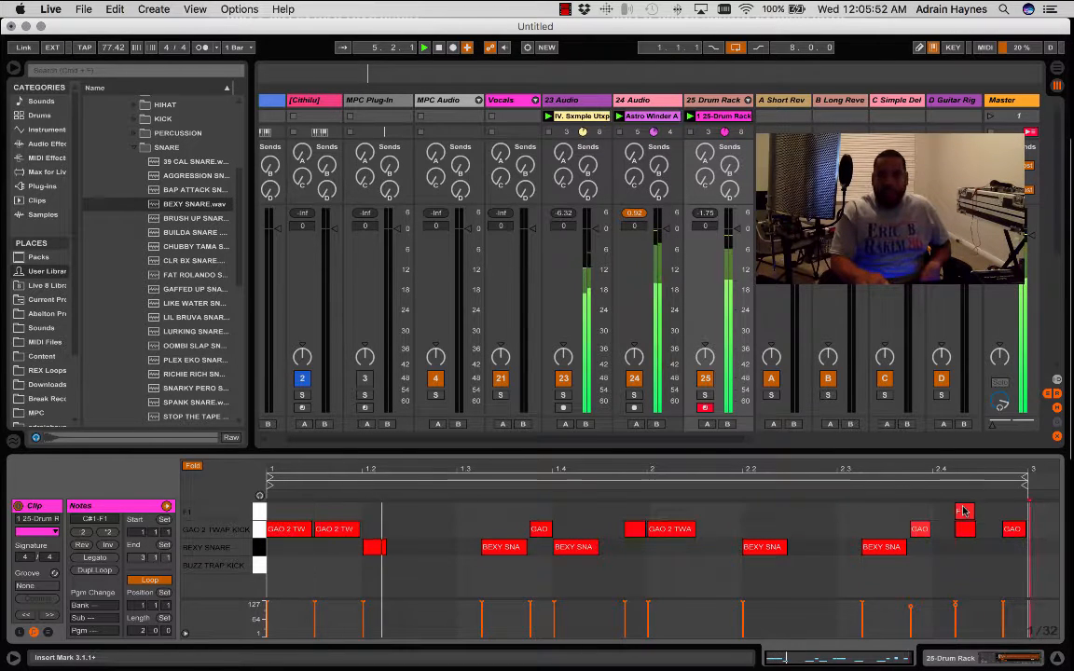
{"action": "double_click", "coordinate": [961, 512]}
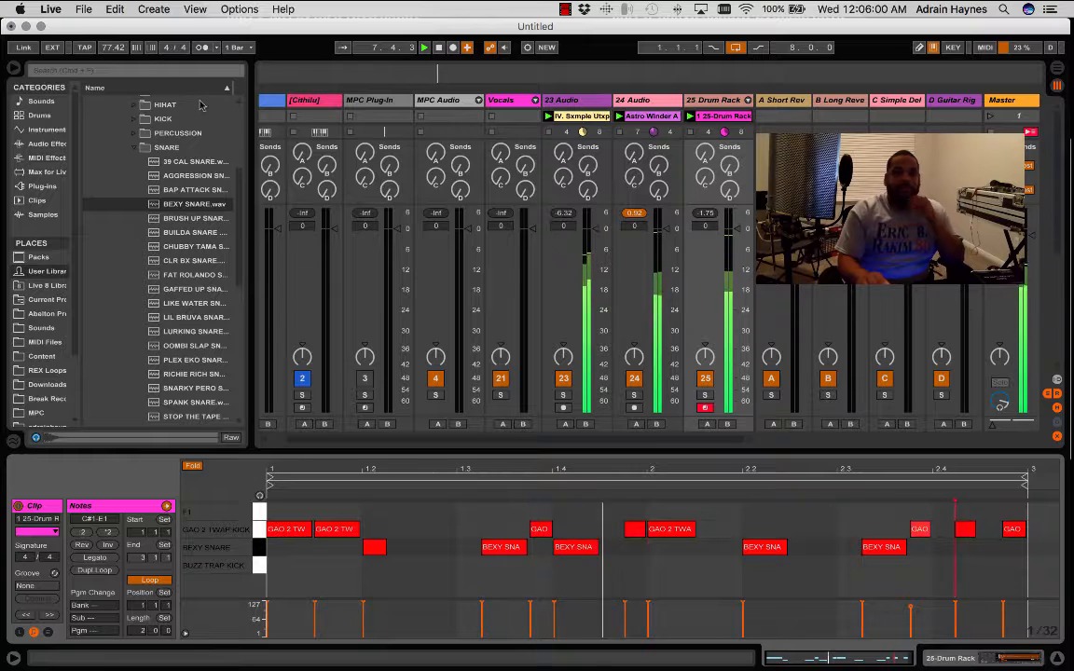
- Raise the song tempo to 84.00 BPM and restart playback
{"action": "key", "text": "space"}
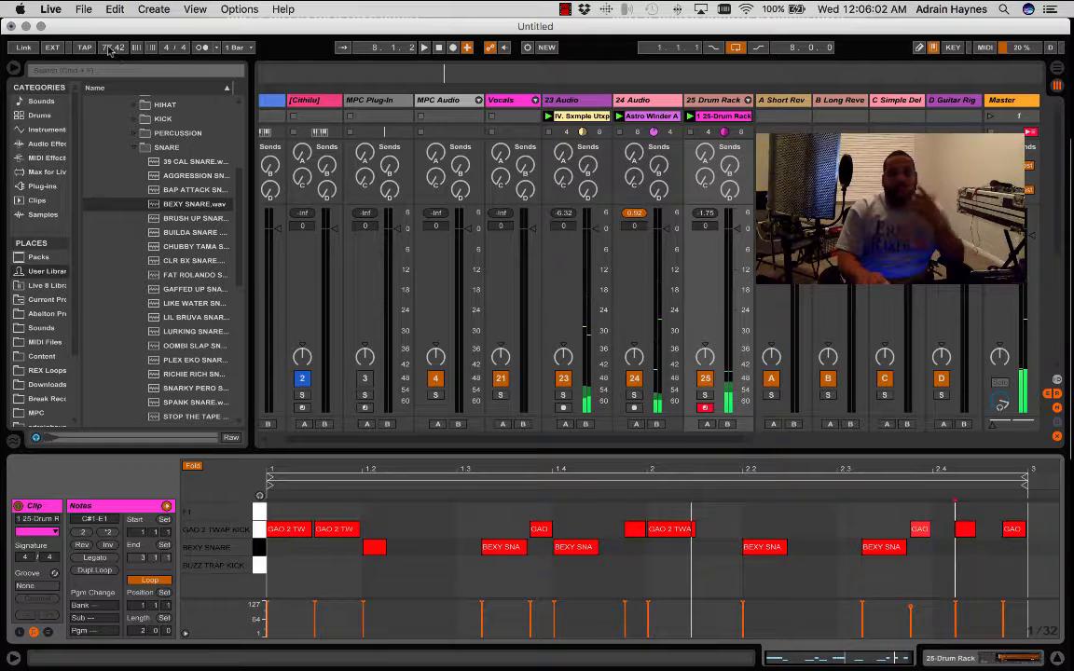
{"action": "left_click_drag", "start_coordinate": [109, 48], "coordinate": [109, 39]}
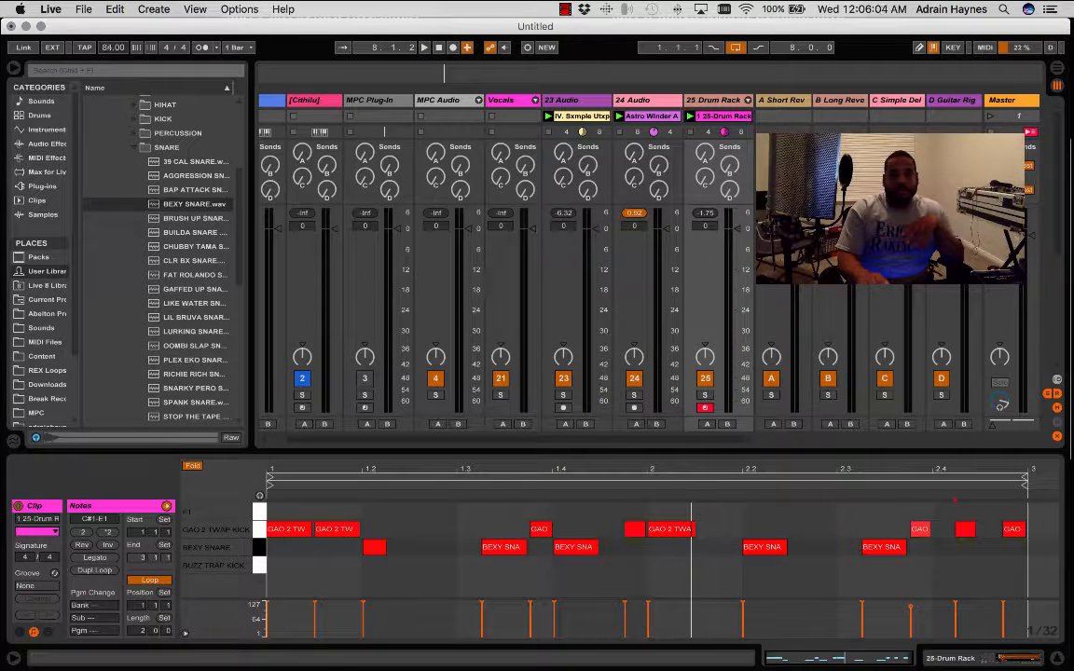
{"action": "key", "text": "space"}
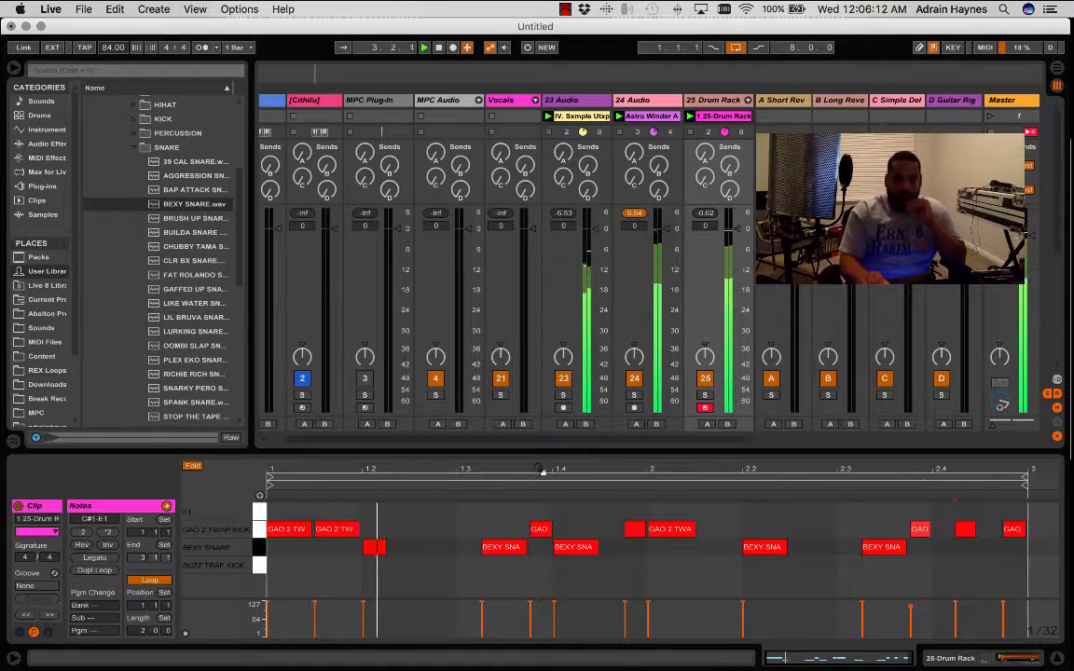
- Add two short, separated 1/128 BEXY SNARE notes beneath the kick at 1.3.4, removing the extra note between them
{"action": "left_click_drag", "start_coordinate": [557, 470], "coordinate": [558, 540]}
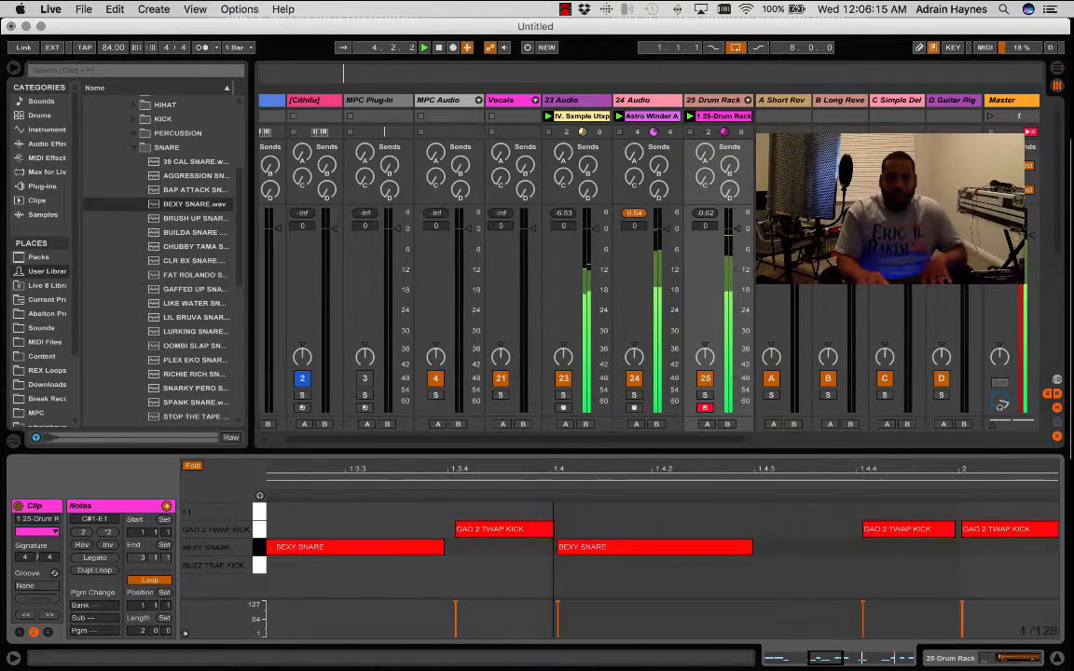
{"action": "double_click", "coordinate": [491, 548]}
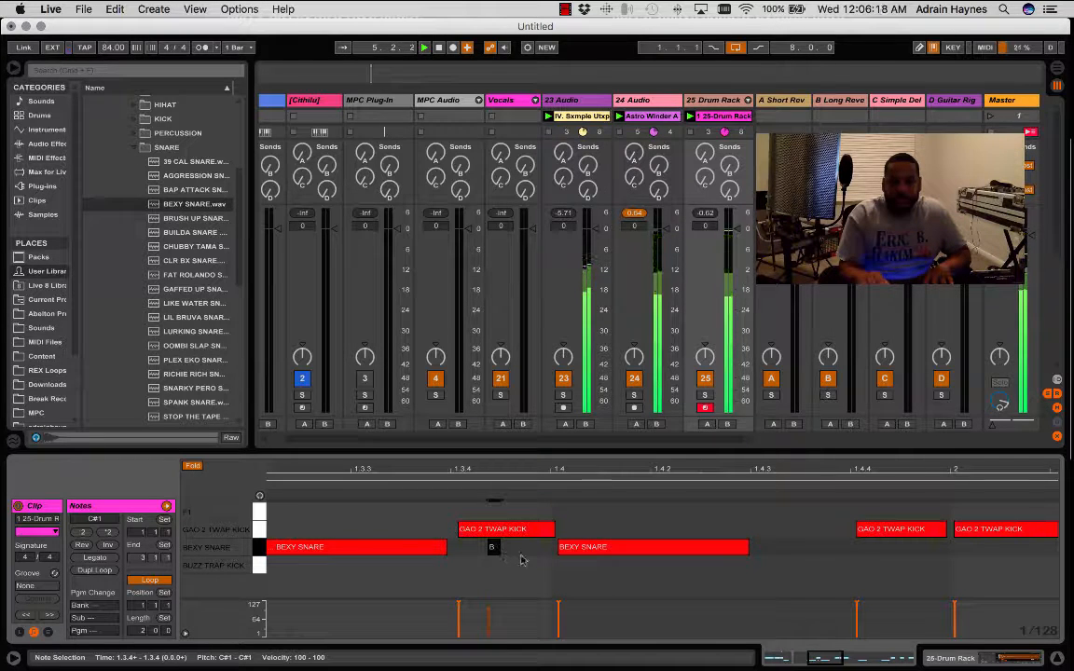
{"action": "double_click", "coordinate": [517, 548]}
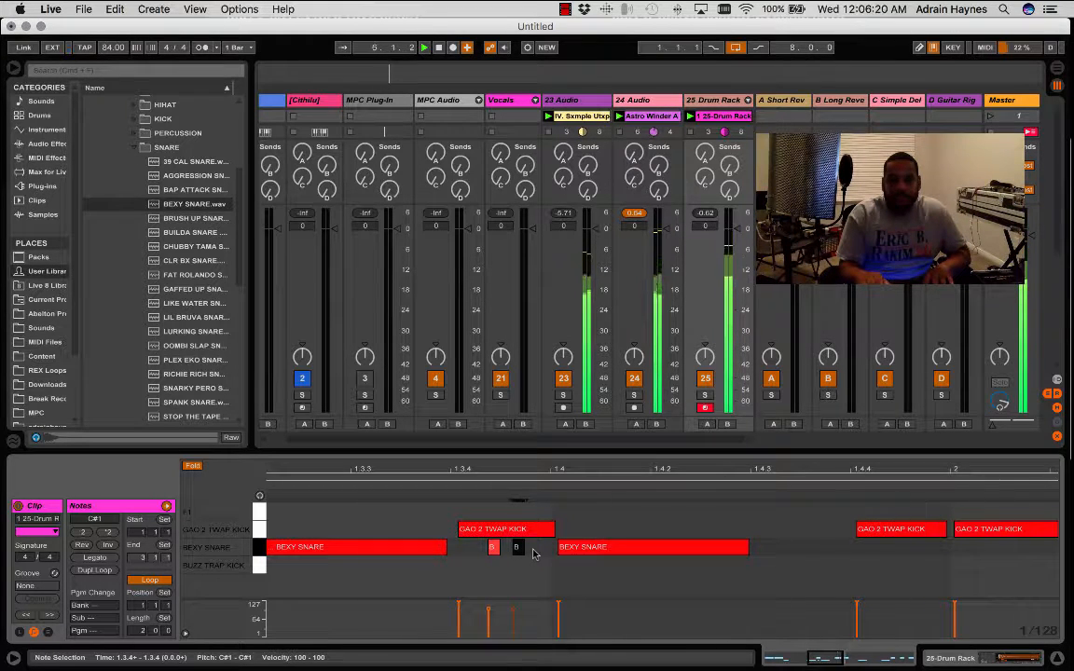
{"action": "double_click", "coordinate": [524, 548]}
{"action": "left_click_drag", "start_coordinate": [522, 550], "coordinate": [524, 551]}
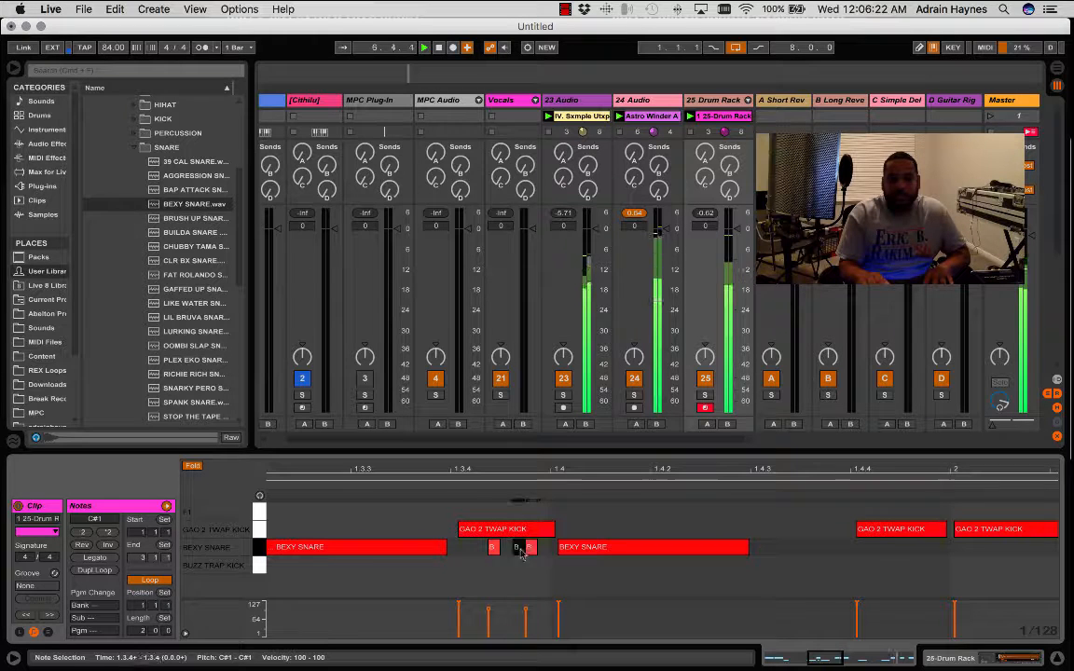
{"action": "left_click", "coordinate": [513, 575]}
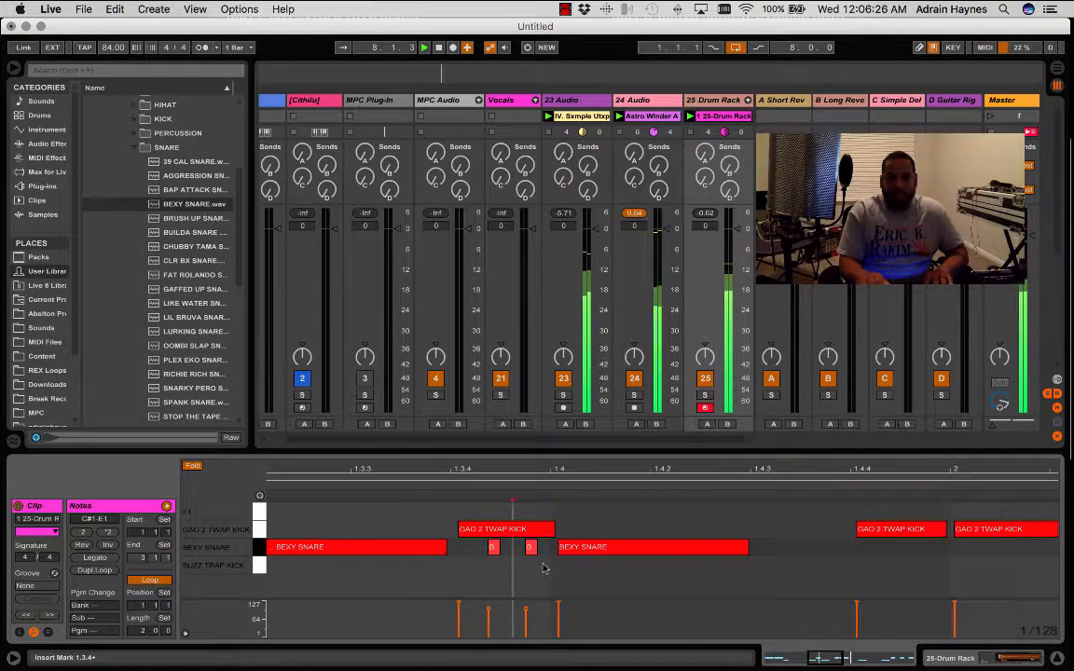
- Move the late BEXY SNARE onto 1.4.1 and rearrange the short snares into a four-note 1/128 roll directly before it
{"action": "left_click", "coordinate": [571, 558]}
{"action": "left_click_drag", "start_coordinate": [570, 557], "coordinate": [563, 558]}
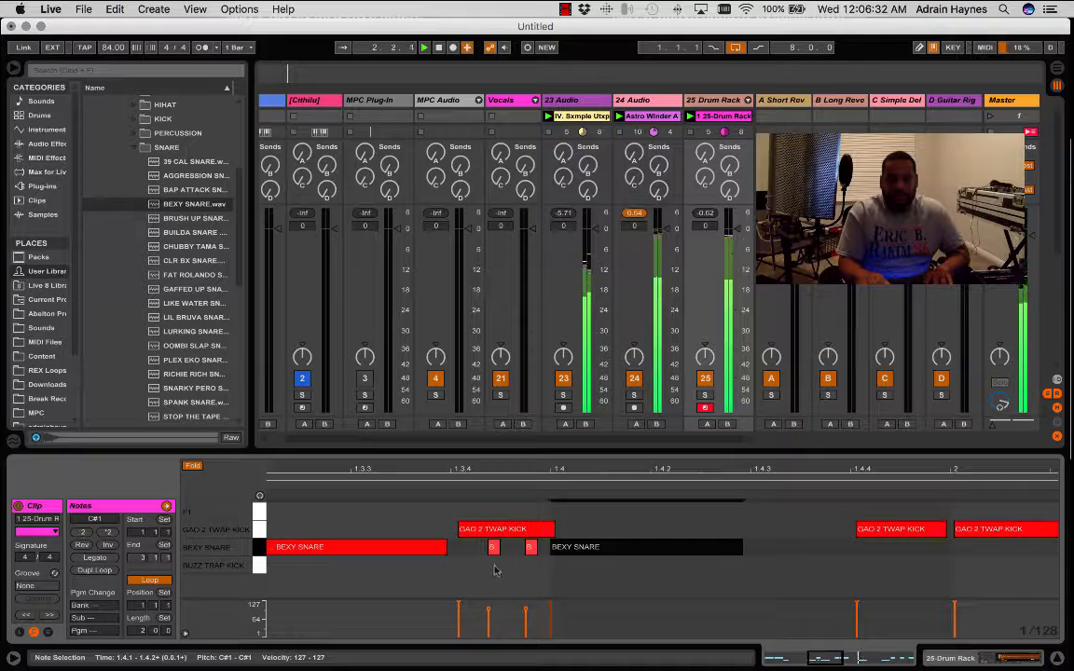
{"action": "double_click", "coordinate": [542, 552]}
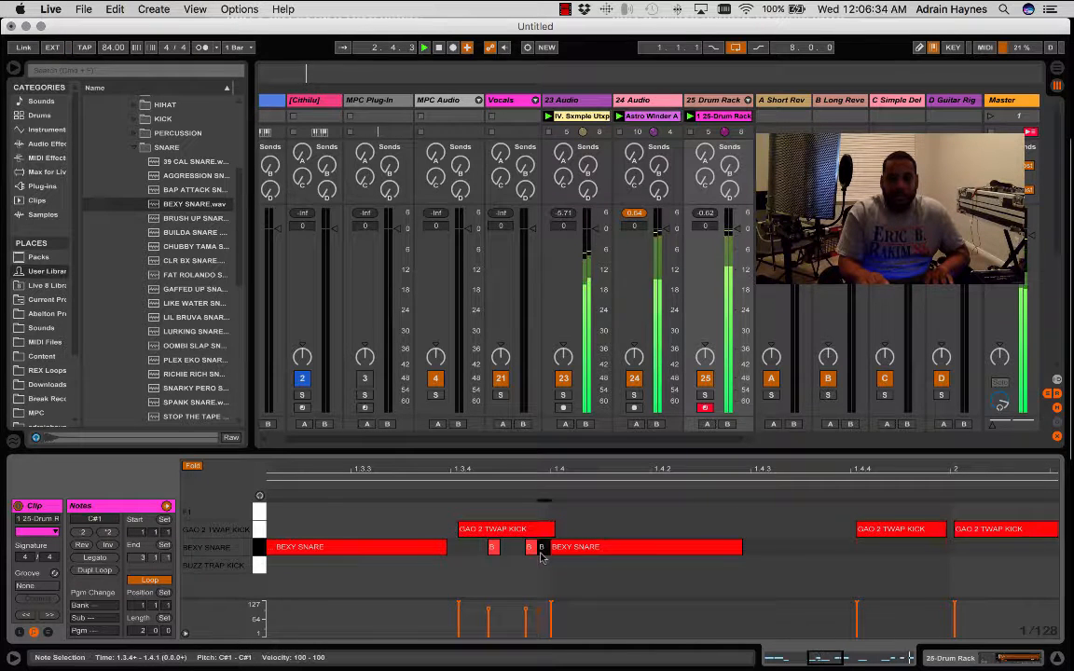
{"action": "left_click_drag", "start_coordinate": [526, 611], "coordinate": [526, 614]}
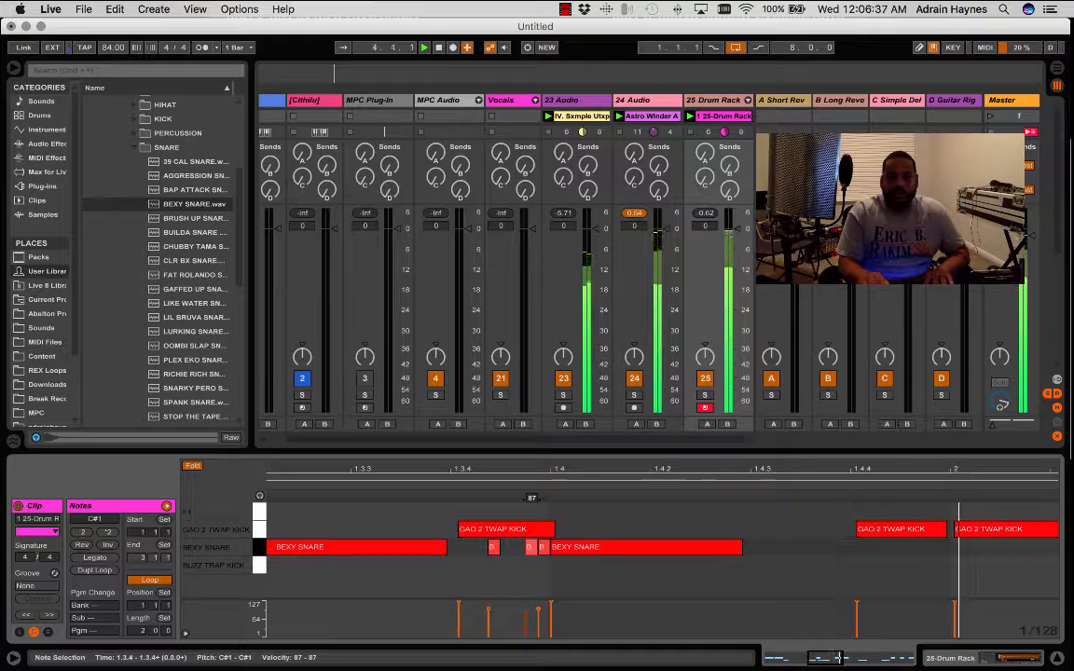
{"action": "double_click", "coordinate": [506, 551]}
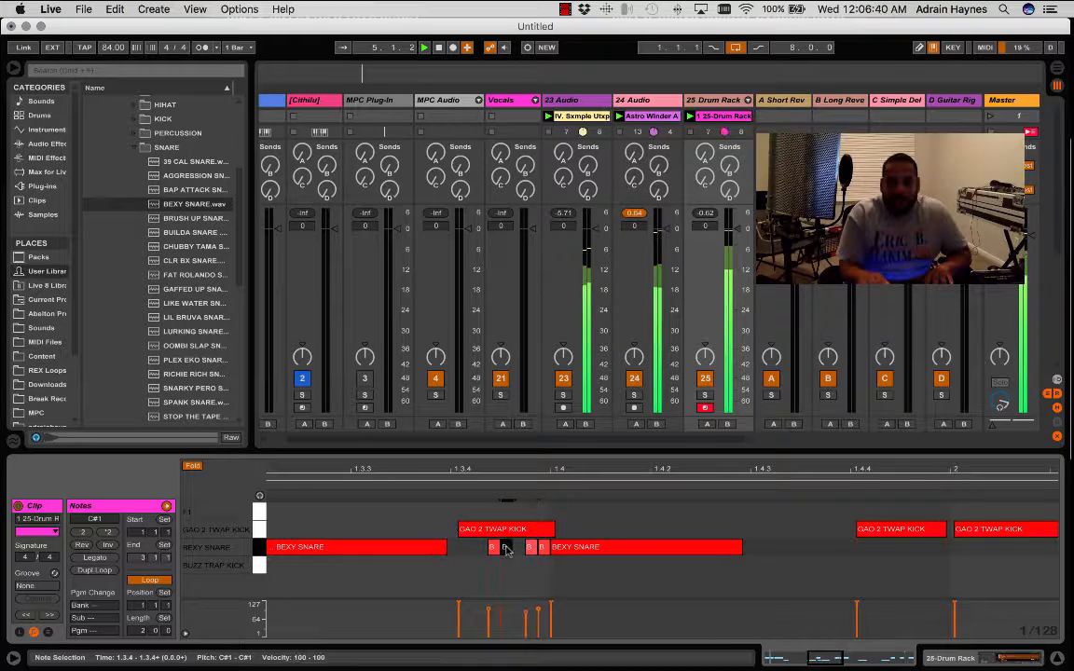
{"action": "double_click", "coordinate": [493, 552]}
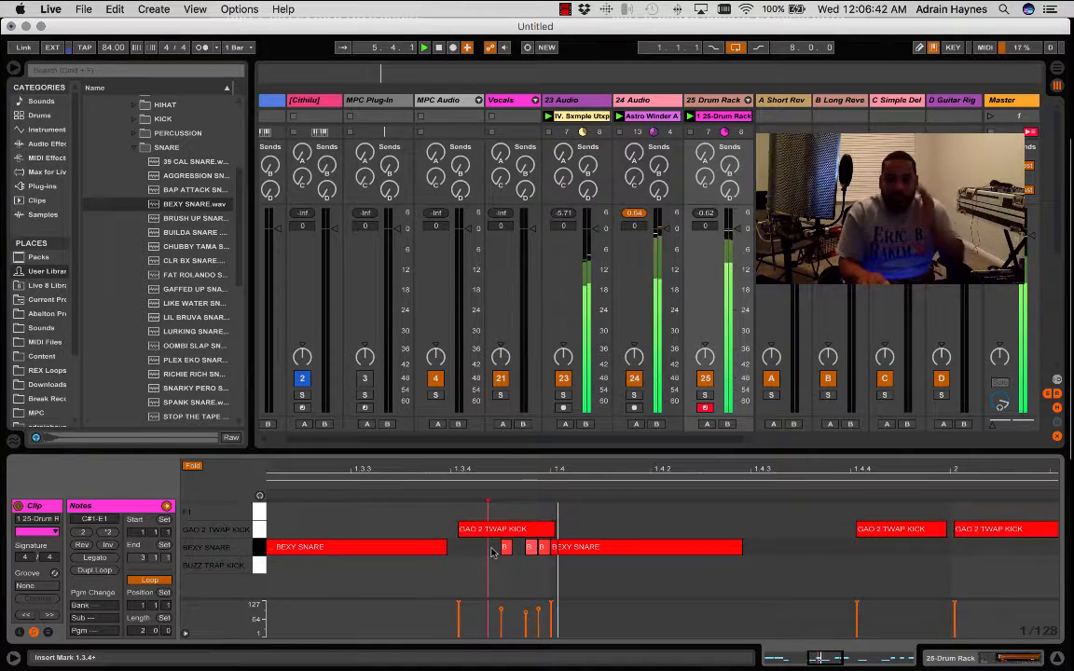
{"action": "double_click", "coordinate": [518, 551]}
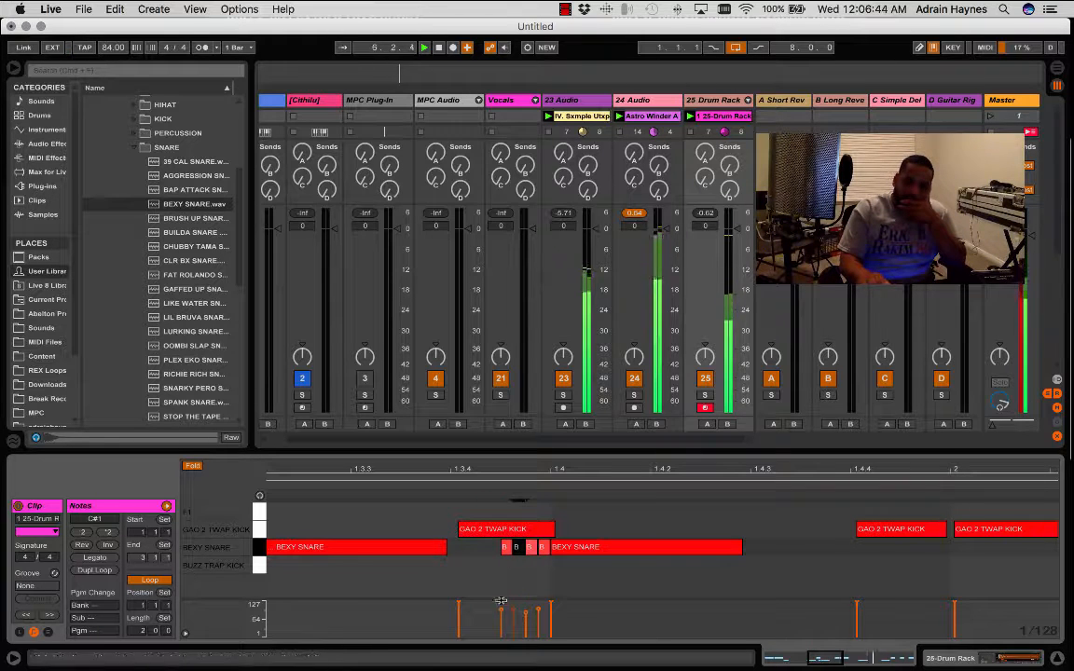
- Lower the velocities of the four snare-roll notes before 1.4, setting the third note to 53
{"action": "mouse_move", "coordinate": [502, 609]}
{"action": "left_mouse_down"}
{"action": "mouse_move", "coordinate": [502, 629]}
{"action": "mouse_move", "coordinate": [513, 622]}
{"action": "mouse_move", "coordinate": [502, 617]}
{"action": "left_mouse_up"}
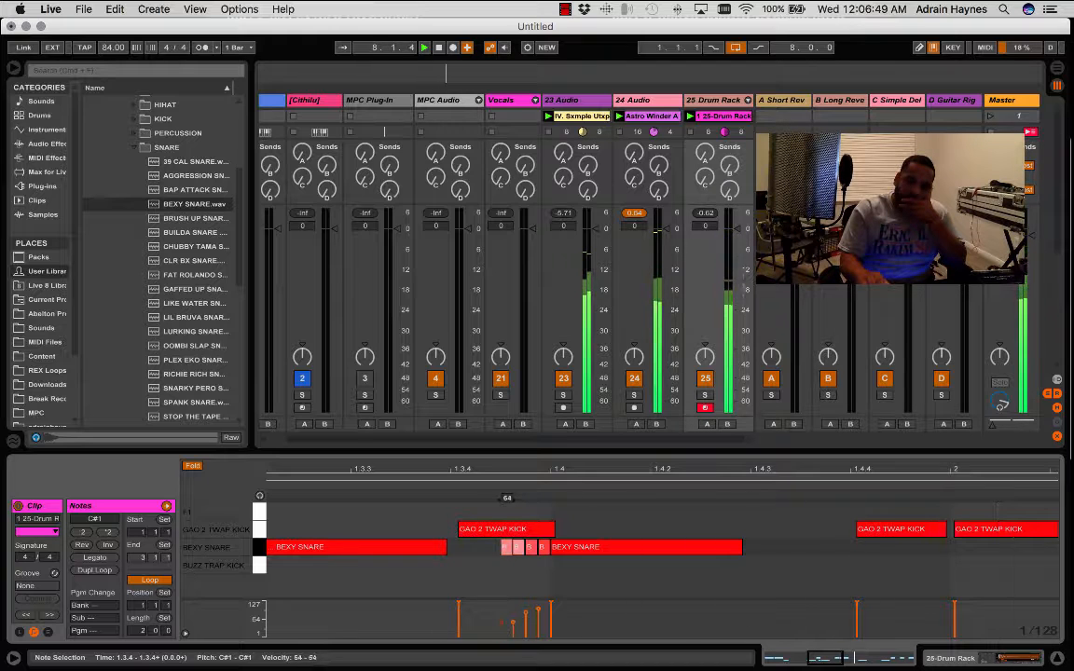
{"action": "left_click", "coordinate": [540, 614]}
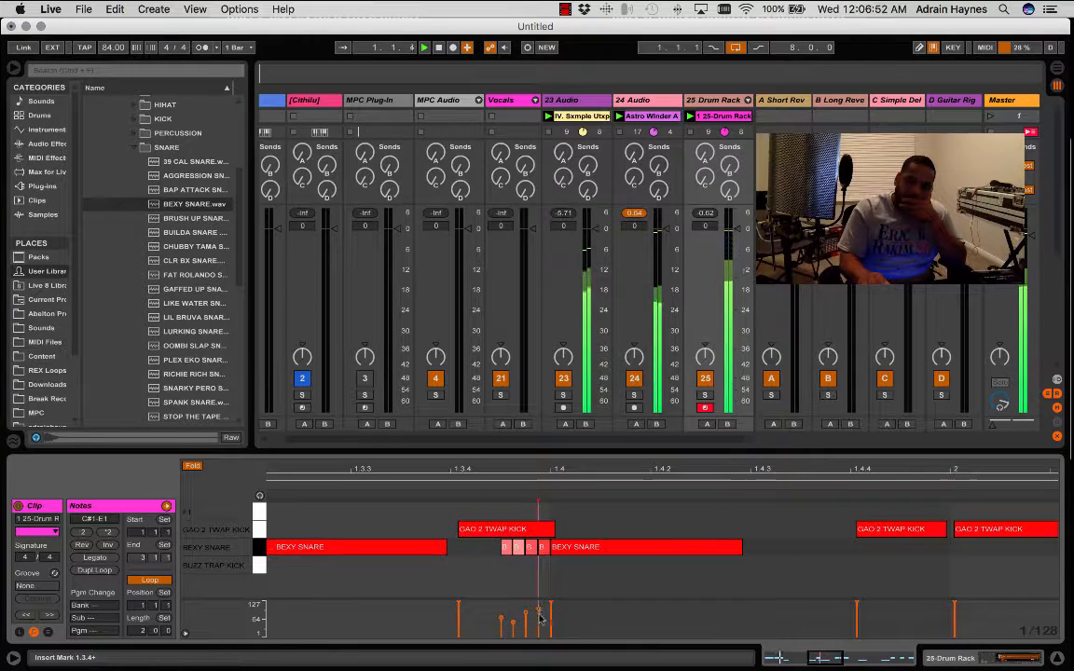
{"action": "left_click", "coordinate": [542, 615]}
{"action": "left_click_drag", "start_coordinate": [539, 609], "coordinate": [527, 623]}
{"action": "left_click", "coordinate": [525, 616]}
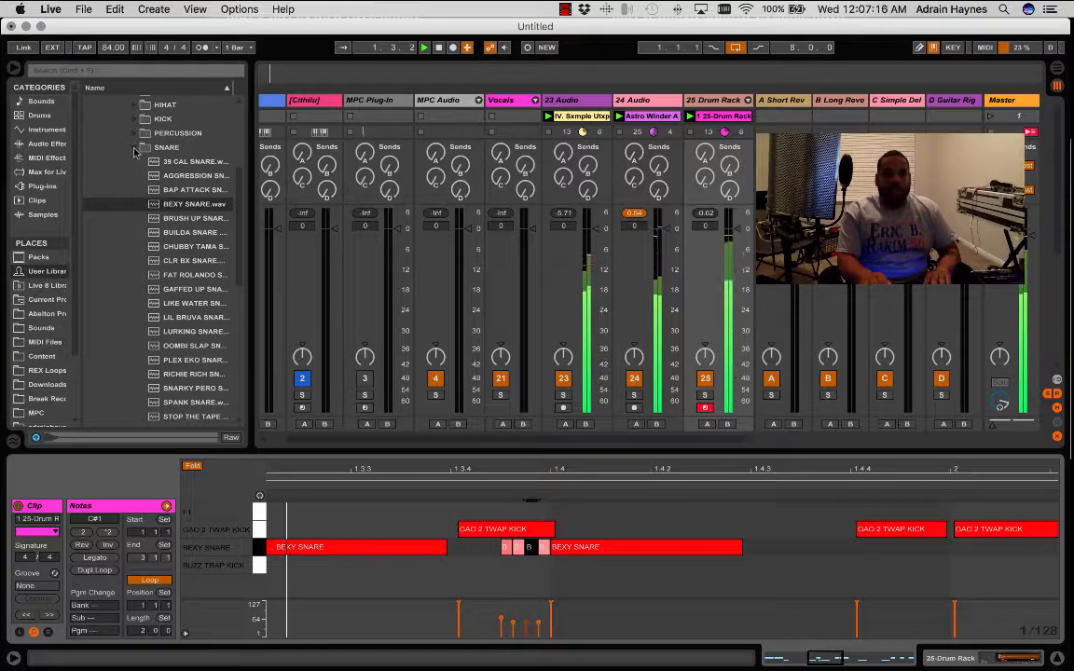
- Switch the browser from the SNARE folder to HIHAT and bring the Drum Rack's pads back into view
{"action": "left_click", "coordinate": [135, 105]}
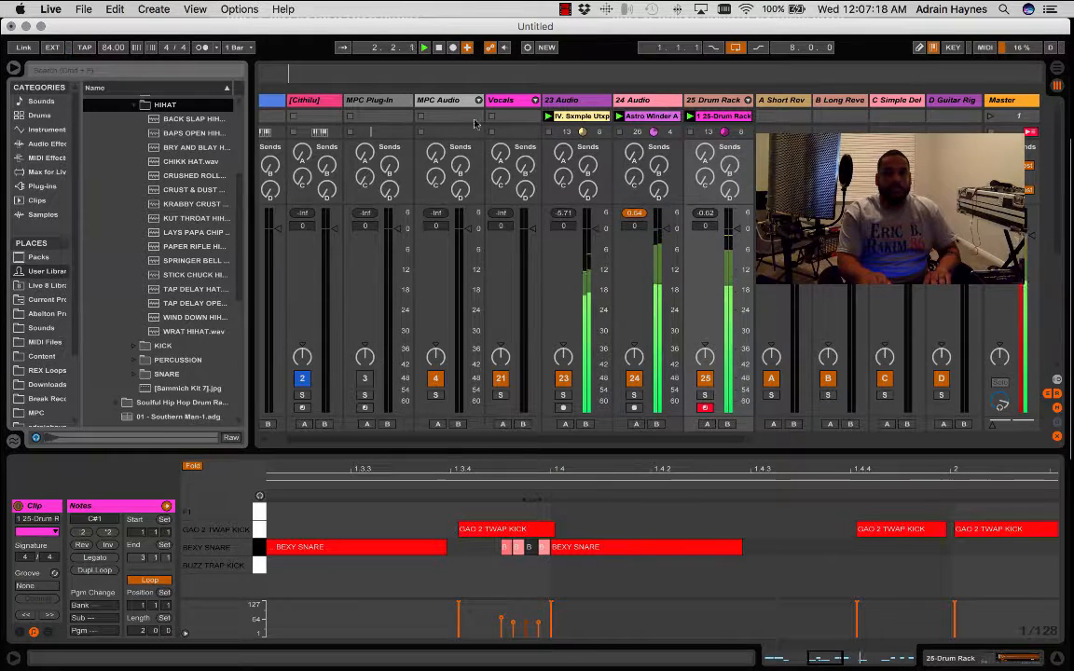
{"action": "left_click", "coordinate": [724, 100]}
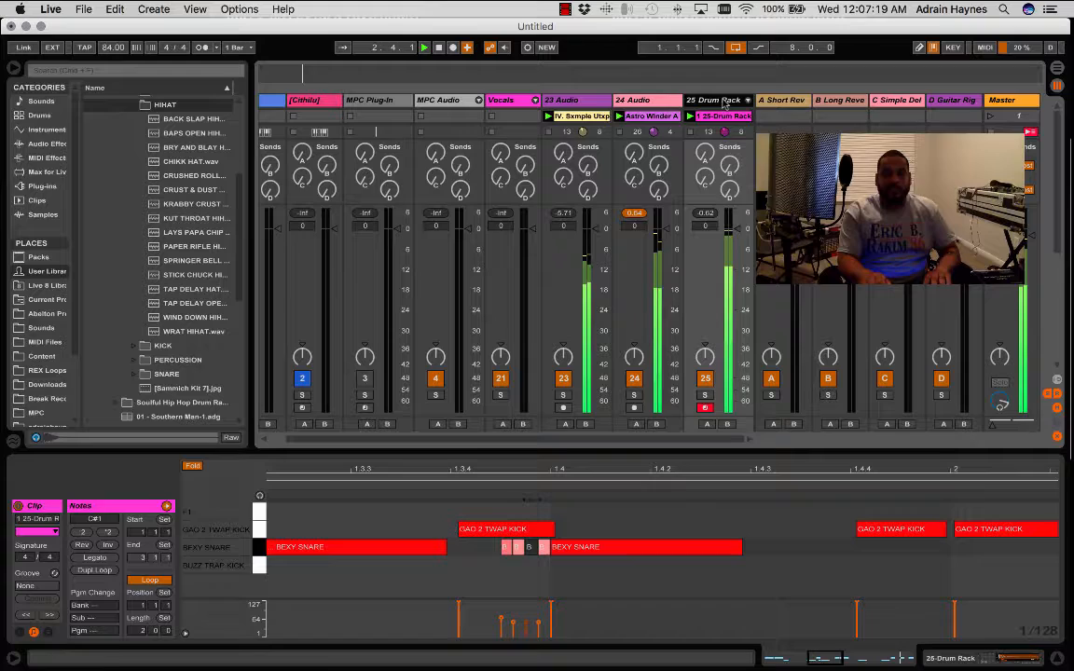
{"action": "left_click", "coordinate": [959, 658]}
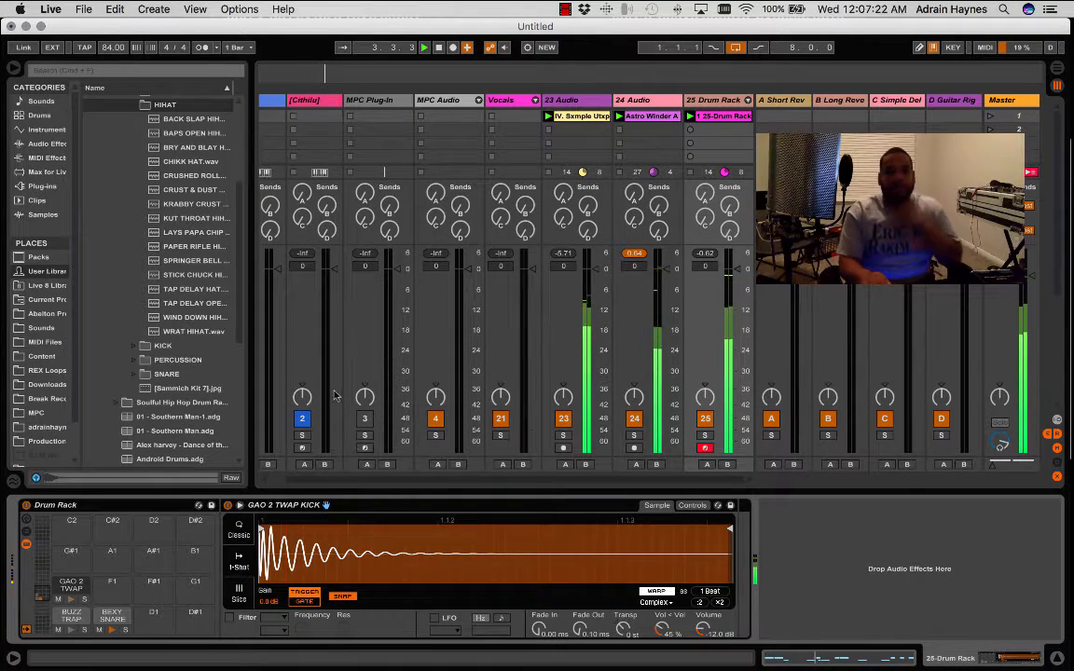
- Preview the hi-hat samples in order from CRUSHED ROLL to SPRINGER BELL, with and without the loops, and restart playback
{"action": "left_click", "coordinate": [196, 178]}
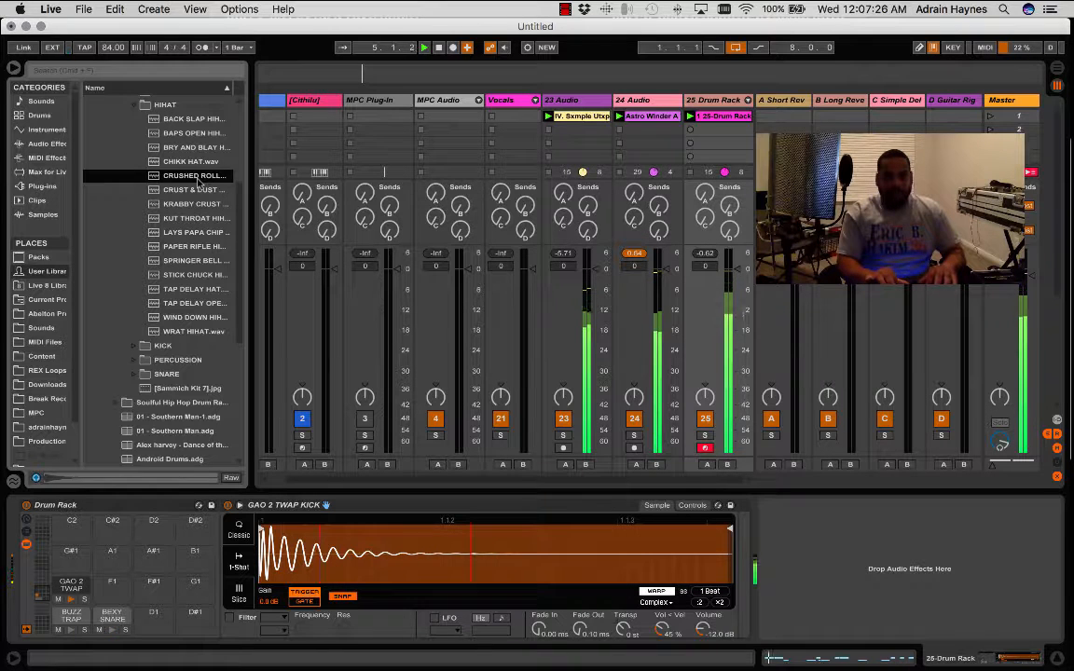
{"action": "key", "text": "Down"}
{"action": "key", "text": "Down"}
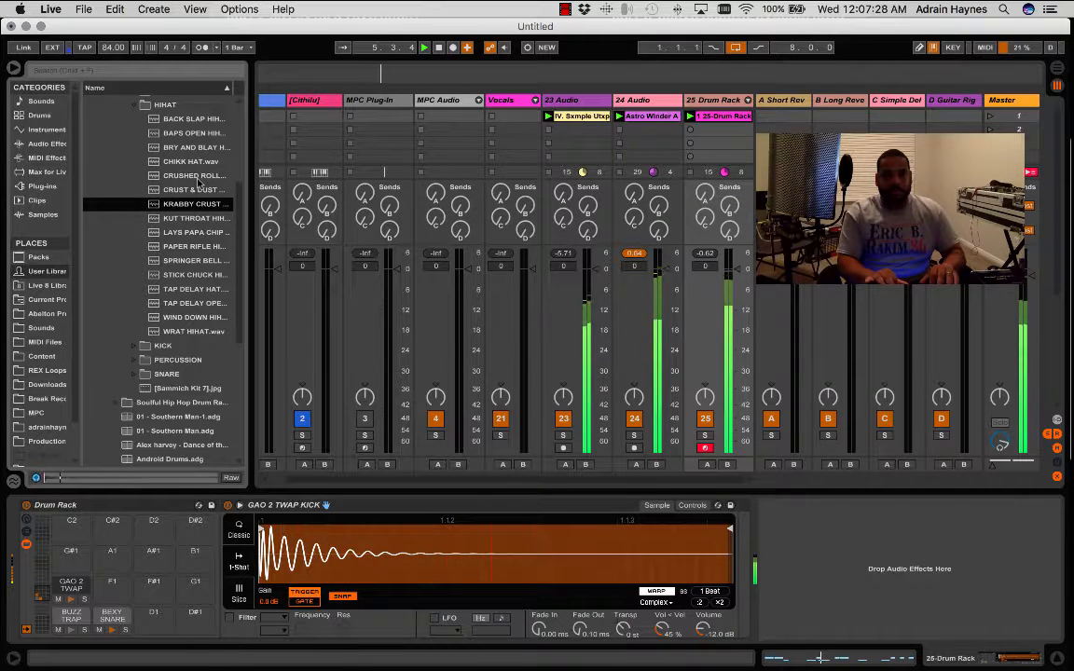
{"action": "key", "text": "Down"}
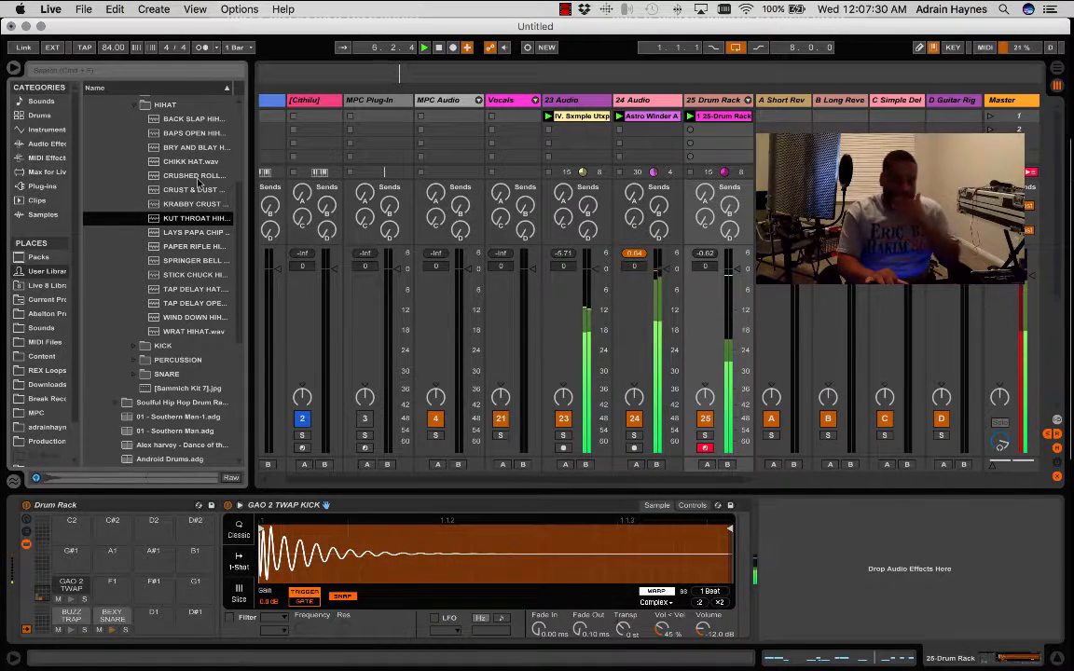
{"action": "key", "text": "Down"}
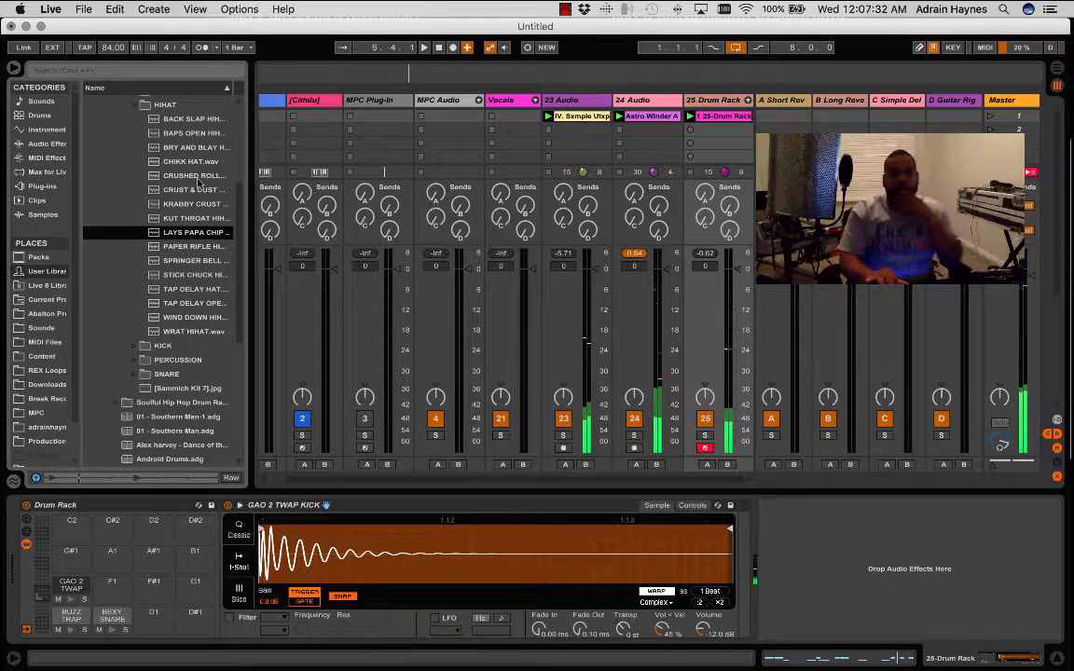
{"action": "key", "text": "Down"}
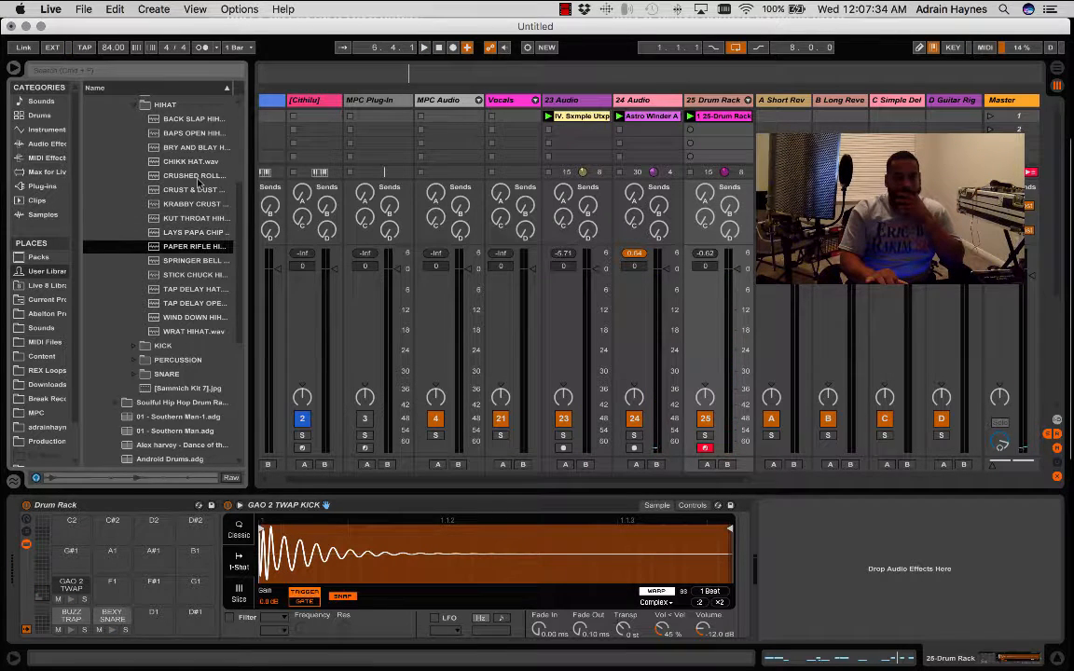
{"action": "key", "text": "Down"}
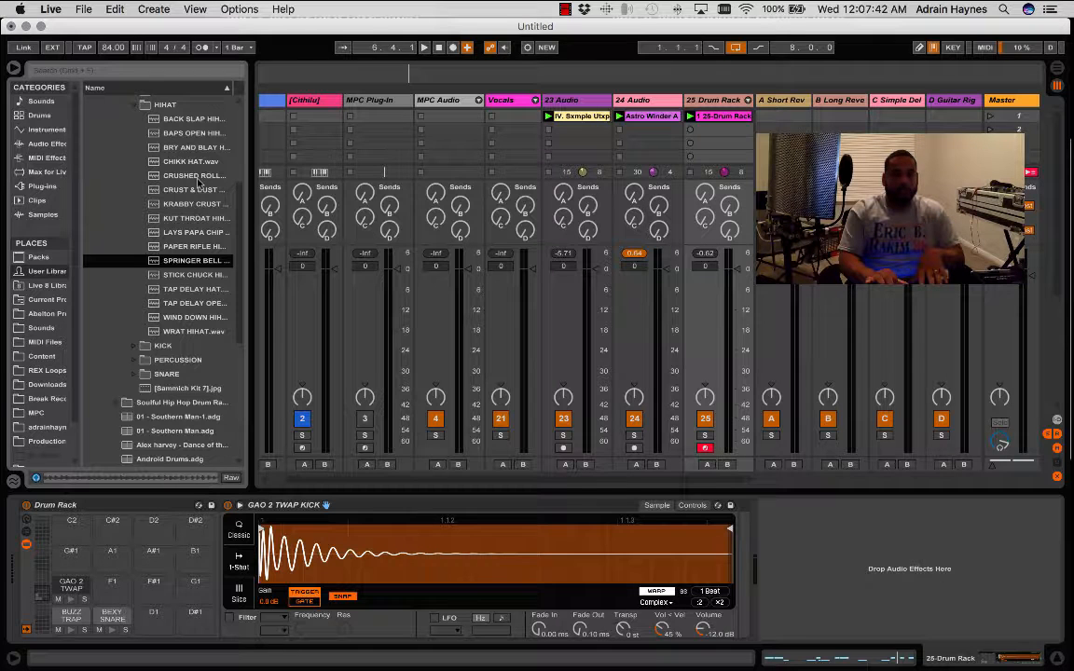
{"action": "key", "text": "space"}
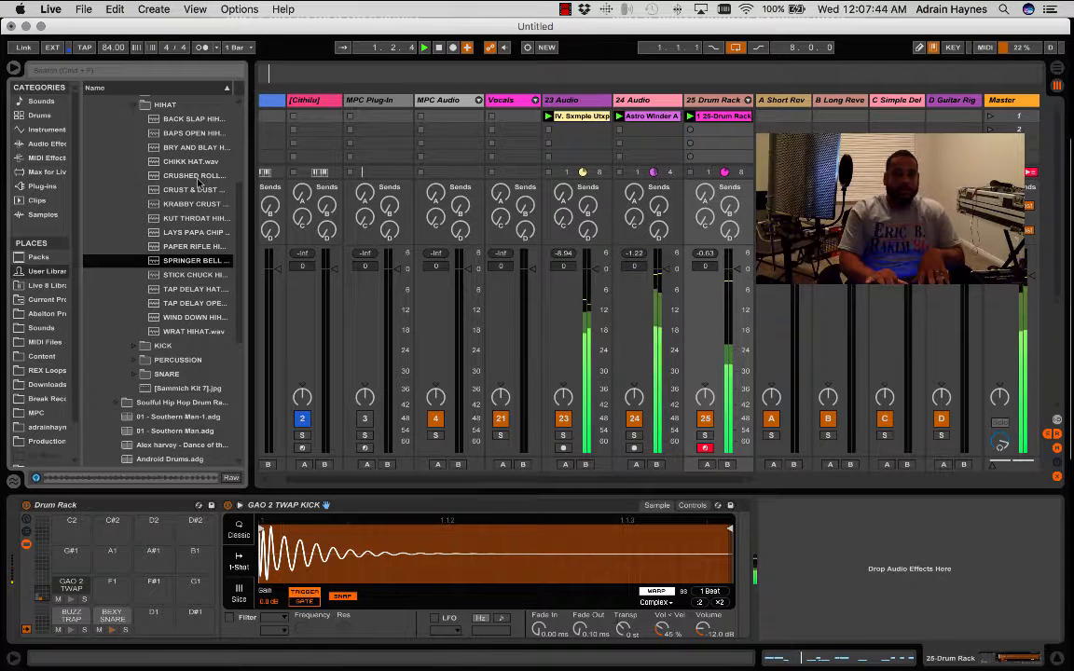
- Preview the remaining hi-hat samples in order from STICK CHUCK to WRAT HIHAT over the playing loops
{"action": "left_click", "coordinate": [191, 275]}
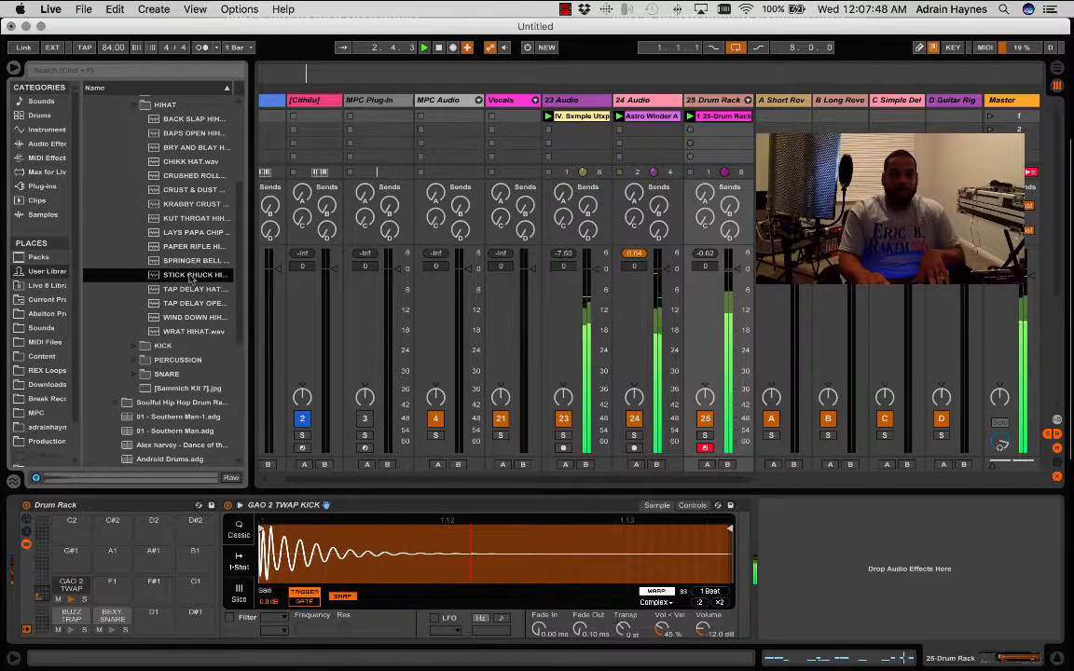
{"action": "left_click", "coordinate": [192, 289]}
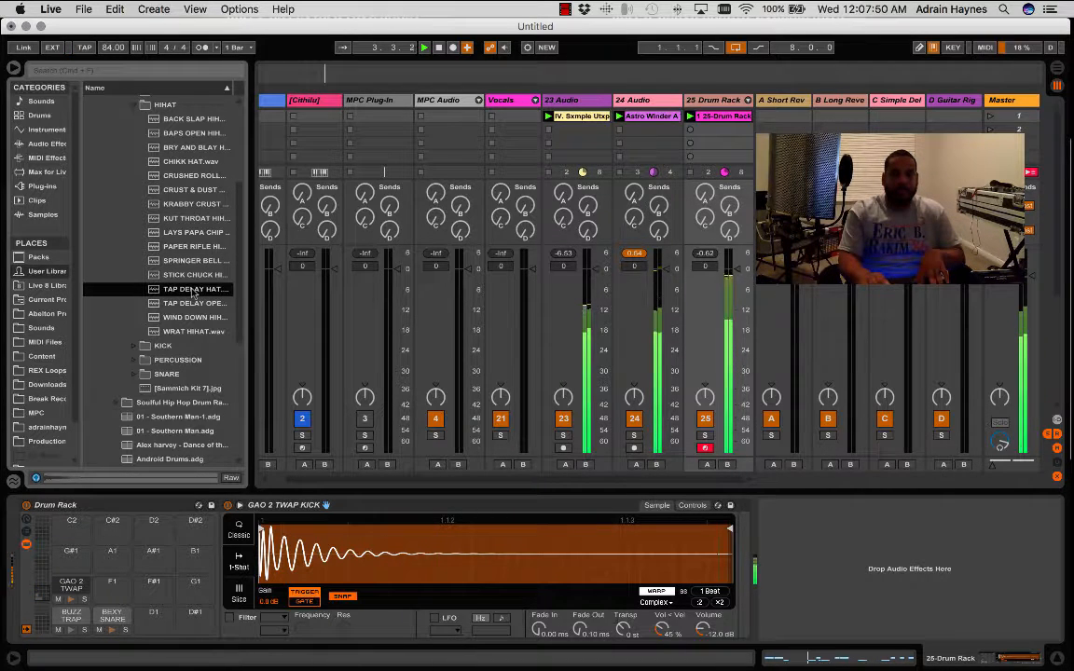
{"action": "left_click", "coordinate": [191, 303]}
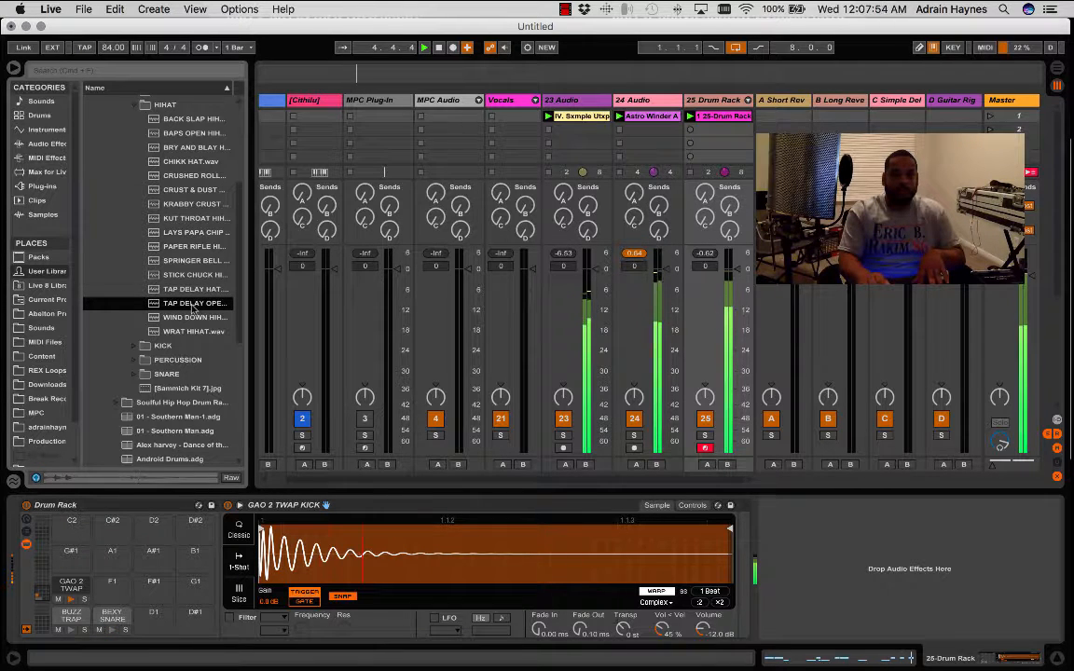
{"action": "left_click", "coordinate": [194, 317]}
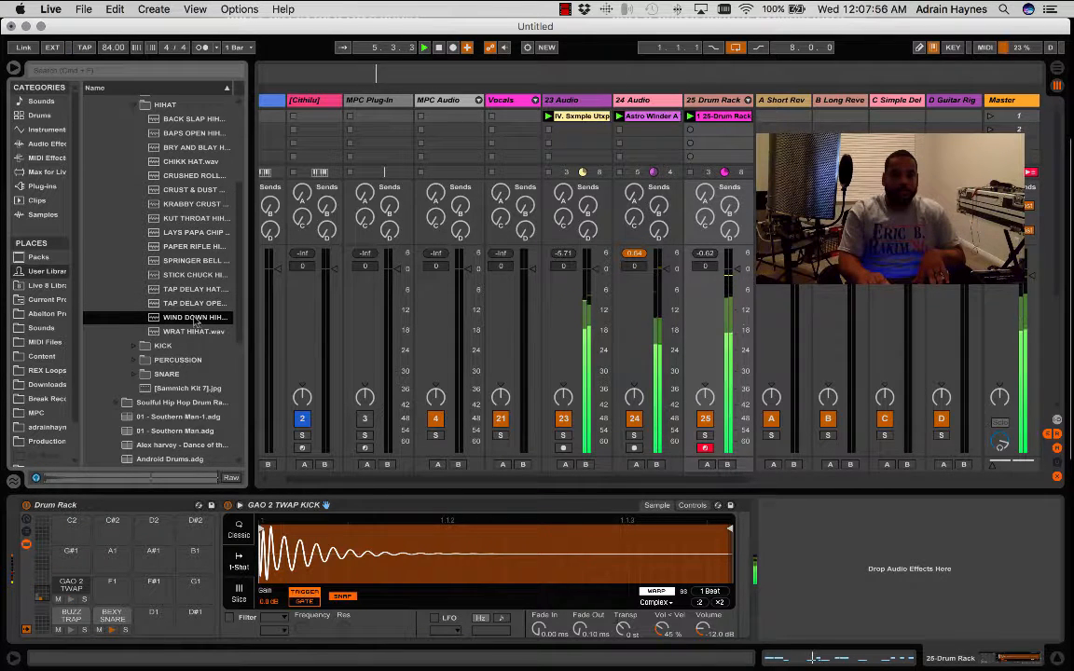
{"action": "key", "text": "Down"}
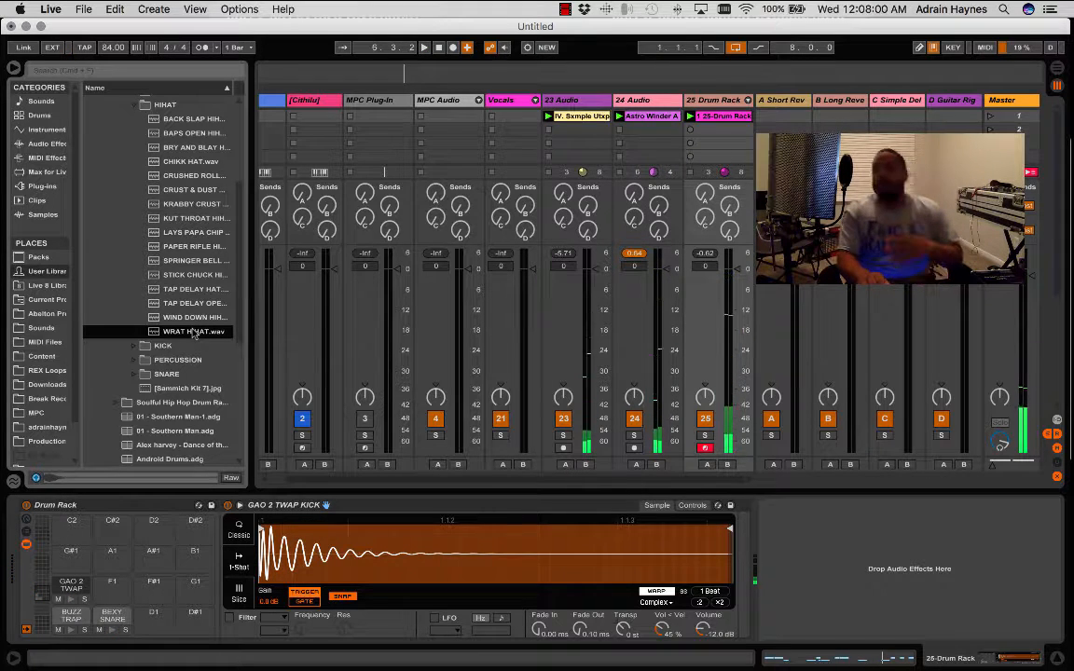
- With the loops stopped, preview the first six hi-hat samples in order from BACK SLAP to CRUST & DUST
{"action": "left_click", "coordinate": [189, 120]}
{"action": "left_click", "coordinate": [191, 133]}
{"action": "left_click", "coordinate": [191, 148]}
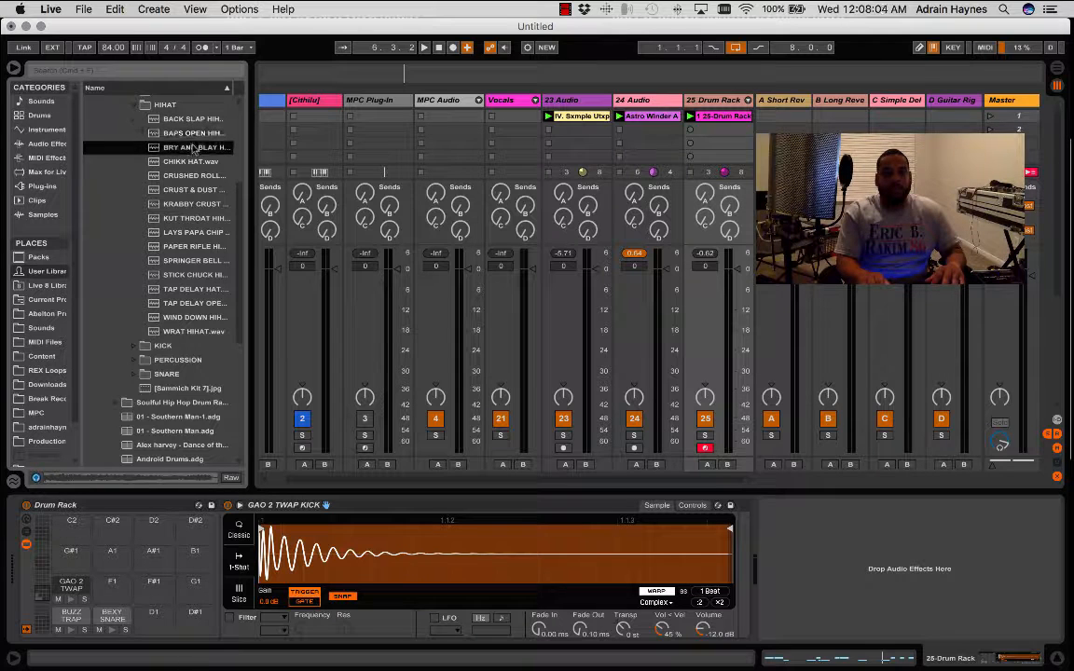
{"action": "left_click", "coordinate": [191, 162]}
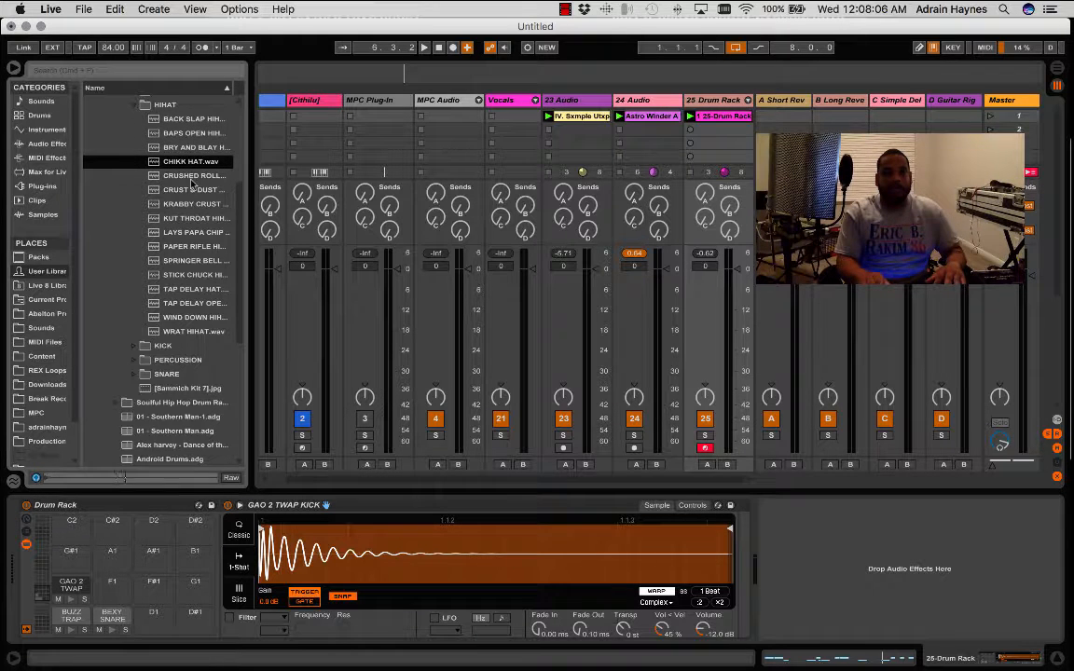
{"action": "left_click", "coordinate": [195, 178]}
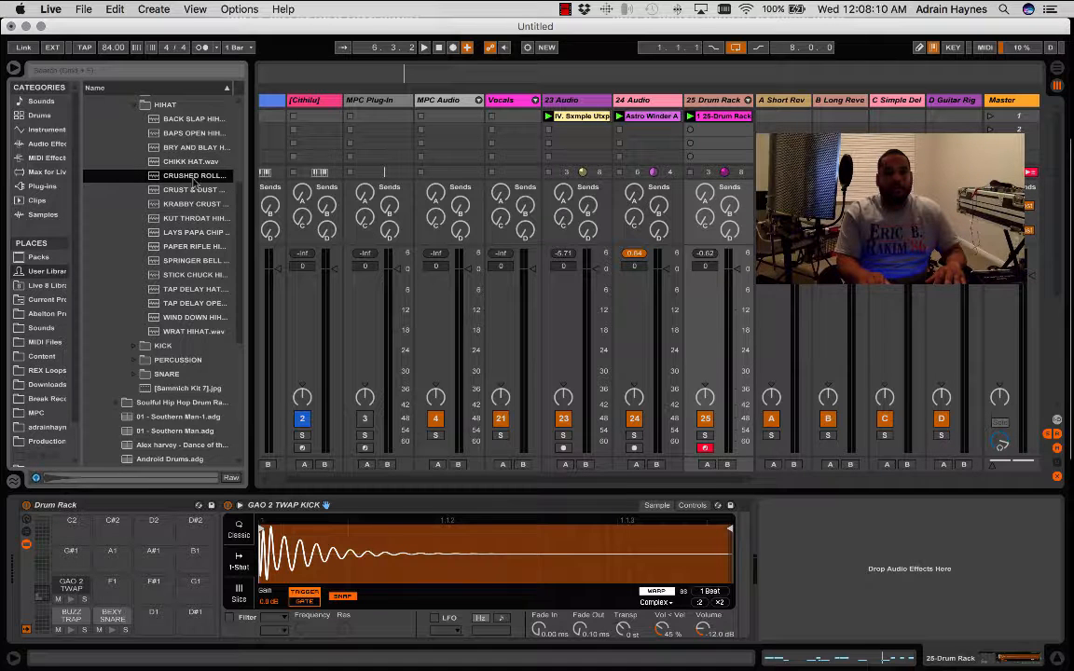
{"action": "left_click", "coordinate": [195, 189]}
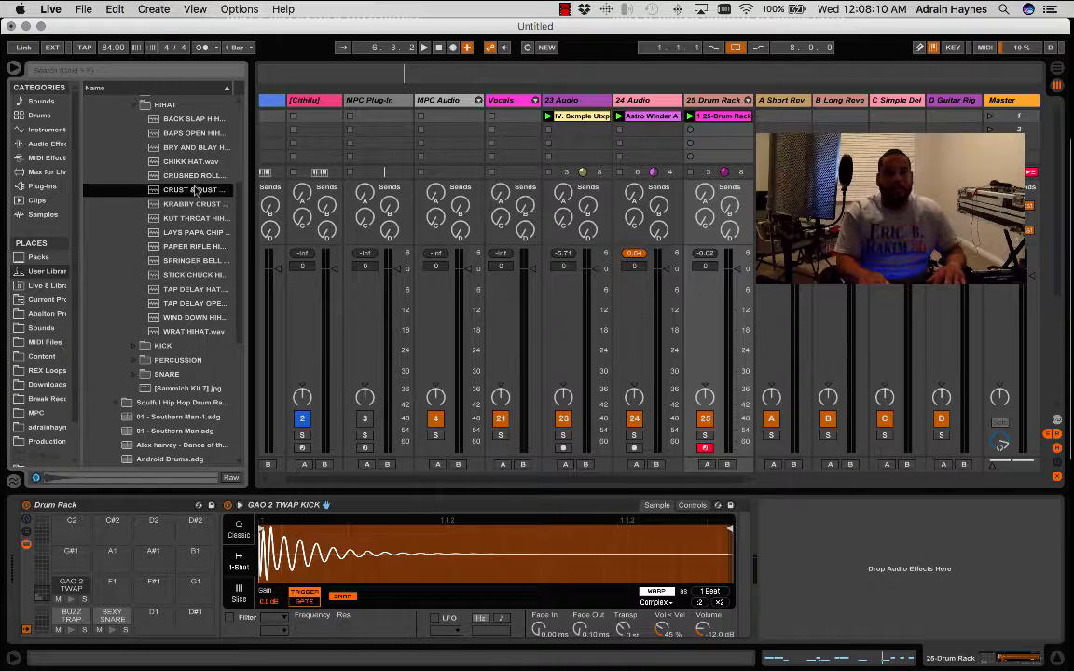
- Compare the WRAT and WIND DOWN hi-hats once more, and load WIND DOWN onto Drum Rack pad D1 and WRAT HIHAT onto D#1
{"action": "left_click", "coordinate": [197, 331]}
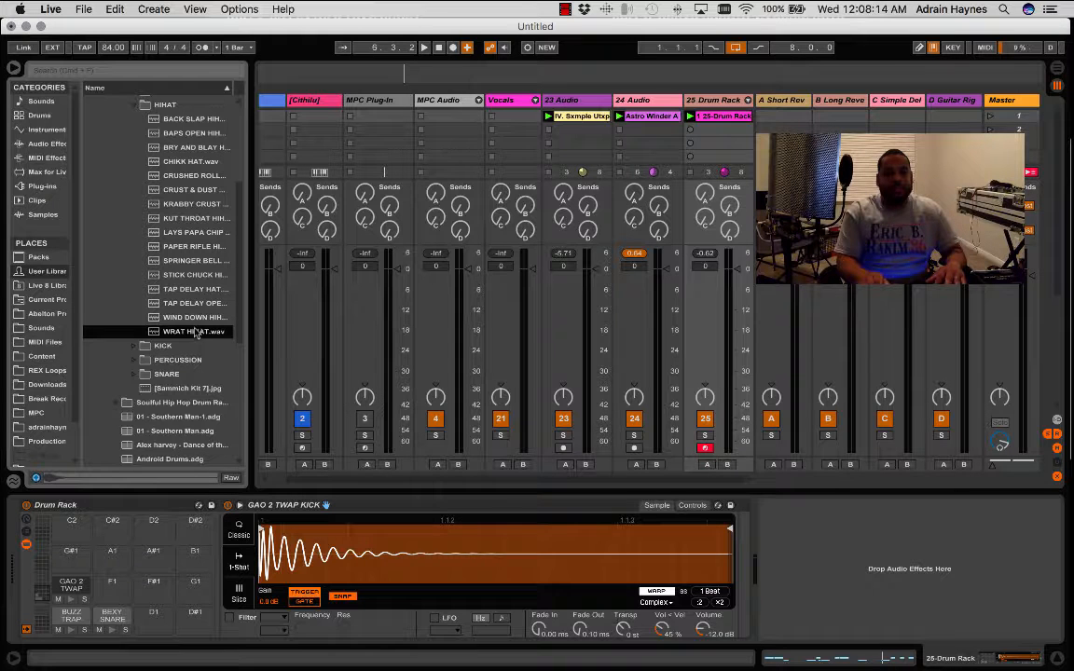
{"action": "left_click", "coordinate": [175, 318]}
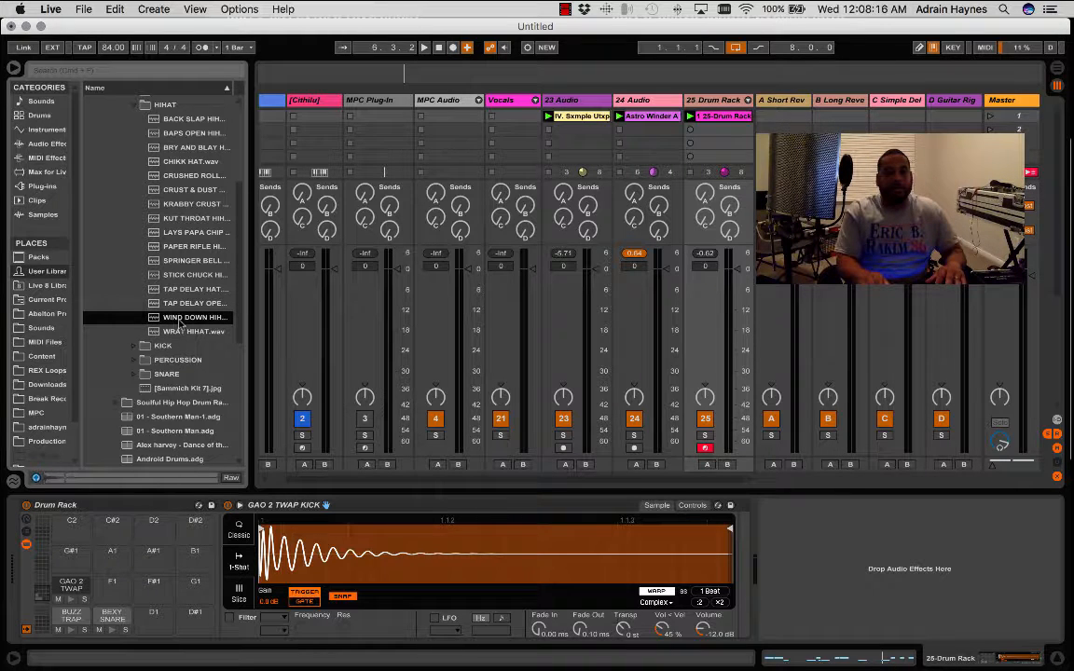
{"action": "left_click", "coordinate": [188, 333]}
{"action": "left_click_drag", "start_coordinate": [197, 322], "coordinate": [163, 618]}
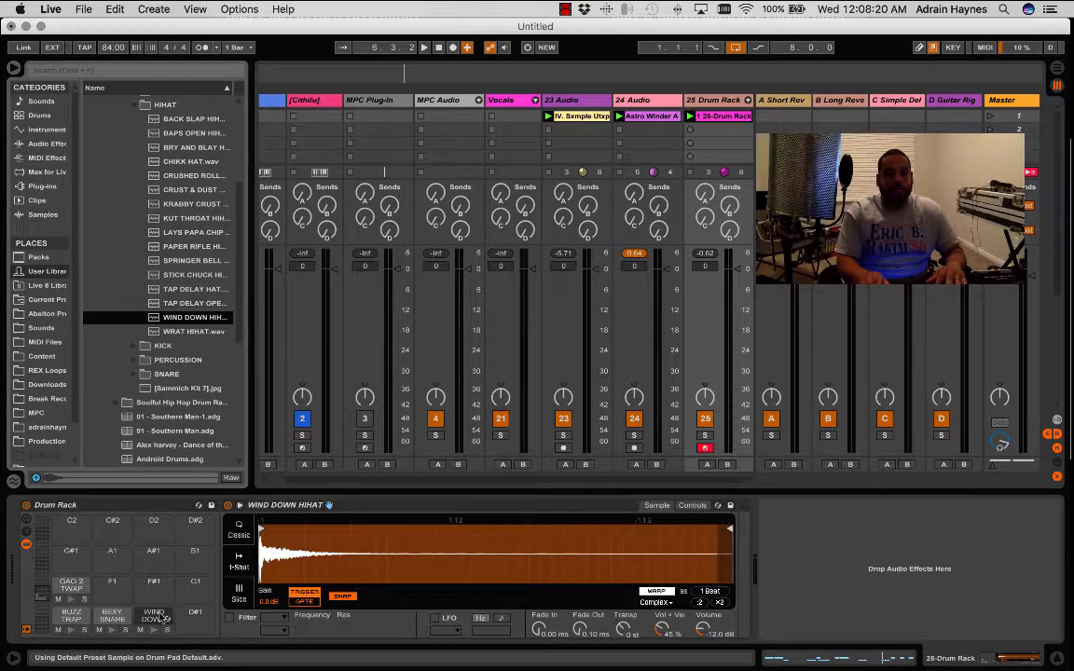
{"action": "left_click_drag", "start_coordinate": [198, 337], "coordinate": [207, 619]}
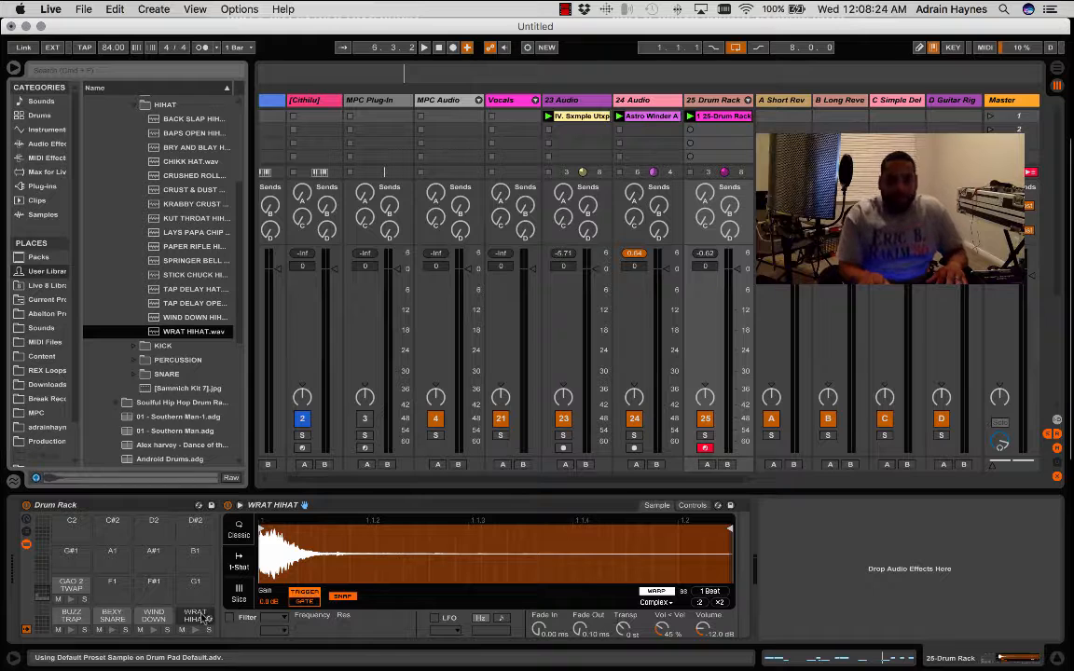
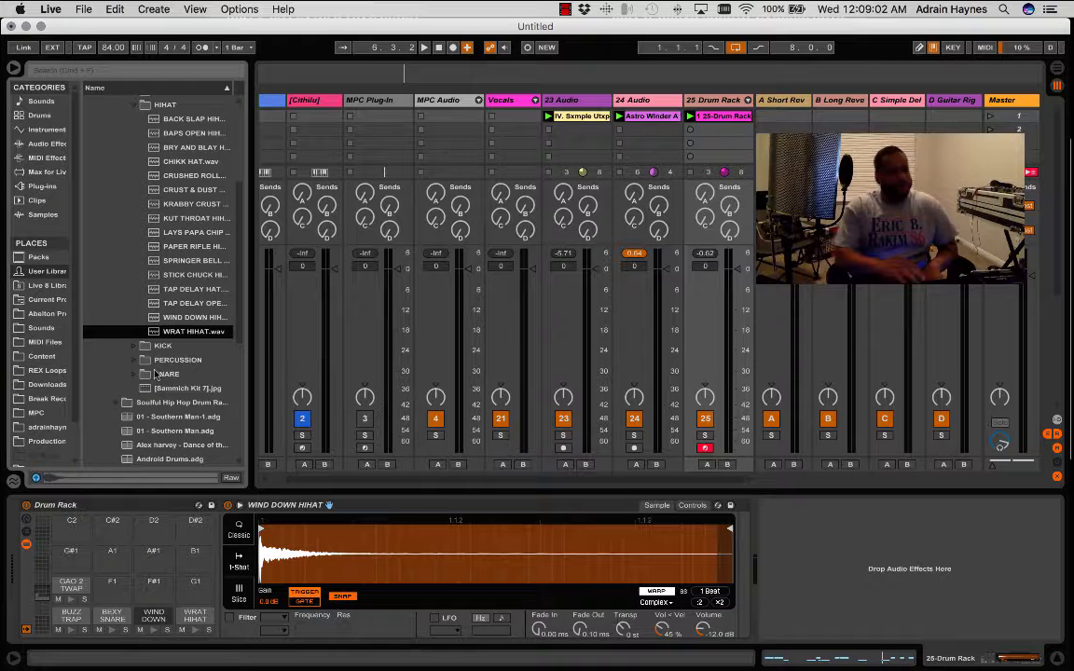
- Audition the kit over the loops, show the Drum Rack's chain list, and set the WRAT HIHAT chain's volume to -7.7 dB
{"action": "key", "text": "space"}
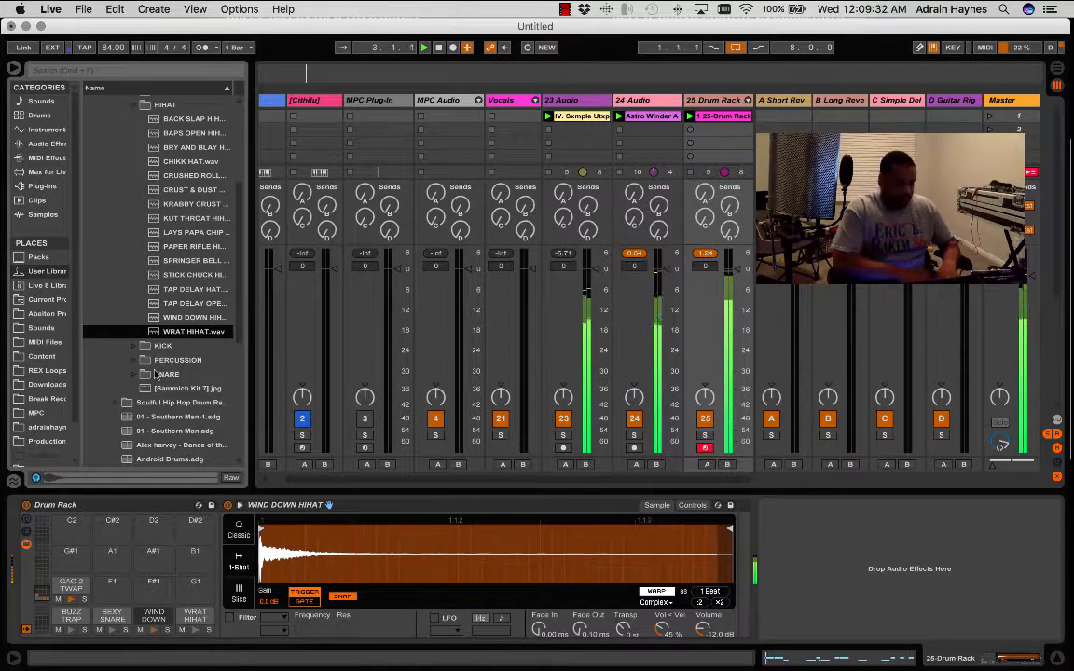
{"action": "key", "text": "space"}
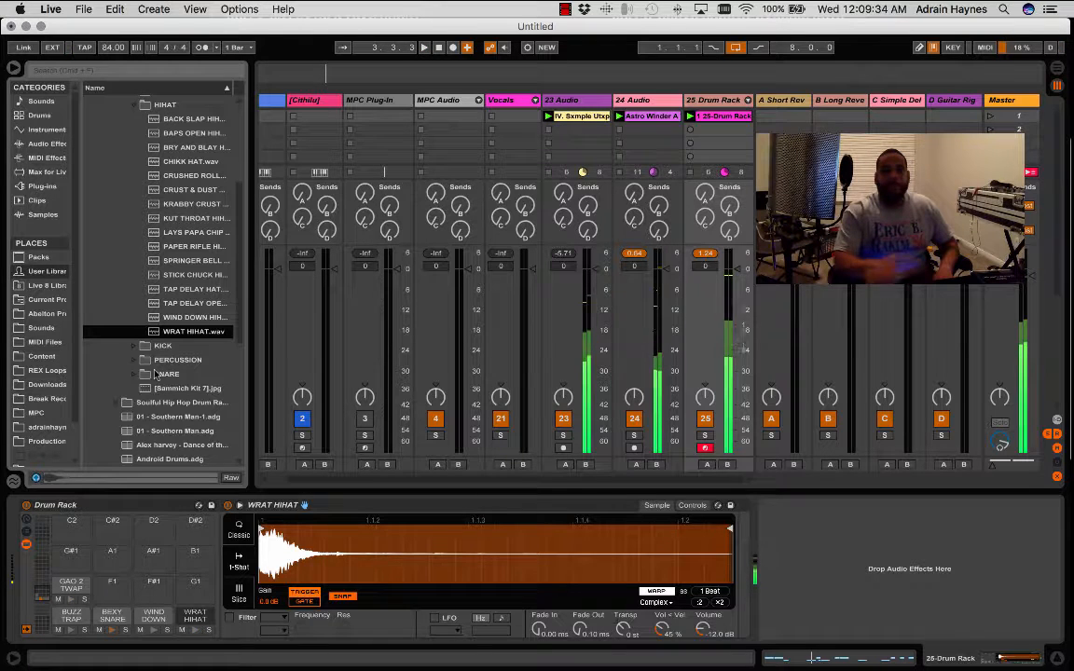
{"action": "left_click", "coordinate": [26, 532]}
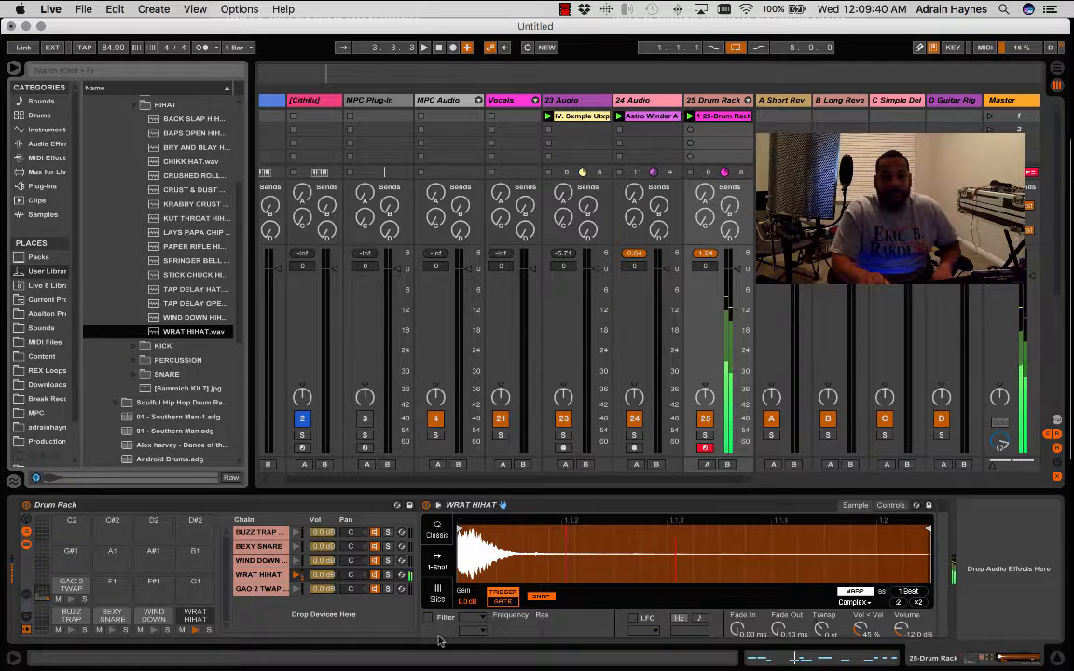
{"action": "mouse_move", "coordinate": [326, 575]}
{"action": "left_mouse_down"}
{"action": "mouse_move", "coordinate": [326, 597]}
{"action": "mouse_move", "coordinate": [324, 574]}
{"action": "left_mouse_up"}
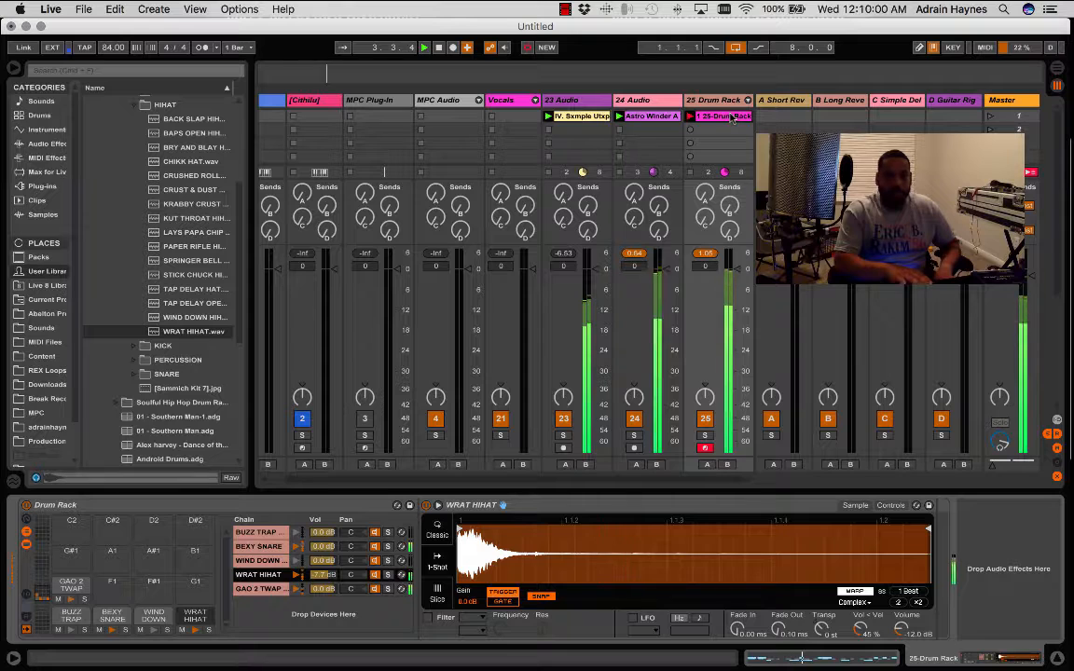
- Stop playback after the hi-hat overdub and show the drum clip's notes
{"action": "key", "text": "space"}
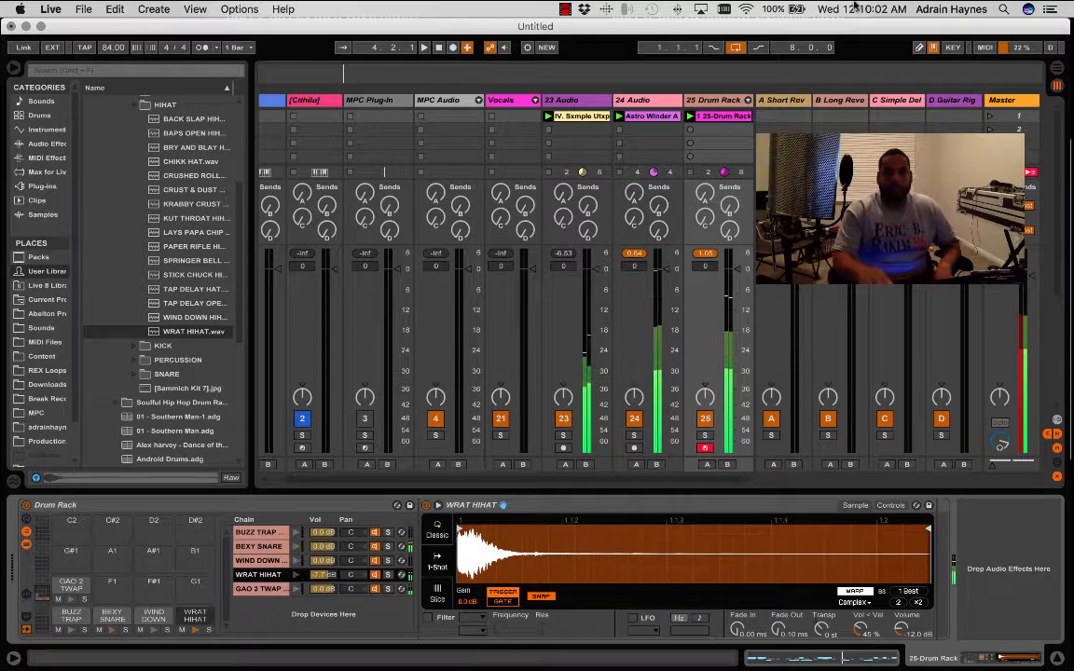
{"action": "left_click", "coordinate": [808, 659]}
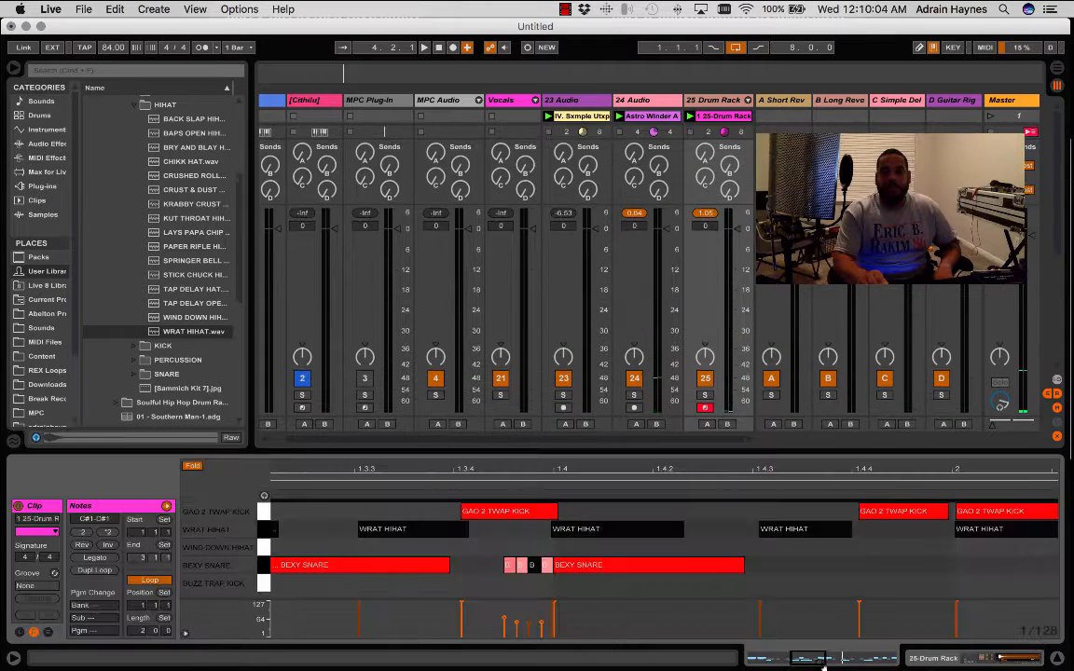
- Try quantizing the selected BEXY SNARE and WRAT HIHAT notes, play the result, and undo the quantization
{"action": "right_click", "coordinate": [838, 563]}
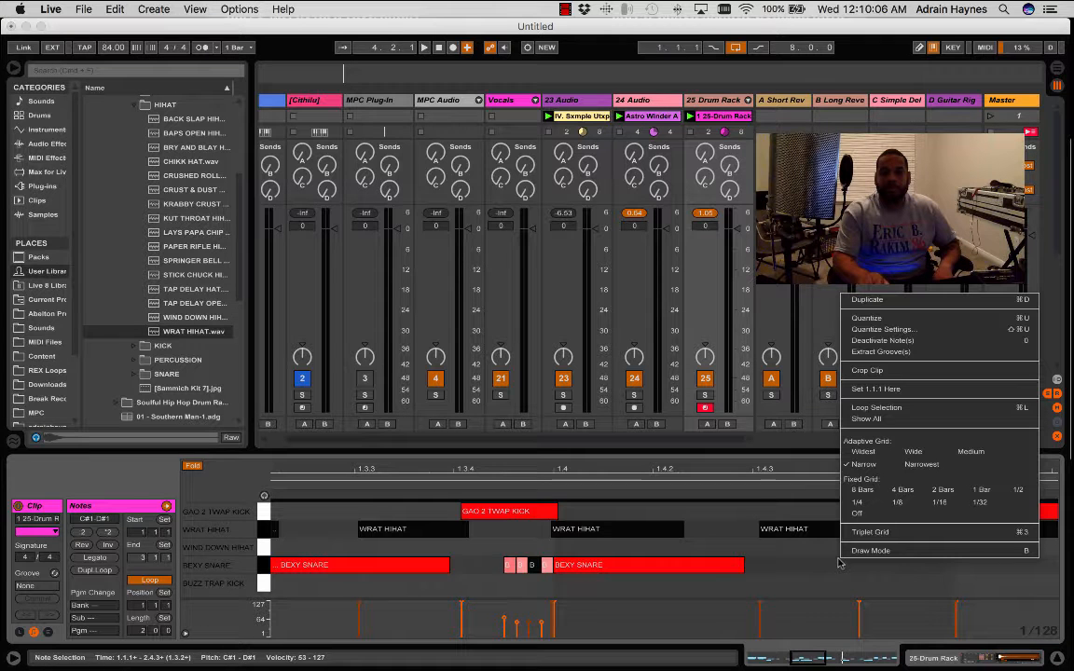
{"action": "left_click", "coordinate": [882, 292]}
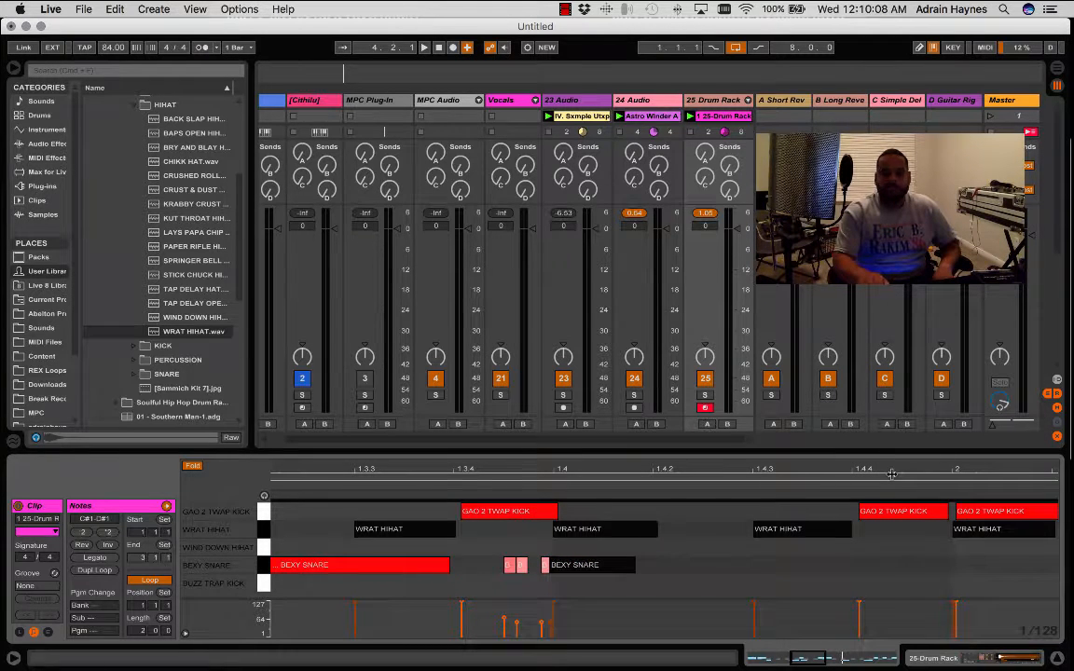
{"action": "key", "text": "space"}
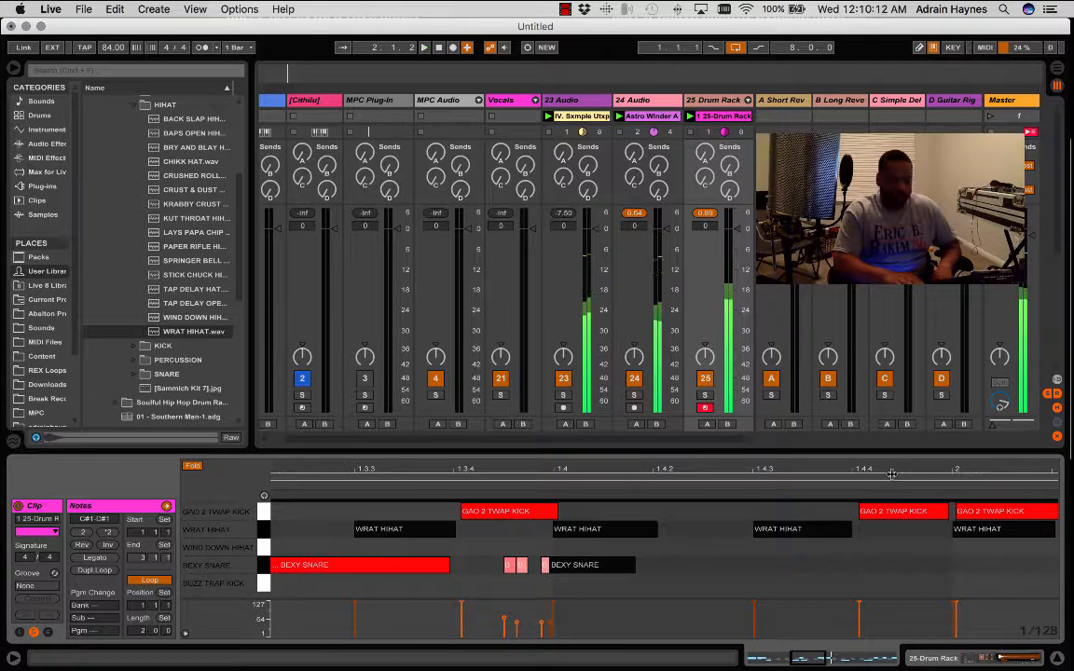
{"action": "key", "text": "super+z"}
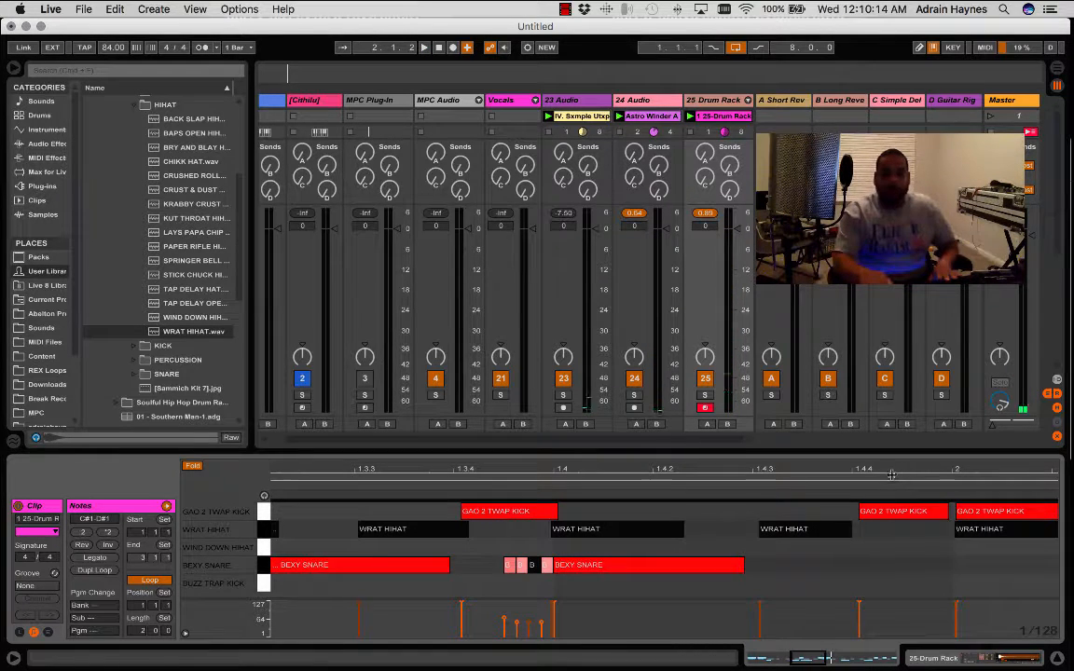
- Select all WRAT HIHAT notes across both bars of the drum clip and quantize only them
{"action": "left_click", "coordinate": [716, 524]}
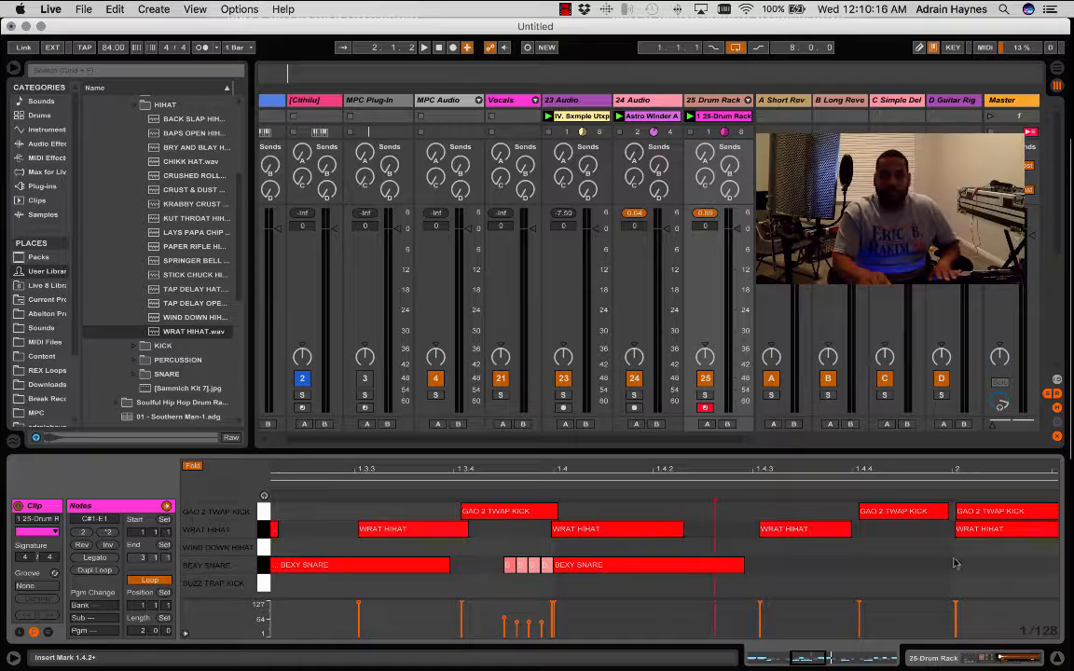
{"action": "left_click_drag", "start_coordinate": [1018, 545], "coordinate": [163, 528]}
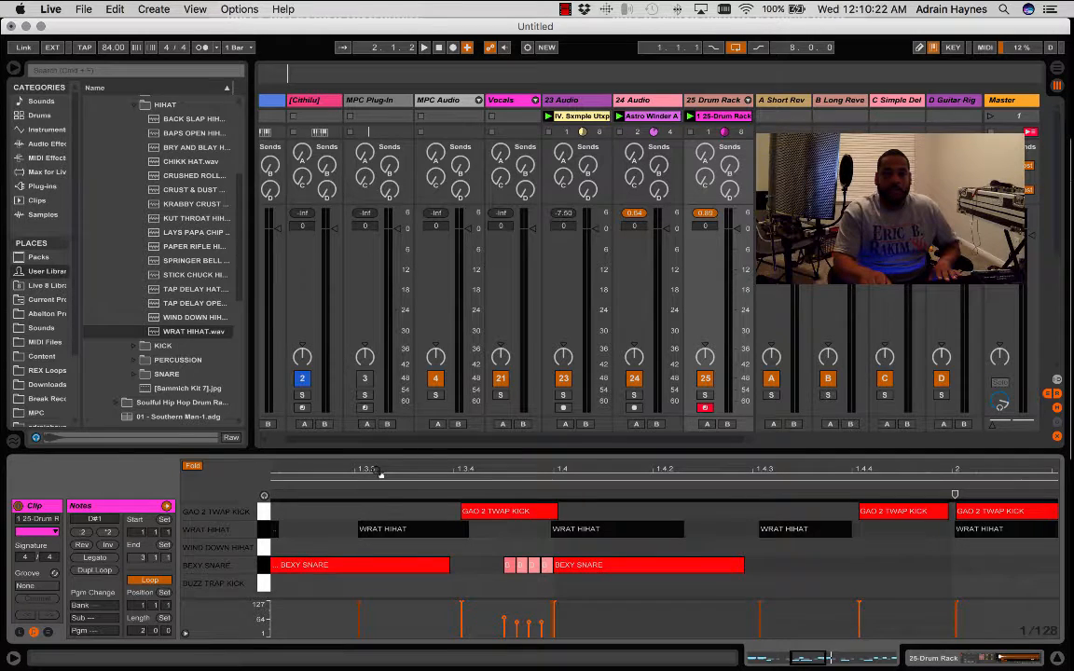
{"action": "left_click_drag", "start_coordinate": [377, 472], "coordinate": [376, 396]}
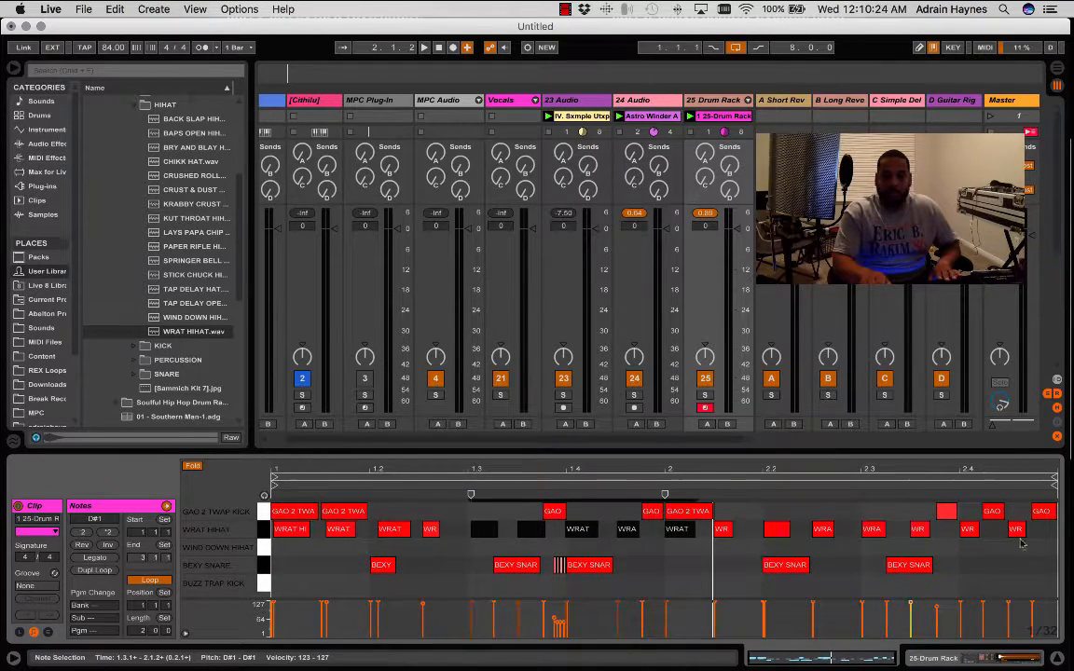
{"action": "left_click_drag", "start_coordinate": [1056, 537], "coordinate": [210, 536]}
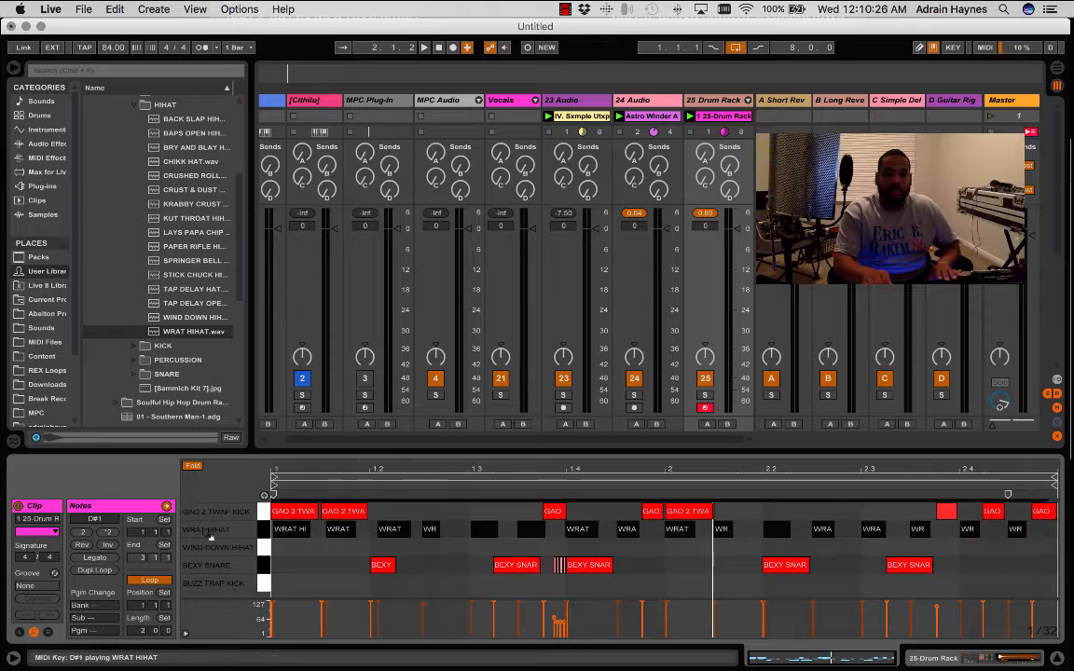
{"action": "right_click", "coordinate": [335, 538]}
{"action": "left_click", "coordinate": [359, 560]}
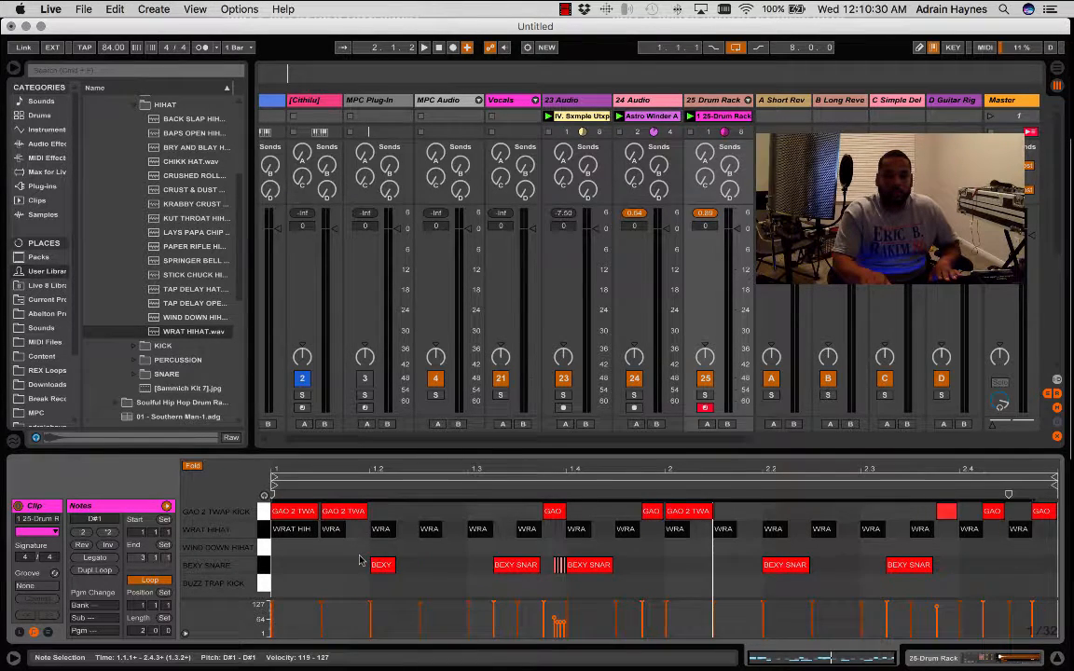
- Play the loops and overdub a short WIND DOWN HIHAT roll into the drum clip just after 2.3
{"action": "key", "text": "space"}
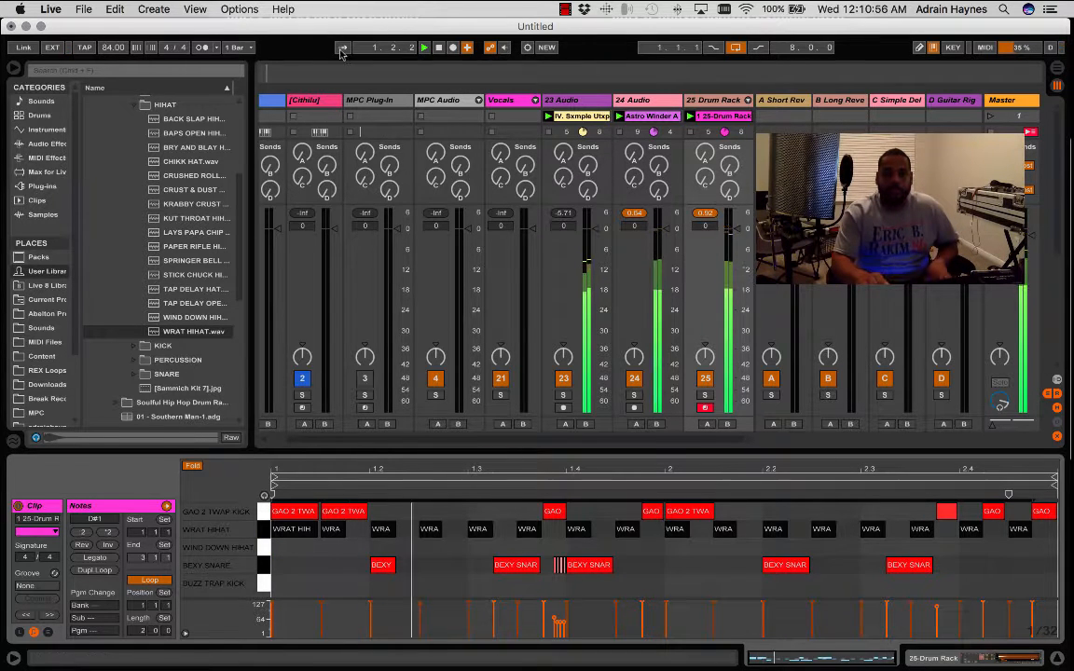
{"action": "left_click", "coordinate": [525, 49]}
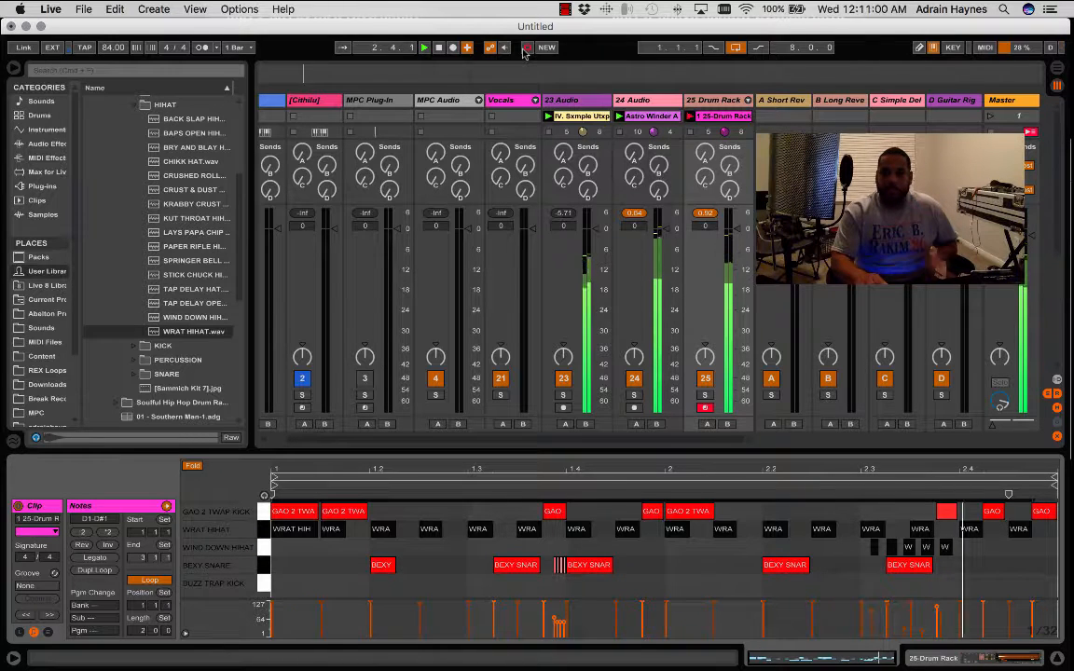
{"action": "left_click", "coordinate": [525, 49]}
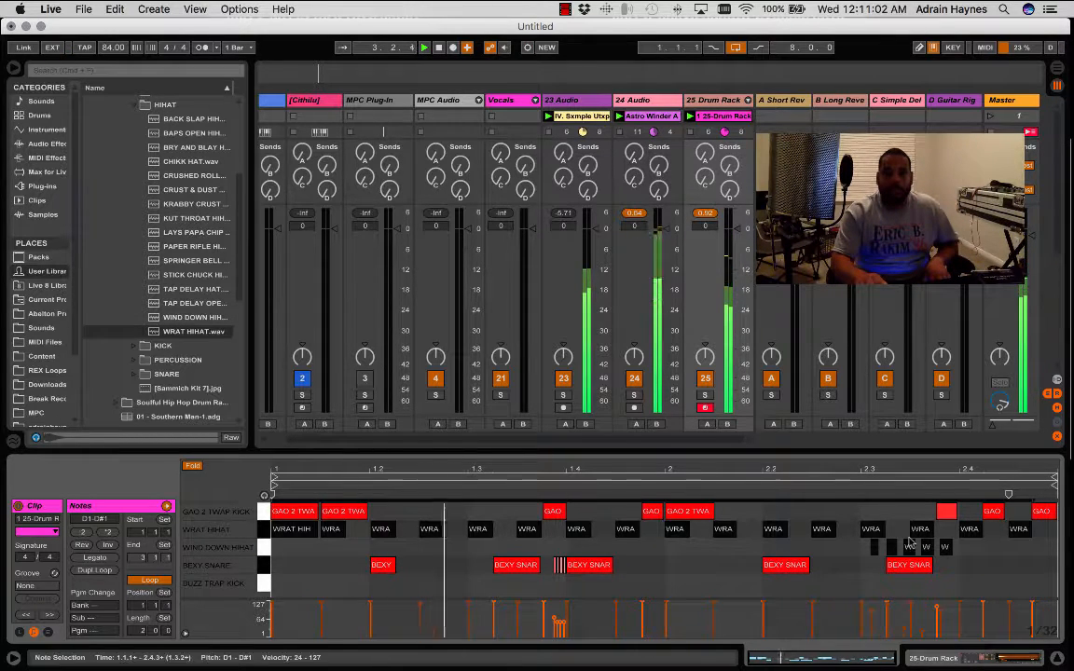
- Quantize the start and end of the recorded WIND DOWN HIHAT notes to 1/8T
{"action": "left_click", "coordinate": [855, 548]}
{"action": "left_click_drag", "start_coordinate": [855, 547], "coordinate": [953, 550]}
{"action": "right_click", "coordinate": [949, 548]}
{"action": "left_click", "coordinate": [1001, 449]}
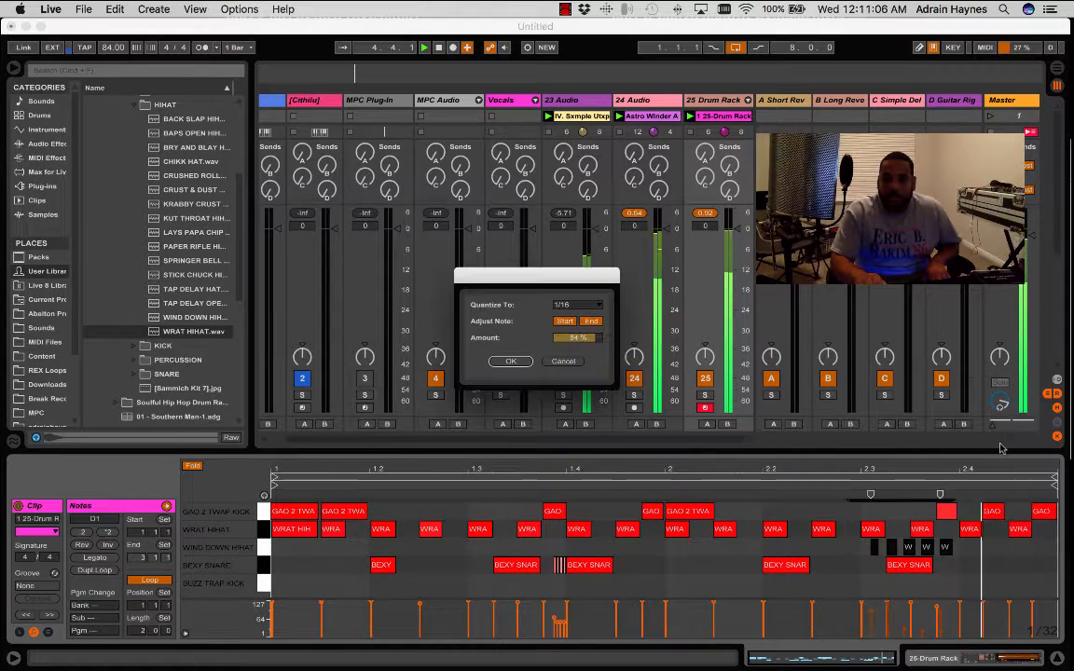
{"action": "left_click", "coordinate": [576, 304]}
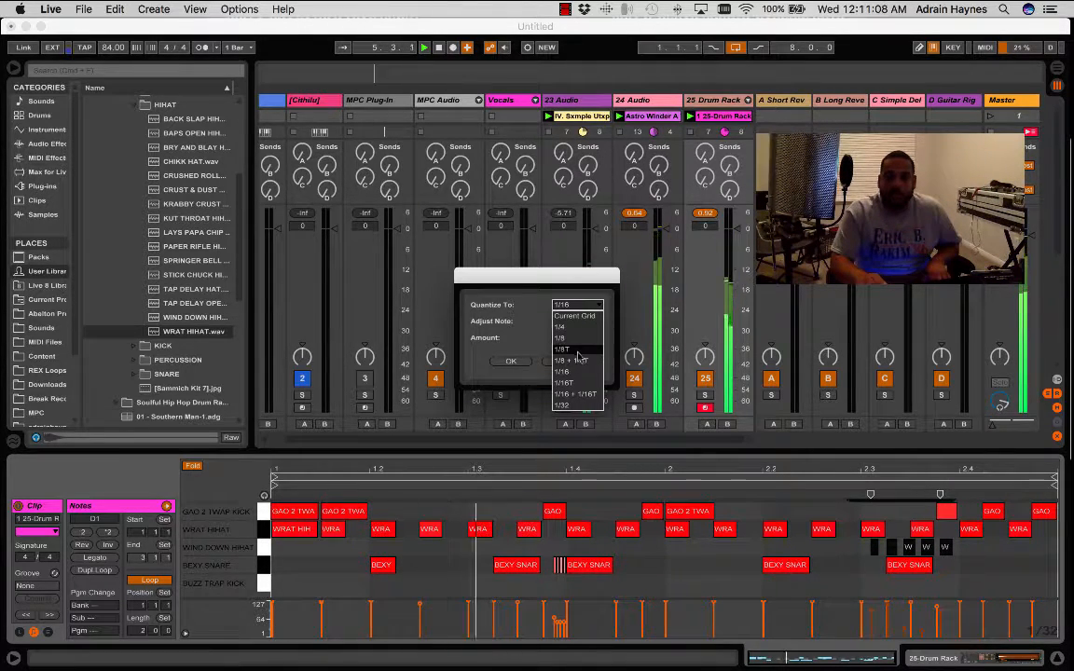
{"action": "left_click", "coordinate": [578, 350]}
{"action": "left_click", "coordinate": [520, 362]}
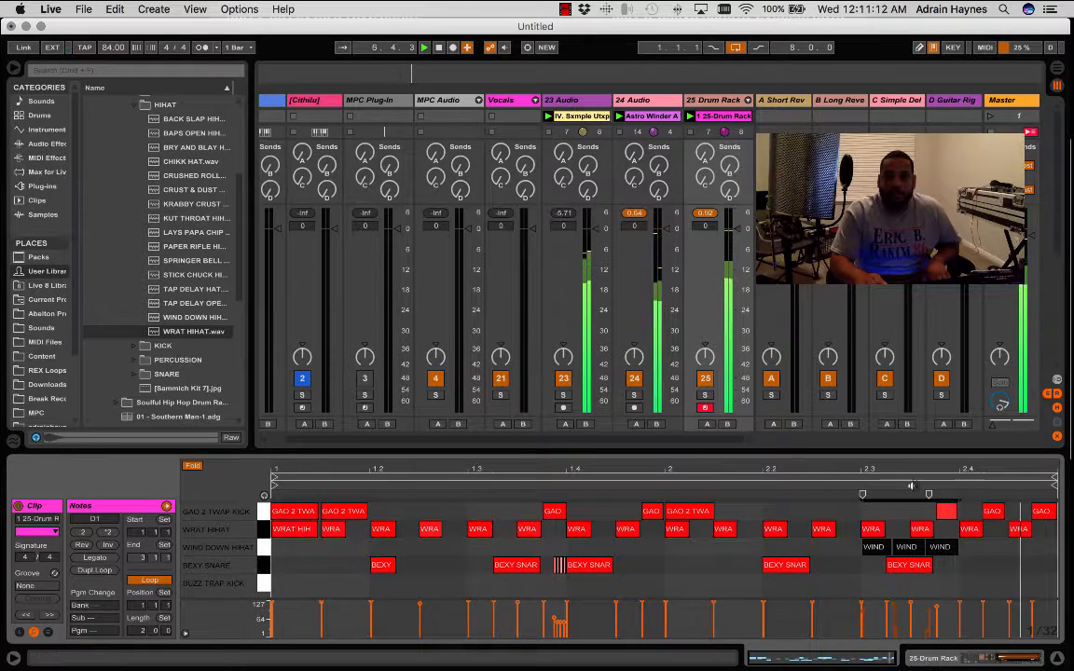
- Add a WIND DOWN HIHAT note at 2.4.1 and clean up the roll, removing the stray note at 2.3.3 and extending the one near 2.3.2
{"action": "double_click", "coordinate": [965, 546]}
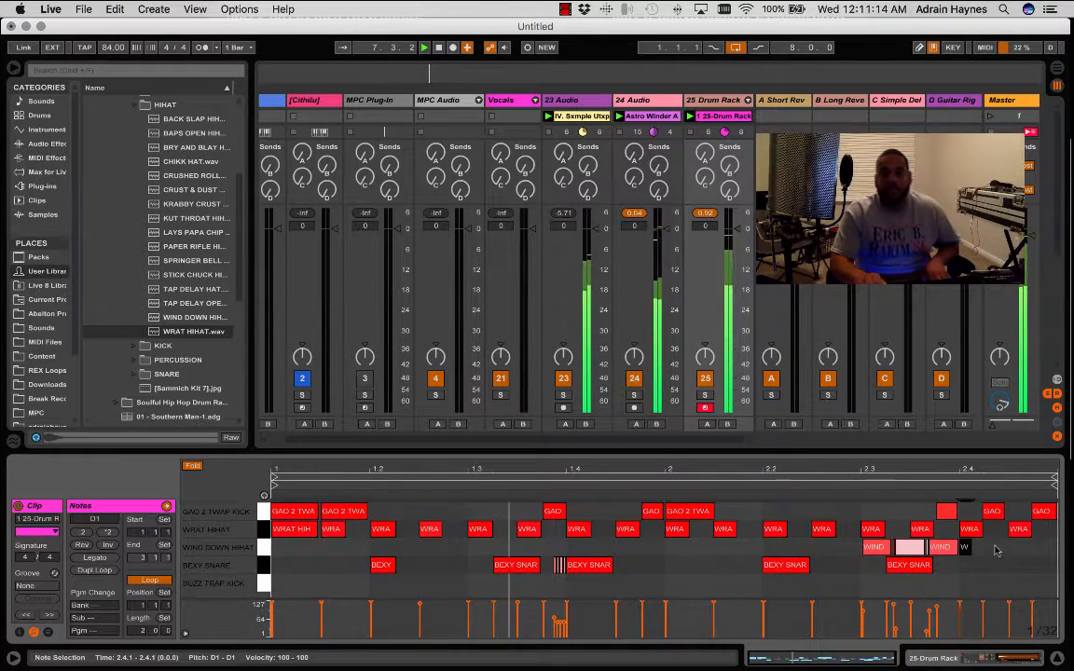
{"action": "left_click", "coordinate": [900, 552]}
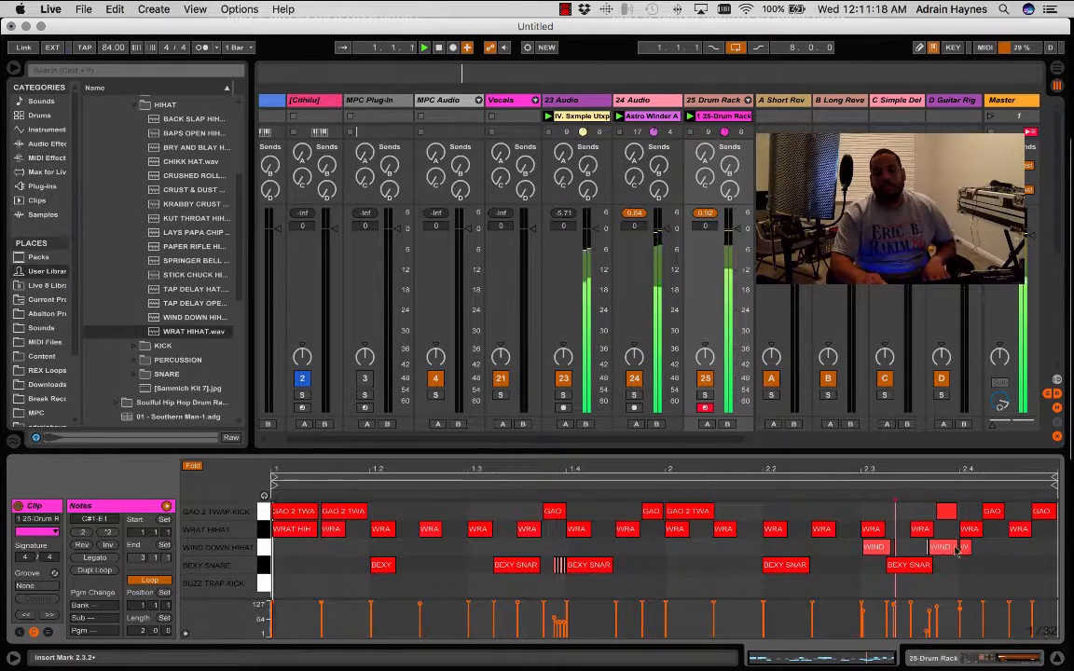
{"action": "left_click", "coordinate": [943, 548]}
{"action": "left_click", "coordinate": [923, 550]}
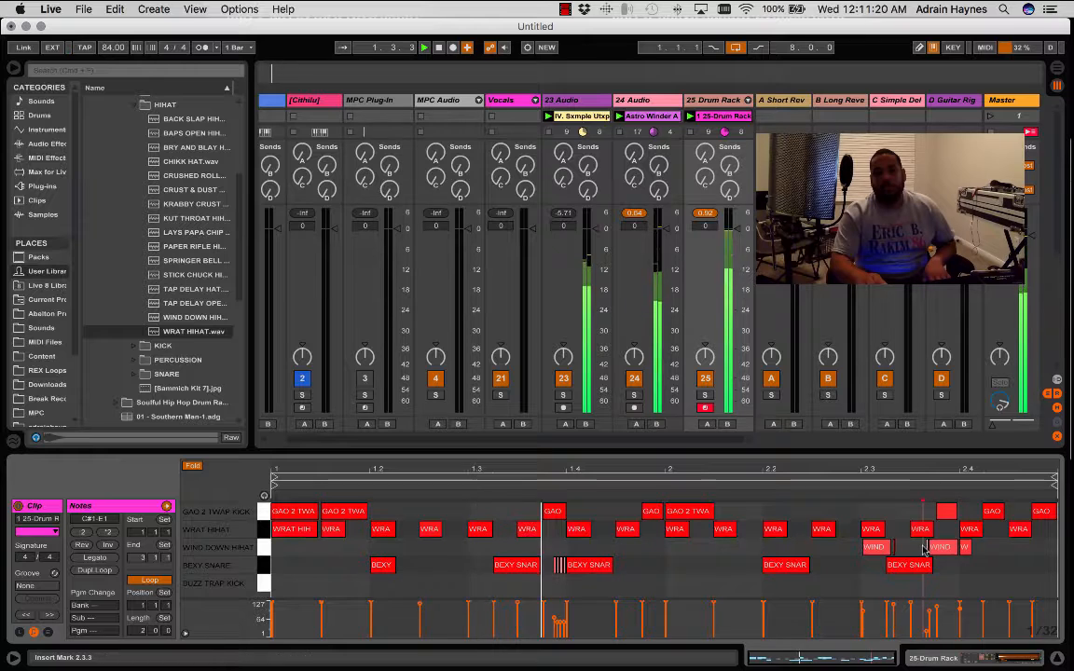
{"action": "left_click", "coordinate": [925, 551]}
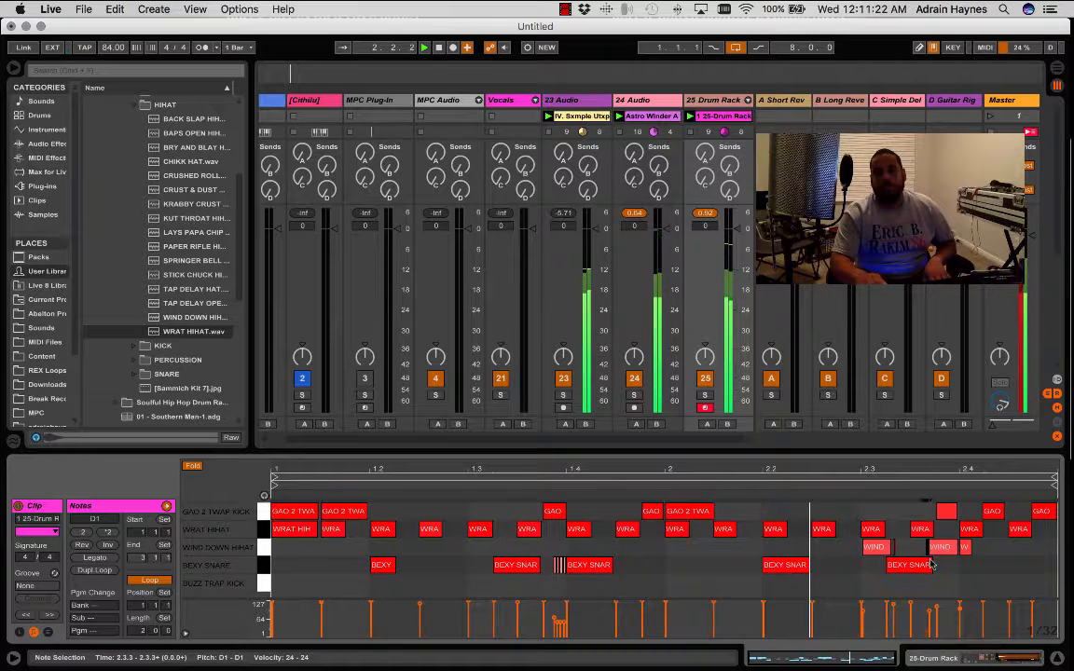
{"action": "left_click", "coordinate": [940, 577]}
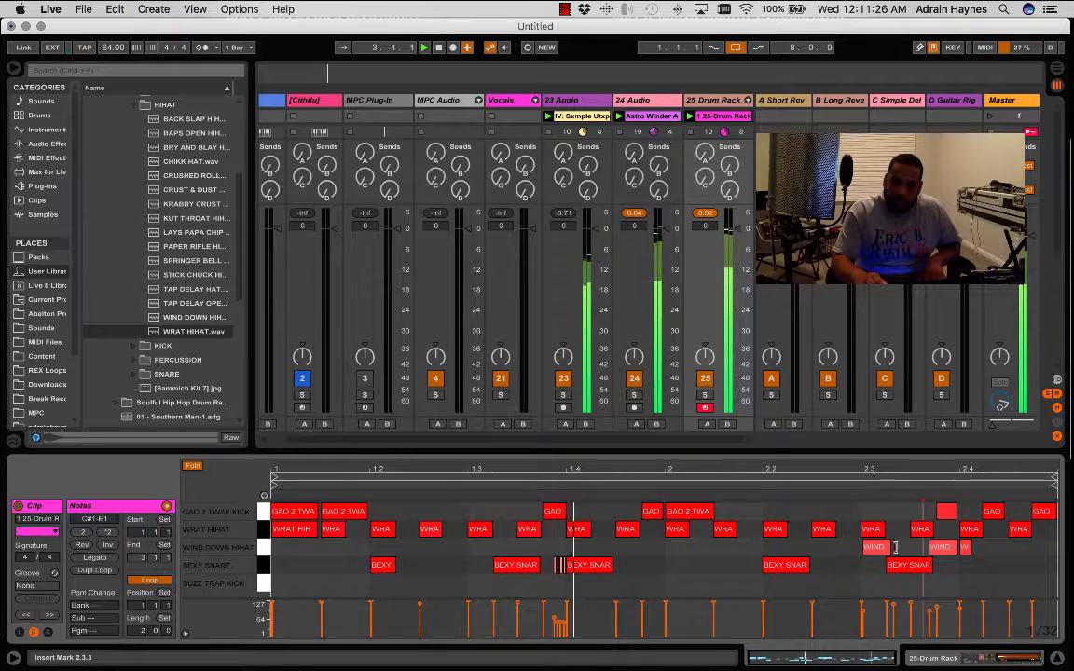
{"action": "double_click", "coordinate": [900, 549]}
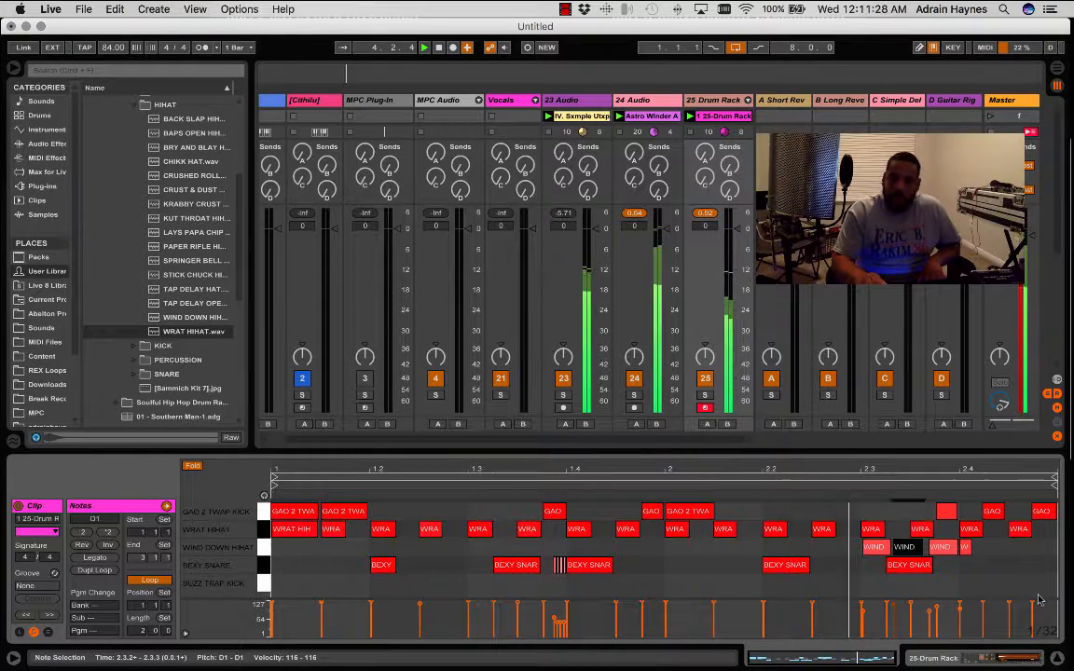
{"action": "left_click", "coordinate": [984, 567]}
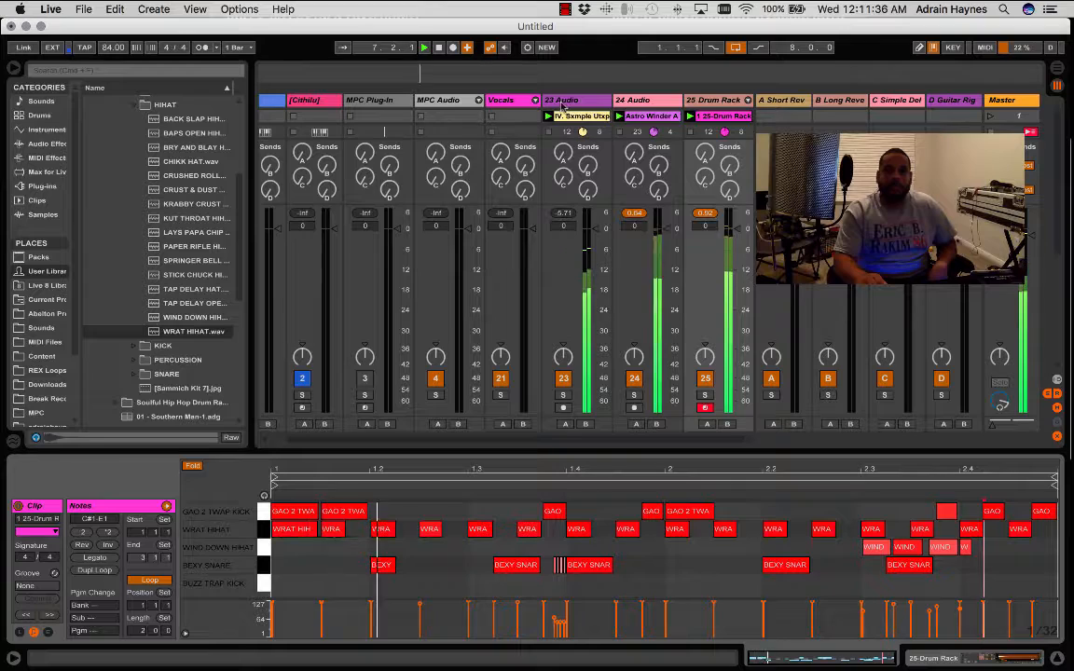
- Hide the clip's detail view, stop playback, and insert a new MIDI track after the Drum Rack track
{"action": "left_click", "coordinate": [1059, 659]}
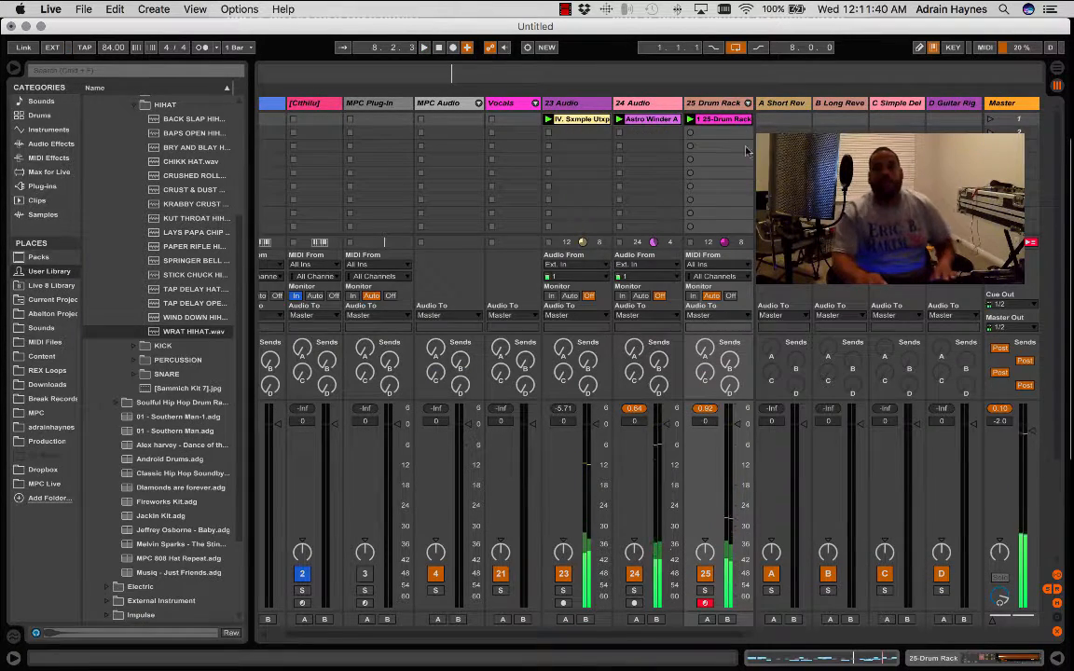
{"action": "left_click", "coordinate": [744, 105]}
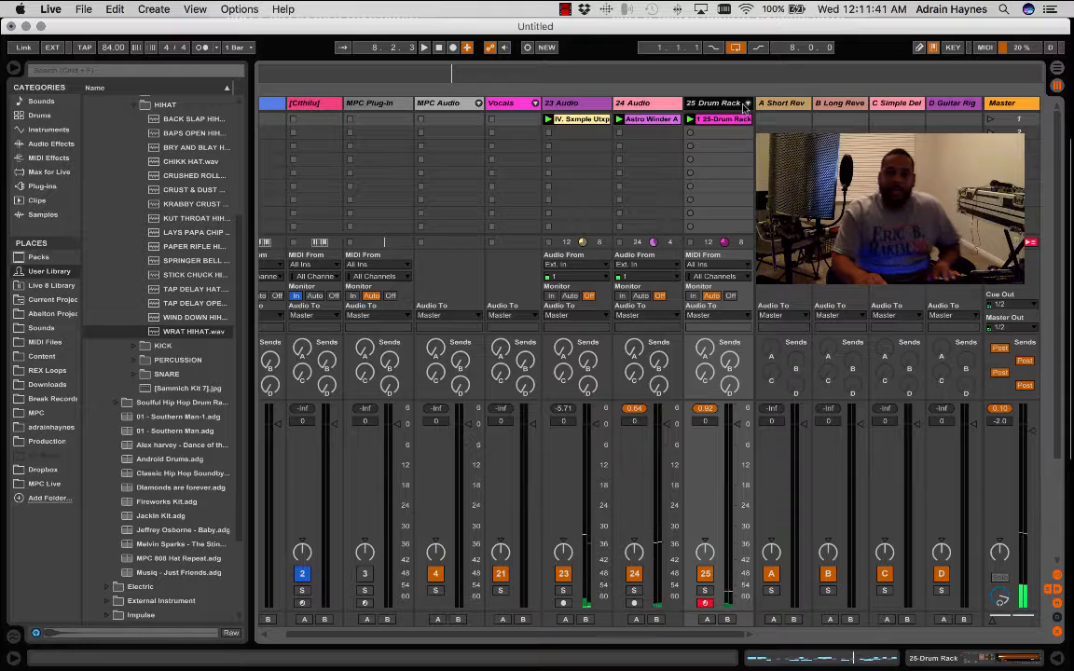
{"action": "left_click", "coordinate": [580, 104]}
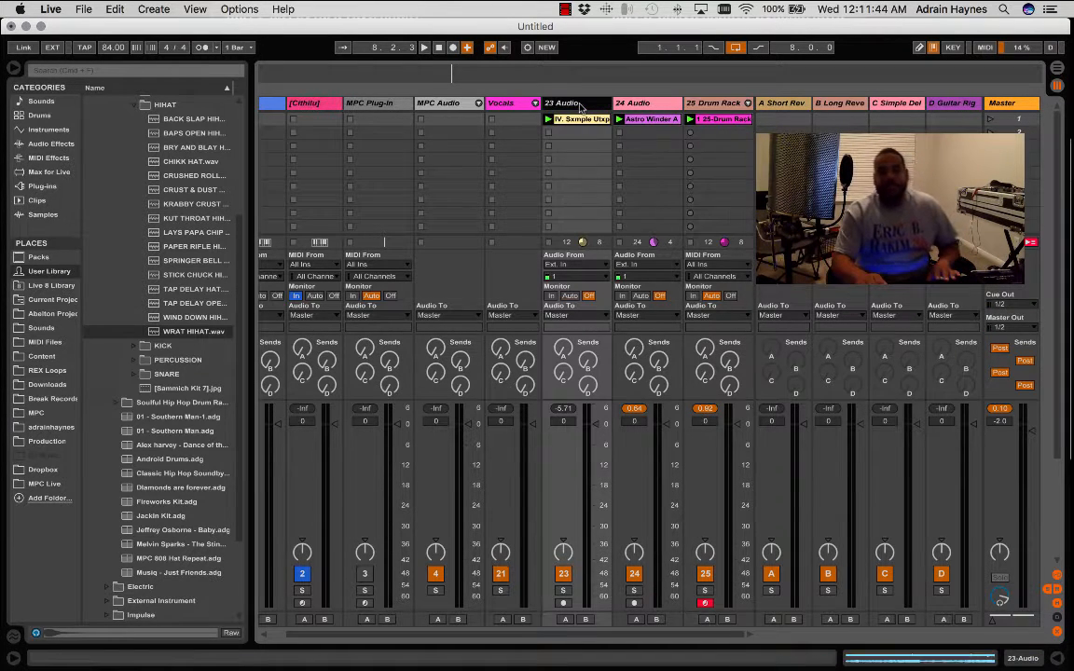
{"action": "left_click", "coordinate": [715, 104]}
{"action": "right_click", "coordinate": [716, 106]}
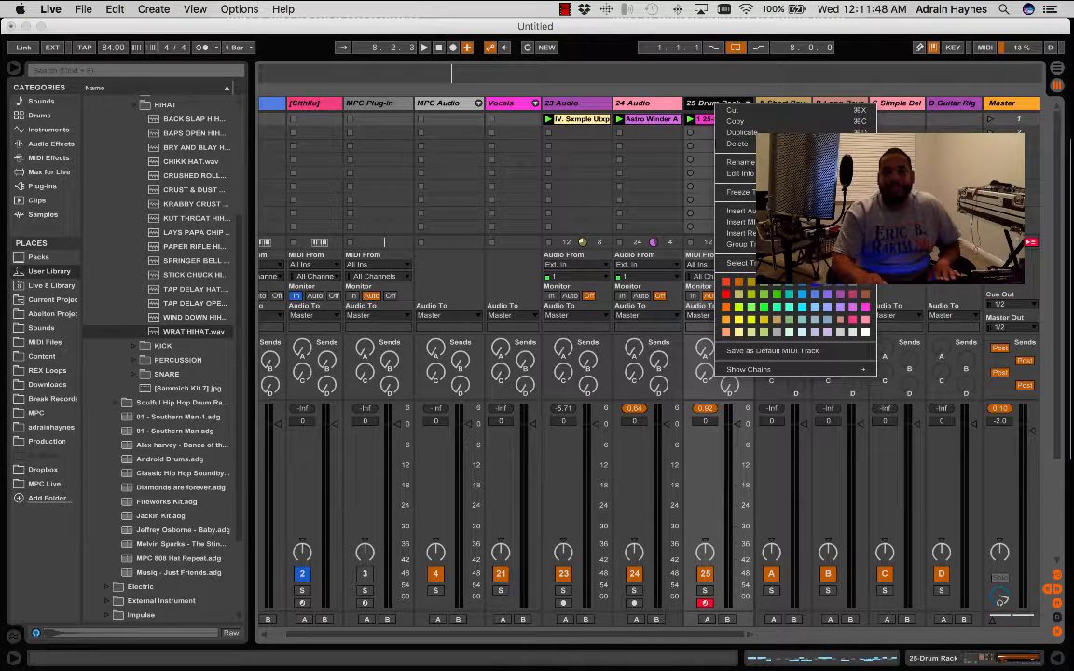
{"action": "left_click", "coordinate": [741, 222]}
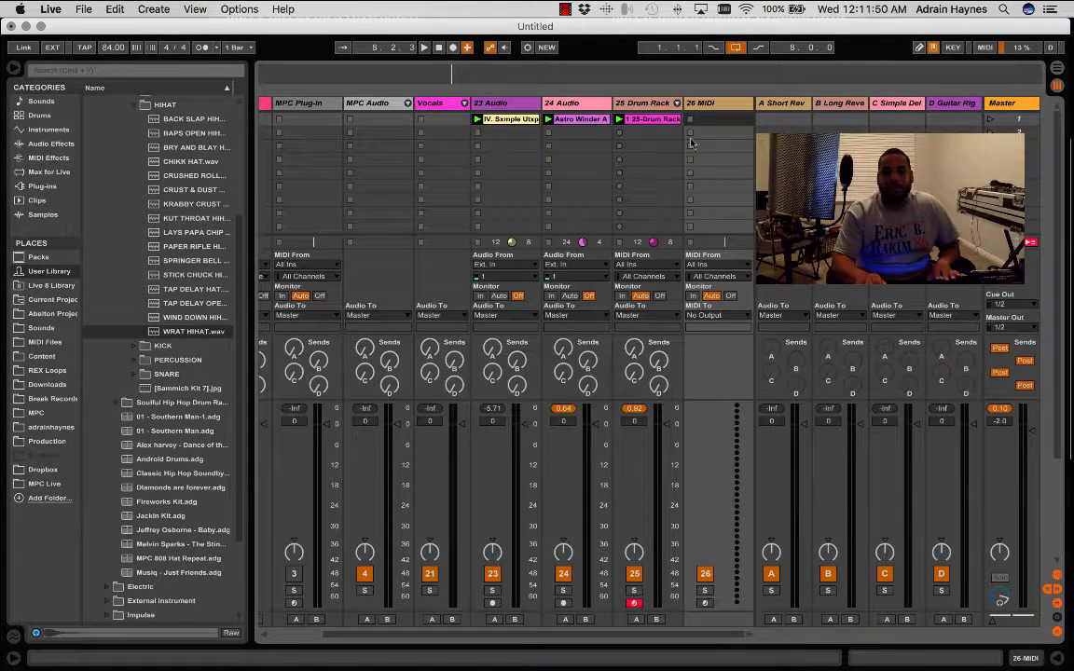
- Browse the VST plug-in folders and the list of installed instruments and effects for the new MIDI track
{"action": "left_click", "coordinate": [723, 104]}
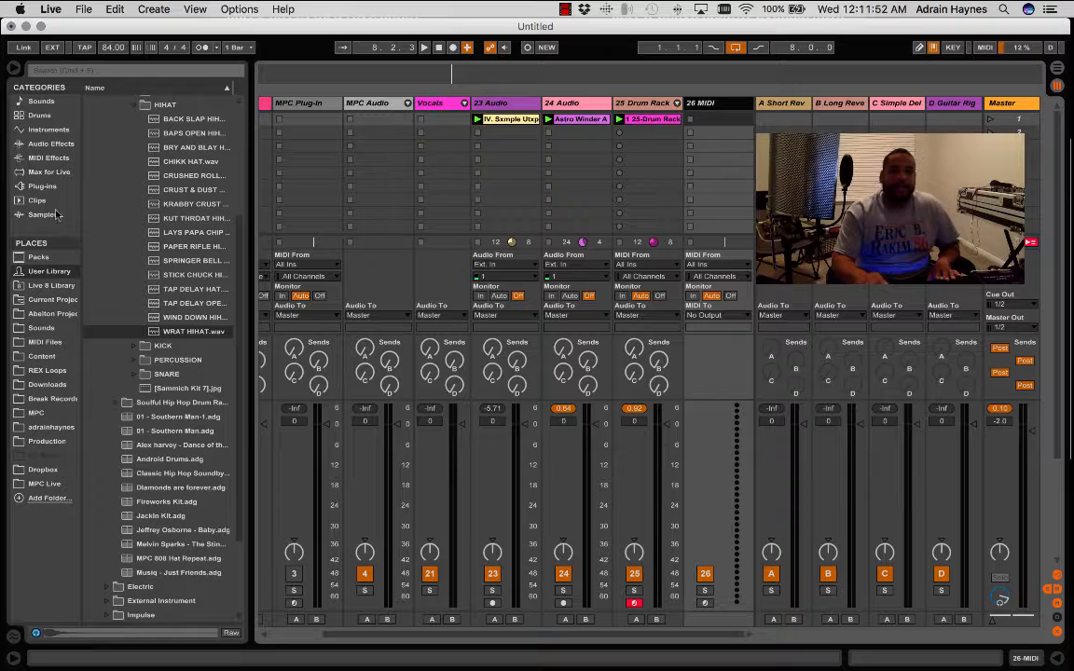
{"action": "left_click", "coordinate": [42, 186]}
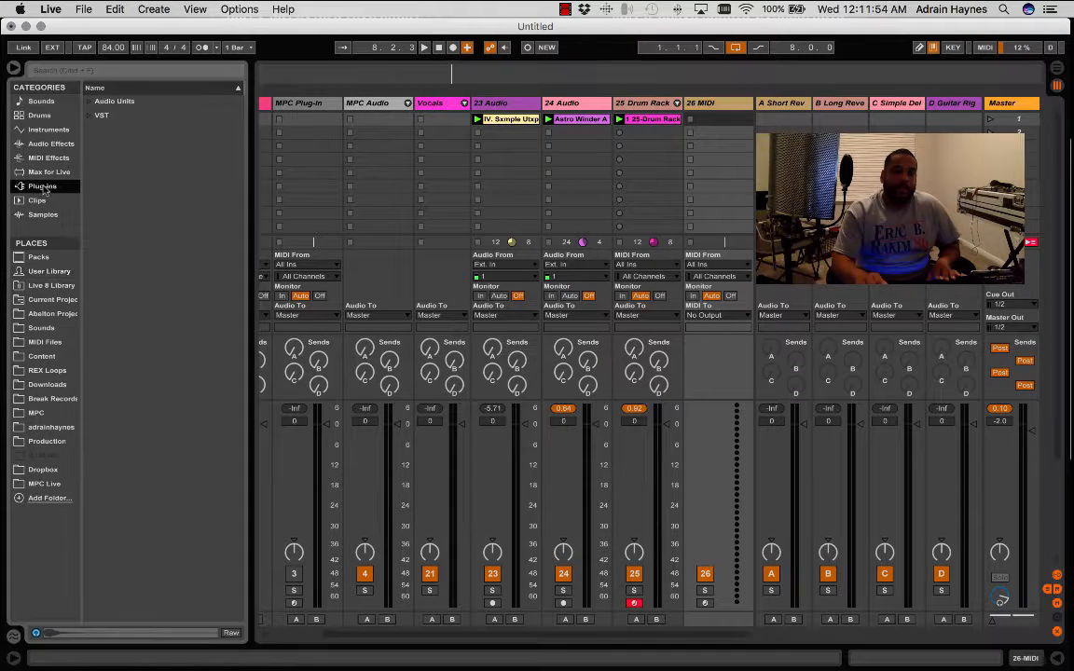
{"action": "left_click", "coordinate": [90, 116]}
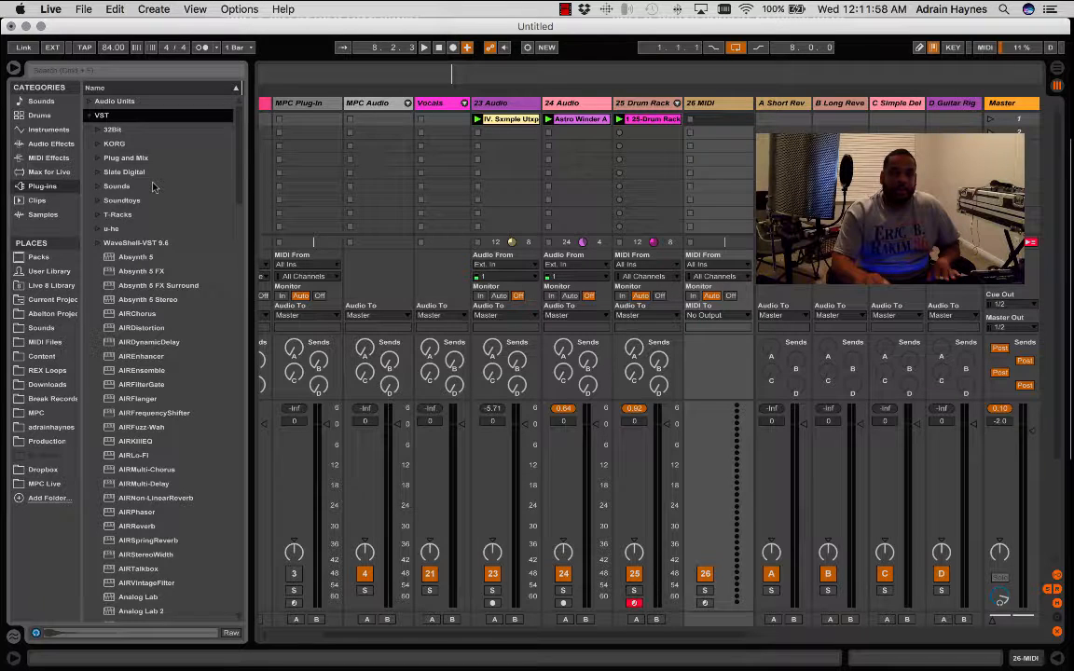
{"action": "scroll", "coordinate": [153, 188], "scroll_direction": "down", "scroll_amount": 5}
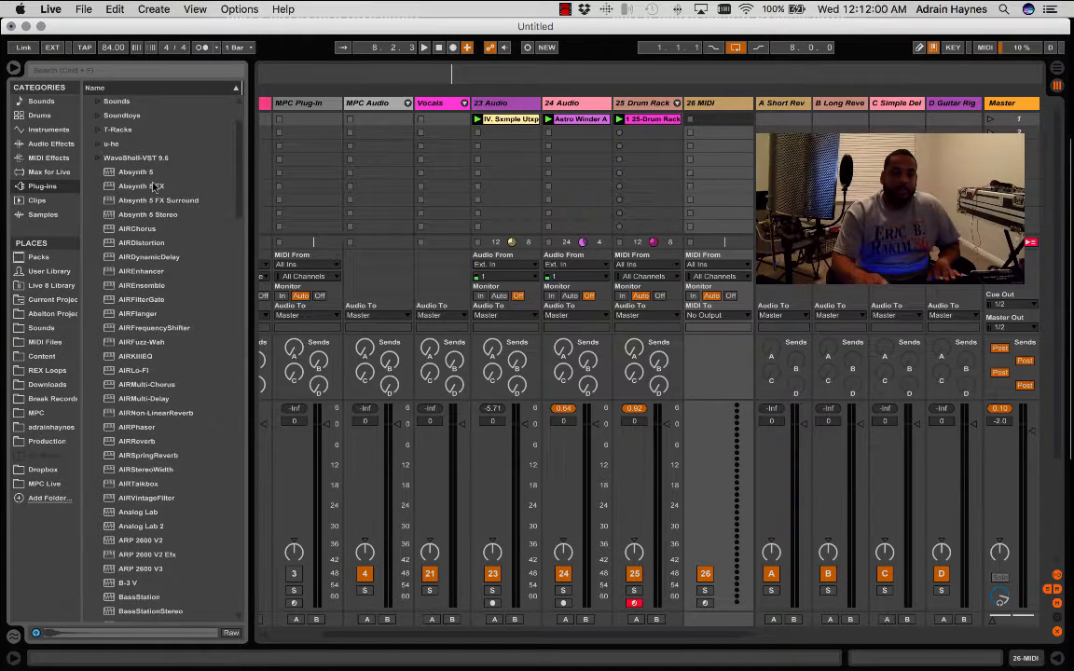
{"action": "scroll", "coordinate": [154, 187], "scroll_direction": "down", "scroll_amount": 3}
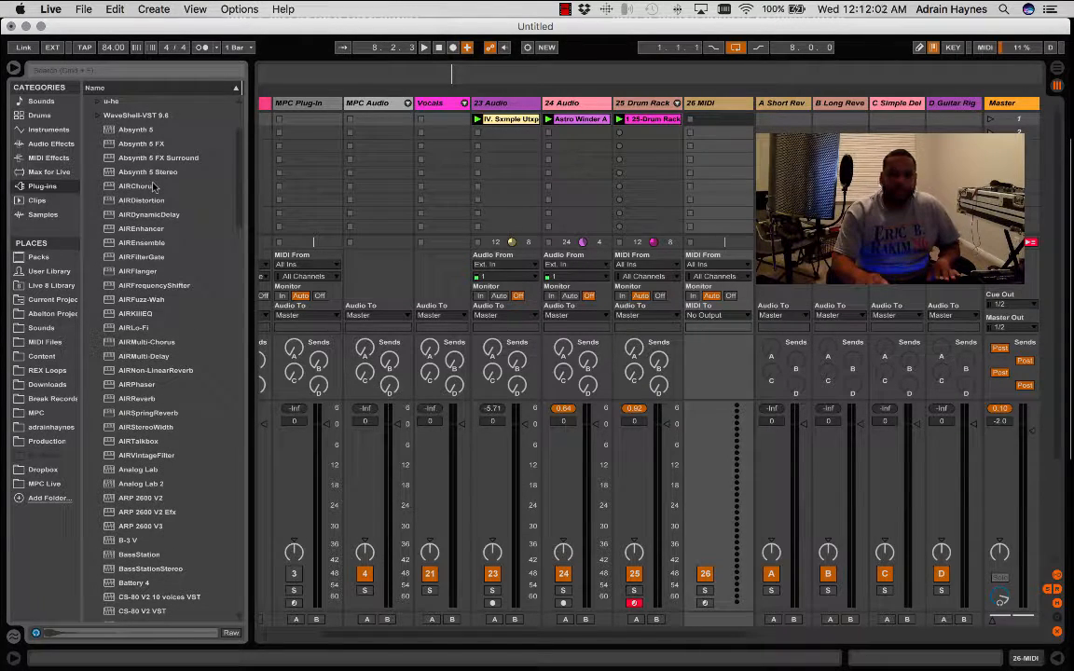
{"action": "scroll", "coordinate": [154, 188], "scroll_direction": "down", "scroll_amount": 15}
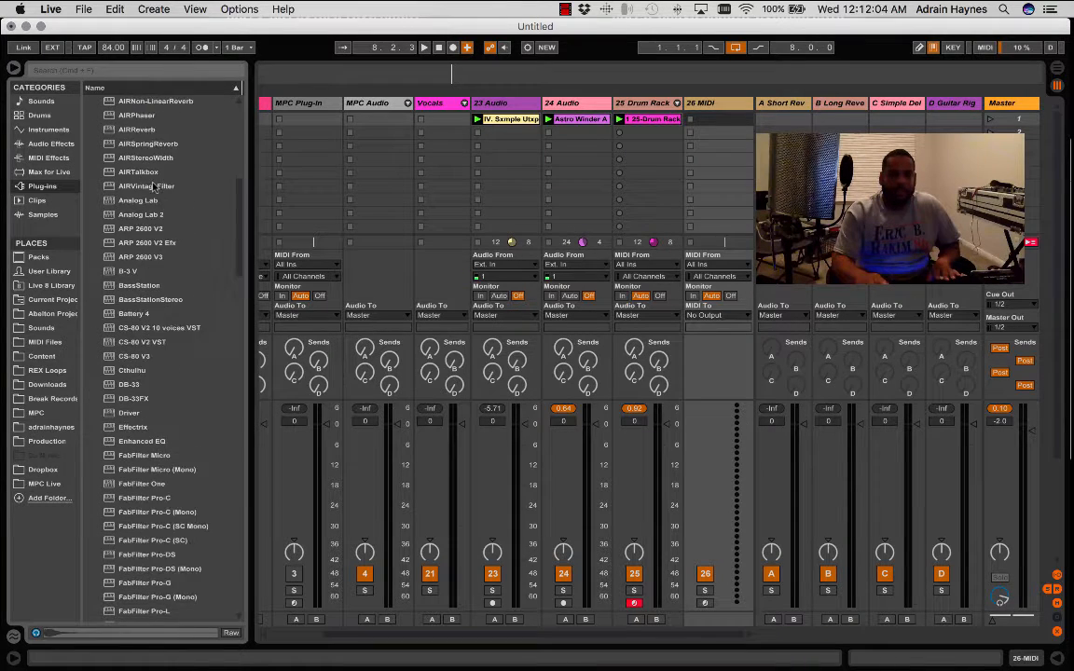
{"action": "scroll", "coordinate": [154, 187], "scroll_direction": "up", "scroll_amount": 20}
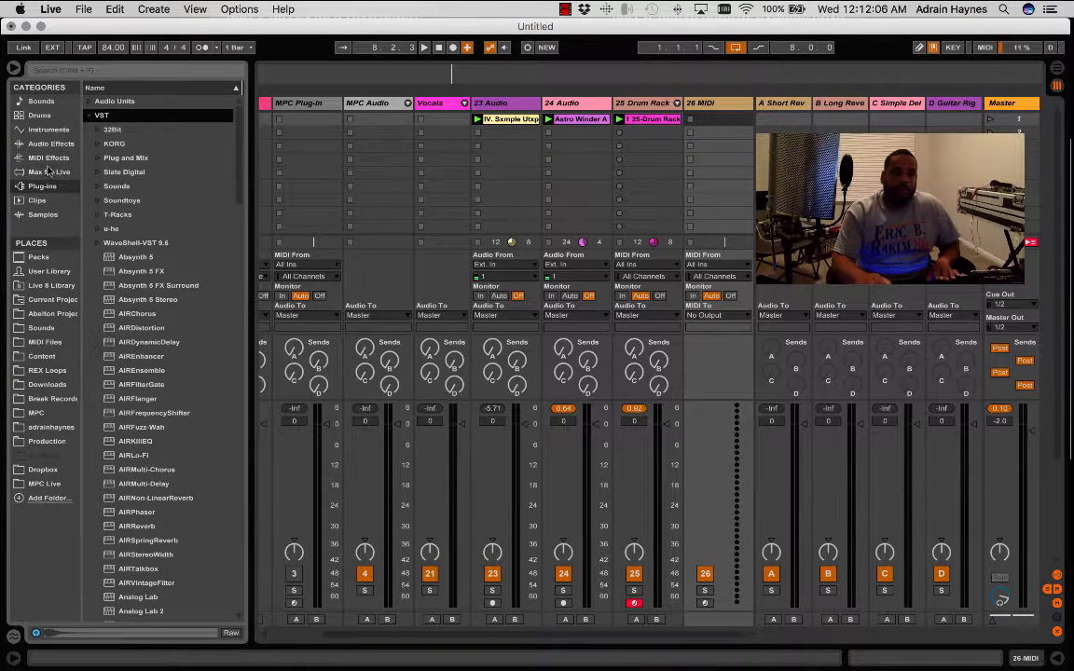
- Load an empty Instrument Rack onto MIDI track 26 and show its device view
{"action": "left_click", "coordinate": [47, 130]}
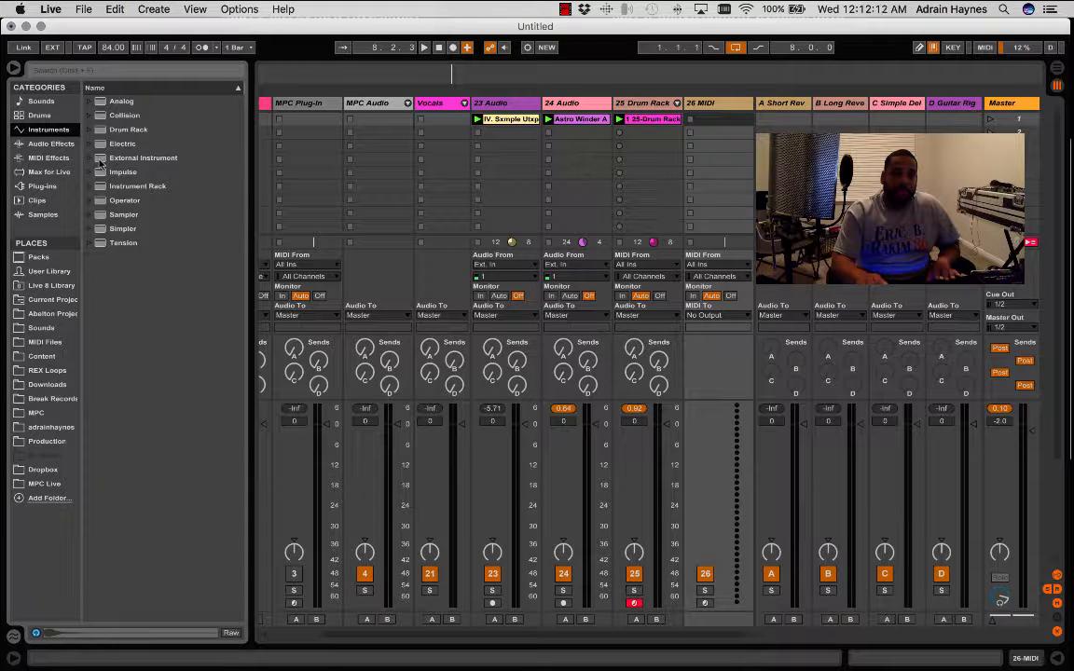
{"action": "left_click_drag", "start_coordinate": [100, 188], "coordinate": [762, 122]}
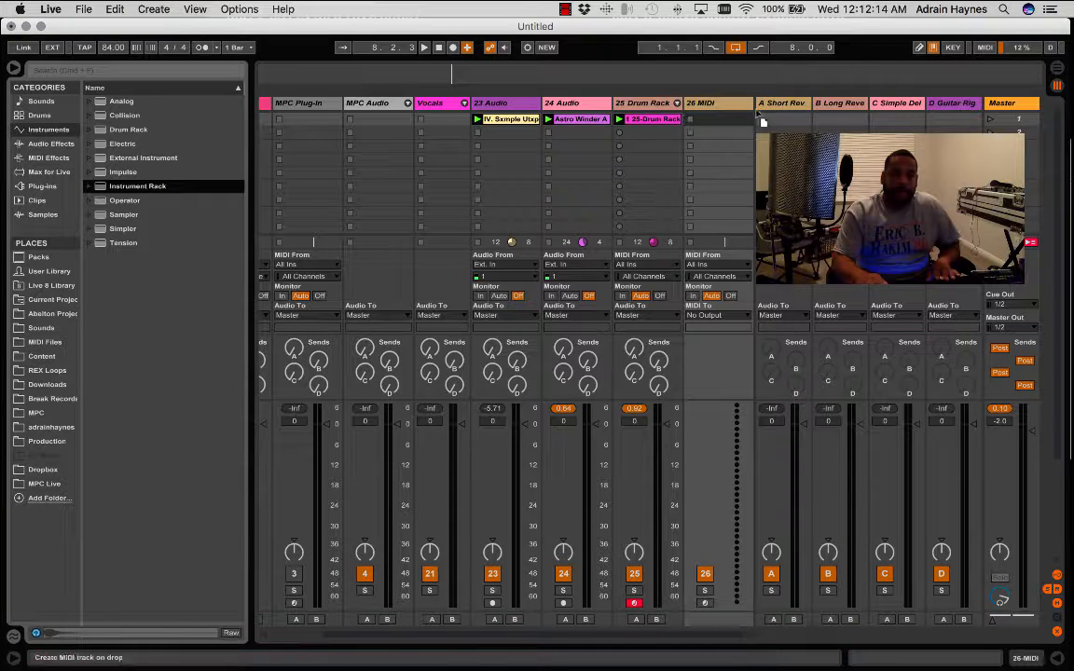
{"action": "left_click_drag", "start_coordinate": [702, 96], "coordinate": [706, 105]}
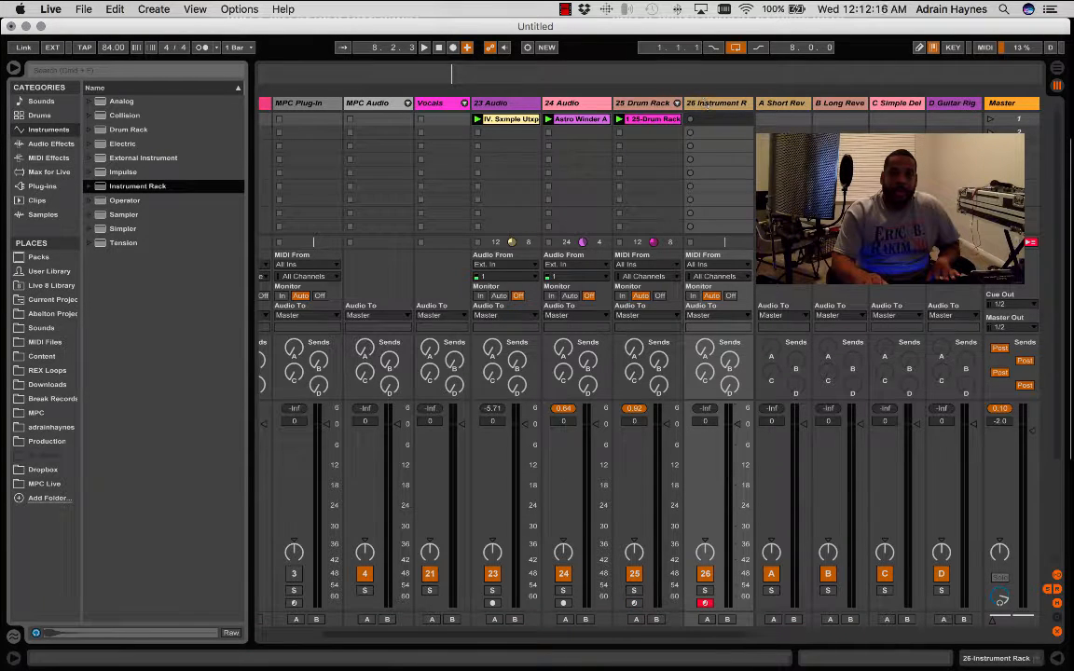
{"action": "left_click", "coordinate": [1019, 664]}
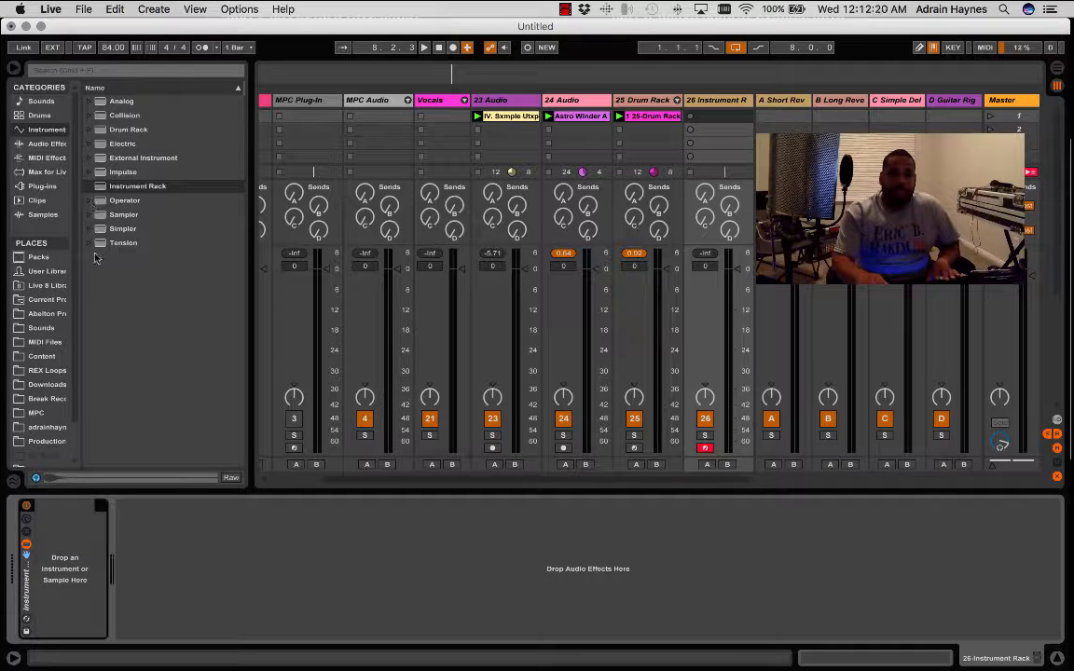
- Add the Chord MIDI effect to the Instrument Rack on track 26
{"action": "left_click", "coordinate": [47, 159]}
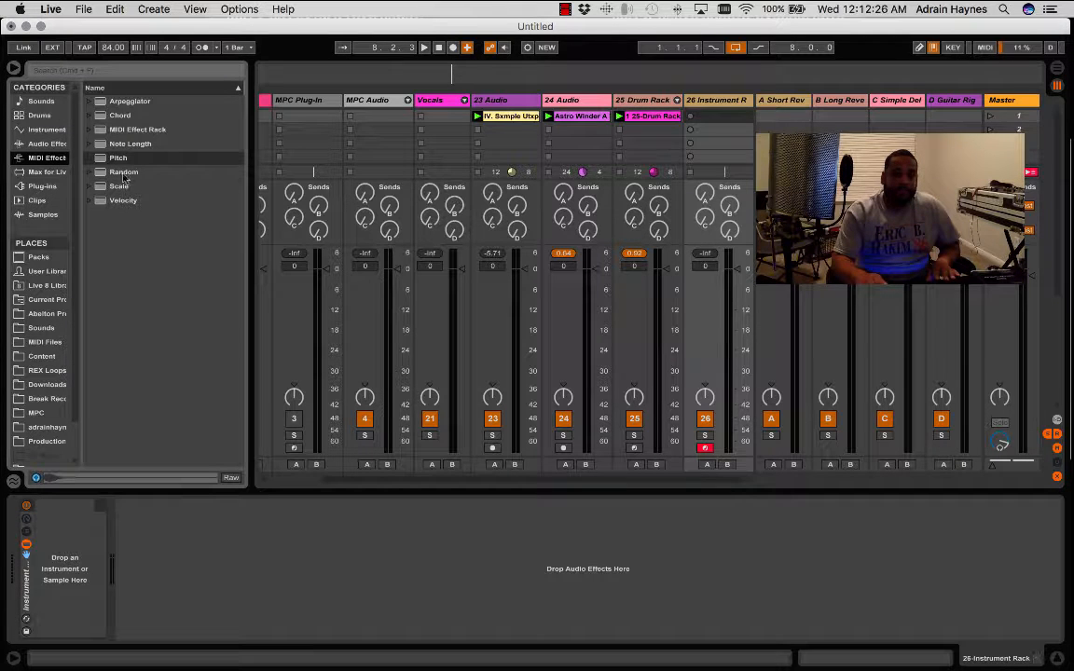
{"action": "left_click", "coordinate": [102, 117]}
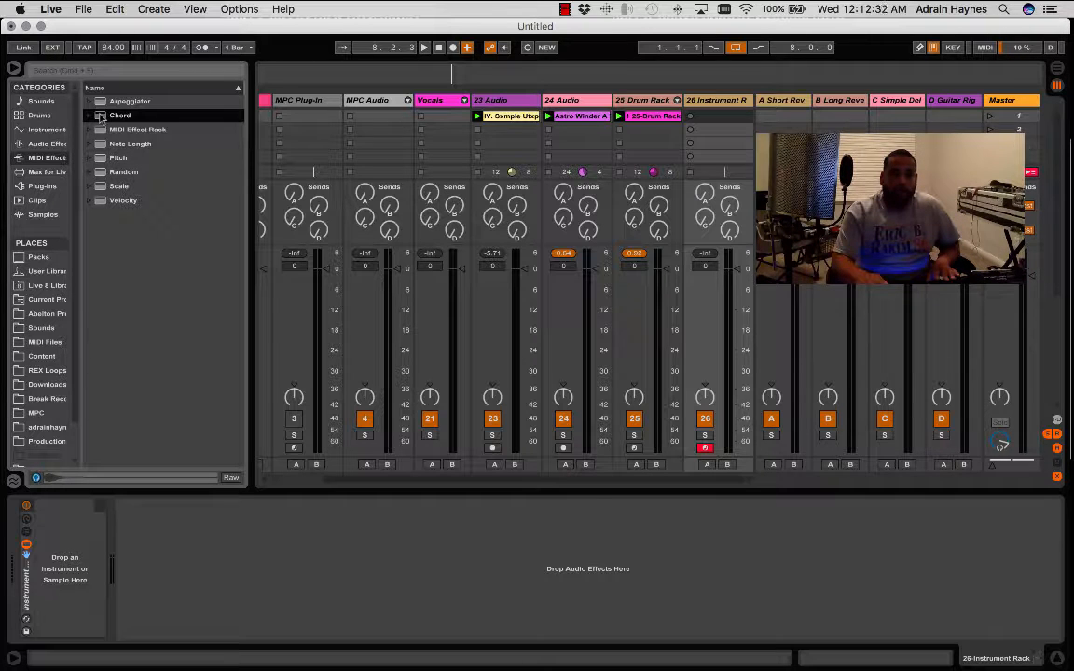
{"action": "left_click_drag", "start_coordinate": [102, 117], "coordinate": [81, 606]}
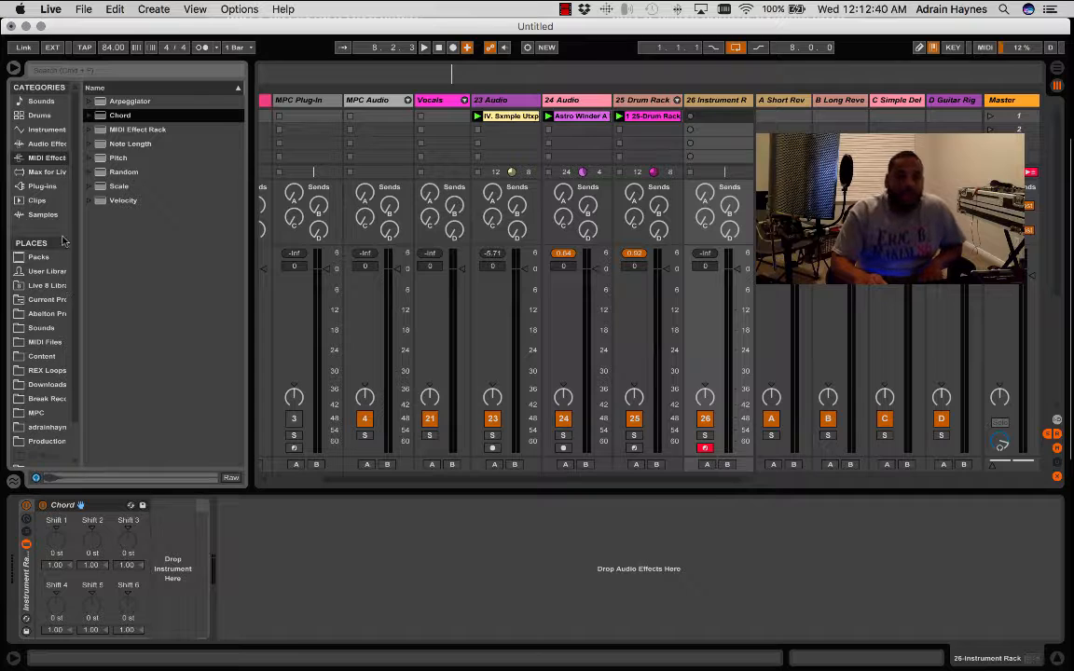
- Find the u-he Diva VST by searching the plug-ins for "diva", load it after Chord in the rack, and play the loops
{"action": "left_click", "coordinate": [42, 186]}
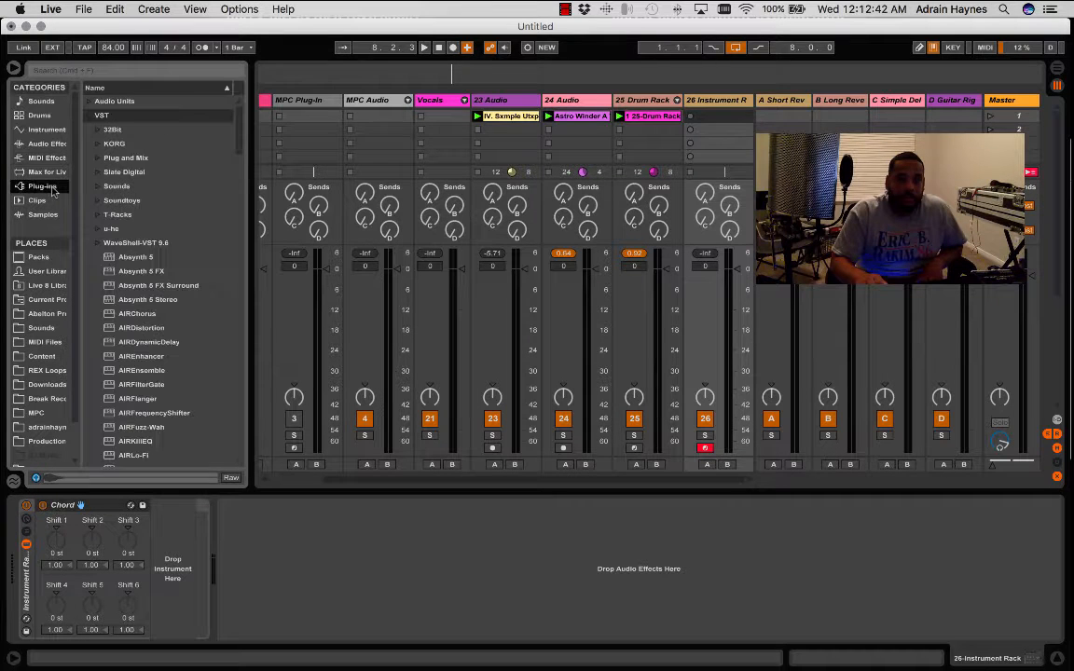
{"action": "scroll", "coordinate": [147, 278], "scroll_direction": "down", "scroll_amount": 10}
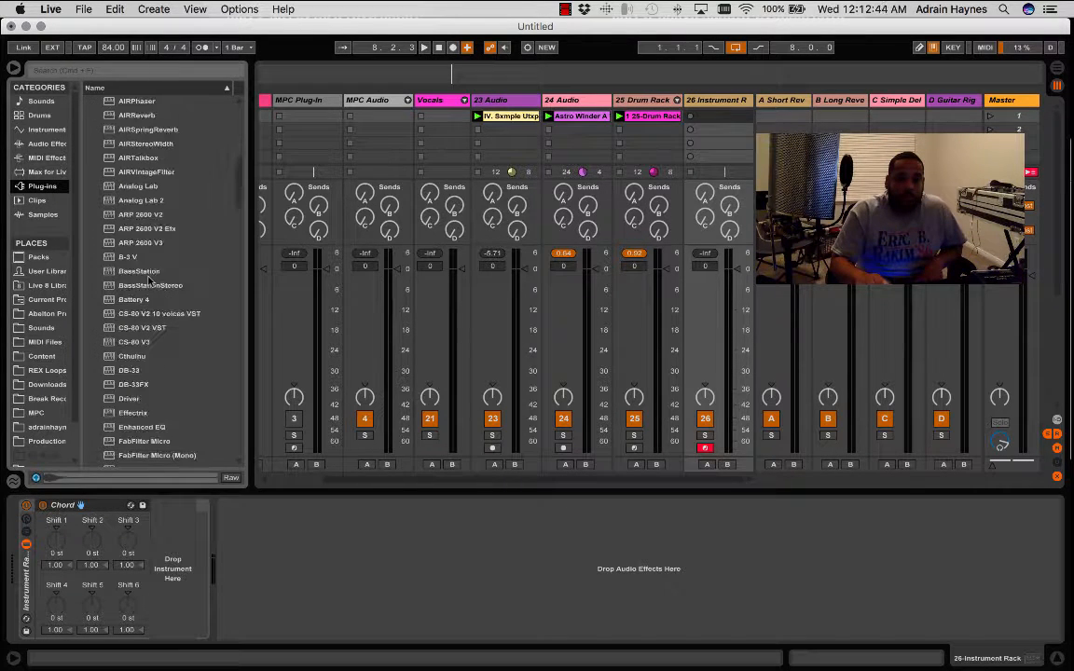
{"action": "scroll", "coordinate": [147, 278], "scroll_direction": "down", "scroll_amount": 10}
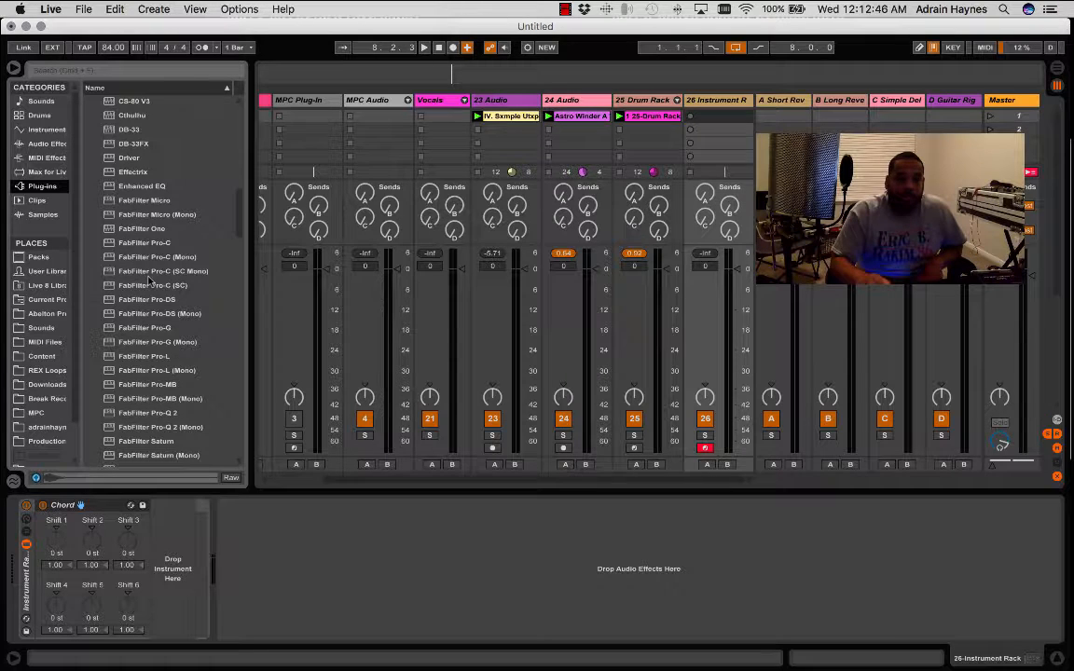
{"action": "scroll", "coordinate": [147, 278], "scroll_direction": "up", "scroll_amount": 8}
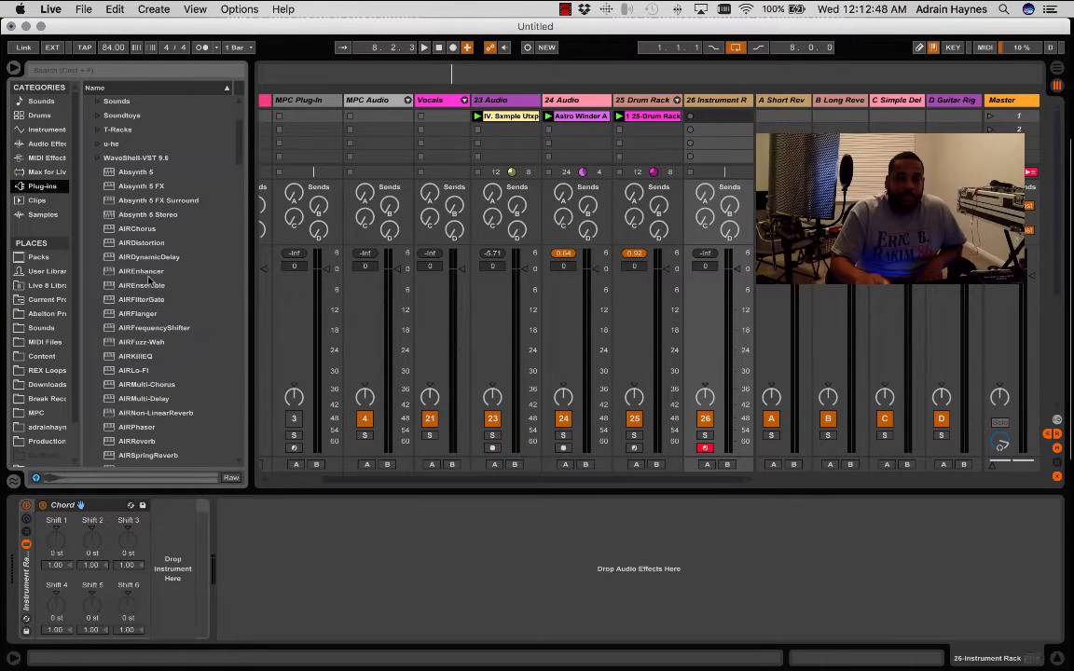
{"action": "scroll", "coordinate": [147, 280], "scroll_direction": "down", "scroll_amount": 6}
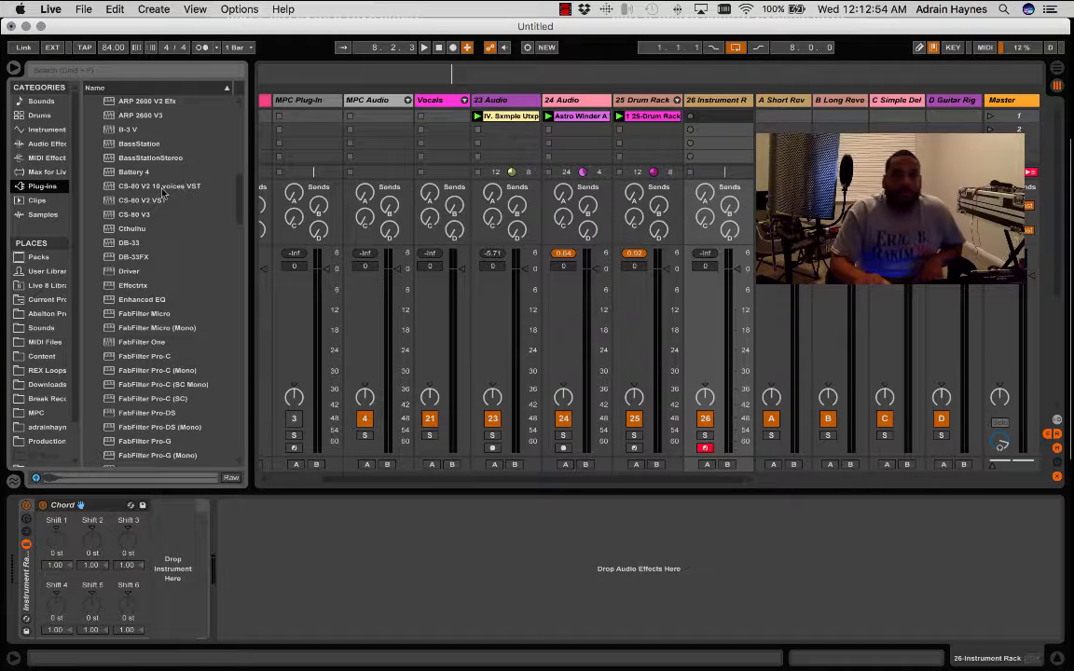
{"action": "left_click", "coordinate": [140, 69]}
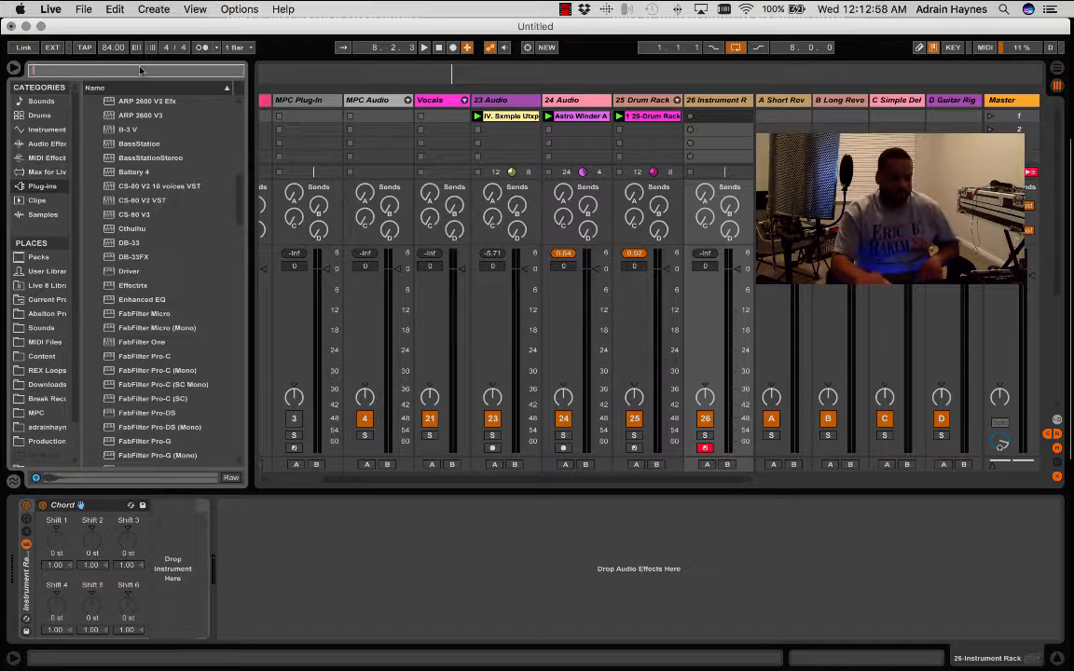
{"action": "type", "text": "diva"}
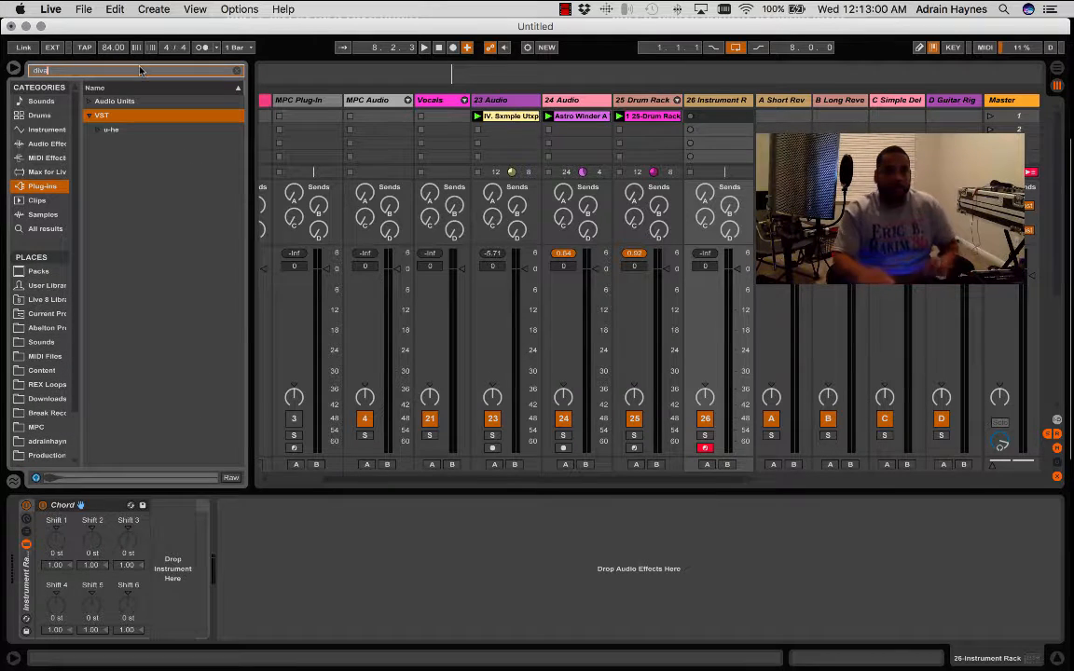
{"action": "left_click", "coordinate": [98, 130]}
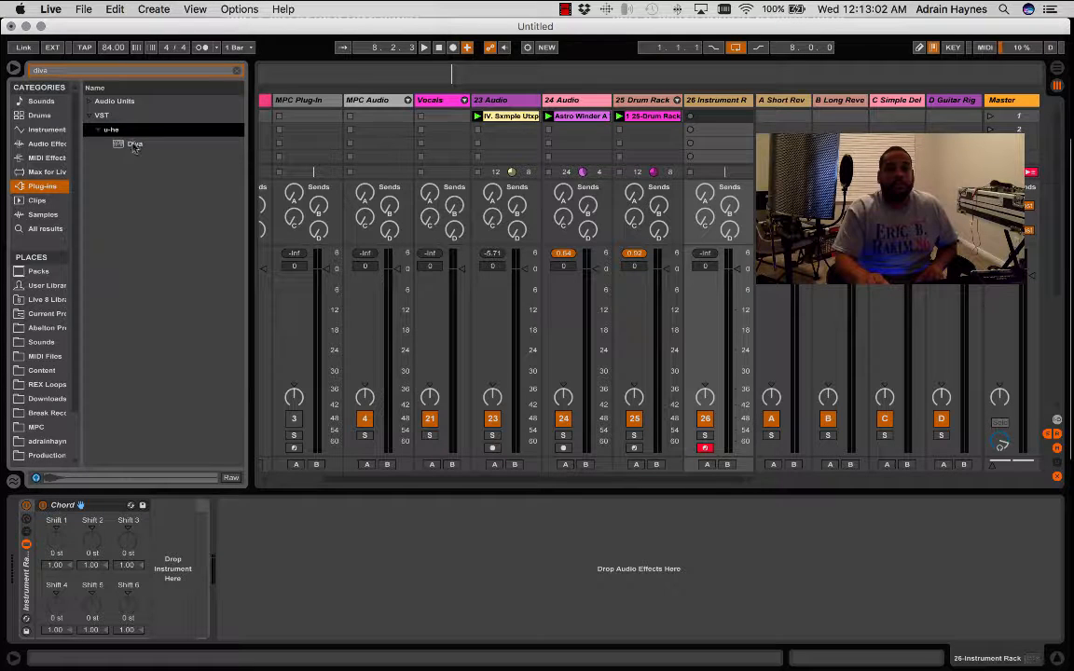
{"action": "left_click_drag", "start_coordinate": [132, 145], "coordinate": [173, 548]}
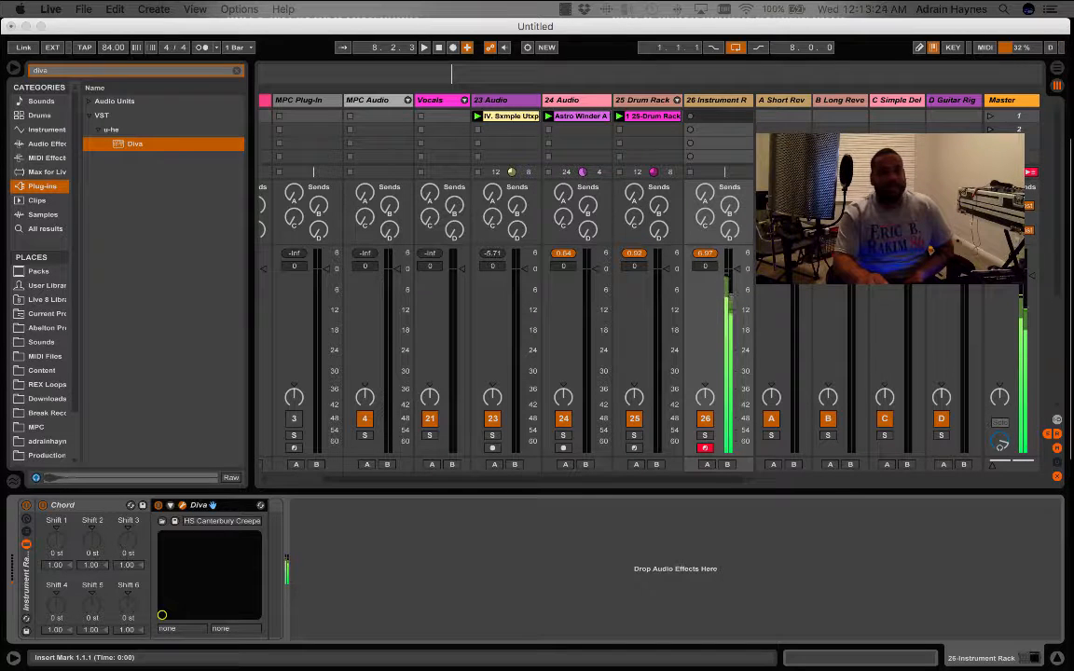
{"action": "key", "text": "space"}
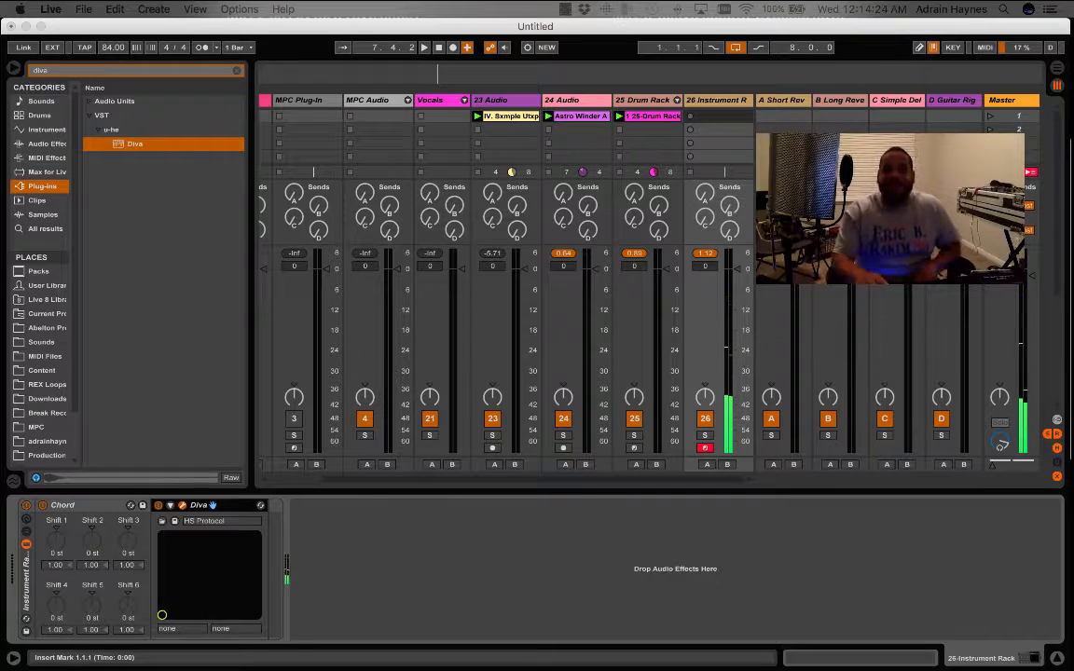
- Set the audio buffer size to 512 samples in the preferences and play the loops again
{"action": "left_click", "coordinate": [53, 16]}
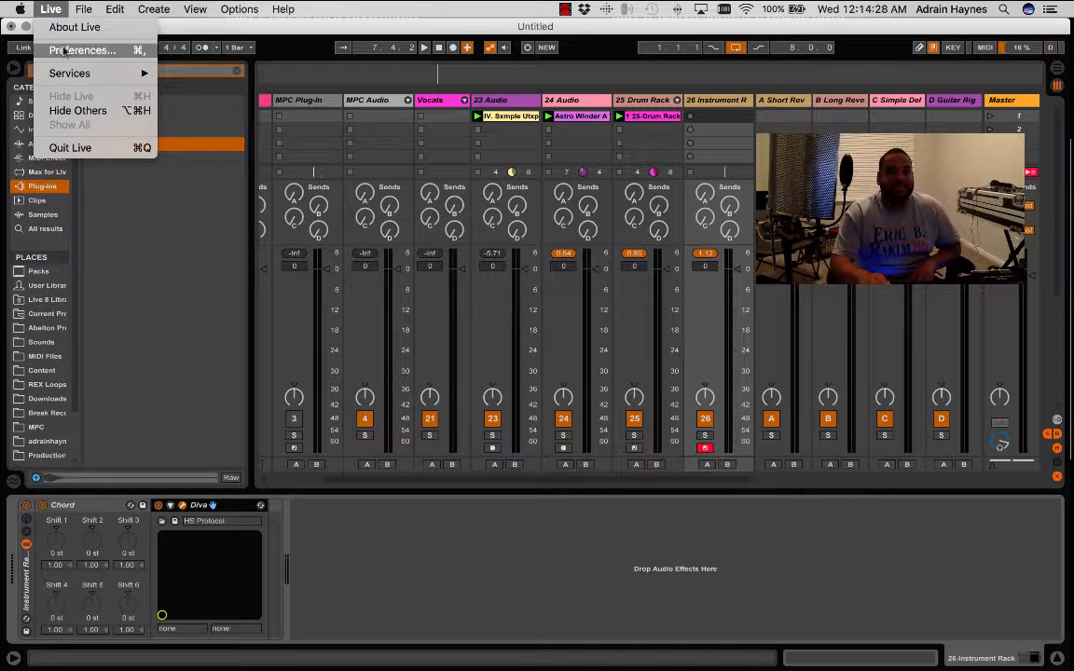
{"action": "left_click", "coordinate": [63, 49]}
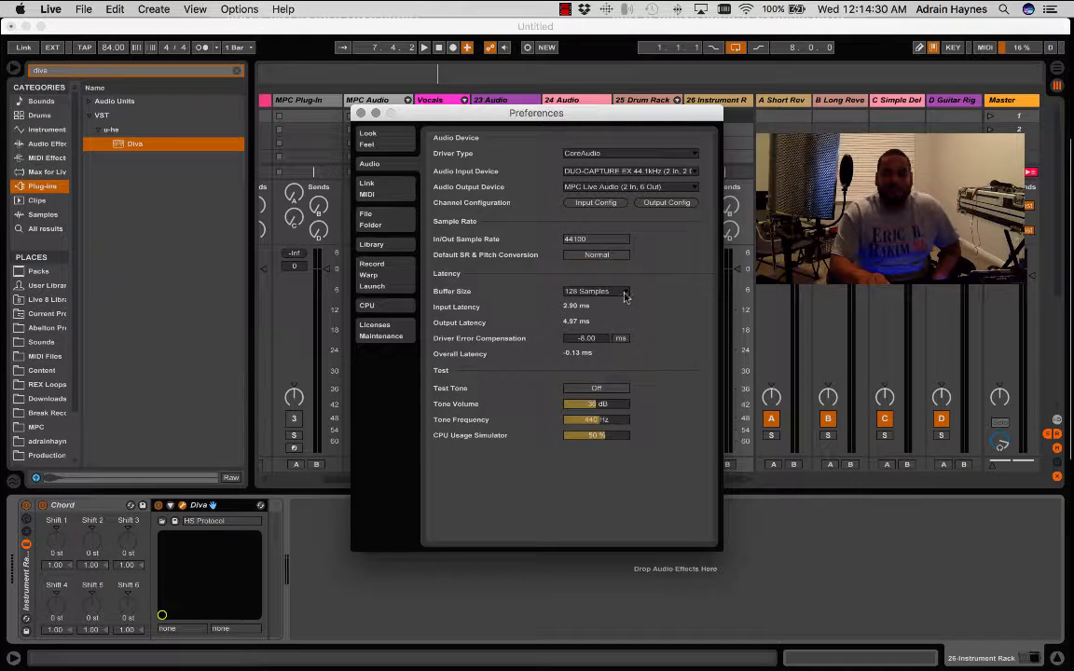
{"action": "left_click", "coordinate": [625, 294]}
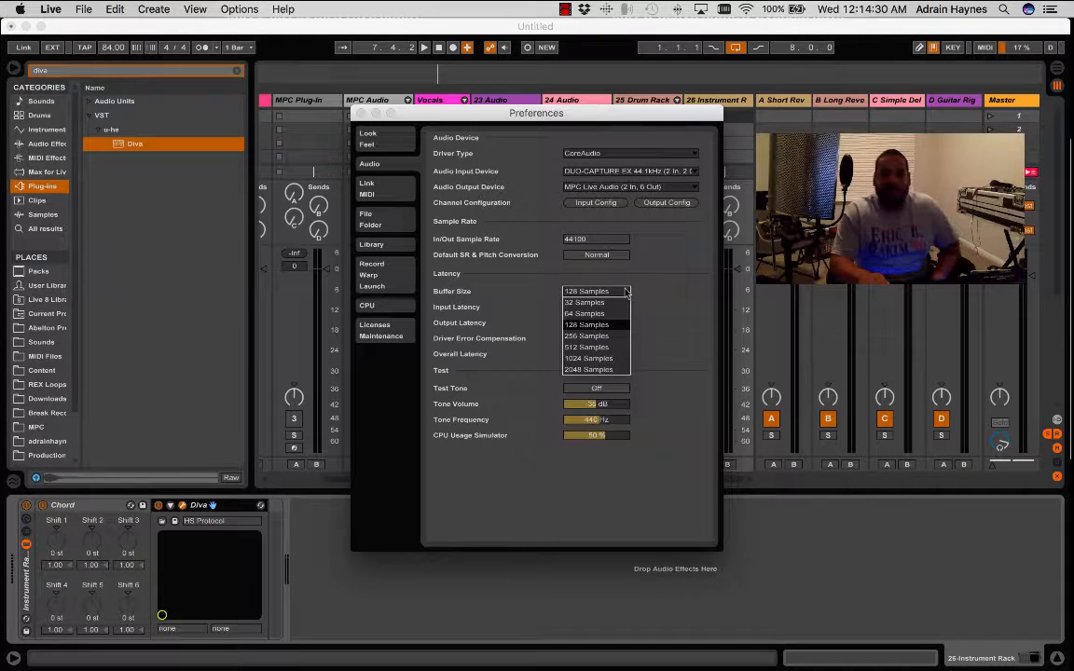
{"action": "left_click", "coordinate": [594, 346]}
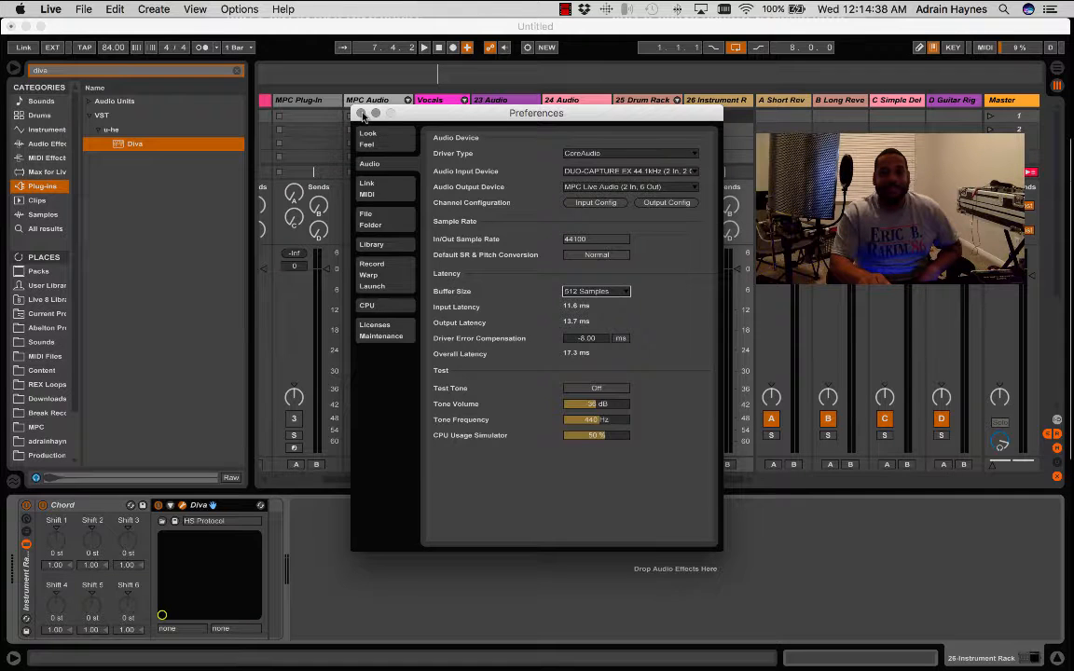
{"action": "left_click", "coordinate": [362, 113]}
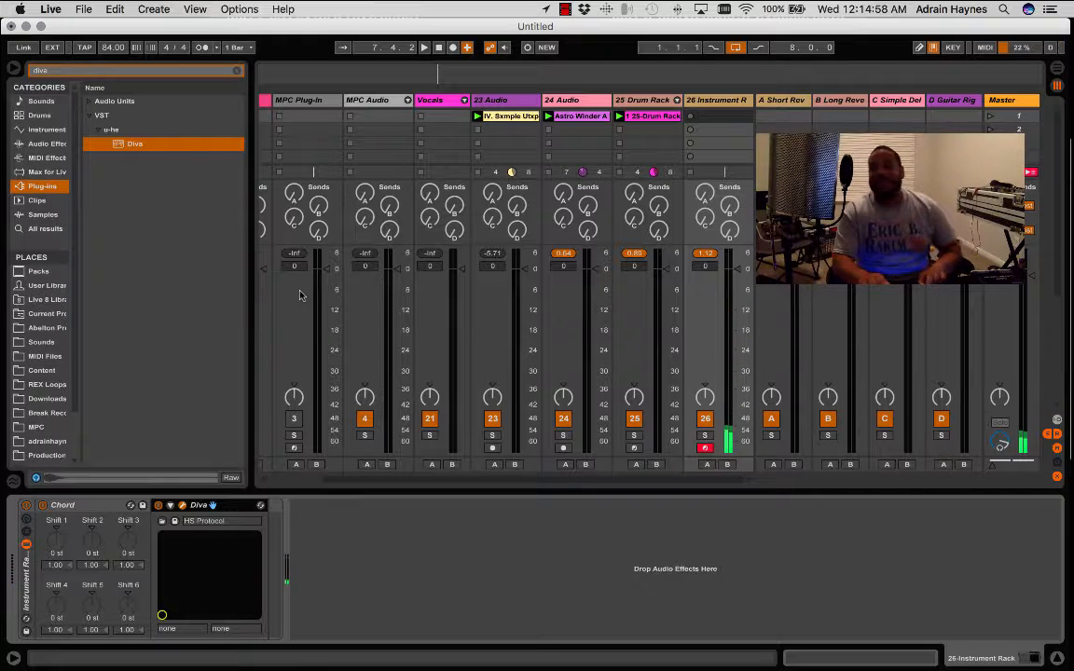
{"action": "key", "text": "space"}
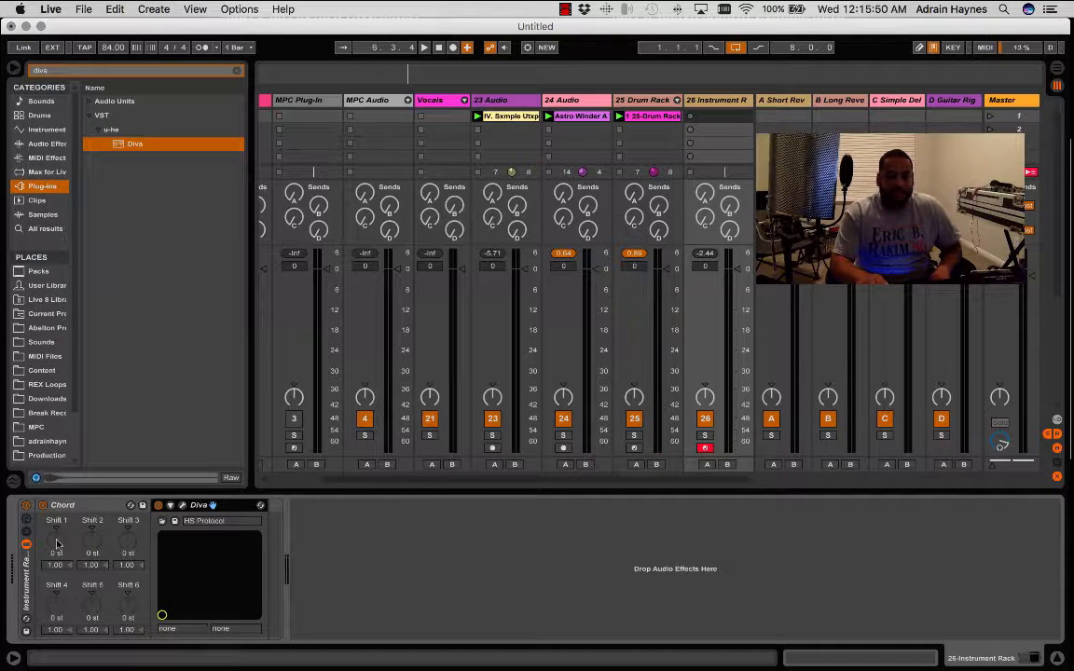
- Clear the browser search and switch off the Komplete Kontrol rack on the [KK] track
{"action": "left_click", "coordinate": [237, 71]}
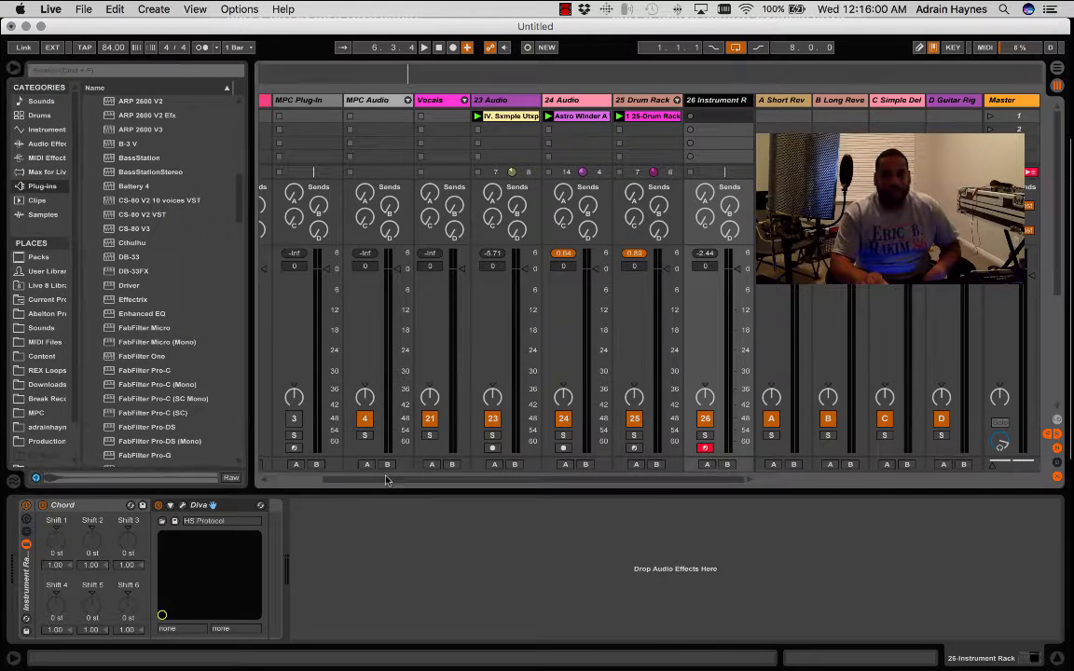
{"action": "left_click_drag", "start_coordinate": [388, 483], "coordinate": [330, 481]}
{"action": "left_click", "coordinate": [291, 102]}
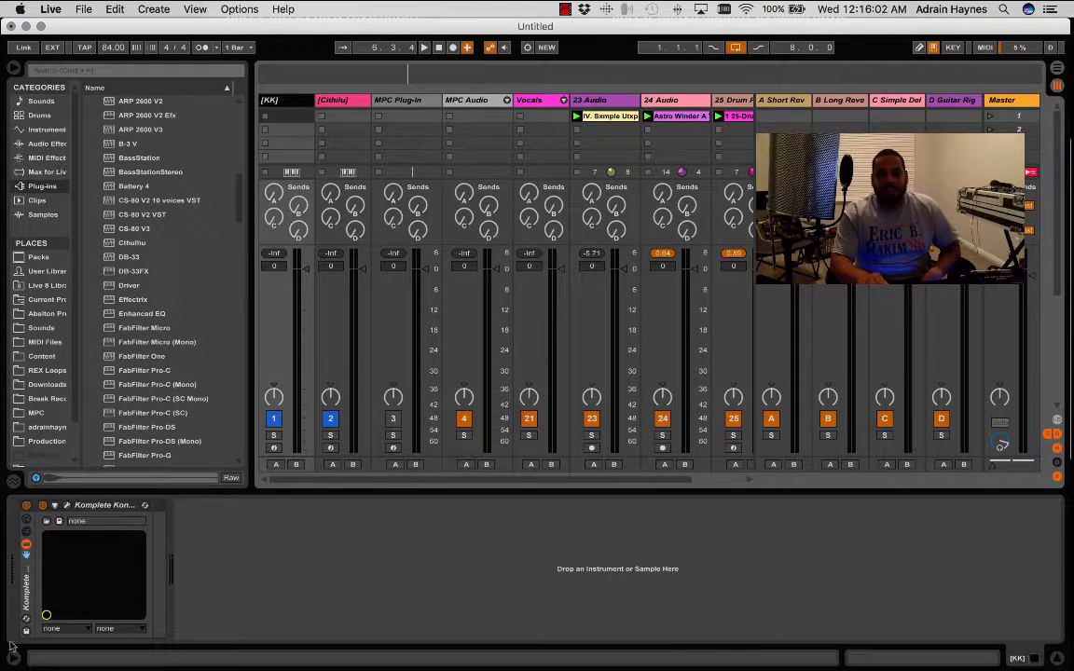
{"action": "left_click", "coordinate": [26, 506]}
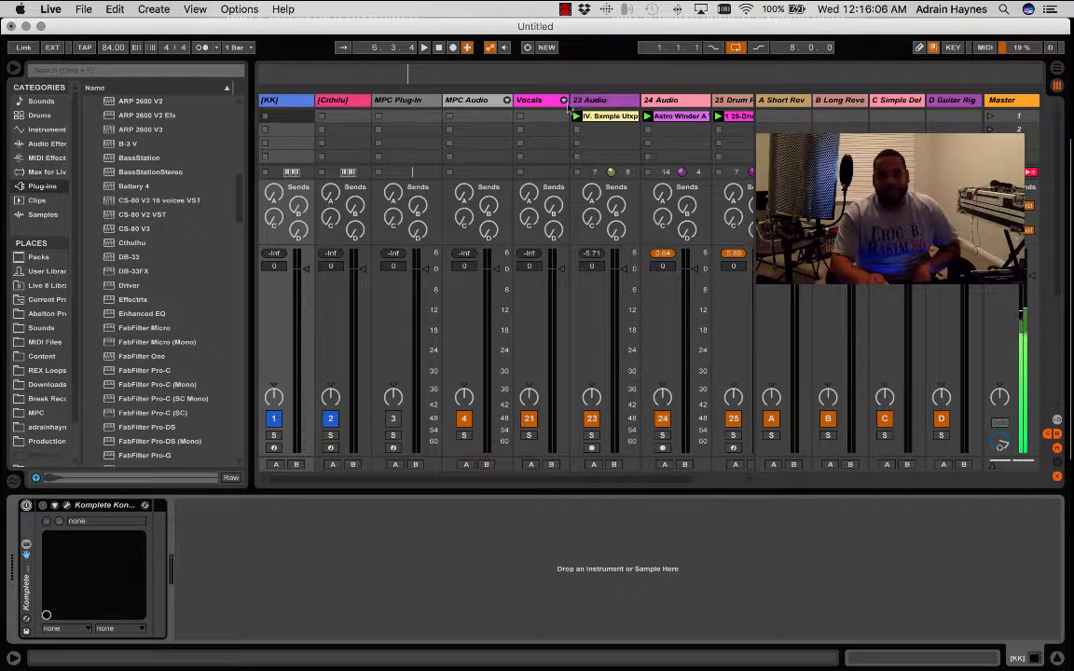
- On the Instrument Rack track 26, set Chord's Shift 1 to +5 st and Shift 2 to -3 st, and play the loops
{"action": "left_click", "coordinate": [733, 102]}
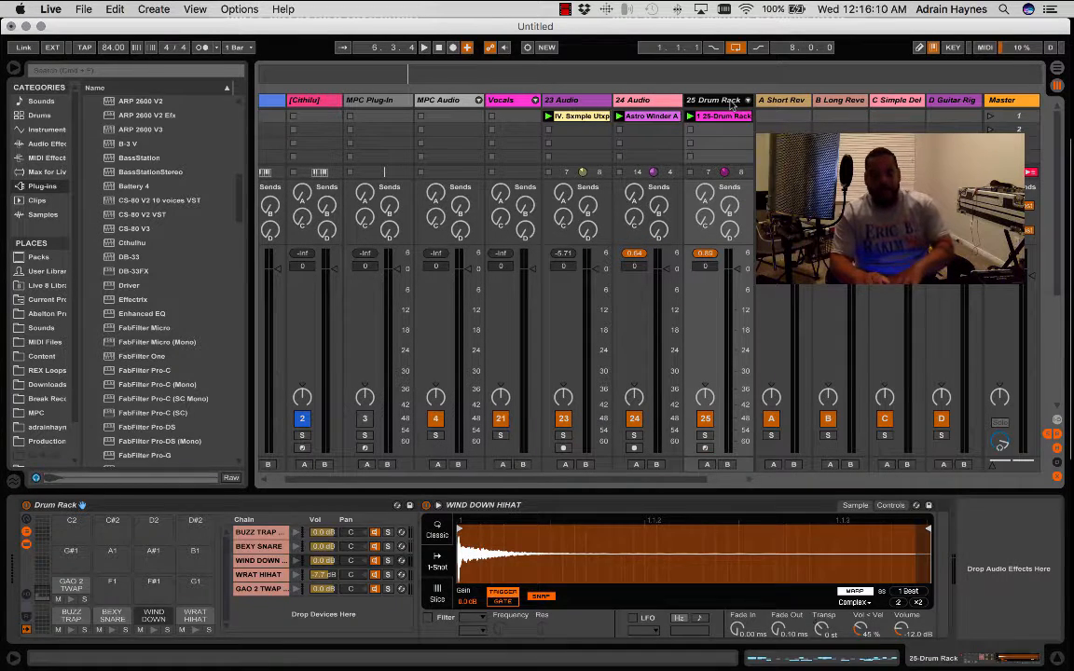
{"action": "key", "text": "Right"}
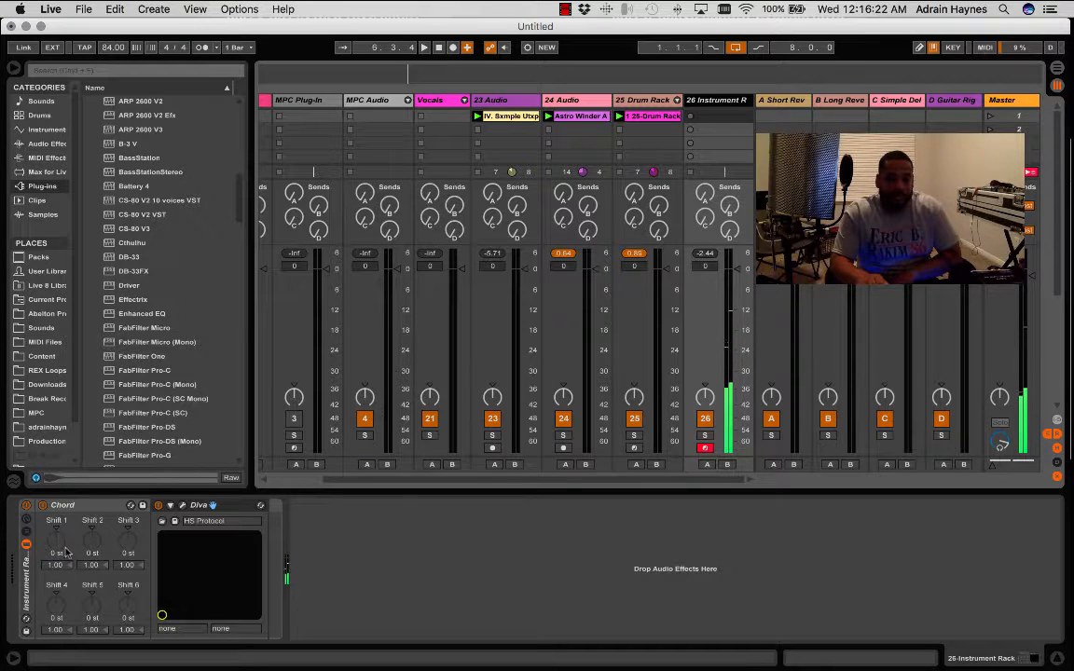
{"action": "left_click_drag", "start_coordinate": [60, 550], "coordinate": [58, 539]}
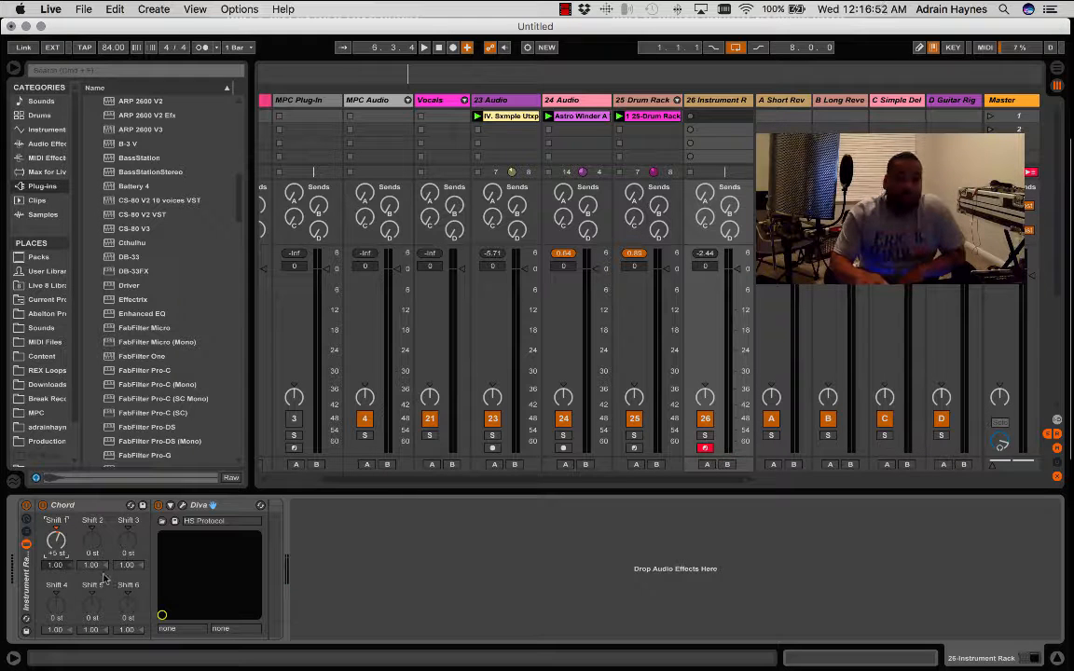
{"action": "mouse_move", "coordinate": [100, 544]}
{"action": "left_mouse_down"}
{"action": "mouse_move", "coordinate": [101, 556]}
{"action": "mouse_move", "coordinate": [92, 548]}
{"action": "left_mouse_up"}
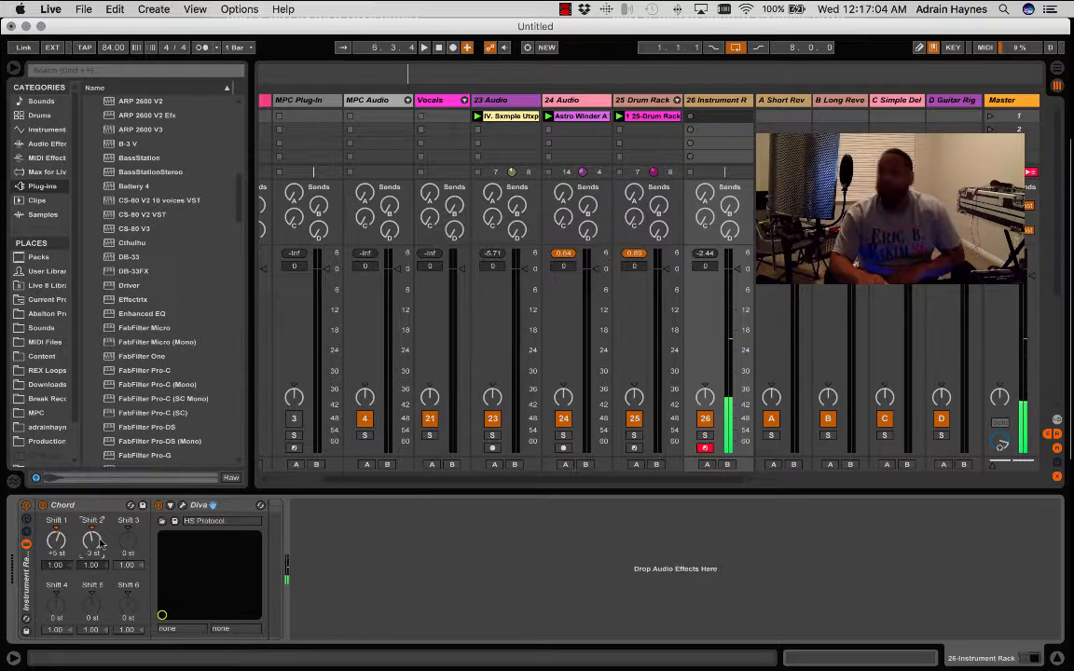
{"action": "key", "text": "space"}
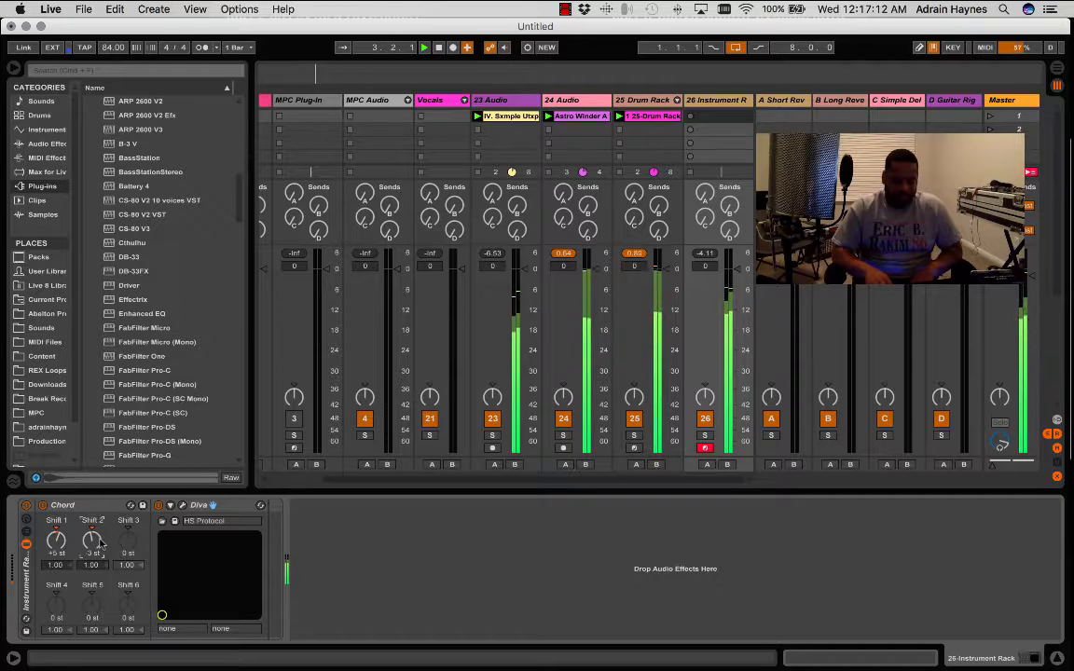
{"action": "key", "text": "space"}
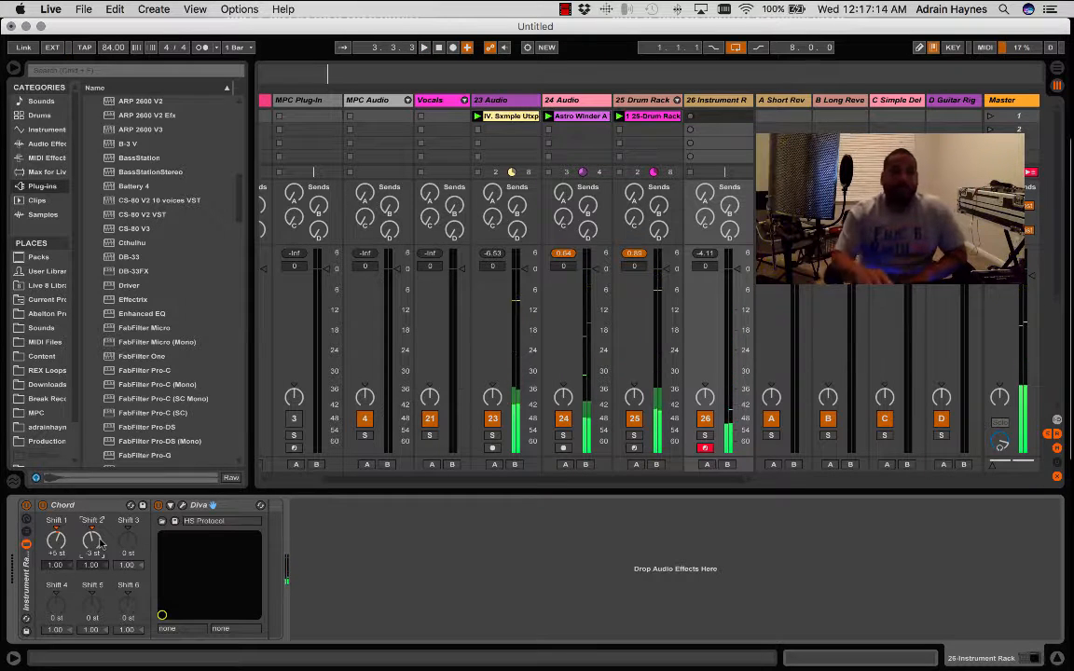
- Switch off the Chord effect on track 26 and play the loops with Diva alone
{"action": "left_click", "coordinate": [42, 506]}
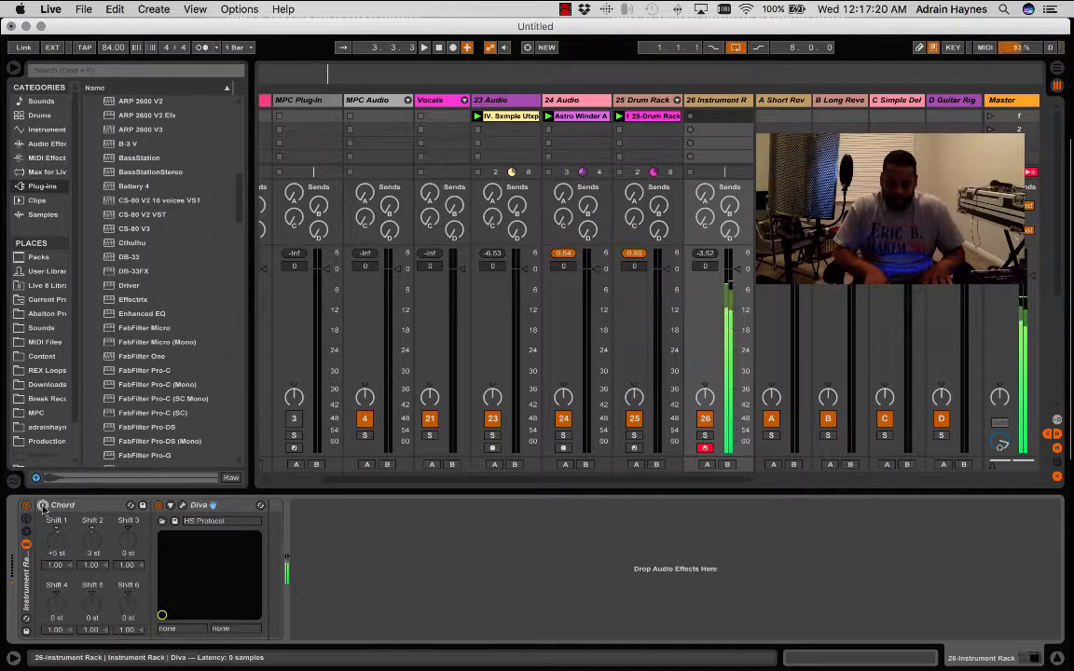
{"action": "key", "text": "space"}
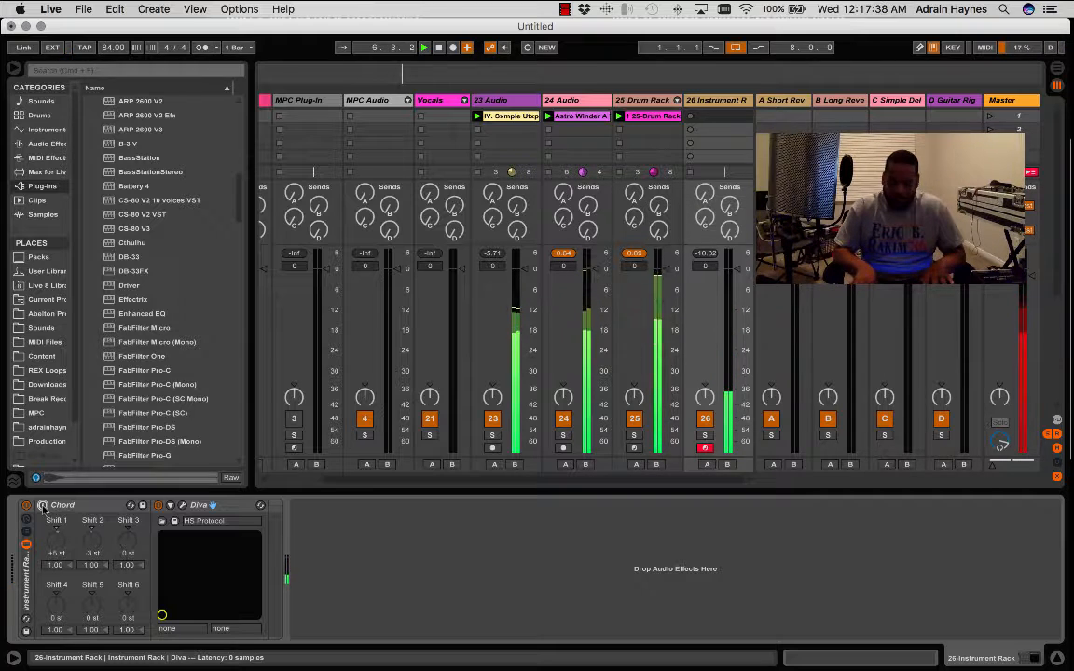
{"action": "key", "text": "space"}
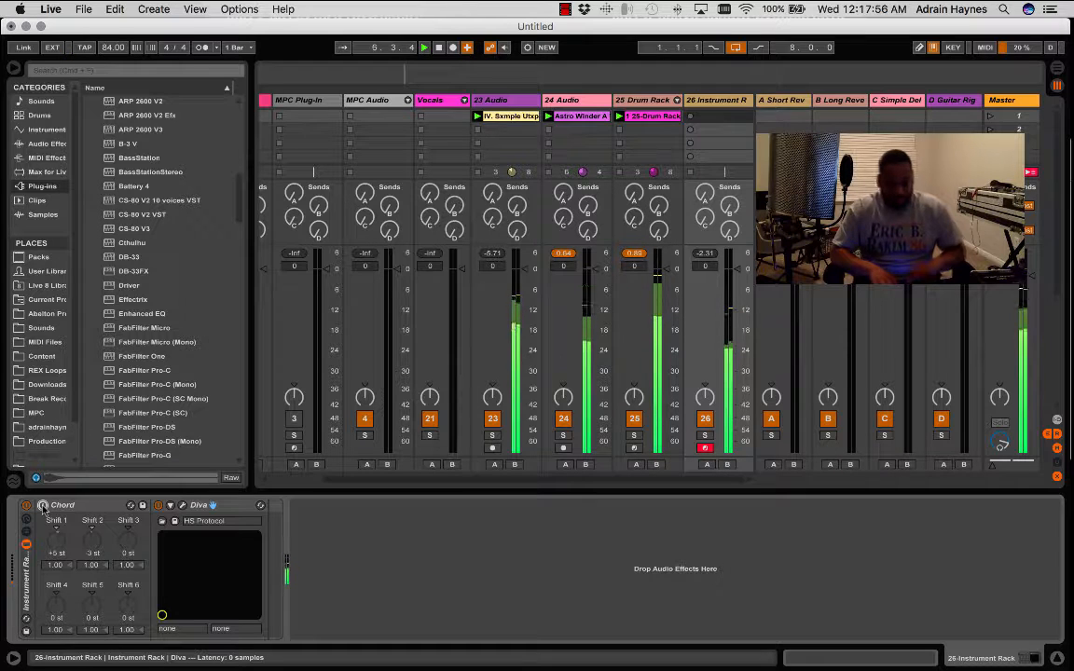
{"action": "key", "text": "space"}
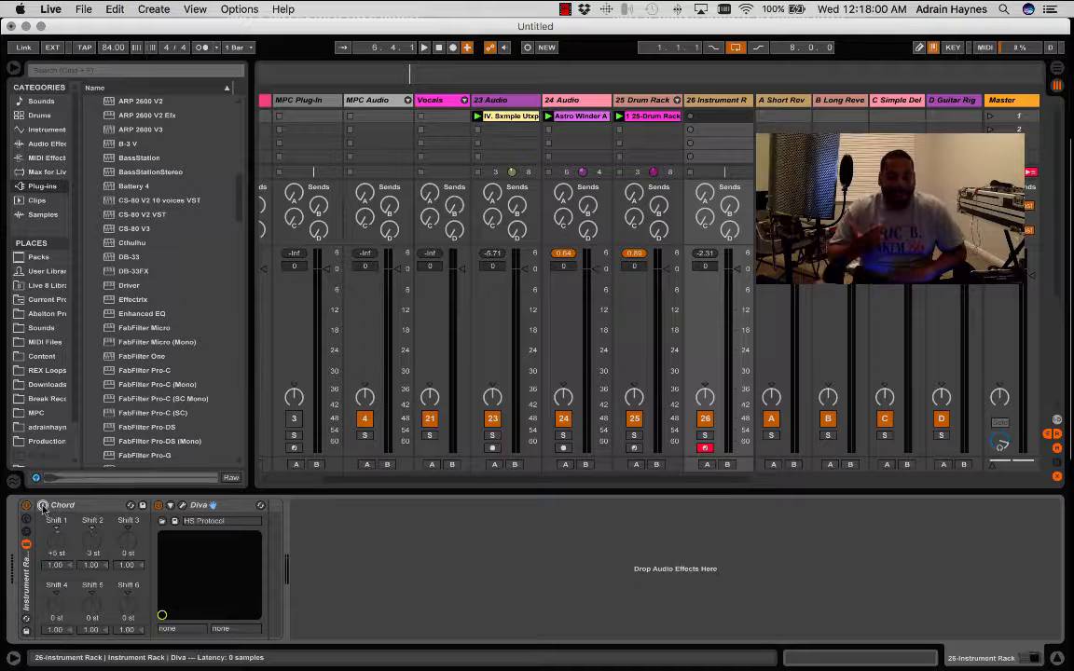
{"action": "key", "text": "space"}
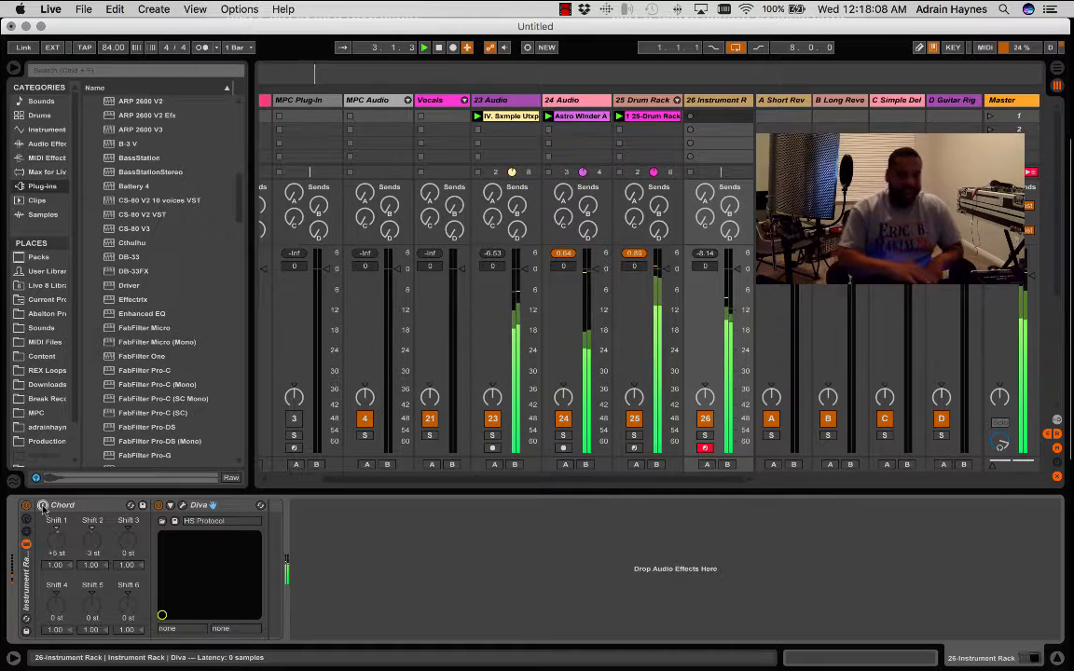
{"action": "key", "text": "space"}
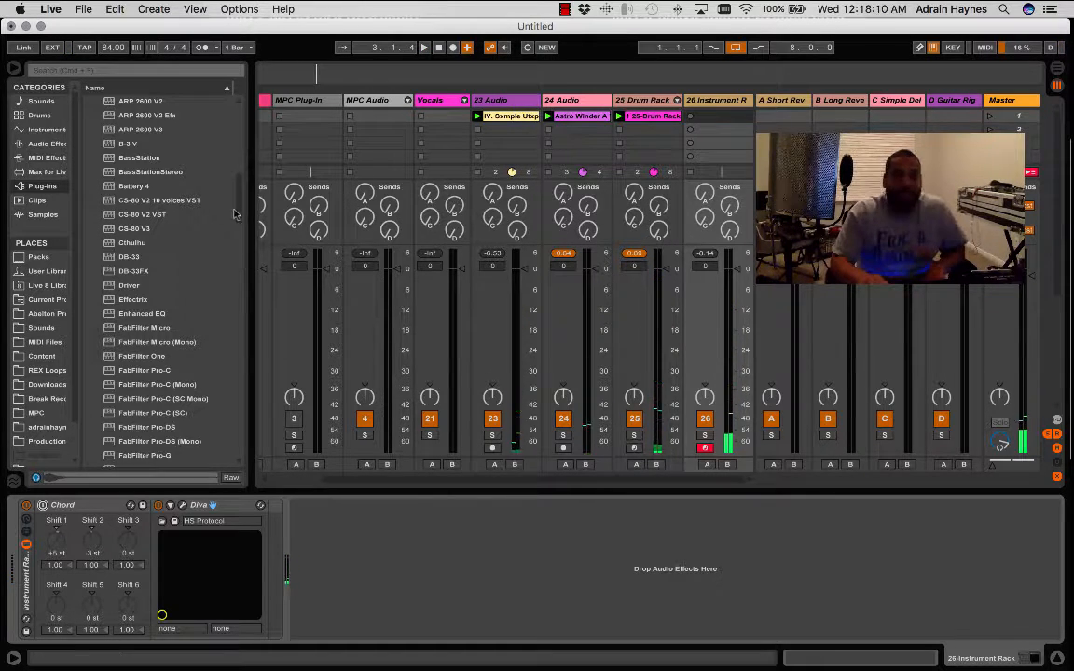
- Hot-swap the Instrument Rack on track 26 for the Piano V plug-in
{"action": "left_click_drag", "start_coordinate": [237, 203], "coordinate": [241, 337]}
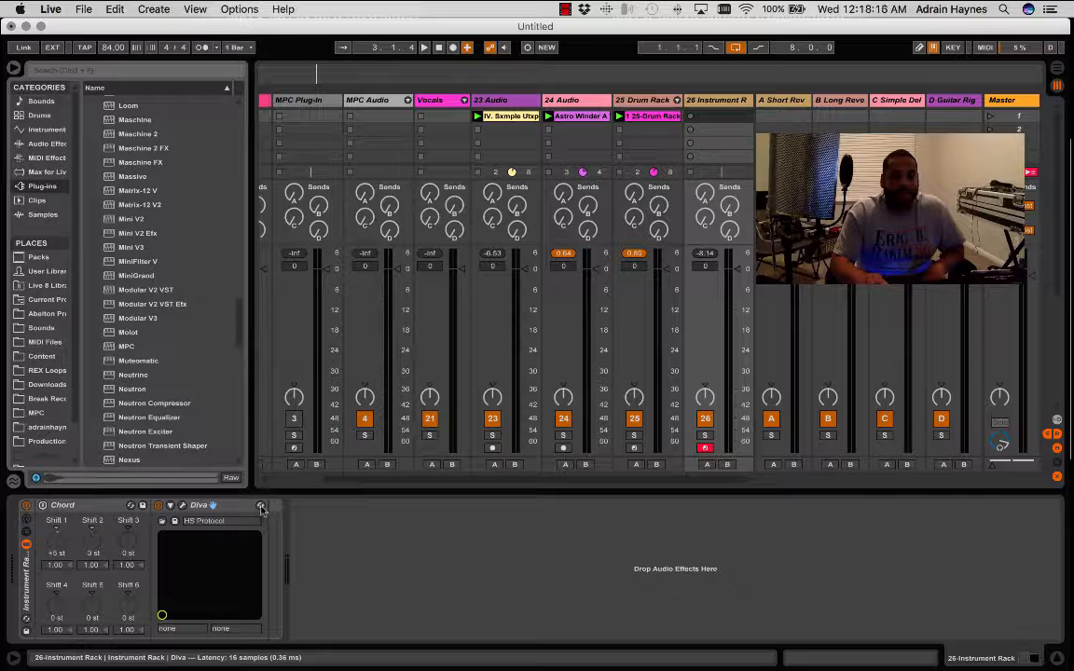
{"action": "left_click", "coordinate": [26, 557]}
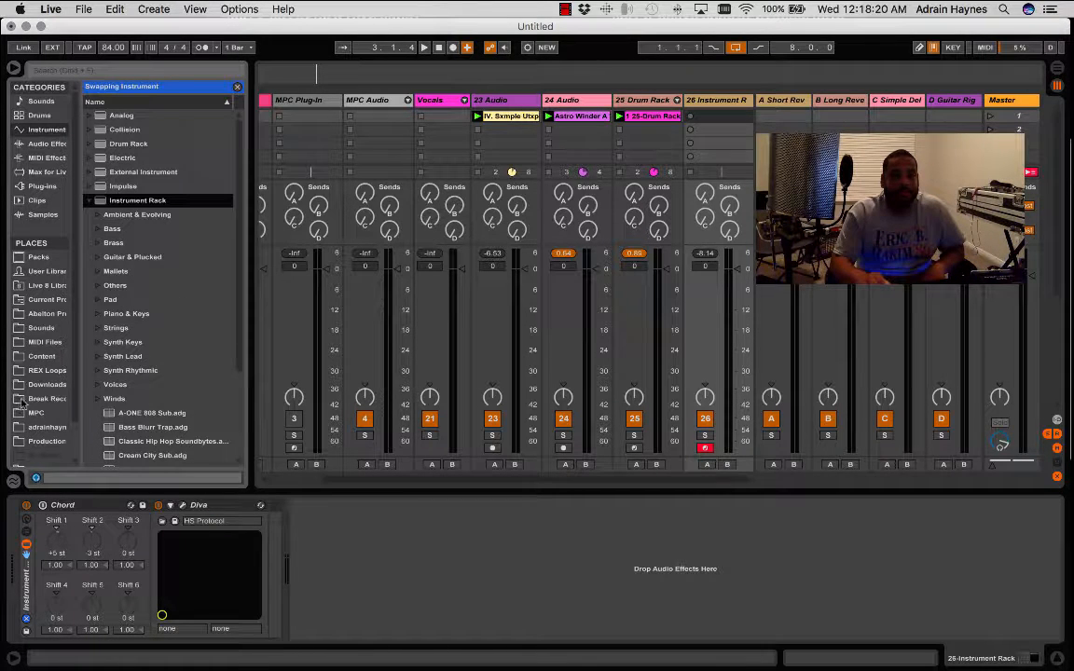
{"action": "left_click", "coordinate": [42, 186]}
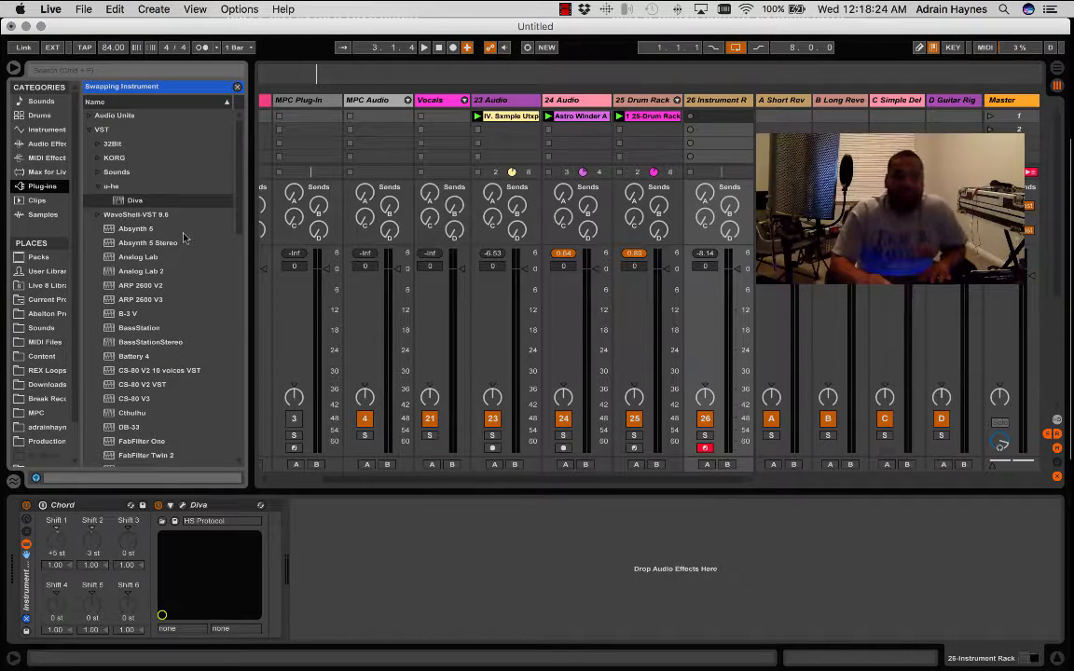
{"action": "left_click", "coordinate": [100, 189]}
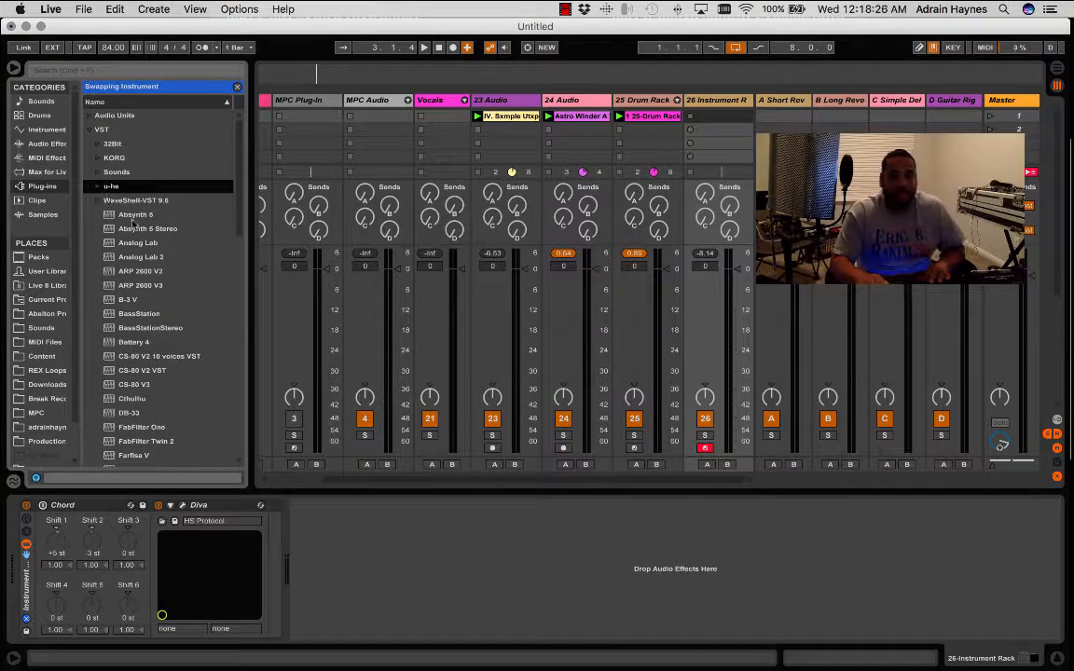
{"action": "scroll", "coordinate": [130, 224], "scroll_direction": "down", "scroll_amount": 6}
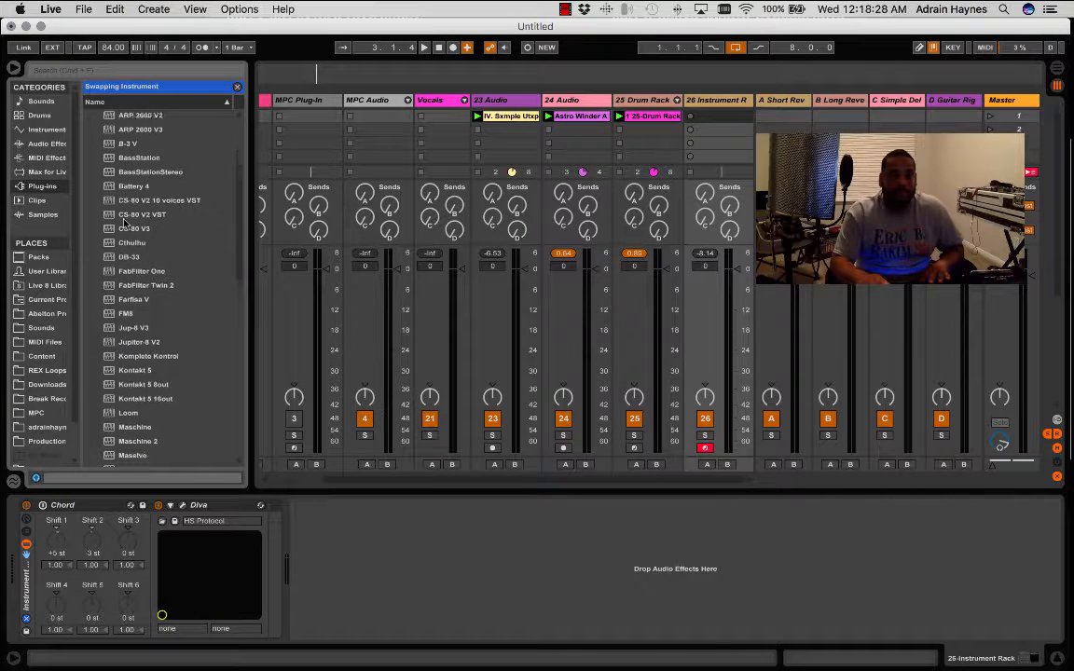
{"action": "scroll", "coordinate": [123, 221], "scroll_direction": "down", "scroll_amount": 5}
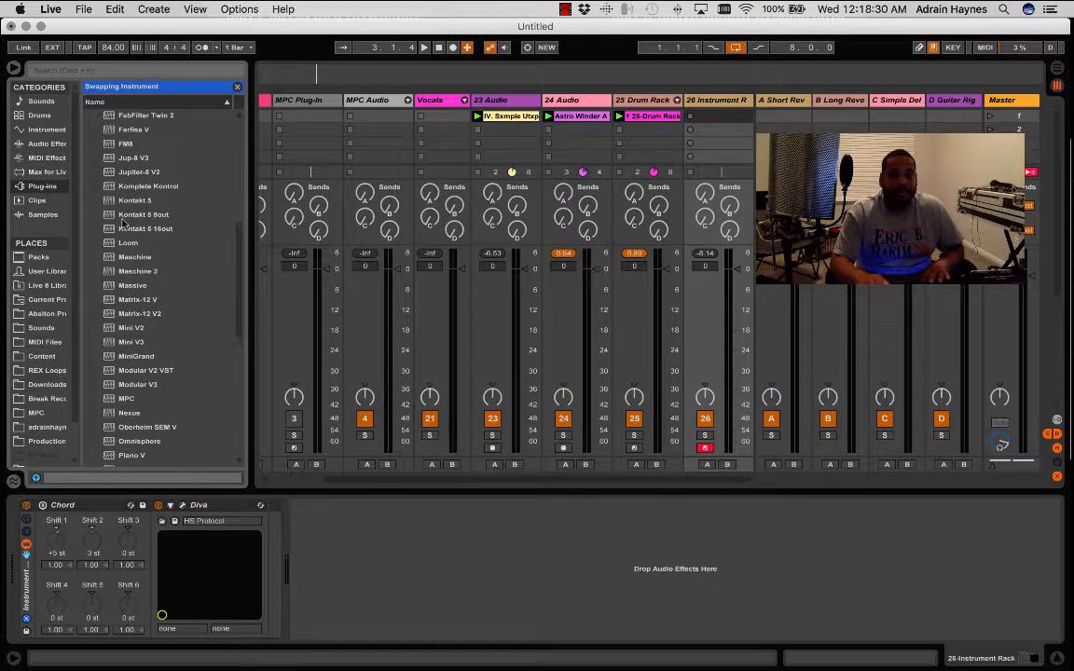
{"action": "scroll", "coordinate": [123, 222], "scroll_direction": "down", "scroll_amount": 3}
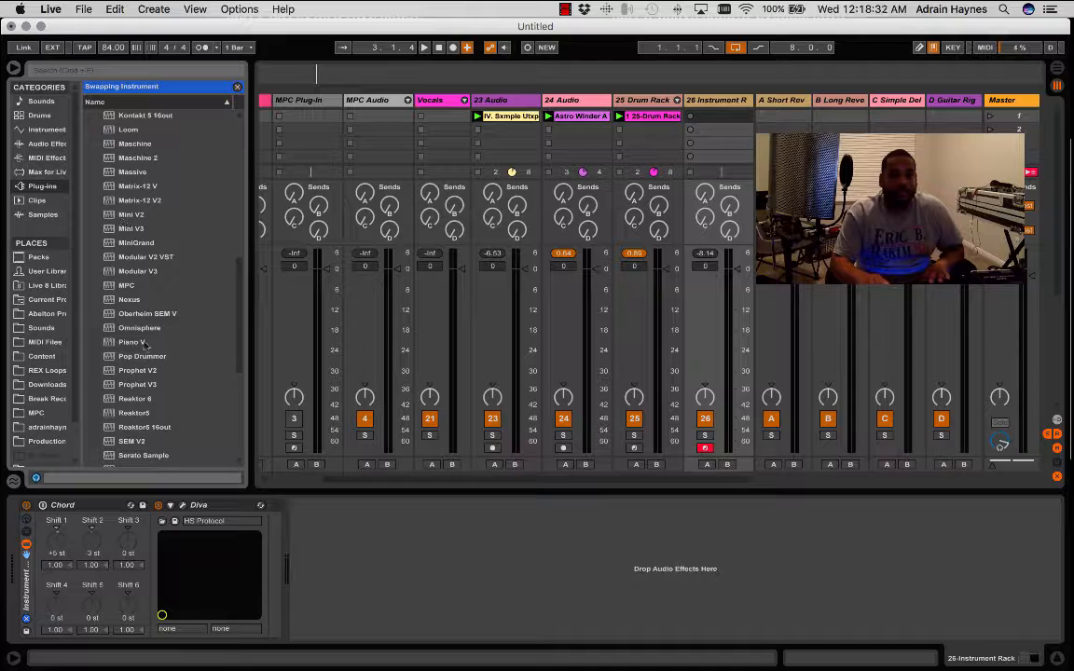
{"action": "left_click", "coordinate": [143, 343]}
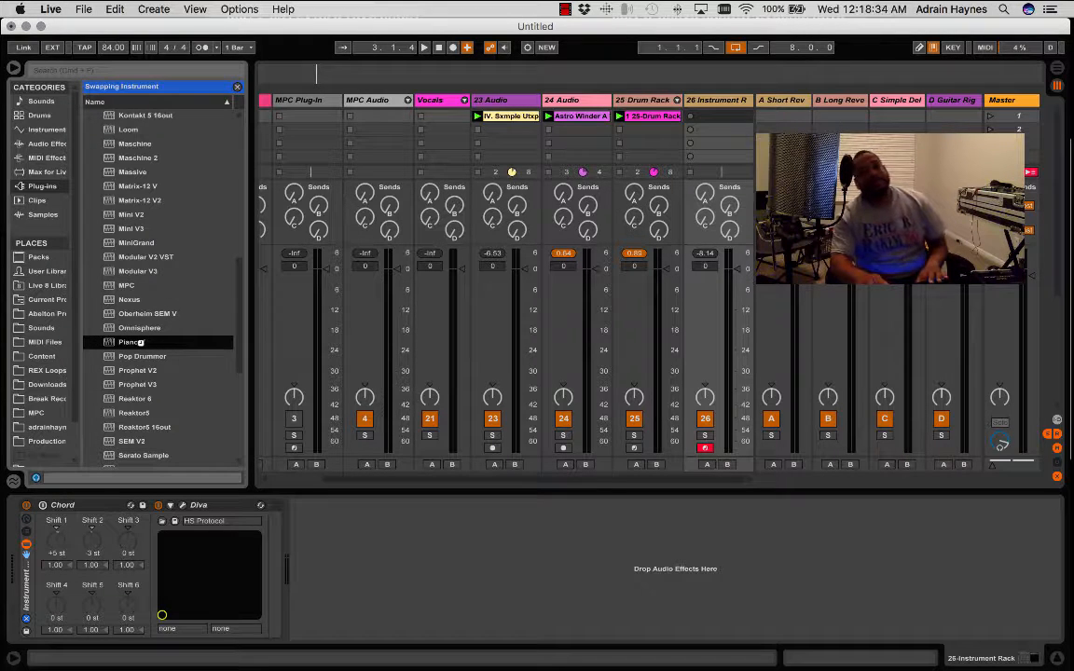
{"action": "double_click", "coordinate": [141, 342]}
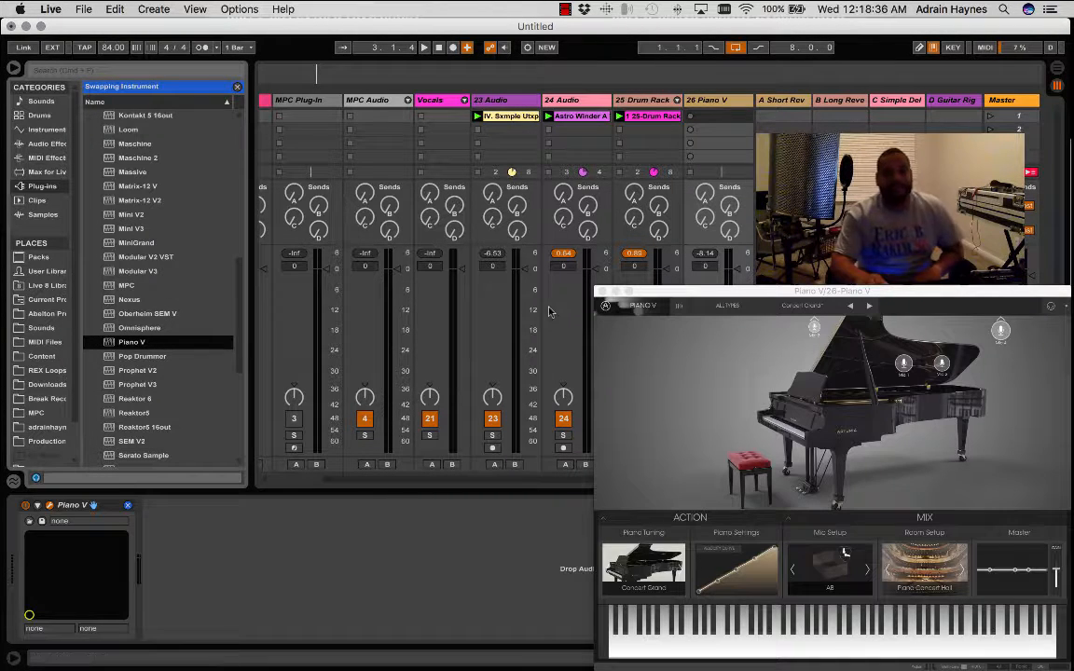
- Play the loops with Piano V, leave the instrument swap mode and hide the plug-in window
{"action": "key", "text": "space"}
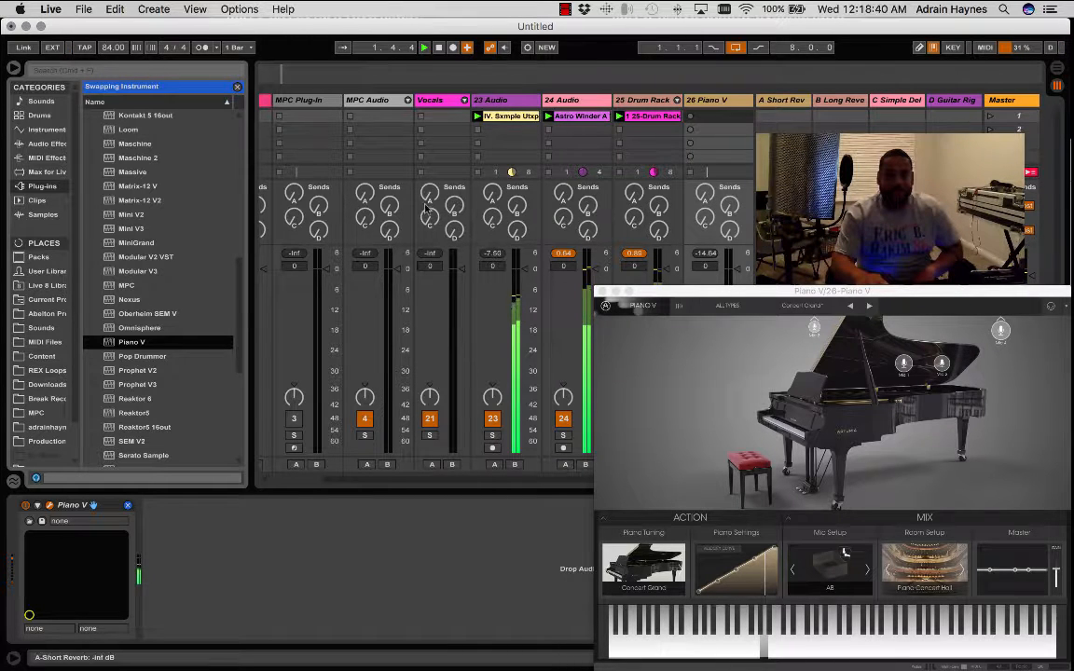
{"action": "left_click", "coordinate": [237, 86]}
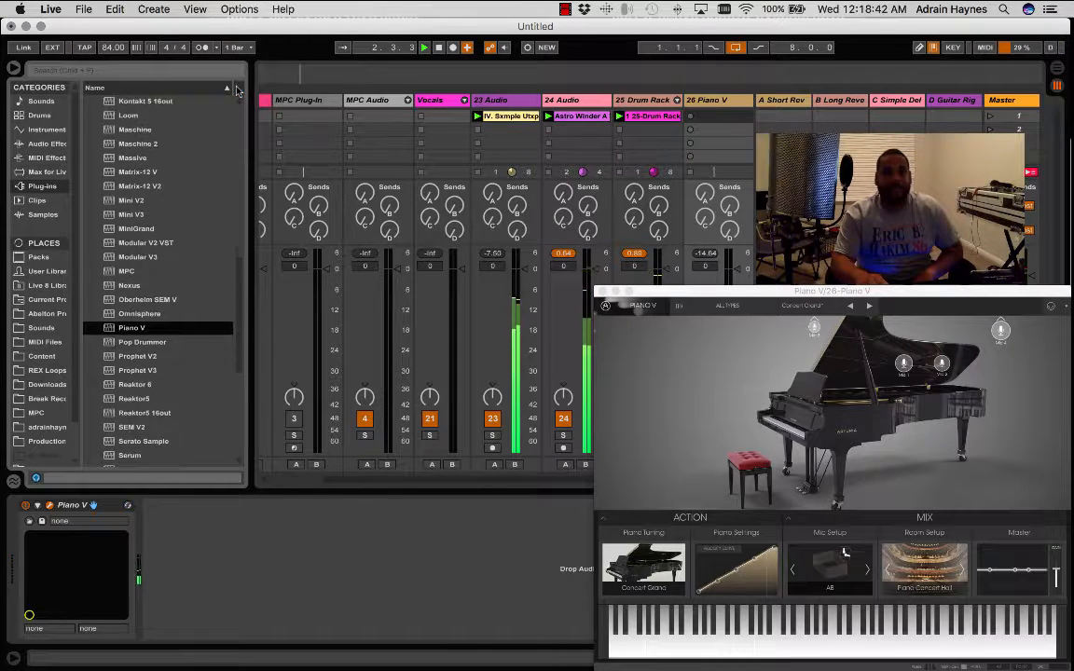
{"action": "key", "text": "super+alt+p"}
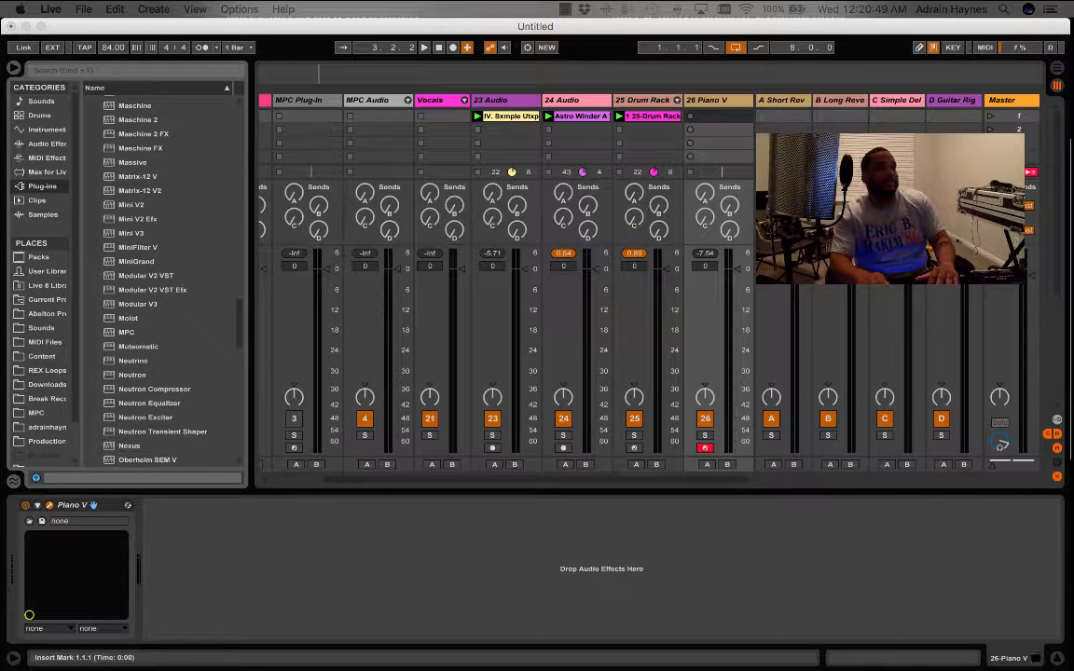
- While the loops play, lower track 24's volume to -6.5 dB and feed some of it to the B Long Reverb send
{"action": "key", "text": "space"}
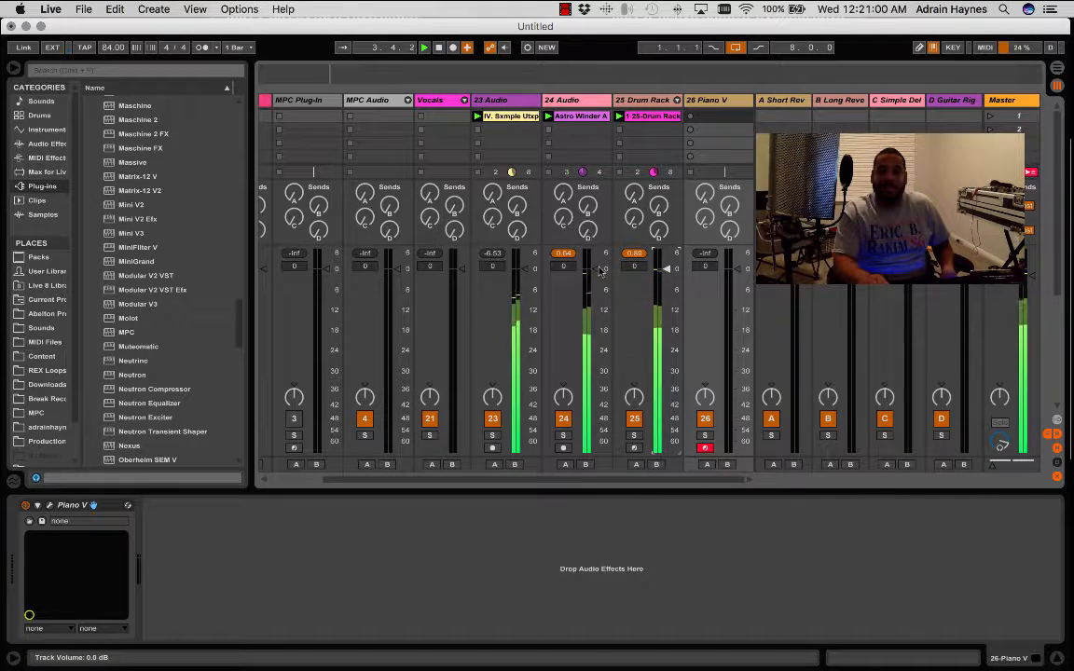
{"action": "left_click_drag", "start_coordinate": [595, 269], "coordinate": [596, 285]}
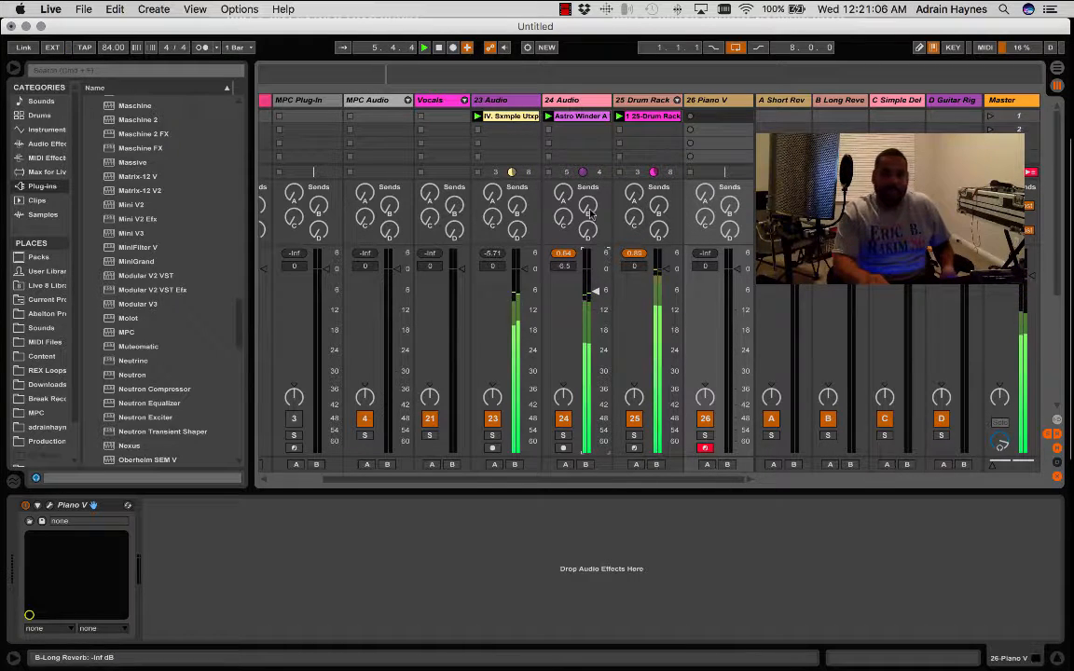
{"action": "left_click_drag", "start_coordinate": [589, 208], "coordinate": [589, 139]}
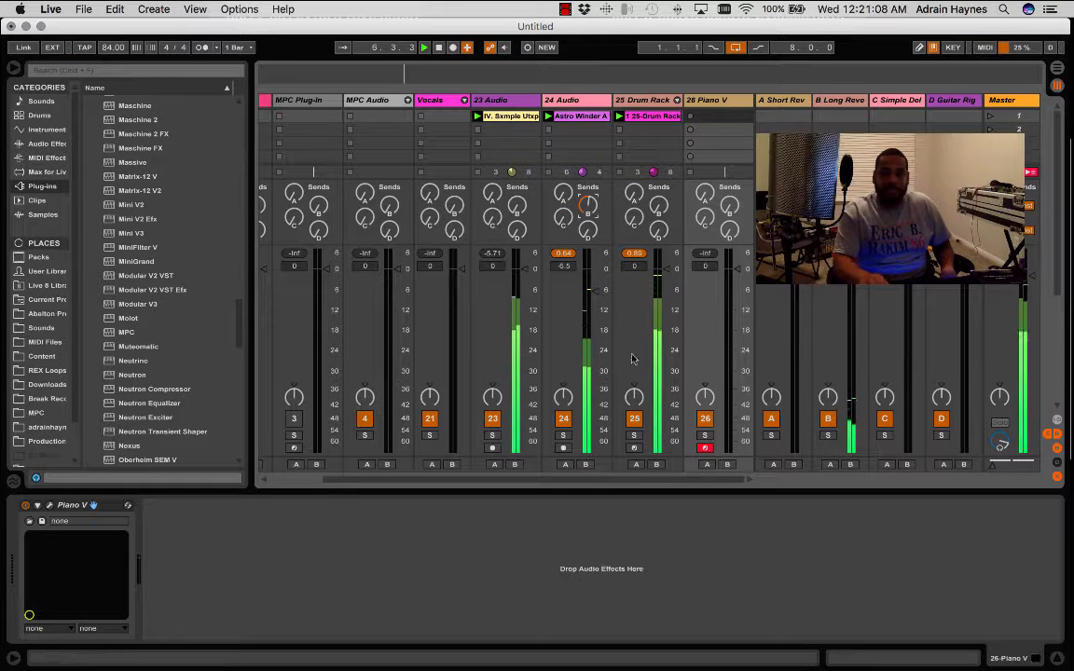
- Mute the Drum Rack track 25 and readjust track 24's B Long Reverb send while listening
{"action": "left_click", "coordinate": [634, 419]}
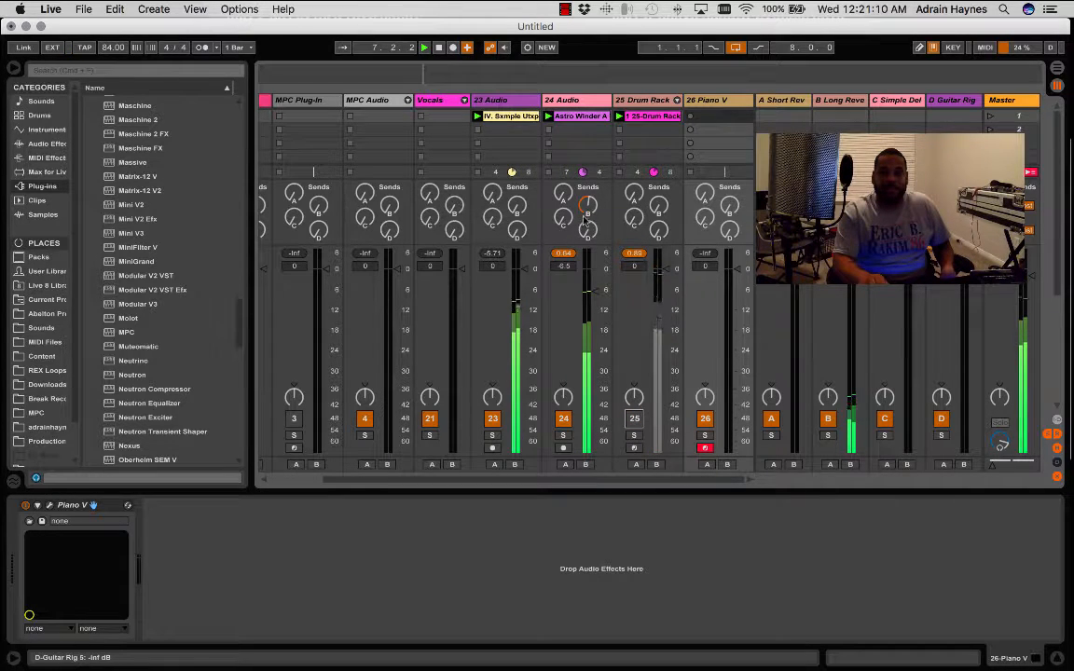
{"action": "left_click_drag", "start_coordinate": [586, 207], "coordinate": [585, 159]}
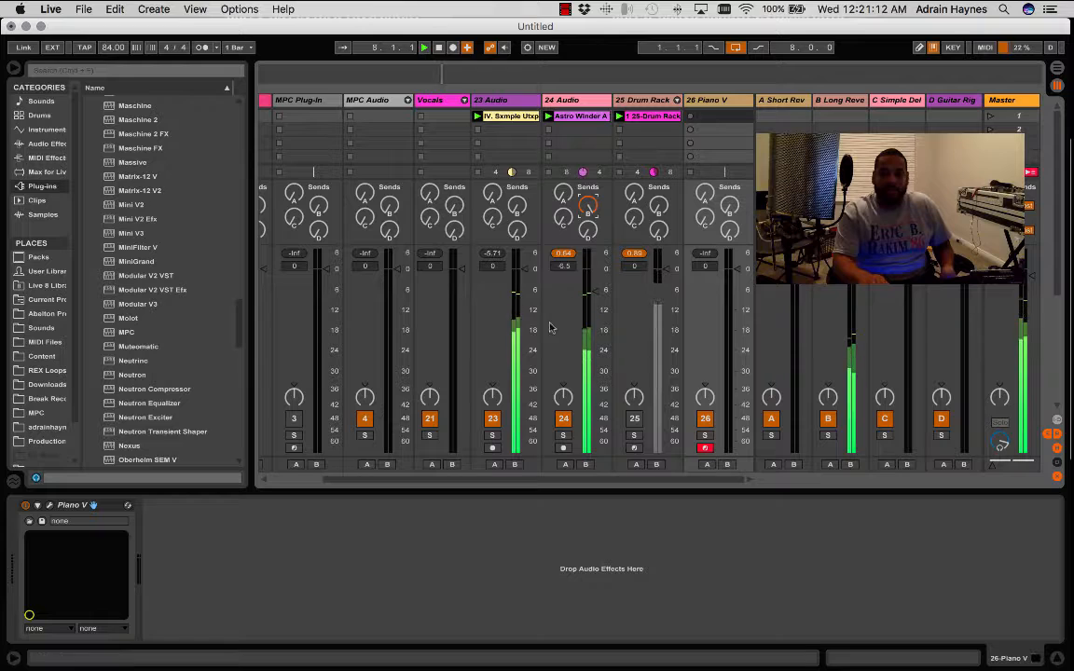
{"action": "left_click_drag", "start_coordinate": [587, 207], "coordinate": [587, 224]}
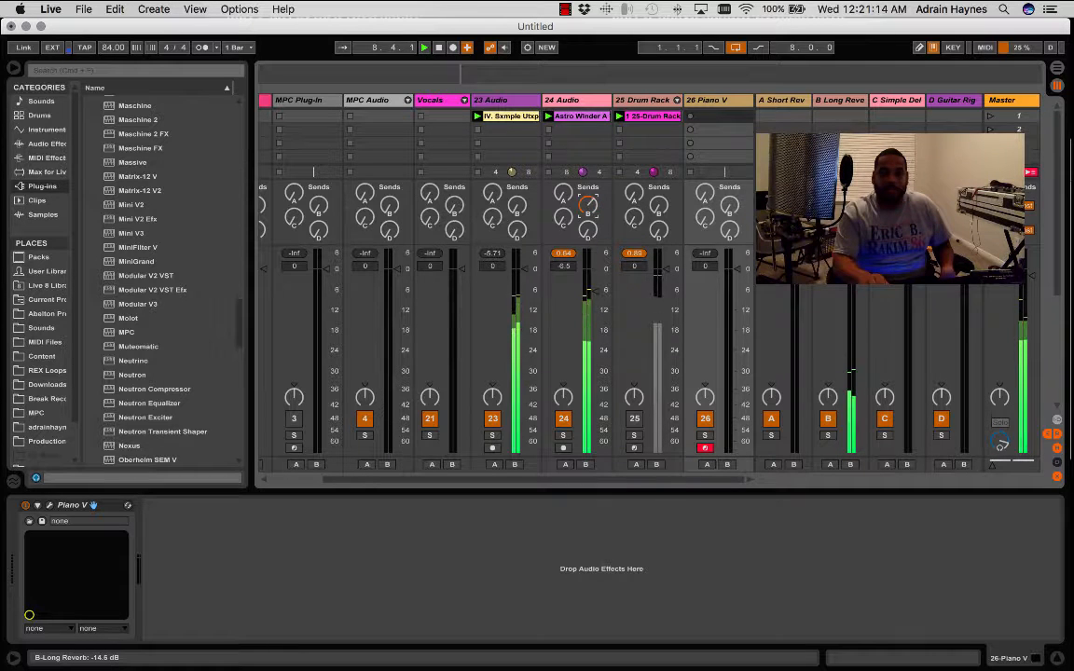
- Show the sample settings of the Astro Winder clip on track 24 and transpose it to -13 st
{"action": "left_click", "coordinate": [583, 116]}
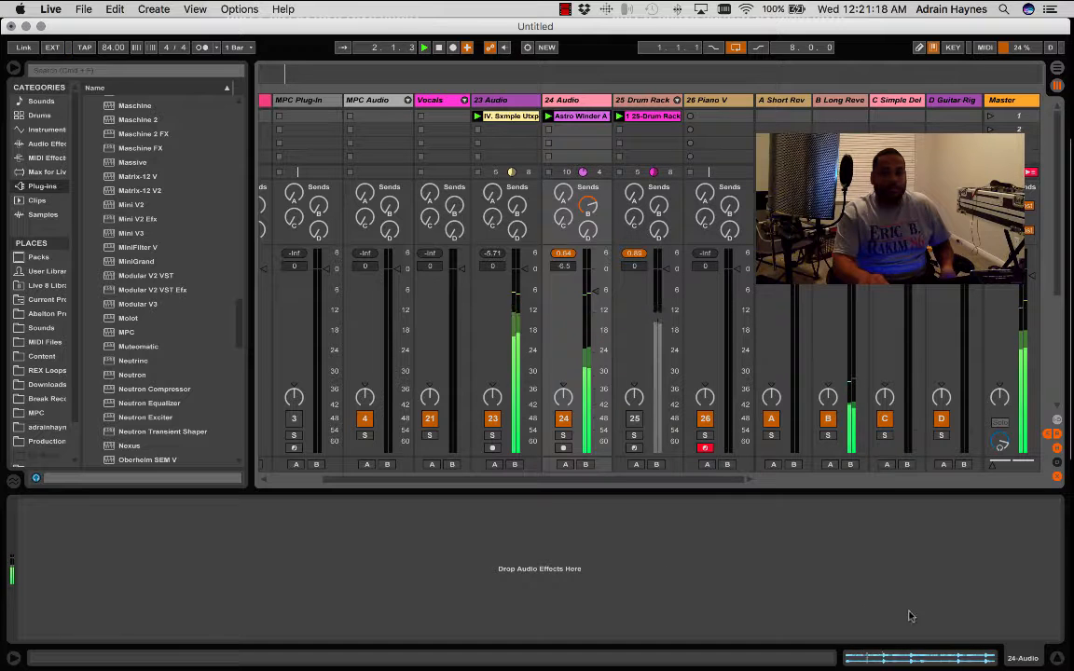
{"action": "left_click", "coordinate": [925, 660]}
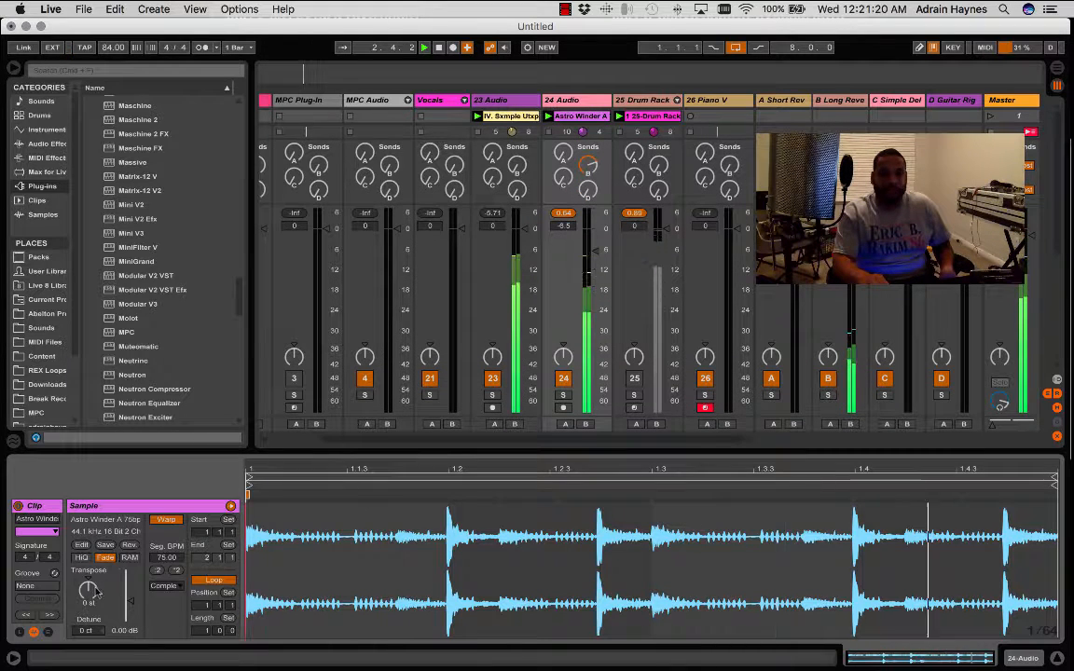
{"action": "mouse_move", "coordinate": [89, 591]}
{"action": "left_mouse_down"}
{"action": "mouse_move", "coordinate": [89, 617]}
{"action": "mouse_move", "coordinate": [90, 590]}
{"action": "left_mouse_up"}
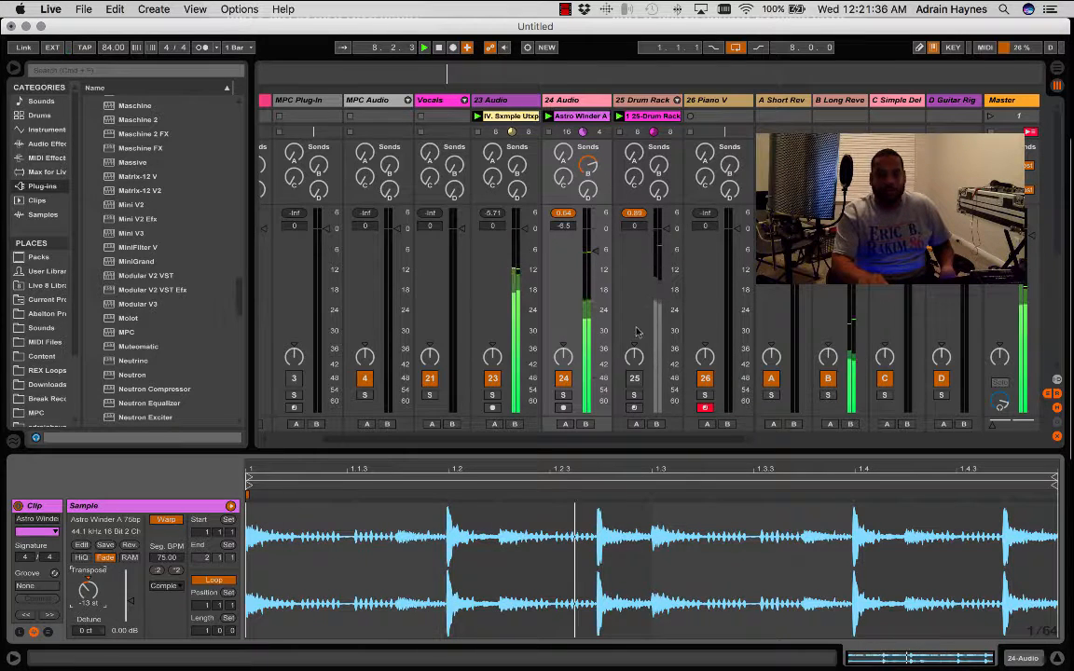
- Set track 24's volume to -3.0 dB and unmute the Drum Rack track 25
{"action": "left_click_drag", "start_coordinate": [595, 249], "coordinate": [594, 239]}
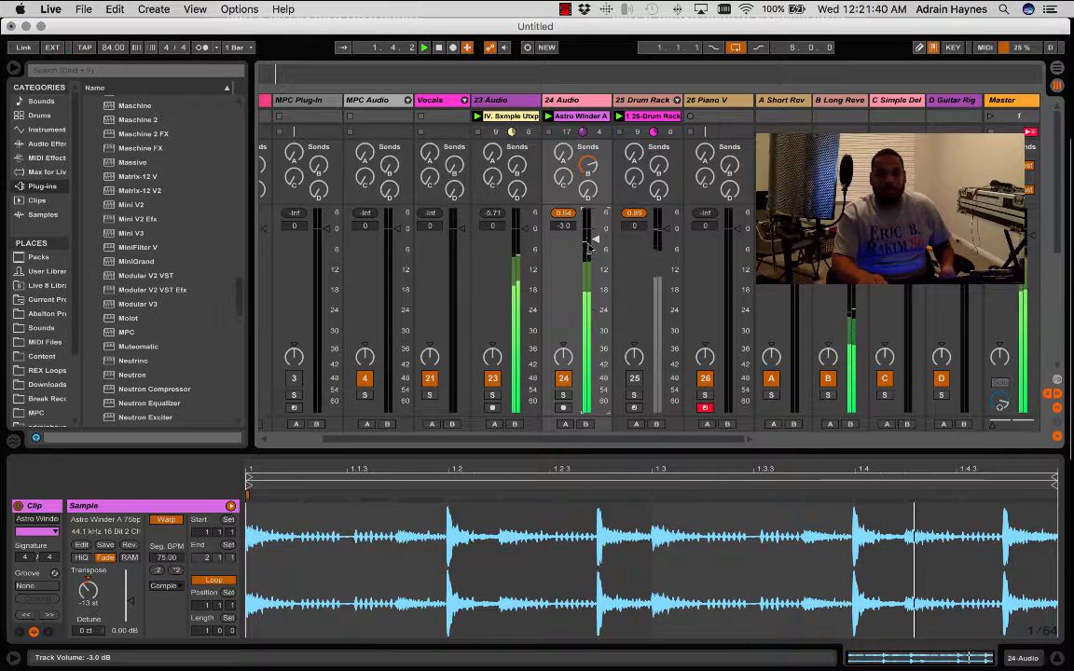
{"action": "left_click", "coordinate": [634, 379]}
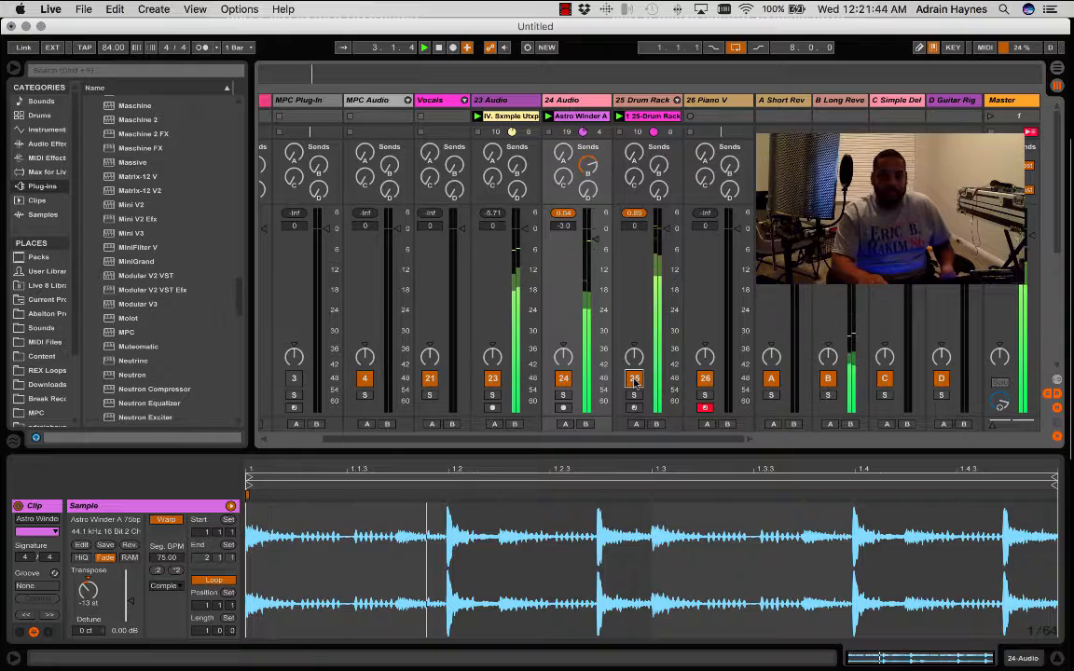
- Set the Drum Rack track 25's volume to -1.3 dB, hide the clip details and arm the track for recording
{"action": "left_click_drag", "start_coordinate": [666, 228], "coordinate": [666, 232]}
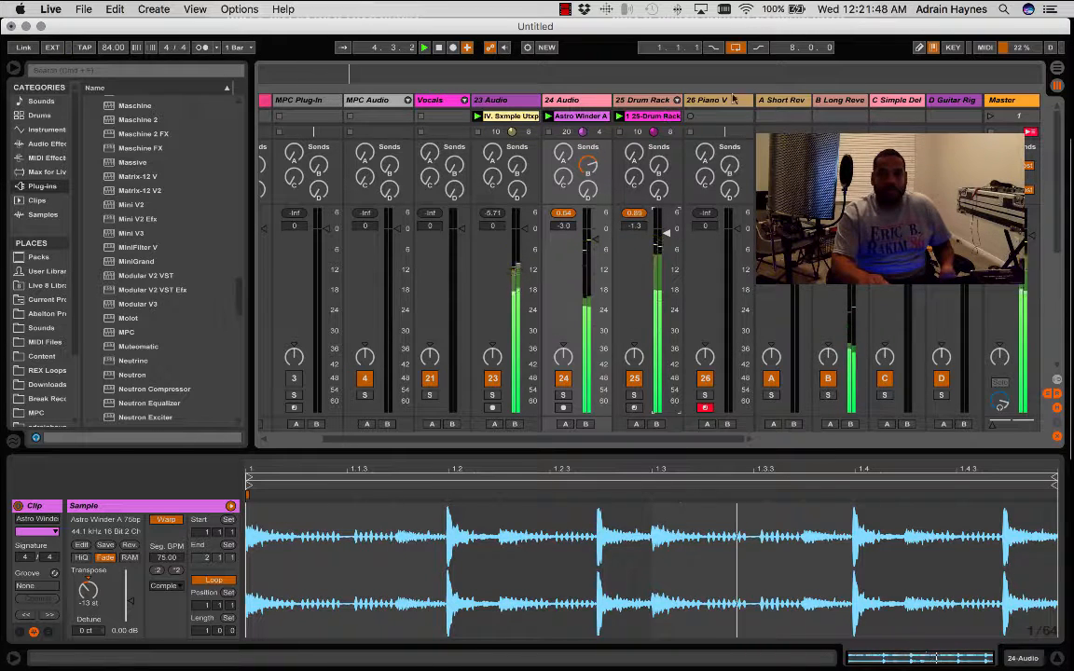
{"action": "left_click", "coordinate": [1066, 651]}
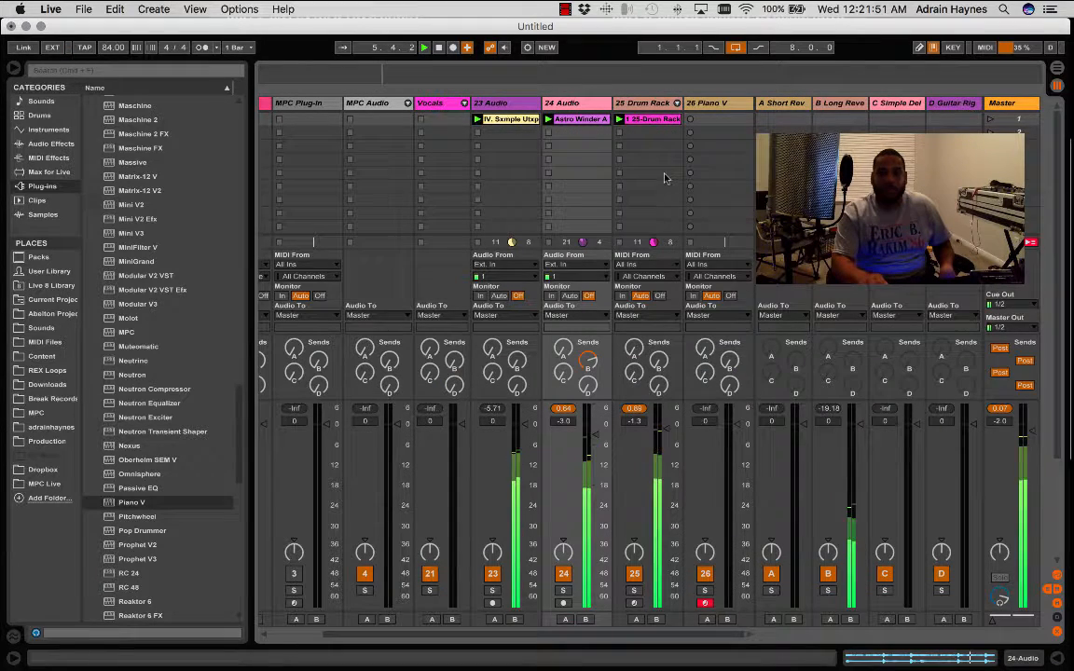
{"action": "left_click", "coordinate": [634, 133]}
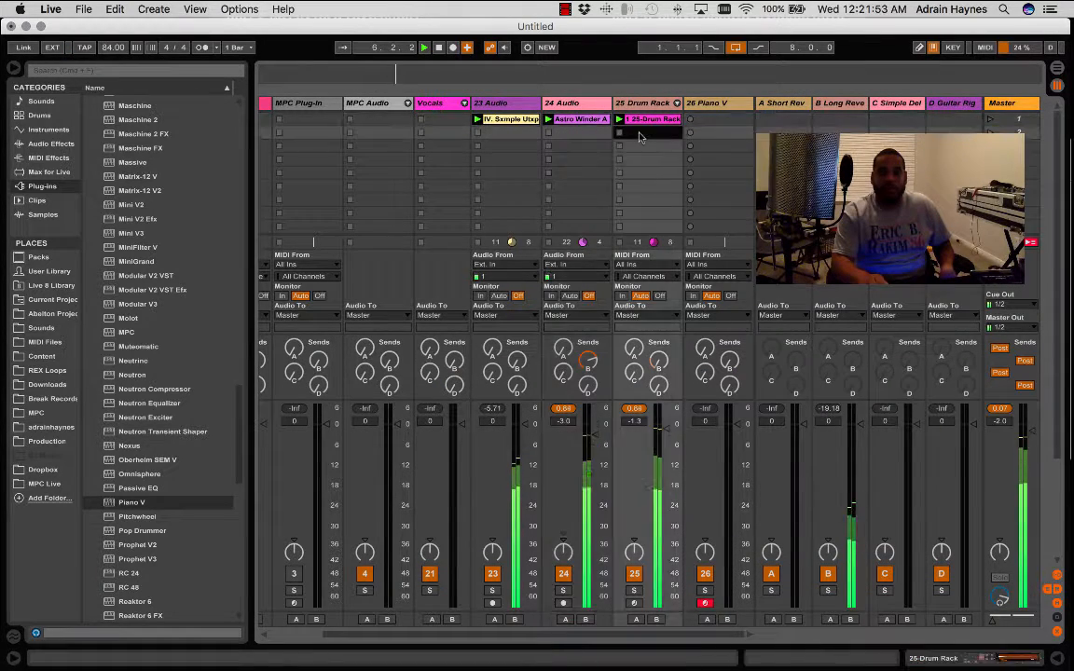
{"action": "left_click", "coordinate": [635, 603]}
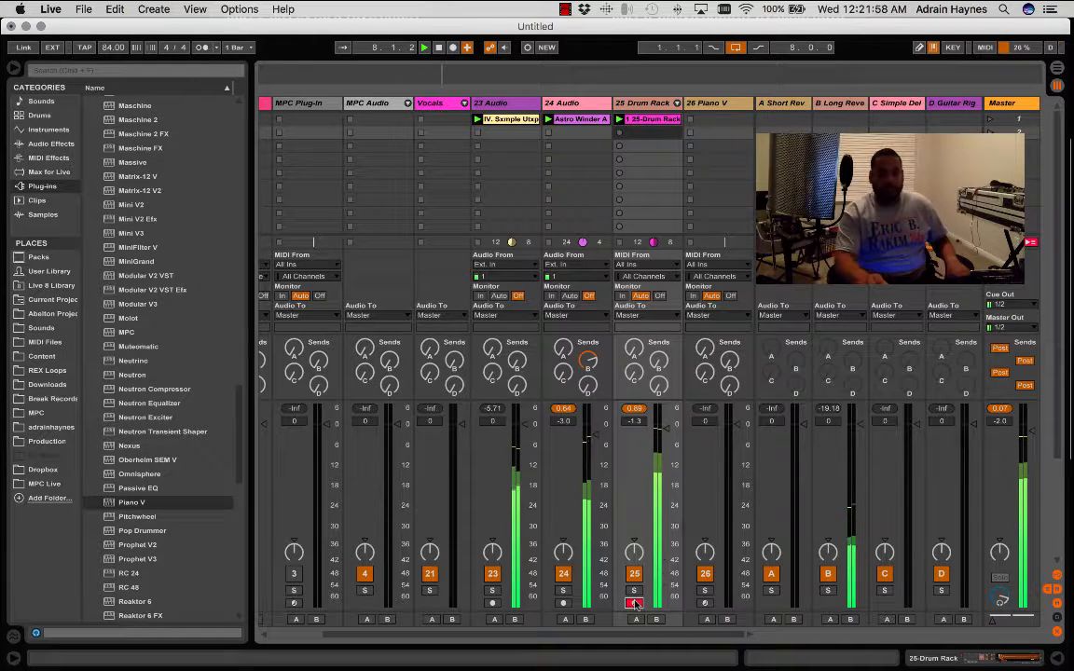
- Transpose the Drum Rack's BEXY SNARE sample to +2 st and lower the WRAT HIHAT chain's volume to about -11 dB
{"action": "left_click", "coordinate": [654, 122]}
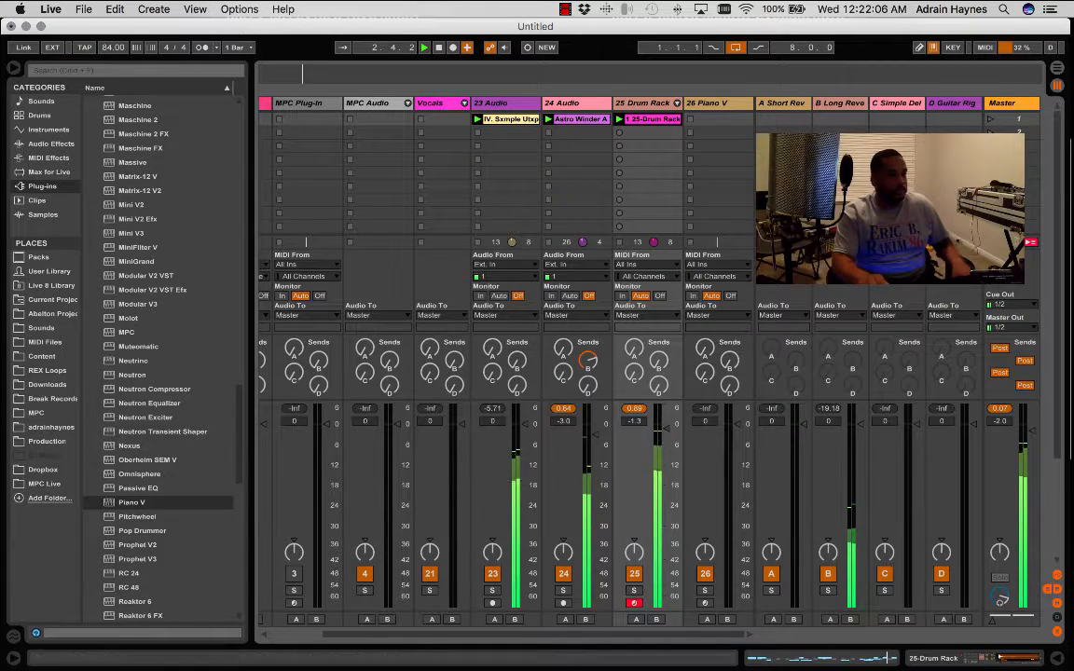
{"action": "left_click", "coordinate": [934, 660]}
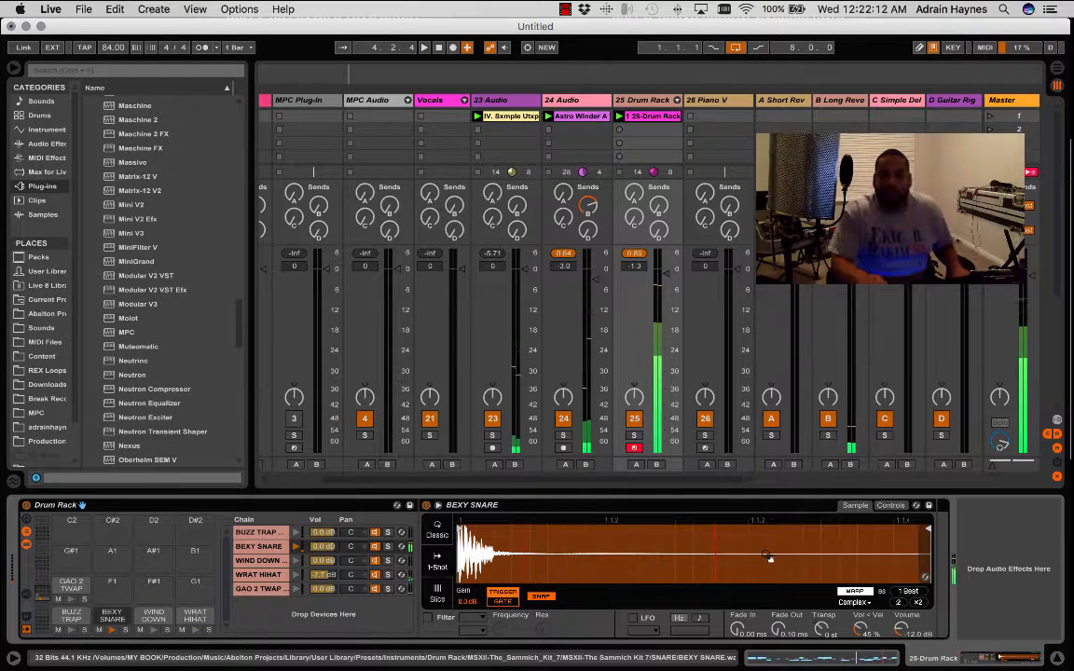
{"action": "key", "text": "space"}
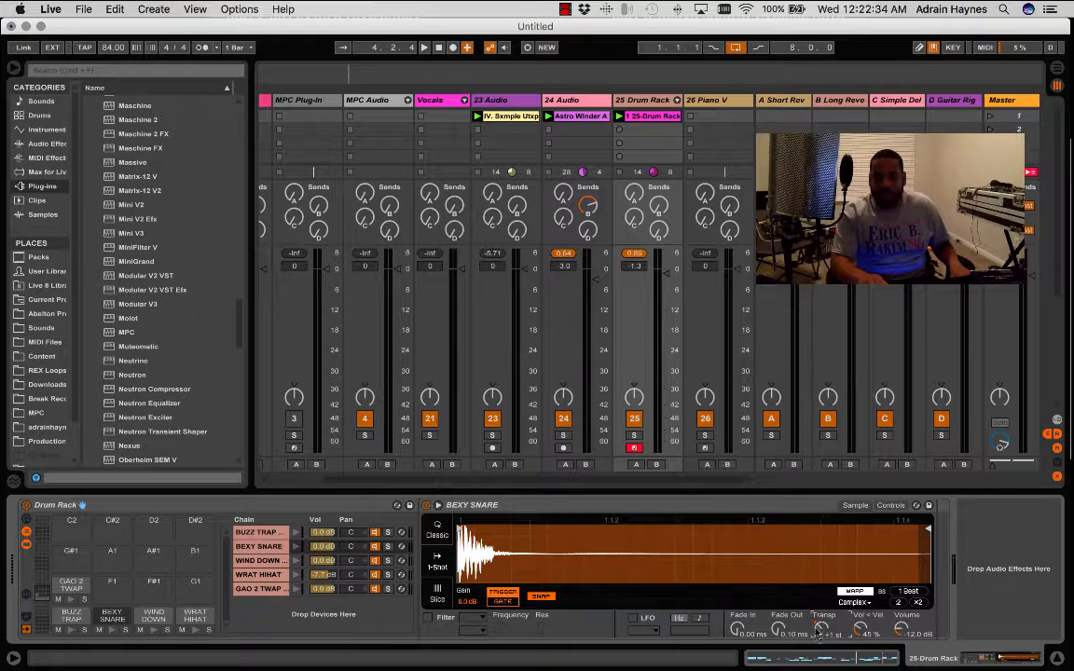
{"action": "key", "text": "space"}
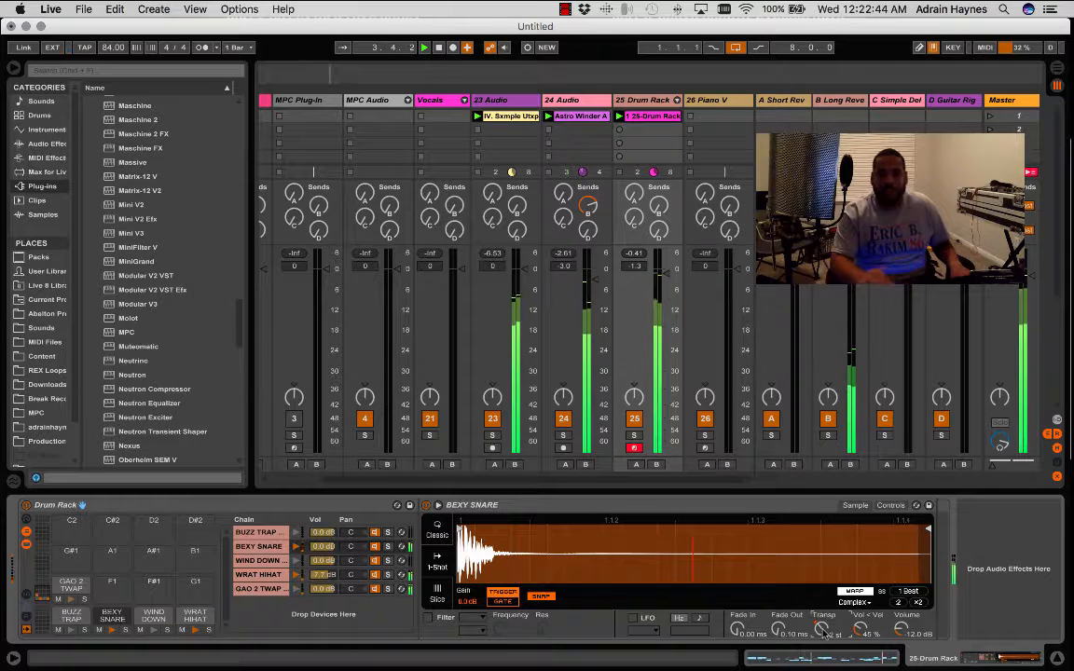
{"action": "left_click", "coordinate": [318, 577]}
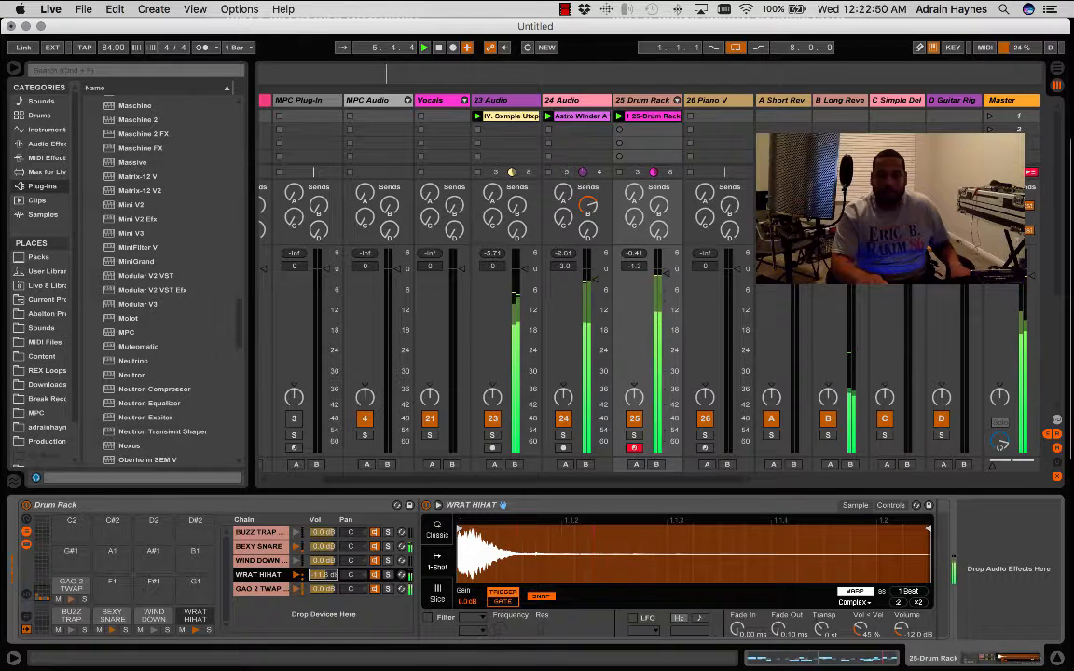
- Show BEXY SNARE's sampler controls and enable its filter as a high-pass at 81.1 Hz
{"action": "left_click", "coordinate": [268, 547]}
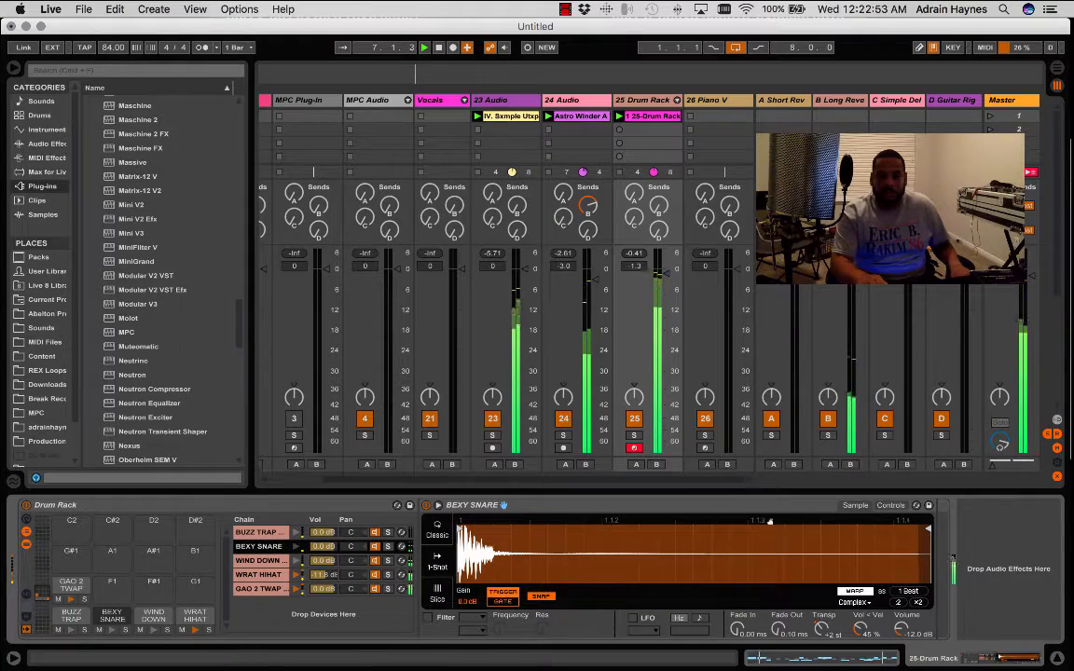
{"action": "left_click", "coordinate": [891, 506]}
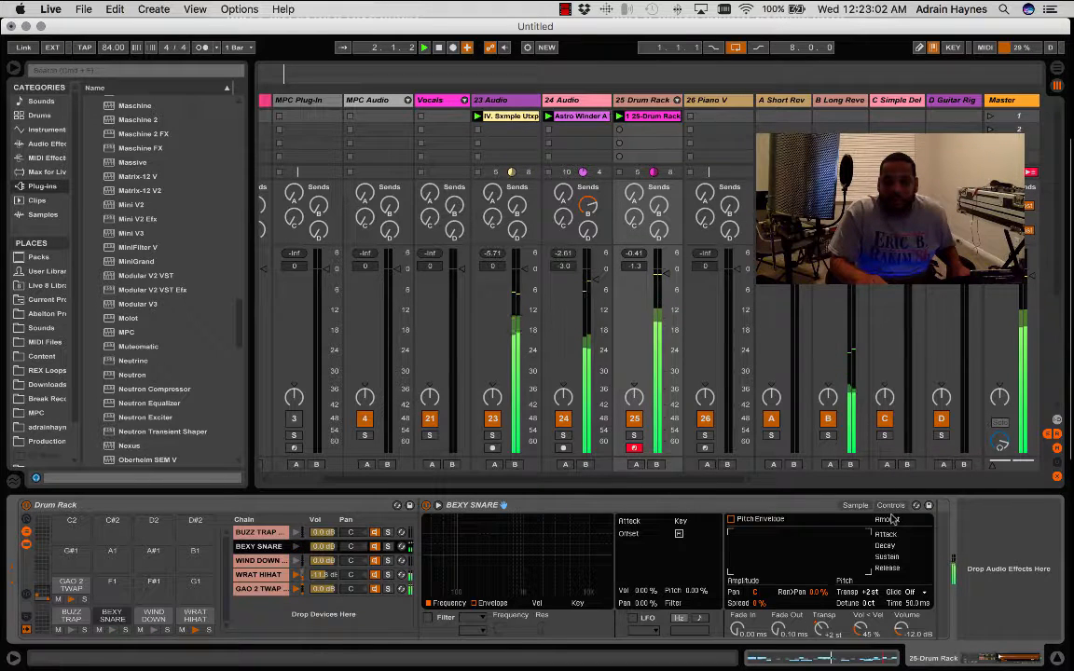
{"action": "left_click", "coordinate": [428, 617]}
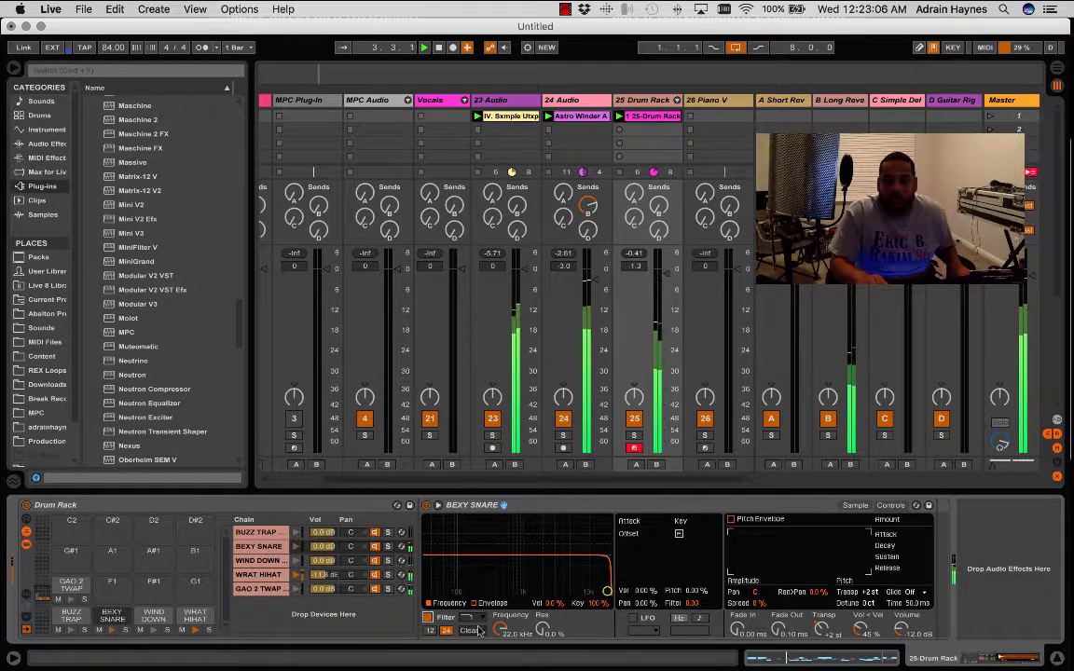
{"action": "left_click", "coordinate": [468, 617]}
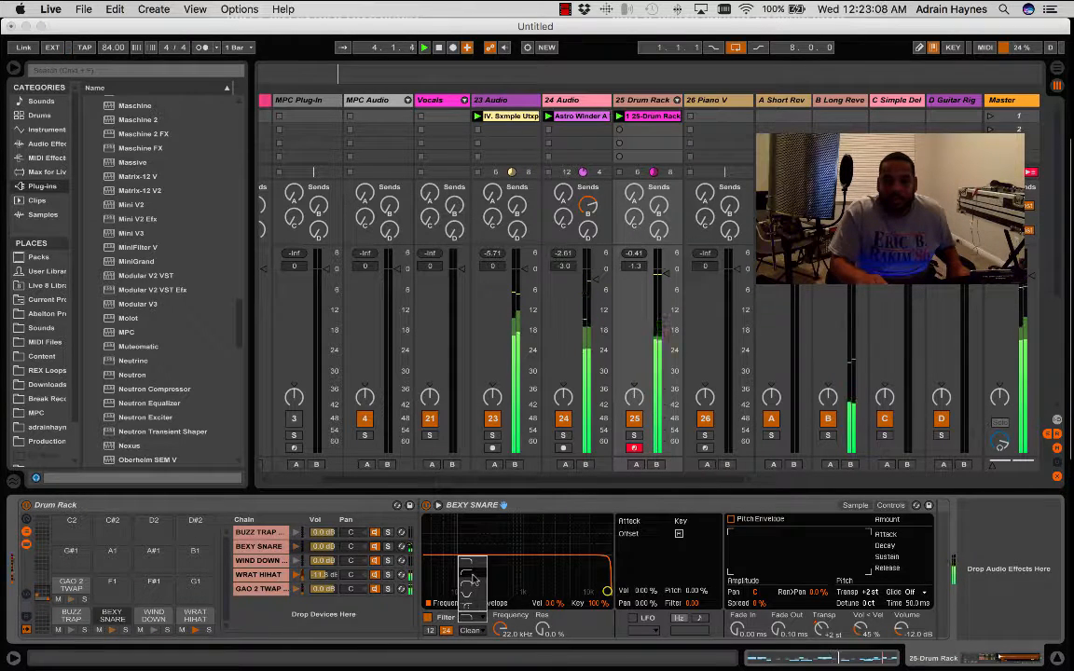
{"action": "left_click", "coordinate": [473, 581]}
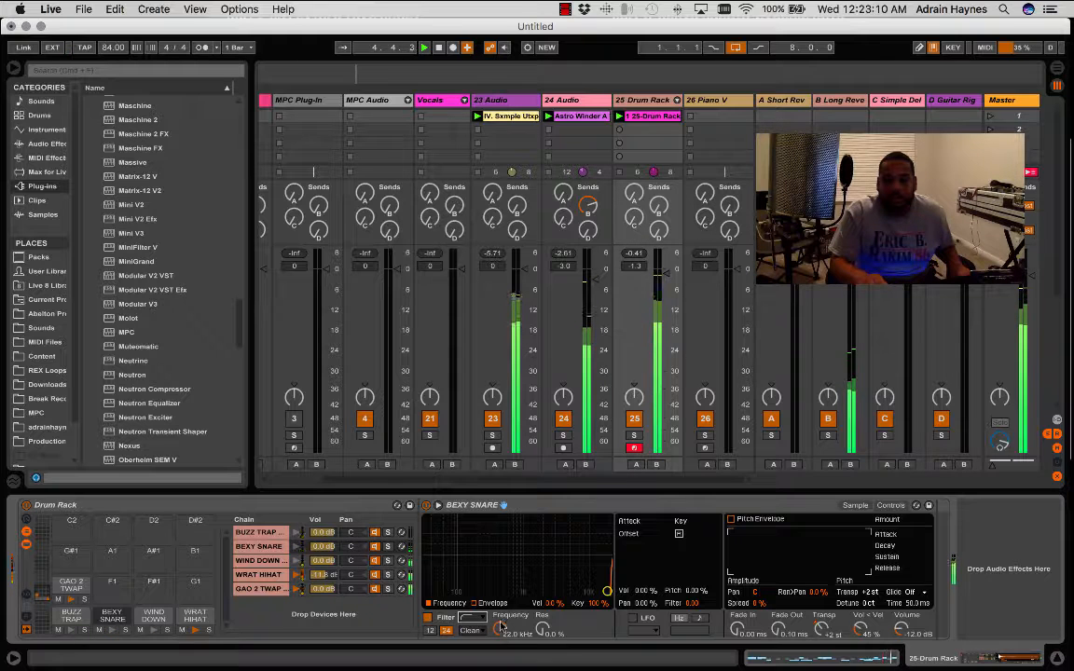
{"action": "left_click_drag", "start_coordinate": [500, 634], "coordinate": [501, 670]}
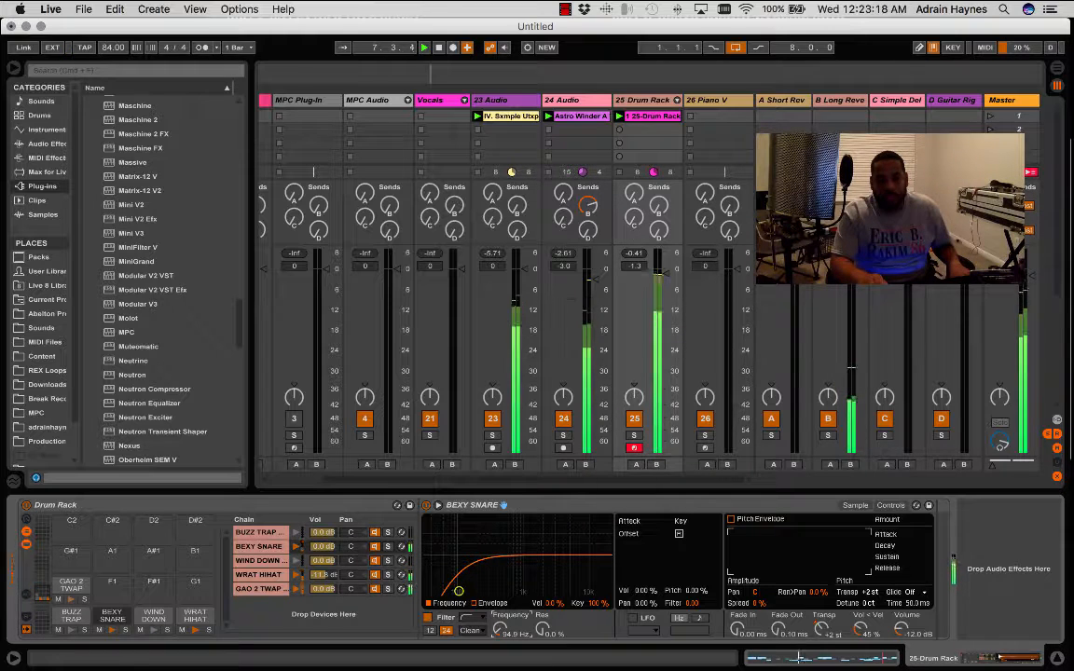
{"action": "left_click_drag", "start_coordinate": [501, 630], "coordinate": [501, 632]}
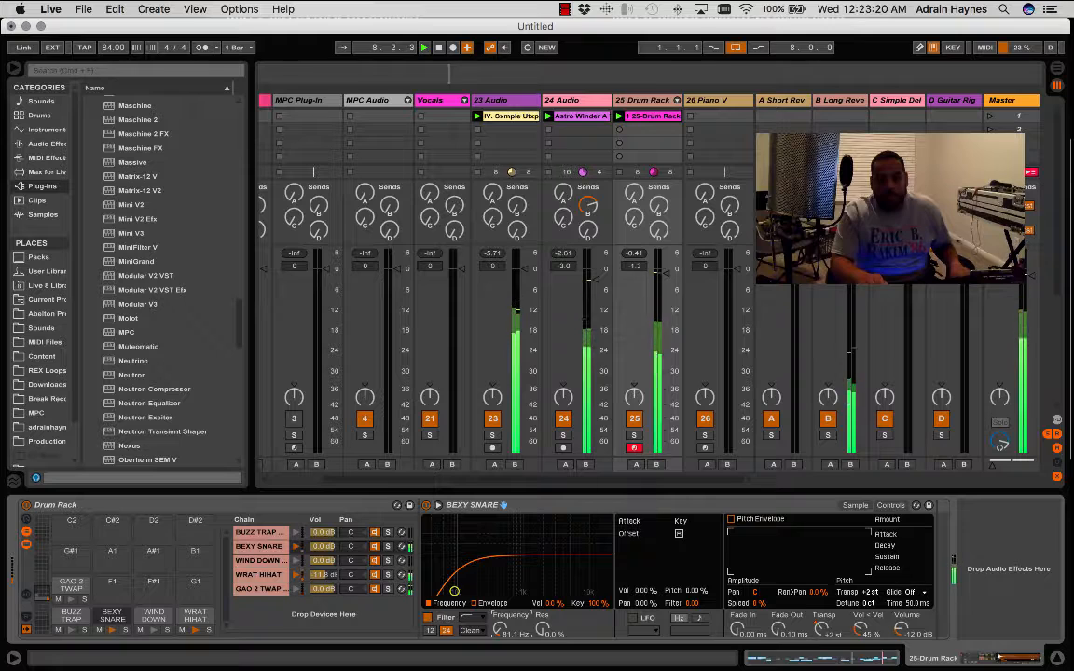
- Refine BEXY SNARE's high-pass filter with a 12 dB slope, 85.5 Hz frequency and 12 % resonance
{"action": "left_click", "coordinate": [431, 631]}
{"action": "left_click_drag", "start_coordinate": [503, 629], "coordinate": [544, 625]}
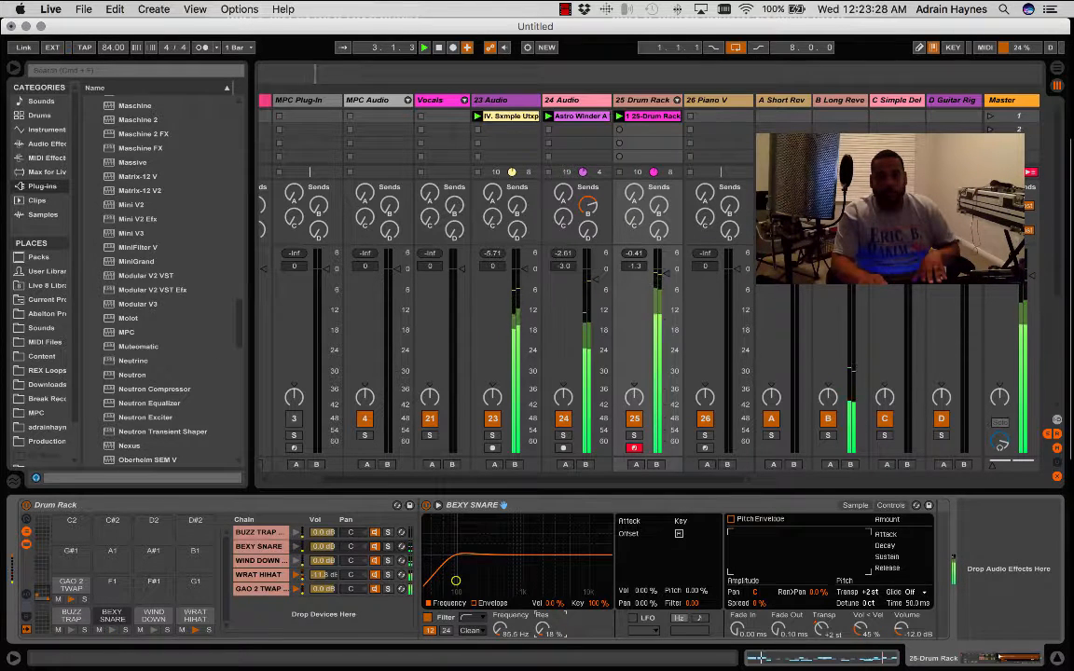
{"action": "left_click_drag", "start_coordinate": [544, 629], "coordinate": [544, 632]}
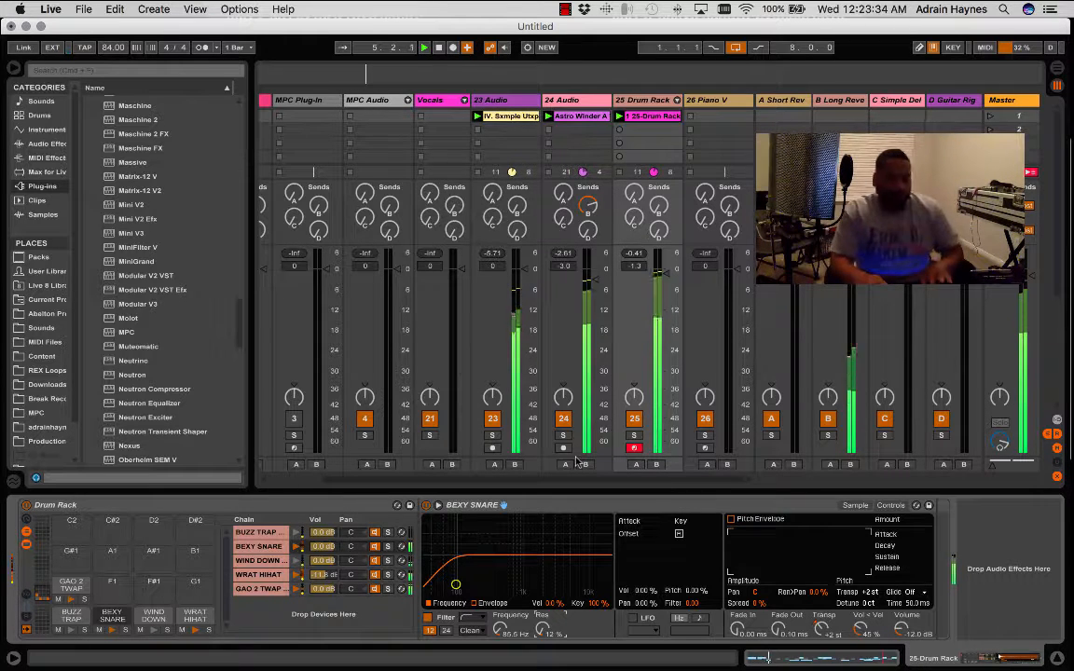
- Enable a high-pass filter on the WRAT HIHAT sample and switch it off and on to compare the sound
{"action": "left_click", "coordinate": [259, 575]}
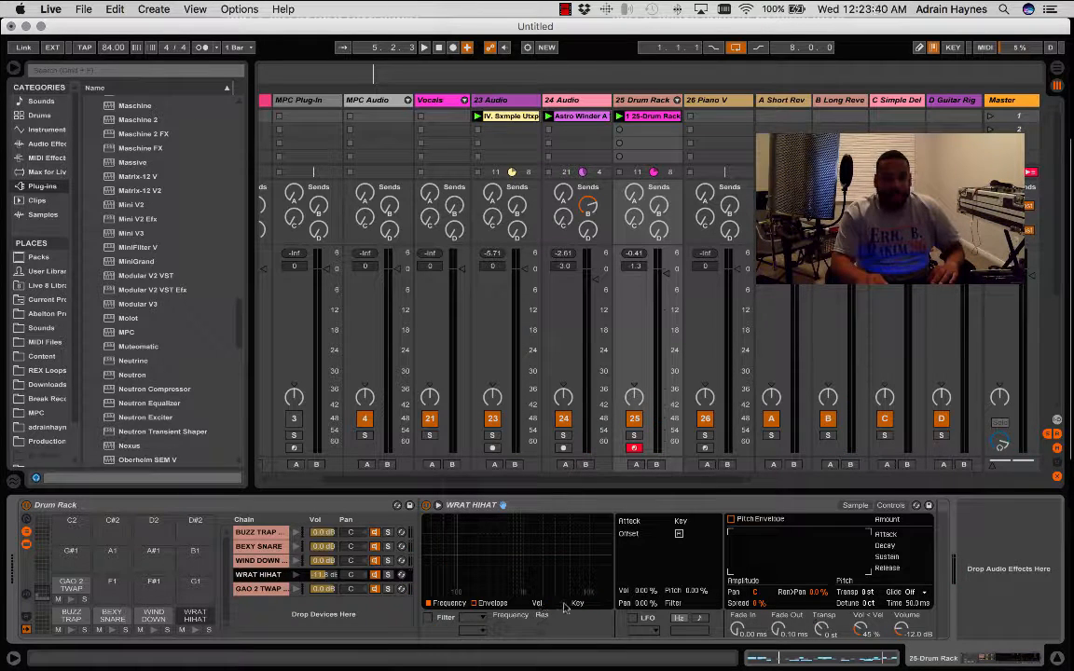
{"action": "left_click", "coordinate": [432, 618]}
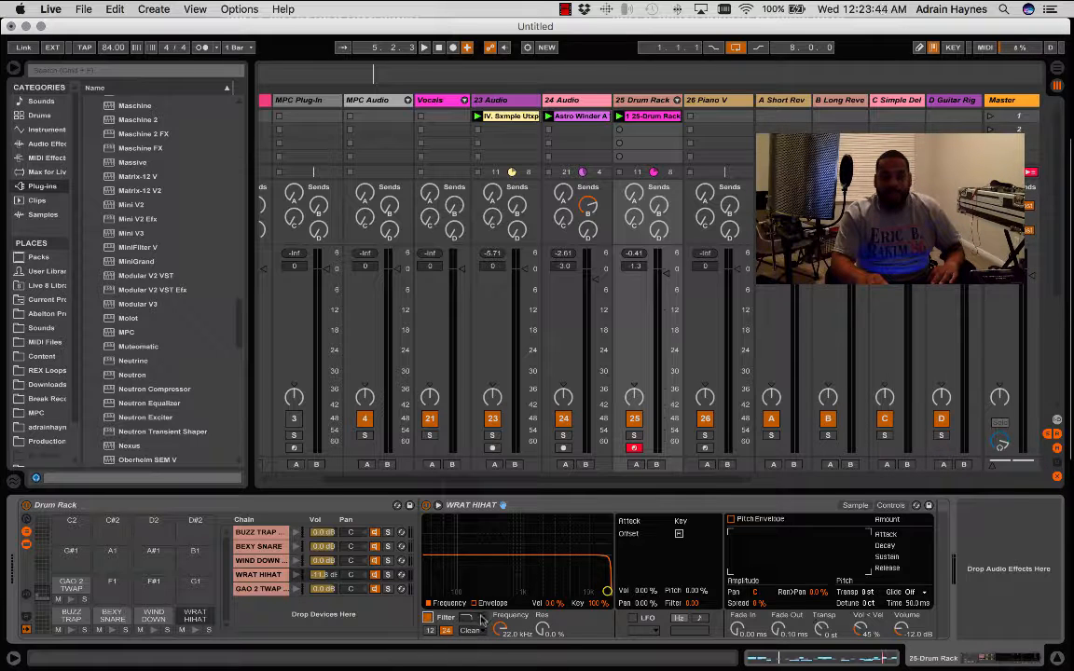
{"action": "left_click", "coordinate": [482, 620]}
{"action": "left_click", "coordinate": [477, 579]}
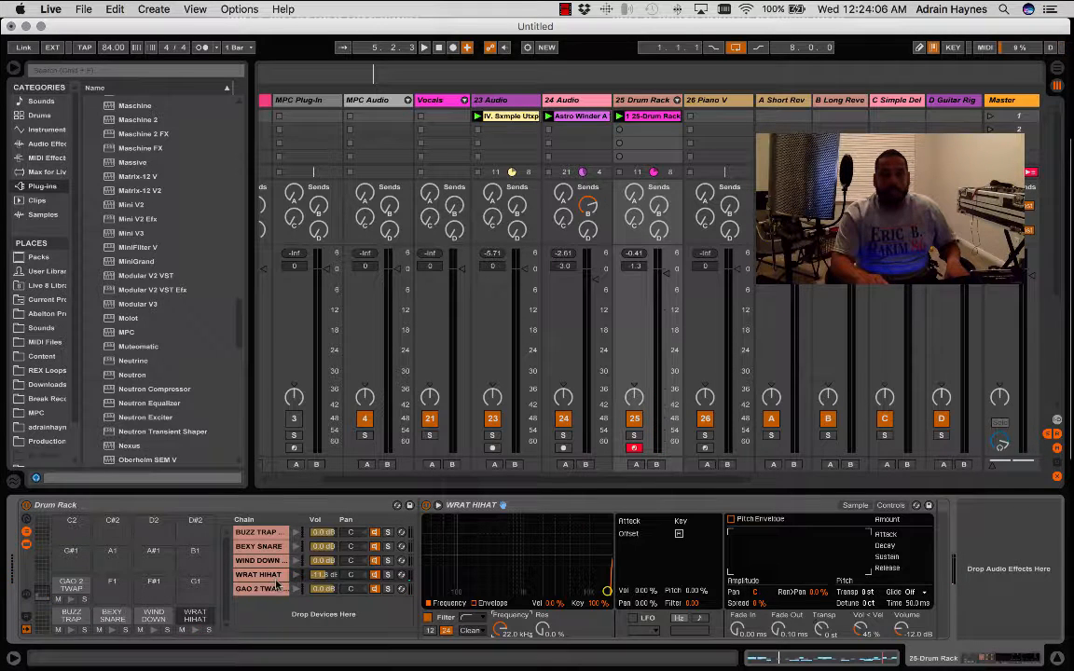
{"action": "left_click", "coordinate": [427, 618]}
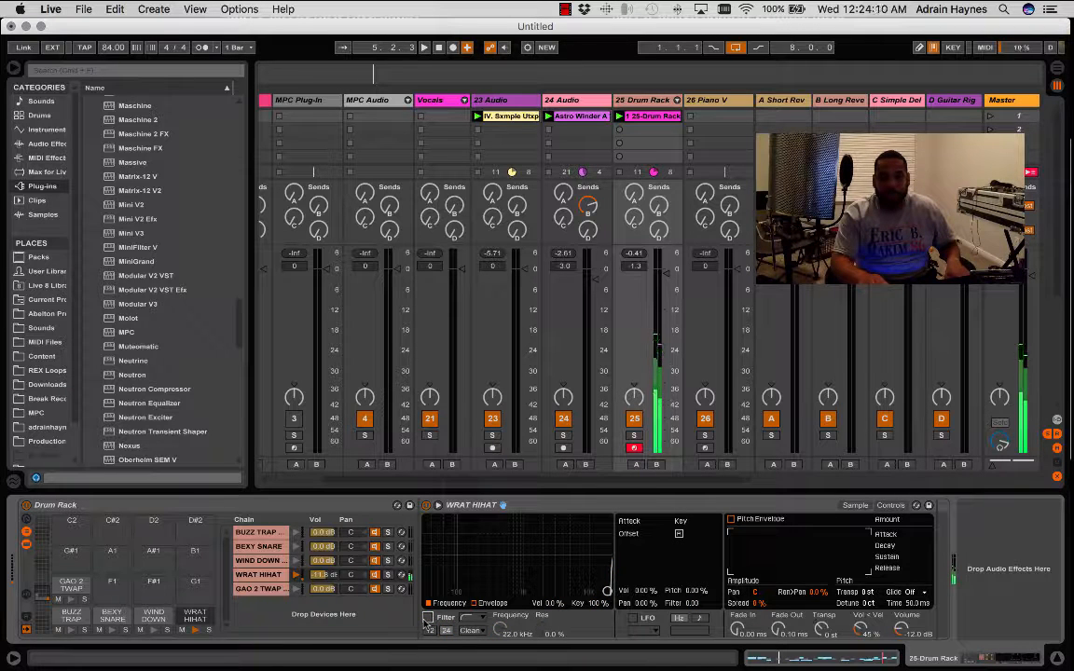
{"action": "left_click", "coordinate": [427, 618]}
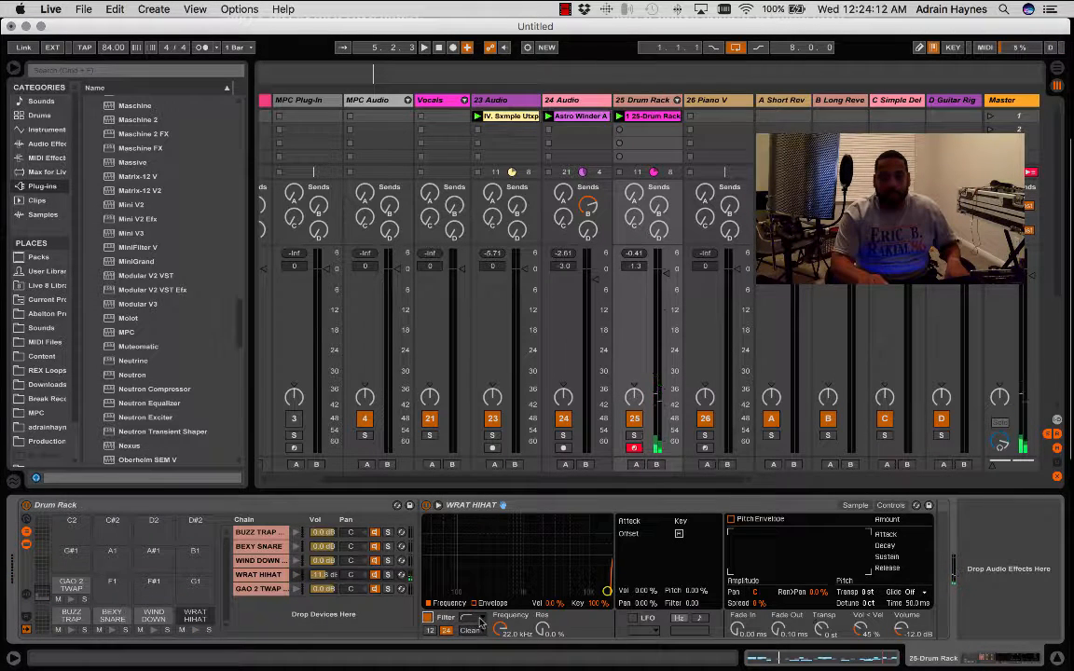
- Set the WRAT HIHAT high-pass filter to a 12 dB slope and a frequency of 1.00 kHz
{"action": "left_click", "coordinate": [470, 619]}
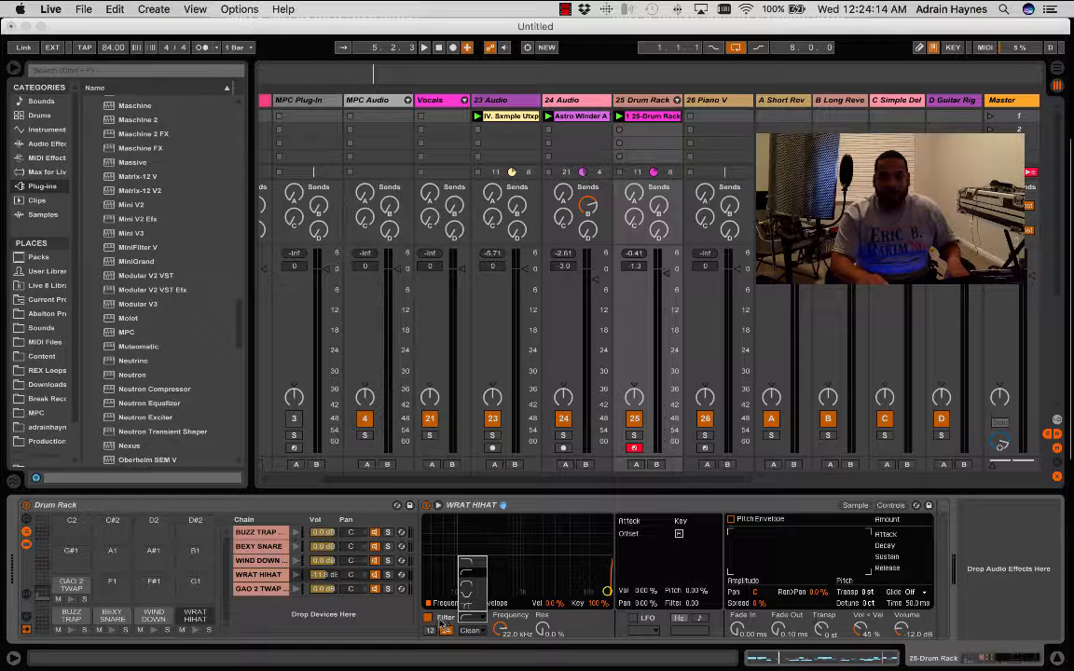
{"action": "left_click", "coordinate": [440, 622]}
{"action": "left_click", "coordinate": [430, 631]}
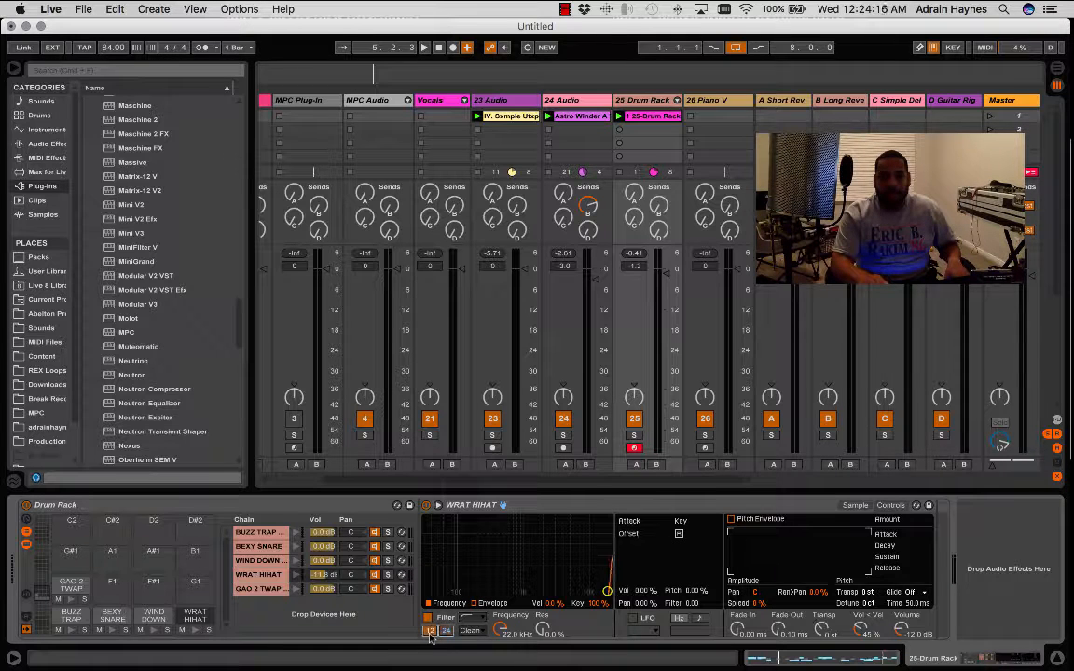
{"action": "left_click_drag", "start_coordinate": [500, 631], "coordinate": [498, 655]}
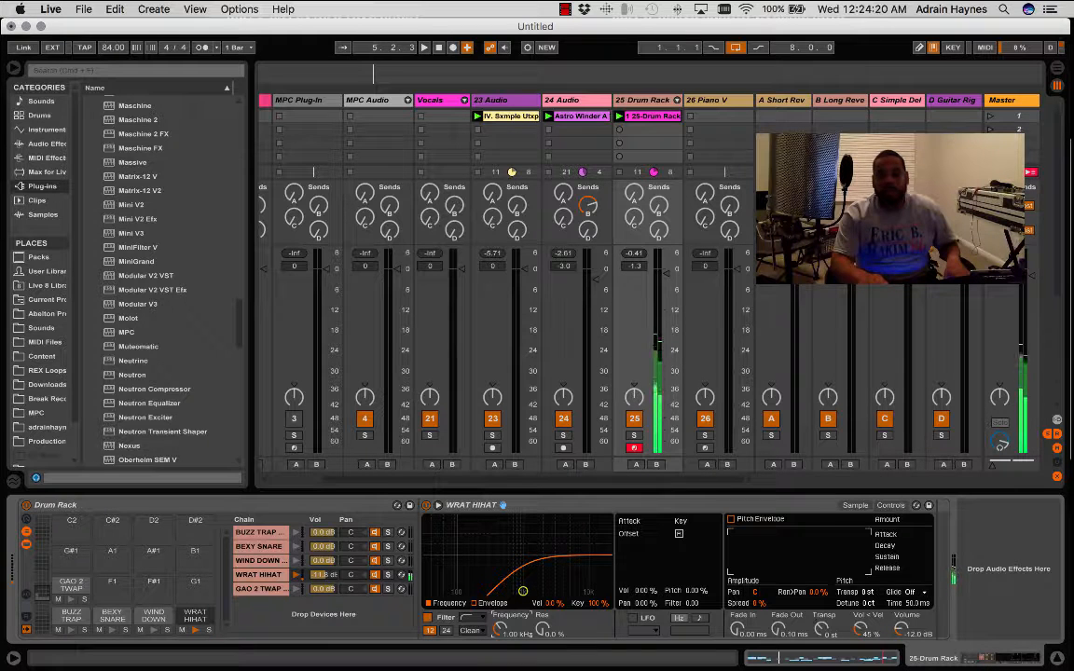
- While the loops play, pan the BEXY SNARE chain to 9R and the WRAT HIHAT chain to 5L
{"action": "key", "text": "space"}
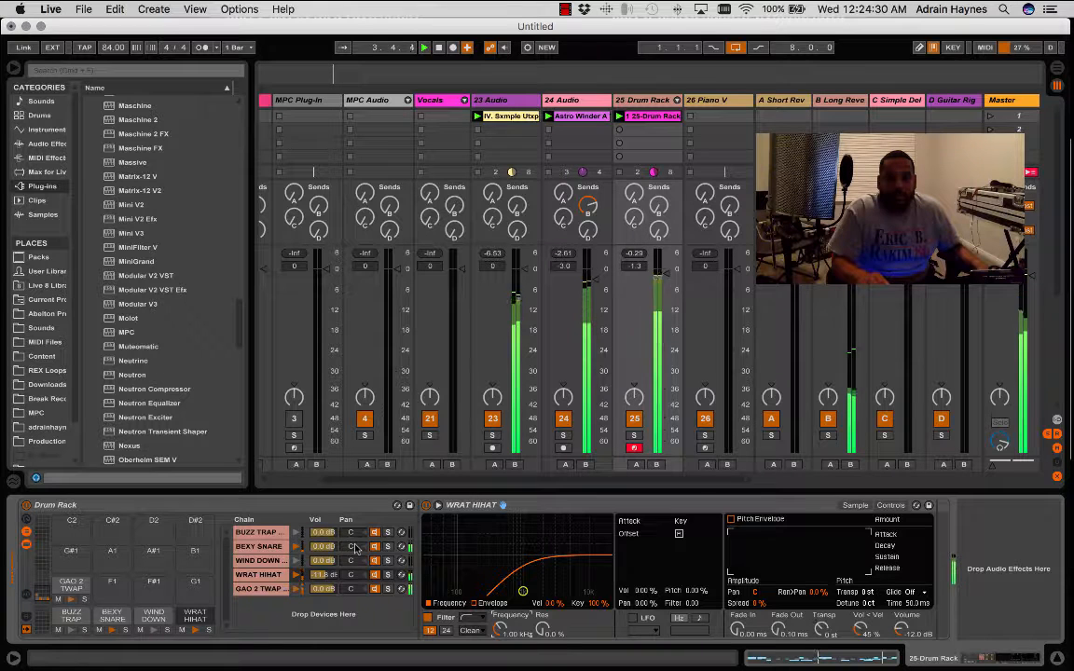
{"action": "left_click_drag", "start_coordinate": [355, 548], "coordinate": [355, 543]}
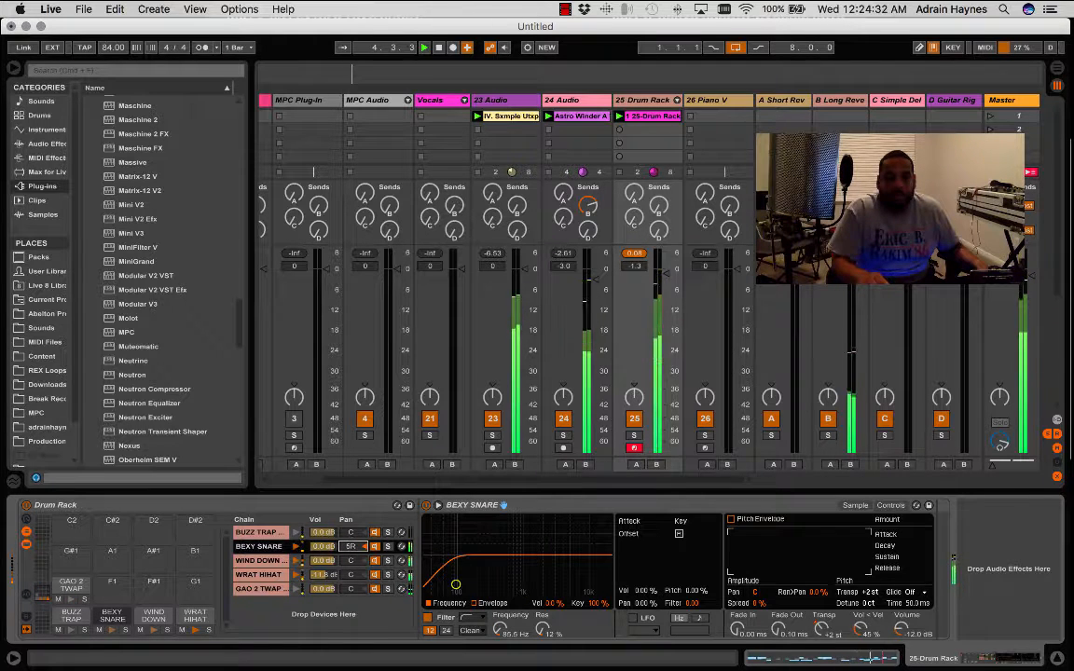
{"action": "left_click_drag", "start_coordinate": [355, 549], "coordinate": [356, 543]}
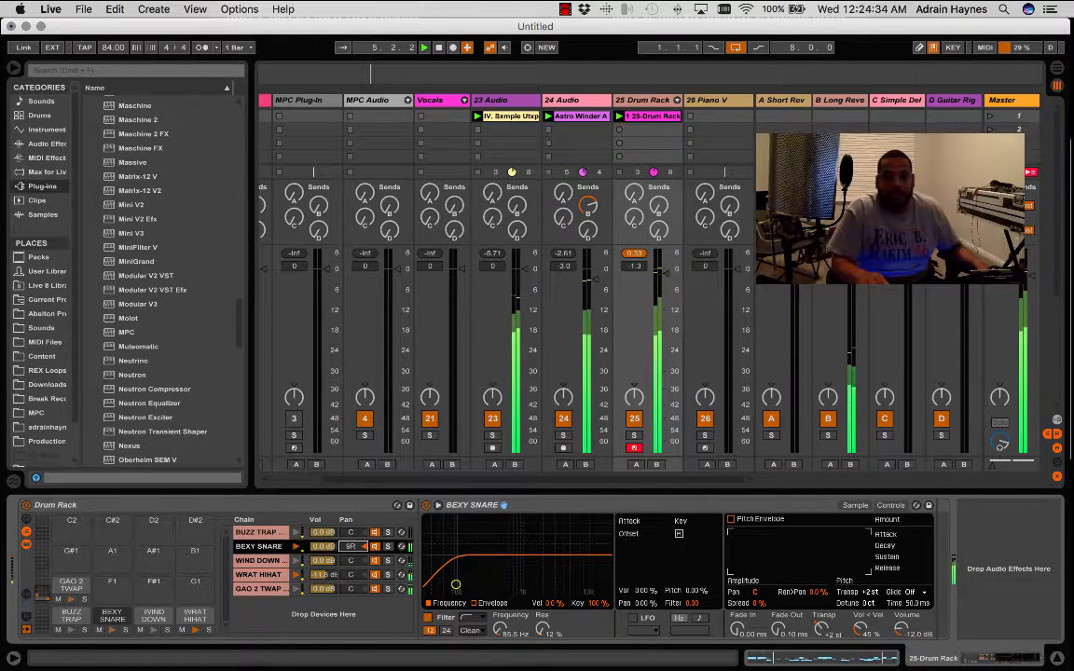
{"action": "left_click", "coordinate": [352, 575]}
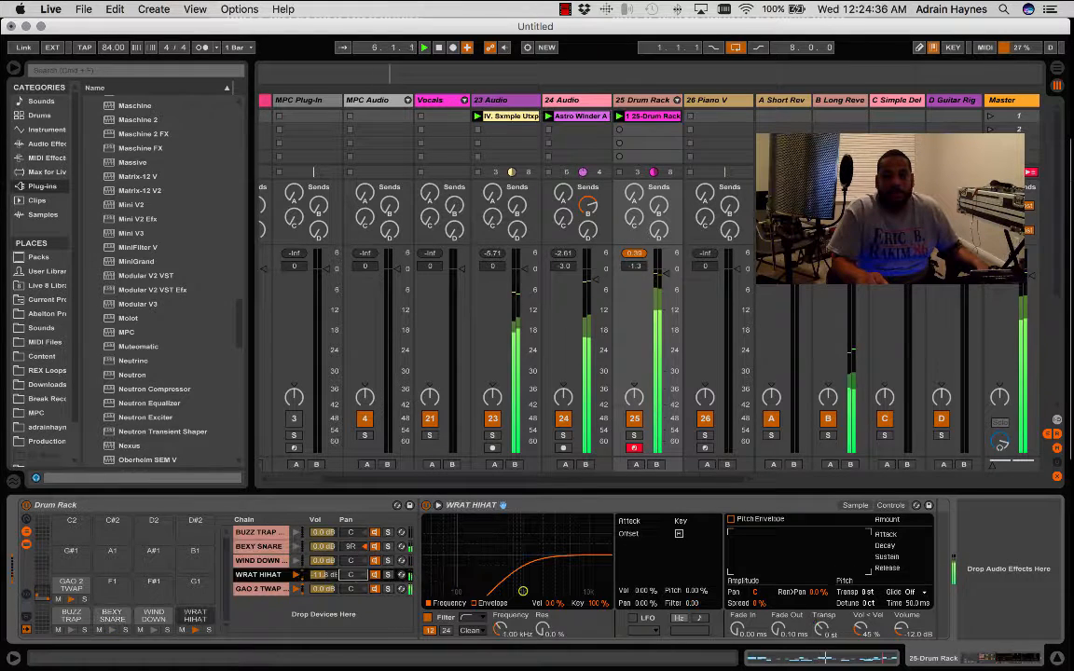
{"action": "left_click_drag", "start_coordinate": [353, 576], "coordinate": [354, 578]}
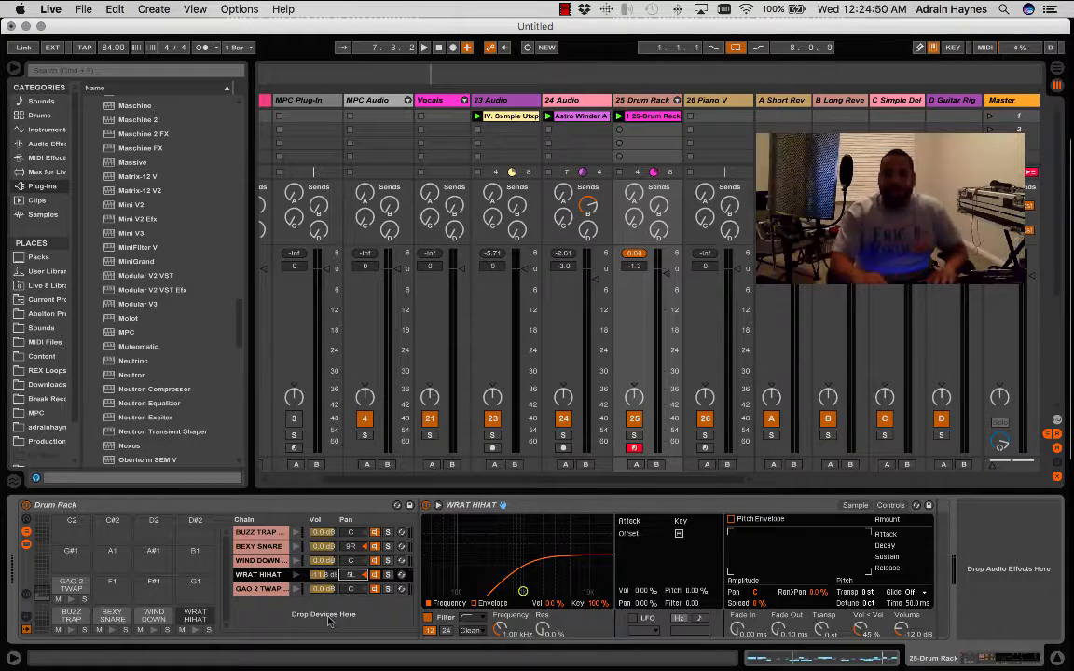
- Replace the Piano V instrument on track 26 with the Analog Lab 2 plug-in and move its window over the mixer
{"action": "left_click", "coordinate": [1060, 659]}
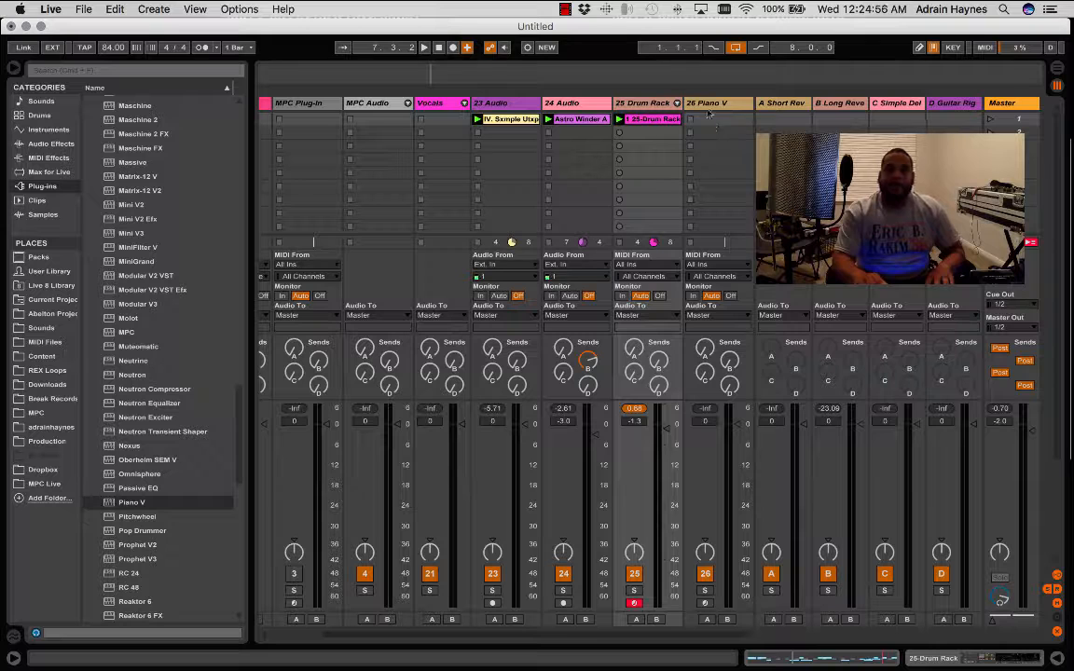
{"action": "left_click", "coordinate": [711, 105]}
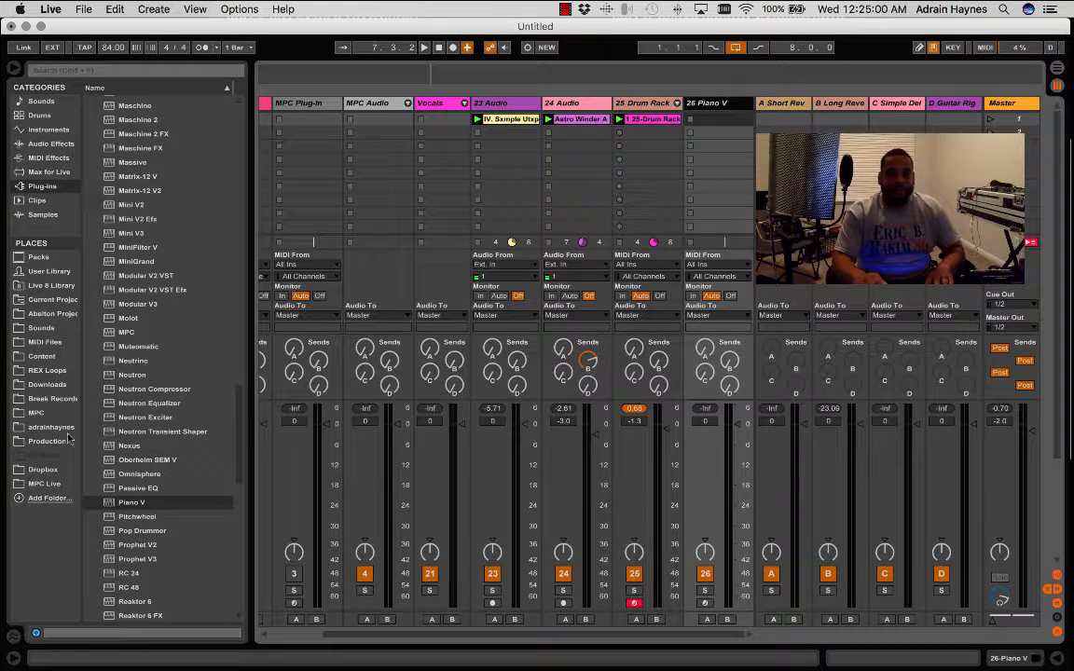
{"action": "scroll", "coordinate": [142, 264], "scroll_direction": "up", "scroll_amount": 20}
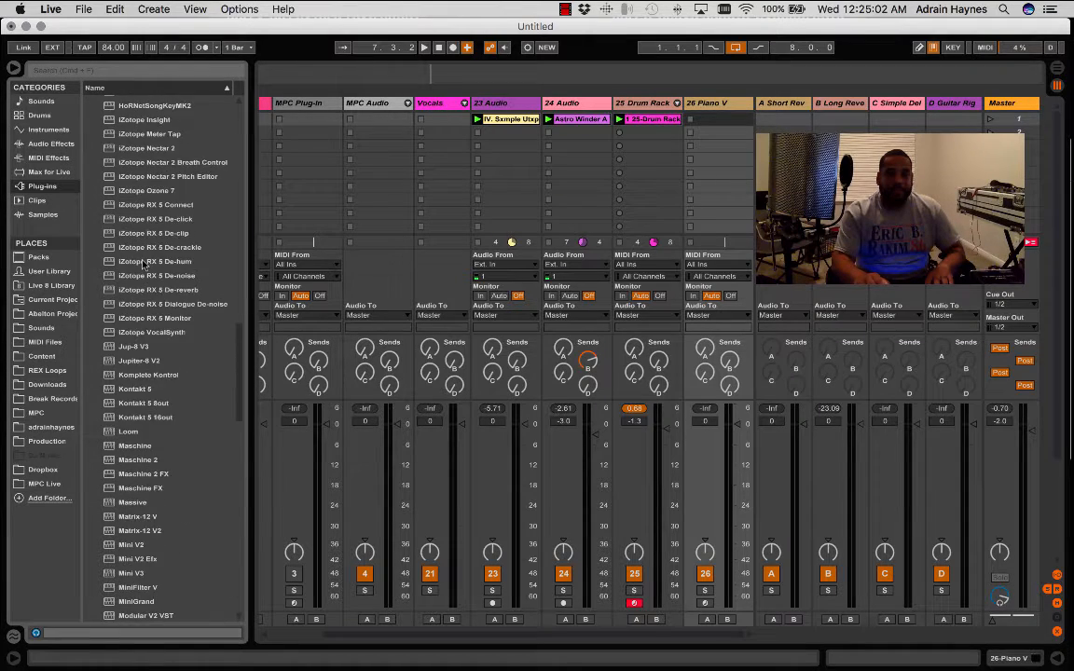
{"action": "scroll", "coordinate": [142, 264], "scroll_direction": "up", "scroll_amount": 10}
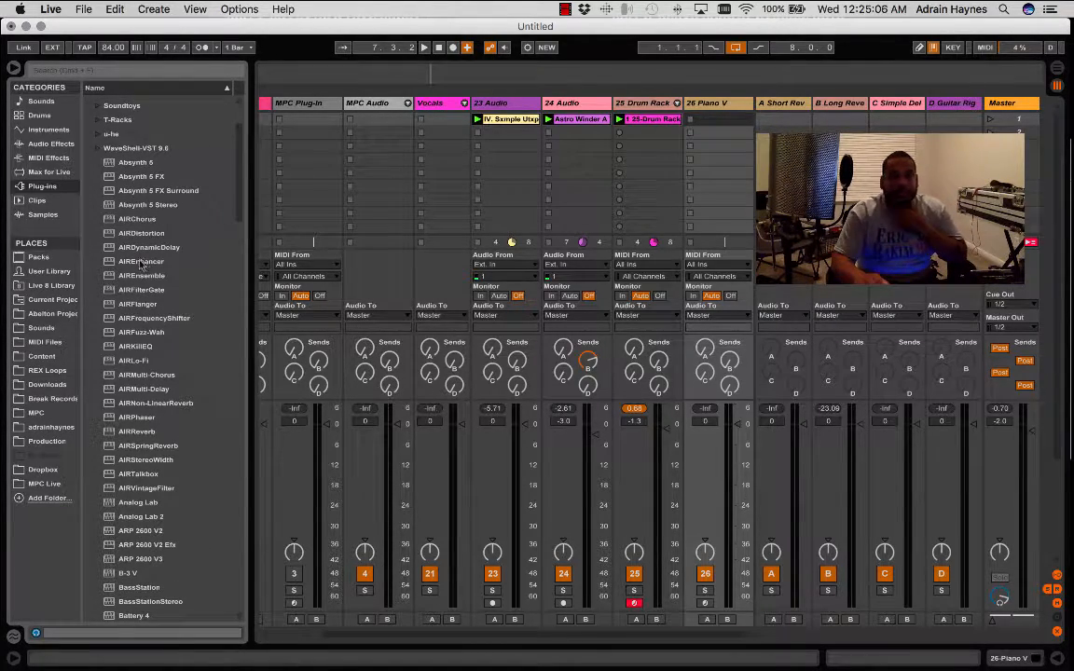
{"action": "scroll", "coordinate": [161, 362], "scroll_direction": "down", "scroll_amount": 3}
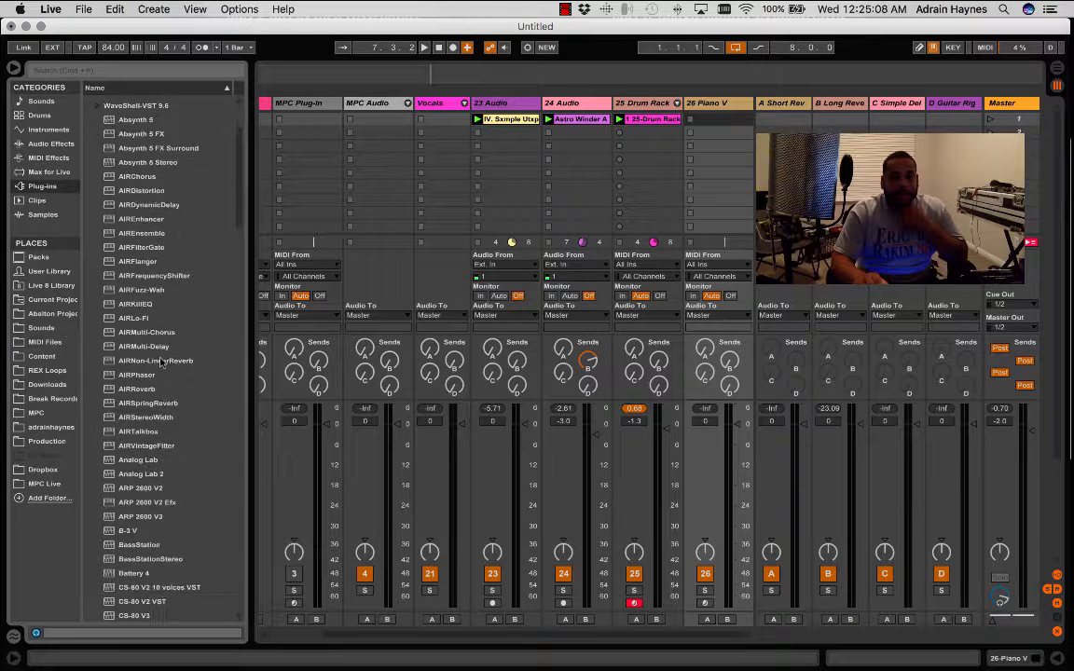
{"action": "scroll", "coordinate": [160, 361], "scroll_direction": "down", "scroll_amount": 1}
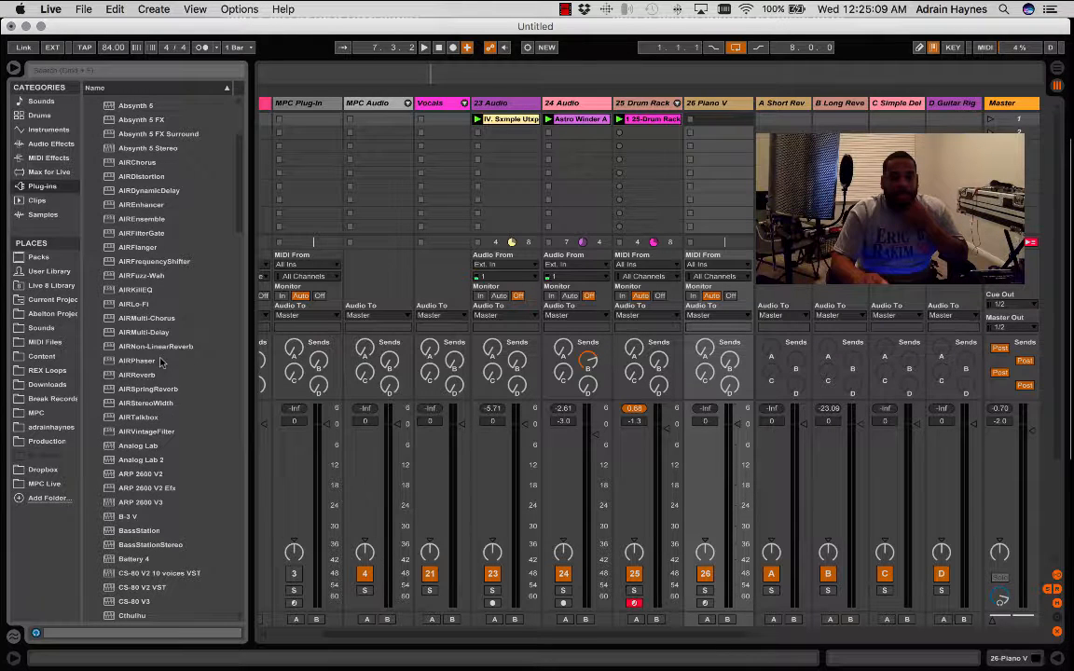
{"action": "left_click", "coordinate": [147, 460]}
{"action": "left_click_drag", "start_coordinate": [1032, 201], "coordinate": [713, 118]}
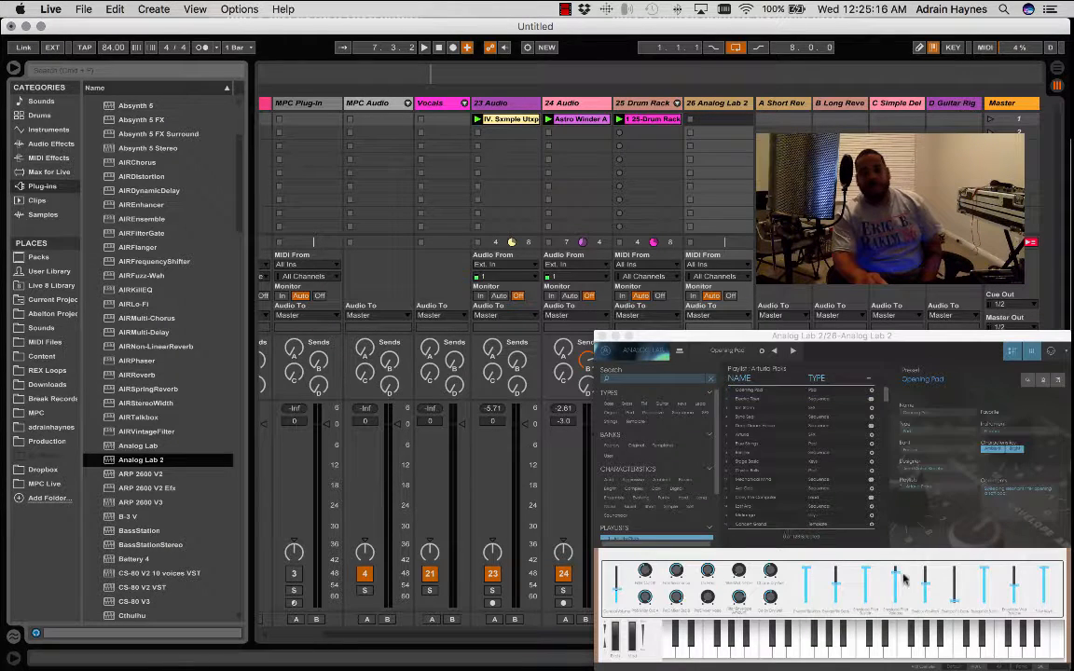
{"action": "left_click_drag", "start_coordinate": [835, 336], "coordinate": [447, 48]}
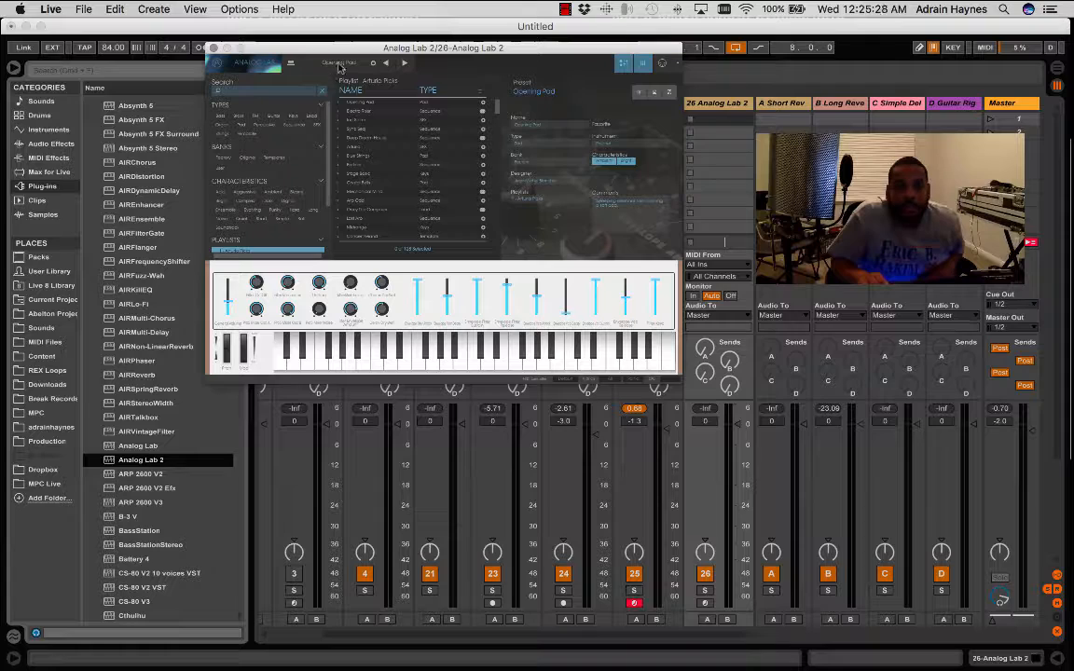
- Look through Analog Lab 2's main menu and instrument overview, and browse its preset list in different sort orders
{"action": "left_click", "coordinate": [265, 63]}
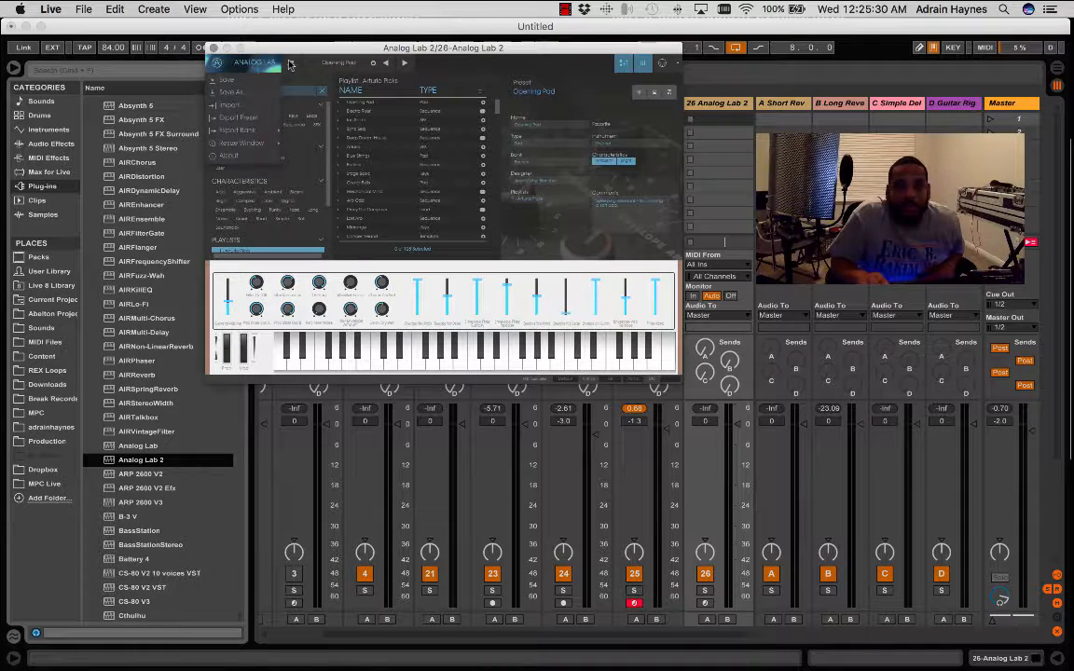
{"action": "left_click", "coordinate": [291, 63]}
{"action": "left_click", "coordinate": [291, 63]}
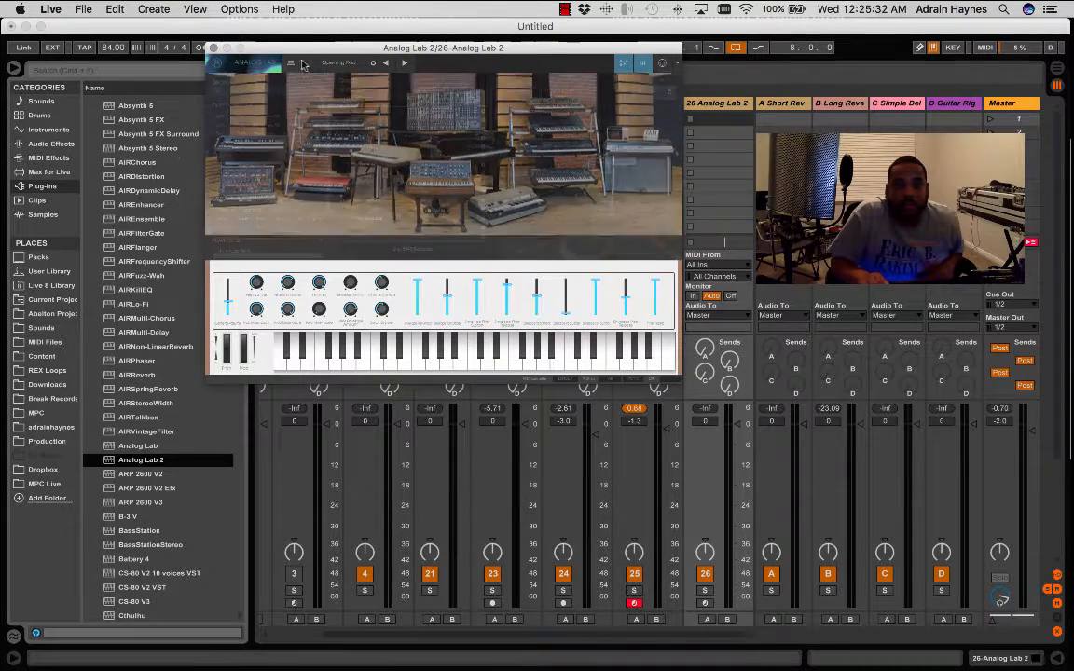
{"action": "left_click", "coordinate": [293, 63]}
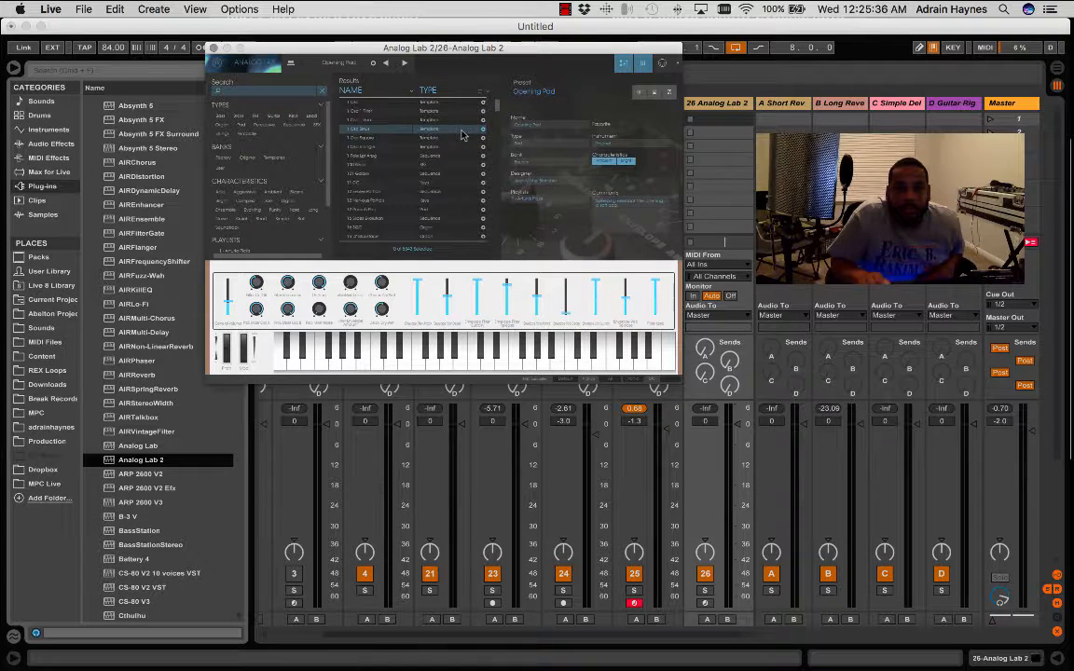
{"action": "scroll", "coordinate": [462, 135], "scroll_direction": "down", "scroll_amount": 5}
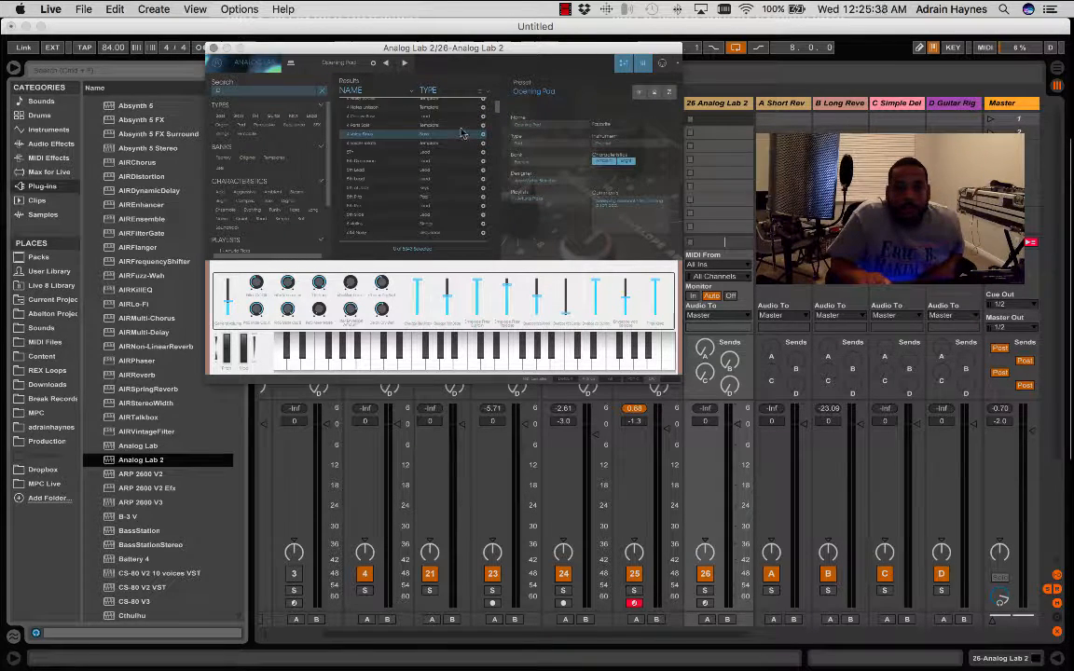
{"action": "scroll", "coordinate": [453, 125], "scroll_direction": "up", "scroll_amount": 5}
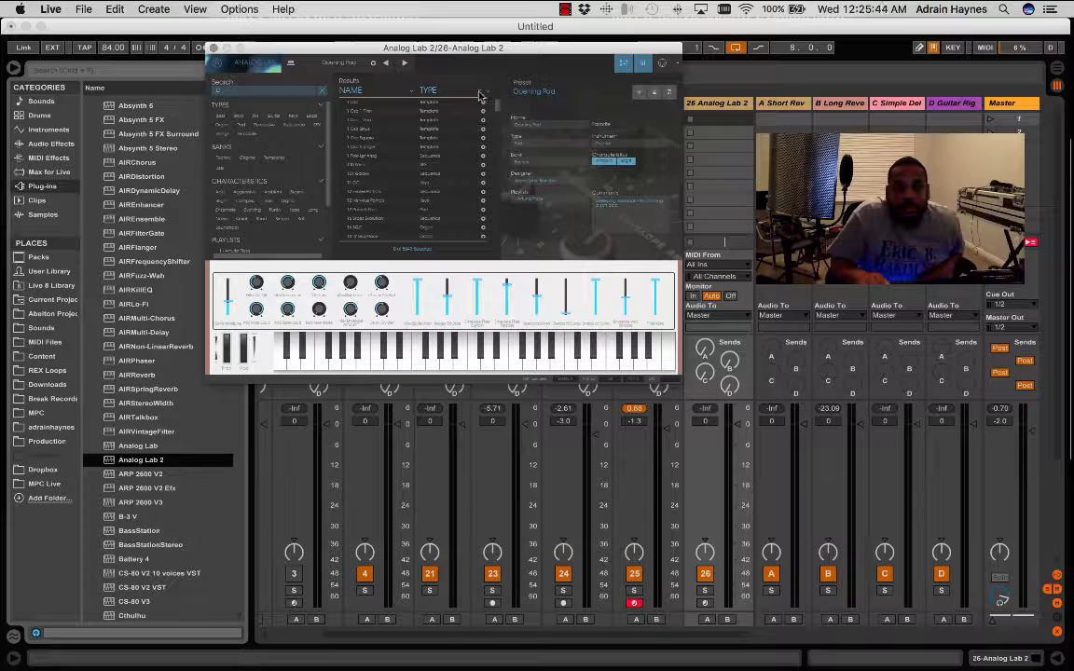
{"action": "left_click", "coordinate": [479, 95]}
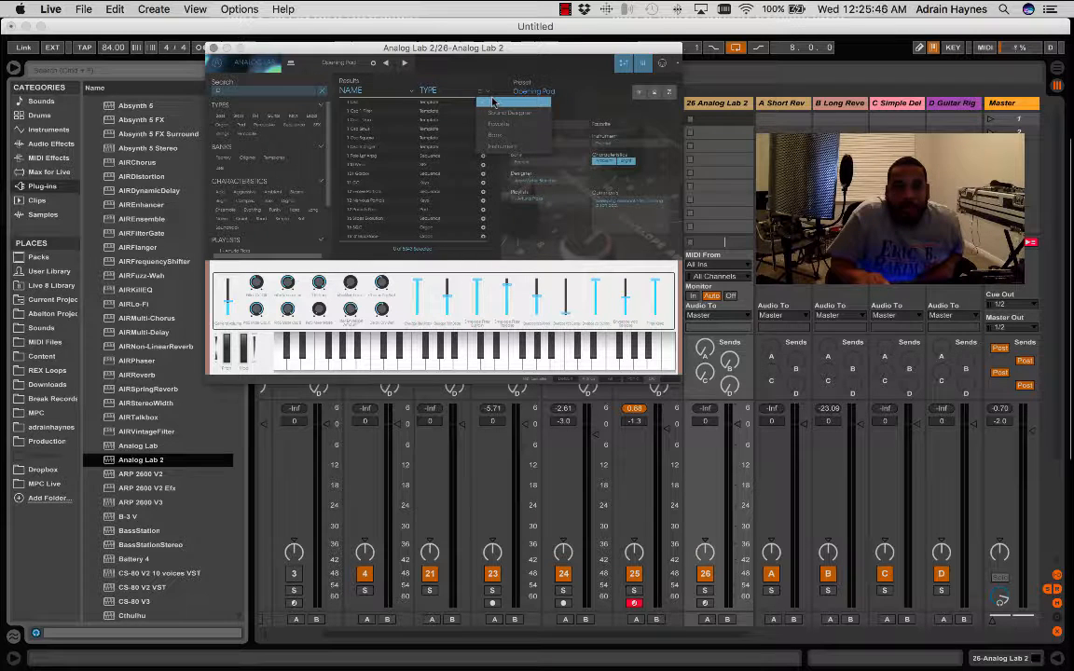
{"action": "left_click", "coordinate": [493, 100]}
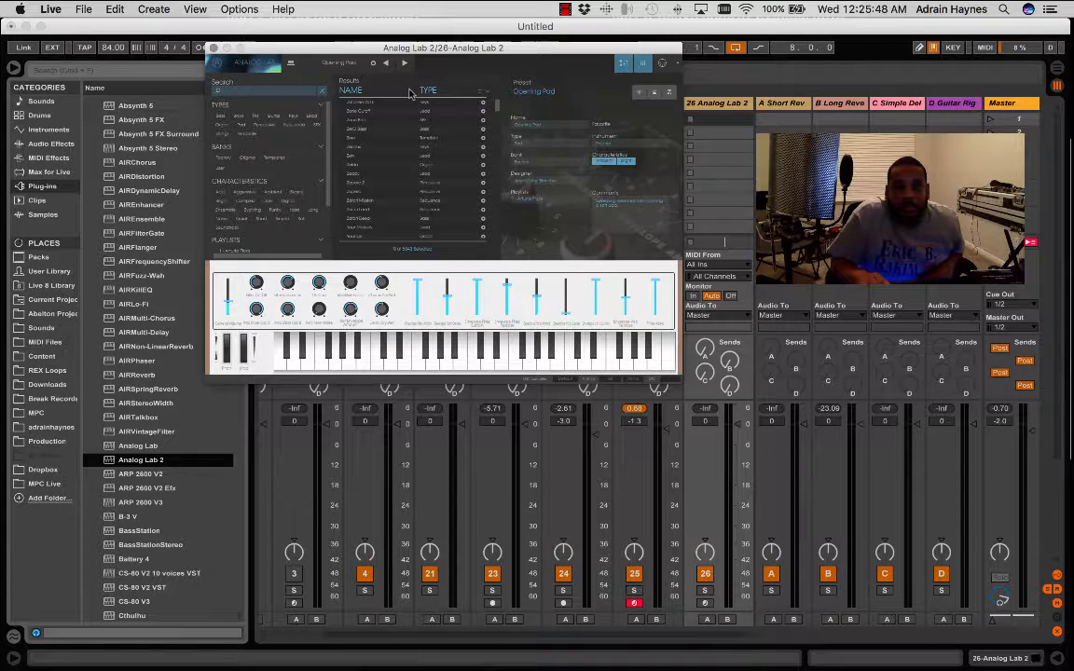
{"action": "left_click", "coordinate": [488, 93]}
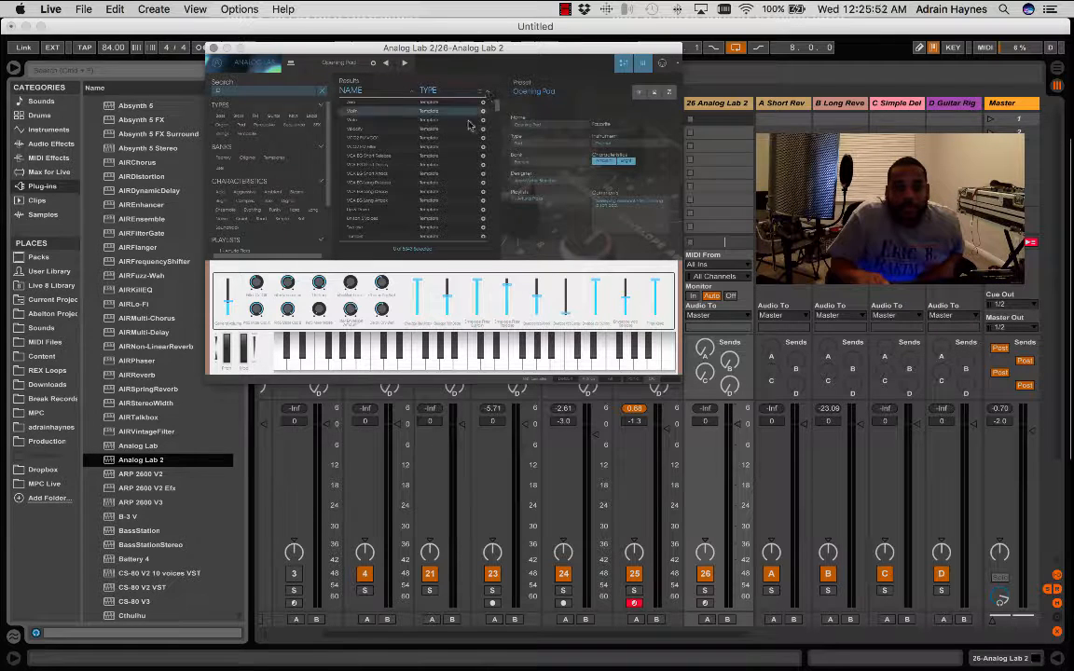
{"action": "scroll", "coordinate": [473, 138], "scroll_direction": "down", "scroll_amount": 10}
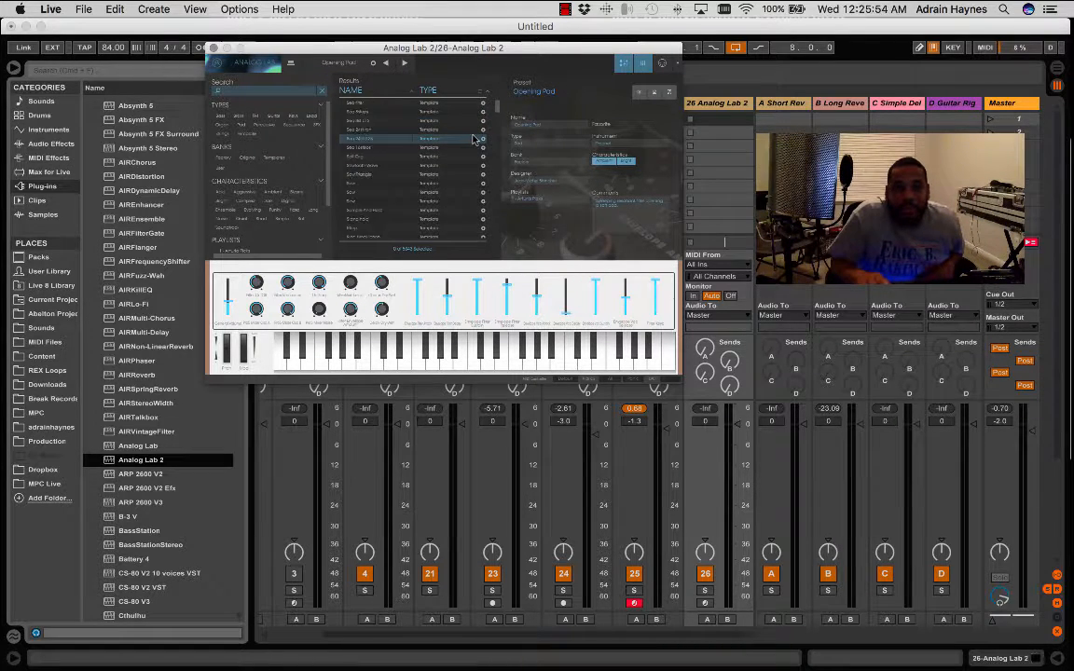
{"action": "scroll", "coordinate": [474, 139], "scroll_direction": "down", "scroll_amount": 1}
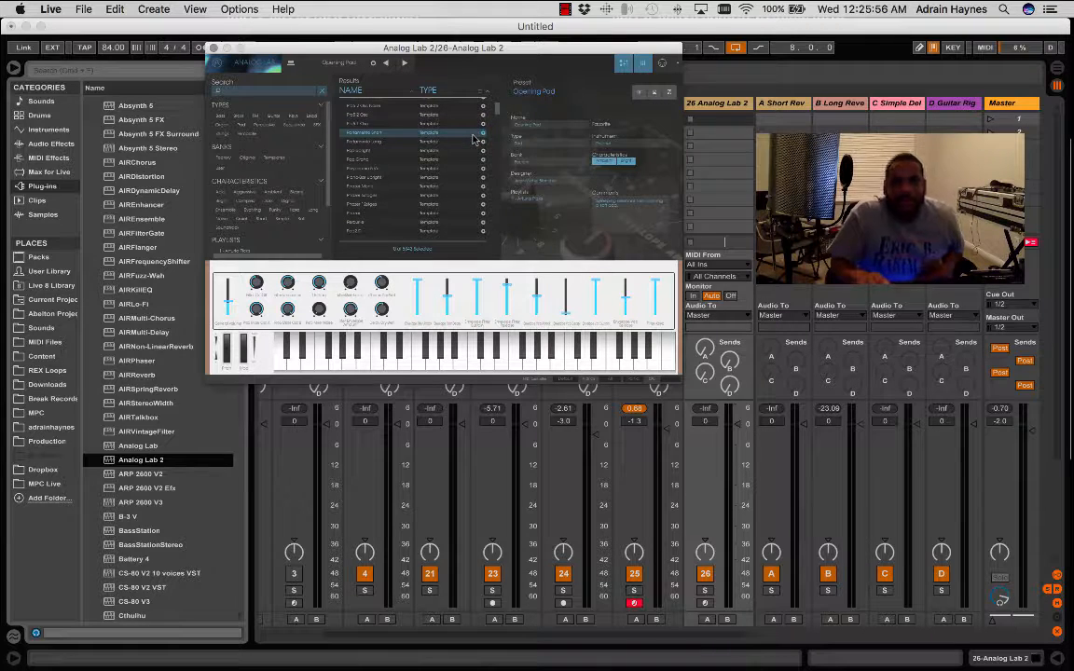
{"action": "left_click", "coordinate": [227, 9]}
{"action": "mouse_move", "coordinate": [198, 9]}
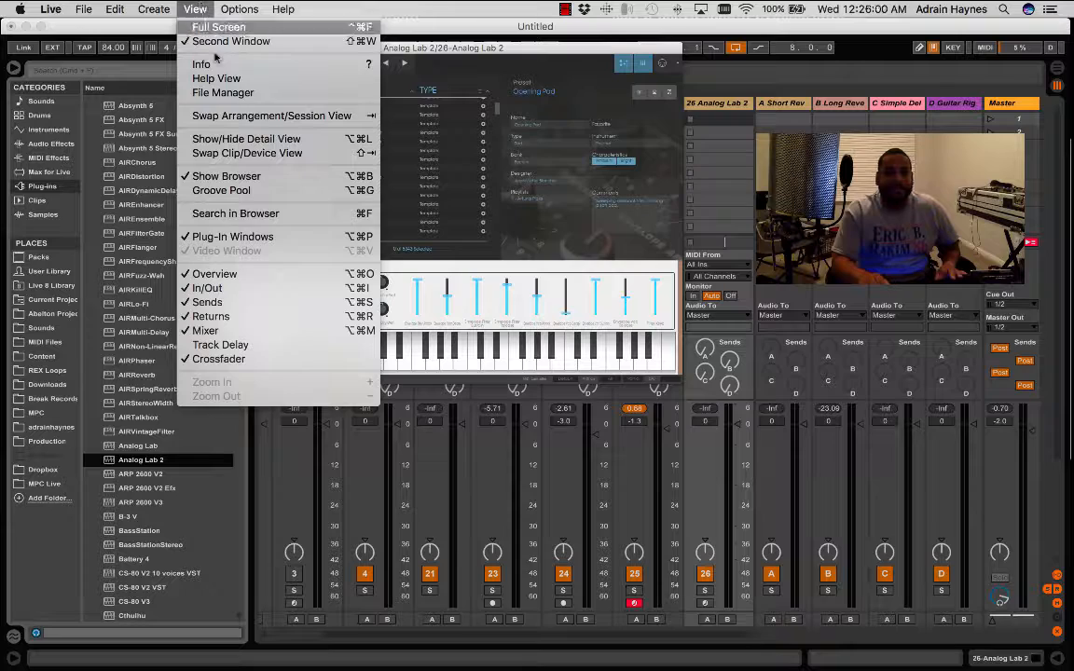
{"action": "left_click", "coordinate": [560, 246]}
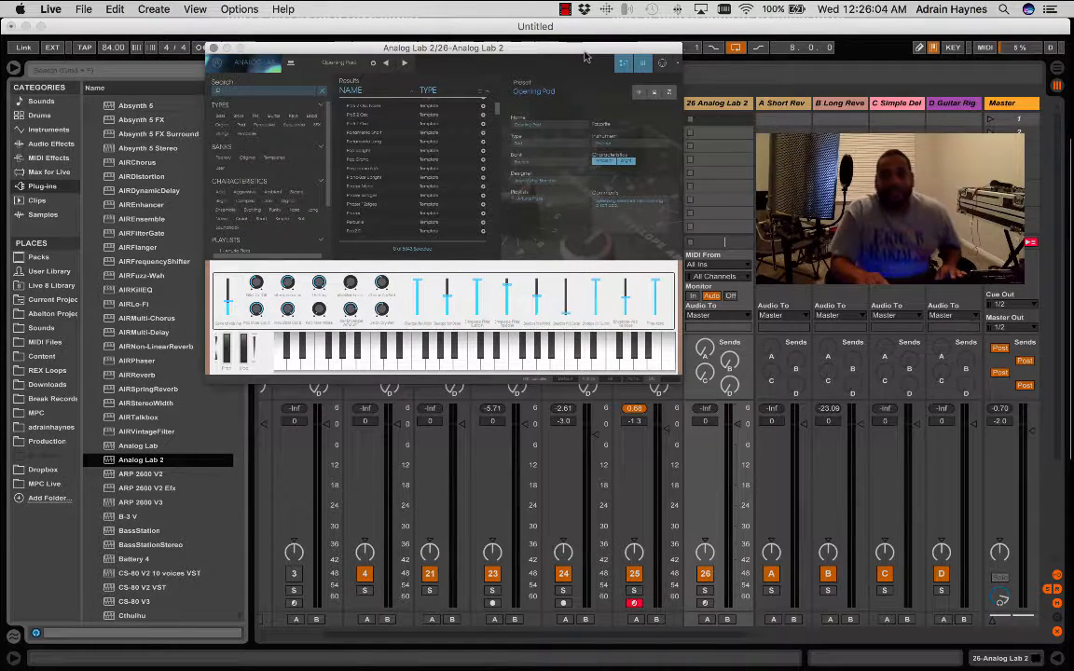
- Move the Analog Lab 2 window off the mixer, arm track 26 and rehearse the instrument over the playing loops
{"action": "left_click_drag", "start_coordinate": [588, 49], "coordinate": [0, 35]}
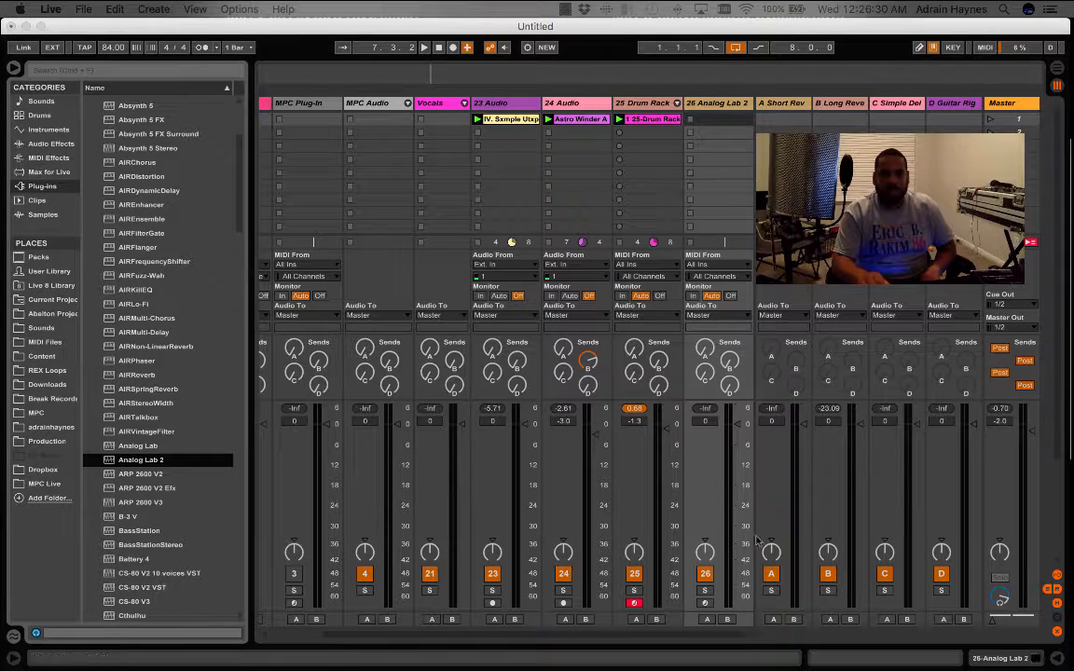
{"action": "left_click", "coordinate": [705, 603]}
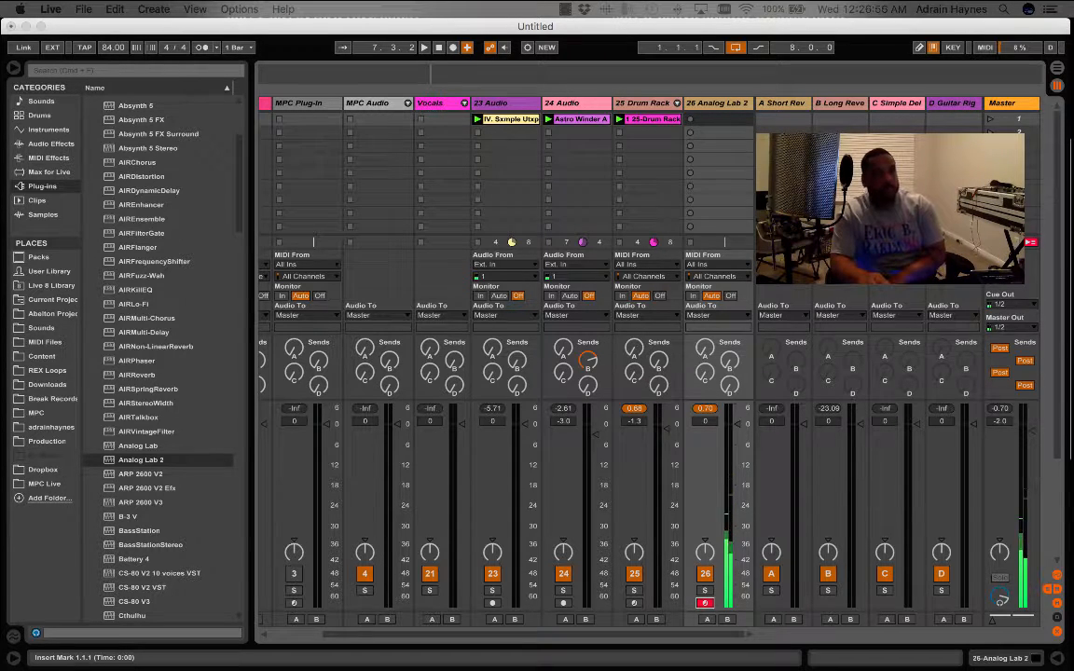
{"action": "key", "text": "space"}
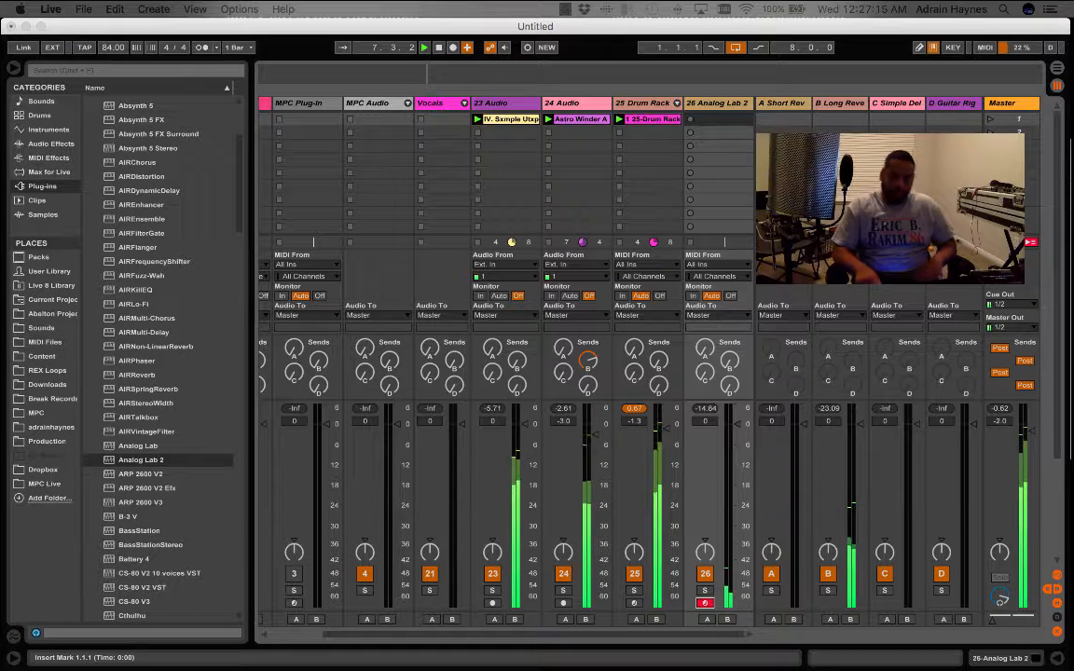
{"action": "key", "text": "space"}
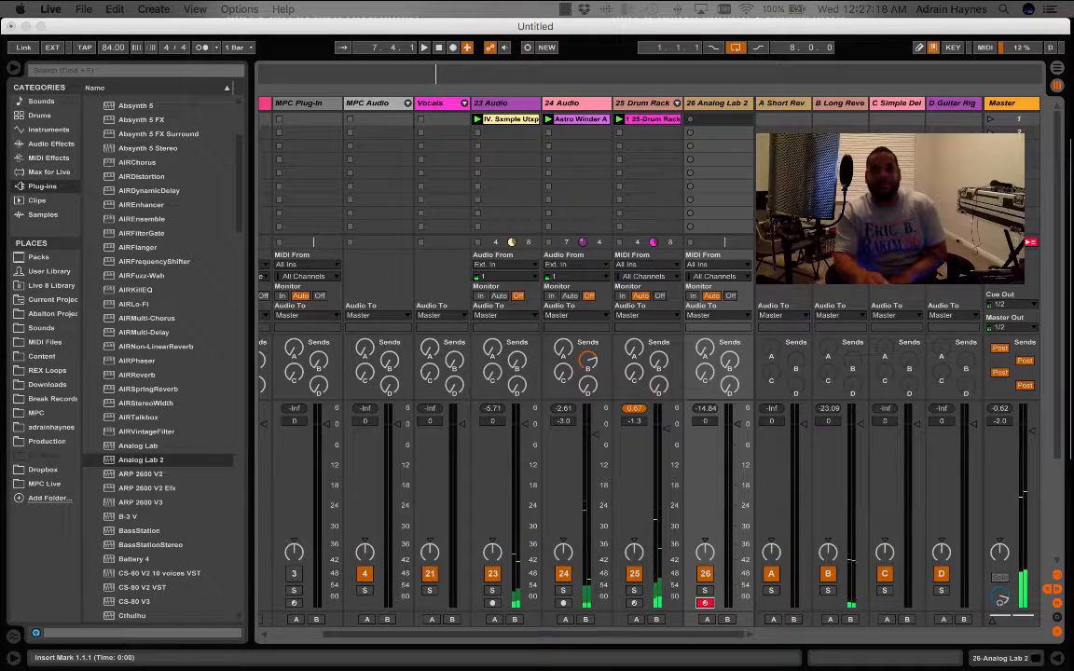
- Try recording a take into the first clip slot of the Analog Lab 2 track and delete the clip
{"action": "left_click", "coordinate": [690, 119]}
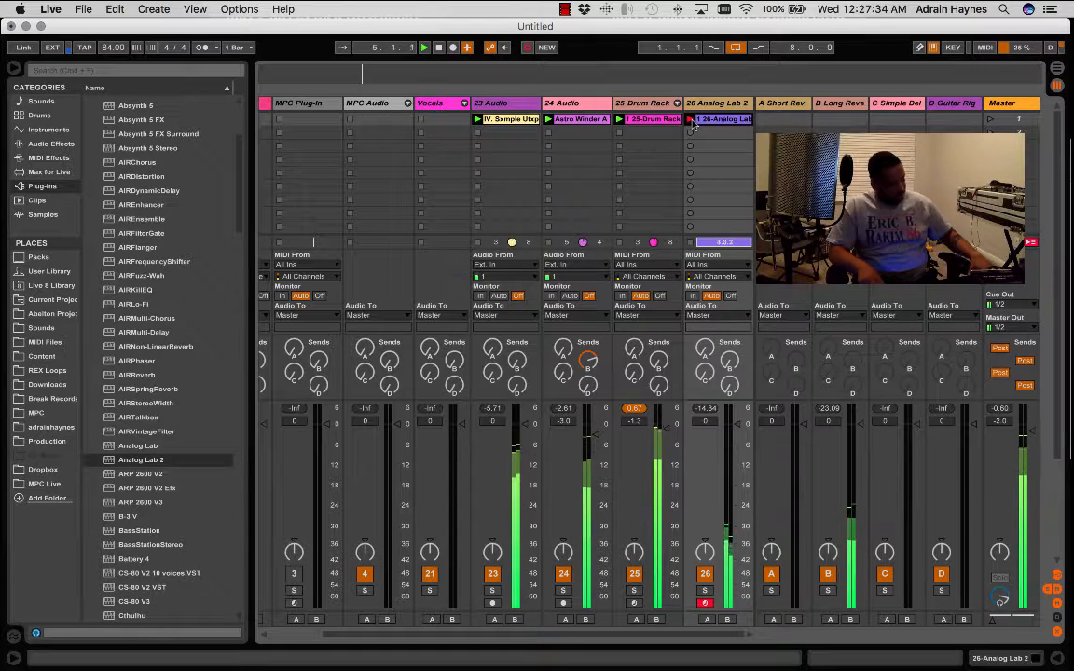
{"action": "left_click", "coordinate": [693, 121]}
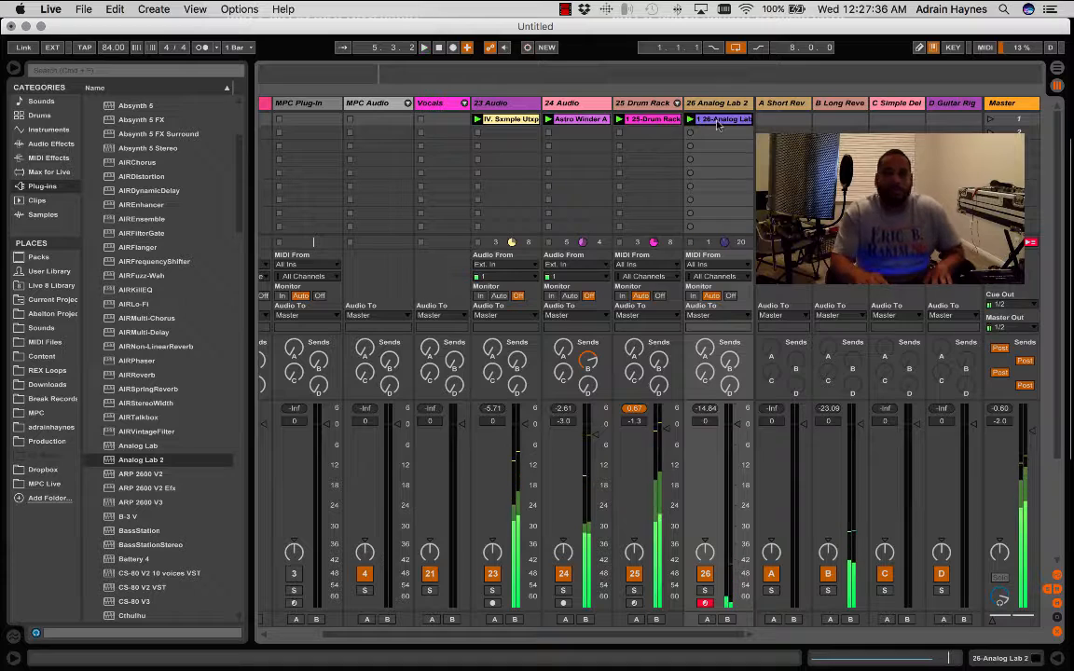
{"action": "key", "text": "Delete"}
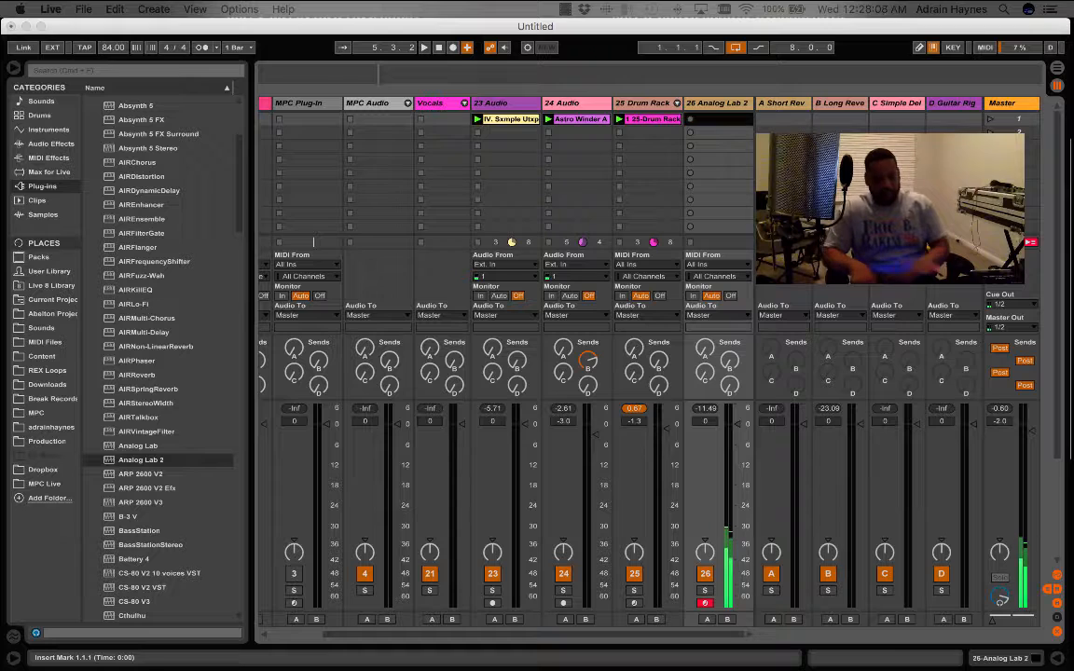
- Rehearse over the loops and record a new four-bar take into the first clip slot of the Analog Lab 2 track
{"action": "key", "text": "space"}
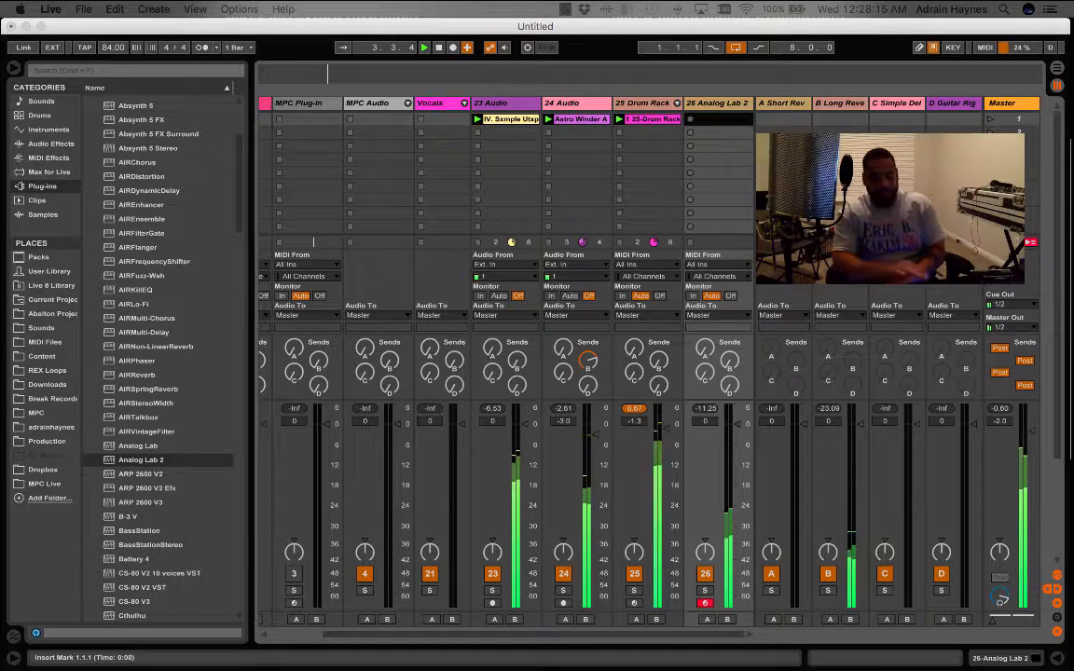
{"action": "key", "text": "space"}
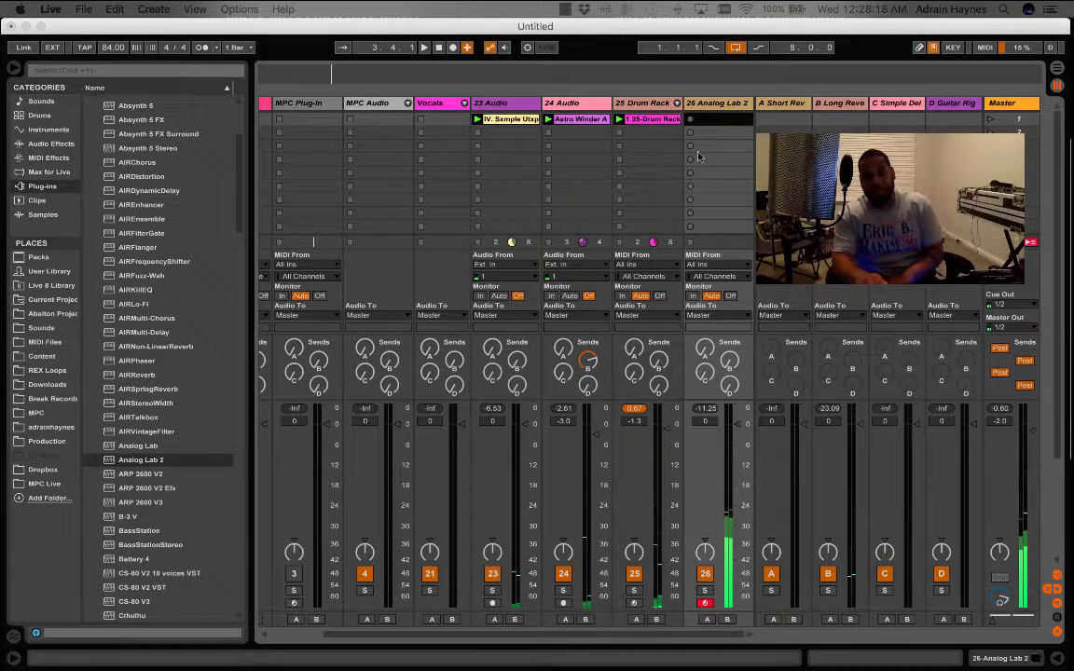
{"action": "left_click", "coordinate": [690, 120]}
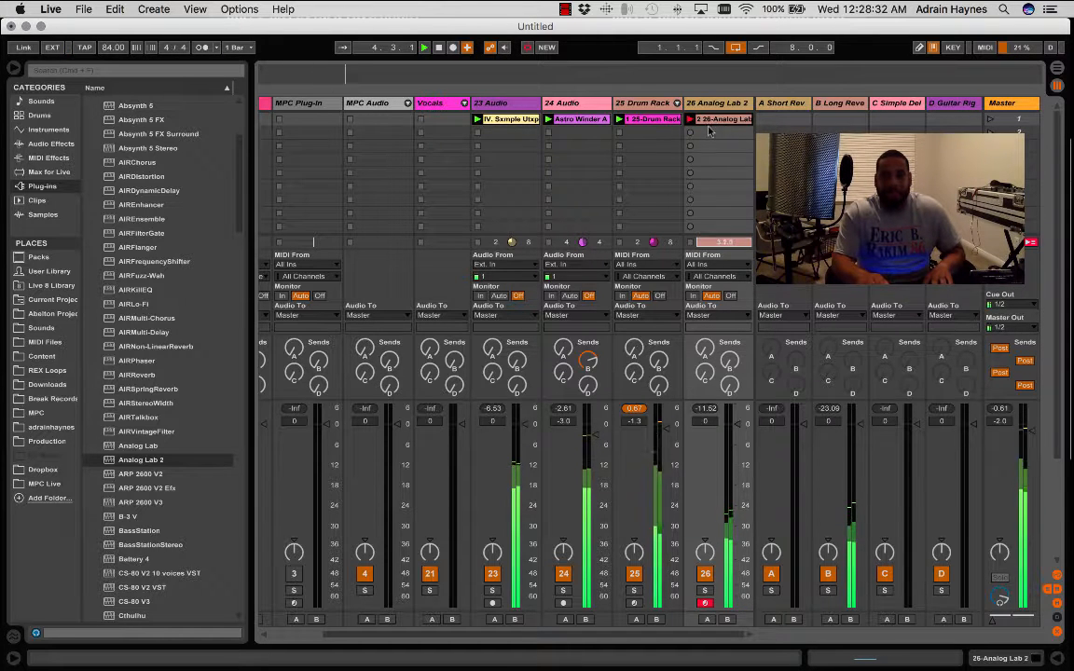
{"action": "key", "text": "space"}
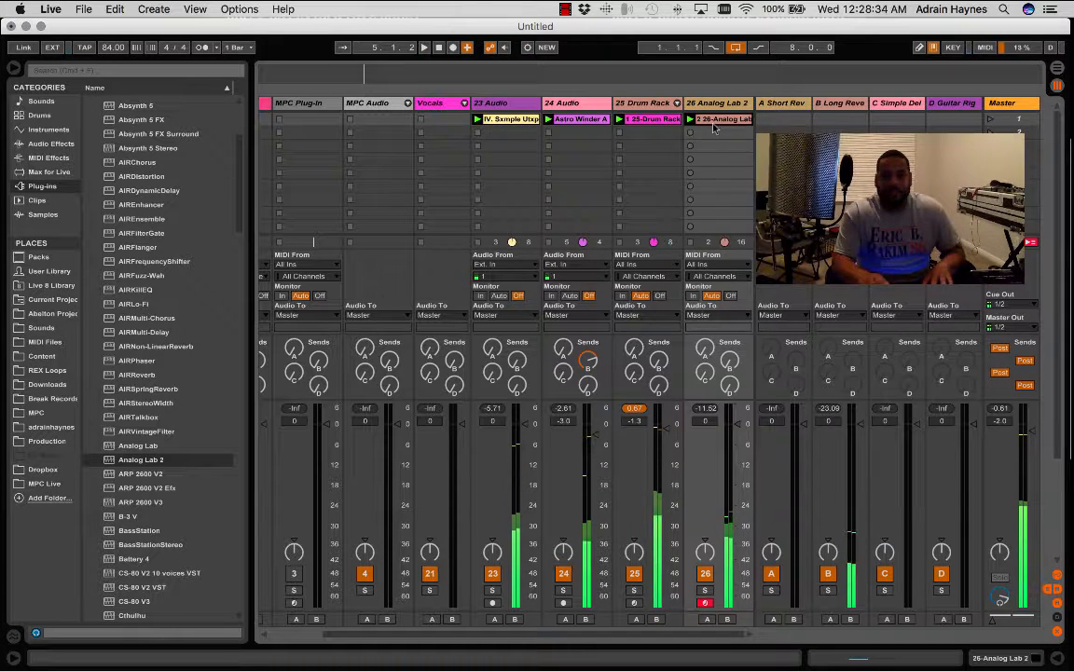
- Open the recorded Analog Lab 2 clip, extend its notes' start slightly ahead of bar 2 and play the loops to check the timing
{"action": "left_click", "coordinate": [912, 658]}
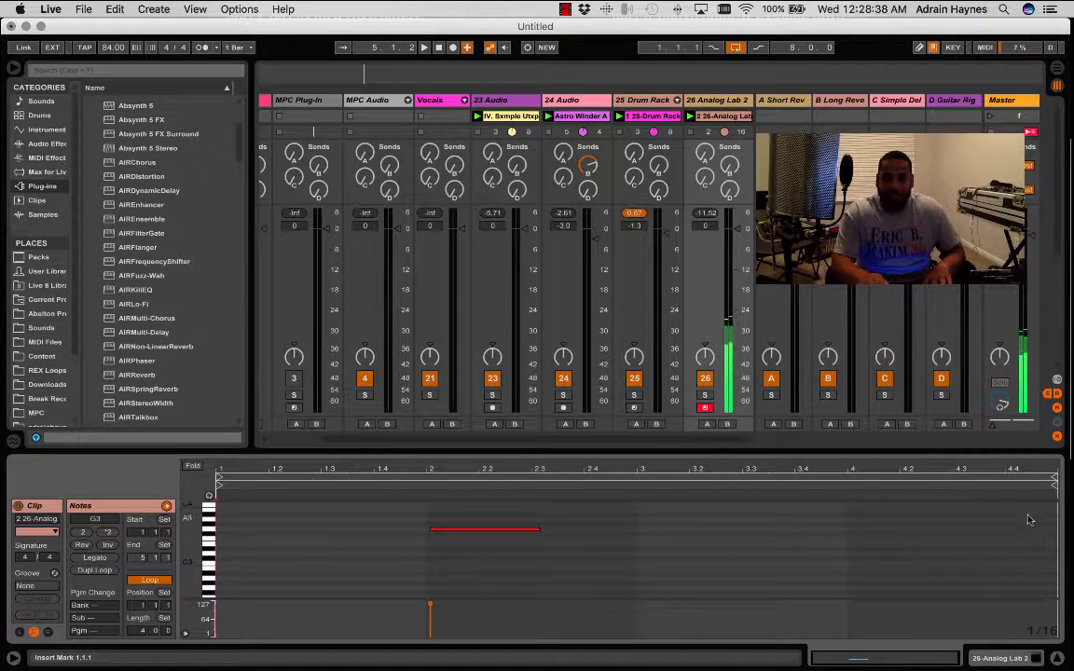
{"action": "key", "text": "space"}
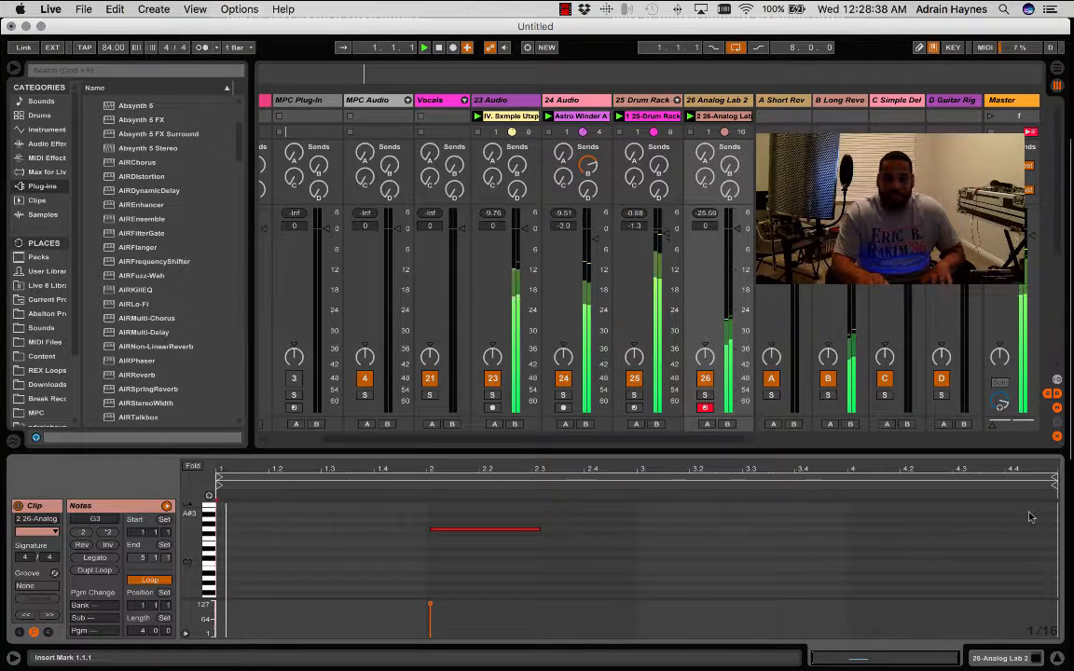
{"action": "key", "text": "space"}
{"action": "left_click", "coordinate": [430, 530]}
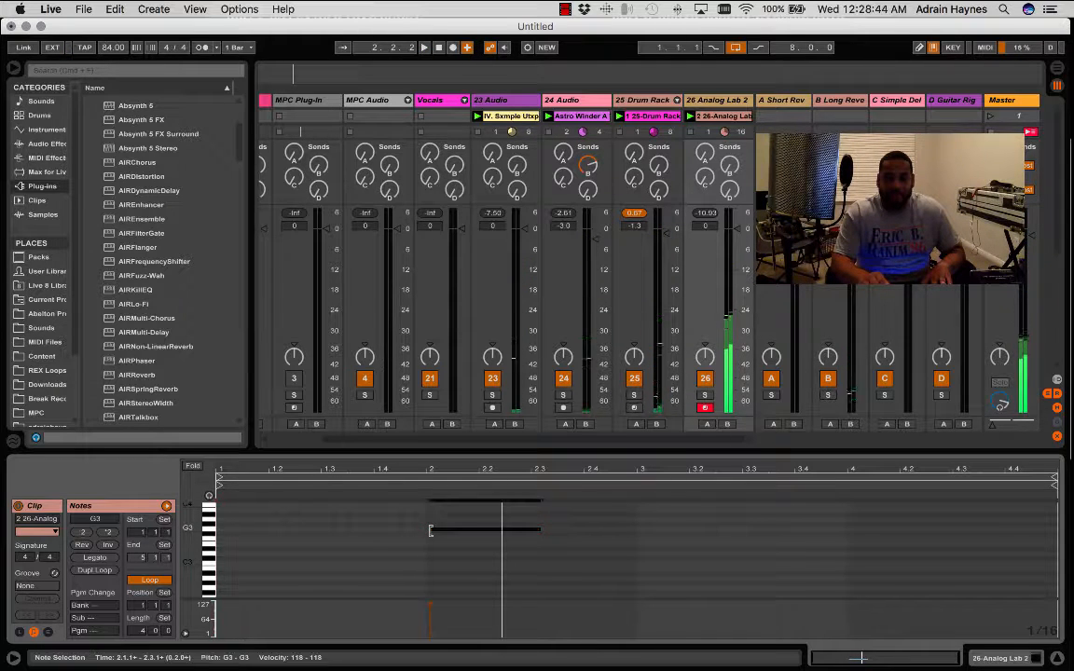
{"action": "key", "text": "space"}
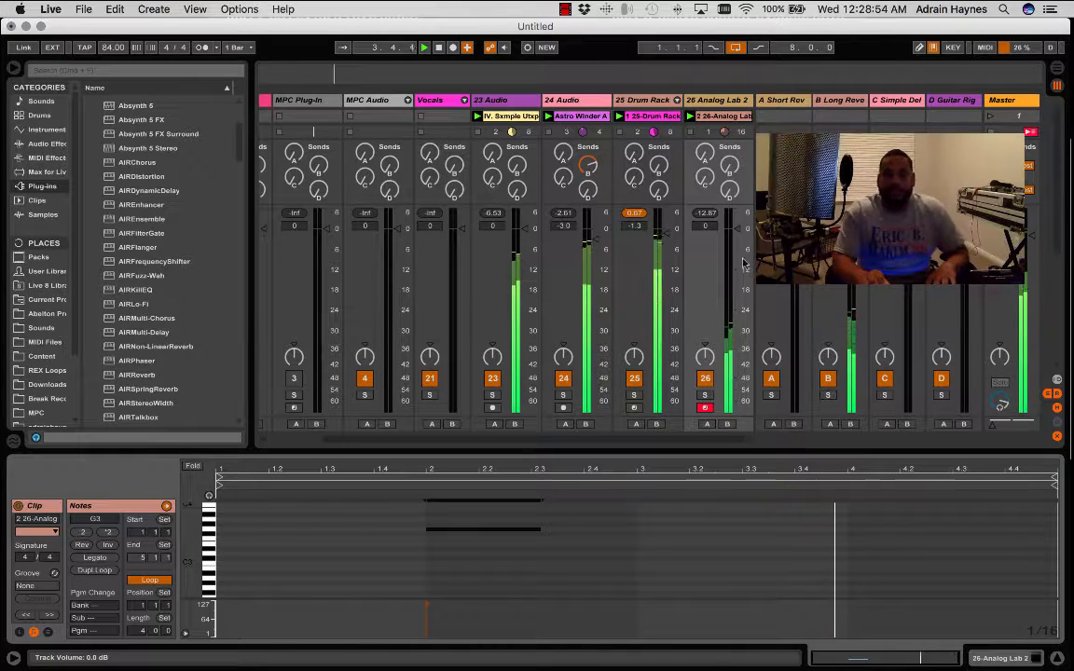
- Hide the clip detail view and the browser to give the session mixer the full window
{"action": "left_click", "coordinate": [1057, 660]}
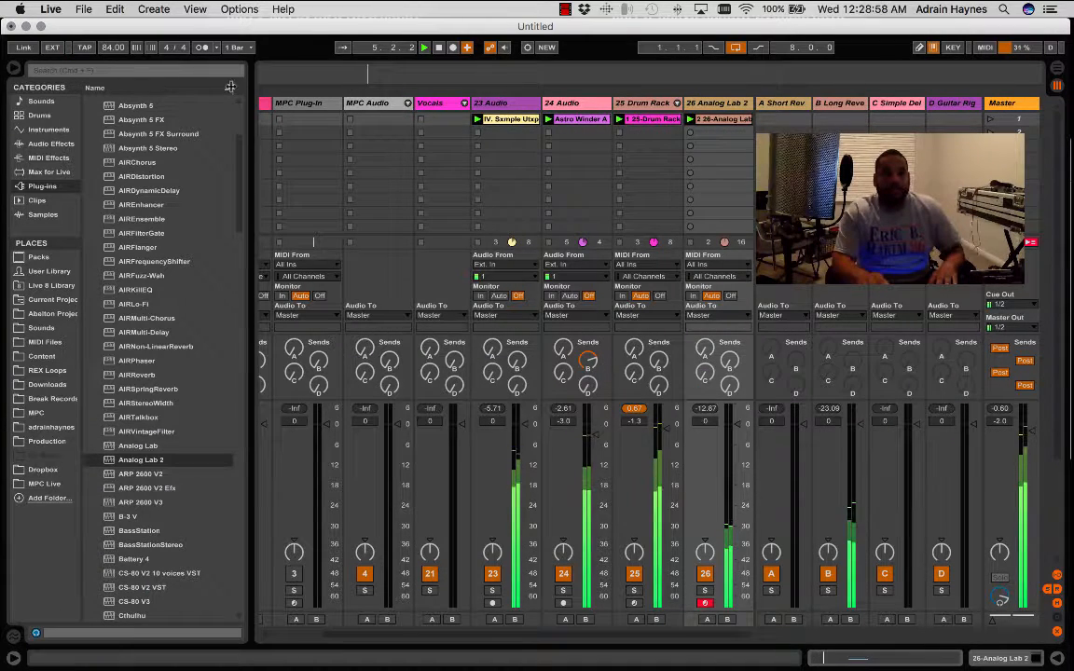
{"action": "left_click", "coordinate": [11, 69]}
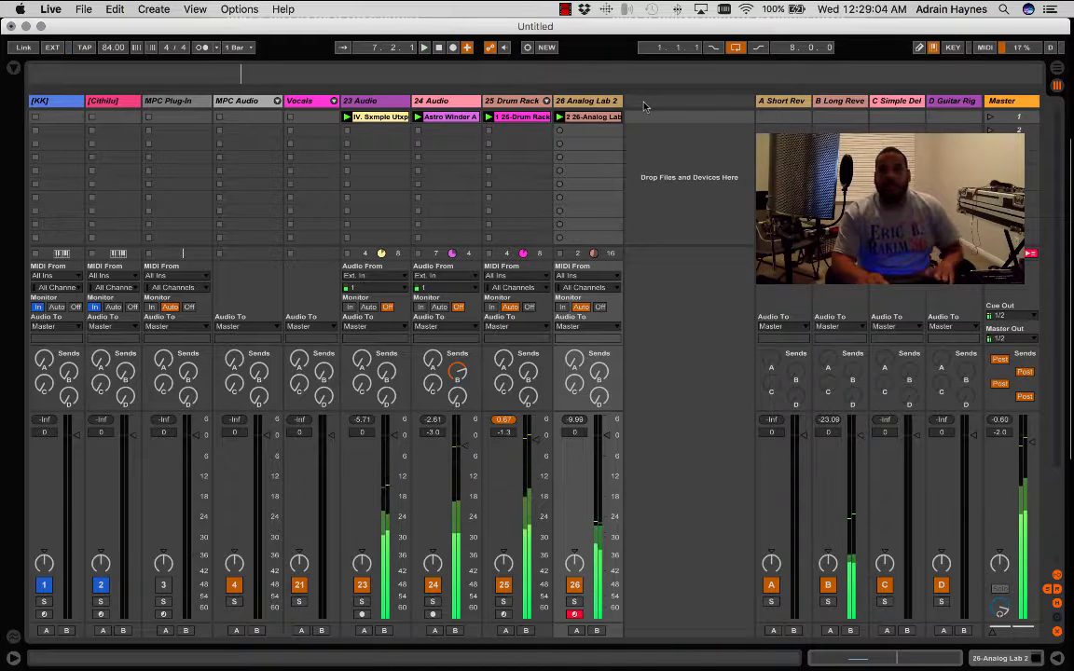
{"action": "right_click", "coordinate": [643, 104]}
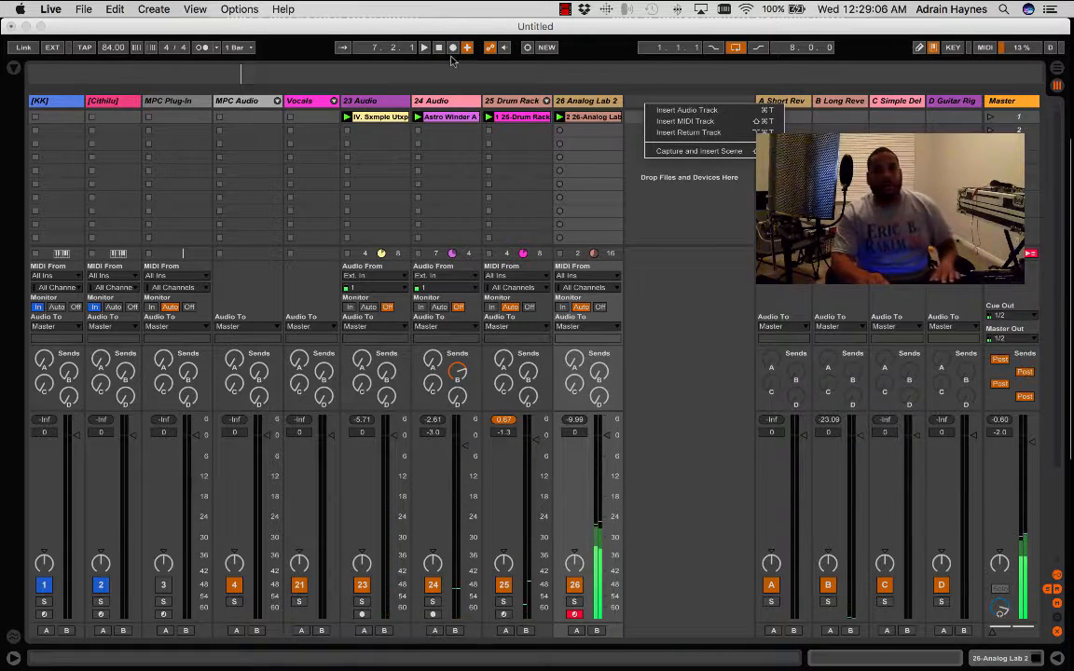
- Stop playback, return to the start of the song and mute the Analog Lab 2 track
{"action": "left_click", "coordinate": [439, 47]}
{"action": "left_click", "coordinate": [439, 48]}
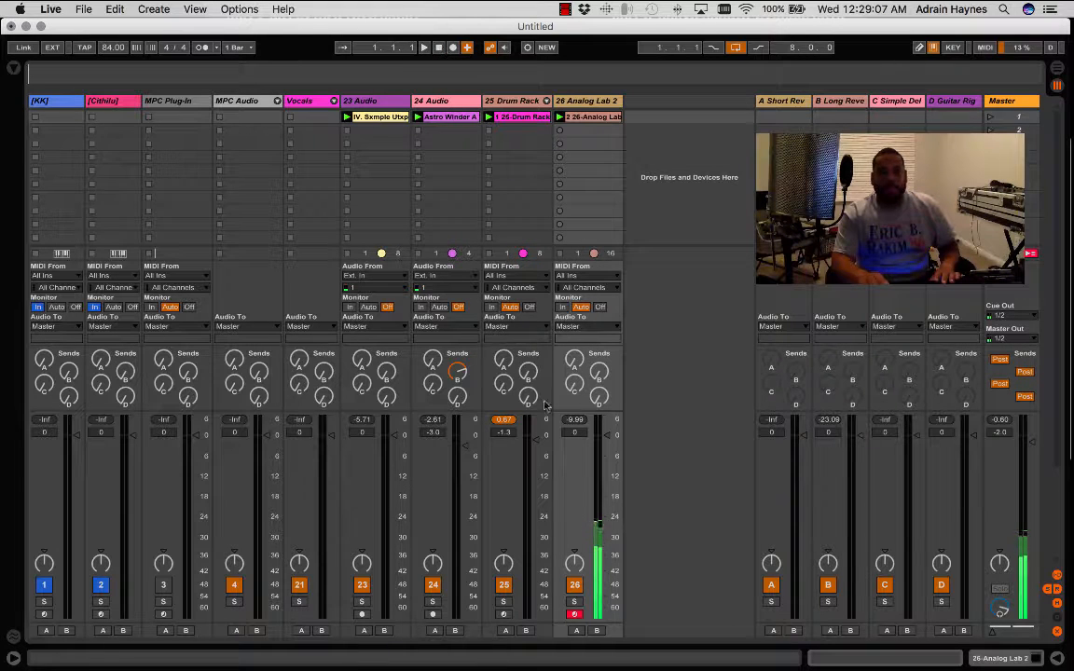
{"action": "left_click", "coordinate": [575, 584]}
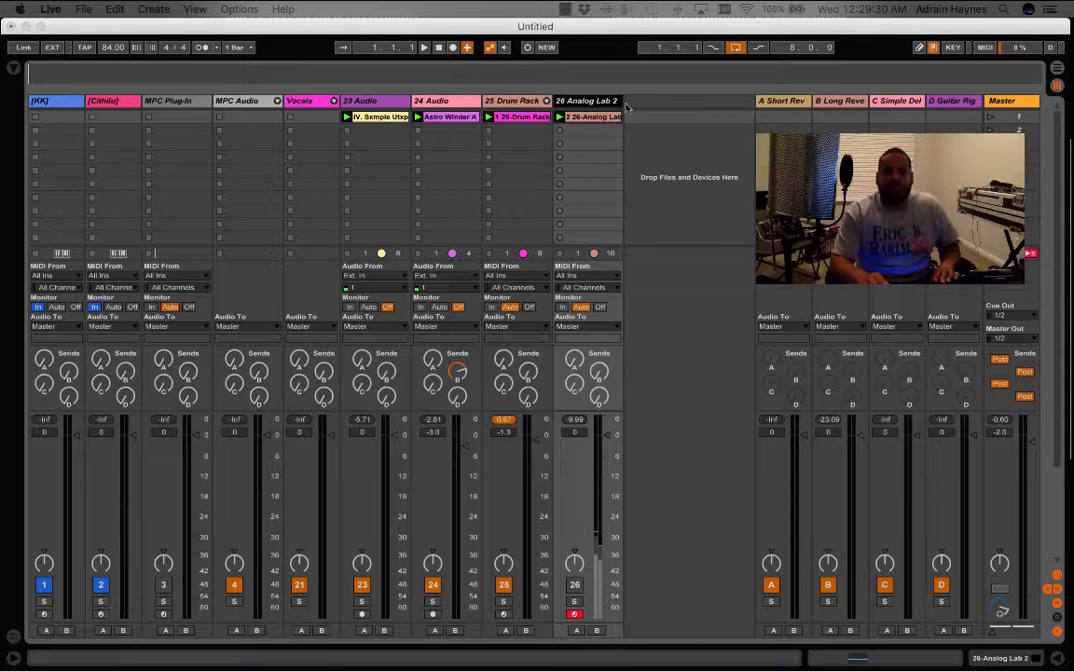
- Insert four new audio tracks after the Analog Lab 2 track
{"action": "right_click", "coordinate": [667, 110]}
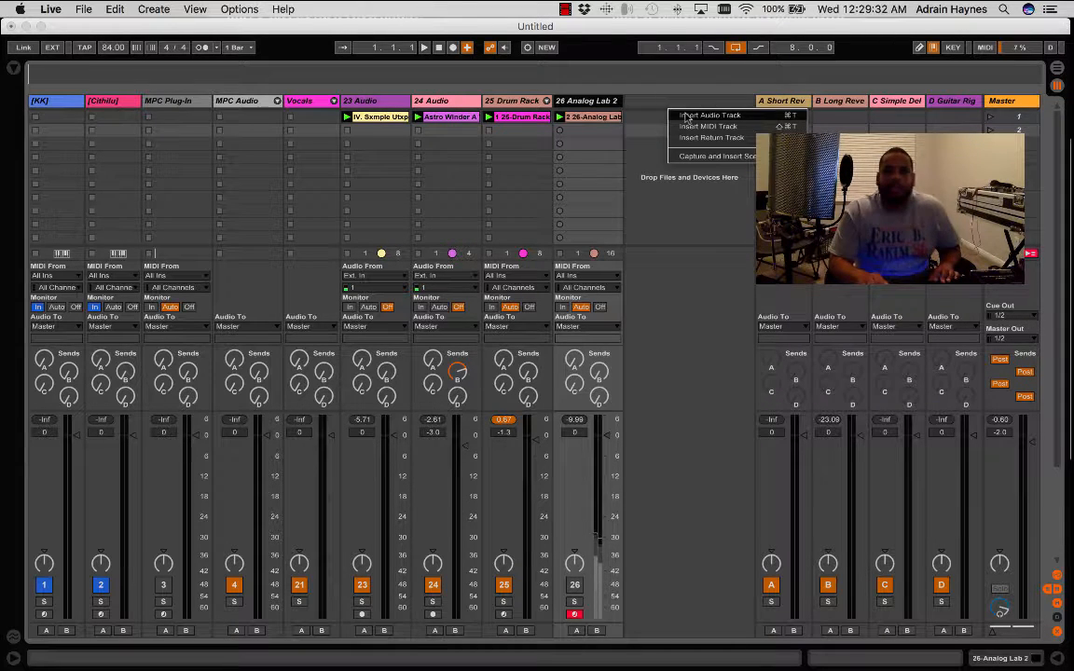
{"action": "left_click", "coordinate": [686, 115]}
{"action": "right_click", "coordinate": [704, 103]}
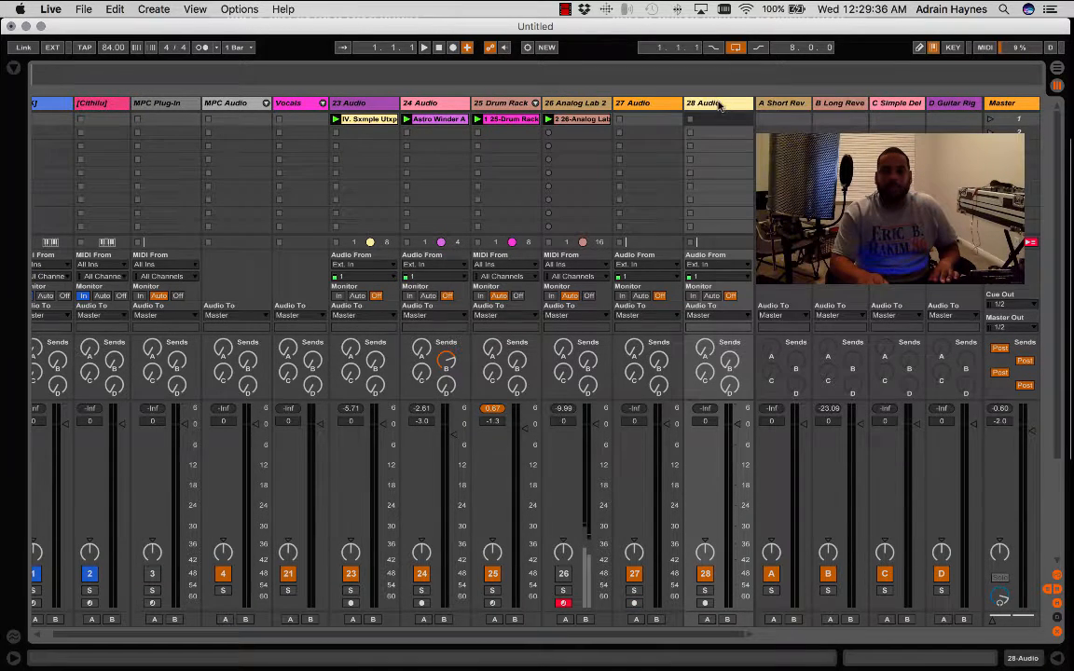
{"action": "right_click", "coordinate": [723, 106]}
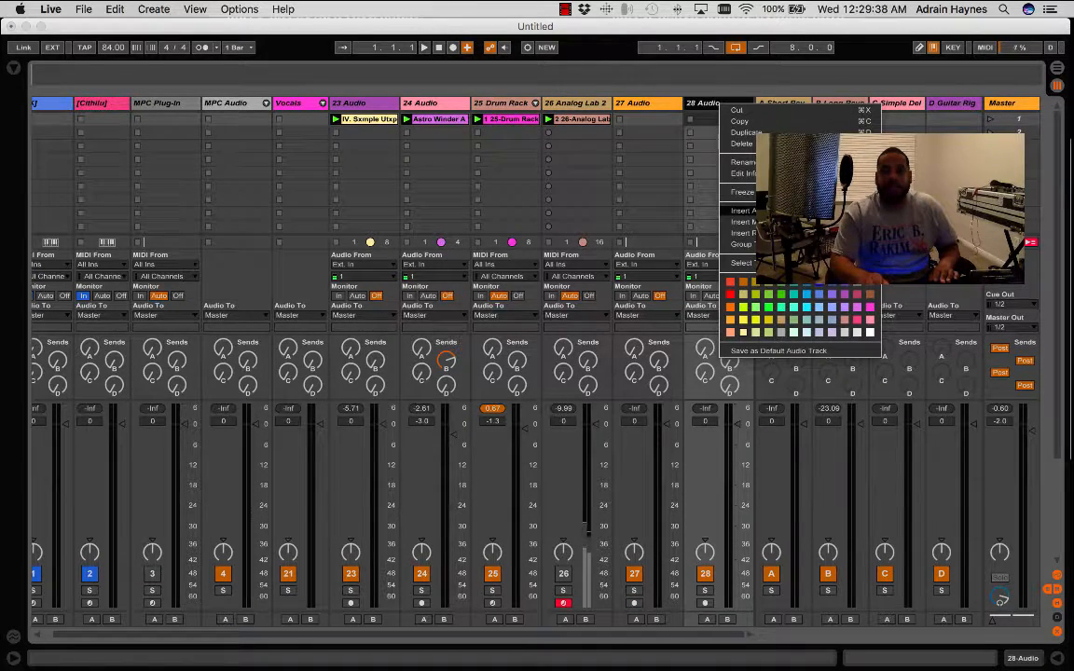
{"action": "left_click", "coordinate": [766, 211]}
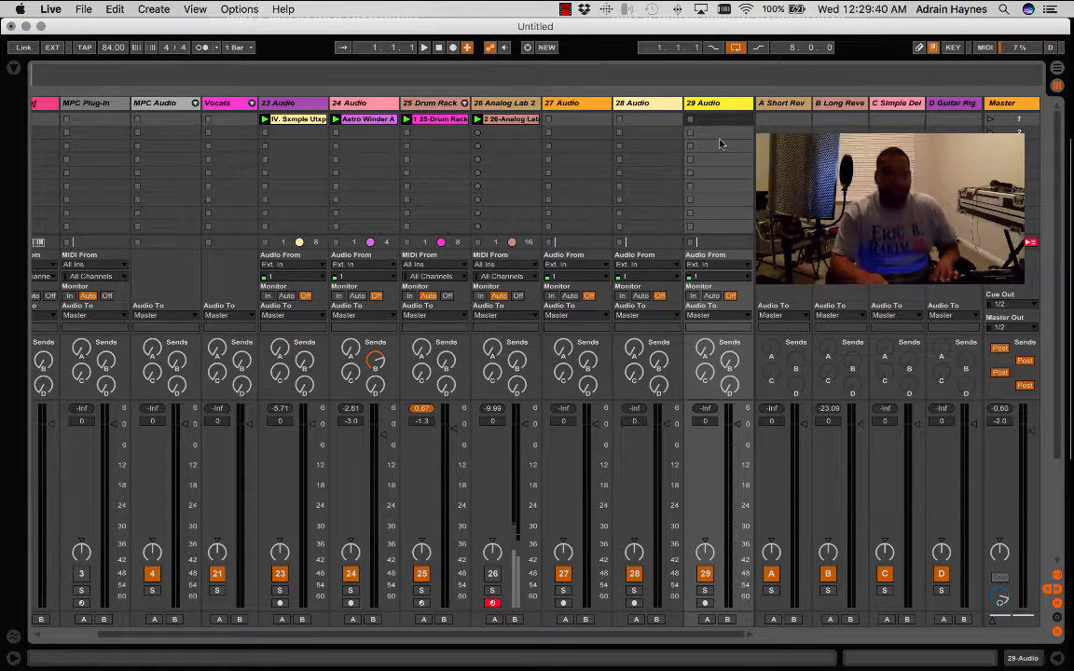
{"action": "key", "text": "super+t"}
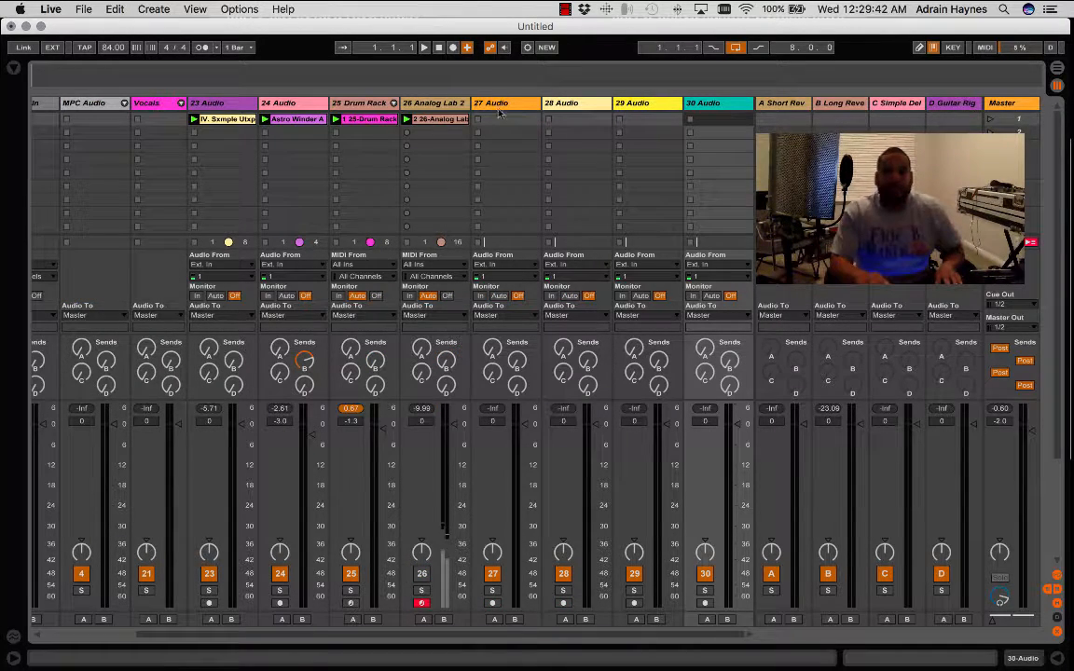
- Rename audio track 27 as Sample and audio track 28 as Loop
{"action": "left_click", "coordinate": [517, 103]}
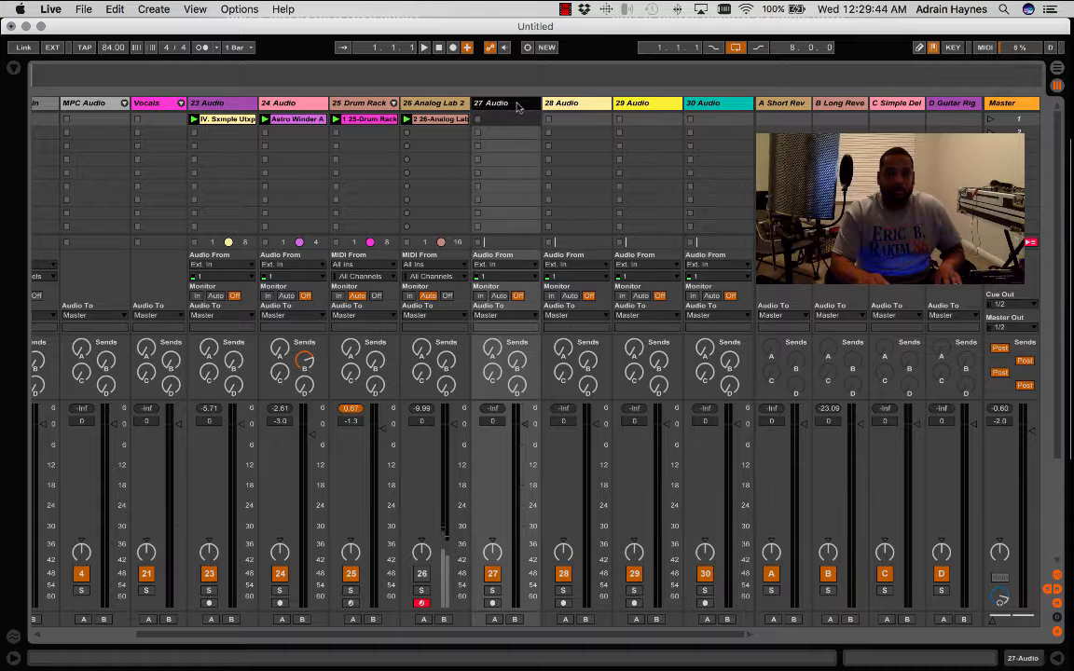
{"action": "key", "text": "super+r"}
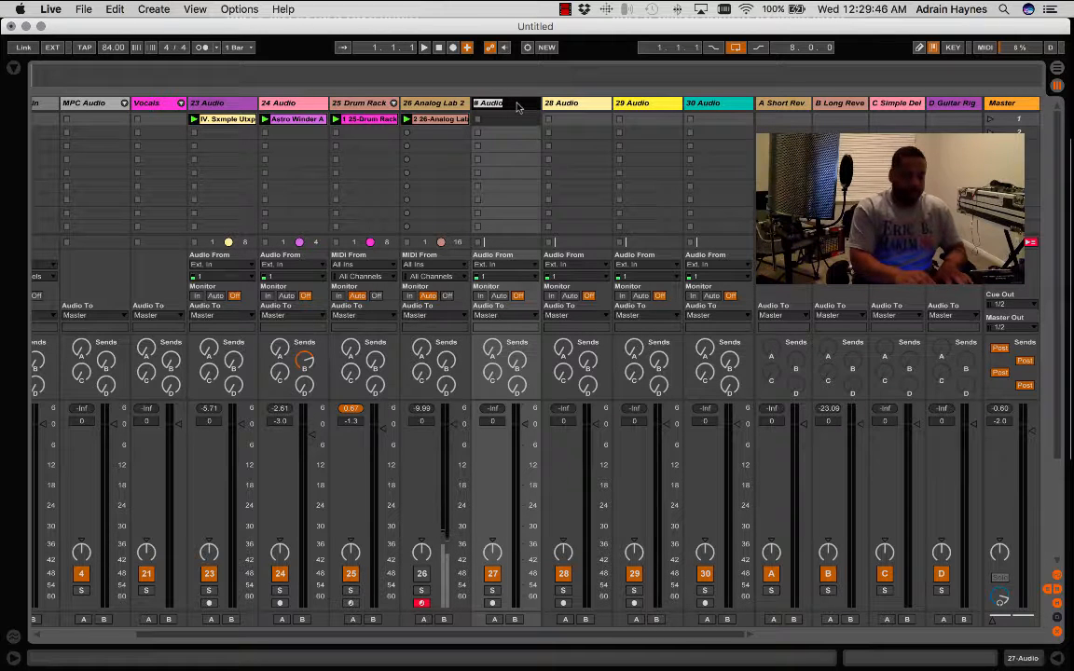
{"action": "type", "text": "Sample"}
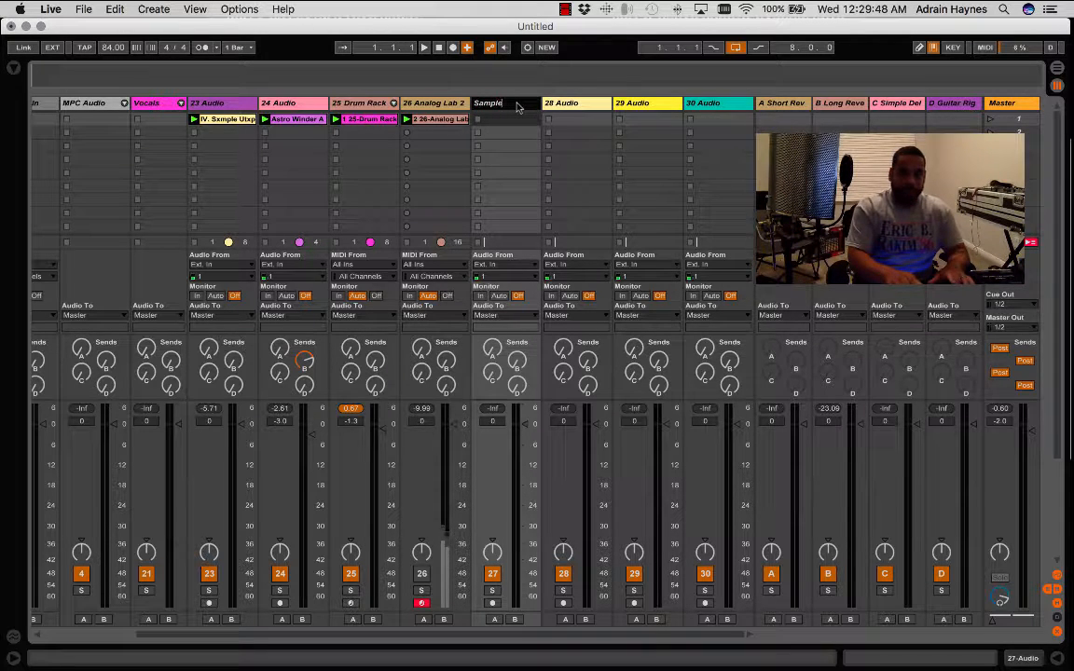
{"action": "key", "text": "Return"}
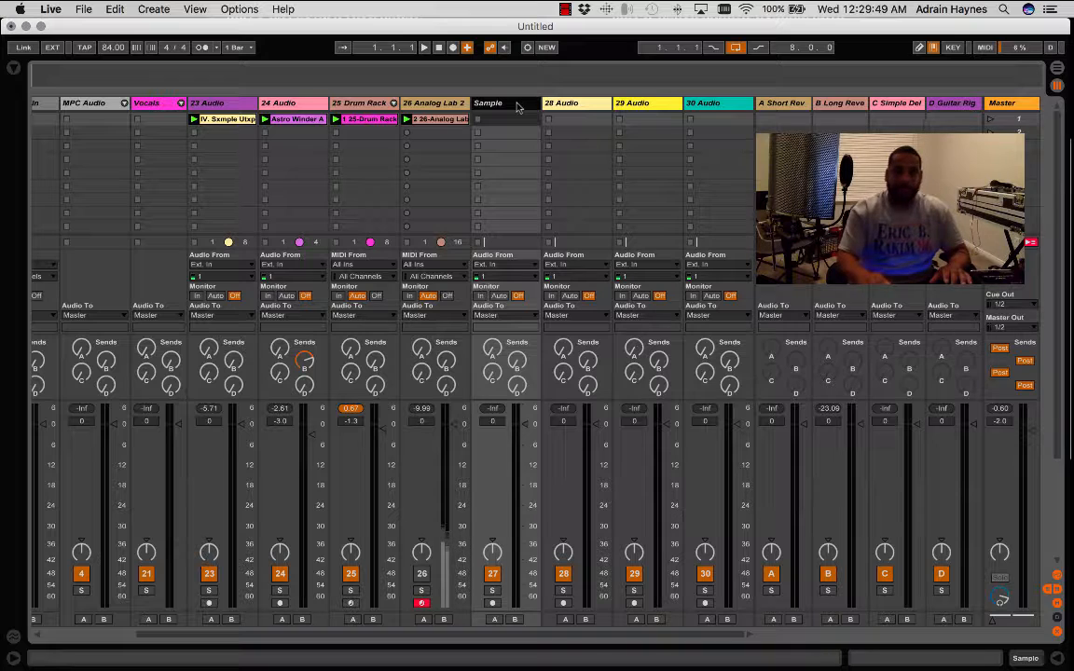
{"action": "left_click", "coordinate": [572, 104]}
{"action": "key", "text": "super+r"}
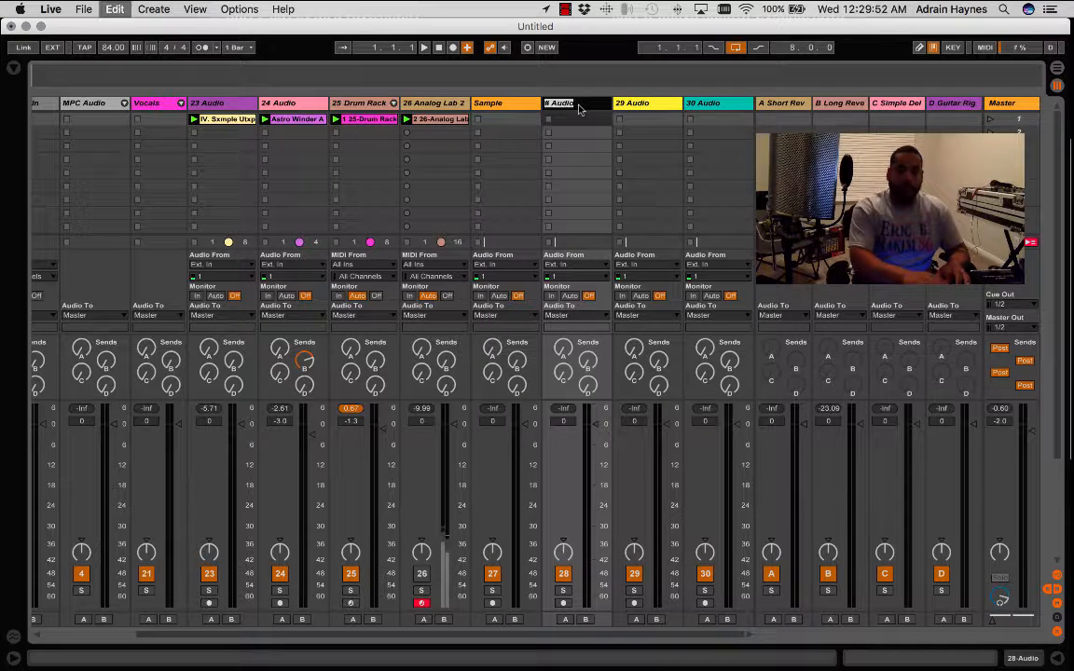
{"action": "type", "text": "Loop"}
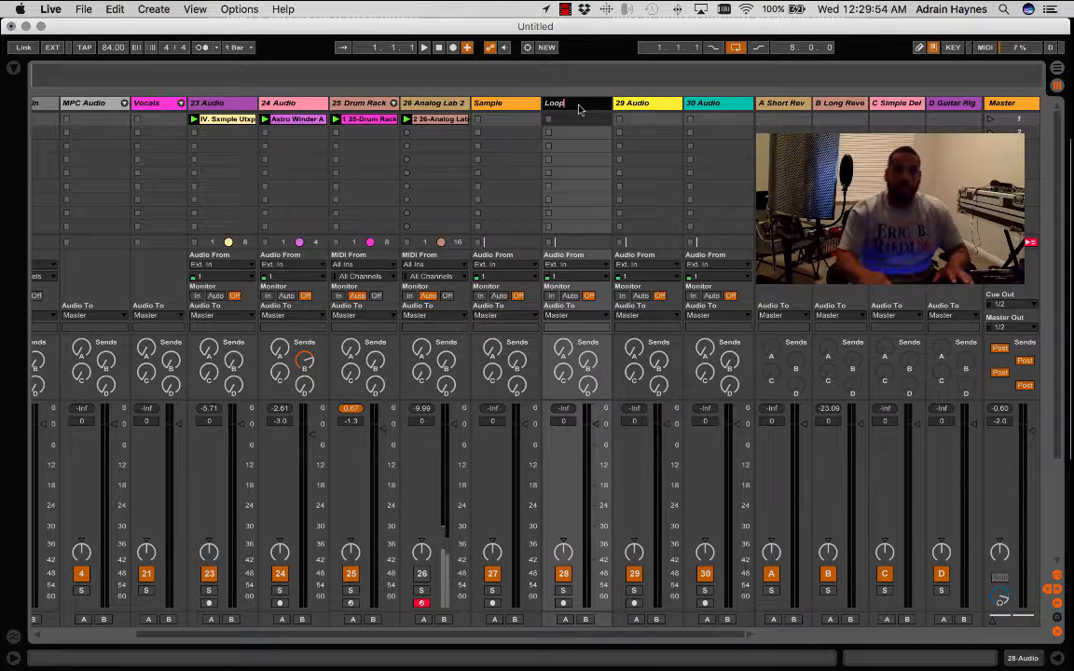
- Rename audio track 29 as Drum Rack
{"action": "left_click", "coordinate": [643, 105]}
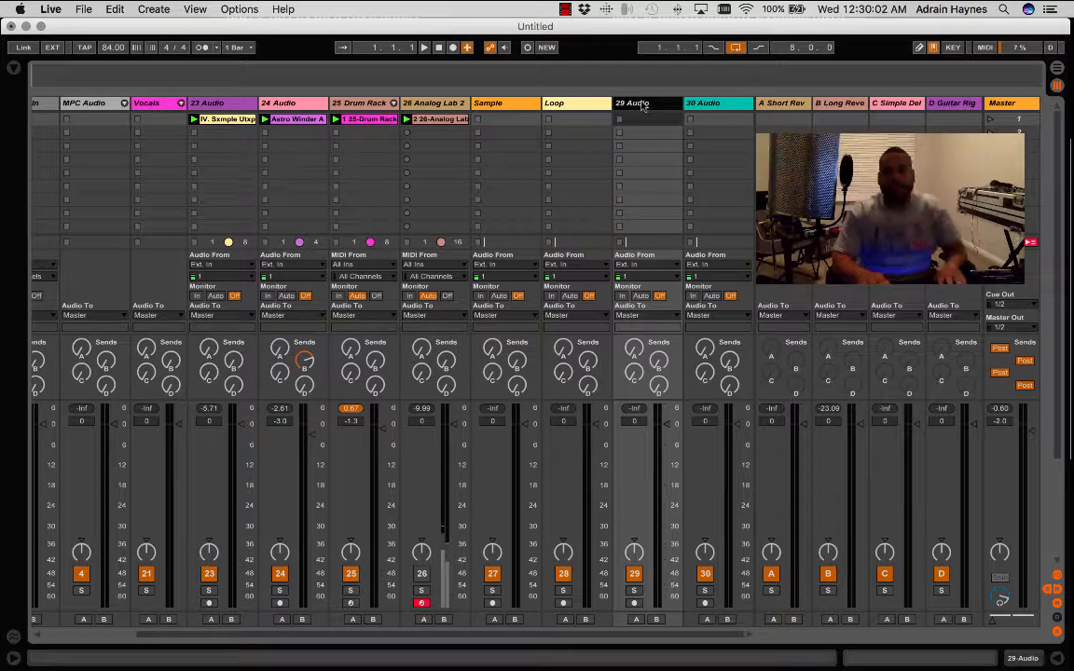
{"action": "key", "text": "super+r"}
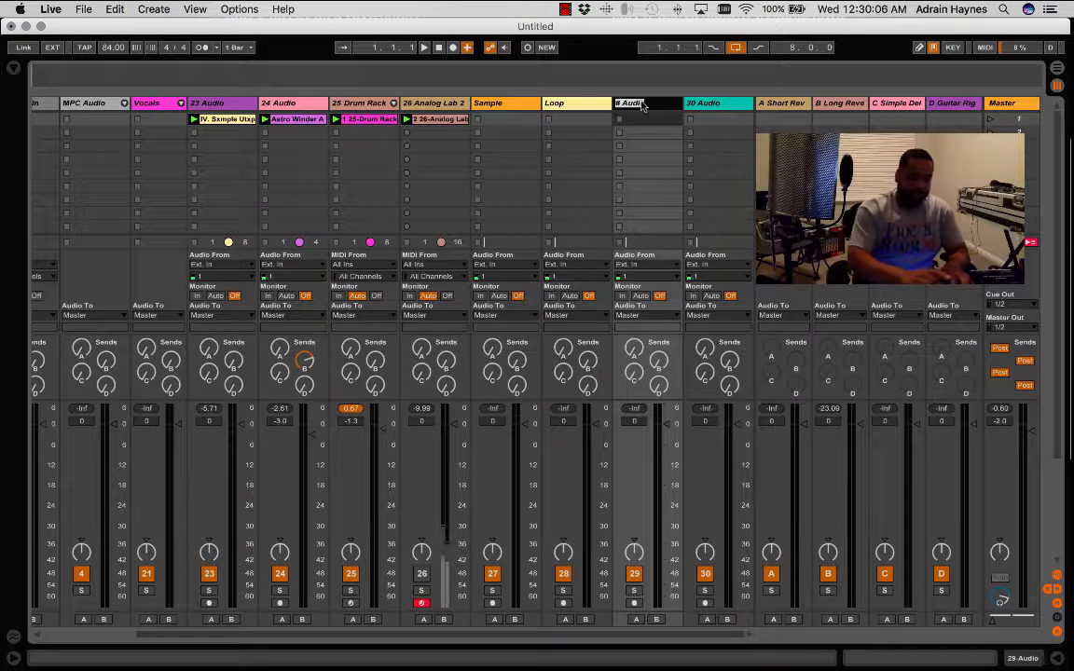
{"action": "type", "text": "Drum"}
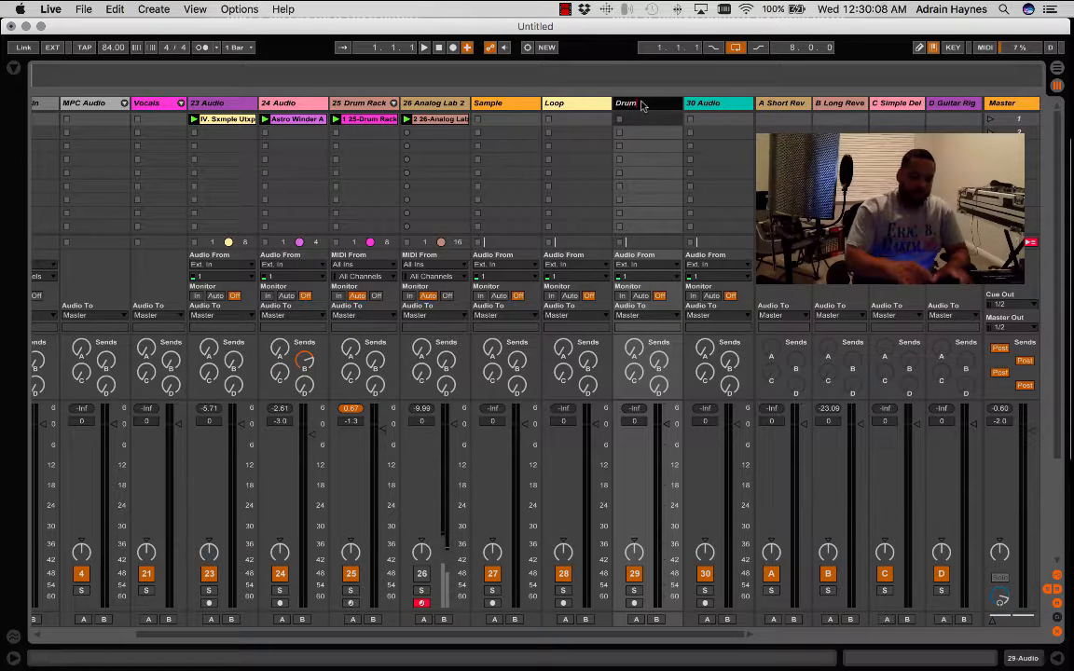
{"action": "type", "text": " Rack"}
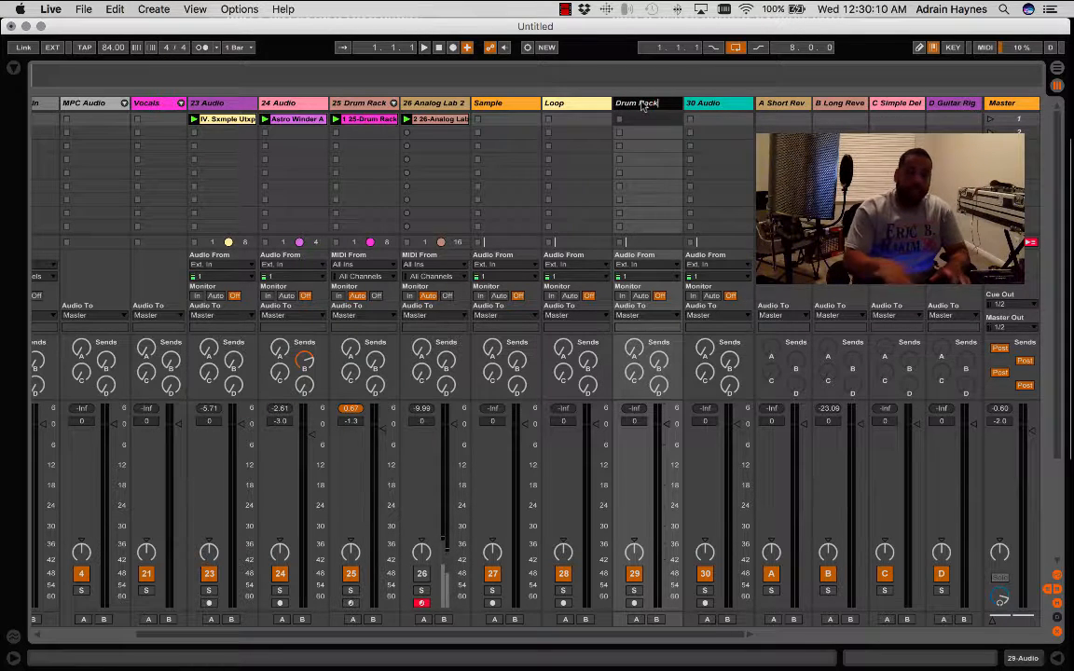
{"action": "key", "text": "Return"}
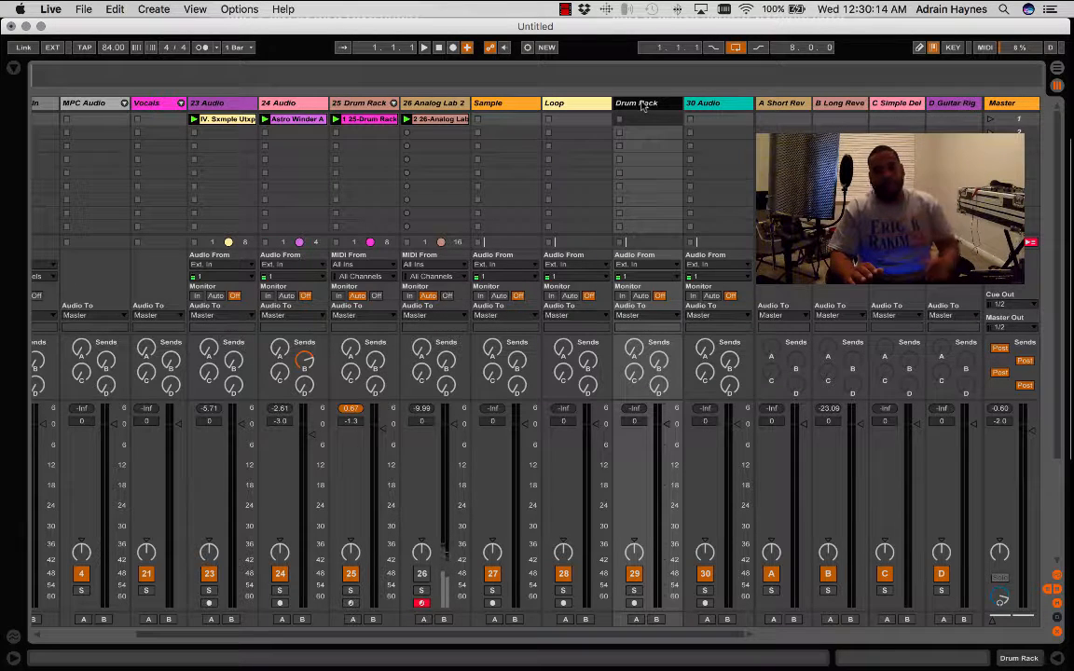
- Rename audio track 30 as EFX
{"action": "left_click", "coordinate": [712, 105]}
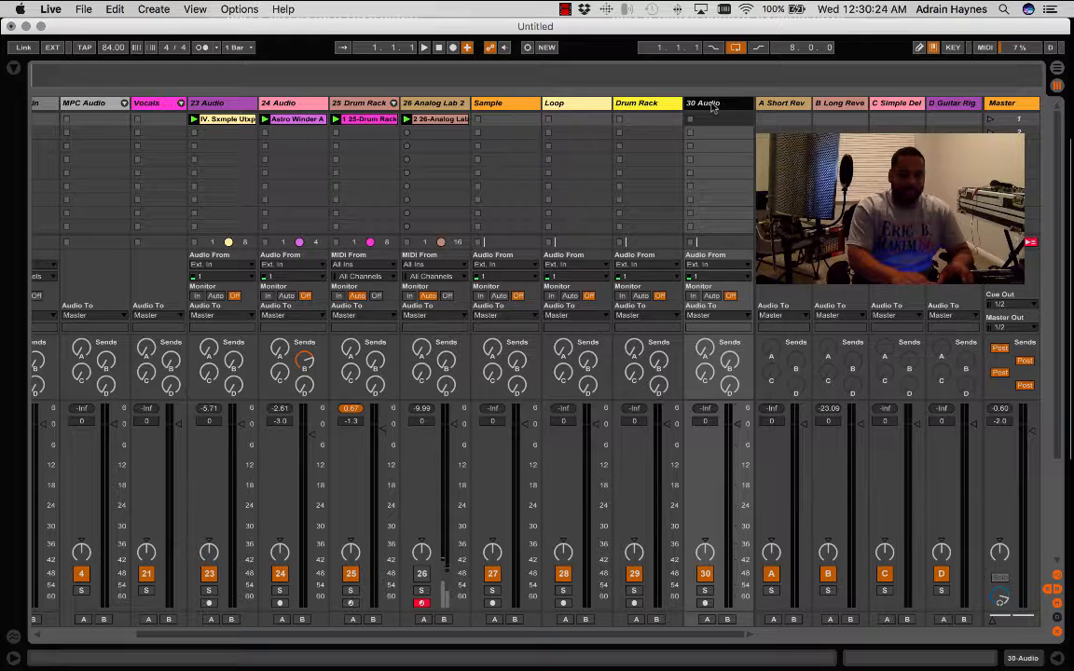
{"action": "key", "text": "super+r"}
{"action": "type", "text": "E"}
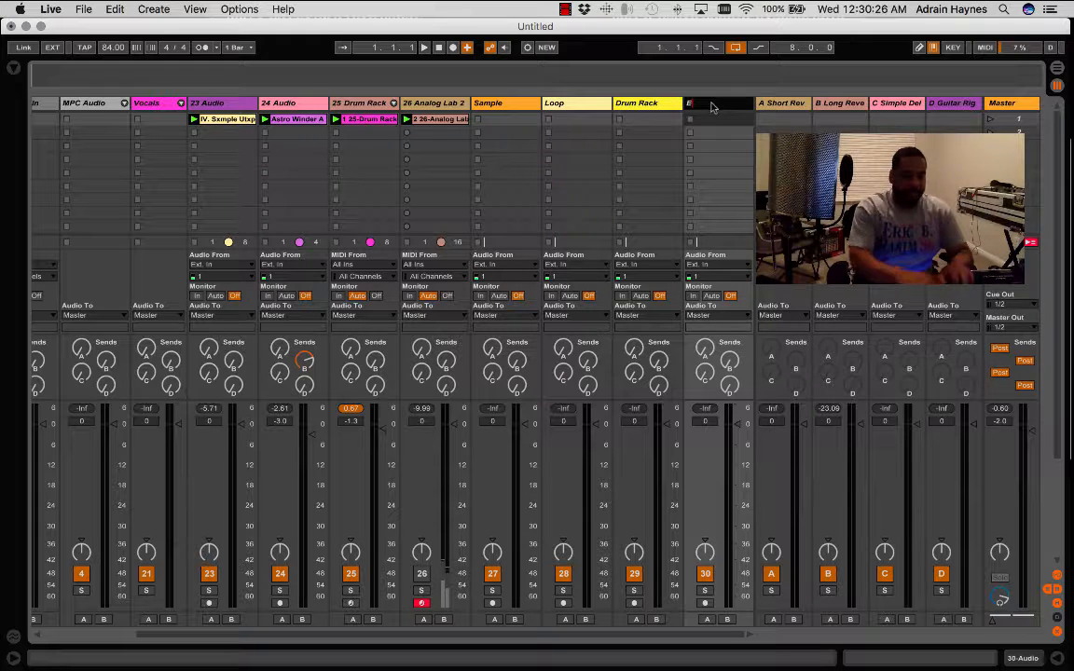
{"action": "type", "text": "FX"}
{"action": "key", "text": "Return"}
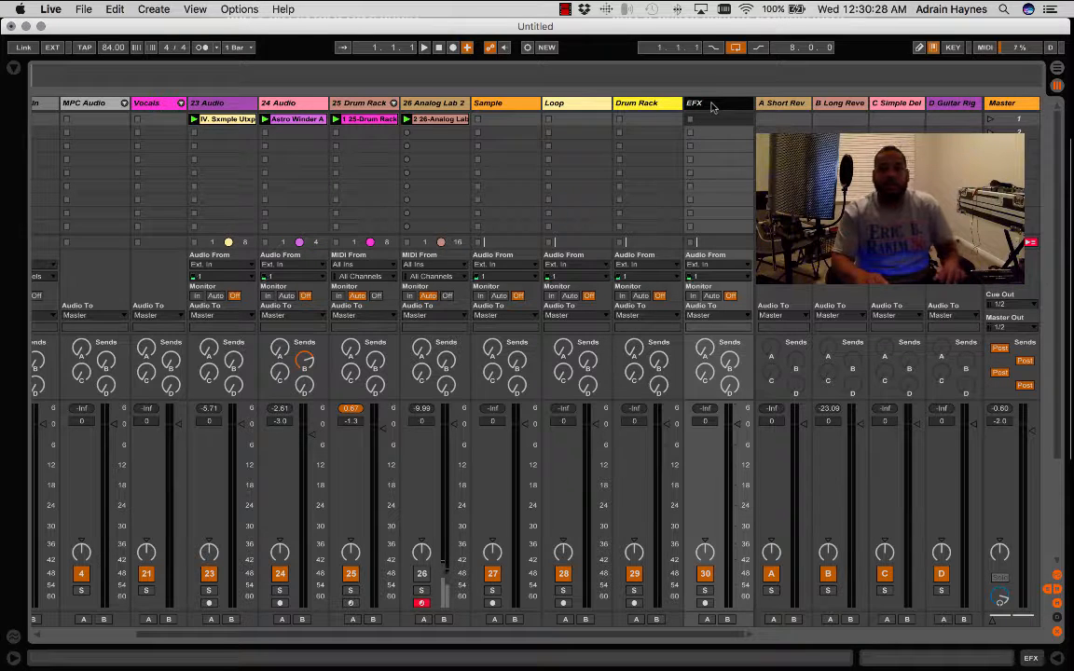
- Set the Drum Rack audio track's input to 25-Drum Rack, check its channel options and keep Post Mixer
{"action": "left_click", "coordinate": [644, 105]}
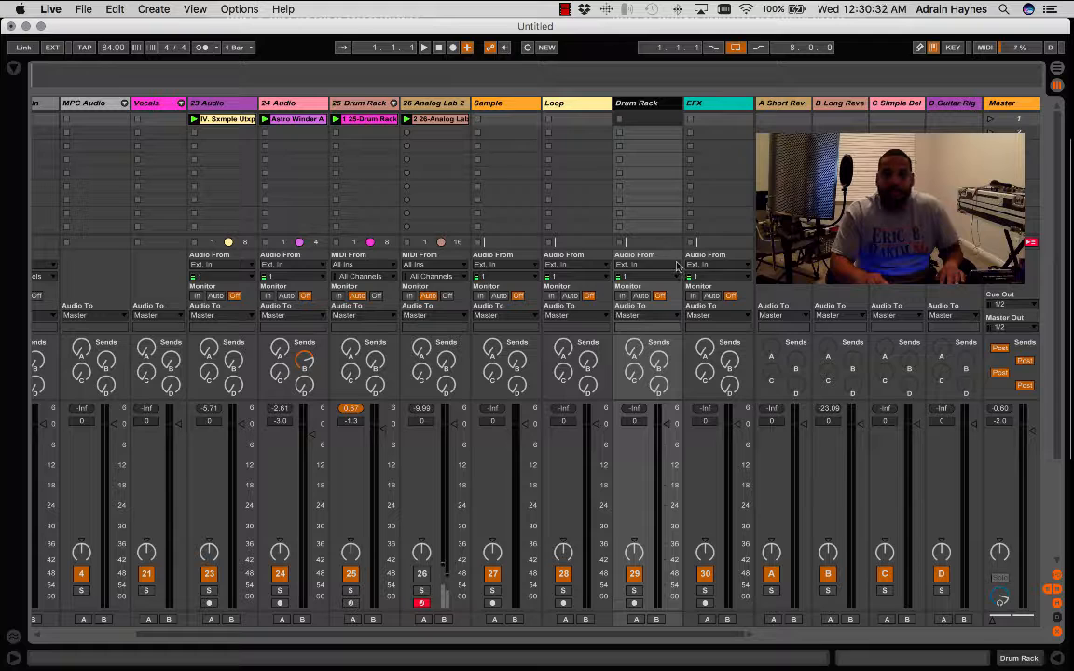
{"action": "left_click", "coordinate": [678, 266]}
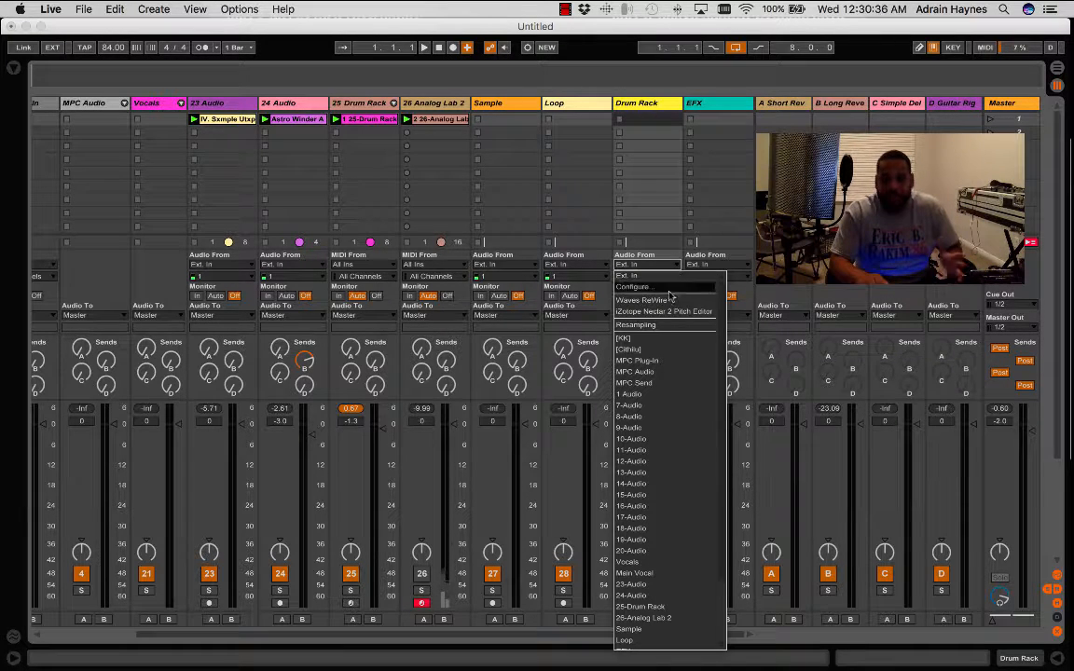
{"action": "left_click", "coordinate": [650, 610]}
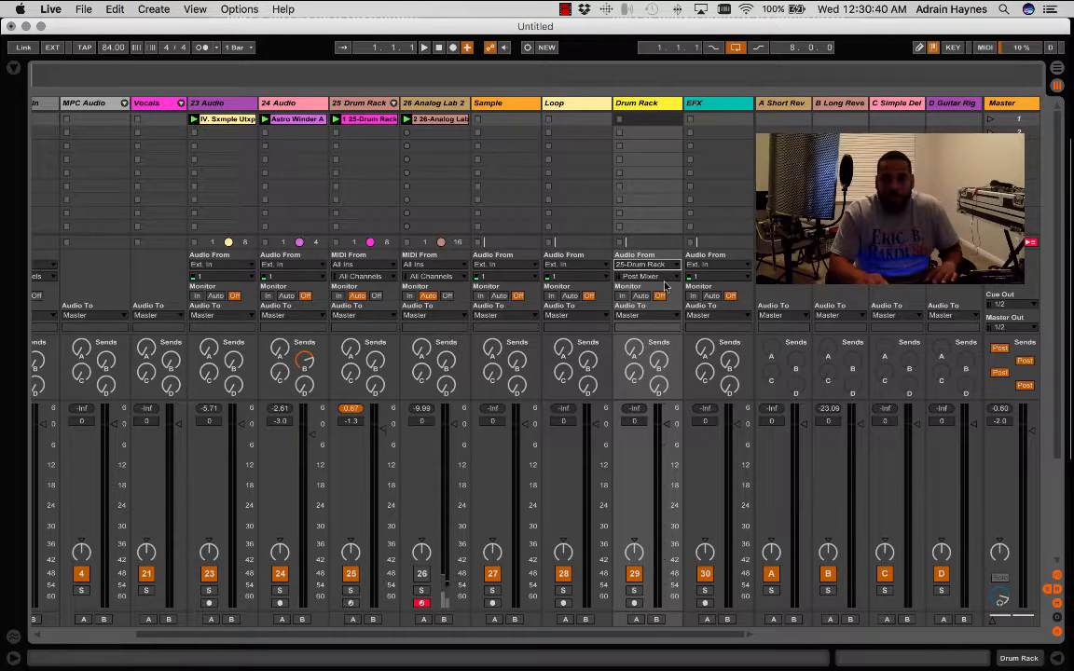
{"action": "left_click", "coordinate": [680, 277]}
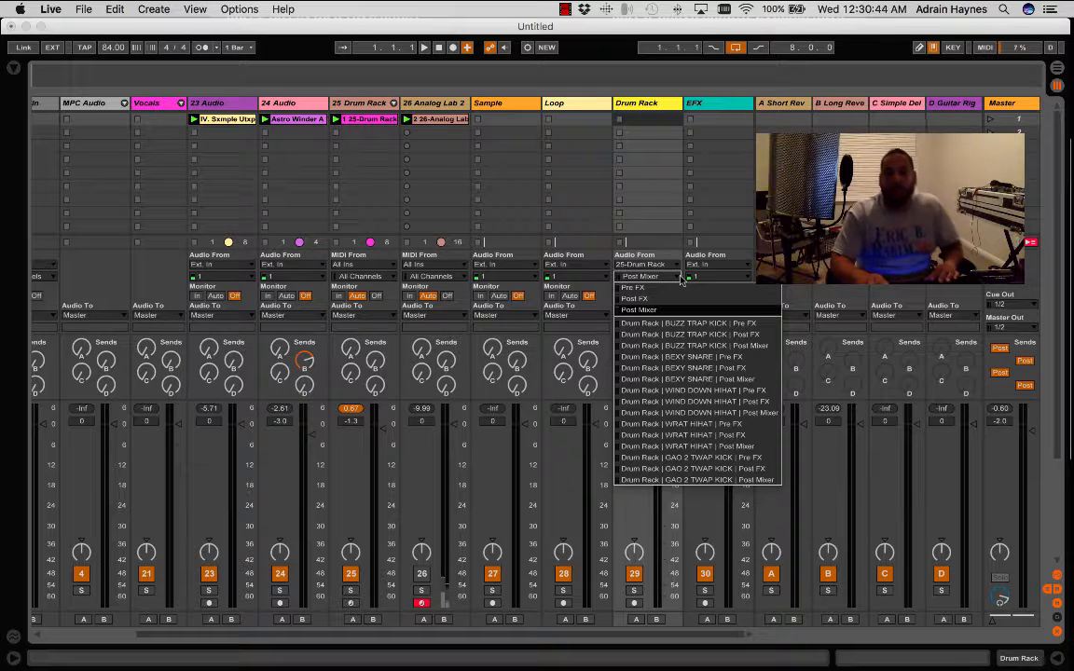
{"action": "left_click", "coordinate": [652, 105]}
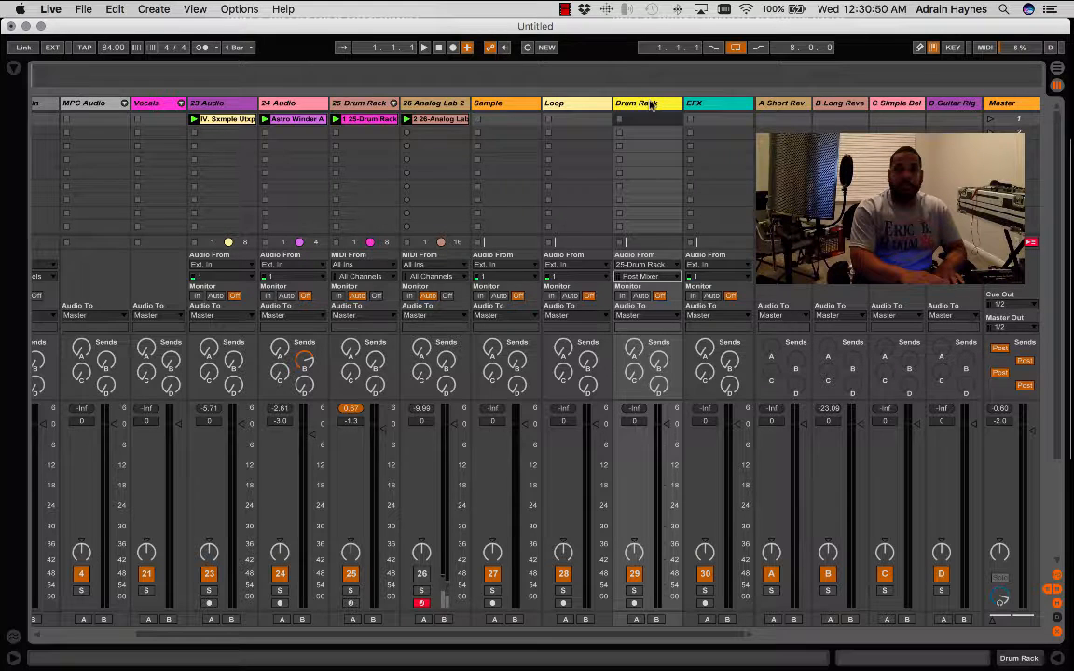
- Duplicate the Drum Rack audio track three times
{"action": "left_click", "coordinate": [651, 105]}
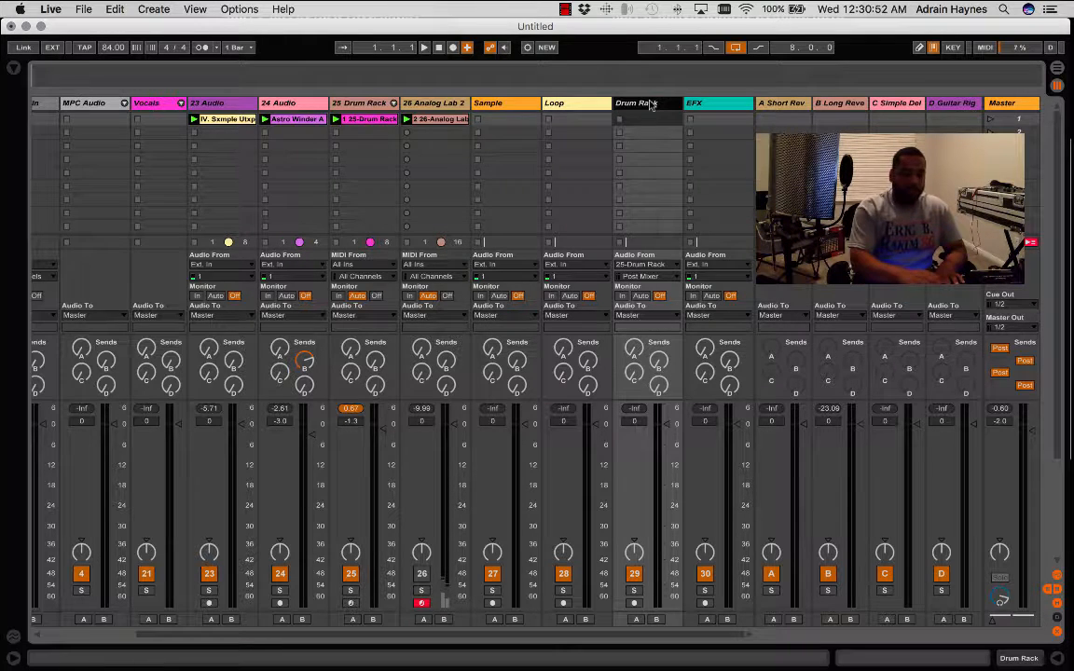
{"action": "key", "text": "super+d"}
{"action": "key", "text": "super+d"}
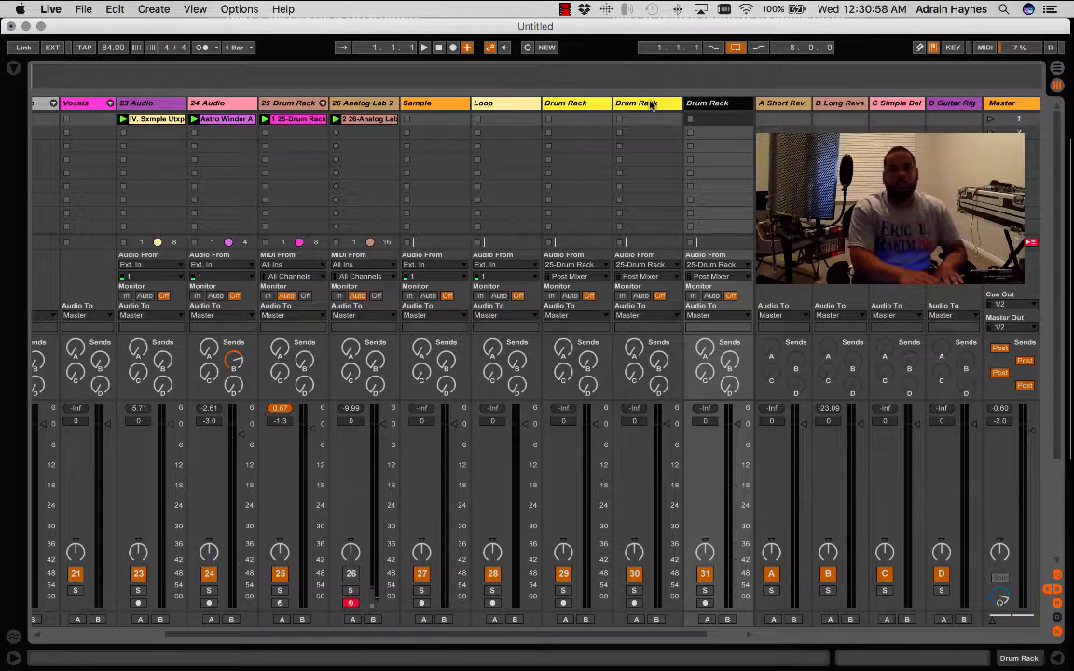
{"action": "key", "text": "super+d"}
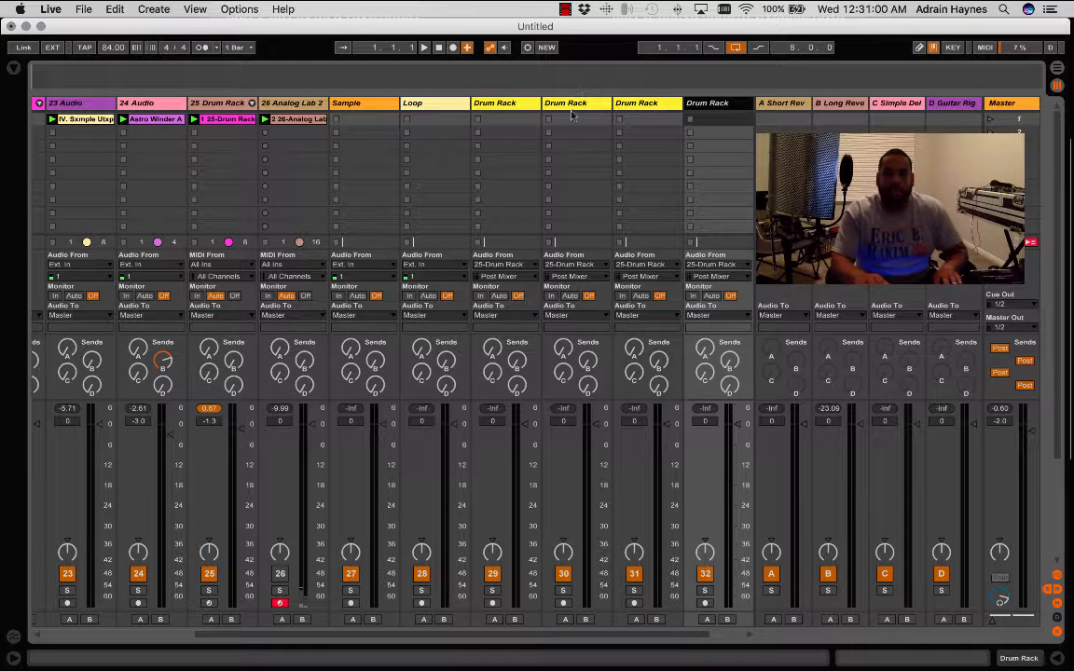
{"action": "left_click", "coordinate": [518, 105]}
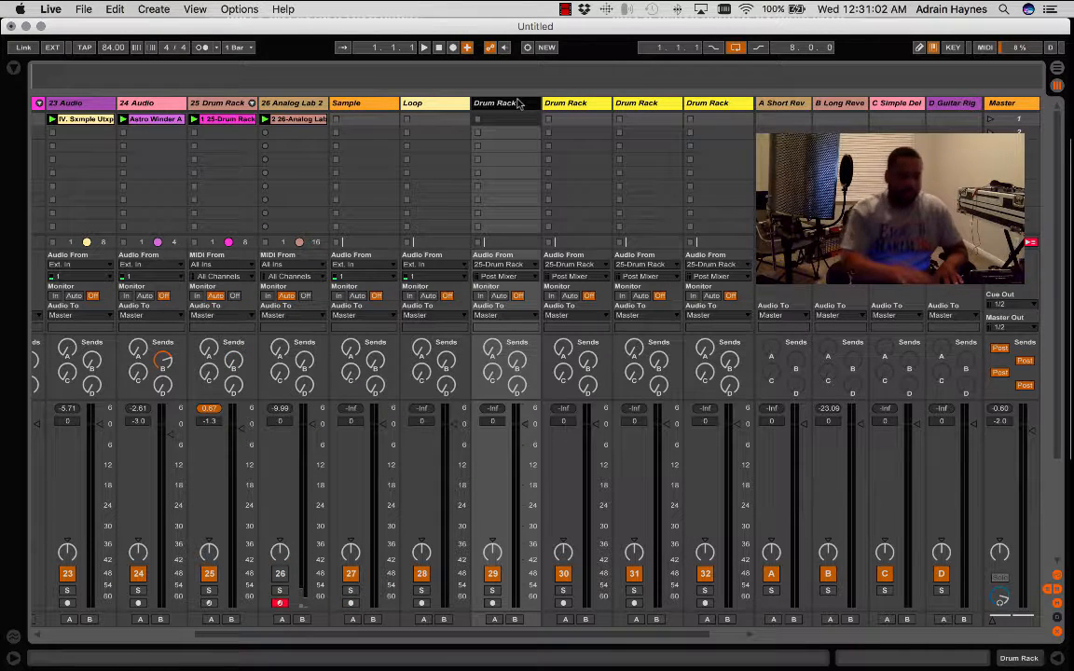
{"action": "key", "text": "super+r"}
{"action": "key", "text": "Right"}
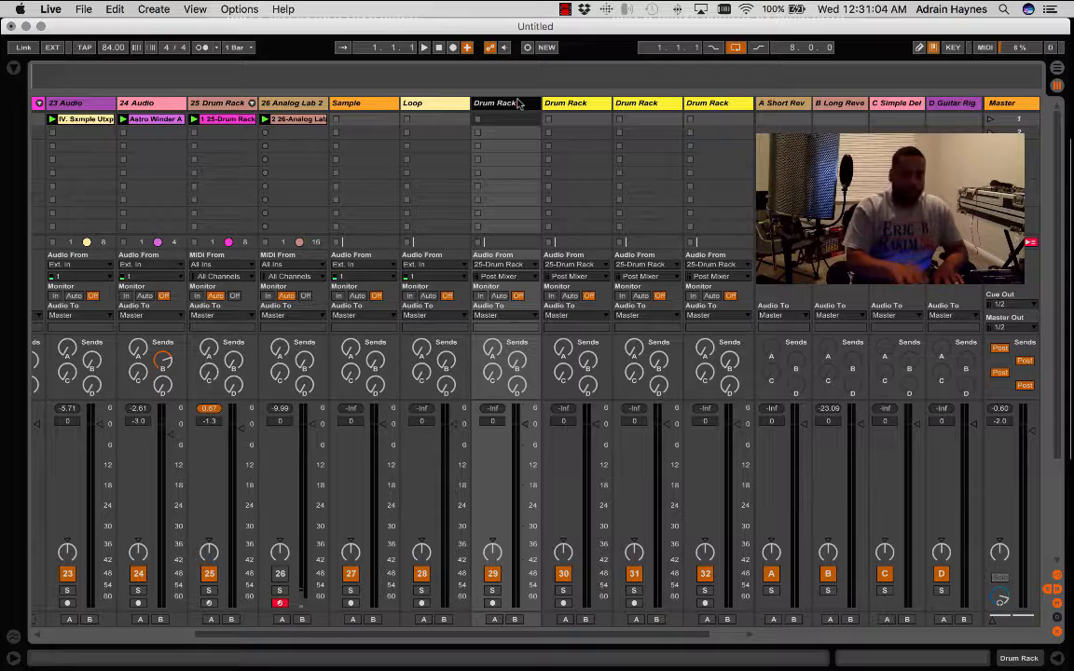
{"action": "key", "text": "super+k"}
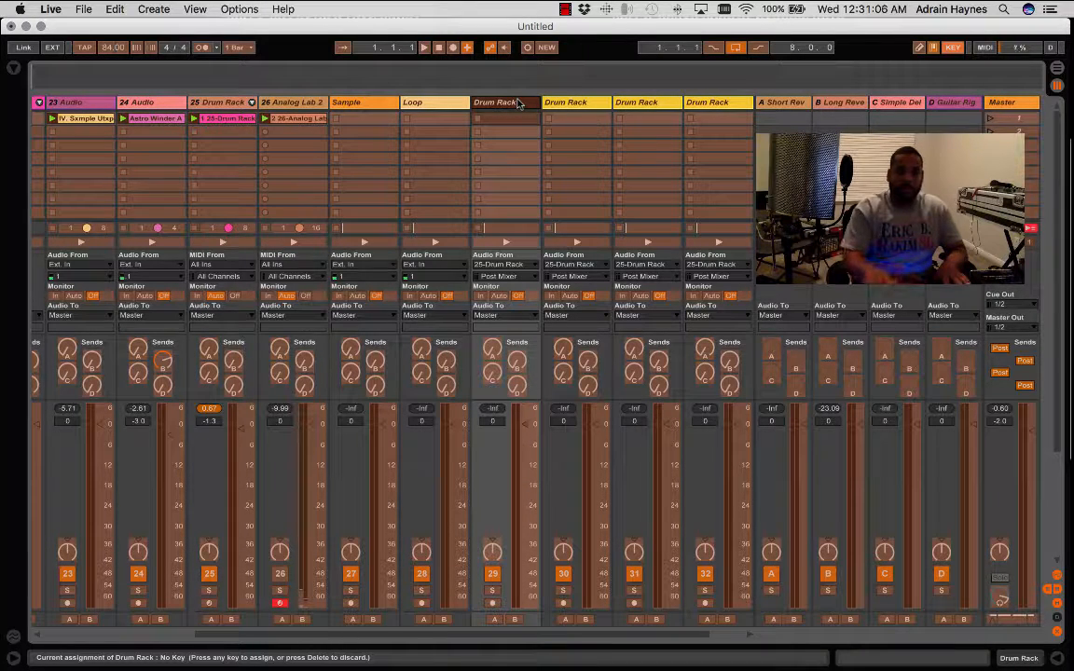
{"action": "left_click", "coordinate": [477, 130]}
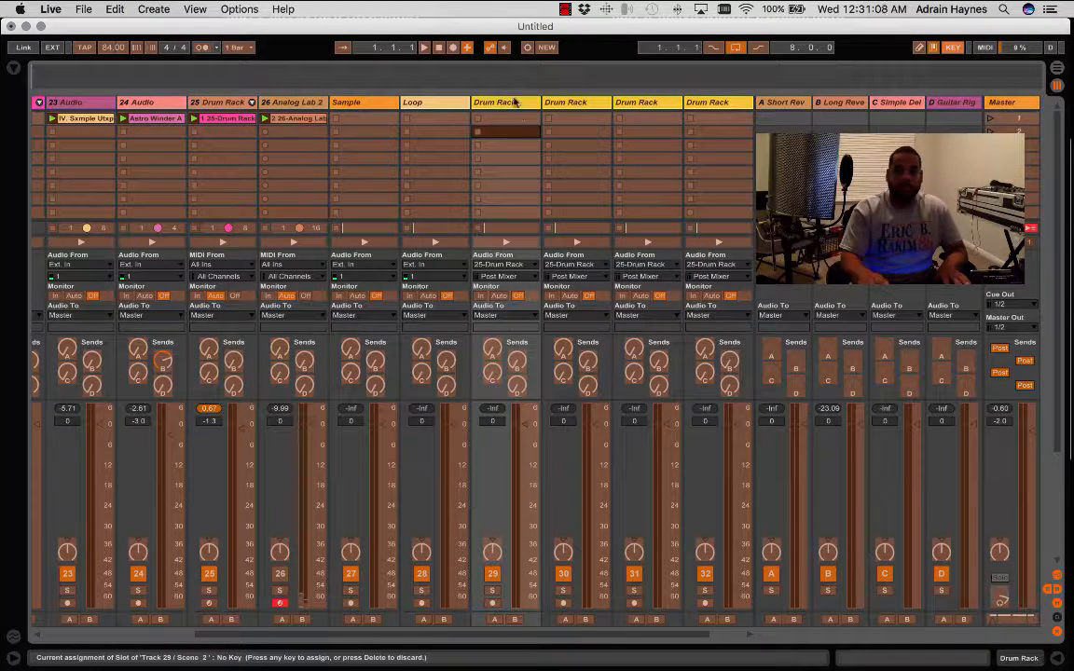
{"action": "left_click", "coordinate": [953, 47]}
- Rename audio track 29, the first of the four Drum Rack audio tracks, as Drum Rack Kick
{"action": "left_click", "coordinate": [485, 103]}
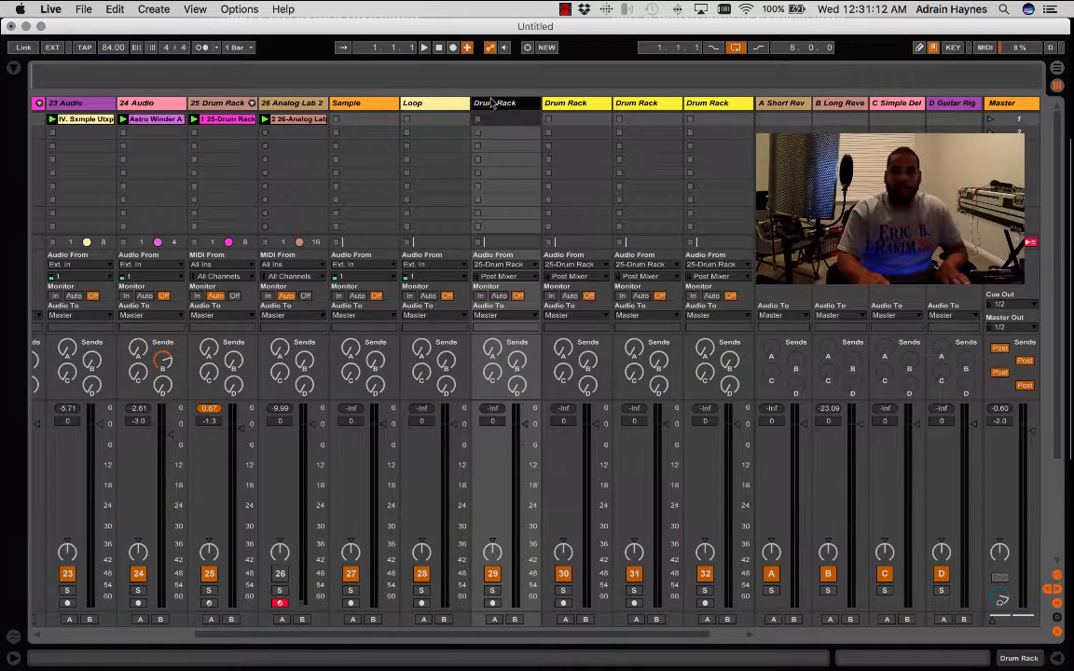
{"action": "key", "text": "super+r"}
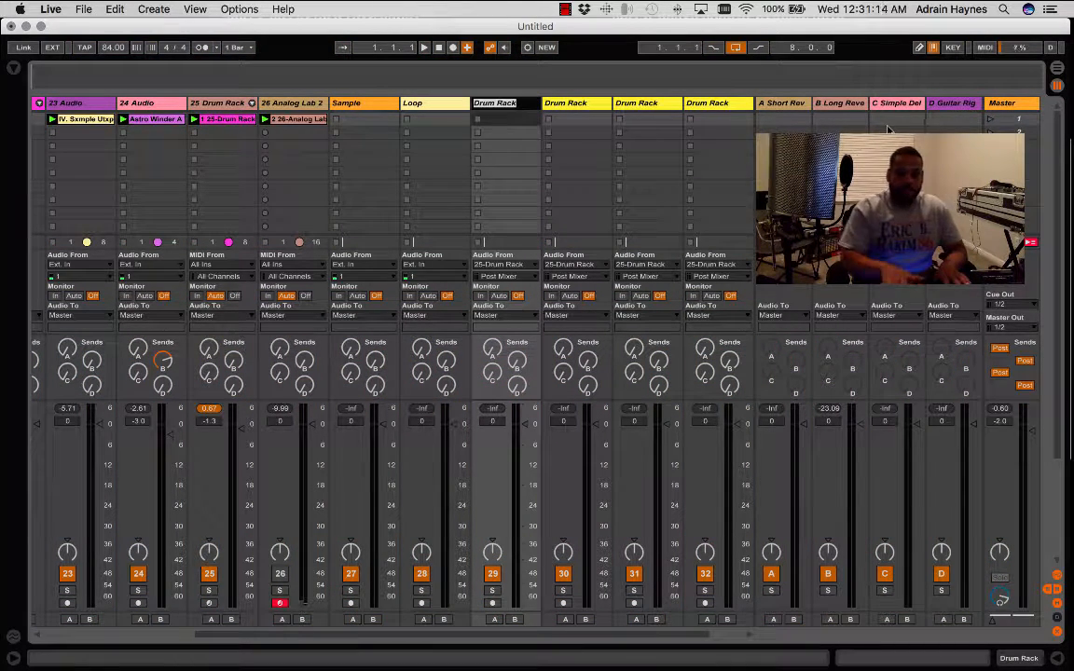
{"action": "key", "text": "Right"}
{"action": "type", "text": "Kick"}
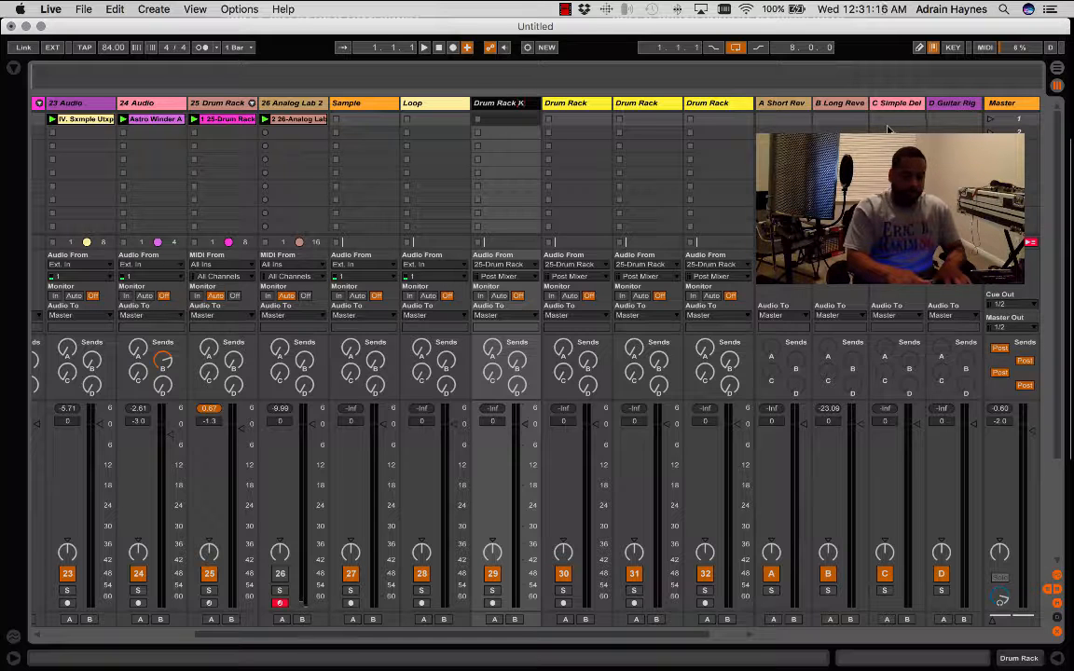
{"action": "key", "text": "Return"}
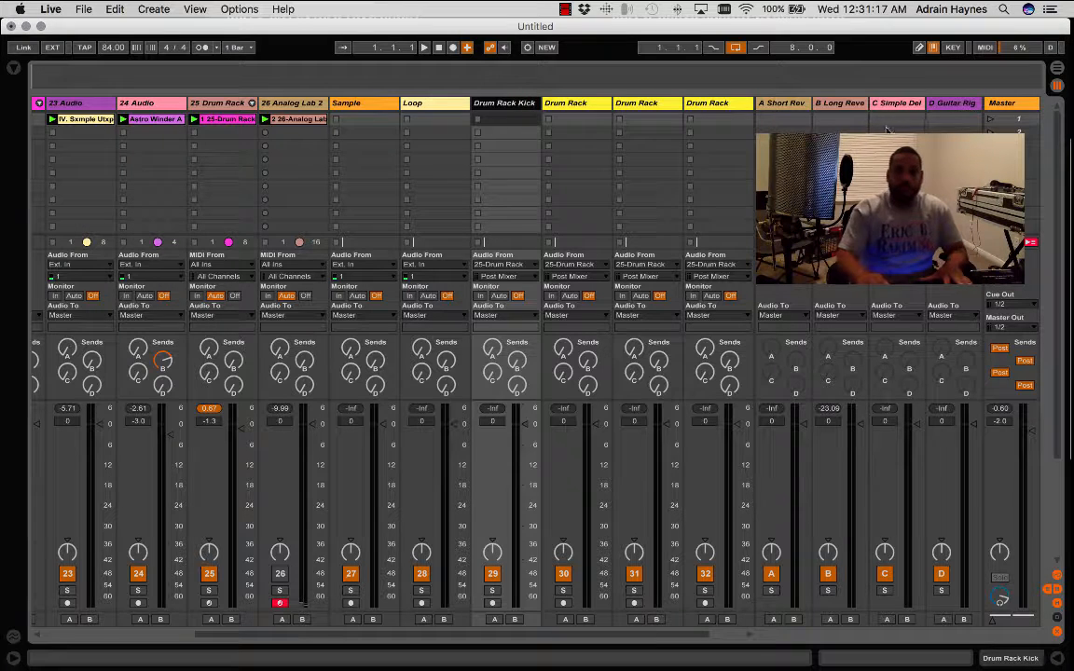
- Rename audio track 30 as Drum Rack Snare
{"action": "left_click", "coordinate": [597, 105]}
{"action": "key", "text": "super+r"}
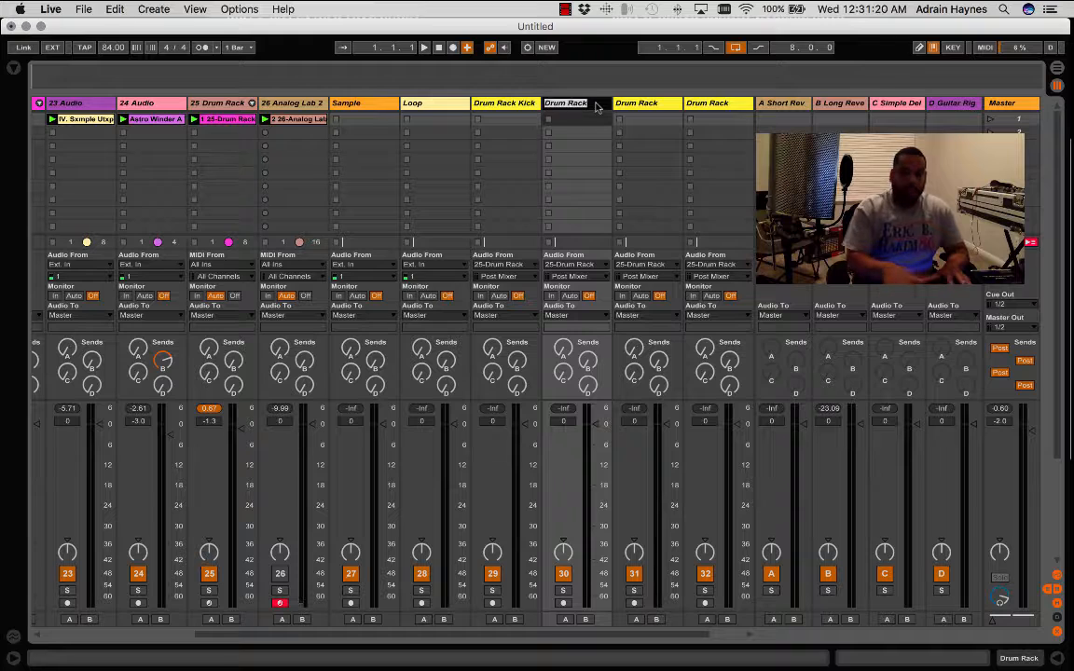
{"action": "key", "text": "Right"}
{"action": "type", "text": "Snare"}
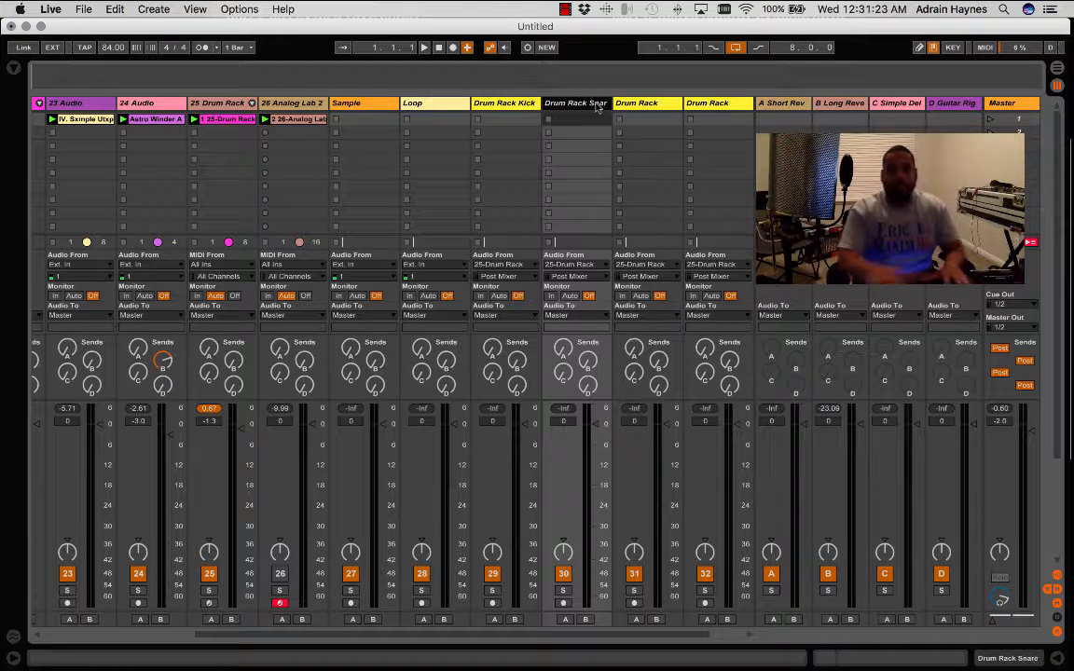
{"action": "key", "text": "Return"}
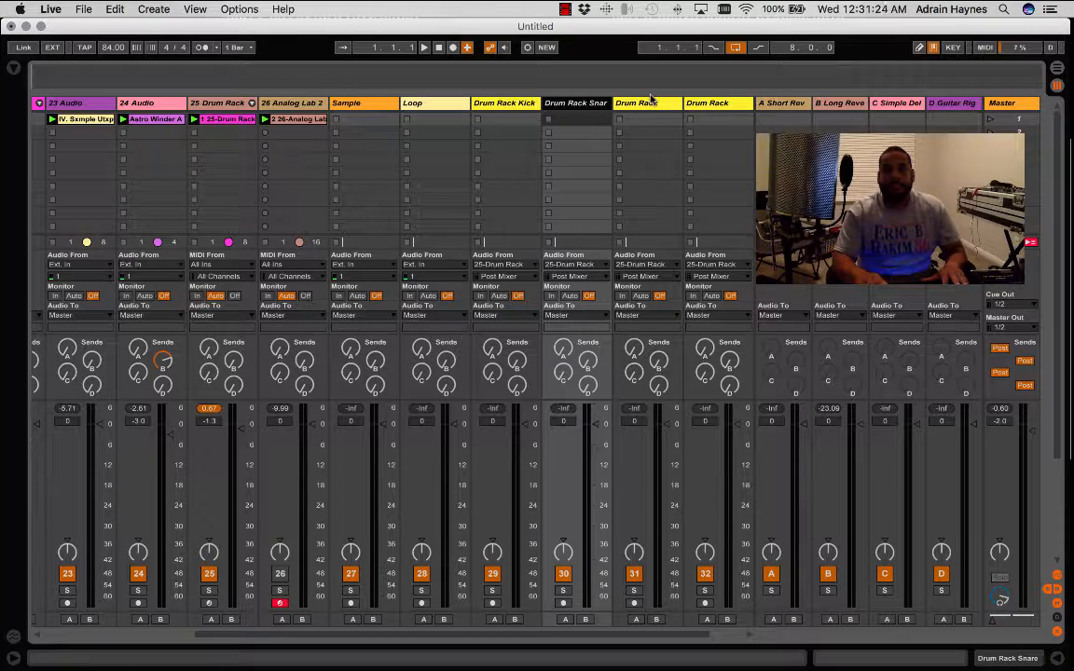
- Rename audio track 31 as Drum Rack Hat
{"action": "left_click", "coordinate": [657, 104]}
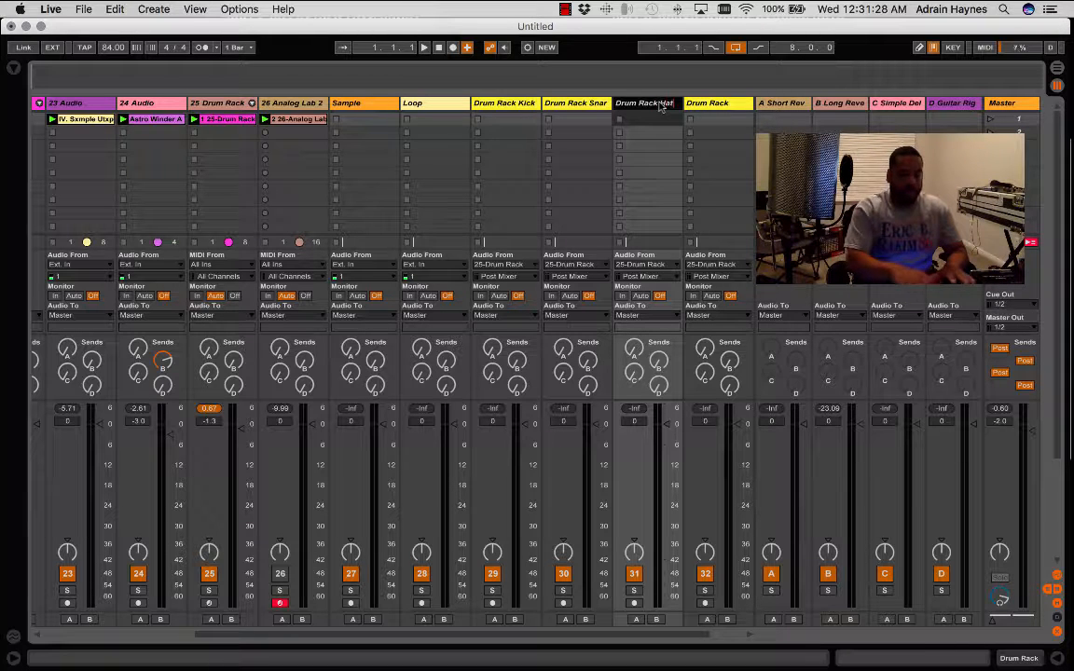
{"action": "type", "text": "Hat"}
{"action": "key", "text": "Return"}
- Rename audio track 32 as Drum Rack Hat2
{"action": "left_click", "coordinate": [735, 104]}
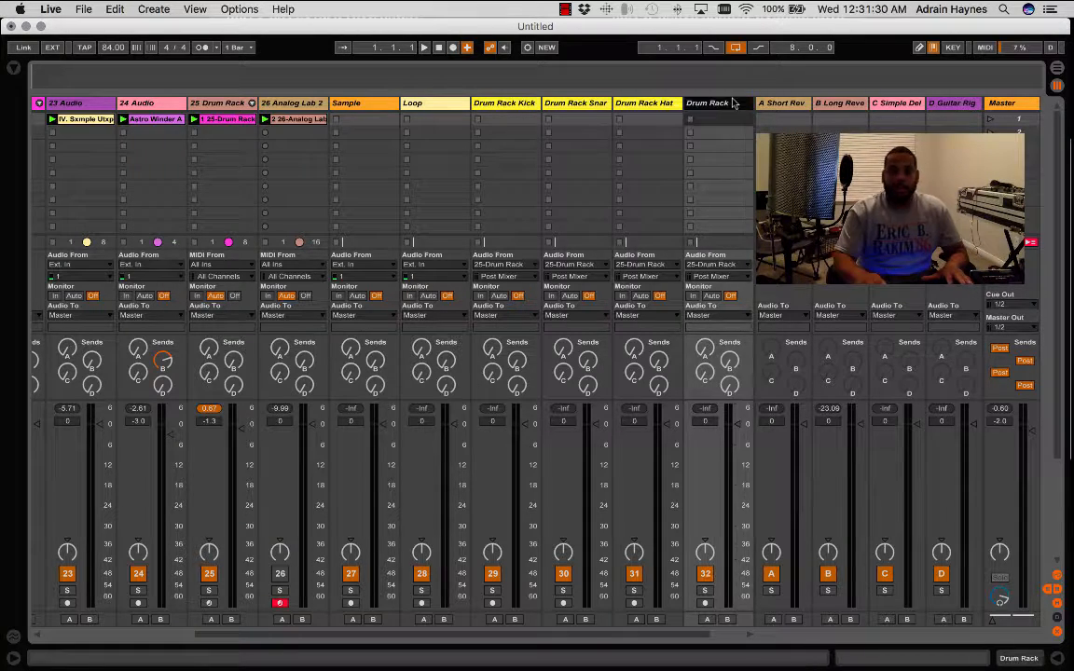
{"action": "key", "text": "super+r"}
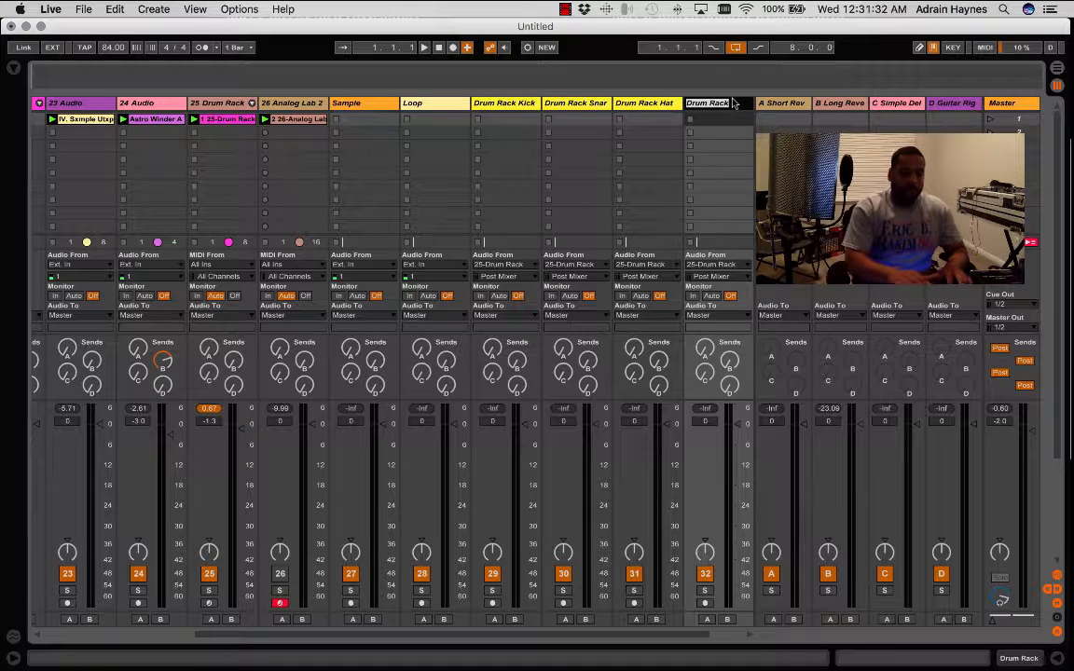
{"action": "type", "text": "Hat2"}
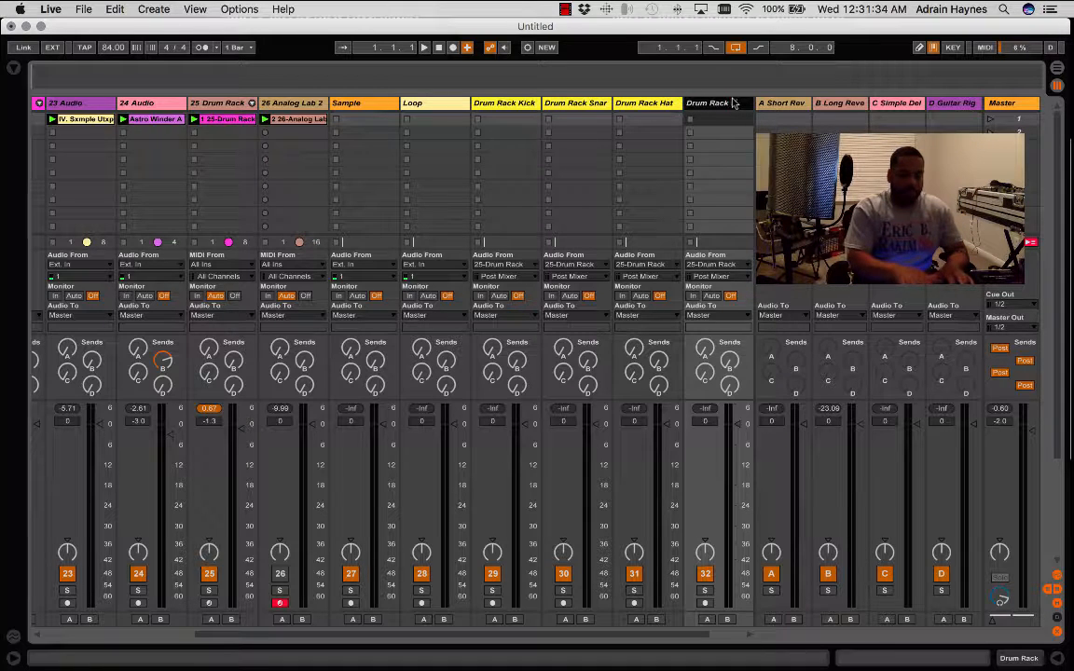
{"action": "key", "text": "Return"}
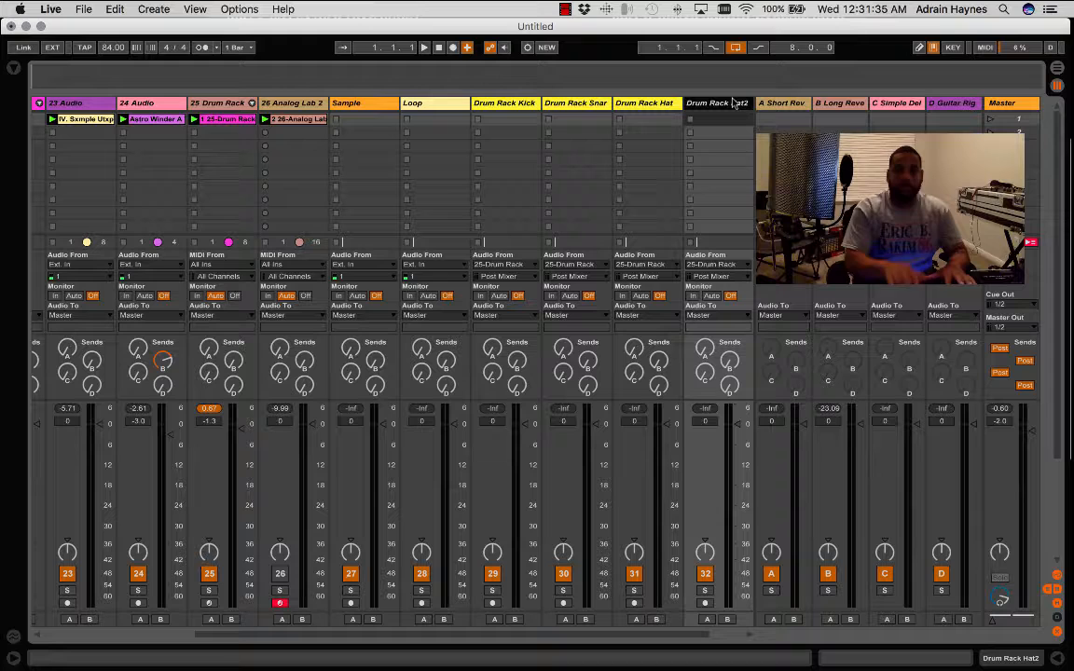
- Set the input channel of Drum Rack Kick to BUZZ TRAP KICK | Pre FX and of Drum Rack Snare to BEXY SNARE | Pre FX
{"action": "left_click", "coordinate": [531, 278]}
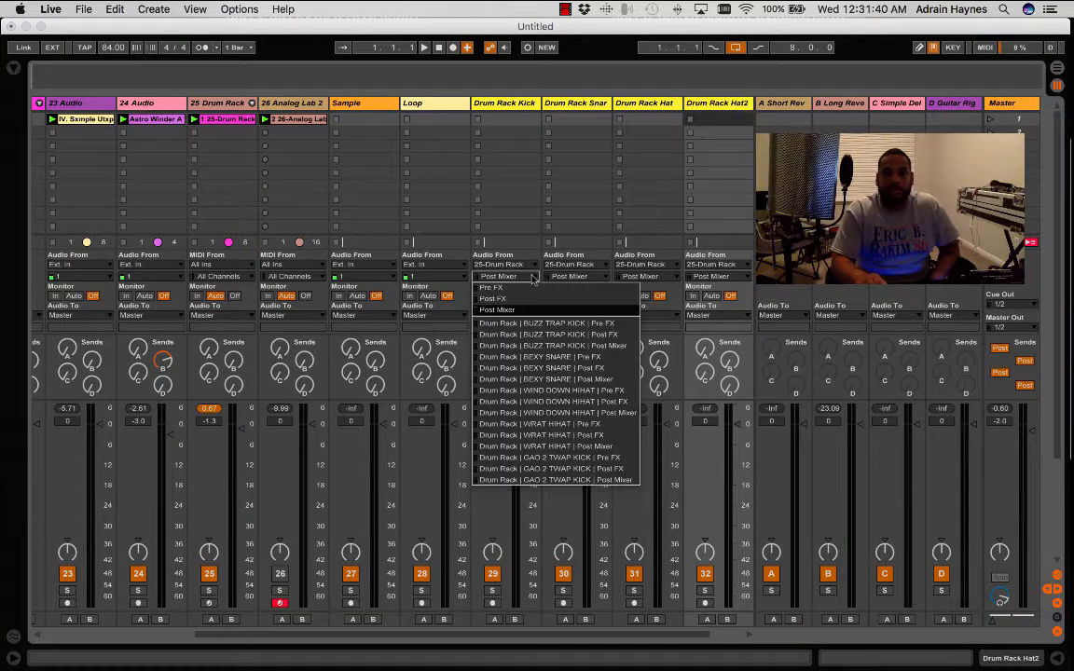
{"action": "left_click", "coordinate": [566, 324]}
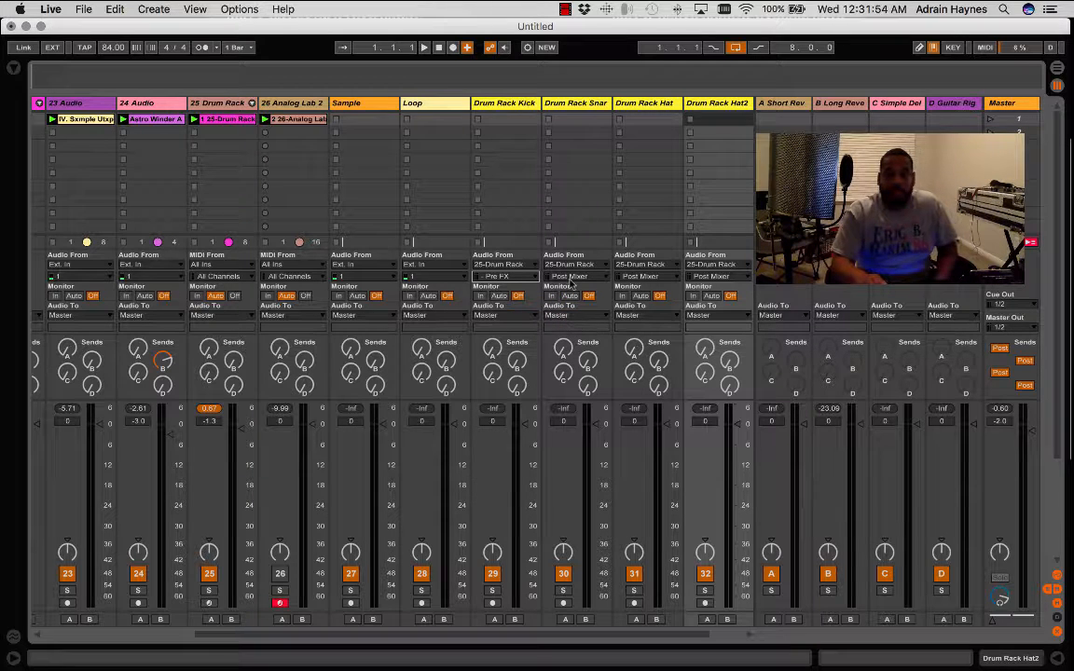
{"action": "left_click", "coordinate": [603, 278]}
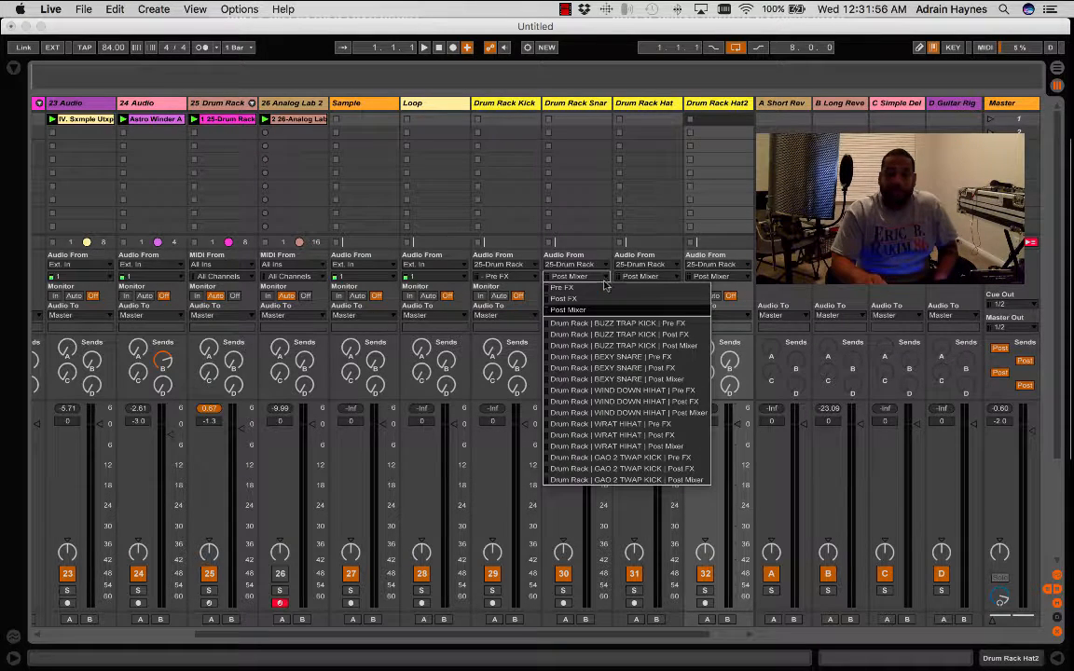
{"action": "left_click", "coordinate": [618, 358]}
- Set the input channel of Drum Rack Hat to WIND DOWN HIHAT | Pre FX and of Drum Rack Hat2 to WRAT HIHAT | Pre FX
{"action": "left_click", "coordinate": [675, 277]}
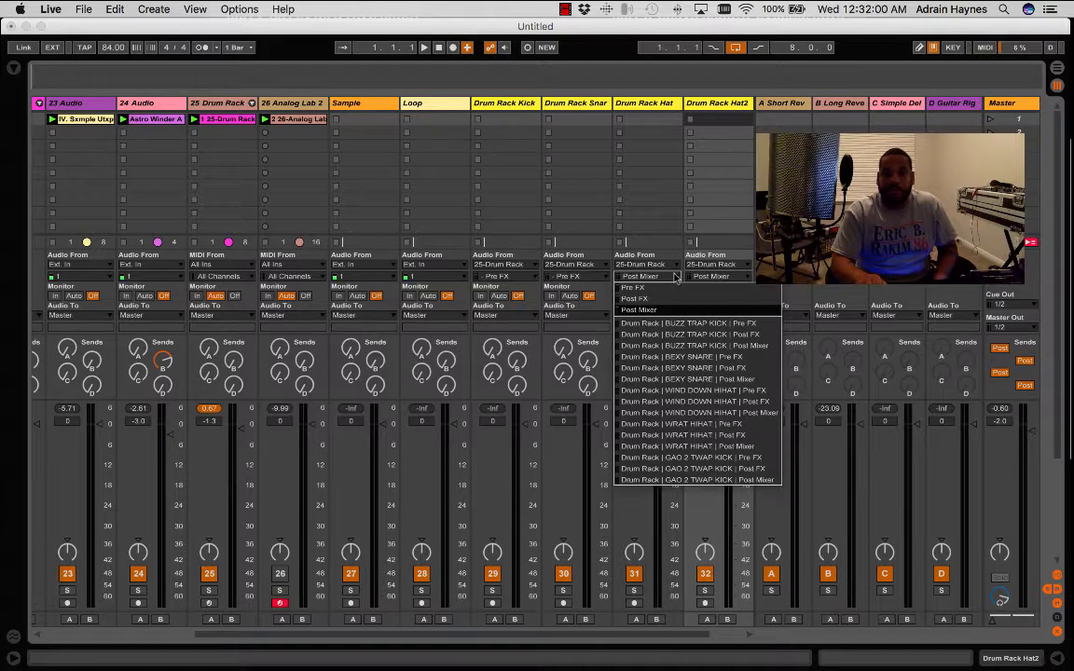
{"action": "left_click", "coordinate": [713, 391]}
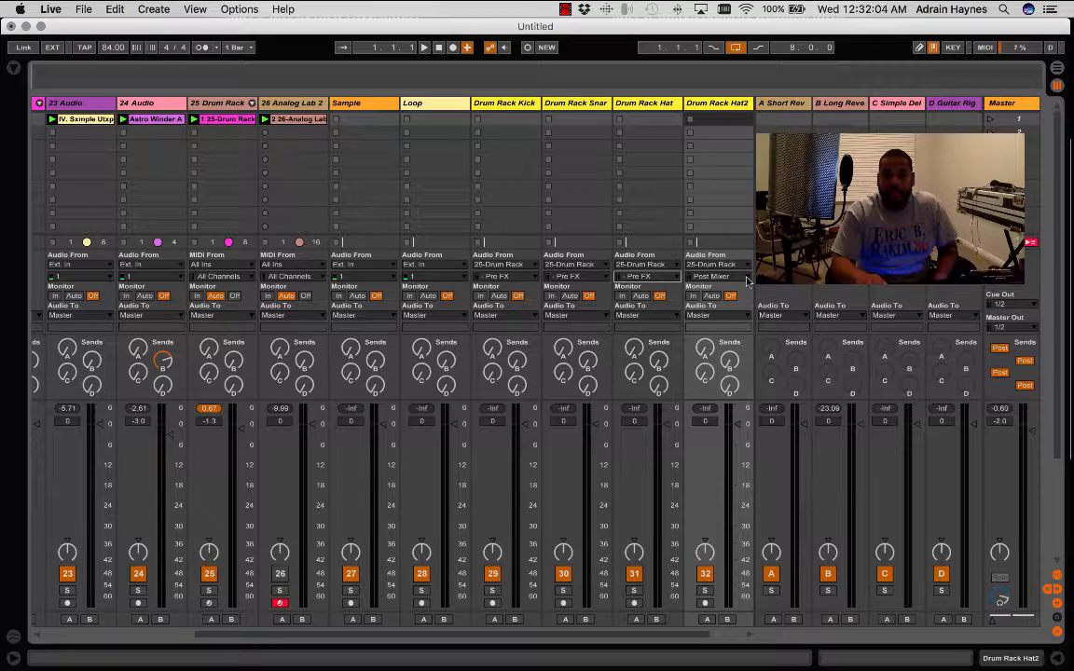
{"action": "left_click", "coordinate": [746, 277]}
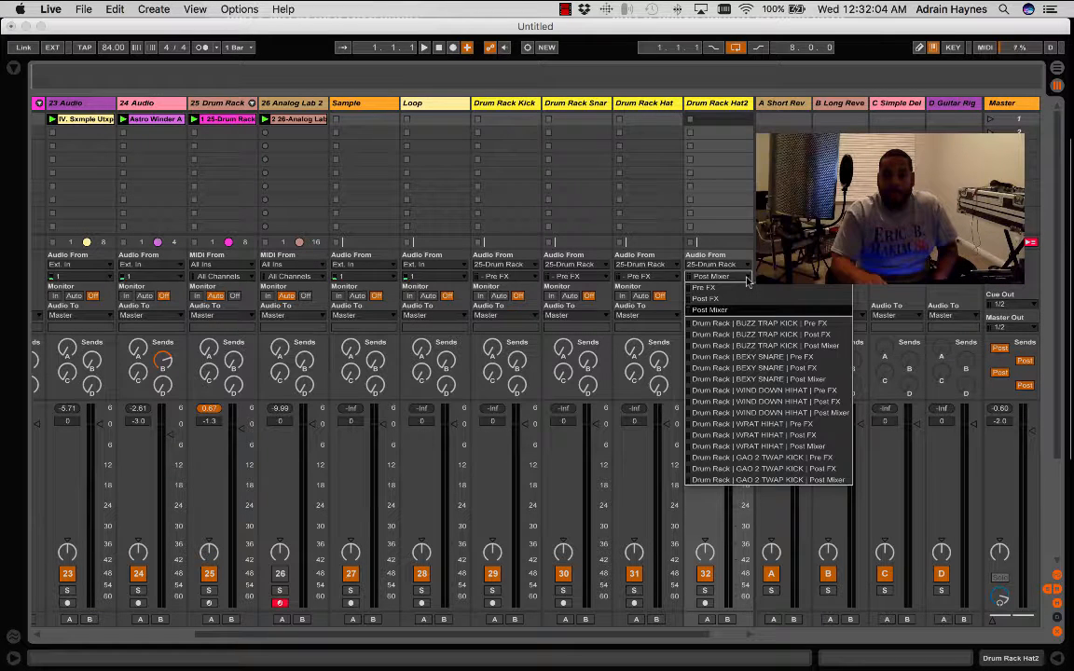
{"action": "left_click", "coordinate": [783, 425]}
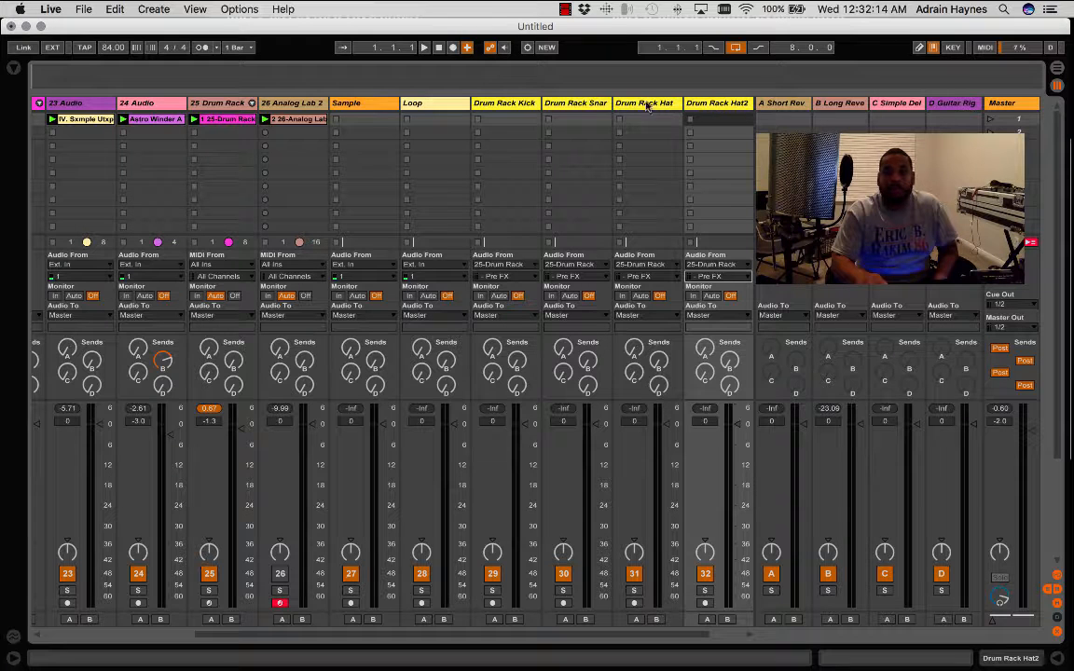
- Duplicate the Drum Rack Kick track and set the copy's input channel to GAO 2 TWAP KICK | Pre FX
{"action": "left_click", "coordinate": [501, 103]}
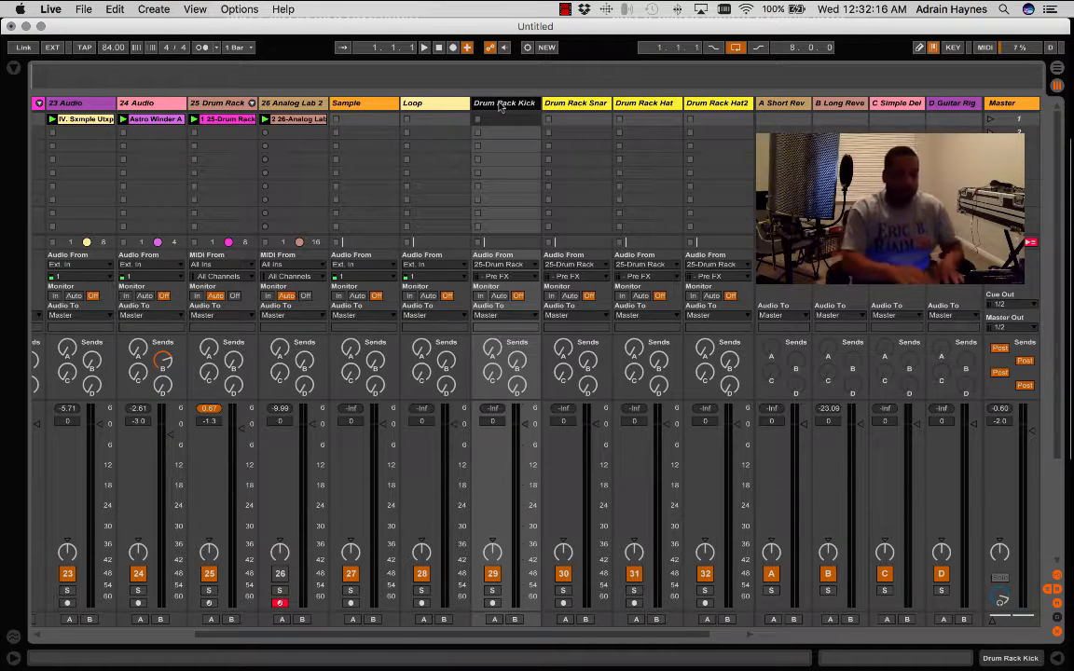
{"action": "key", "text": "super+d"}
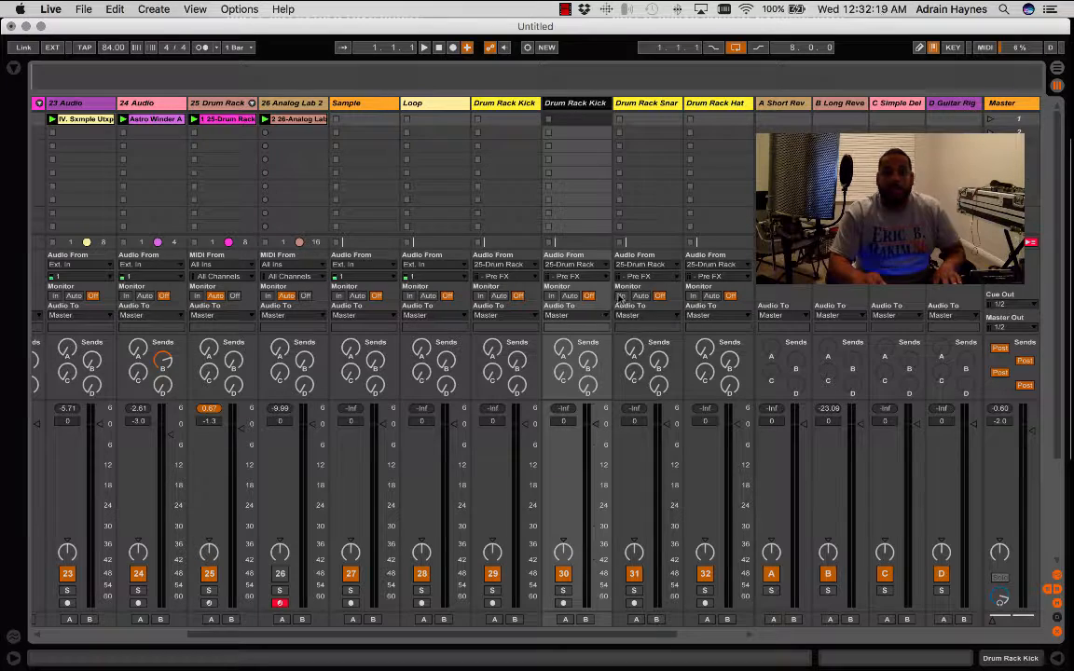
{"action": "left_click", "coordinate": [574, 276]}
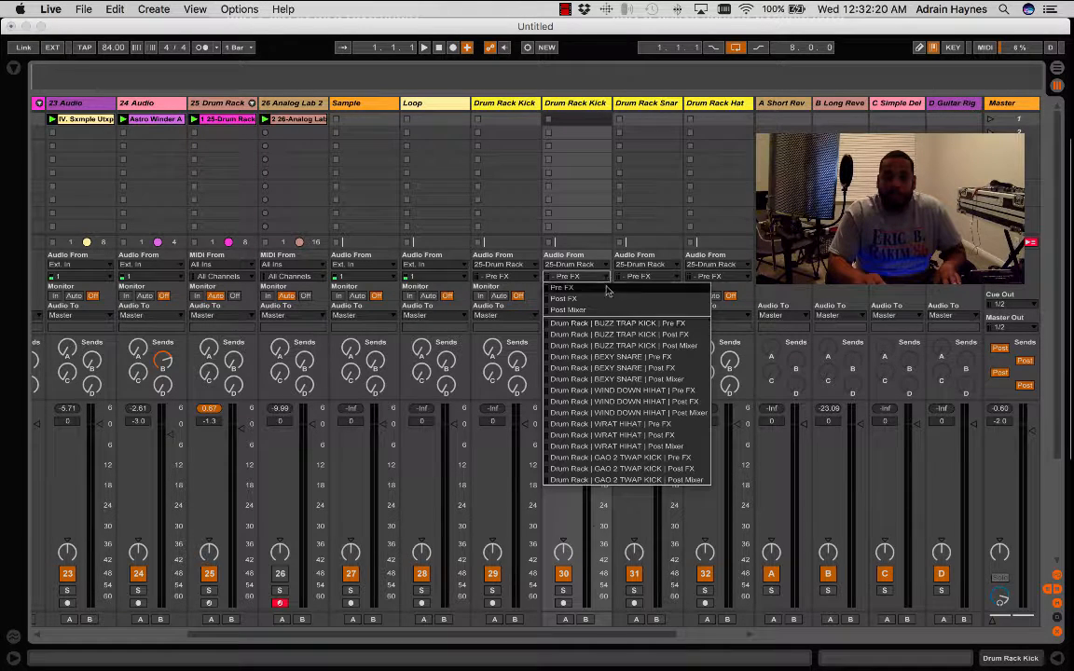
{"action": "left_click", "coordinate": [622, 458]}
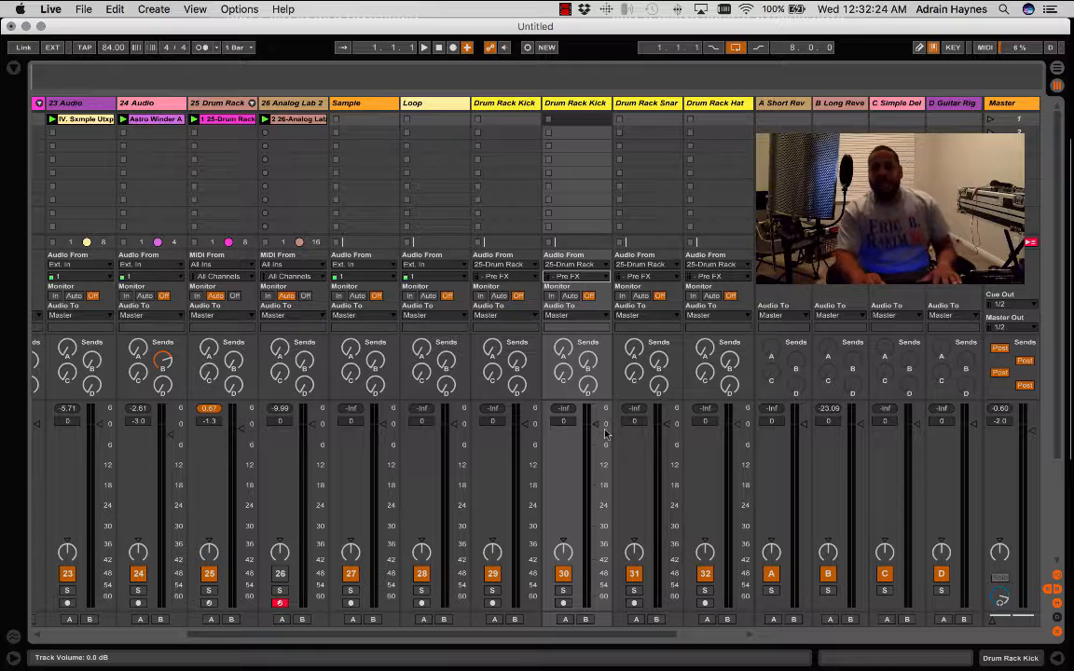
- Rename the duplicated kick track as Drum Rack Kick2
{"action": "left_click", "coordinate": [597, 105]}
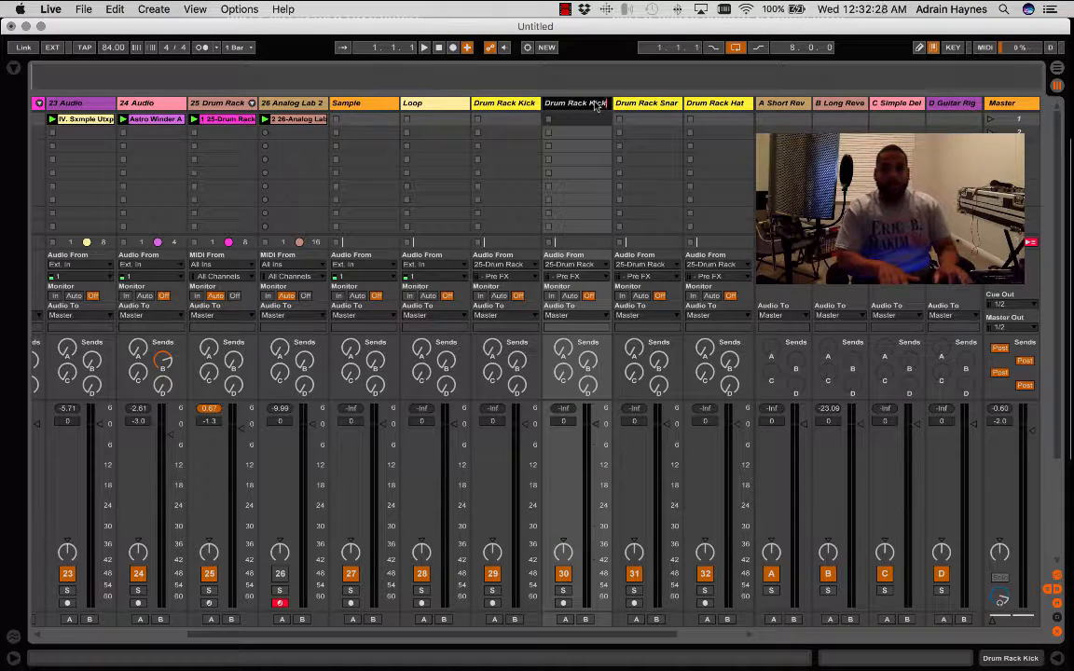
{"action": "type", "text": "2"}
{"action": "key", "text": "Return"}
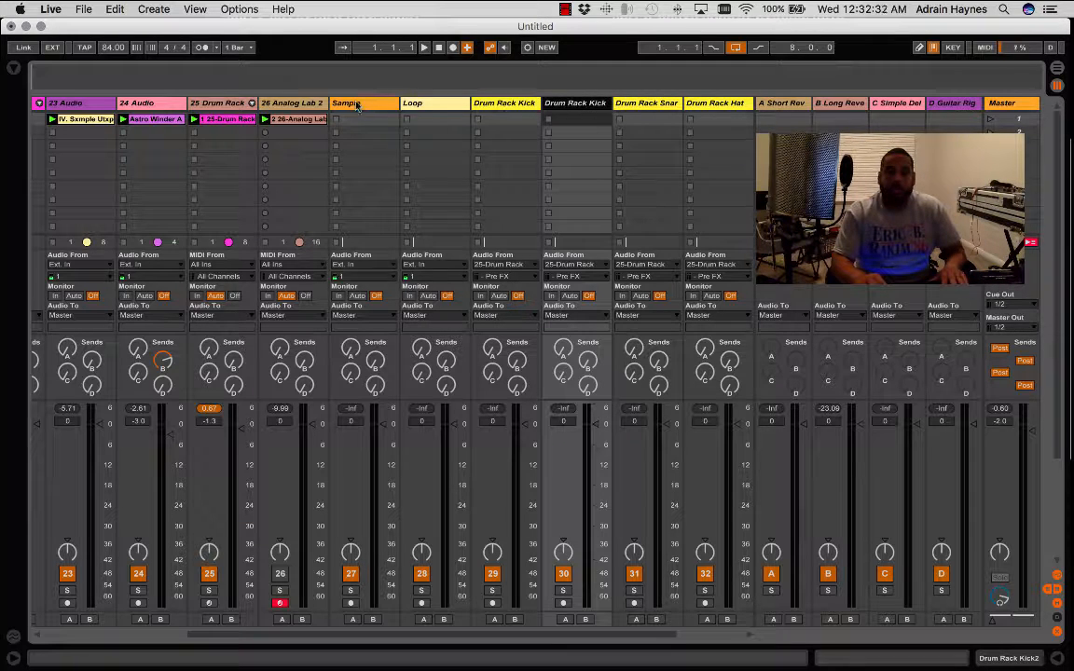
- Set the Sample track's audio input to 23-Audio and the Loop track's audio input to 24-Audio
{"action": "left_click", "coordinate": [359, 264]}
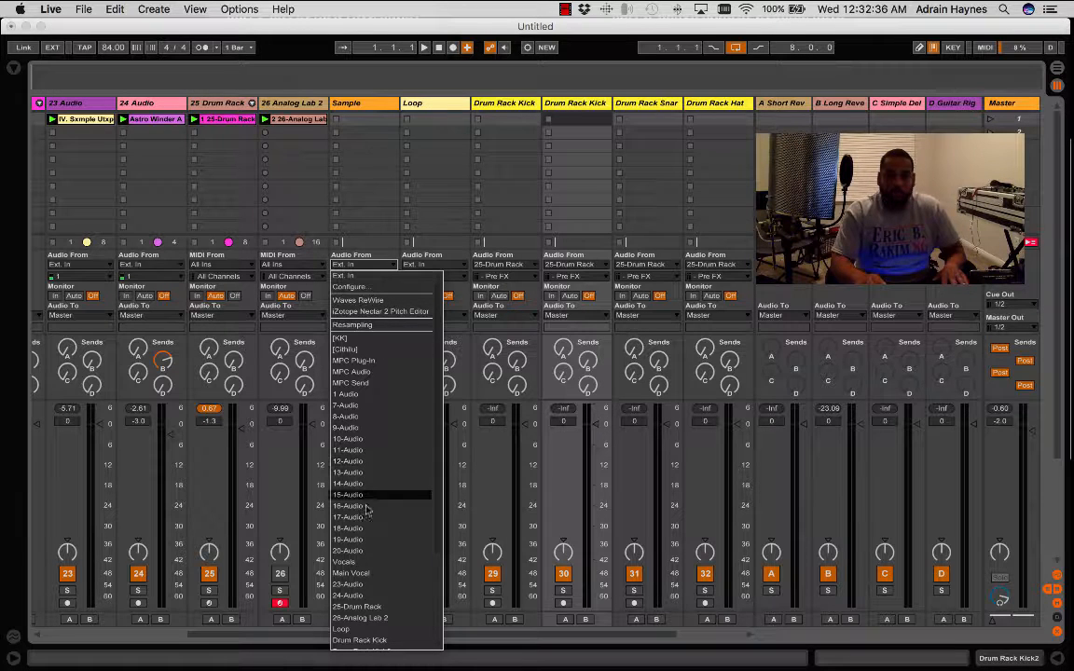
{"action": "left_click", "coordinate": [381, 583]}
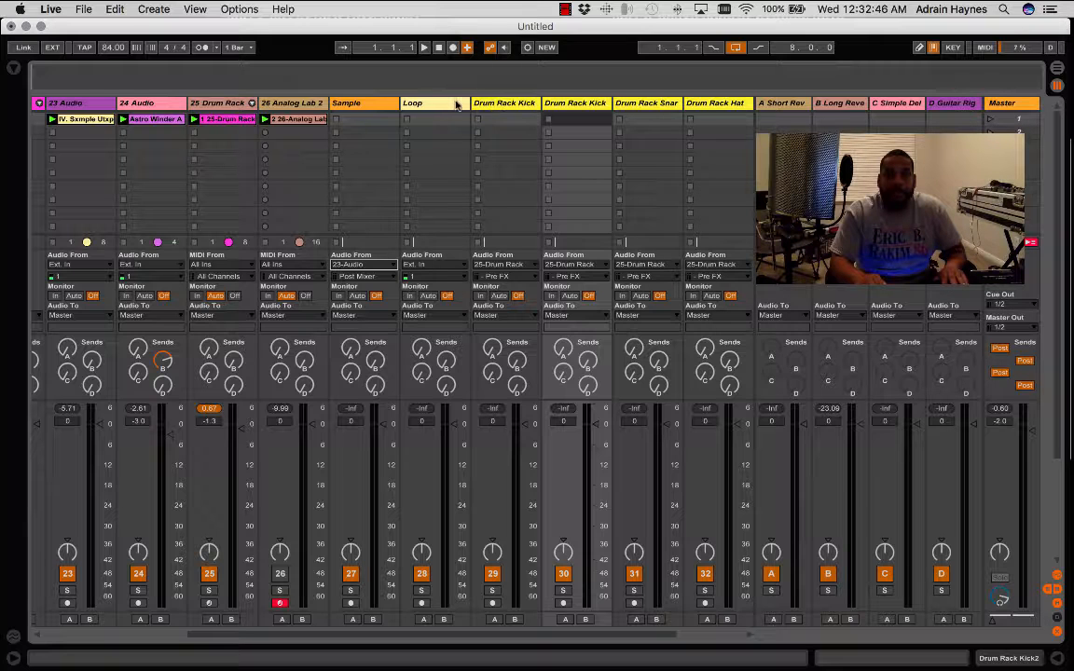
{"action": "left_click", "coordinate": [444, 105]}
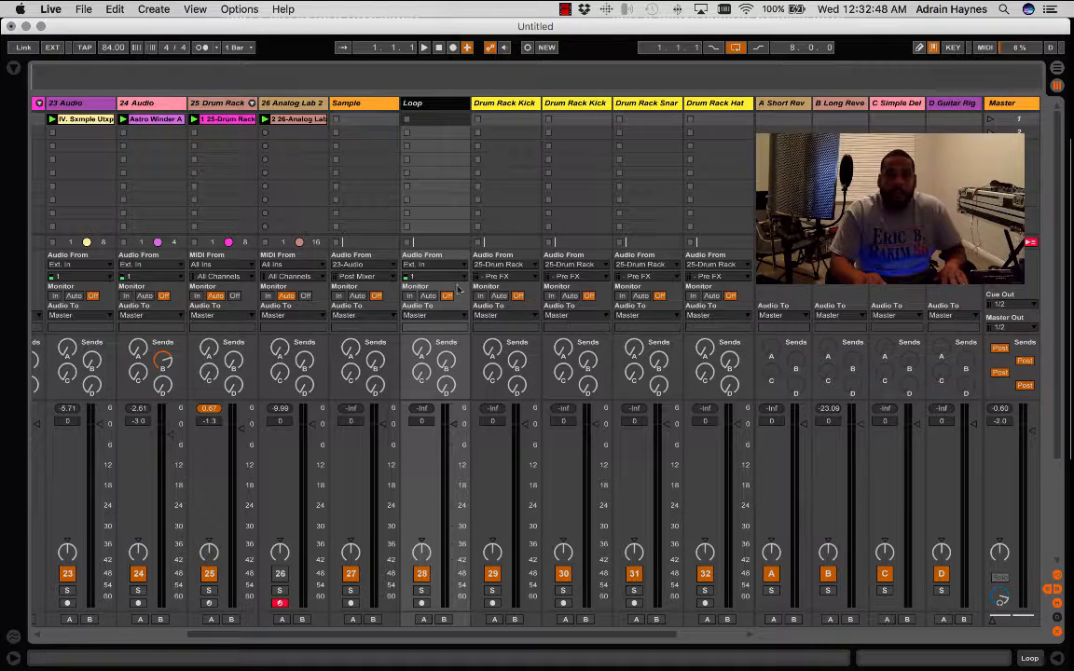
{"action": "left_click", "coordinate": [463, 266]}
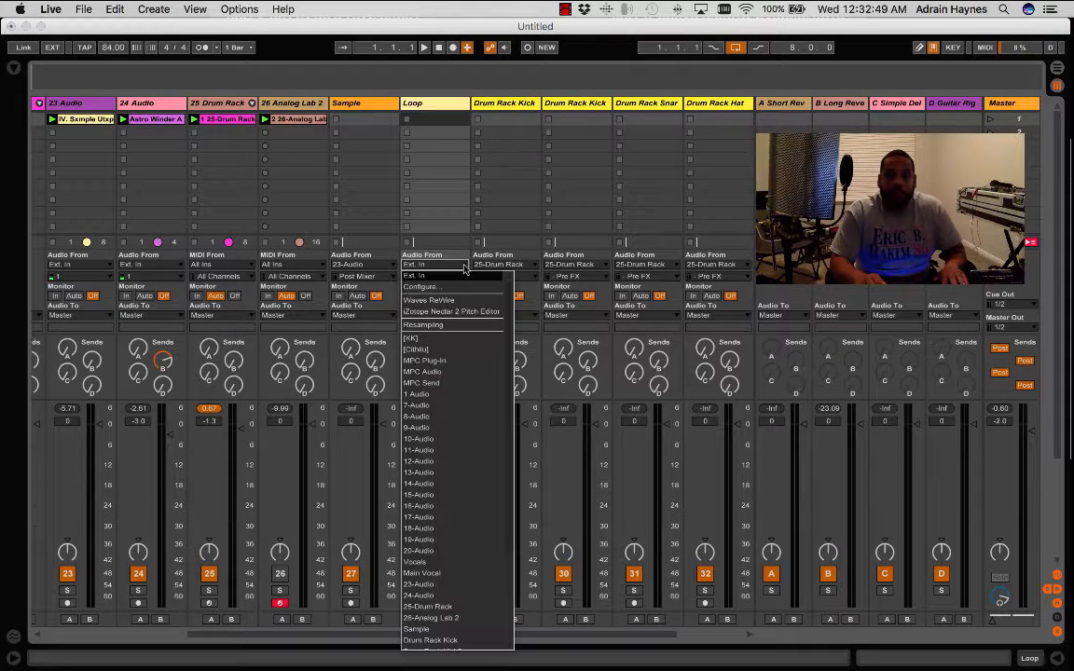
{"action": "left_click", "coordinate": [436, 596]}
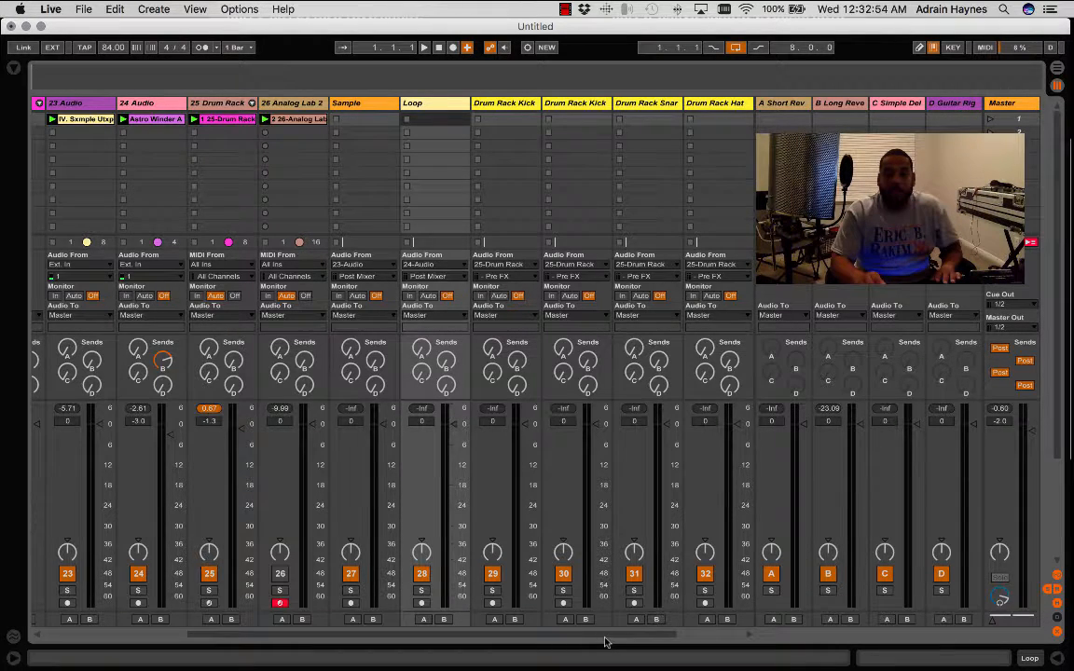
- Set the EFX track's audio input to 26-Analog Lab 2 with Pre FX as its input channel
{"action": "left_click_drag", "start_coordinate": [606, 636], "coordinate": [690, 635]}
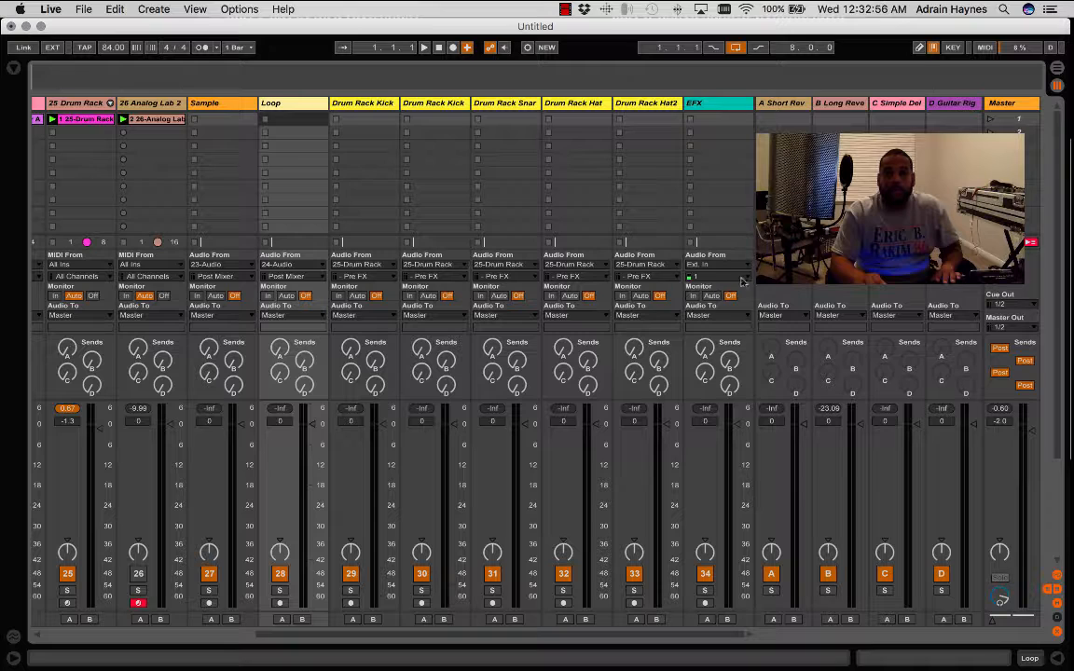
{"action": "left_click", "coordinate": [747, 265]}
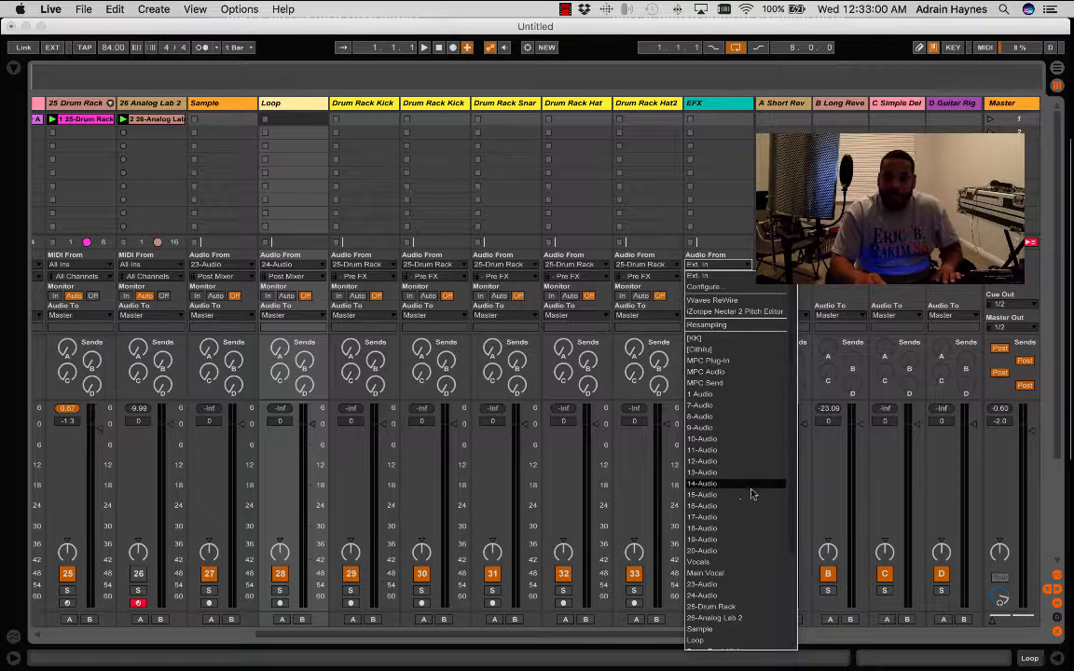
{"action": "left_click", "coordinate": [720, 618]}
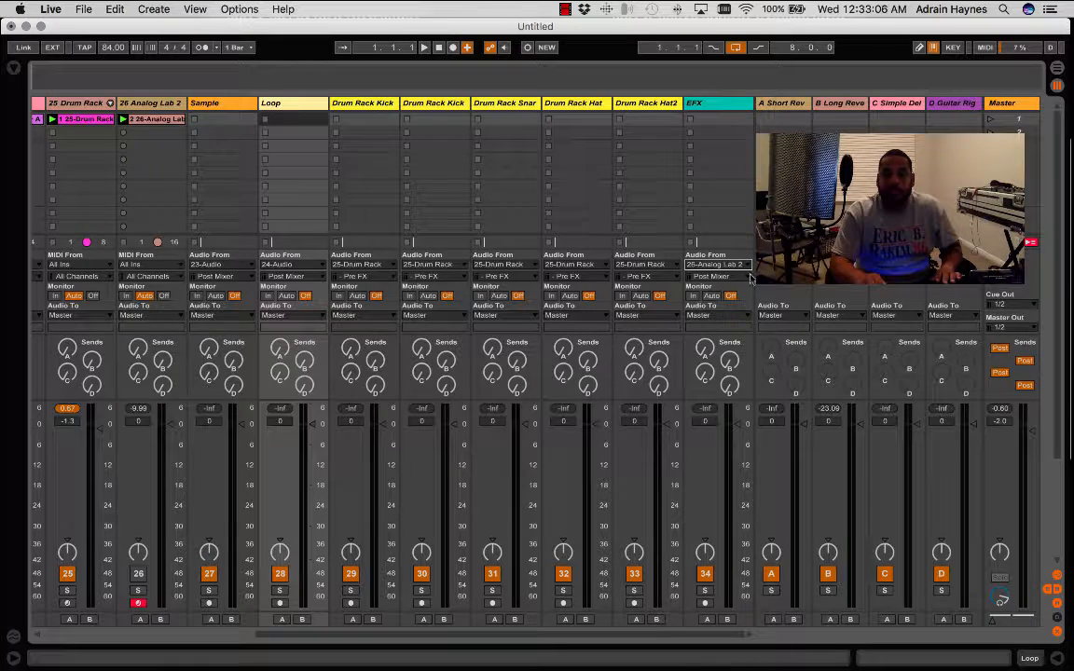
{"action": "left_click", "coordinate": [737, 277]}
{"action": "left_click", "coordinate": [736, 289]}
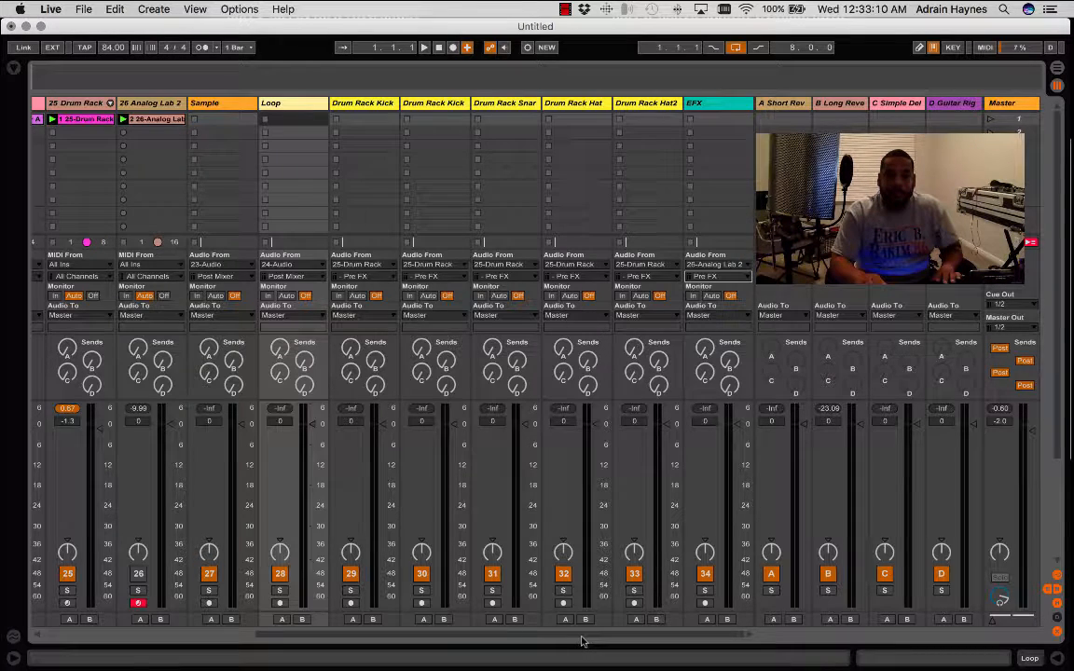
- Review the input channel options of the Loop track, leaving it on Post Mixer
{"action": "left_click_drag", "start_coordinate": [582, 642], "coordinate": [427, 647]}
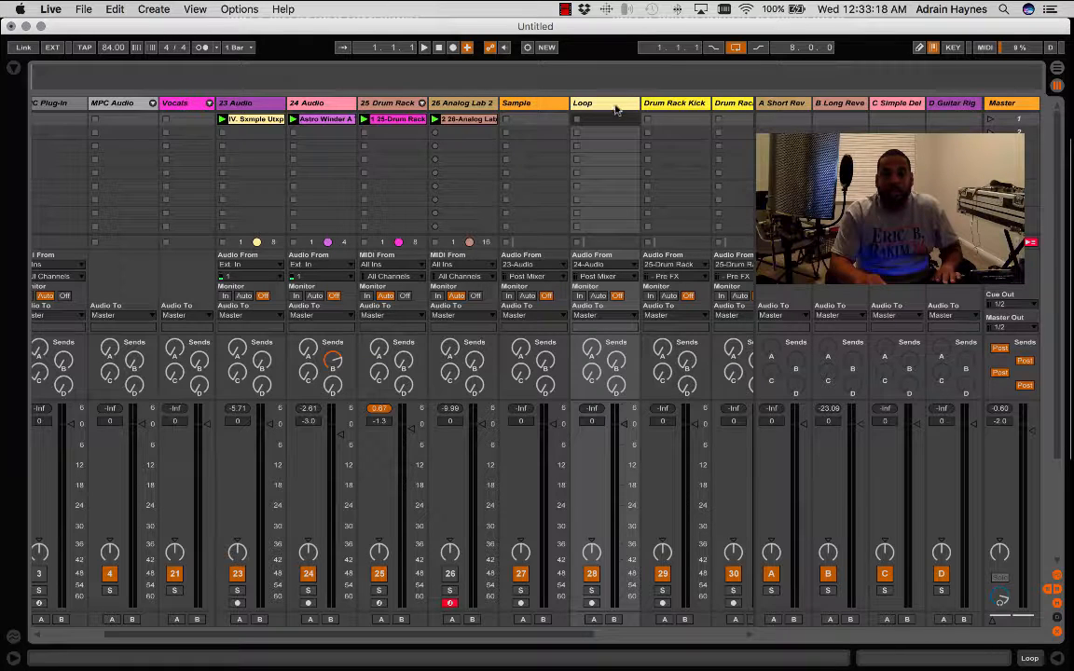
{"action": "left_click", "coordinate": [606, 277]}
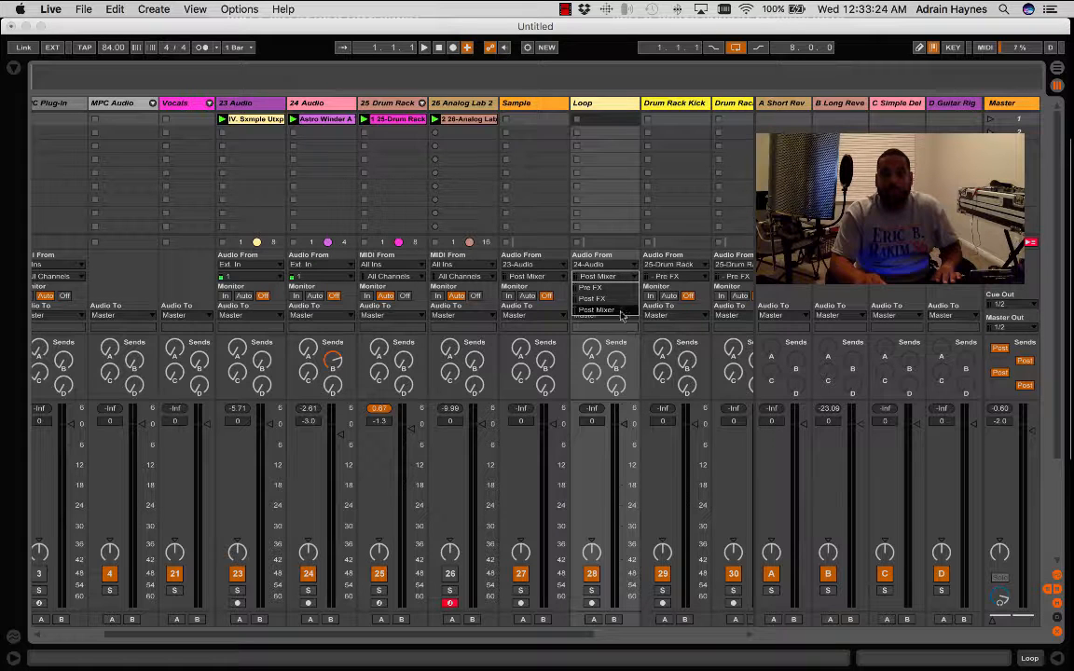
{"action": "left_click", "coordinate": [632, 342]}
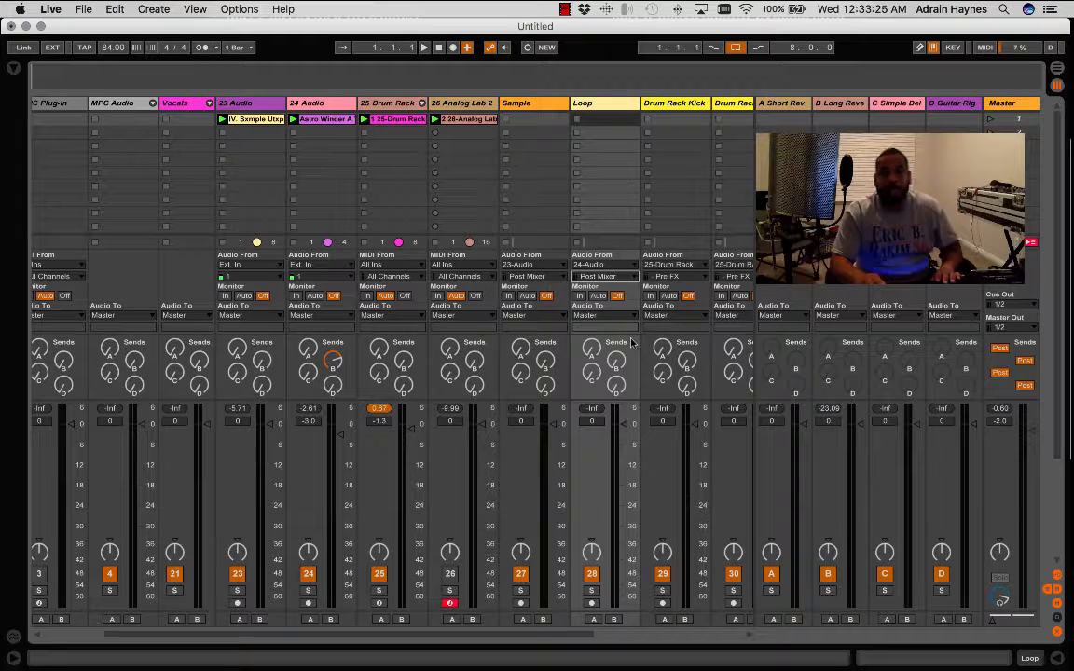
- Select all tracks from Sample through EFX and arm them for recording
{"action": "left_click", "coordinate": [537, 105]}
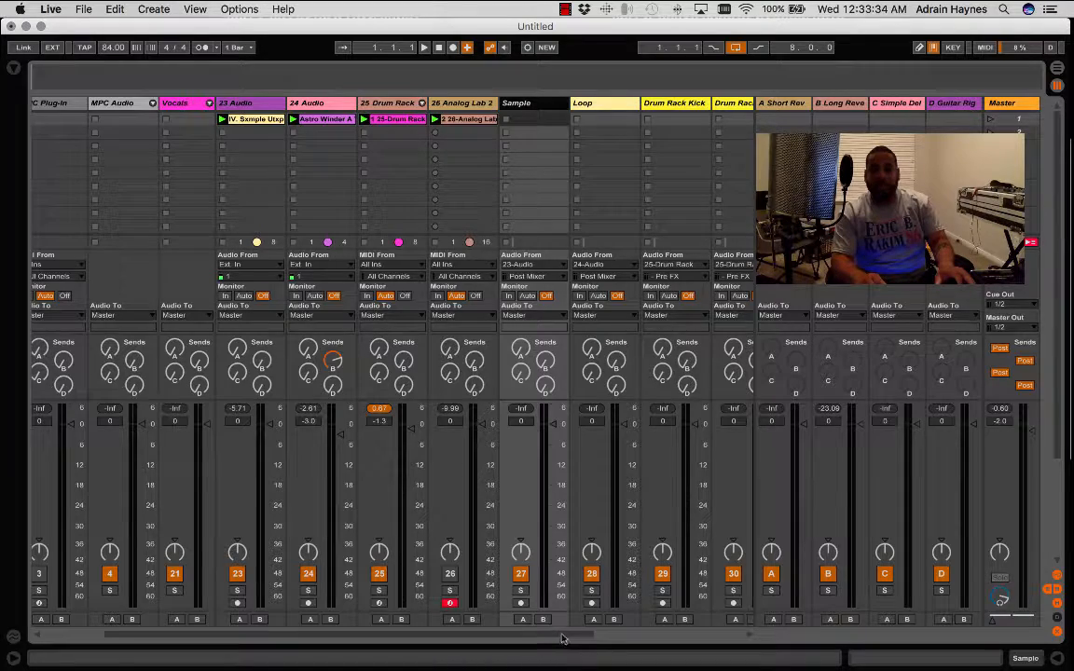
{"action": "left_click_drag", "start_coordinate": [562, 639], "coordinate": [716, 626]}
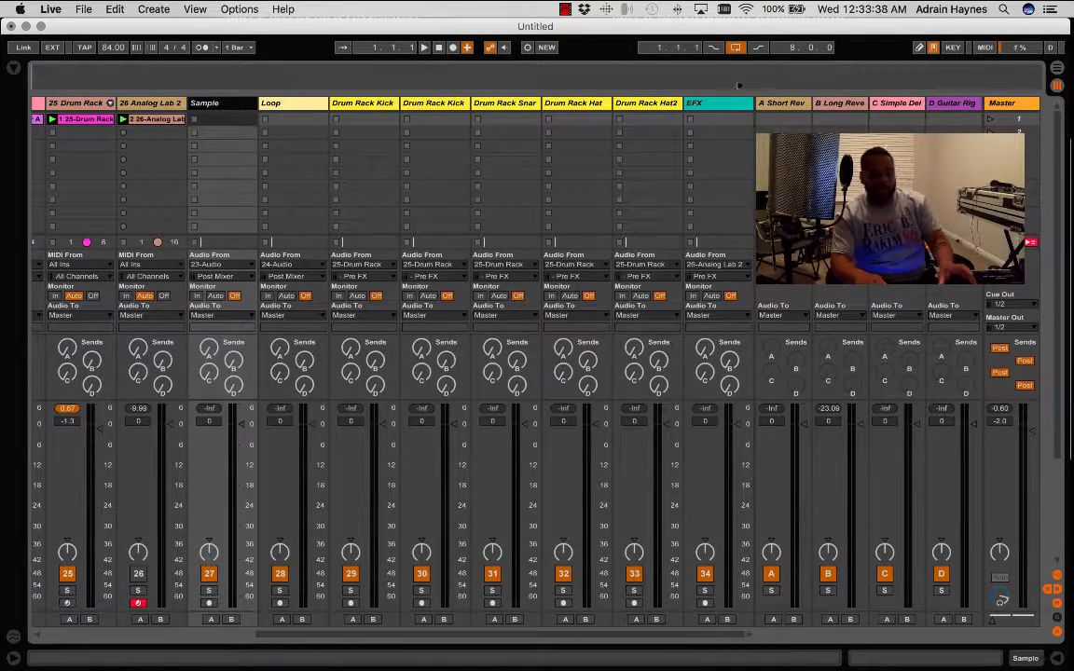
{"action": "left_click", "coordinate": [737, 109]}
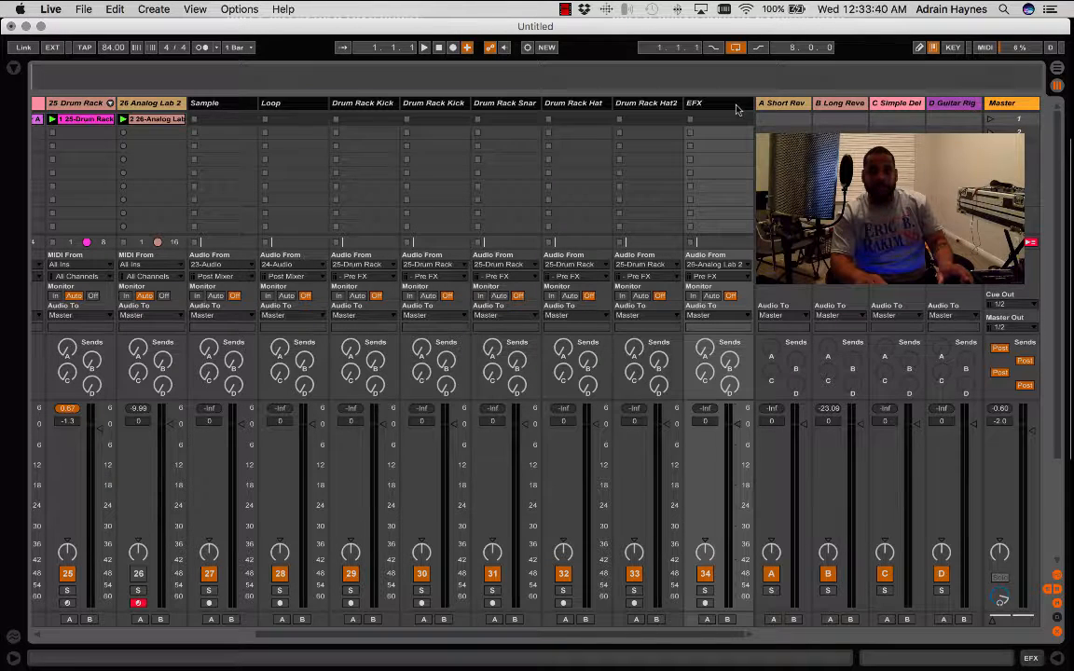
{"action": "left_click", "coordinate": [706, 603]}
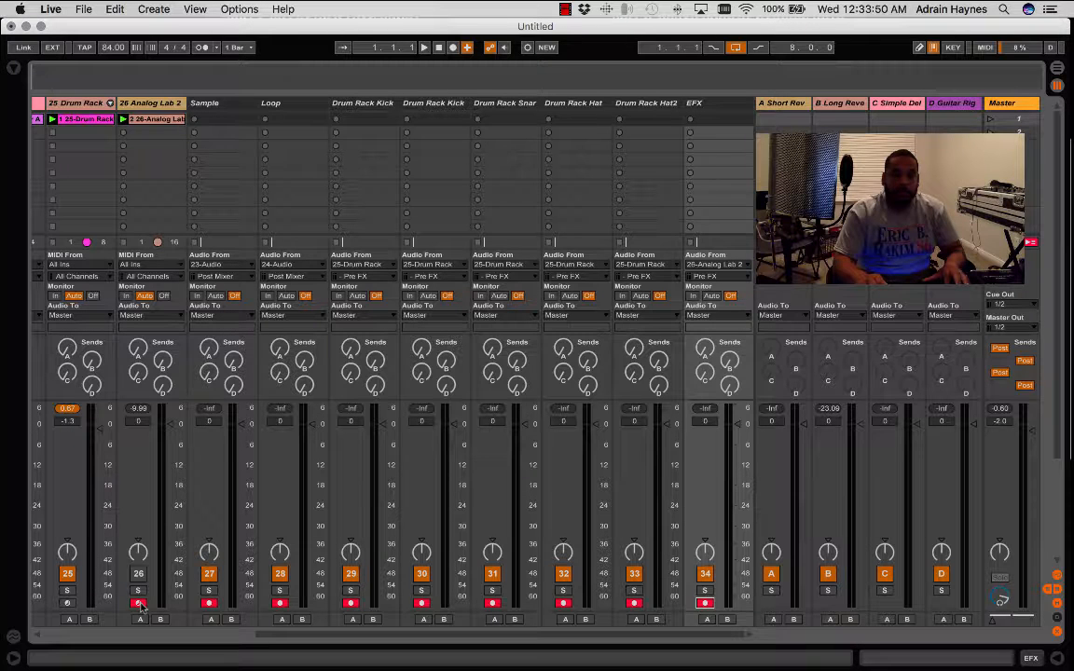
- Switch to the Arrangement View and hide the browser
{"action": "left_click", "coordinate": [1059, 70]}
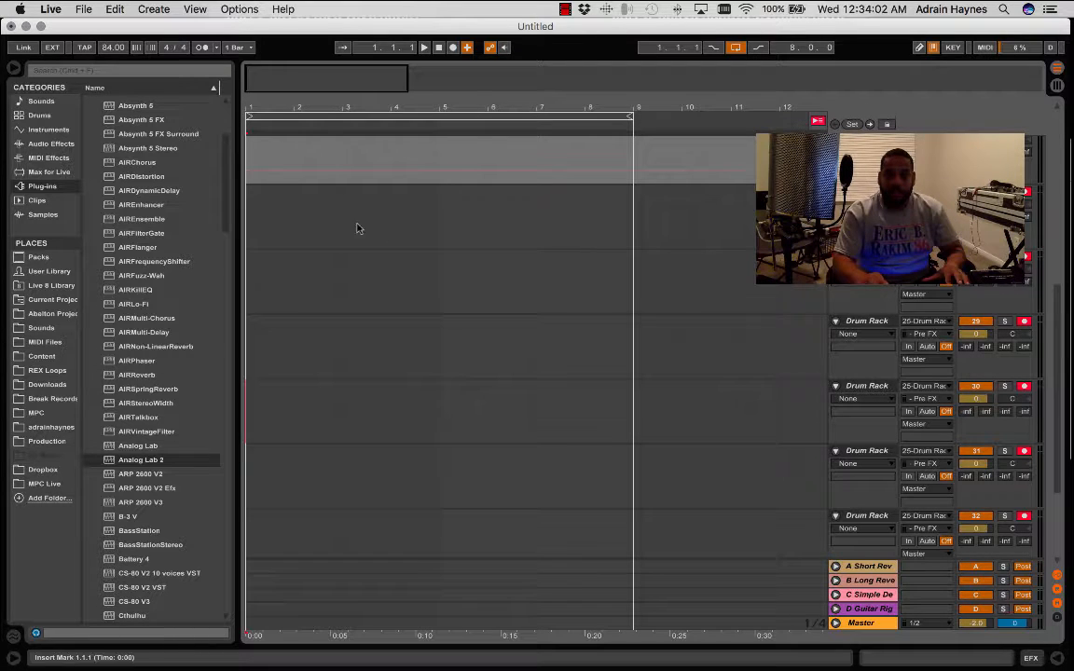
{"action": "left_click", "coordinate": [13, 69]}
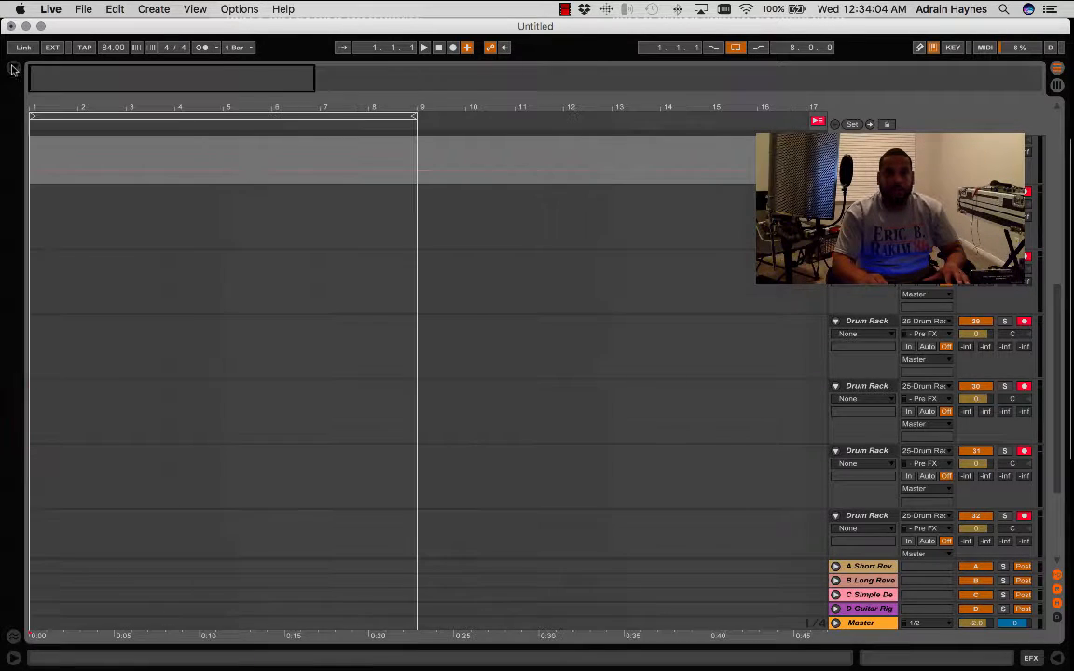
{"action": "scroll", "coordinate": [445, 178], "scroll_direction": "up", "scroll_amount": 4}
{"action": "scroll", "coordinate": [445, 178], "scroll_direction": "down", "scroll_amount": 5}
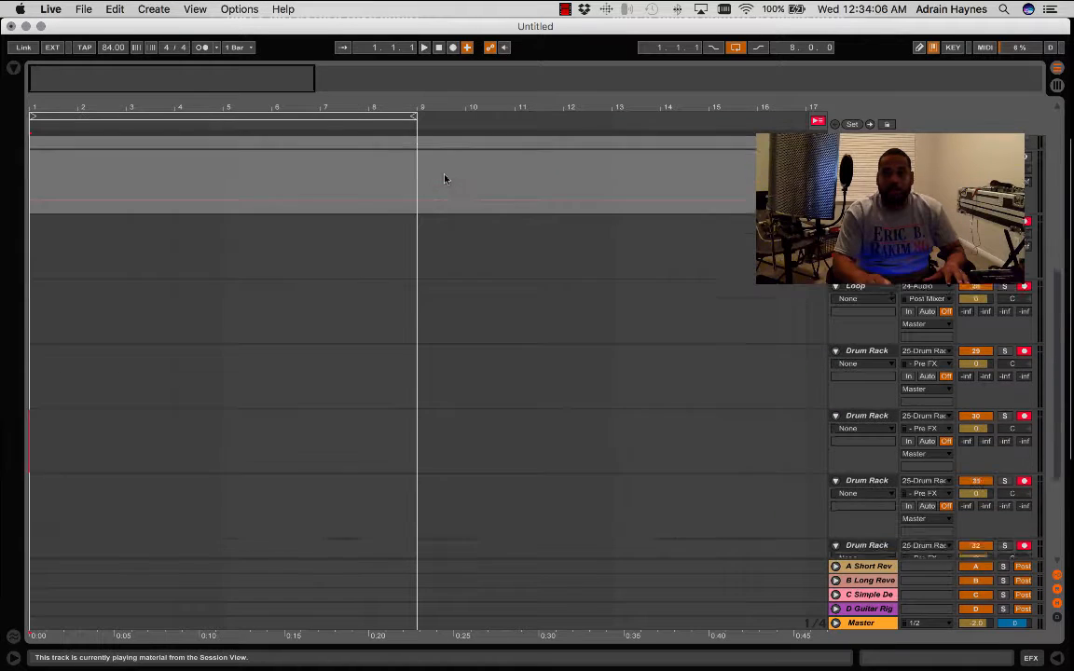
- Record the armed tracks into the arrangement, switch off the arrangement loop, and stop just past bar 9
{"action": "left_click", "coordinate": [453, 47]}
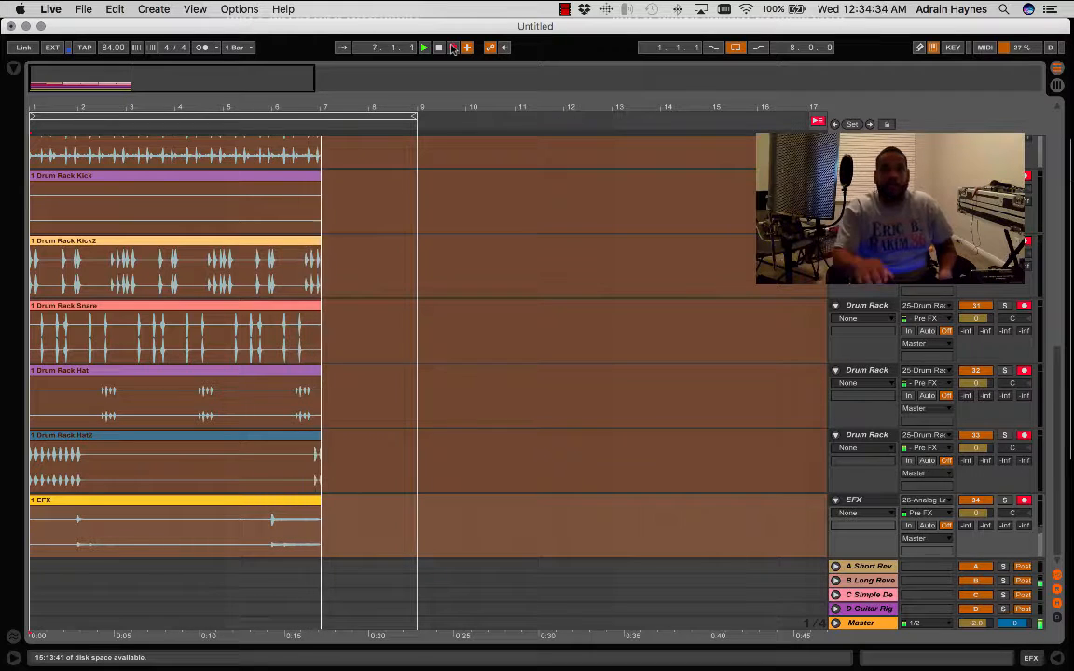
{"action": "left_click", "coordinate": [736, 48]}
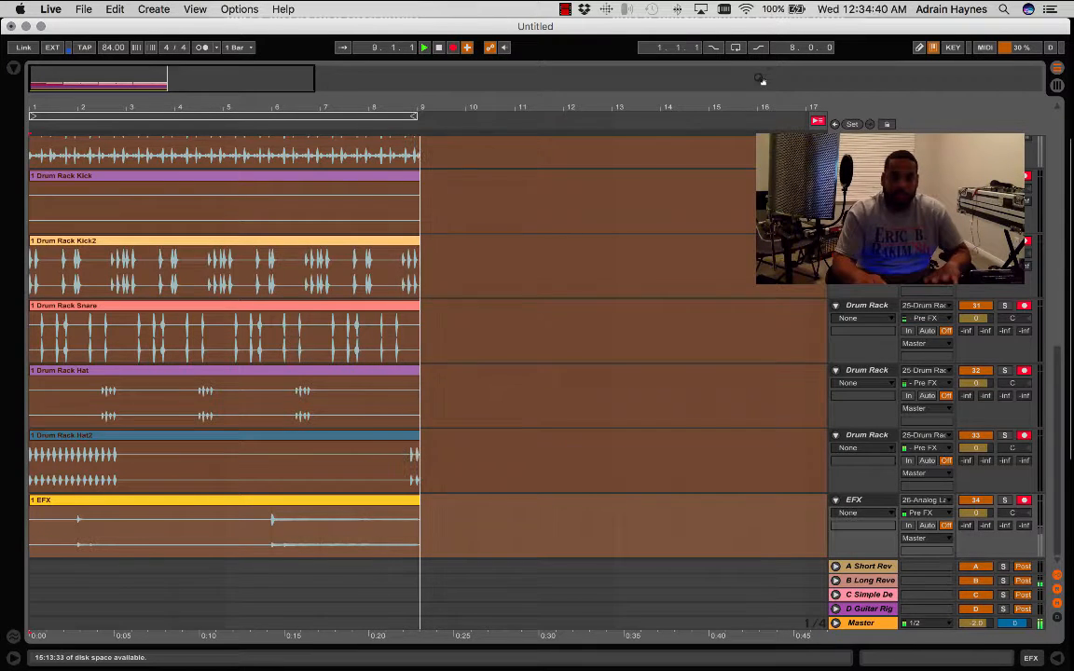
{"action": "key", "text": "space"}
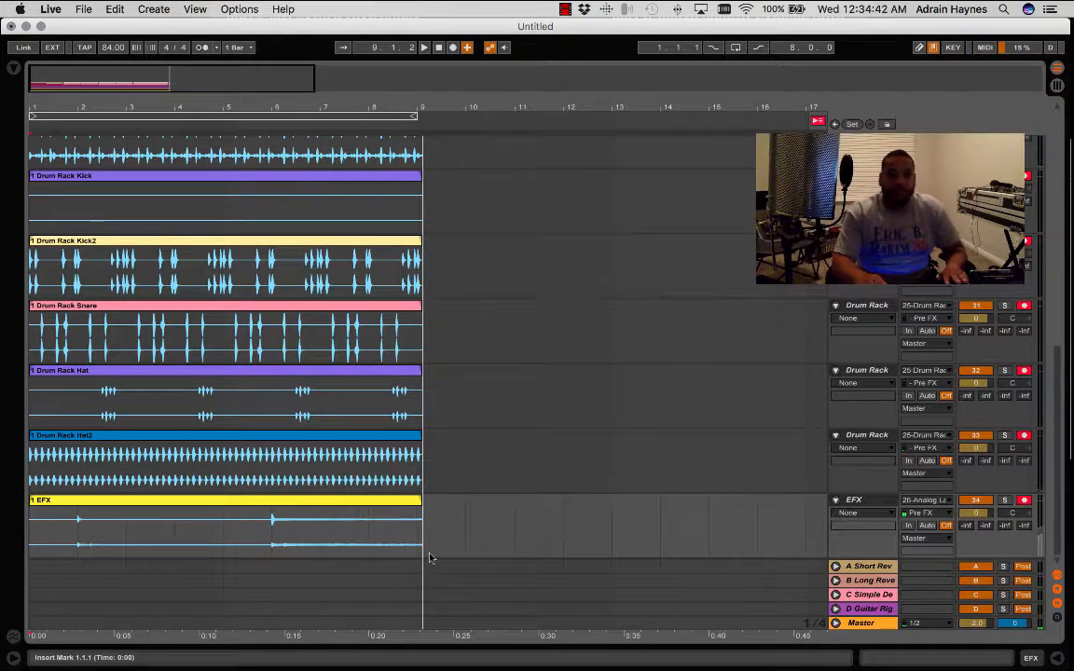
- Delete the excess past bar 9 from the clips on all tracks between 23 Audio and EFX
{"action": "mouse_move", "coordinate": [427, 552]}
{"action": "left_mouse_down"}
{"action": "mouse_move", "coordinate": [407, 308]}
{"action": "mouse_move", "coordinate": [422, 112]}
{"action": "mouse_move", "coordinate": [416, 223]}
{"action": "left_mouse_up"}
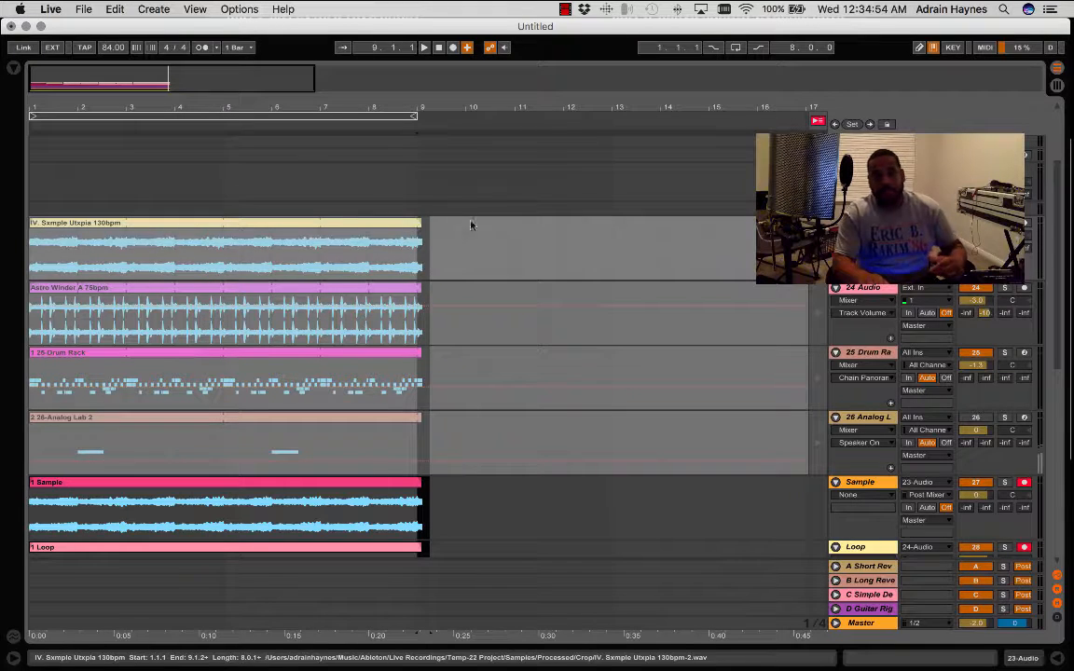
{"action": "scroll", "coordinate": [567, 569], "scroll_direction": "down", "scroll_amount": 6}
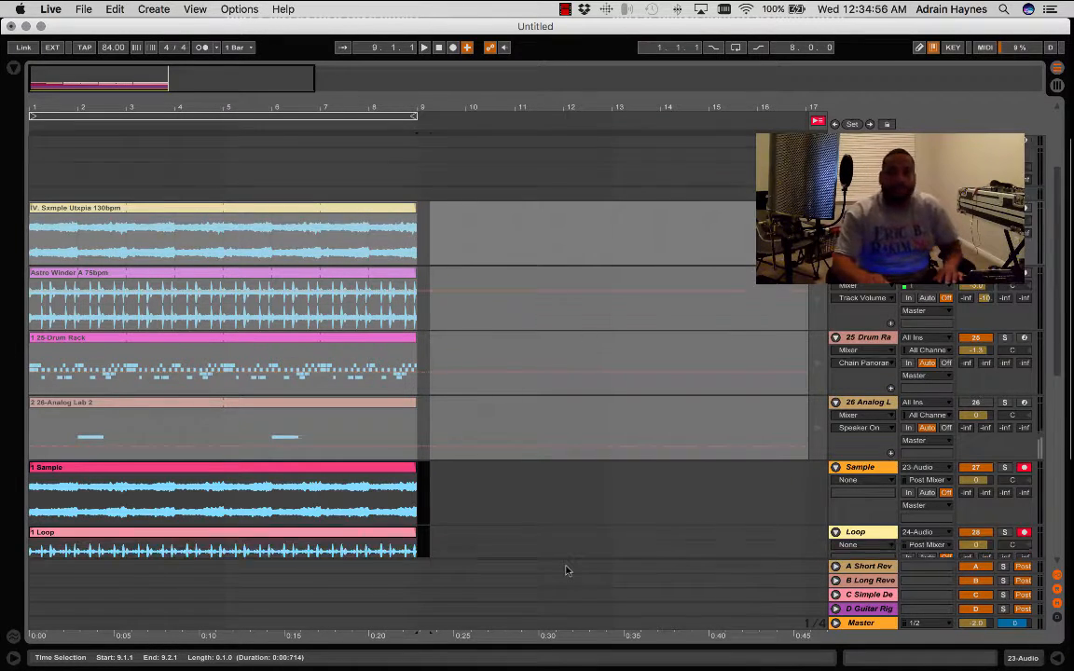
{"action": "scroll", "coordinate": [565, 570], "scroll_direction": "down", "scroll_amount": 10}
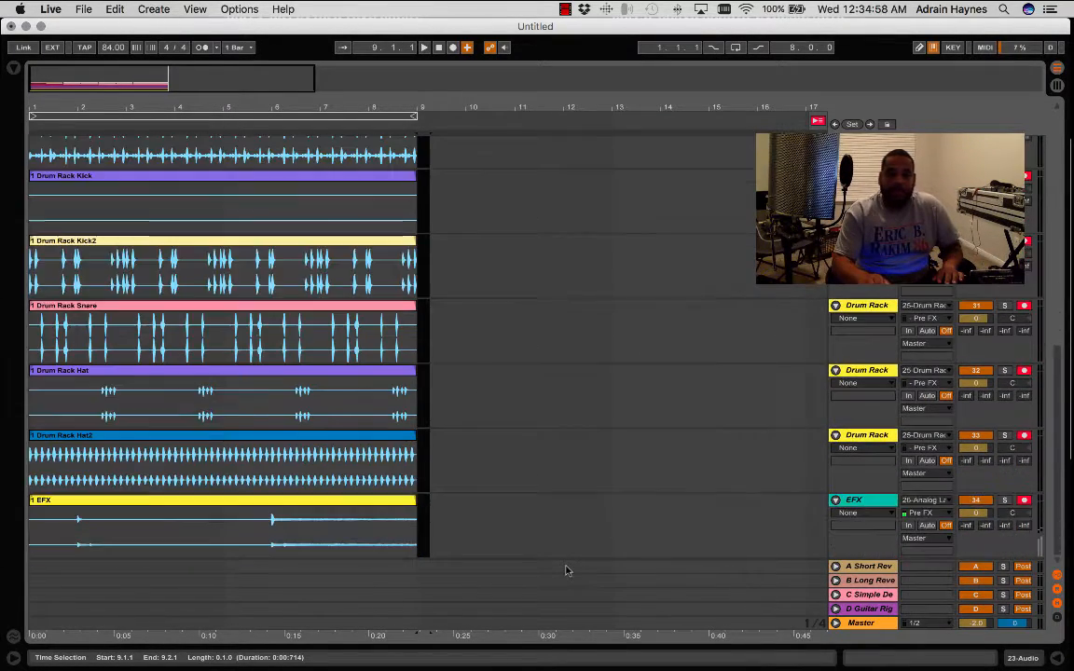
- Select the eight-bar recorded clips on the Sample through EFX tracks and duplicate them repeatedly up to bar 49
{"action": "left_click", "coordinate": [417, 536]}
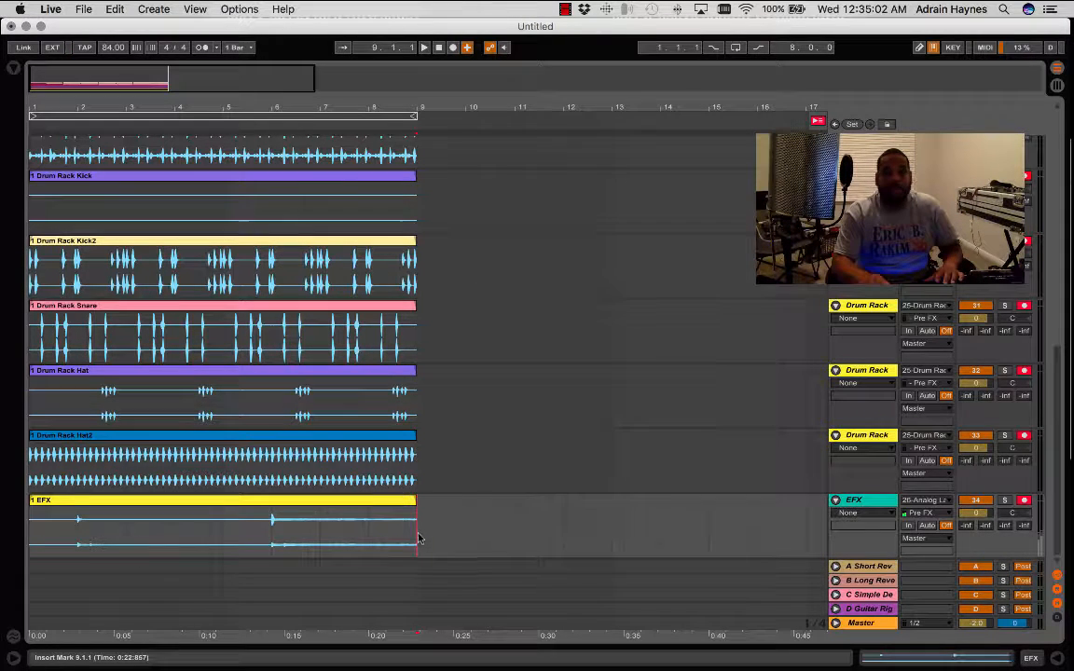
{"action": "left_click_drag", "start_coordinate": [418, 539], "coordinate": [17, 67]}
{"action": "mouse_move", "coordinate": [28, 15]}
{"action": "left_mouse_down"}
{"action": "mouse_move", "coordinate": [35, 117]}
{"action": "mouse_move", "coordinate": [3, 379]}
{"action": "mouse_move", "coordinate": [21, 415]}
{"action": "mouse_move", "coordinate": [420, 451]}
{"action": "left_mouse_up"}
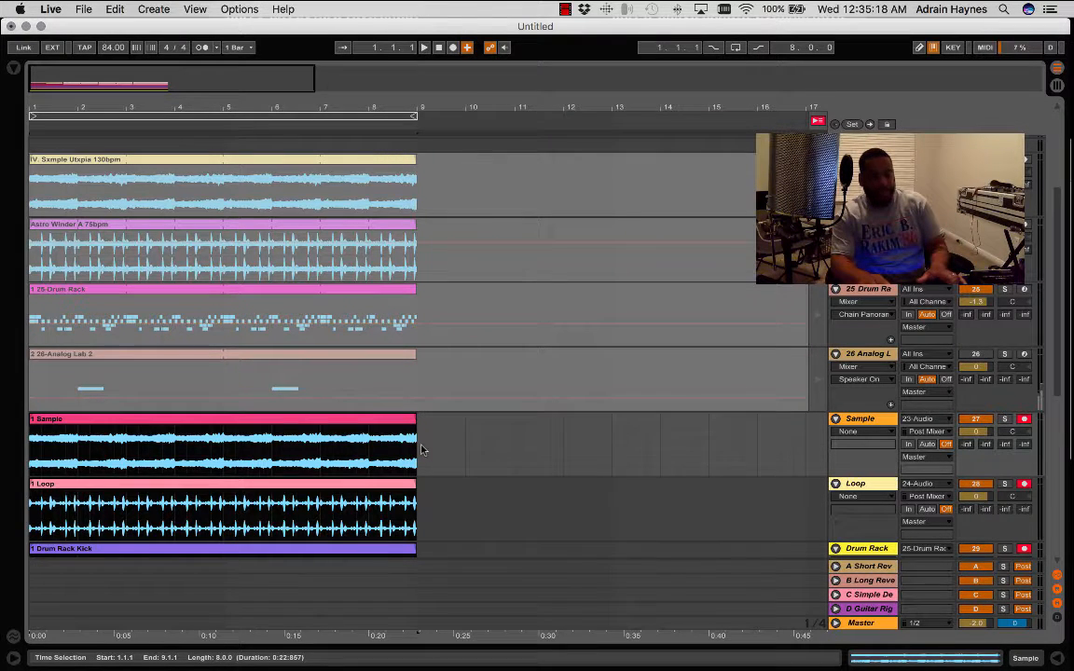
{"action": "key", "text": "super+d"}
{"action": "key", "text": "super+d"}
{"action": "key", "text": "super+d"}
{"action": "key", "text": "super+d"}
{"action": "key", "text": "super+d"}
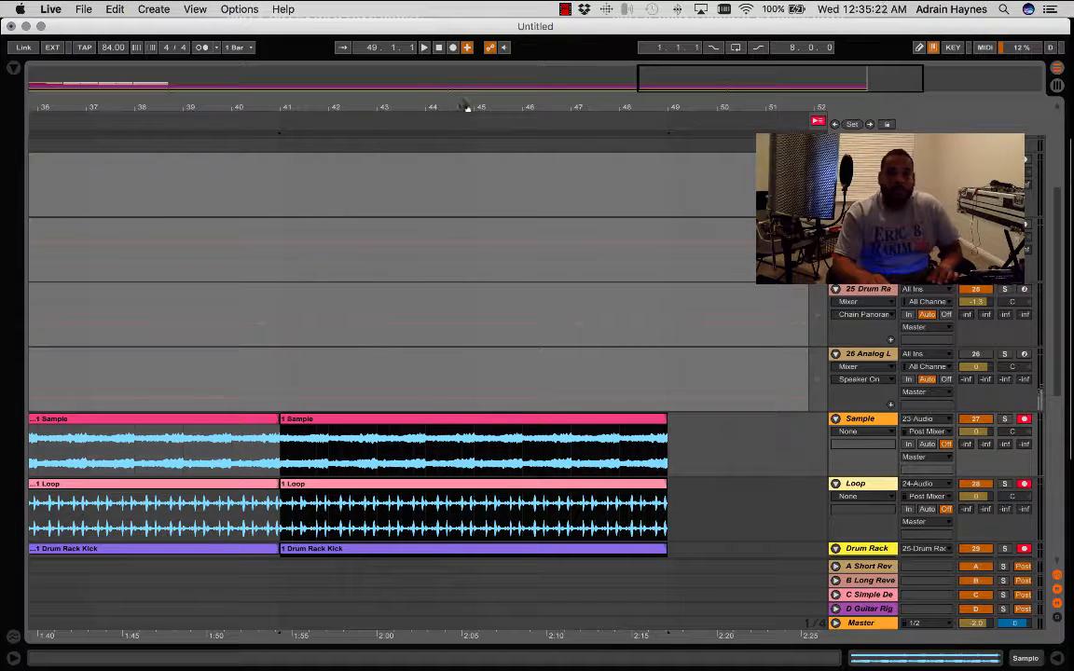
{"action": "left_click_drag", "start_coordinate": [468, 107], "coordinate": [468, 74]}
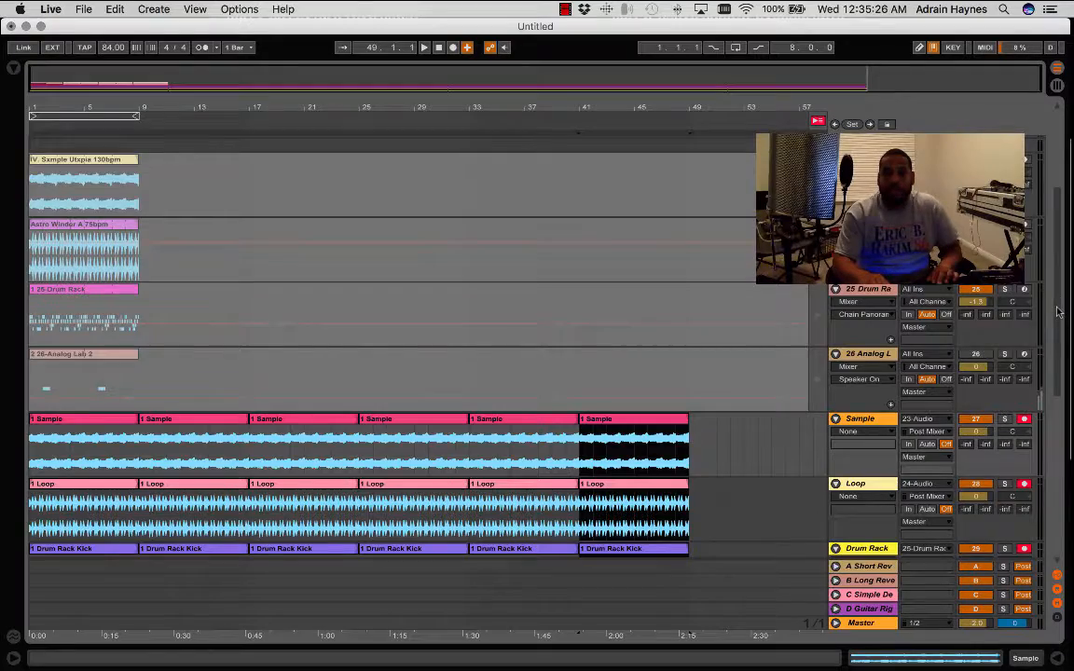
{"action": "left_click_drag", "start_coordinate": [1059, 313], "coordinate": [1059, 439]}
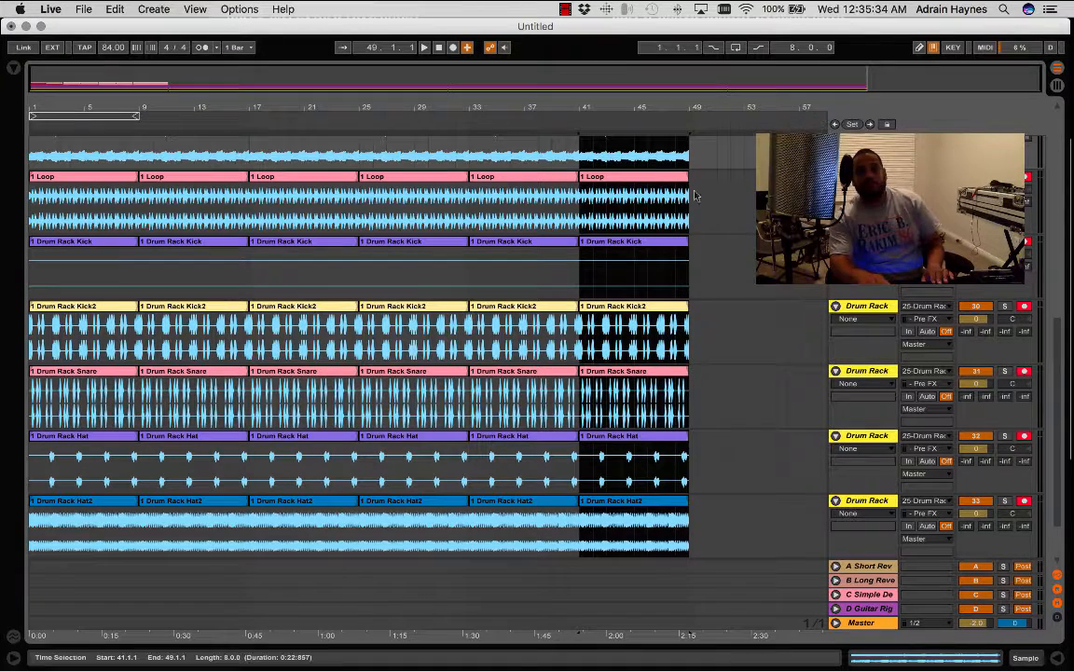
{"action": "scroll", "coordinate": [633, 382], "scroll_direction": "up", "scroll_amount": 6}
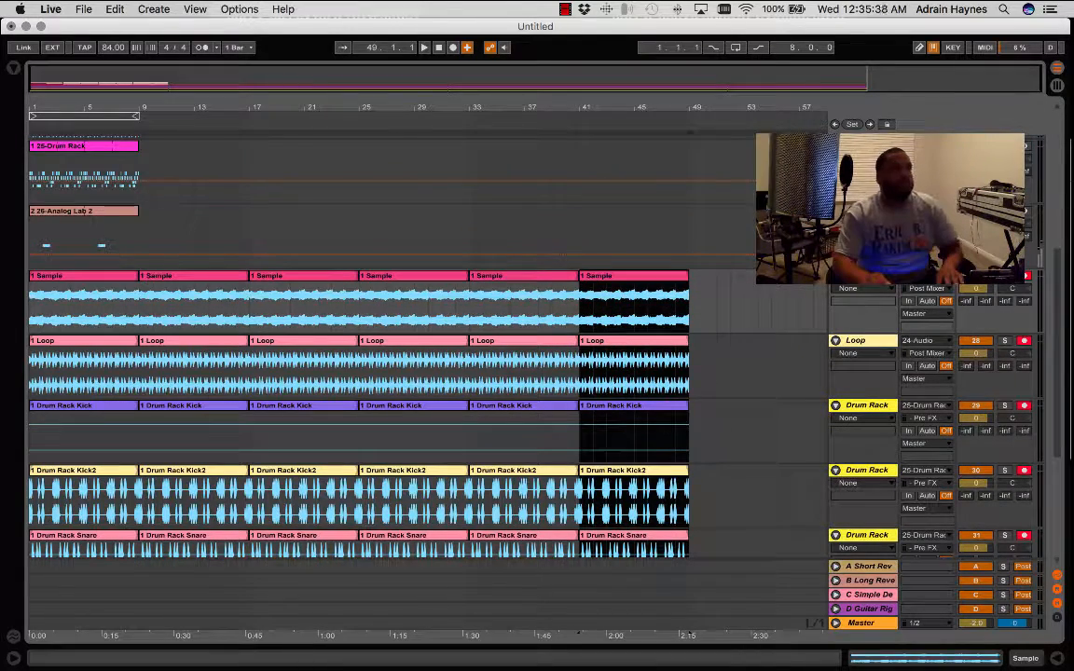
{"action": "key", "text": "super+Tab"}
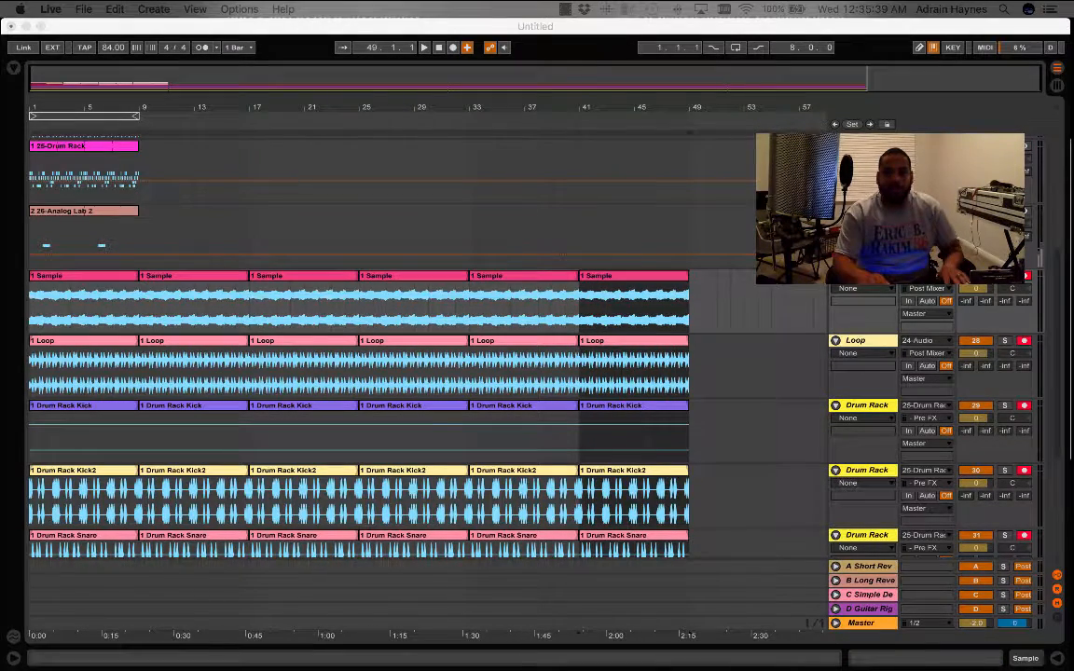
{"action": "key", "text": "super+Tab"}
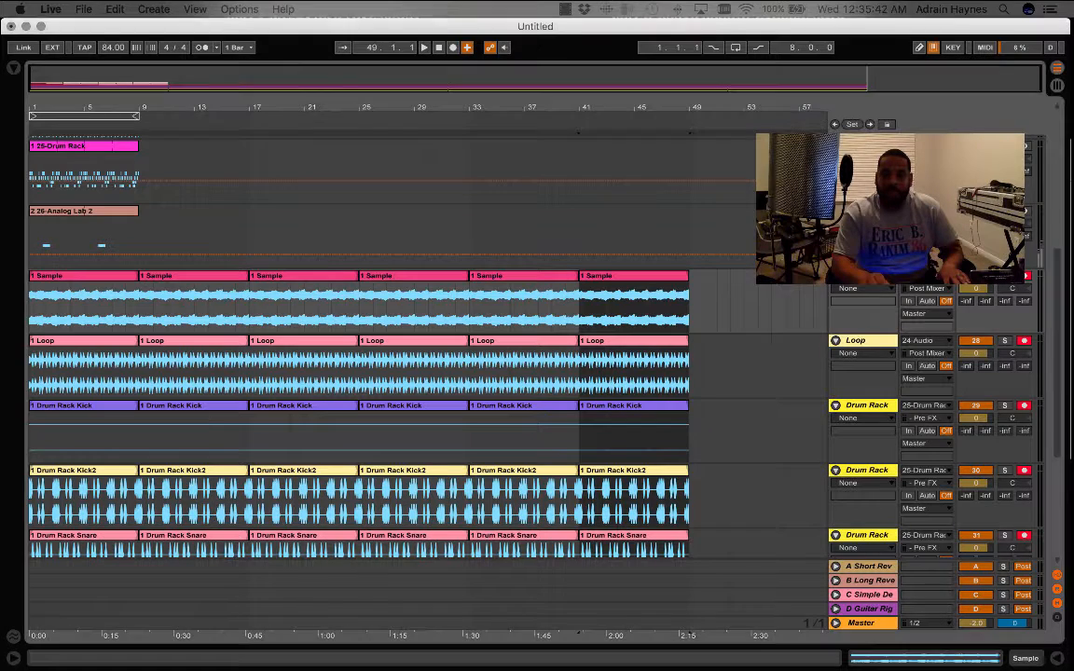
- Set the audio input of the Sample through EFX tracks to No Input
{"action": "scroll", "coordinate": [884, 354], "scroll_direction": "down", "scroll_amount": 8}
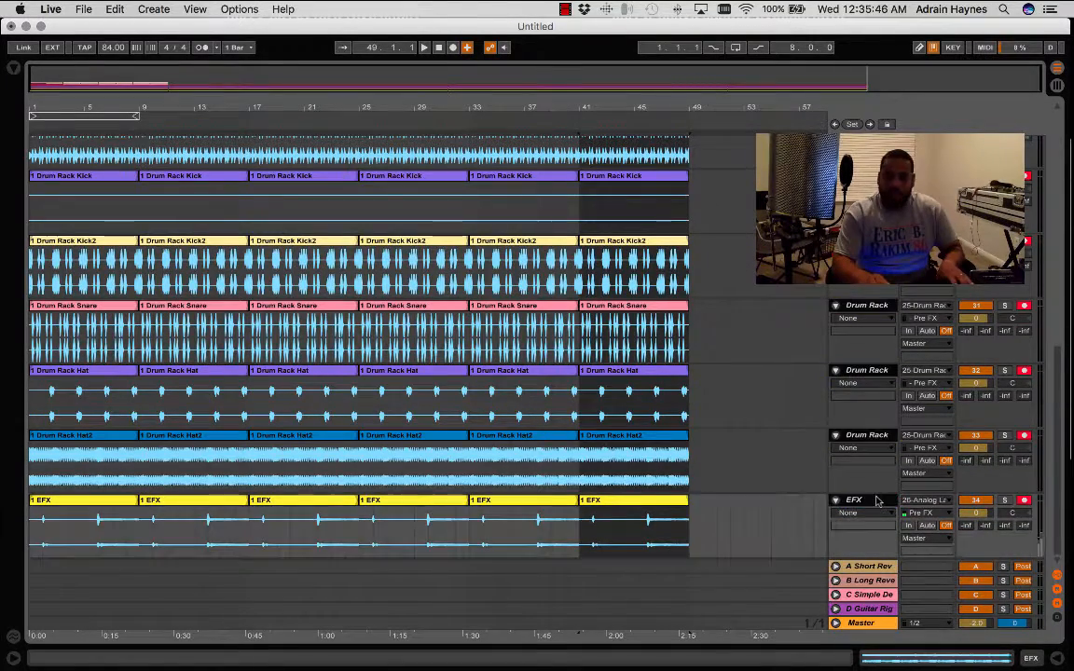
{"action": "left_click", "coordinate": [876, 502]}
{"action": "left_click", "coordinate": [945, 502]}
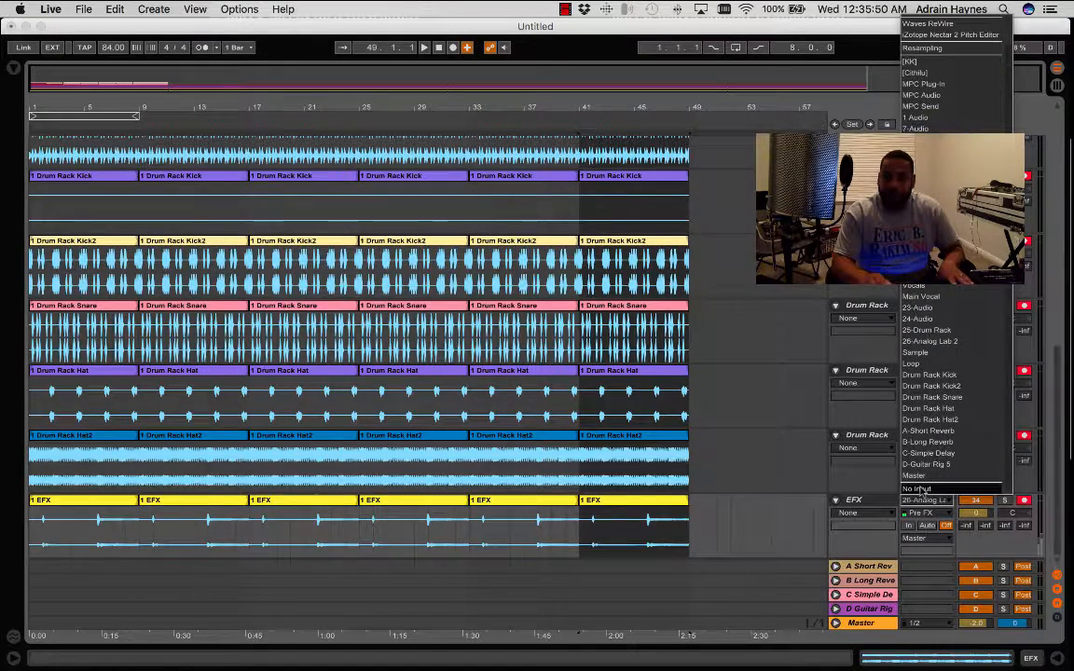
{"action": "left_click", "coordinate": [930, 464]}
{"action": "scroll", "coordinate": [892, 464], "scroll_direction": "down", "scroll_amount": 10}
{"action": "scroll", "coordinate": [893, 464], "scroll_direction": "down", "scroll_amount": 5}
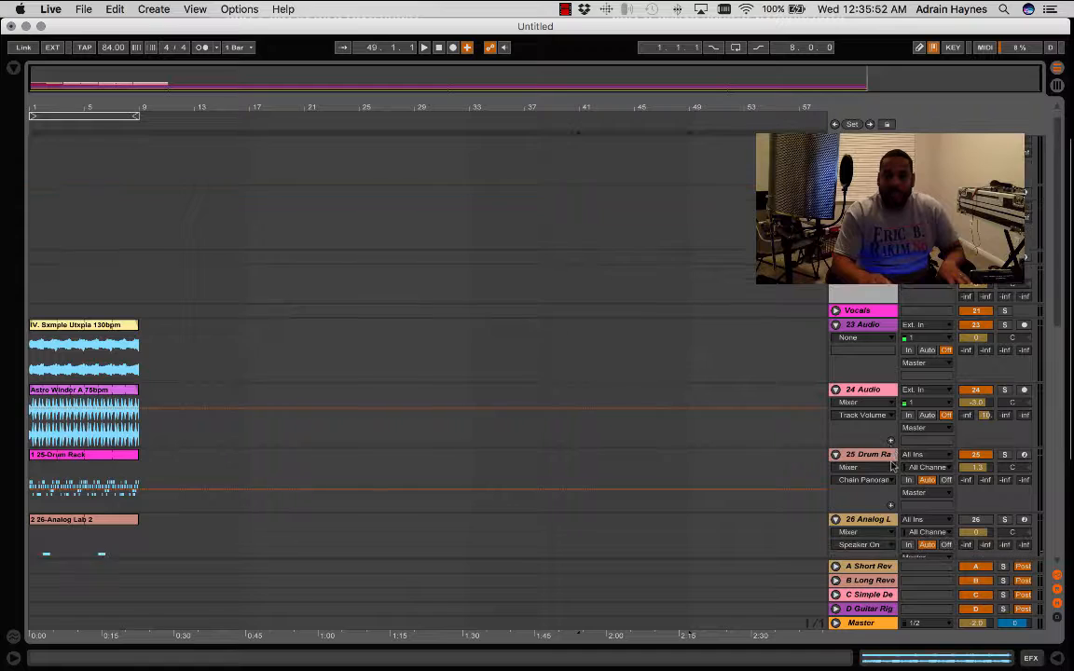
- Set the audio input of 23 Audio and 24 Audio to No Input and deactivate tracks 23 Audio through 26 Analog Lab 2
{"action": "scroll", "coordinate": [892, 464], "scroll_direction": "up", "scroll_amount": 2}
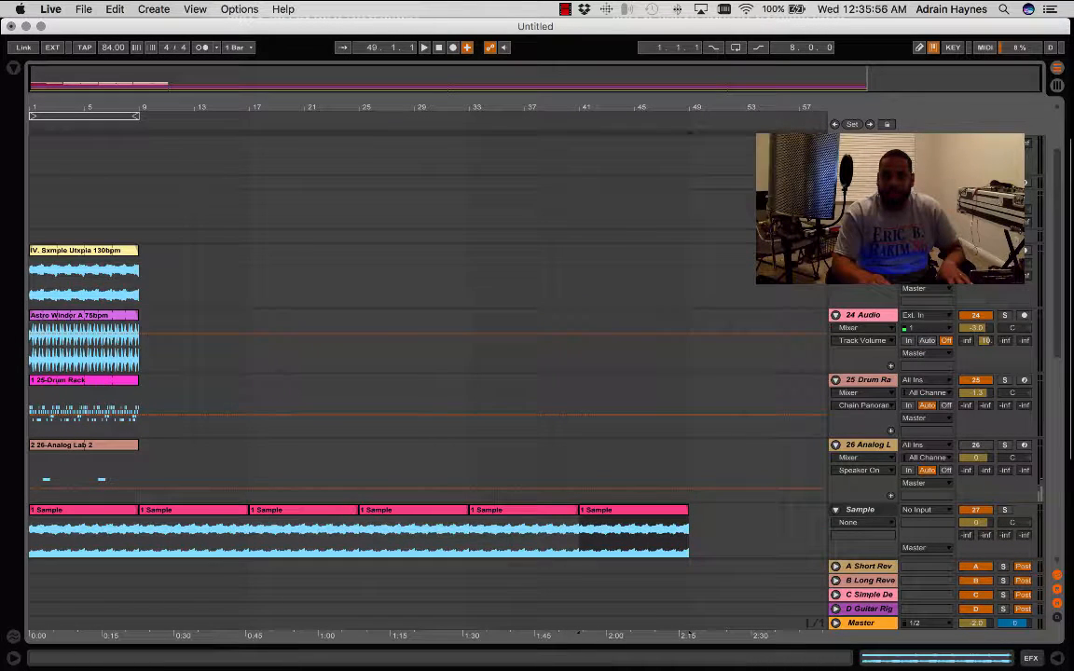
{"action": "left_click", "coordinate": [863, 251]}
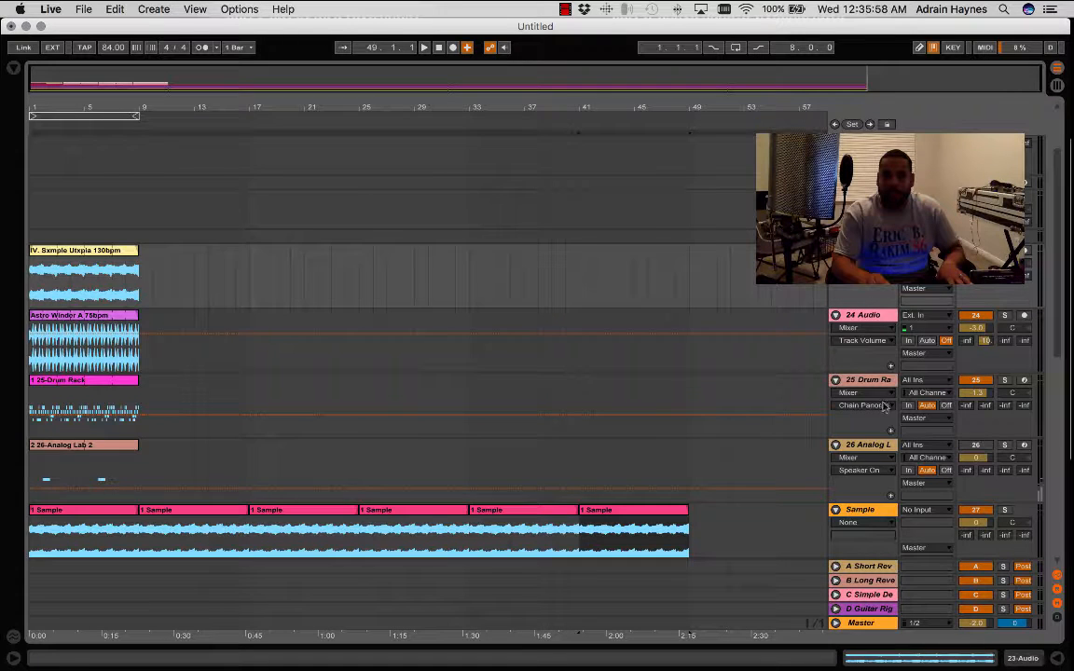
{"action": "left_click", "coordinate": [881, 449]}
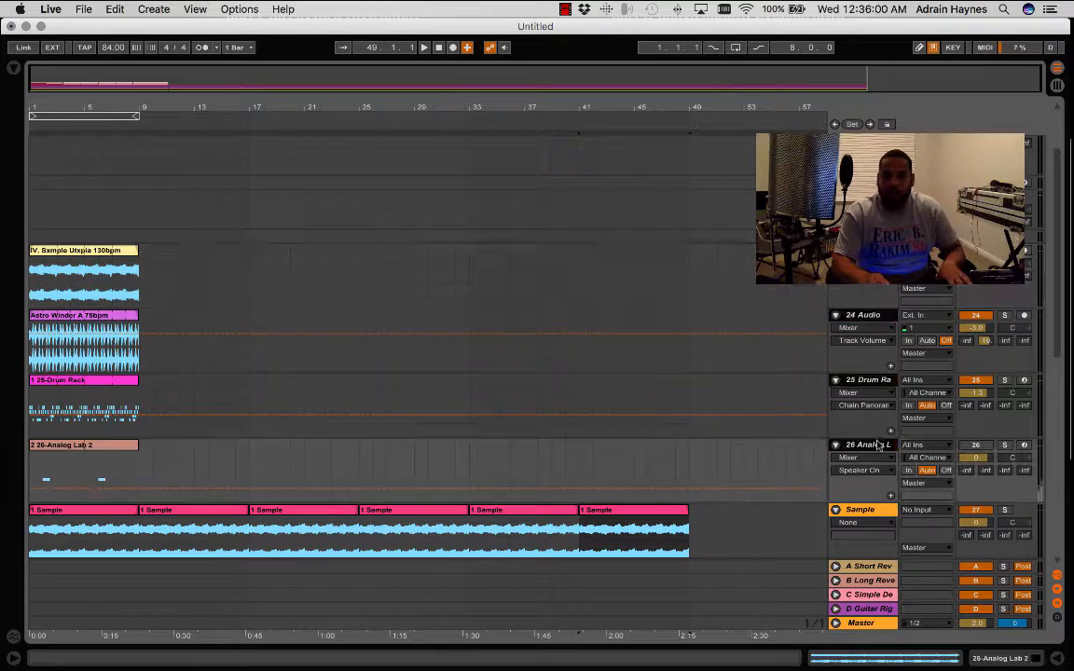
{"action": "left_click", "coordinate": [923, 509]}
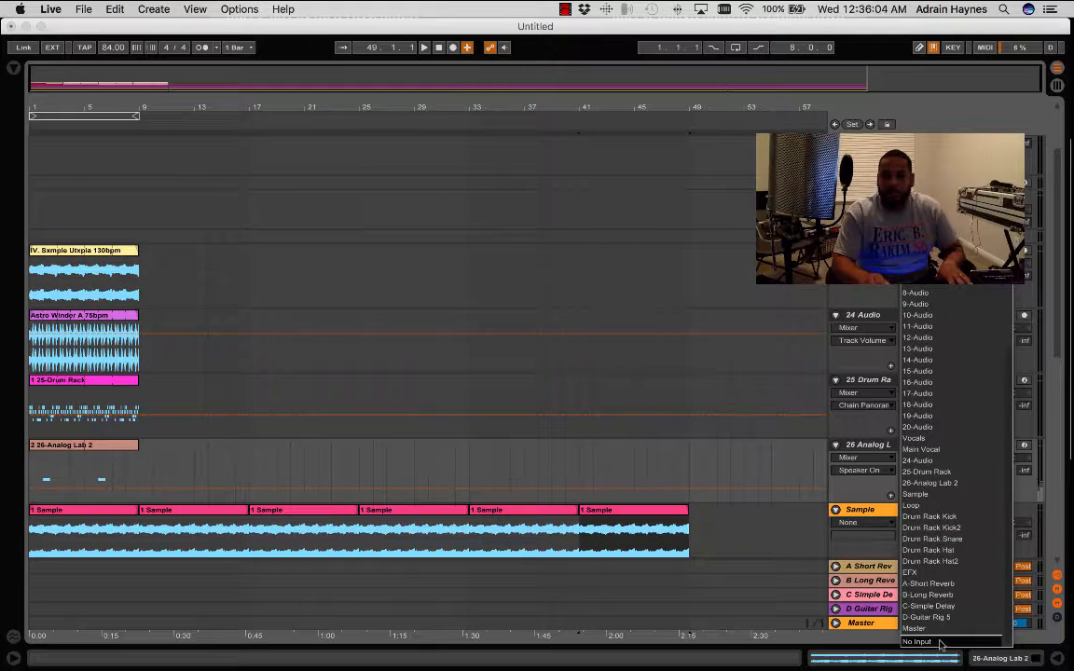
{"action": "left_click", "coordinate": [939, 642]}
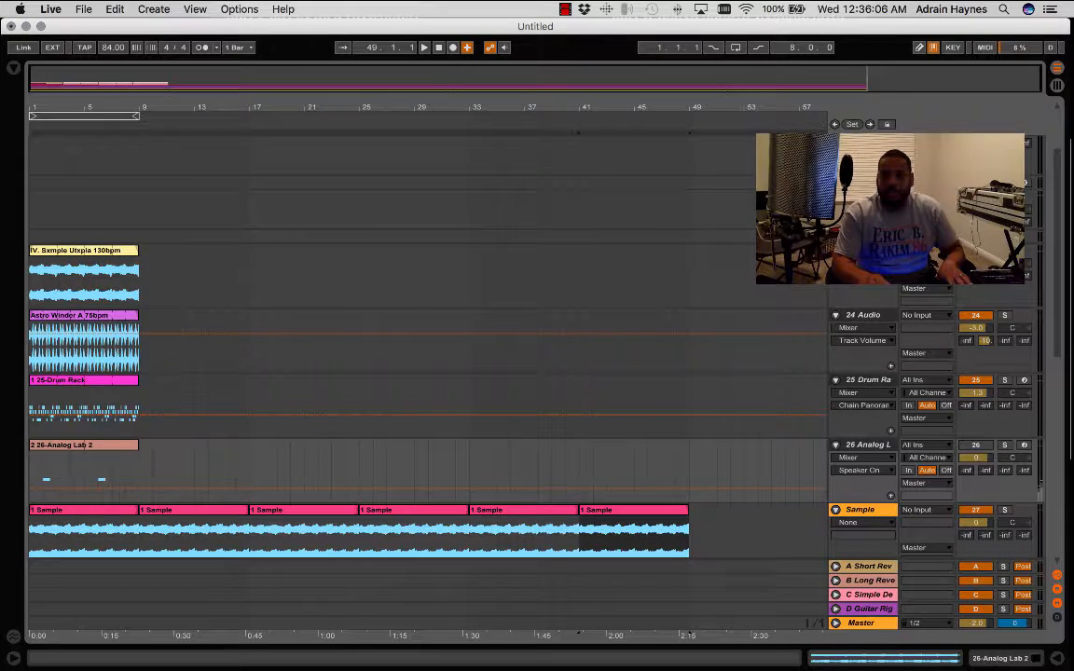
{"action": "left_click_drag", "start_coordinate": [976, 444], "coordinate": [976, 250]}
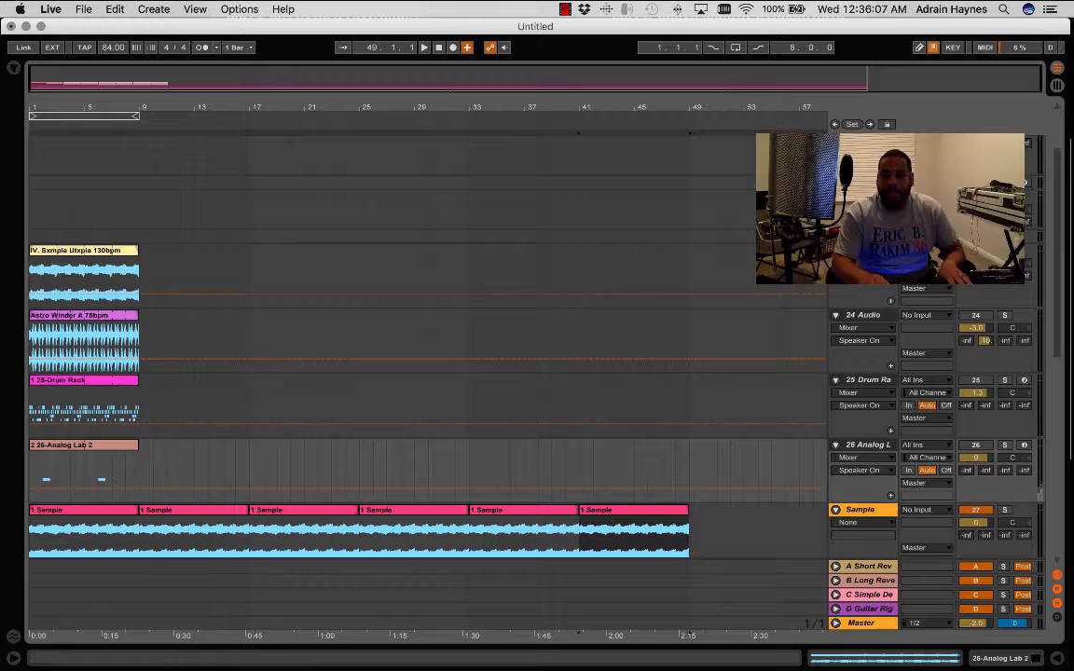
{"action": "left_click", "coordinate": [551, 313]}
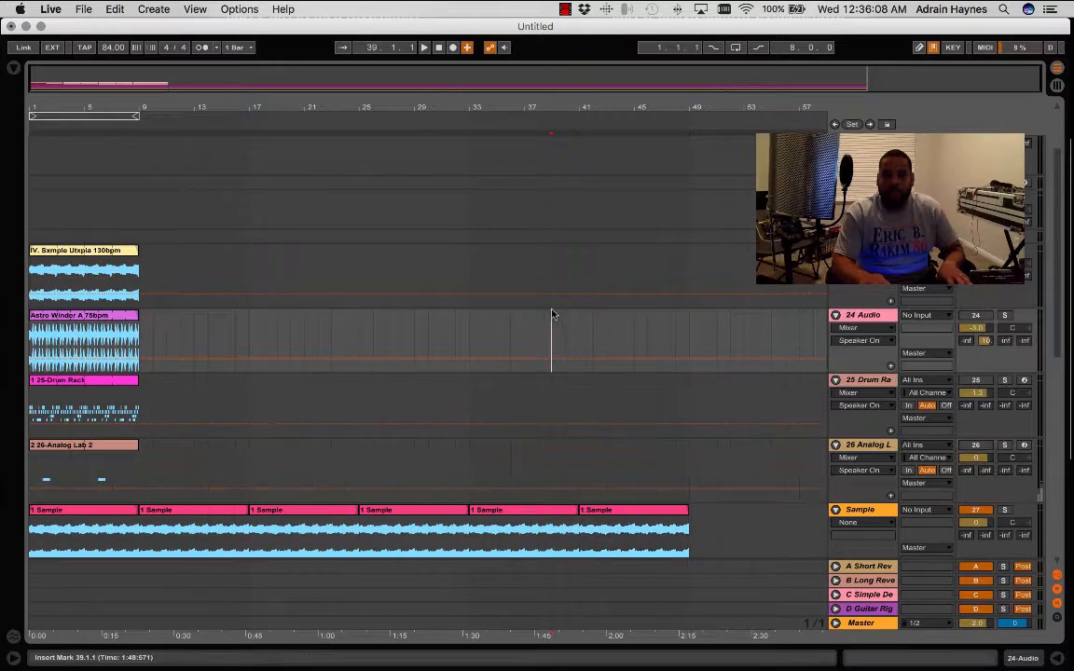
- Play the arrangement from bar 1 and lower the Drum Rack Hat2 track's volume to about -9.6 dB
{"action": "left_click", "coordinate": [440, 48]}
{"action": "scroll", "coordinate": [371, 282], "scroll_direction": "down", "scroll_amount": 1}
{"action": "scroll", "coordinate": [369, 281], "scroll_direction": "down", "scroll_amount": 8}
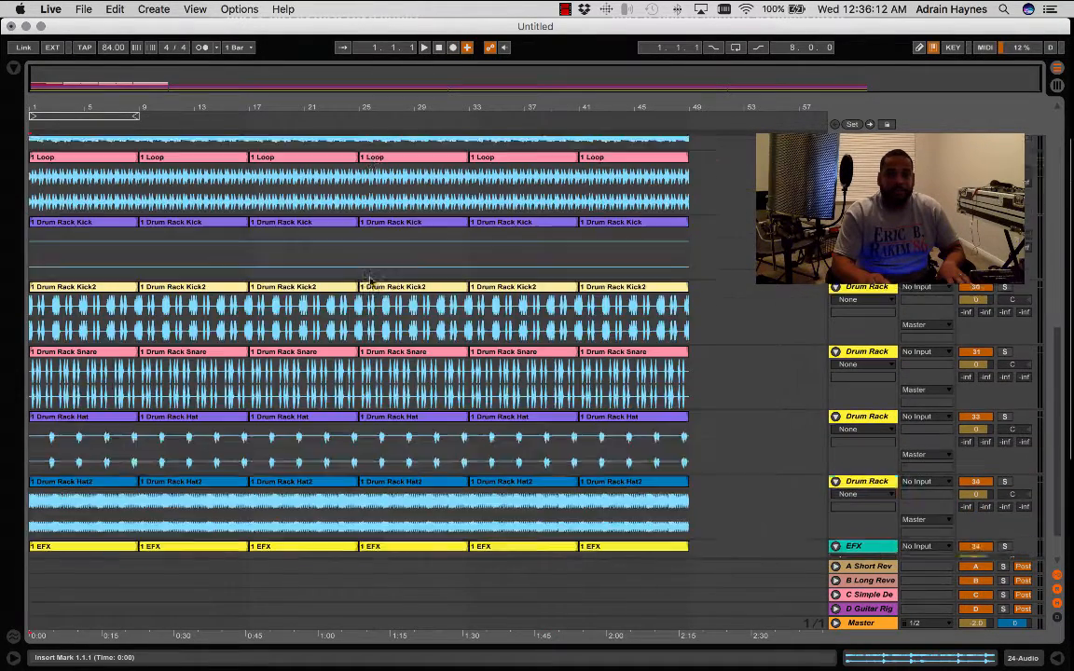
{"action": "key", "text": "space"}
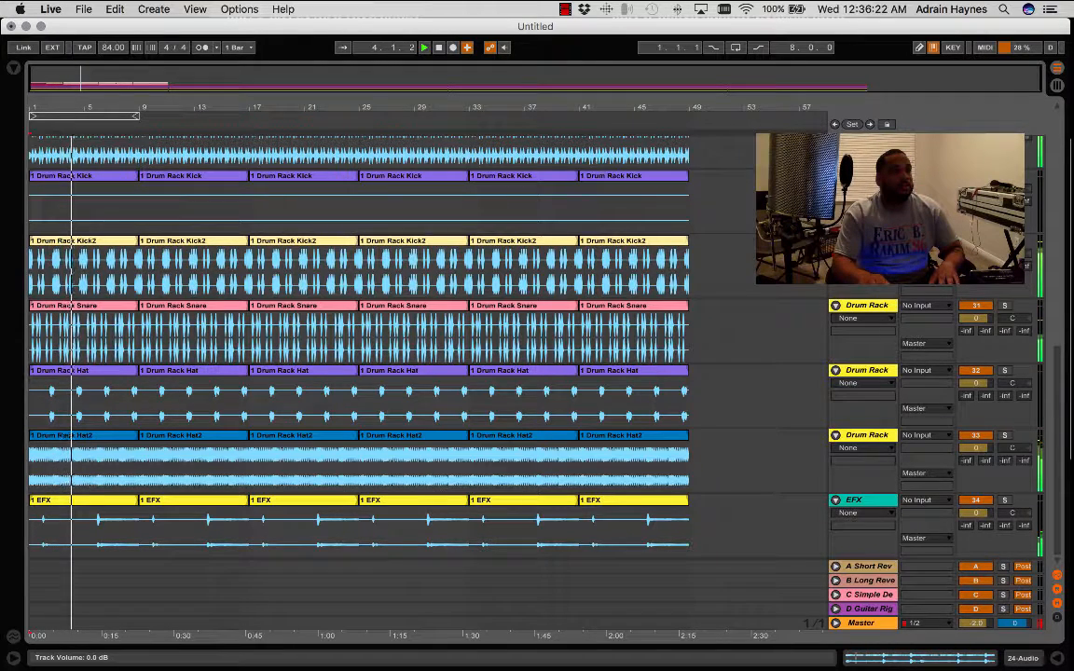
{"action": "mouse_move", "coordinate": [975, 448]}
{"action": "left_mouse_down"}
{"action": "mouse_move", "coordinate": [975, 478]}
{"action": "mouse_move", "coordinate": [975, 464]}
{"action": "left_mouse_up"}
- During playback from the start, adjust the Drum Rack Snare track's volume and pan it to 14R
{"action": "key", "text": "space"}
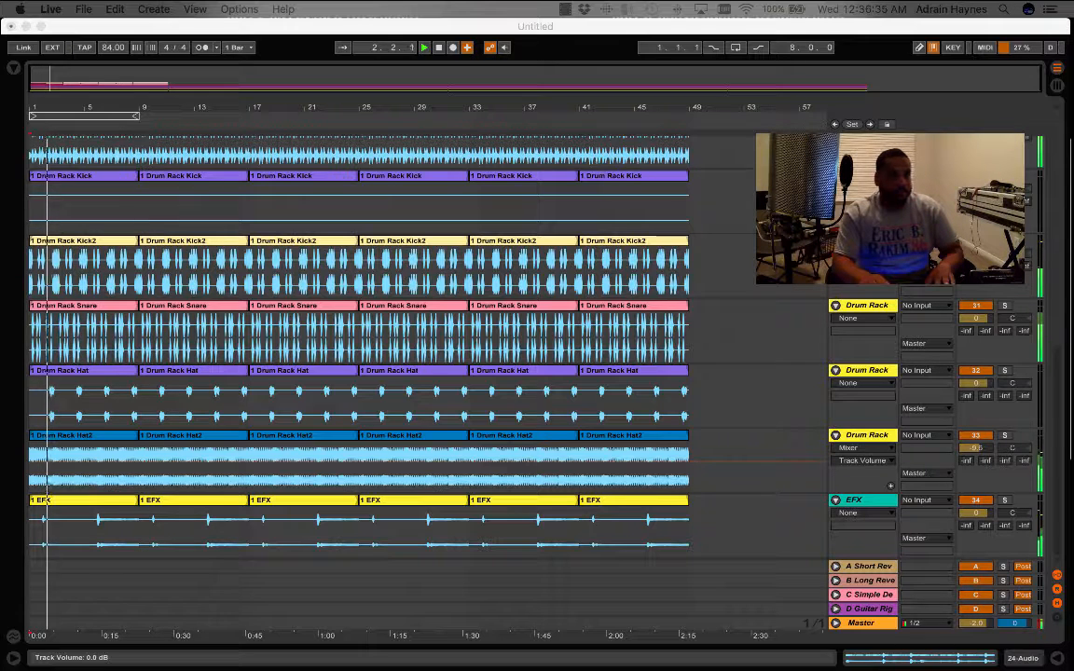
{"action": "left_click_drag", "start_coordinate": [976, 319], "coordinate": [1011, 308]}
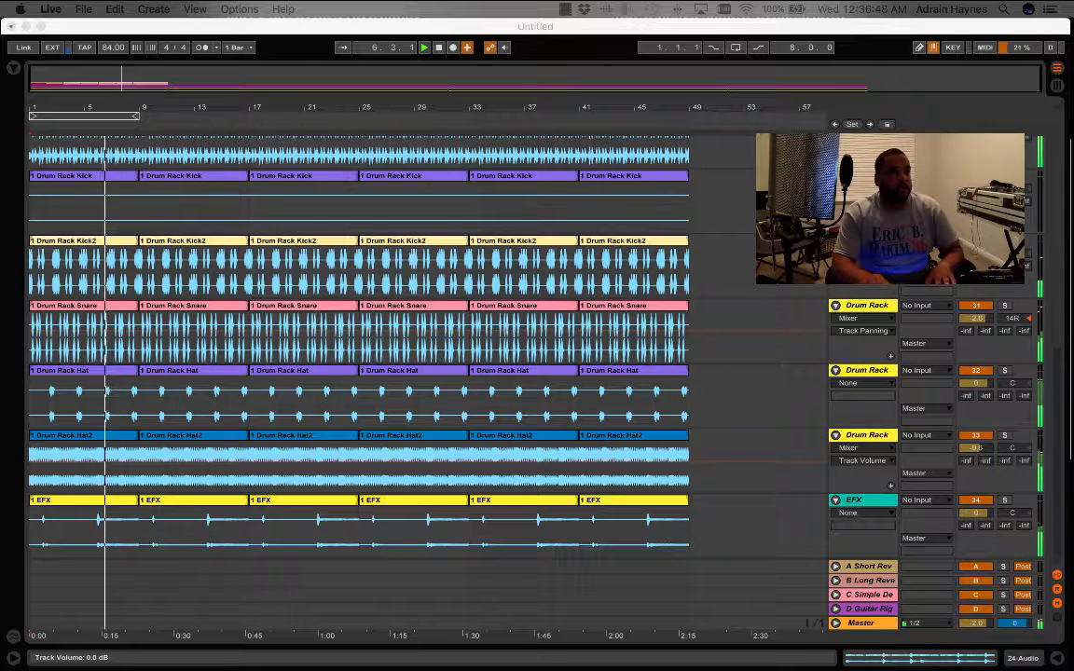
{"action": "key", "text": "space"}
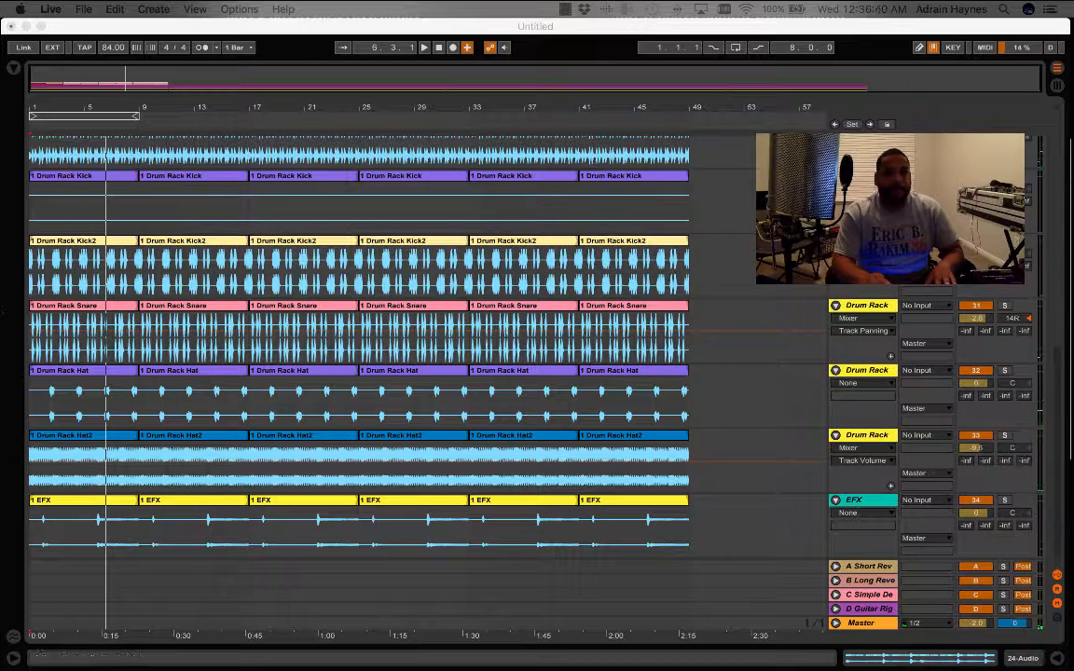
- Open the first EFX clip, shorten its loop to four bars, turn looping on, and play the arrangement from the start
{"action": "left_click", "coordinate": [100, 512]}
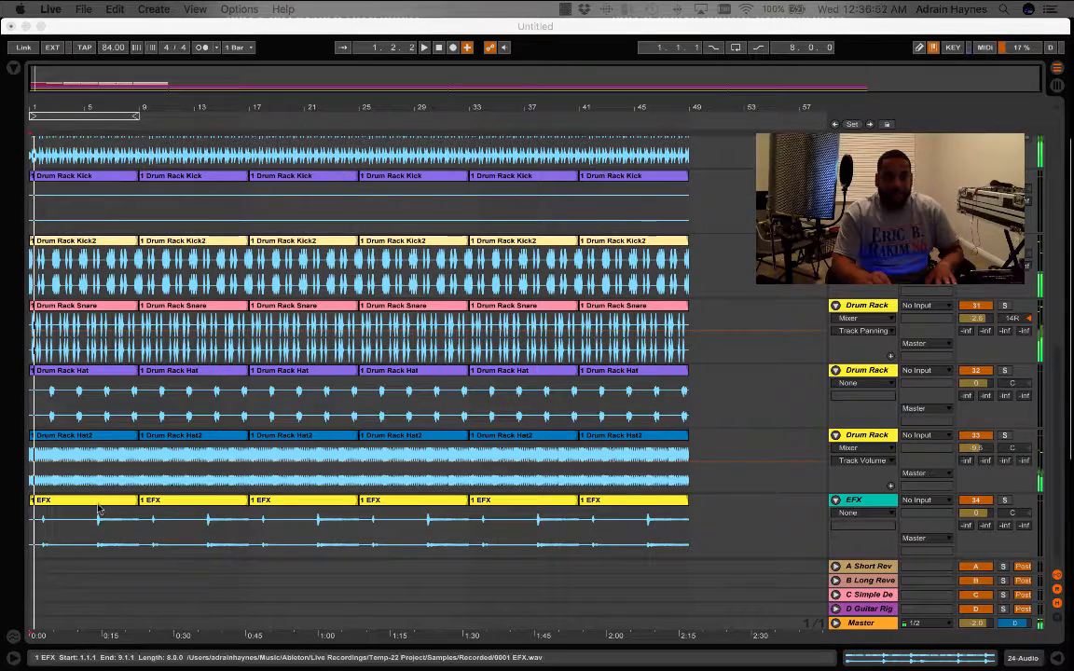
{"action": "left_click", "coordinate": [961, 662]}
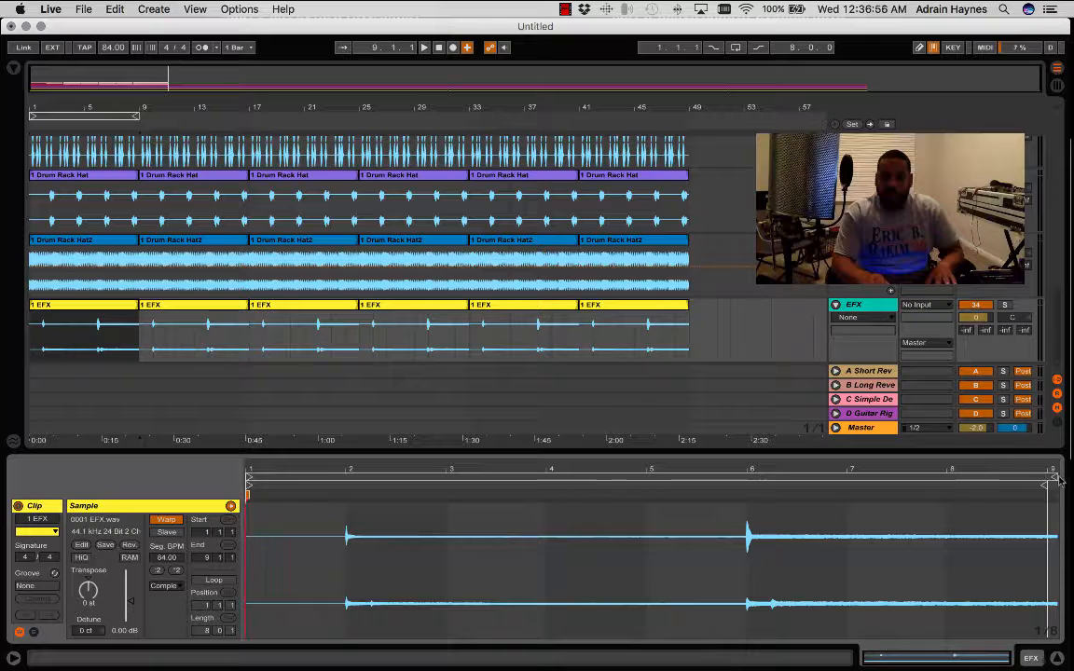
{"action": "left_click_drag", "start_coordinate": [1053, 475], "coordinate": [732, 482]}
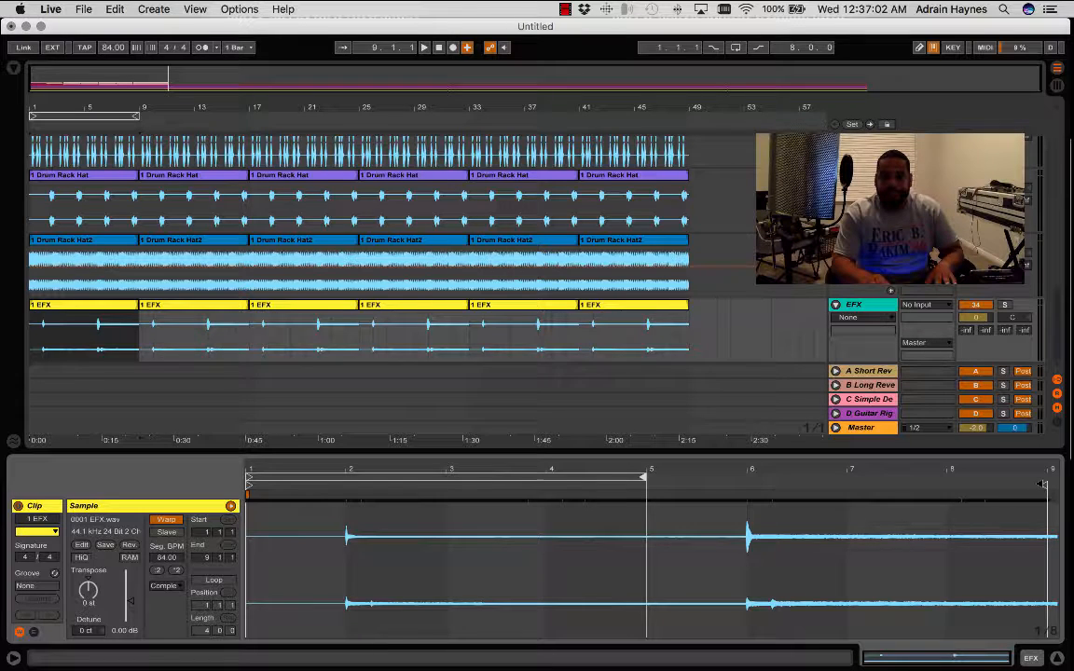
{"action": "left_click", "coordinate": [213, 580]}
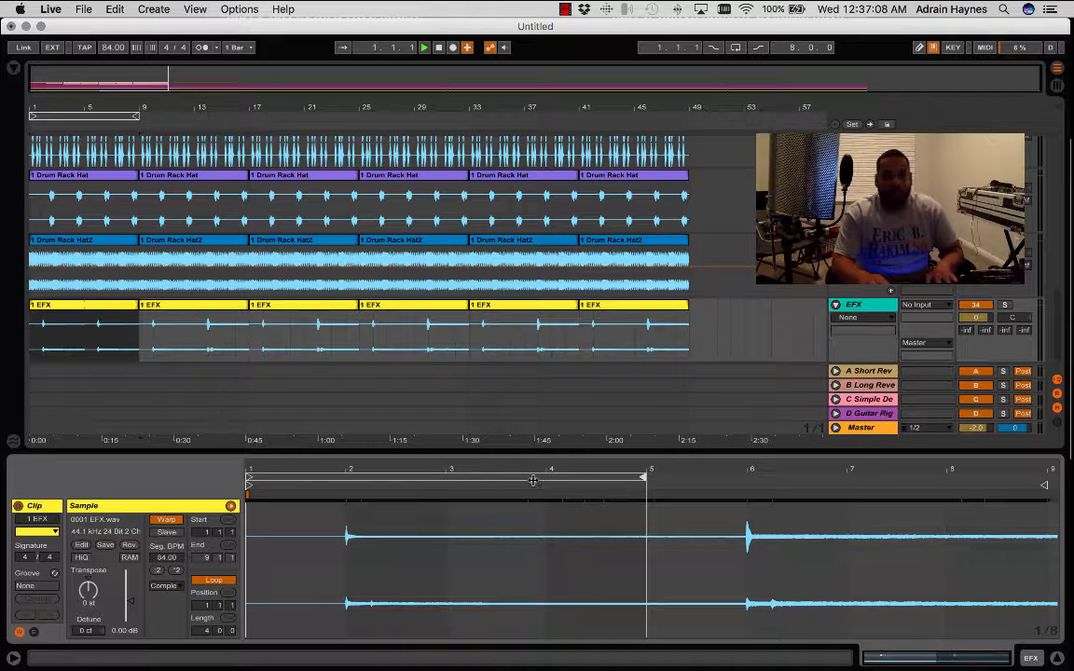
{"action": "key", "text": "space"}
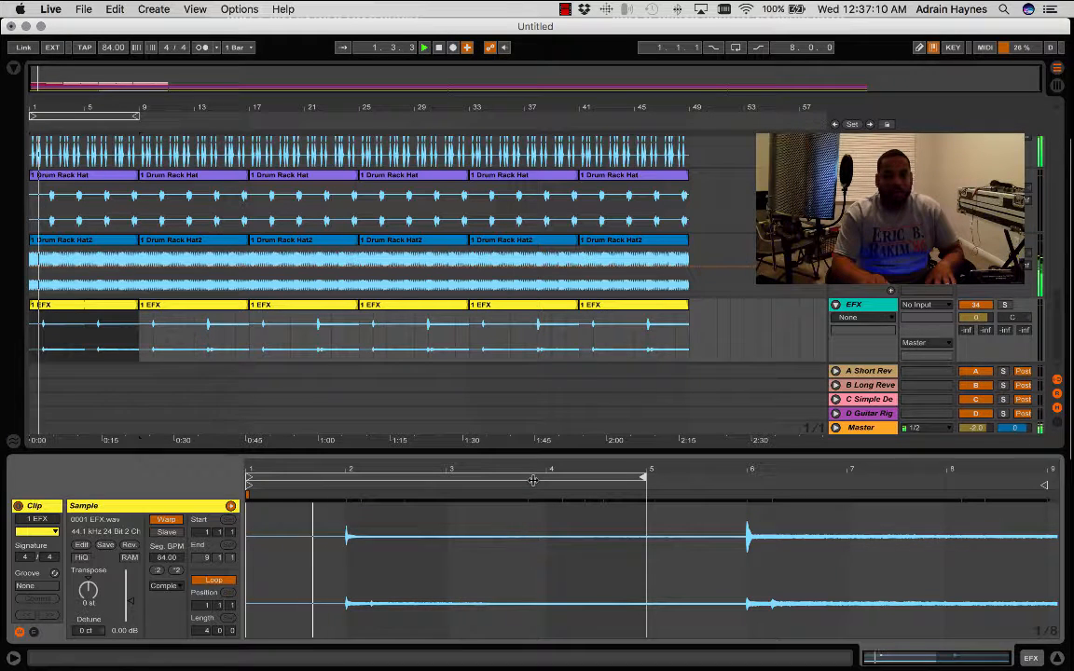
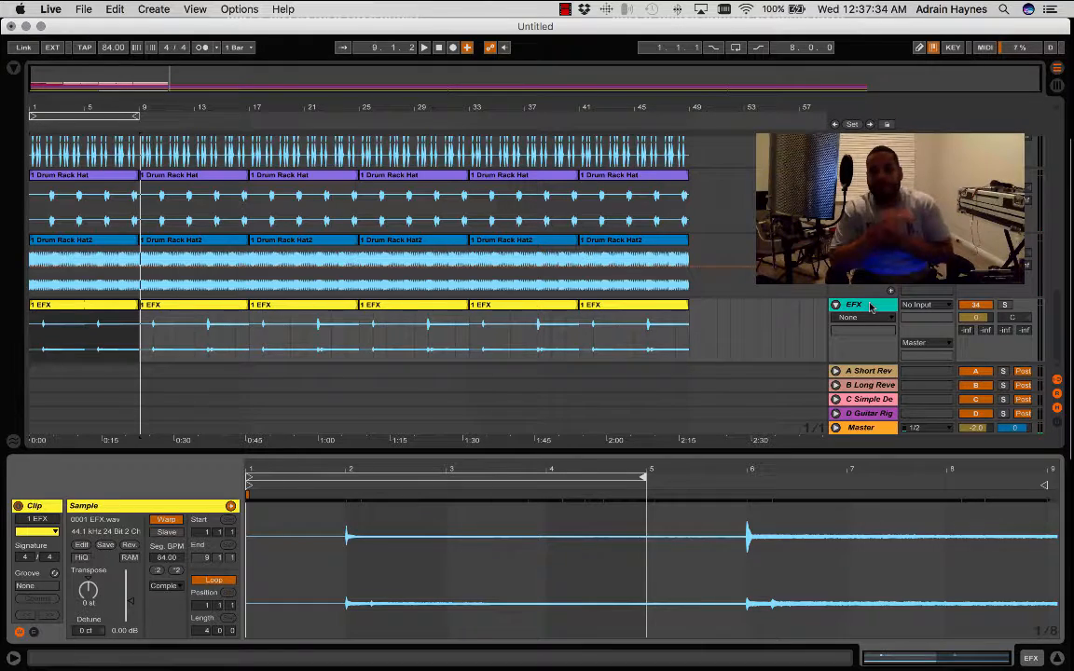
- Switch to the Session View and turn off the Drum Rack device on track 25 and the Analog Lab 2 device on track 26
{"action": "scroll", "coordinate": [578, 256], "scroll_direction": "down", "scroll_amount": 5}
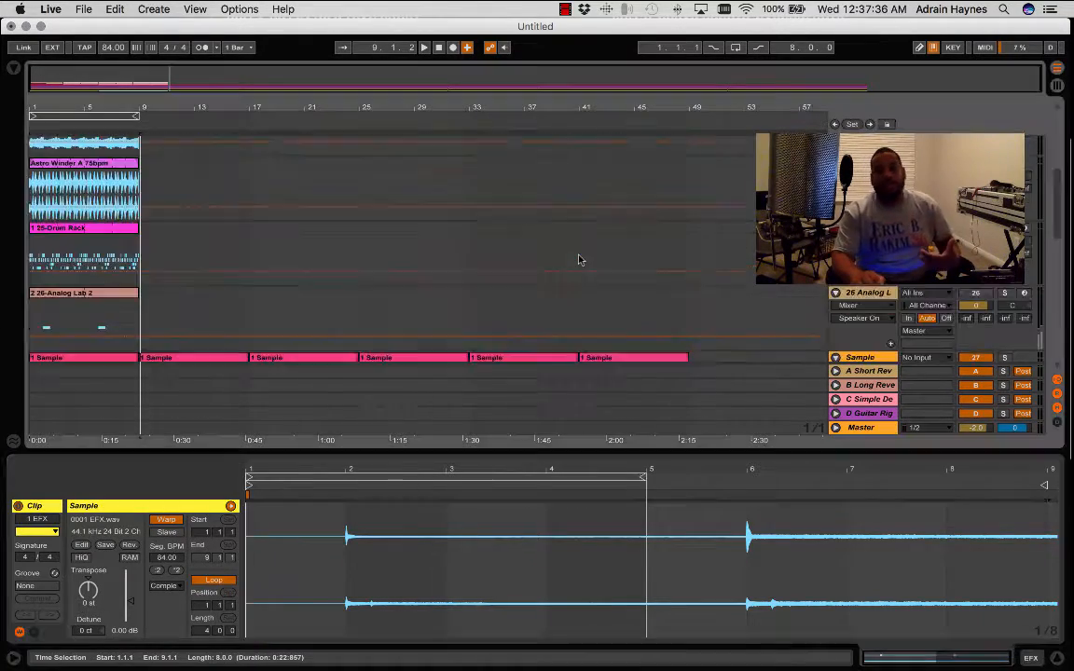
{"action": "scroll", "coordinate": [578, 259], "scroll_direction": "up", "scroll_amount": 4}
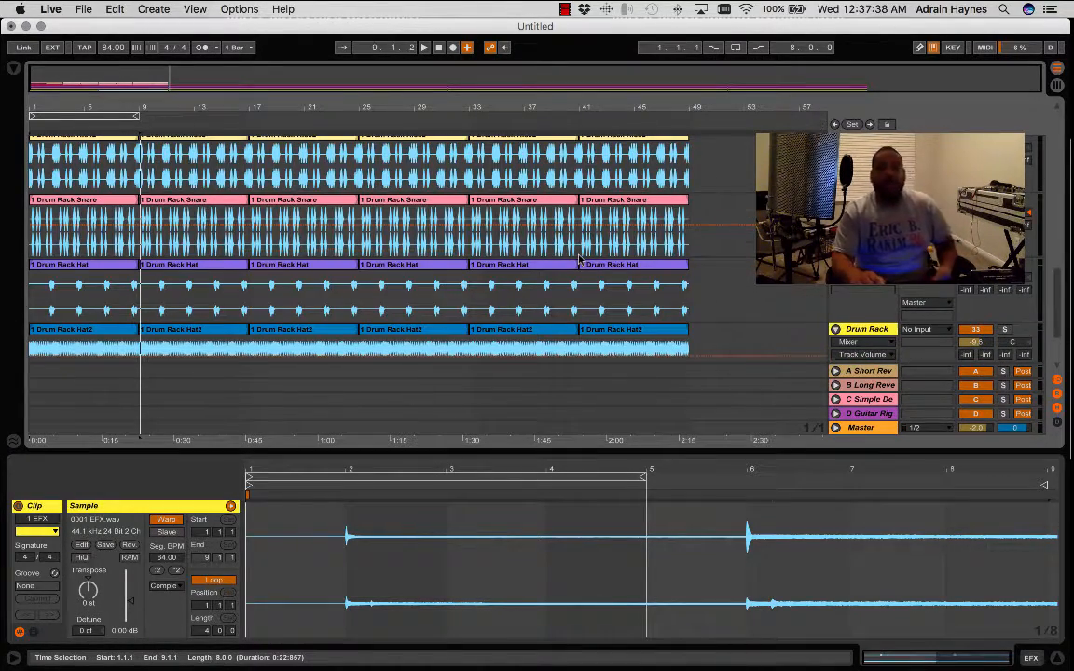
{"action": "scroll", "coordinate": [578, 259], "scroll_direction": "down", "scroll_amount": 3}
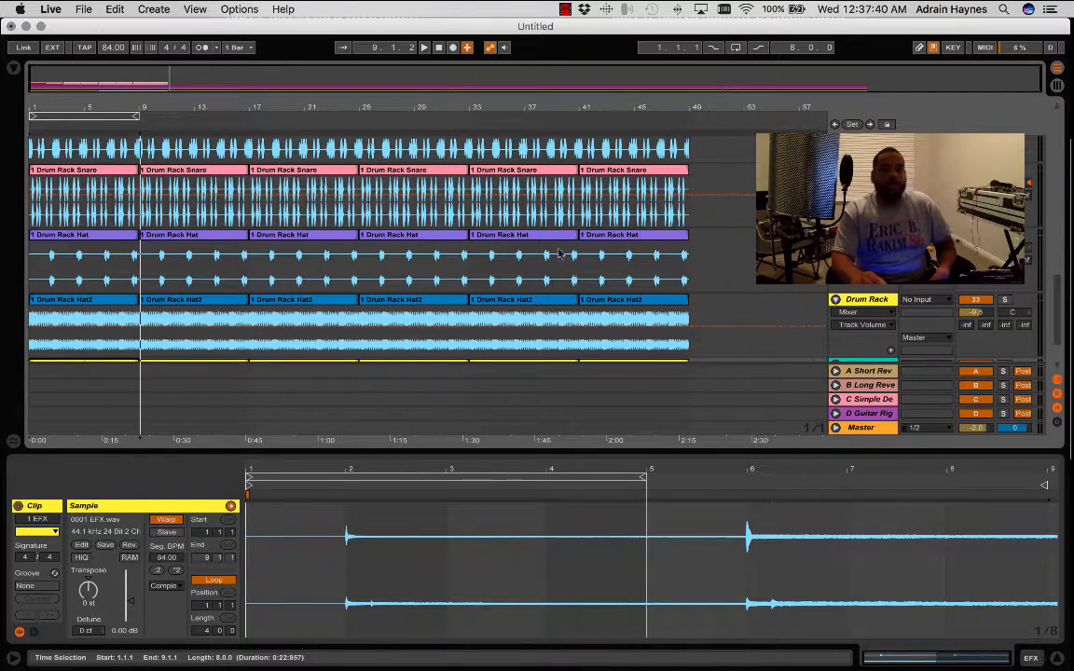
{"action": "left_click", "coordinate": [1057, 86]}
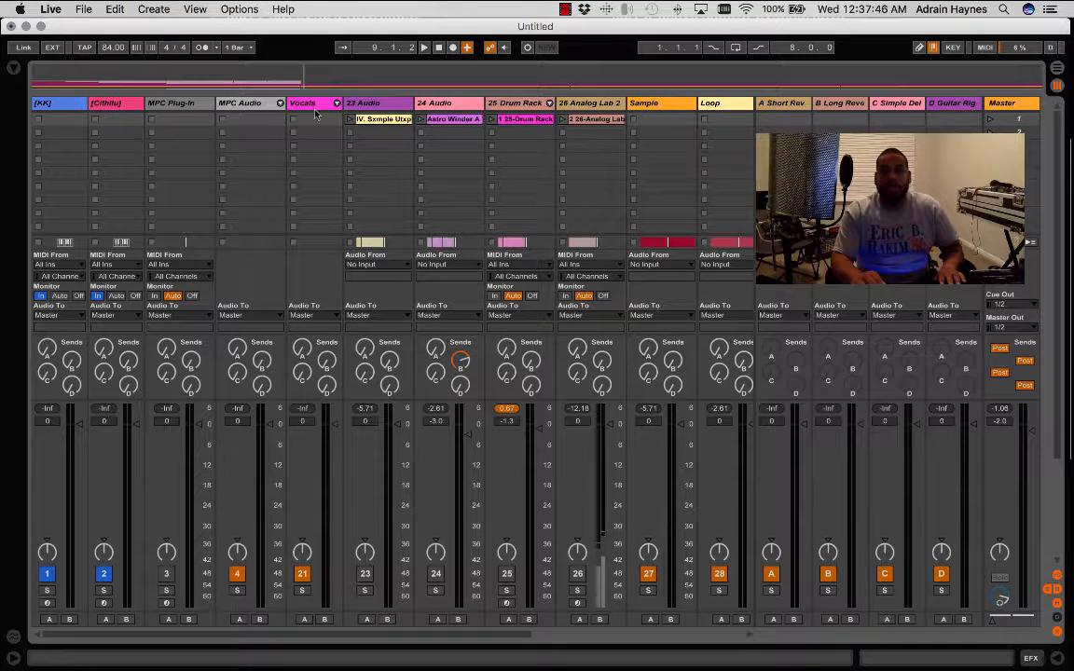
{"action": "left_click", "coordinate": [359, 104]}
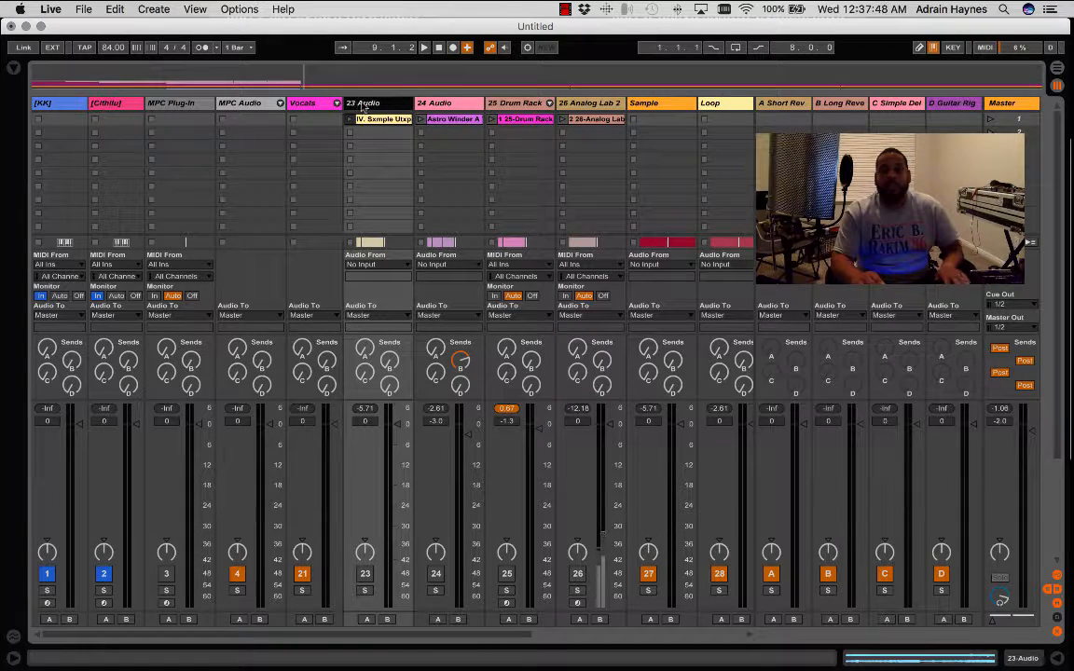
{"action": "left_click", "coordinate": [536, 103]}
{"action": "left_click", "coordinate": [1001, 659]}
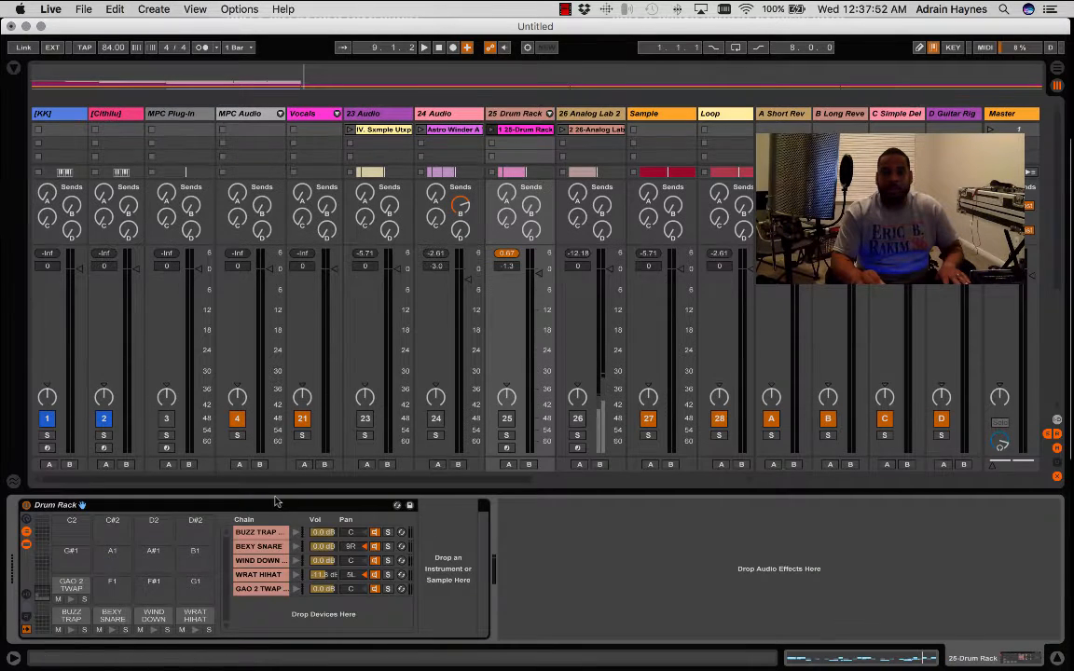
{"action": "left_click", "coordinate": [26, 505]}
{"action": "left_click", "coordinate": [578, 114]}
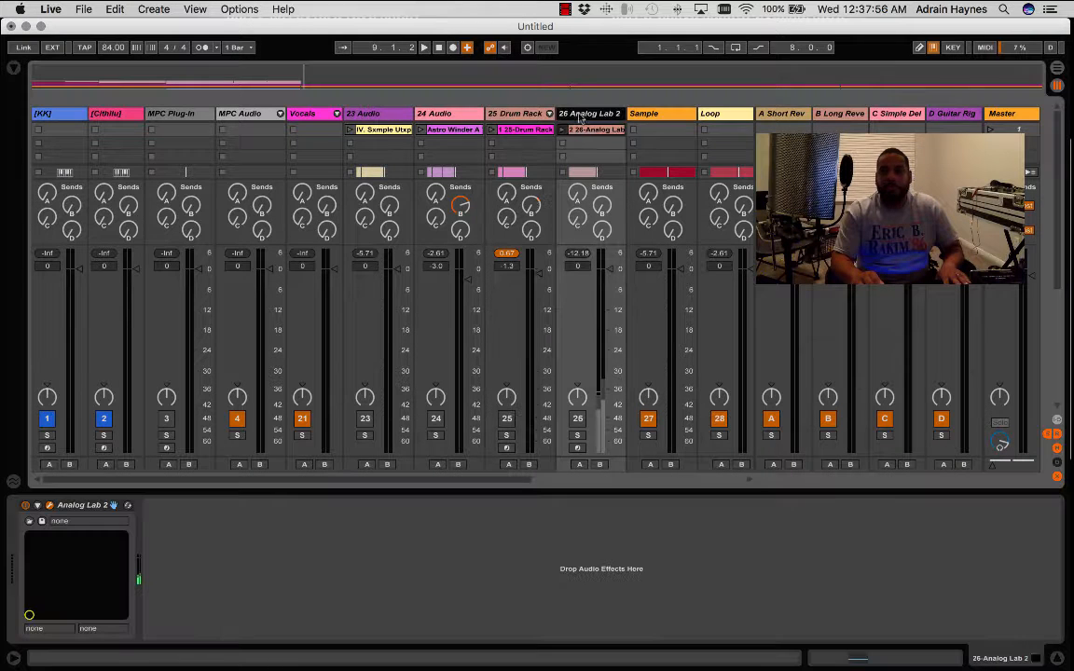
{"action": "left_click", "coordinate": [25, 506]}
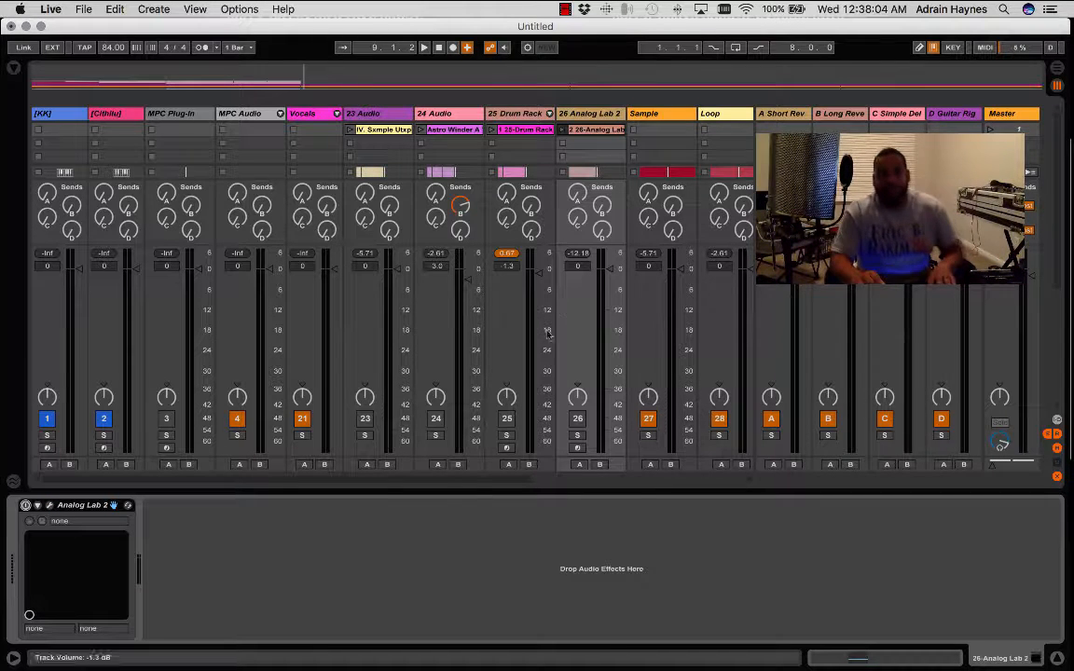
{"action": "left_click", "coordinate": [1058, 659]}
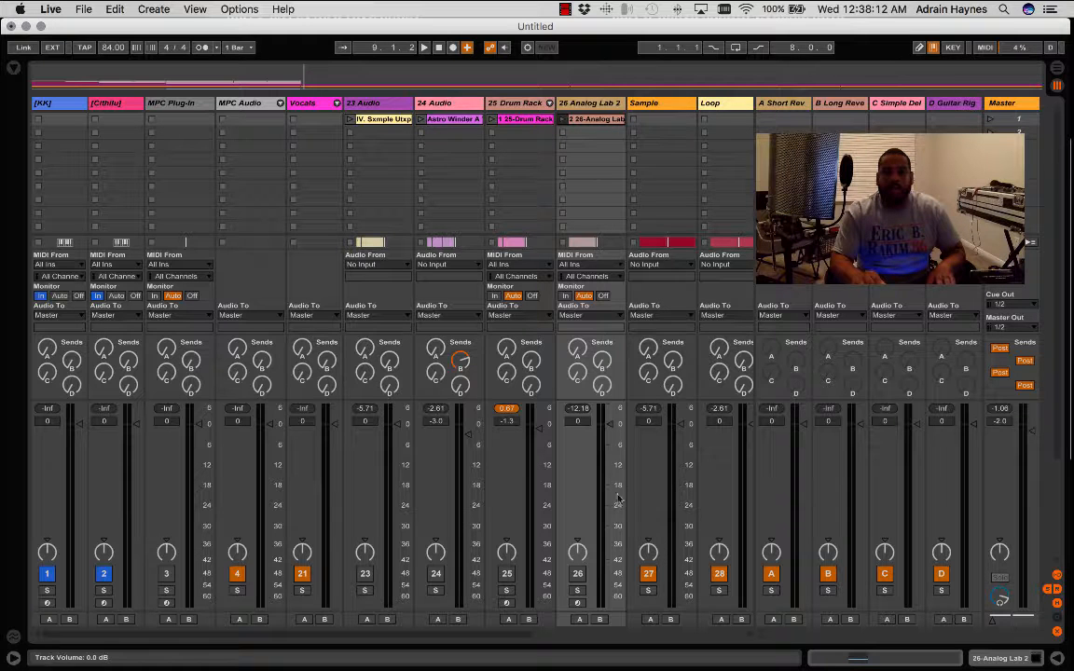
- Group the five Drum Rack audio tracks from Kick to Hat2, rename the group Drums, and fold it
{"action": "key", "text": "space"}
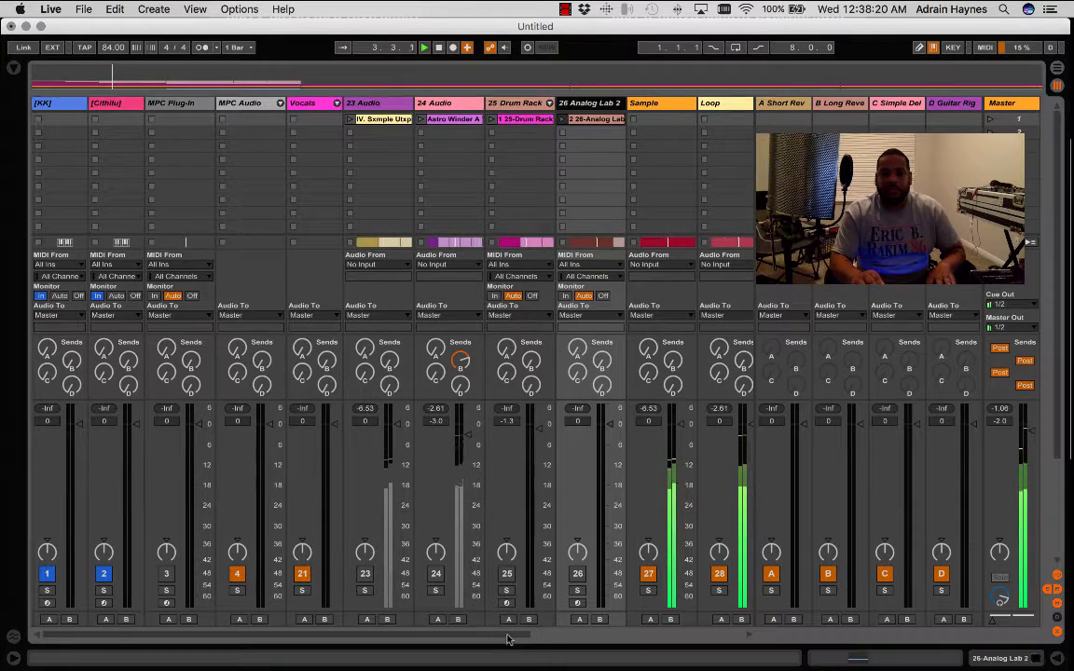
{"action": "left_click_drag", "start_coordinate": [508, 634], "coordinate": [669, 645]}
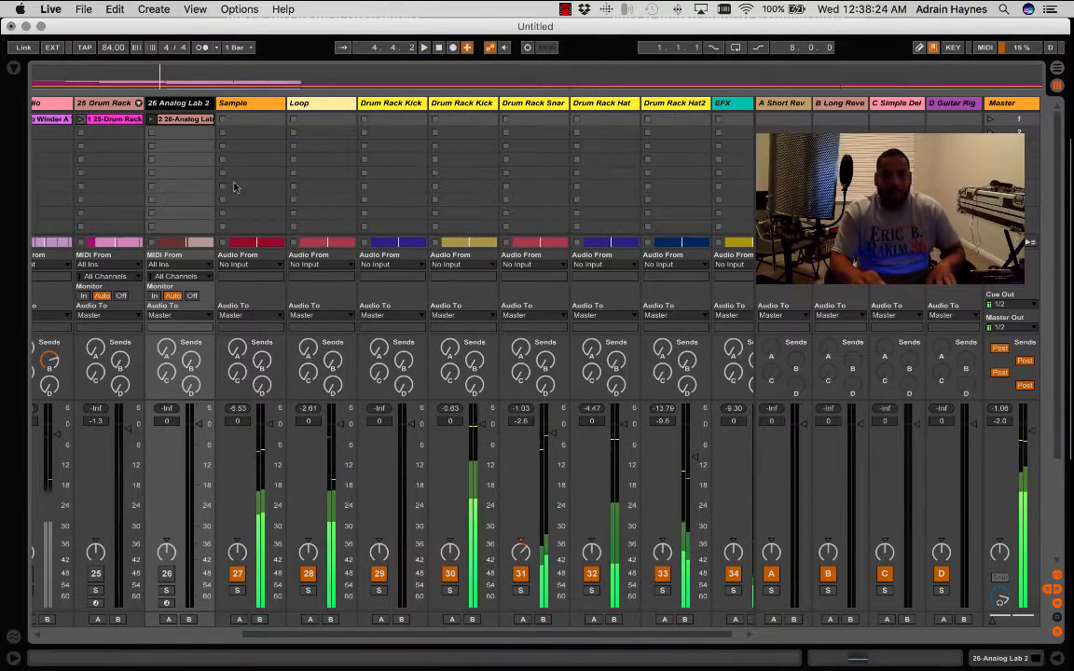
{"action": "left_click", "coordinate": [403, 118]}
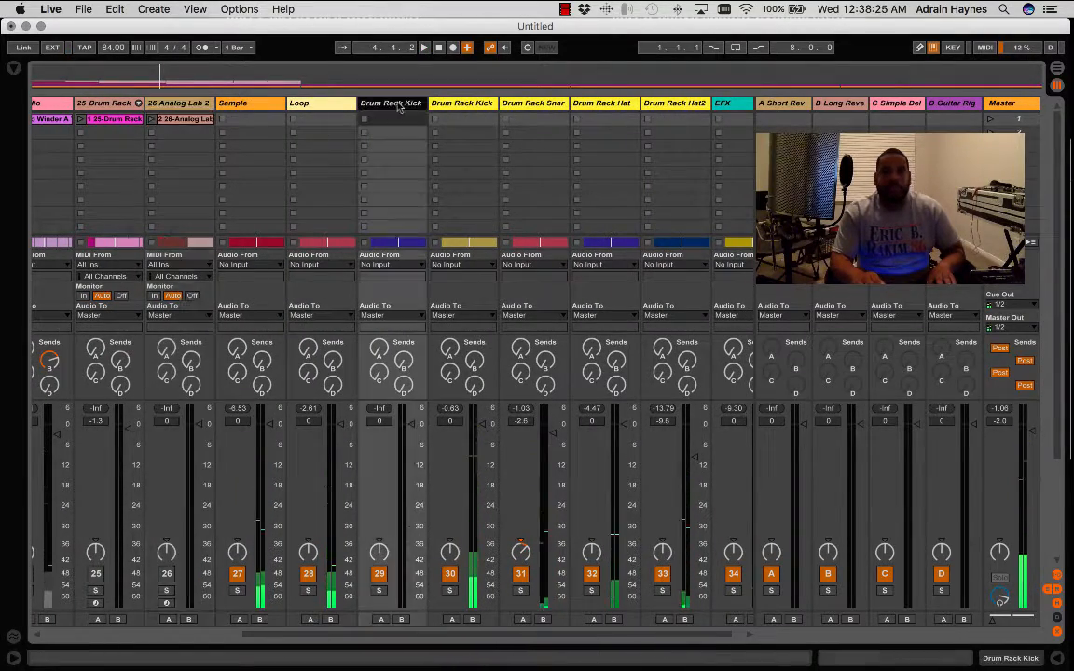
{"action": "left_click", "coordinate": [681, 107]}
{"action": "left_click", "coordinate": [390, 105]}
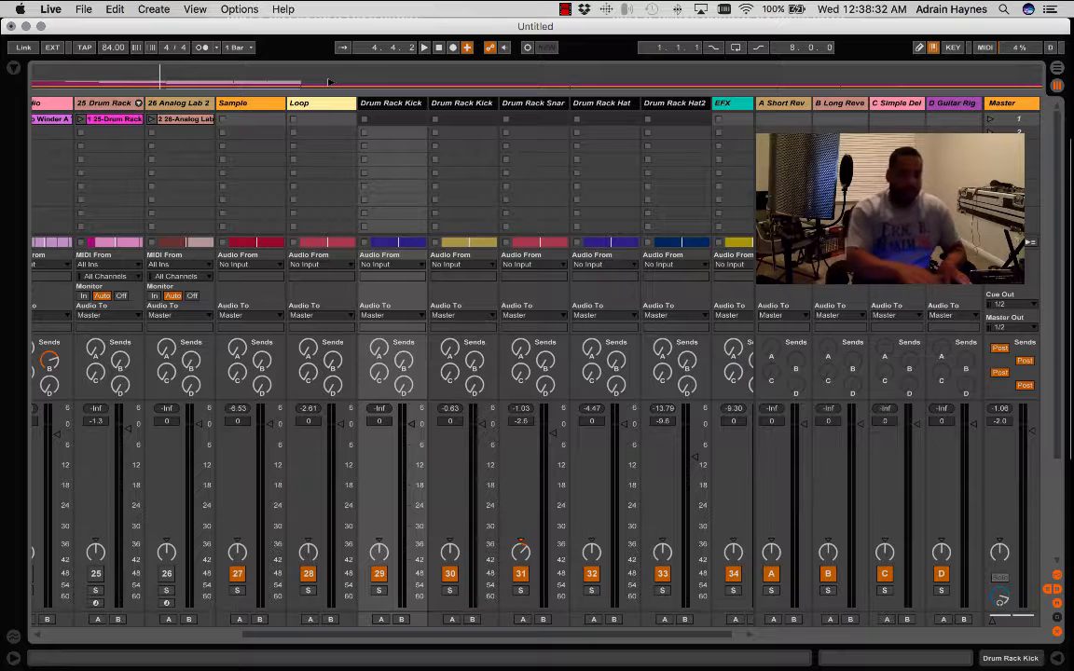
{"action": "key", "text": "super+g"}
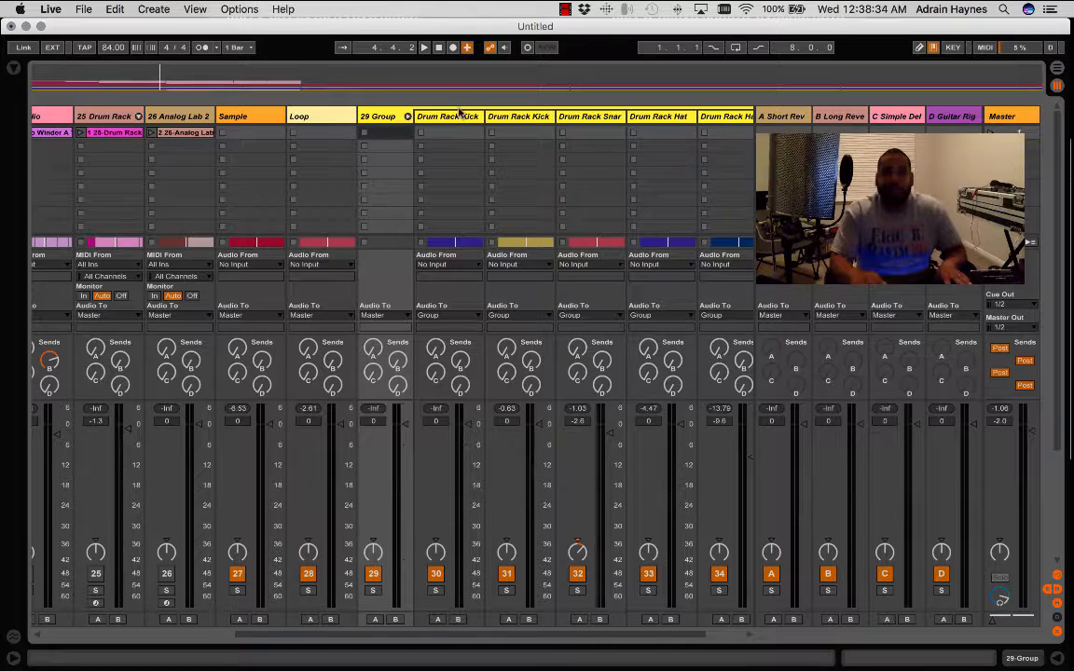
{"action": "left_click", "coordinate": [408, 117]}
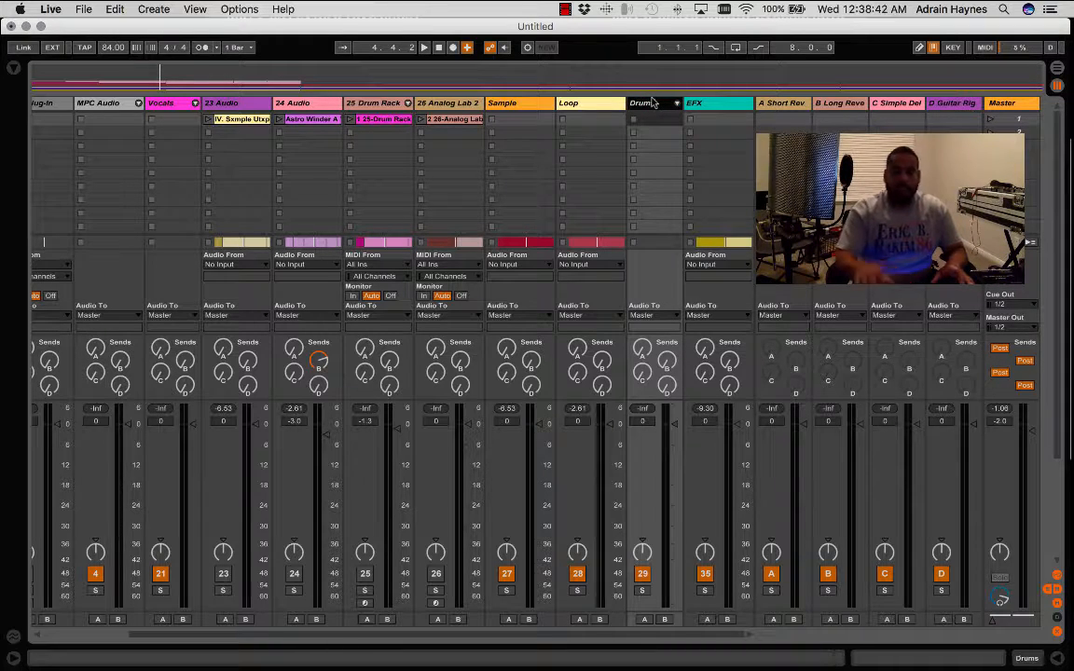
- Solo the Drums group, unfold it, and pan the Drum Rack Hat2 track to about 9L during playback
{"action": "left_click", "coordinate": [642, 591]}
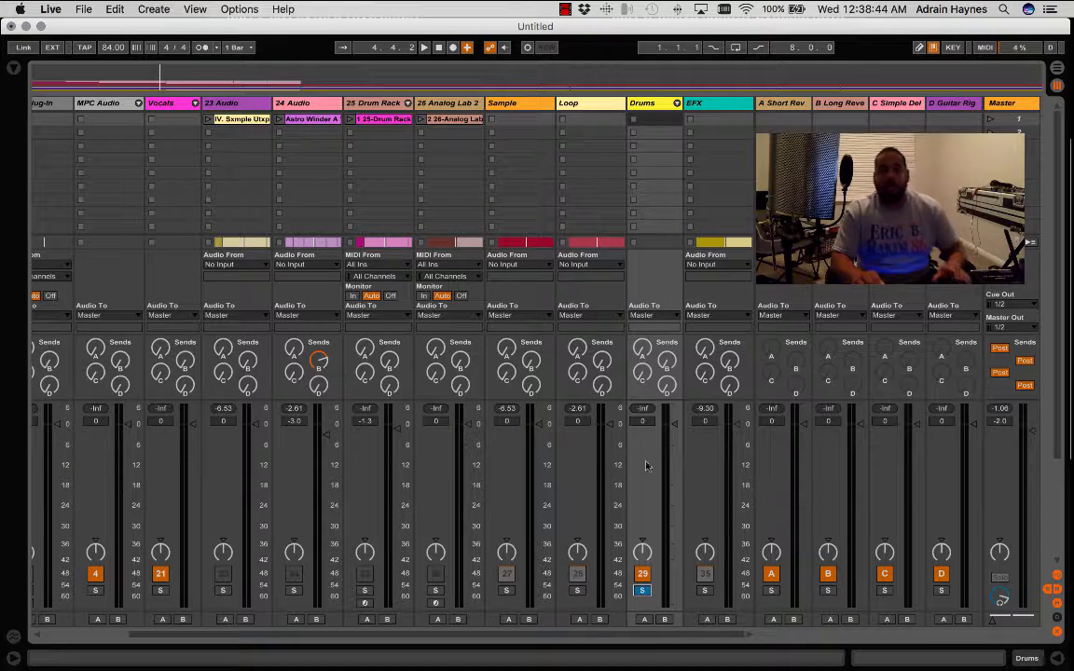
{"action": "left_click", "coordinate": [676, 103]}
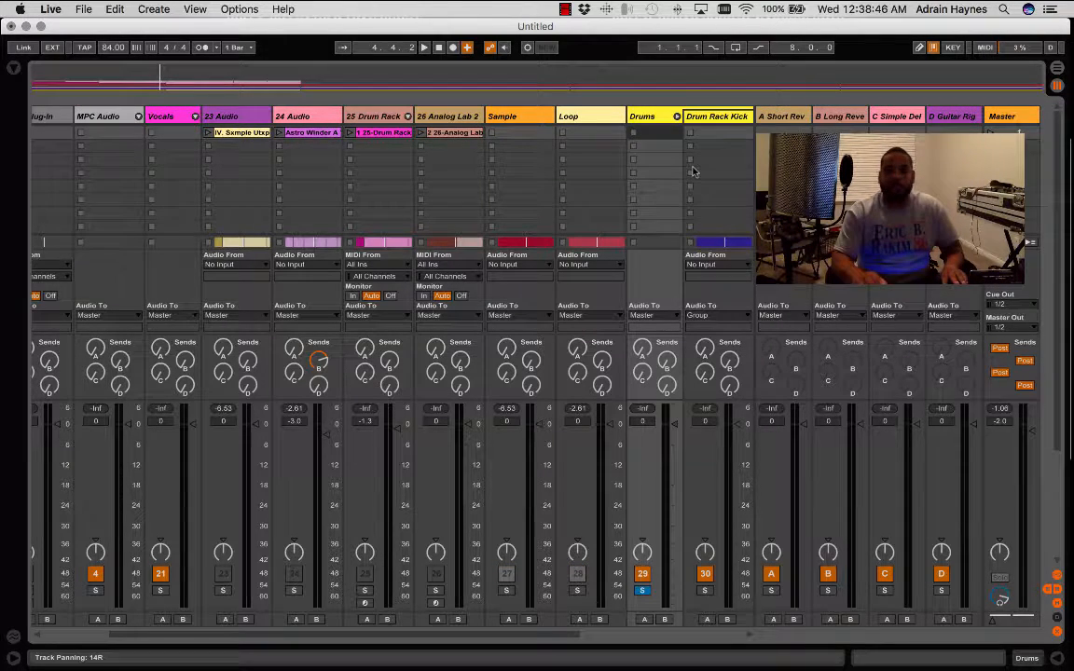
{"action": "left_click_drag", "start_coordinate": [564, 638], "coordinate": [795, 634]}
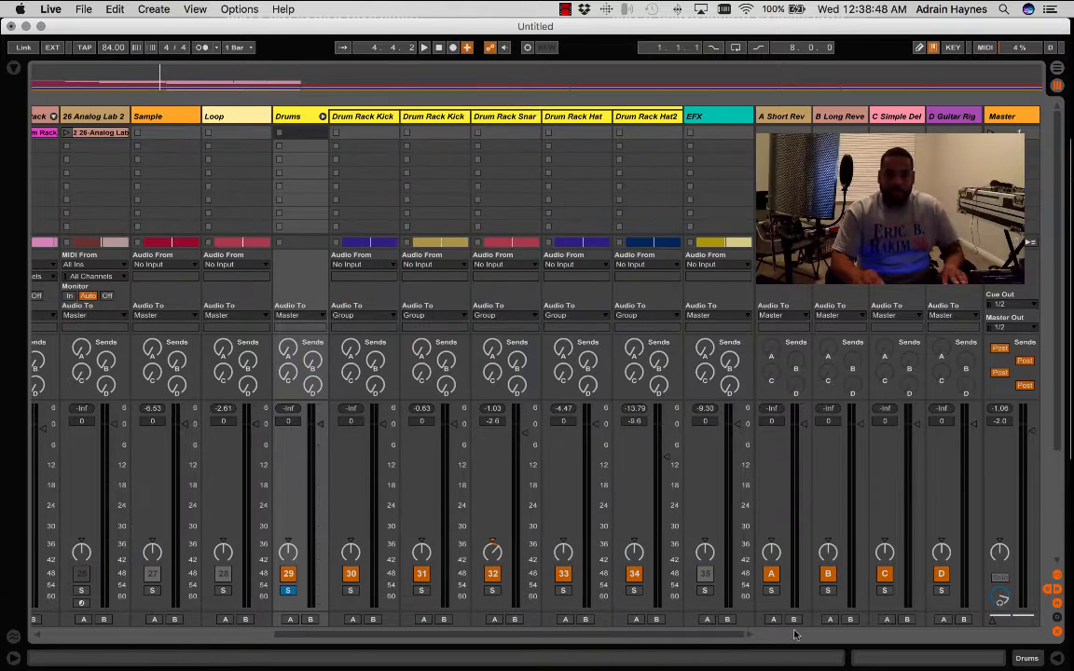
{"action": "key", "text": "space"}
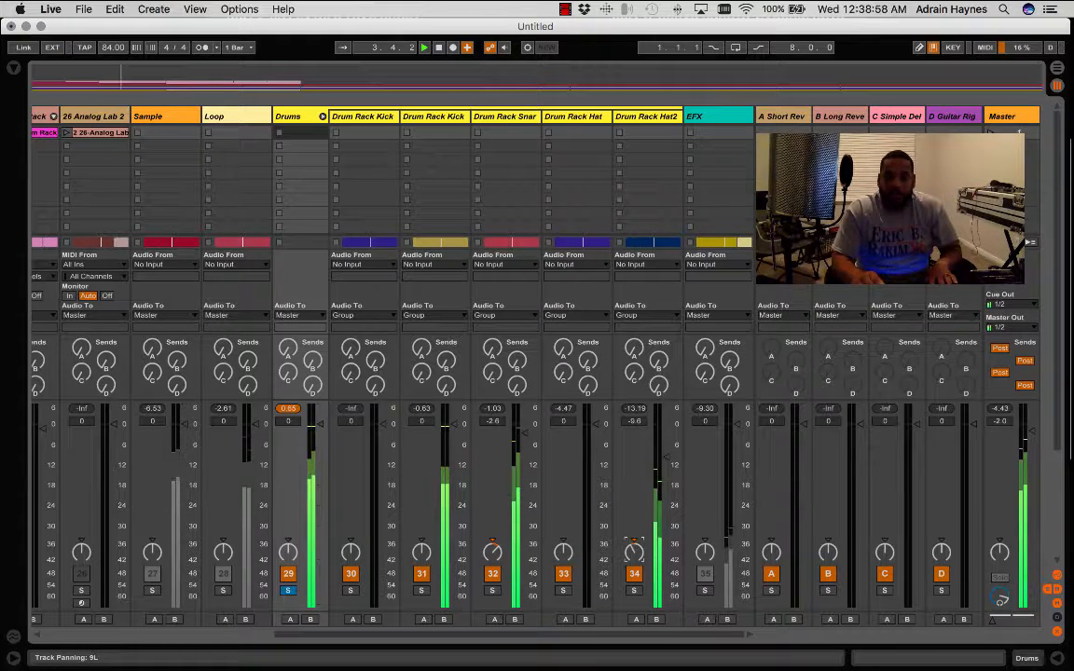
{"action": "left_click_drag", "start_coordinate": [633, 551], "coordinate": [635, 554]}
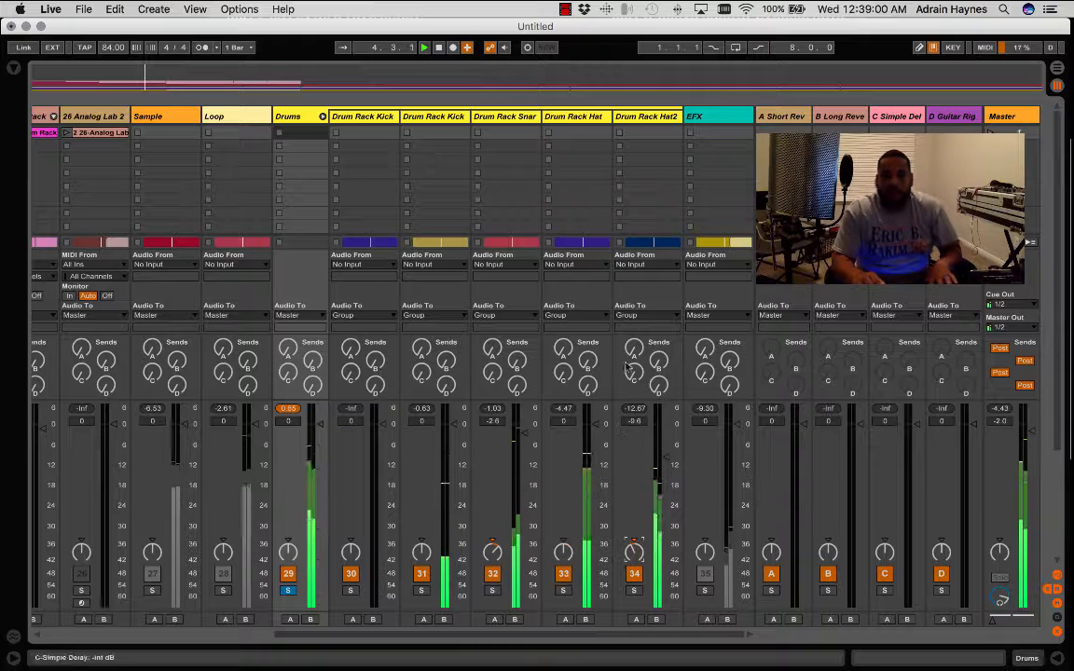
- Open the RC 24 reverb on the A Short Reverb return track and load its Medium preset Bright Drums
{"action": "left_click", "coordinate": [788, 114]}
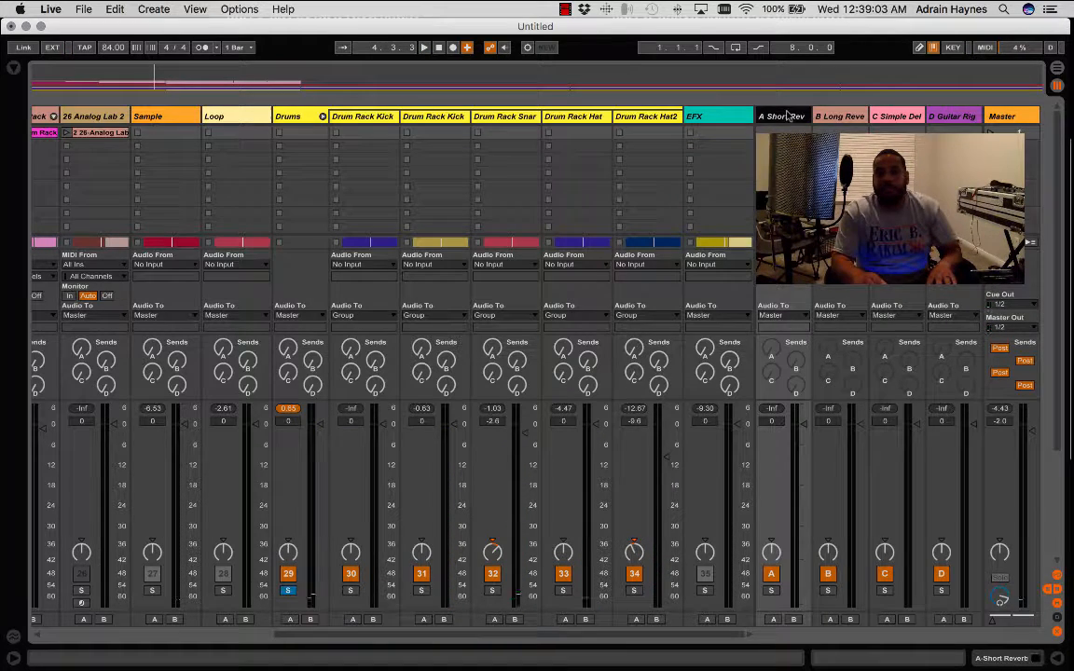
{"action": "left_click", "coordinate": [1010, 662]}
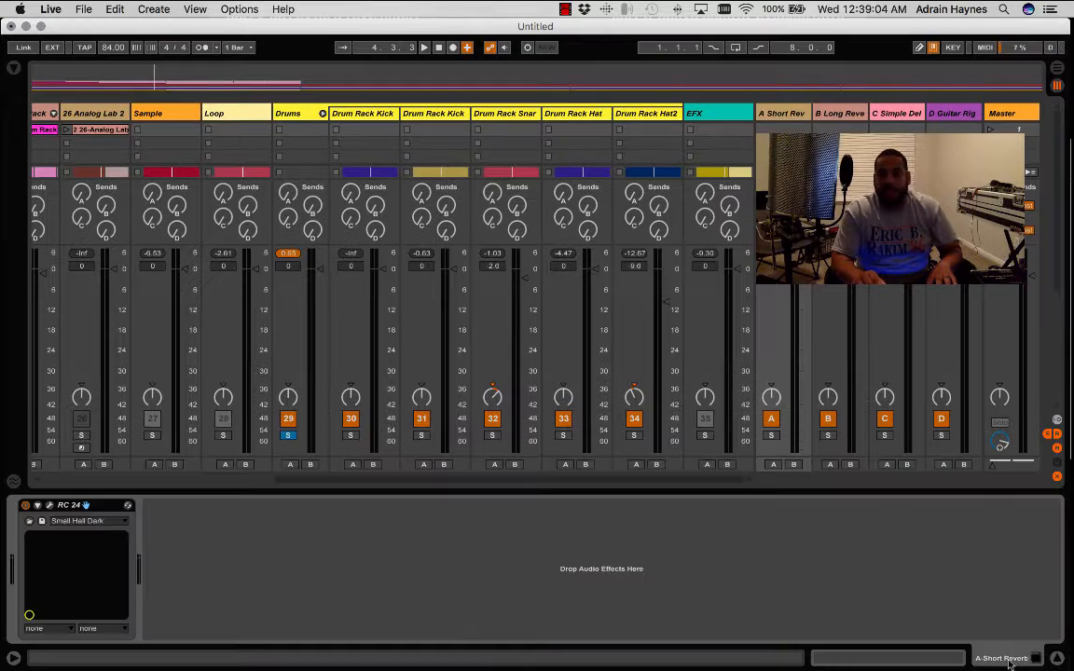
{"action": "left_click", "coordinate": [91, 523]}
{"action": "left_click", "coordinate": [223, 563]}
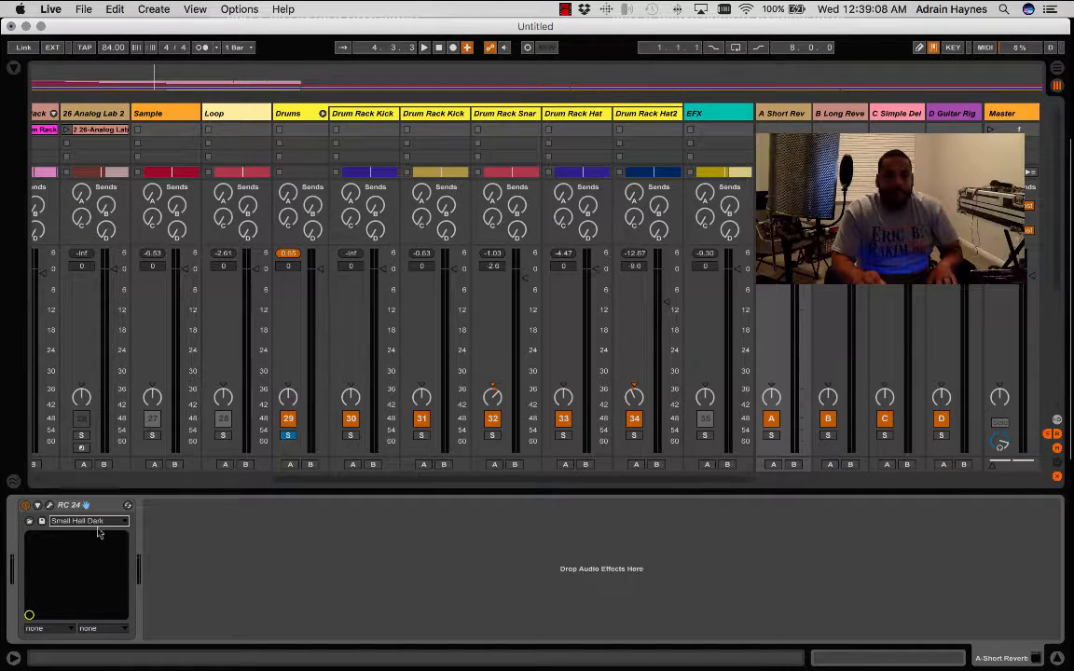
{"action": "left_click", "coordinate": [49, 505]}
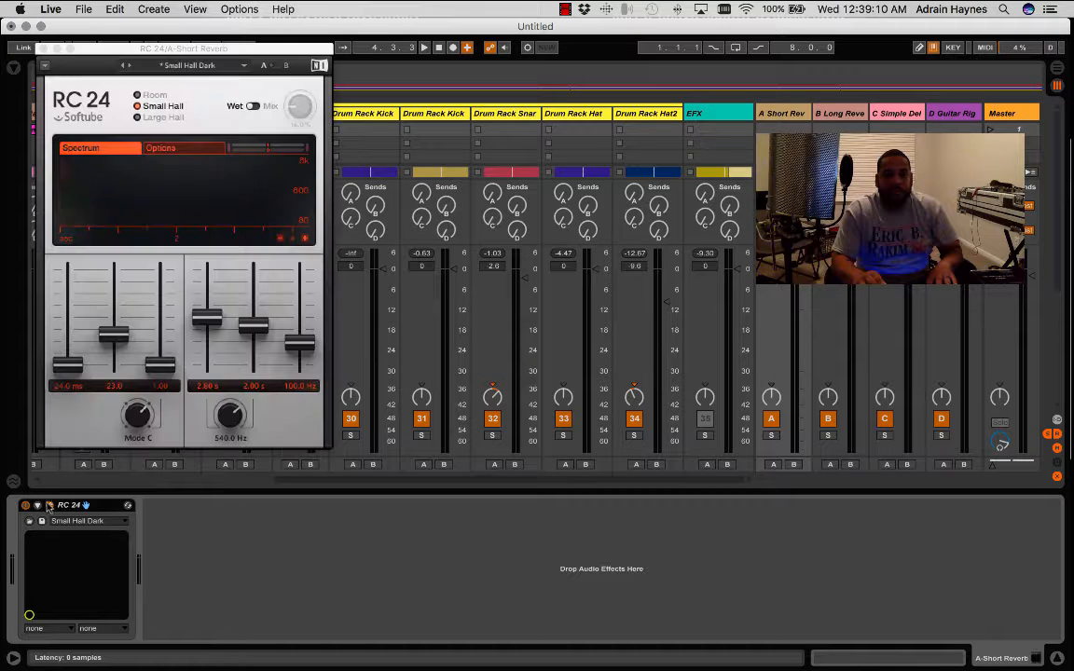
{"action": "left_click", "coordinate": [213, 69]}
{"action": "mouse_move", "coordinate": [175, 113]}
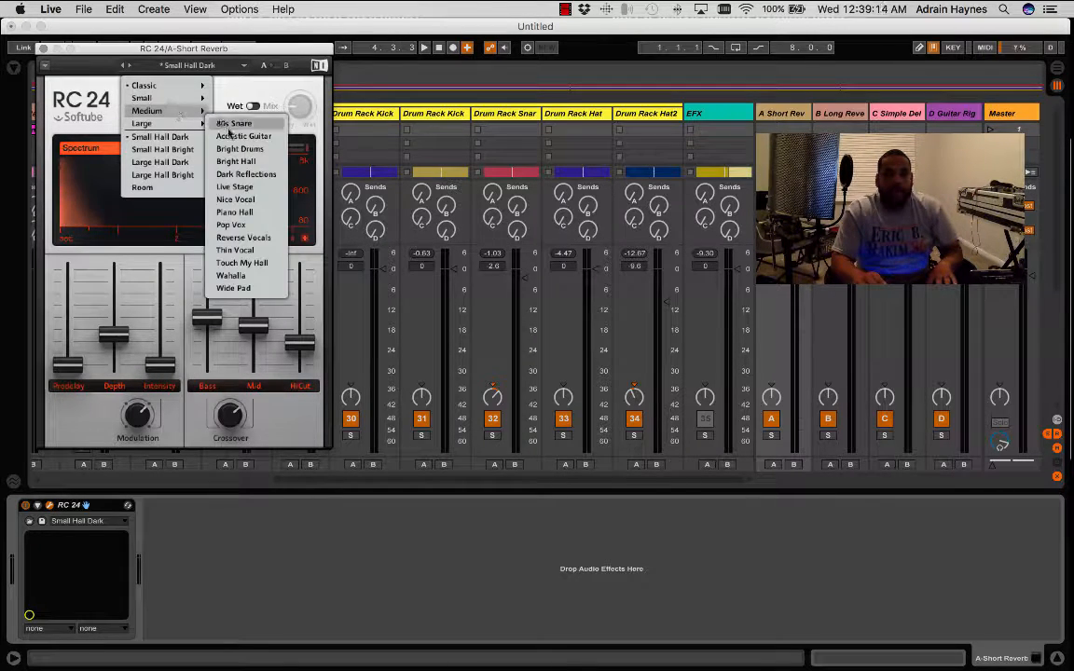
{"action": "left_click", "coordinate": [230, 150]}
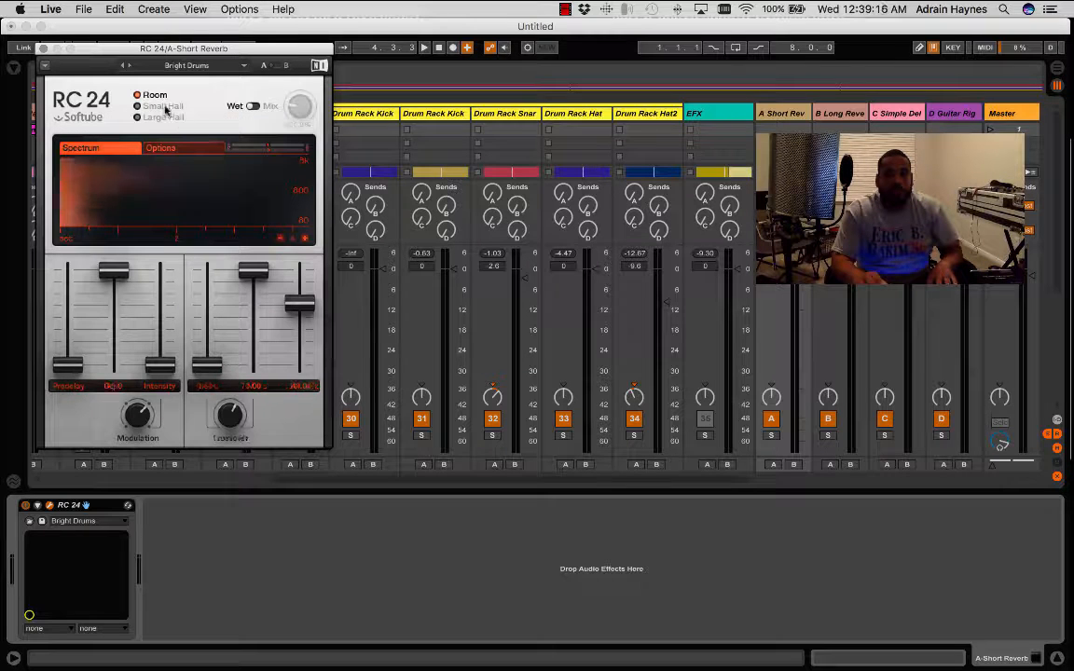
{"action": "left_click", "coordinate": [43, 48]}
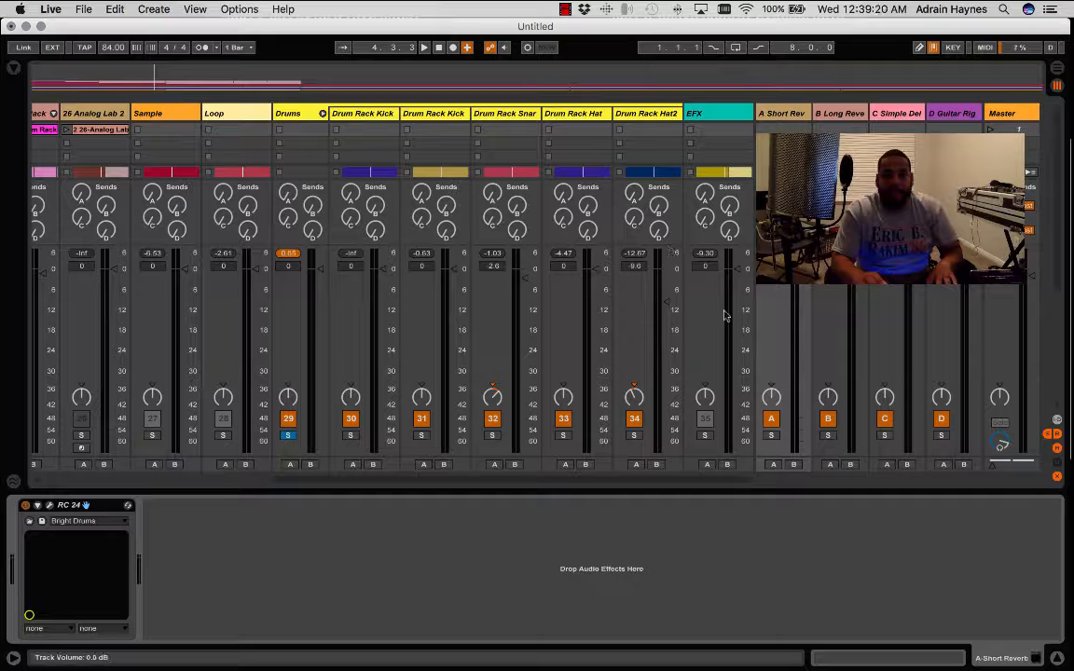
- Audition the Drum Rack Hat2 track soloed, set its A Short Reverb send to about -38 dB, and clear the solos
{"action": "key", "text": "space"}
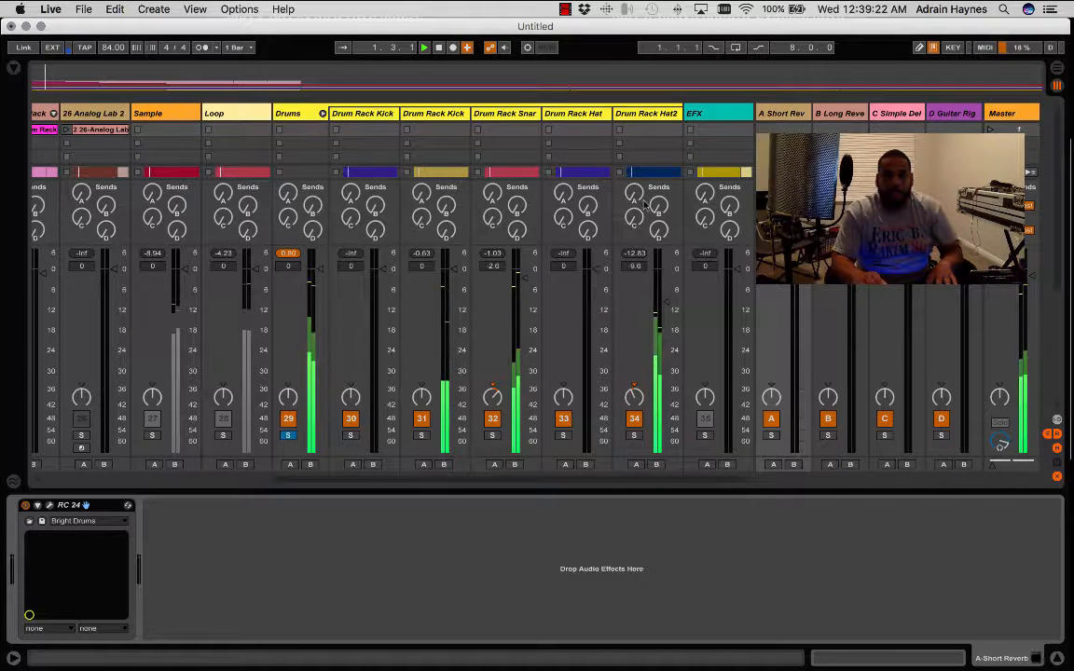
{"action": "key", "text": "space"}
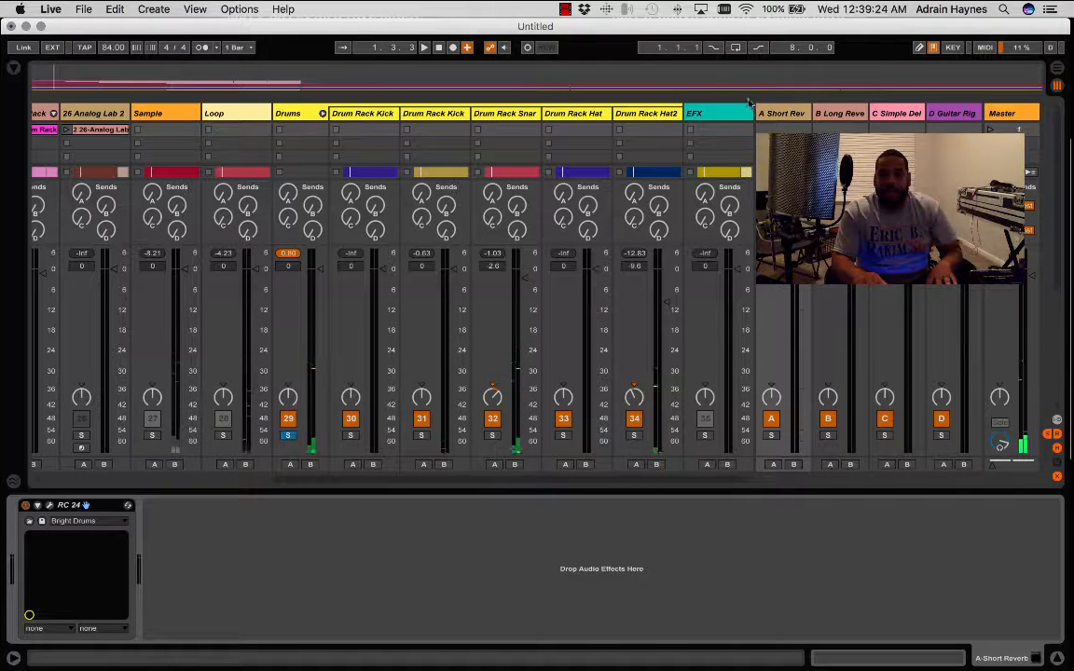
{"action": "left_click_drag", "start_coordinate": [632, 195], "coordinate": [632, 193]}
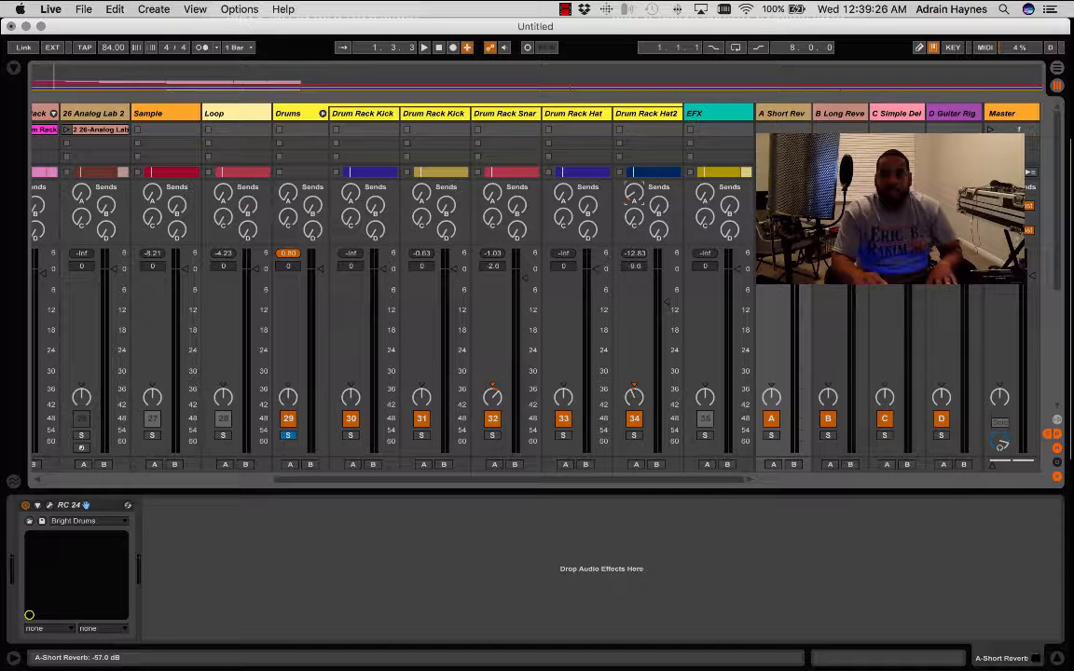
{"action": "key", "text": "space"}
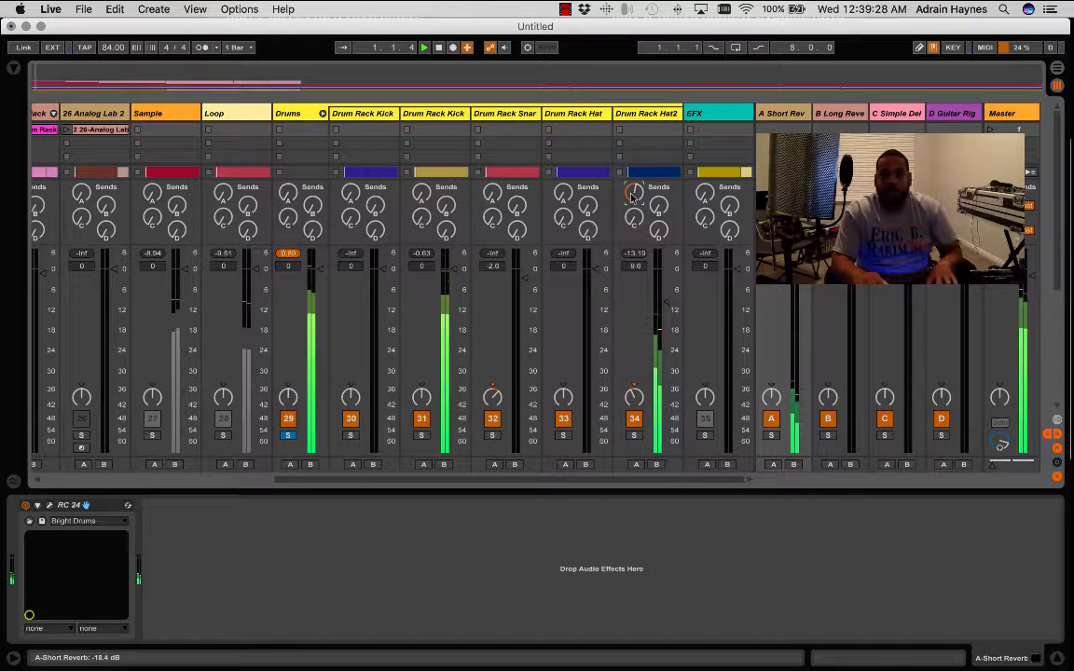
{"action": "left_click", "coordinate": [633, 435]}
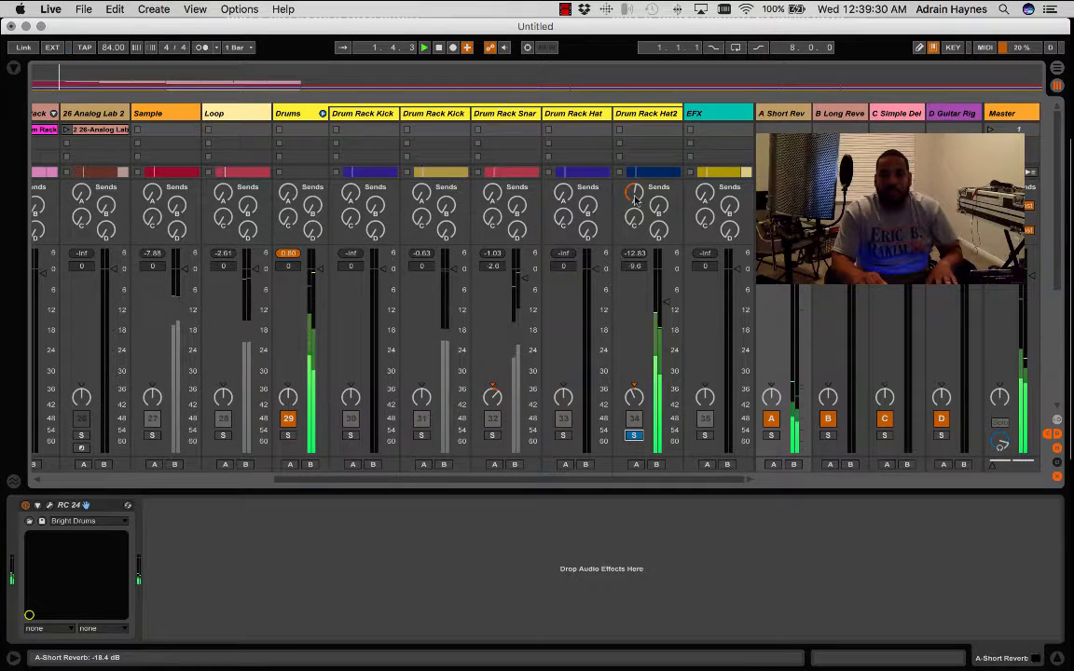
{"action": "left_click_drag", "start_coordinate": [633, 193], "coordinate": [634, 167]}
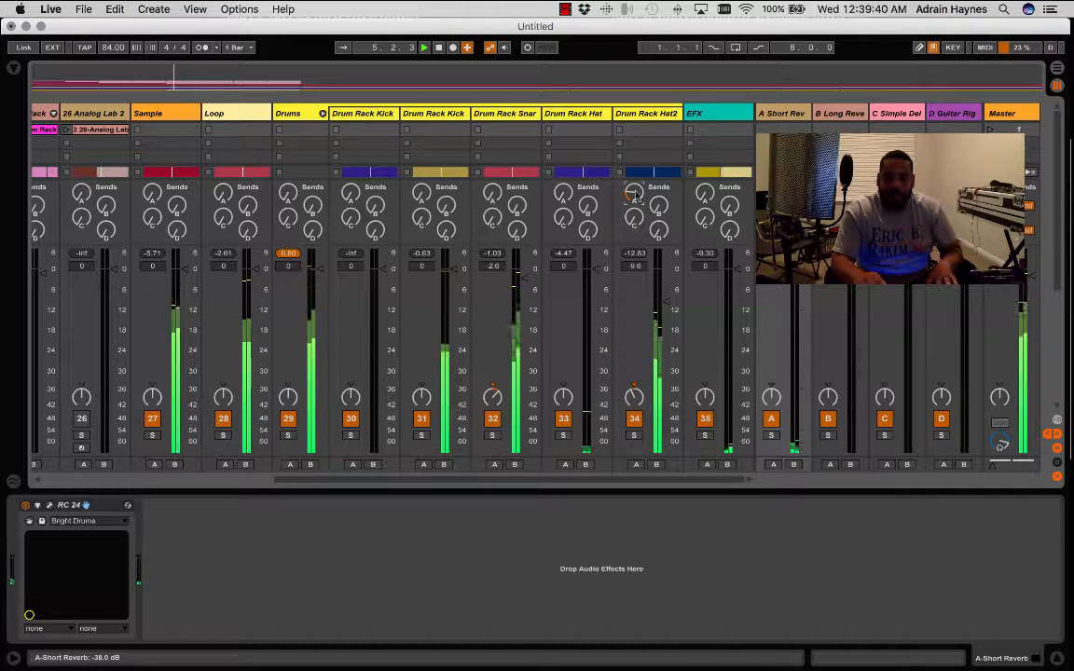
- During playback, raise the Drum Rack Snare track's A Short Reverb send and lower the Drum Rack Hat2 track's volume to -12.5 dB
{"action": "left_click_drag", "start_coordinate": [492, 193], "coordinate": [493, 126]}
{"action": "left_click_drag", "start_coordinate": [492, 193], "coordinate": [492, 212]}
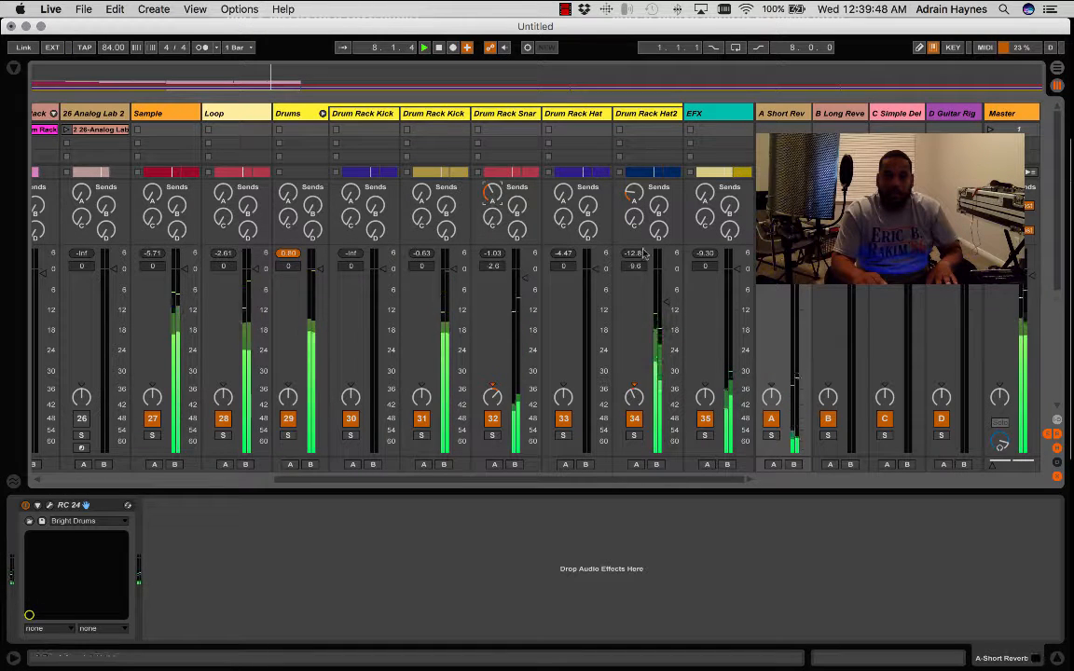
{"action": "left_click_drag", "start_coordinate": [667, 310], "coordinate": [667, 311]}
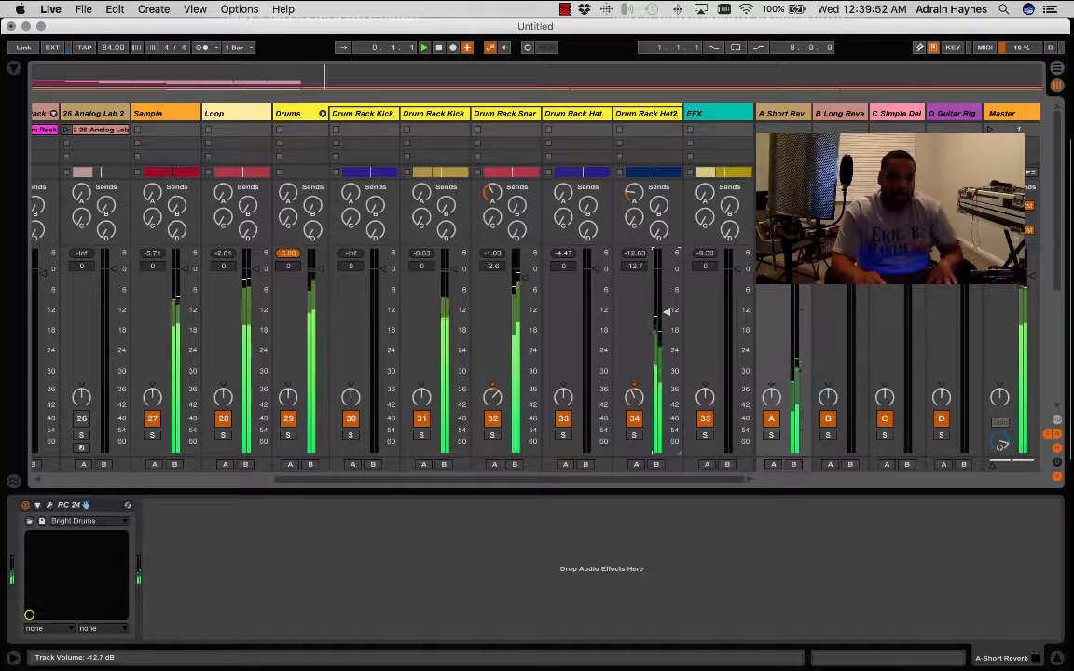
- Add an EQ Eight audio effect to the Drum Rack Hat2 track
{"action": "left_click", "coordinate": [13, 70]}
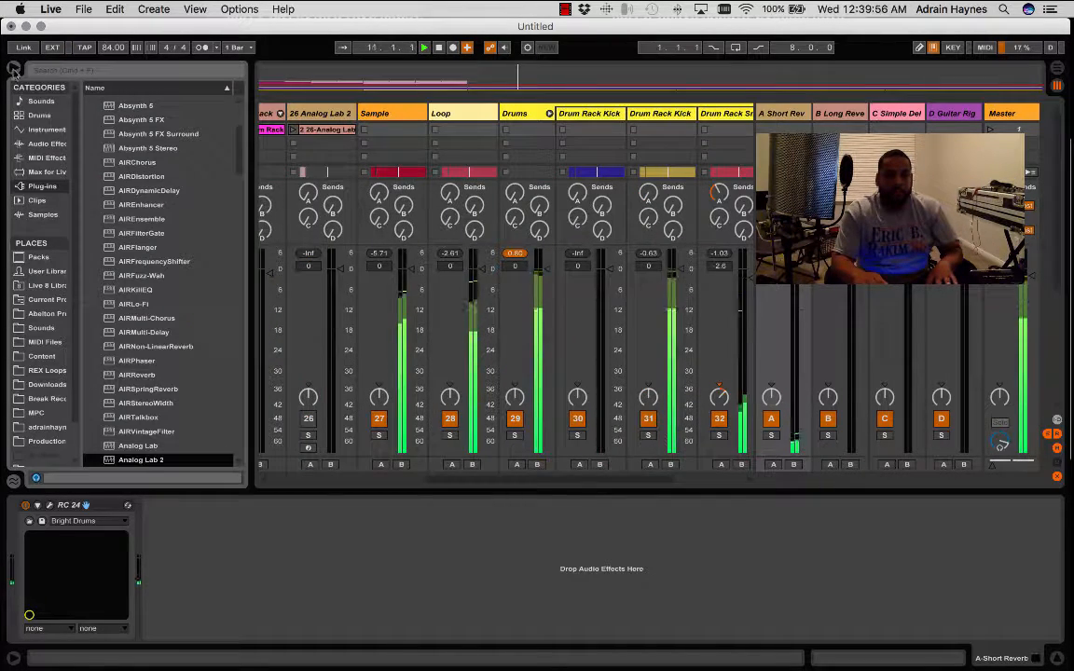
{"action": "left_click", "coordinate": [43, 144]}
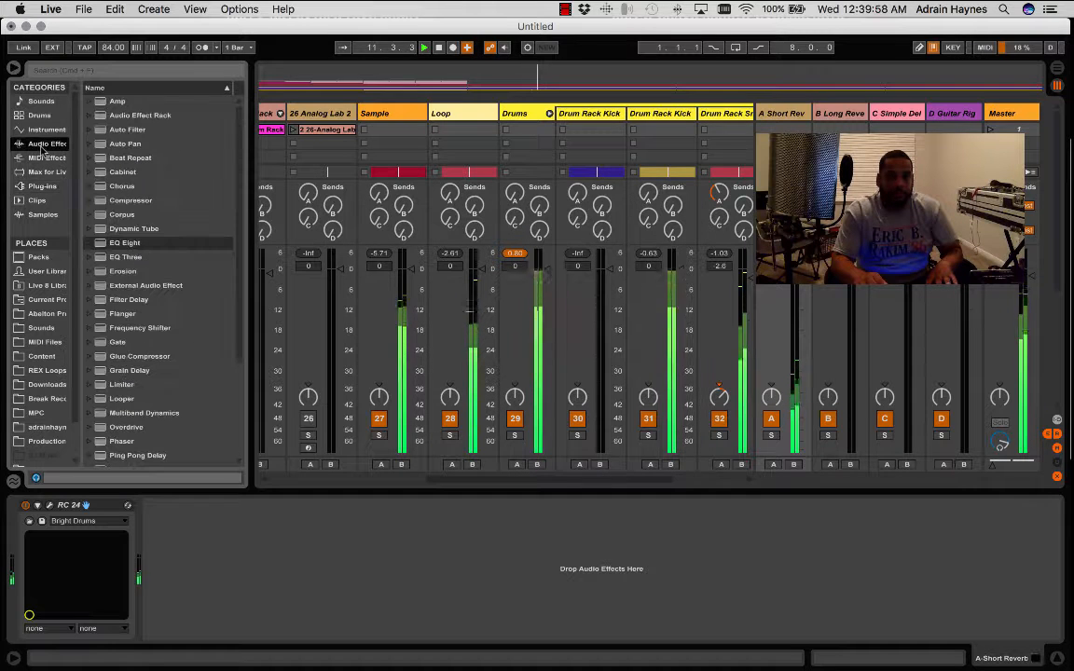
{"action": "left_click", "coordinate": [114, 240]}
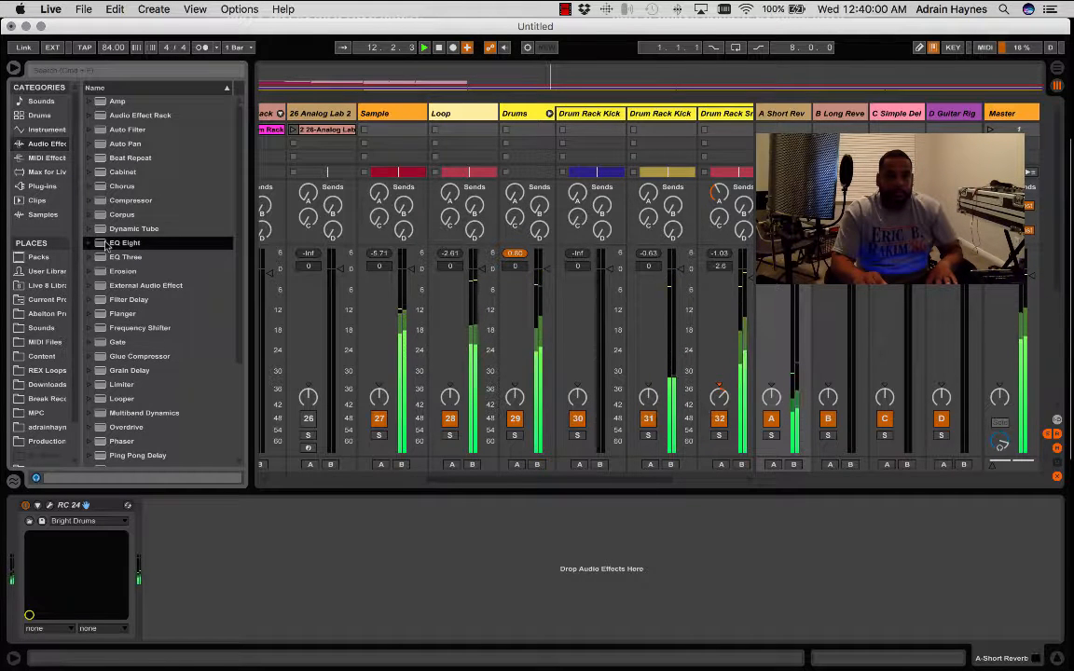
{"action": "left_click_drag", "start_coordinate": [251, 614], "coordinate": [604, 531]}
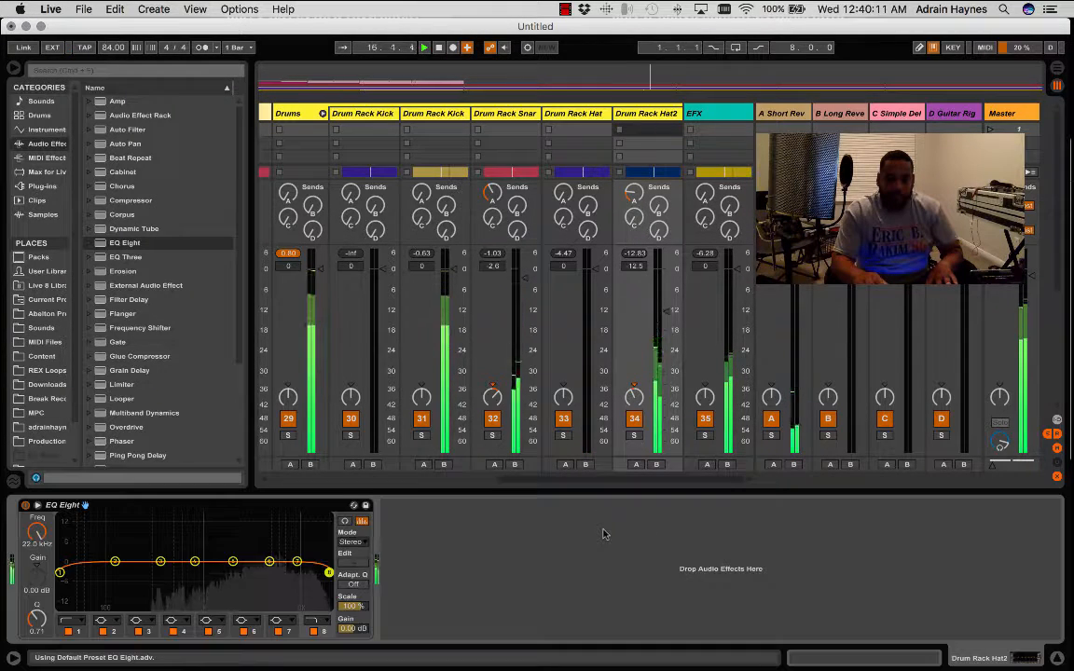
- Switch off bands 2 through 6 of the EQ Eight on the Drum Rack Hat2 track
{"action": "left_click", "coordinate": [102, 631]}
{"action": "left_click", "coordinate": [140, 632]}
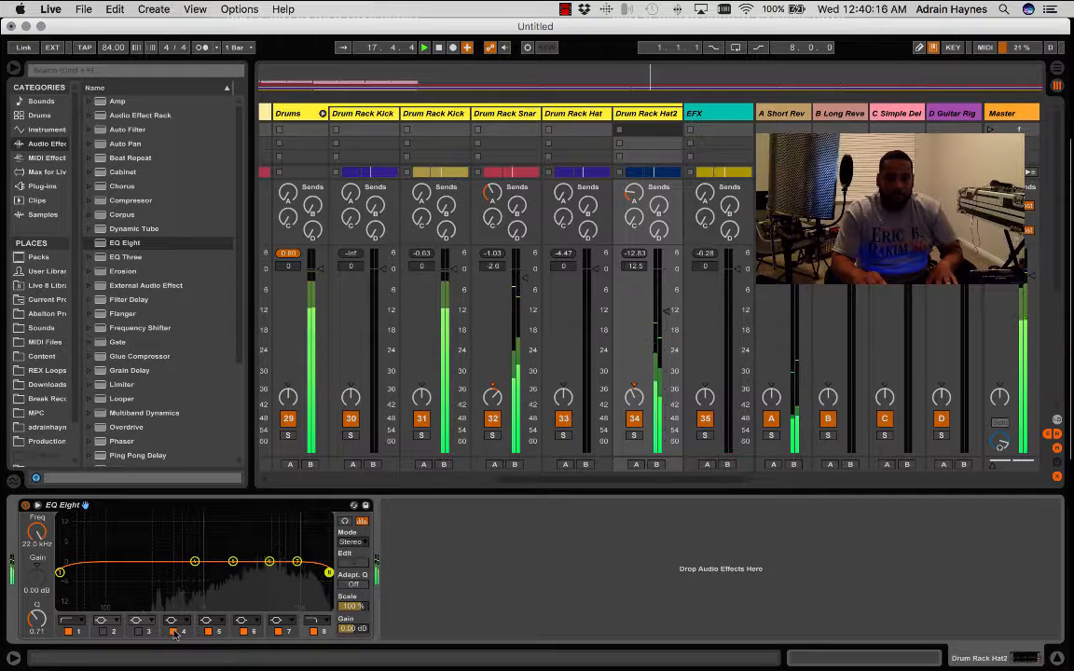
{"action": "left_click", "coordinate": [173, 631]}
{"action": "left_click", "coordinate": [208, 631]}
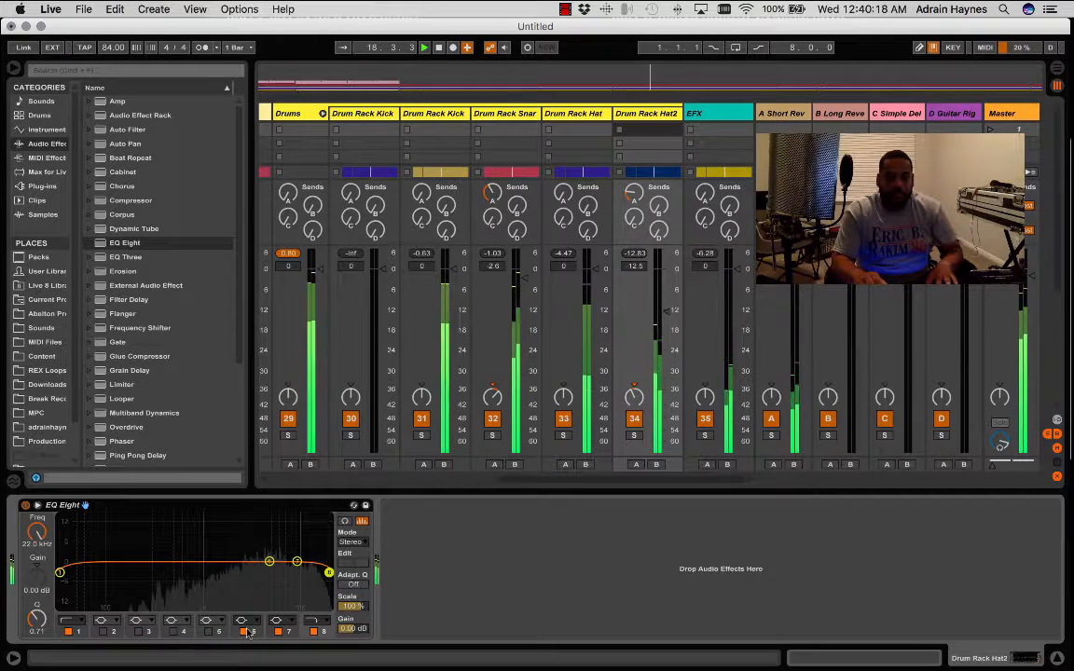
- Set the EQ Eight's band 1 low cut to 2.44 kHz and make band 8 a high shelf with 3.33 dB gain
{"action": "left_click", "coordinate": [79, 633]}
{"action": "left_click_drag", "start_coordinate": [38, 537], "coordinate": [38, 473]}
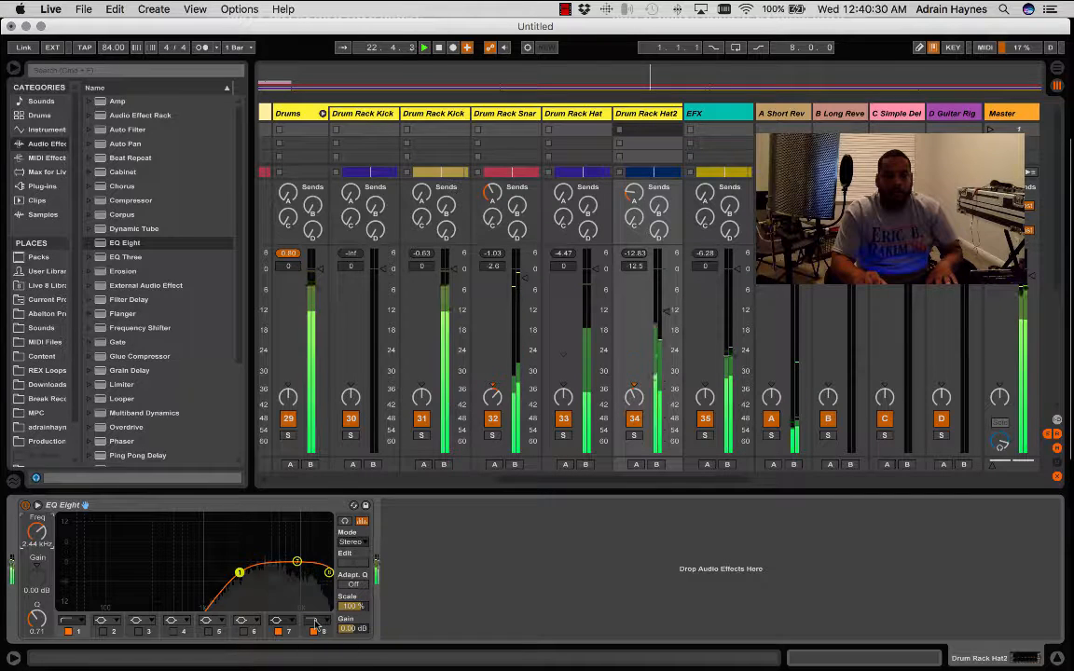
{"action": "left_click", "coordinate": [317, 622]}
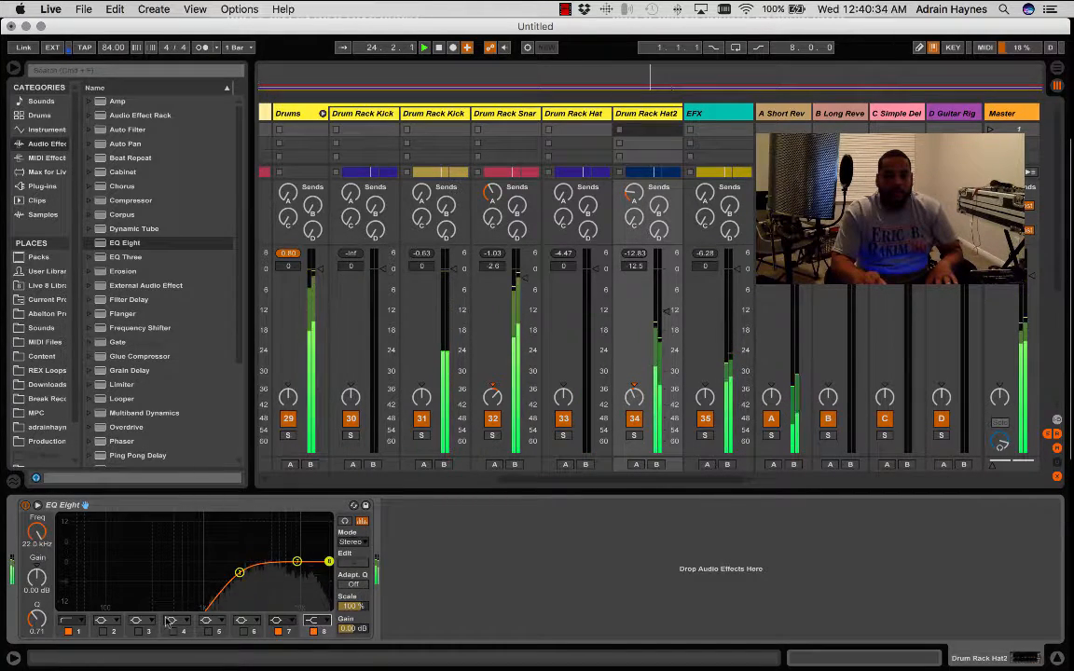
{"action": "left_click_drag", "start_coordinate": [35, 576], "coordinate": [35, 552]}
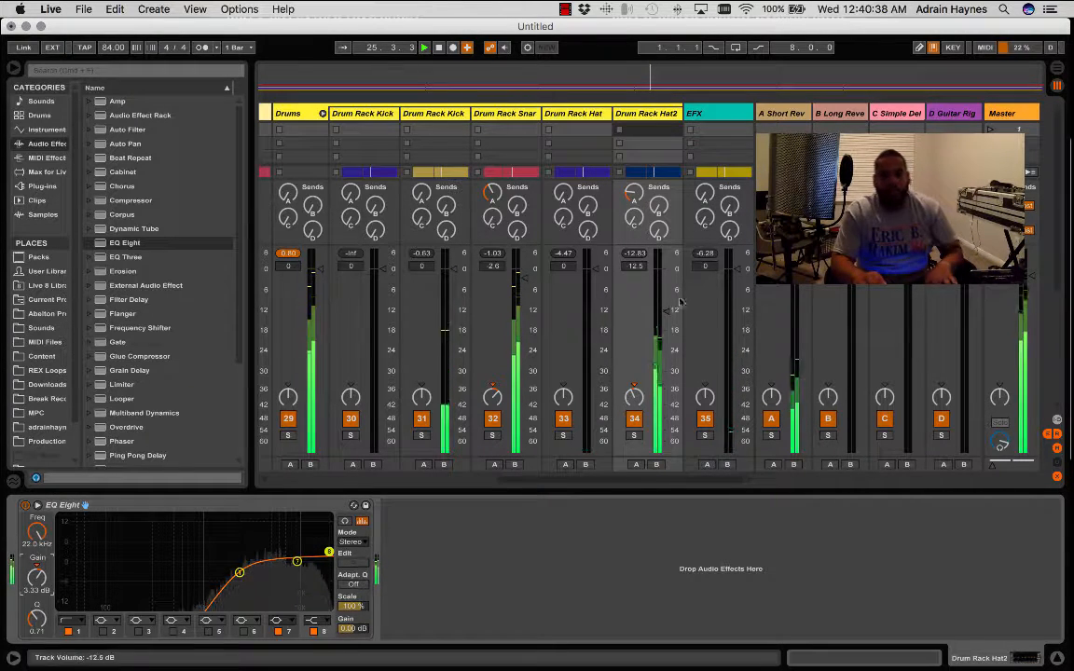
- Rebalance the drums: Hat2 volume at -15.5 dB, Hat panned right at -3.7 dB, and Snare panned closer to centre
{"action": "left_click_drag", "start_coordinate": [666, 310], "coordinate": [666, 322]}
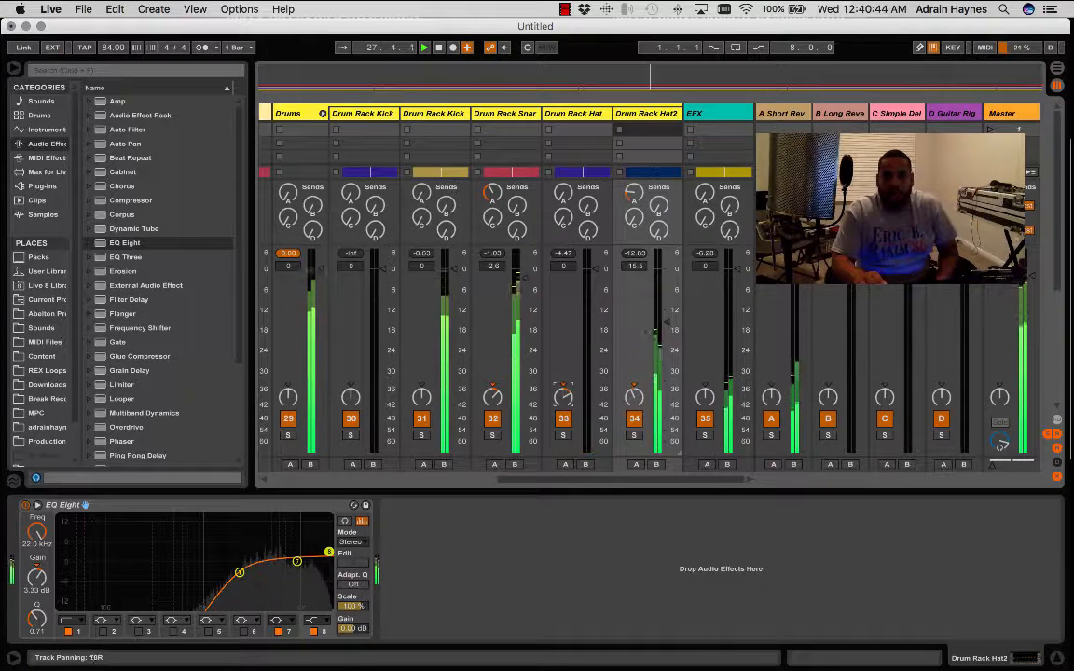
{"action": "left_click_drag", "start_coordinate": [493, 399], "coordinate": [494, 406]}
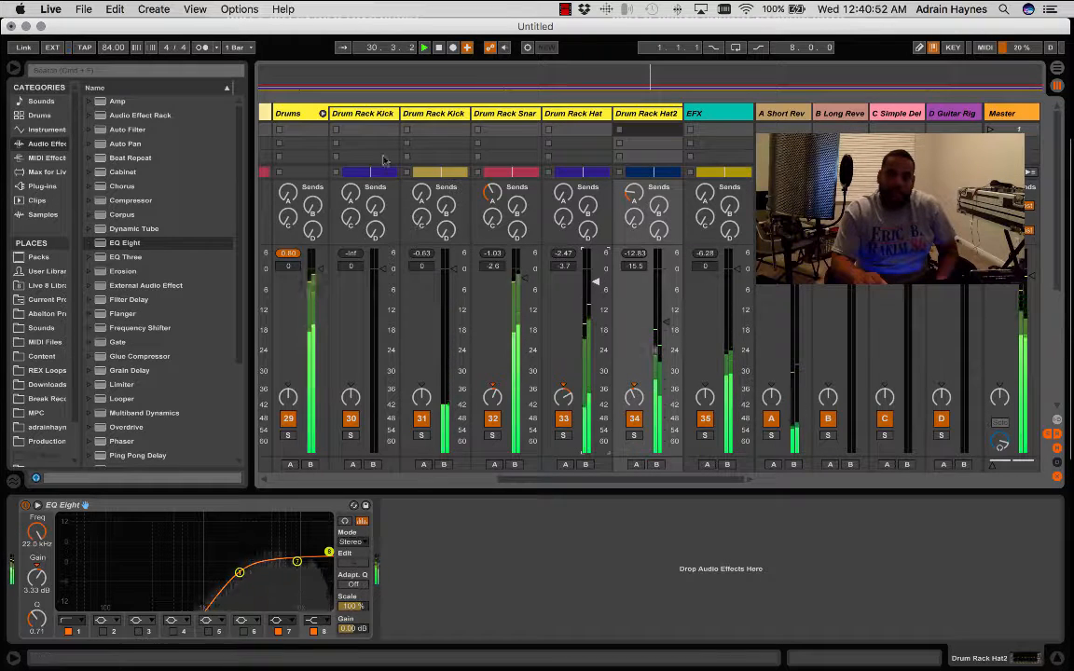
- Delete the silent first Drum Rack Kick track from the Drums group
{"action": "left_click", "coordinate": [380, 113]}
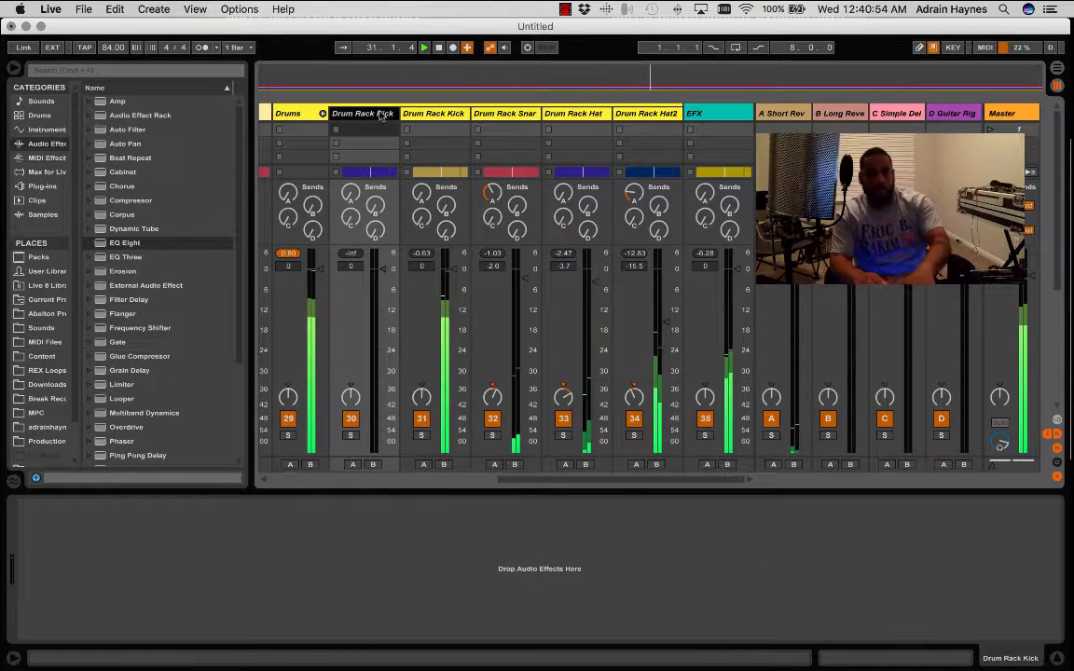
{"action": "key", "text": "Delete"}
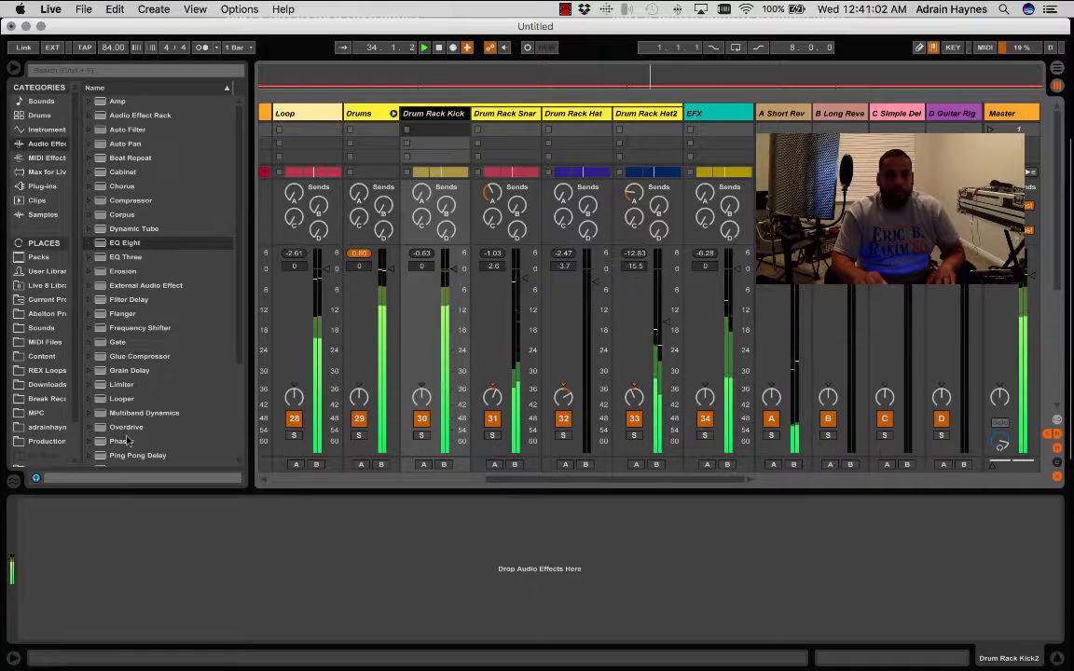
- Add the FabFilter Pro-L (Mono) plug-in to the Drum Rack Kick2 track, set its gain to +2.1 dB, and close its window
{"action": "left_click", "coordinate": [42, 186]}
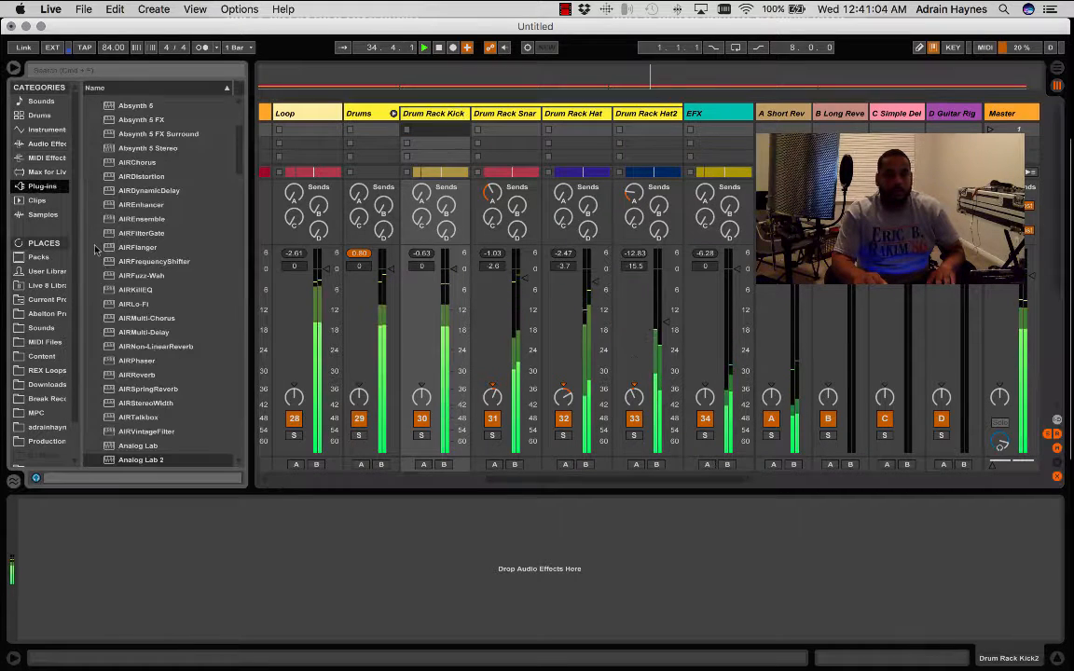
{"action": "scroll", "coordinate": [166, 390], "scroll_direction": "down", "scroll_amount": 15}
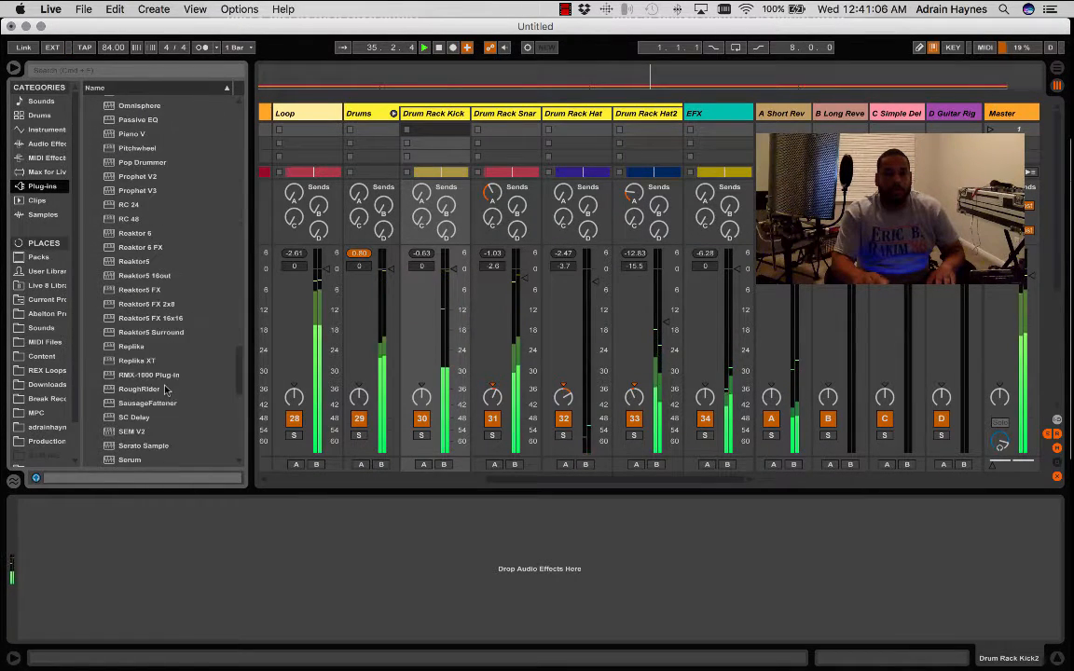
{"action": "scroll", "coordinate": [166, 390], "scroll_direction": "up", "scroll_amount": 15}
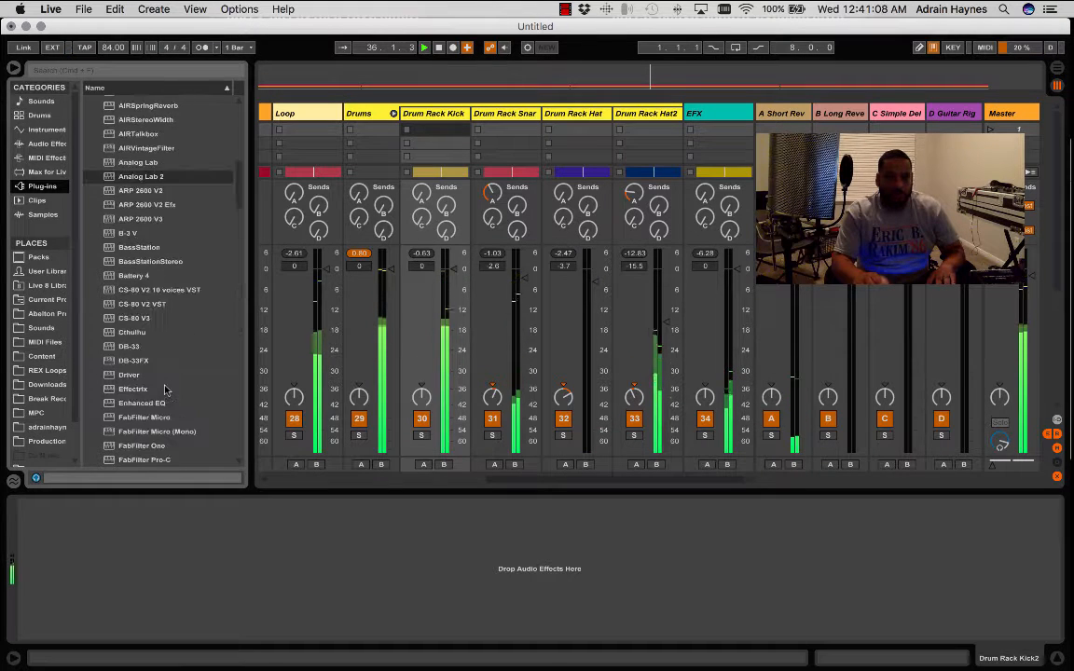
{"action": "scroll", "coordinate": [166, 389], "scroll_direction": "down", "scroll_amount": 5}
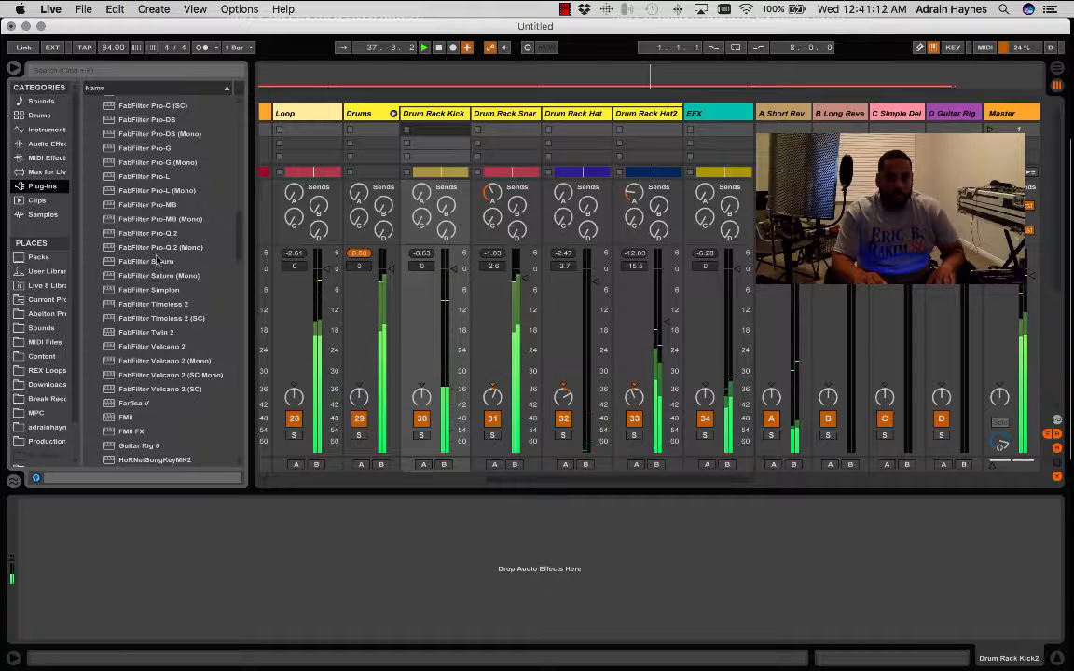
{"action": "left_click_drag", "start_coordinate": [158, 195], "coordinate": [429, 113]}
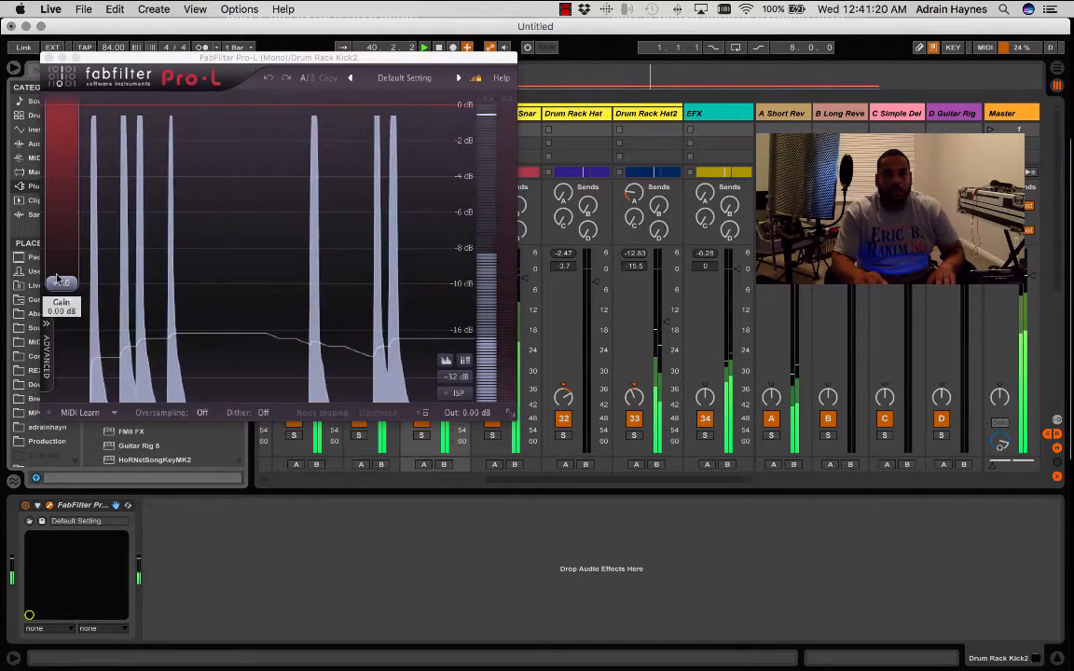
{"action": "left_click_drag", "start_coordinate": [60, 283], "coordinate": [59, 270]}
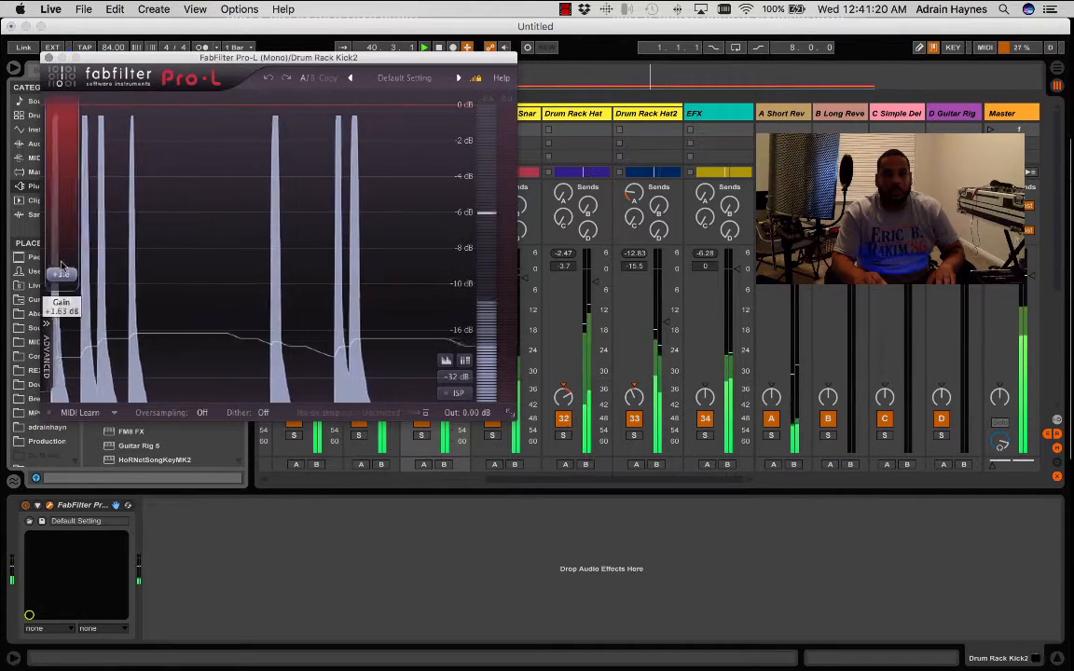
{"action": "left_click", "coordinate": [50, 57]}
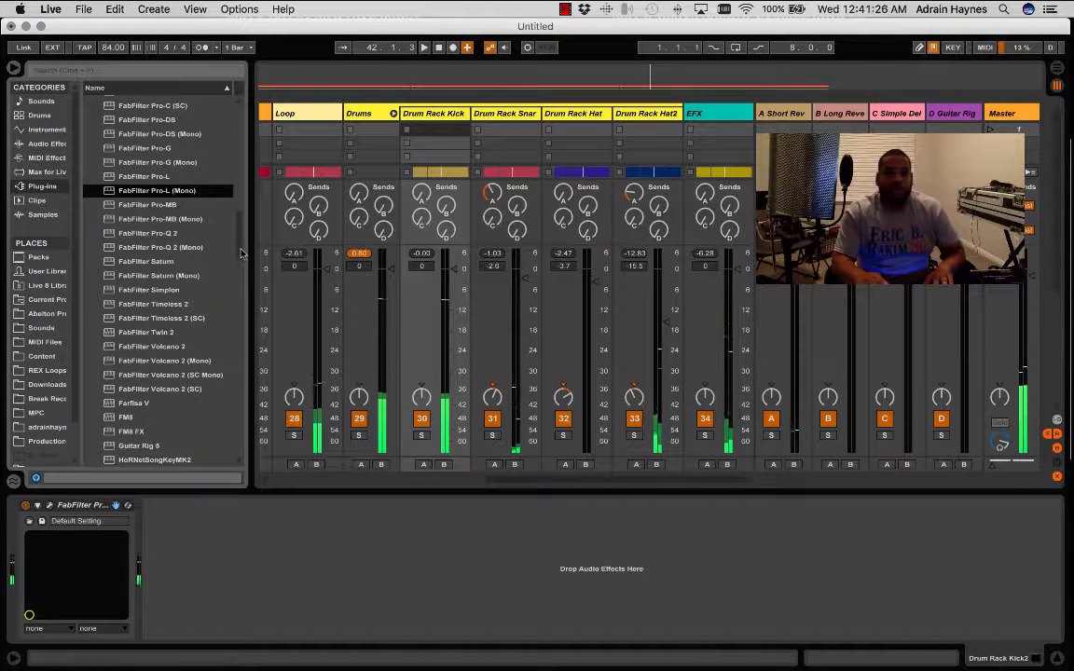
{"action": "left_click", "coordinate": [46, 145]}
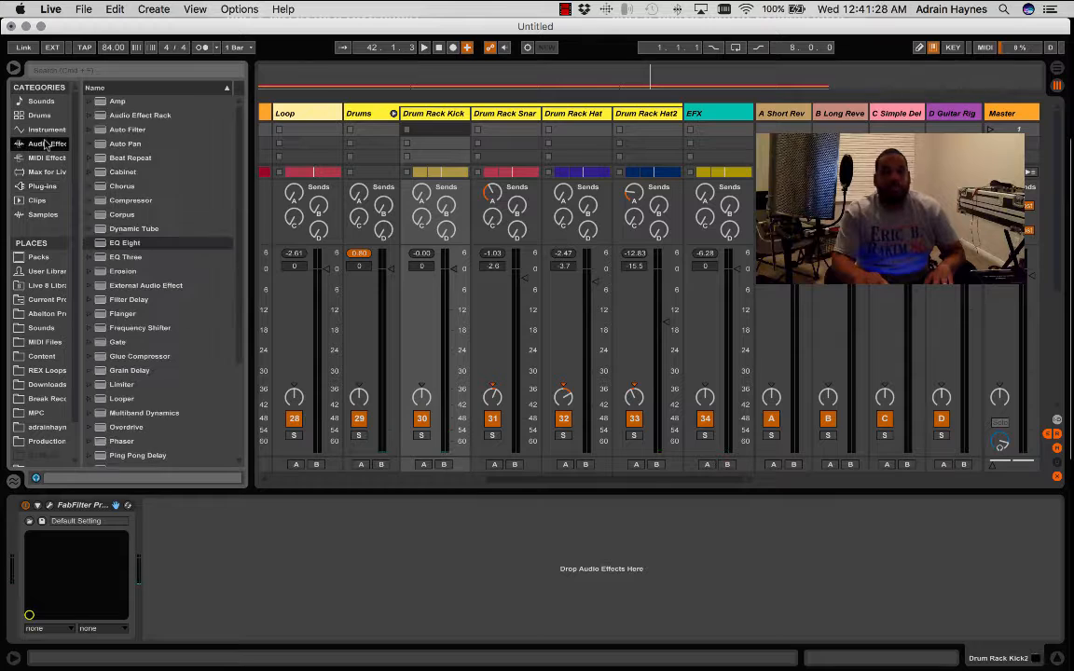
{"action": "left_click", "coordinate": [88, 200]}
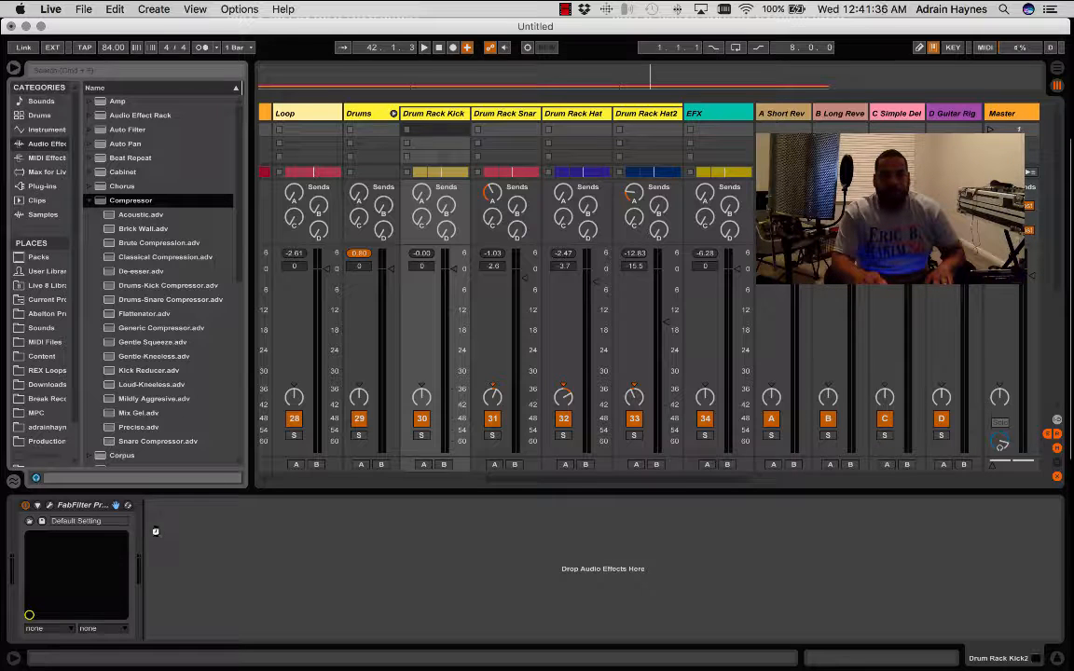
{"action": "left_click_drag", "start_coordinate": [155, 531], "coordinate": [158, 535]}
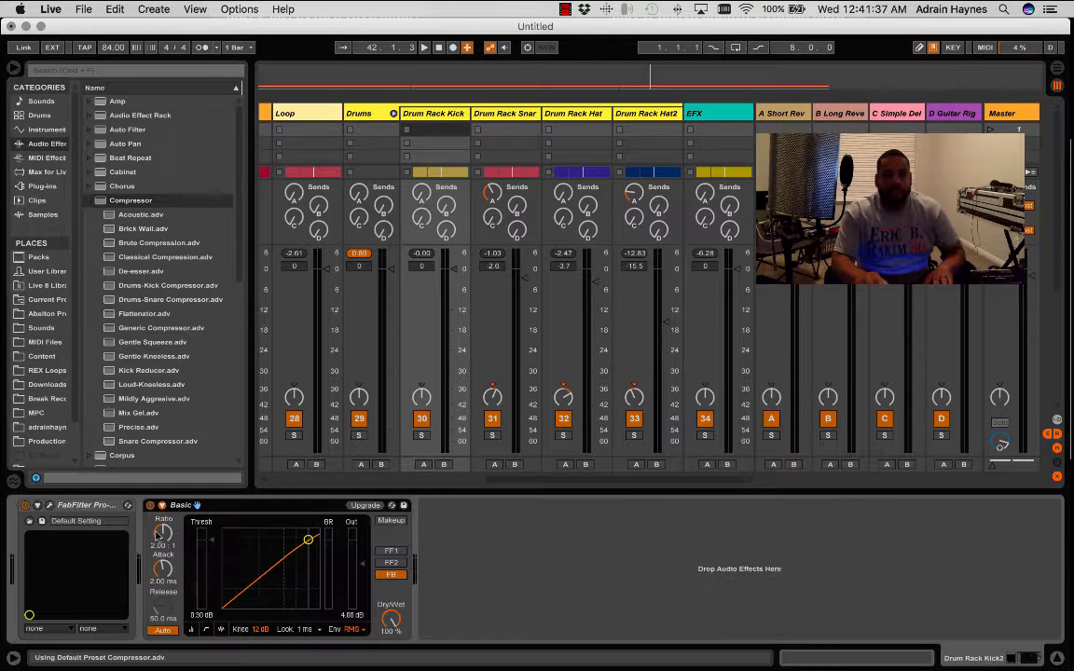
{"action": "left_click", "coordinate": [362, 507]}
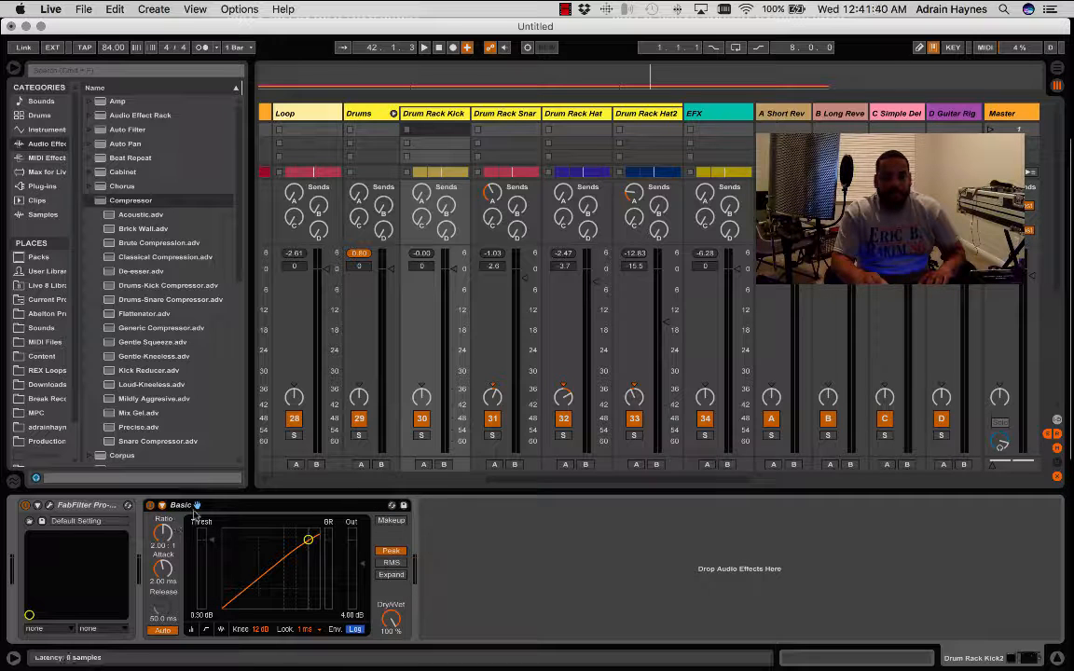
{"action": "left_click", "coordinate": [161, 506]}
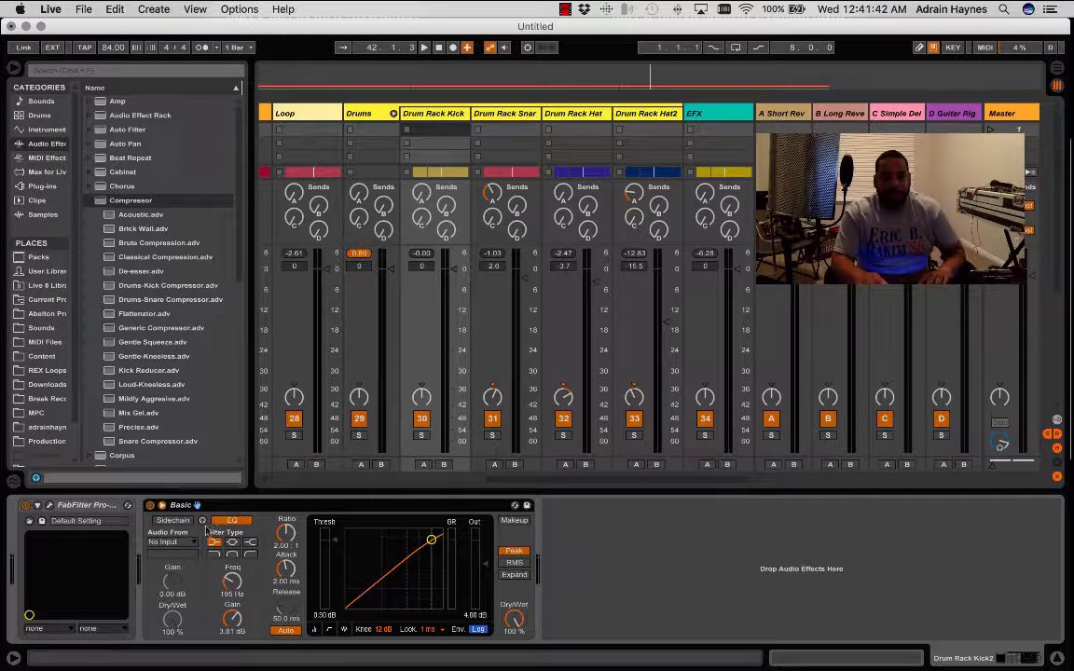
{"action": "left_click", "coordinate": [182, 523]}
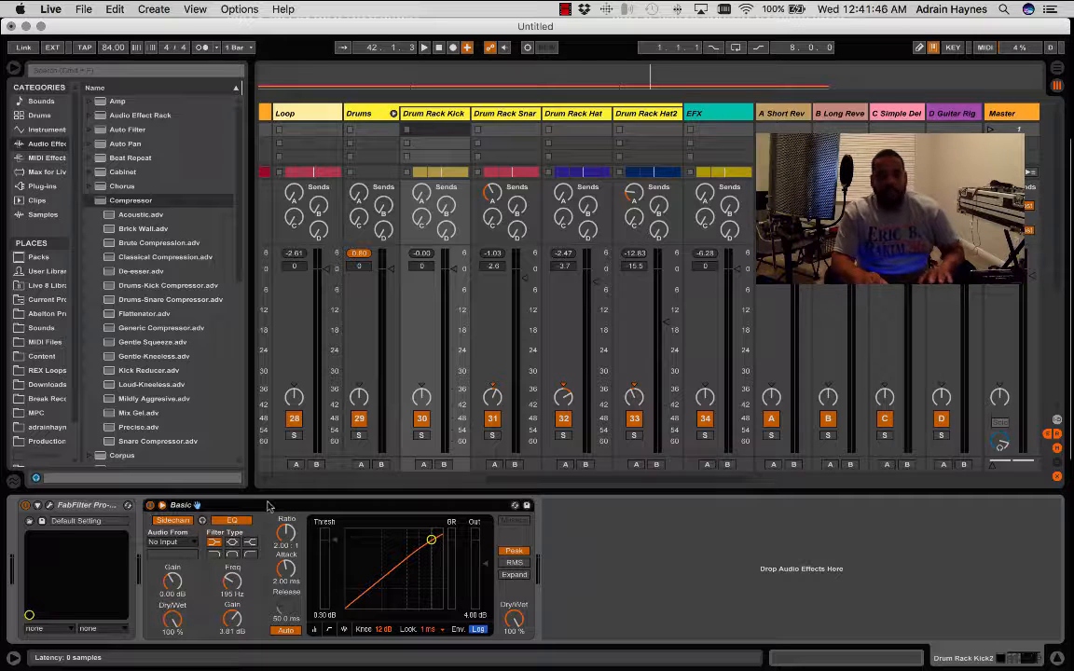
{"action": "key", "text": "Delete"}
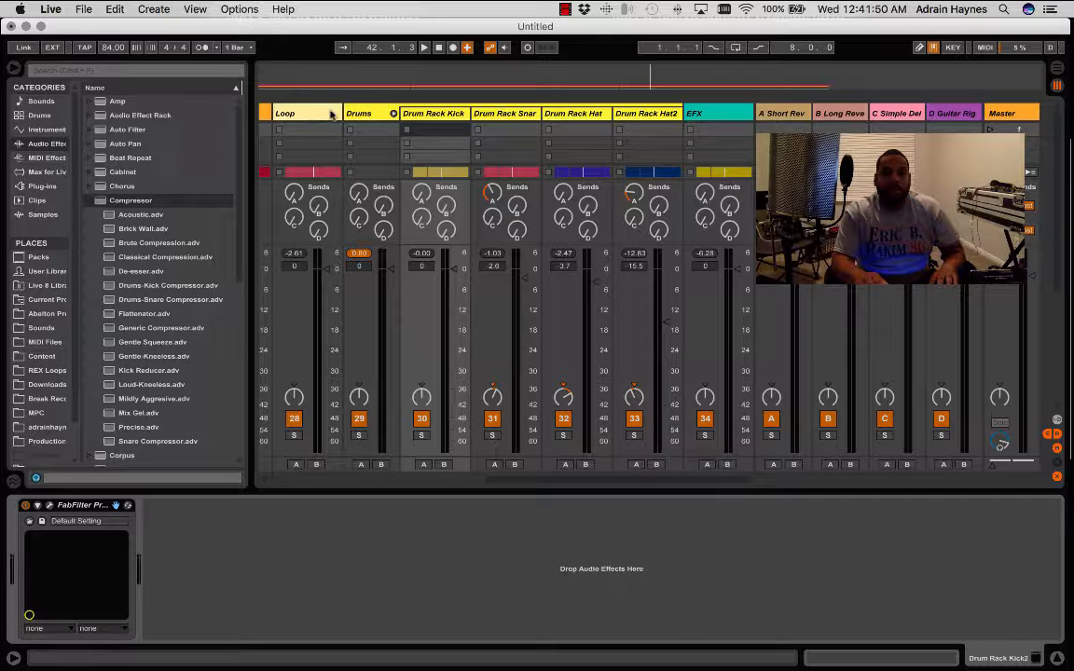
- Fold the Drums group, add a Compressor to the Sample track, and upgrade the device to its newer version
{"action": "left_click", "coordinate": [394, 112]}
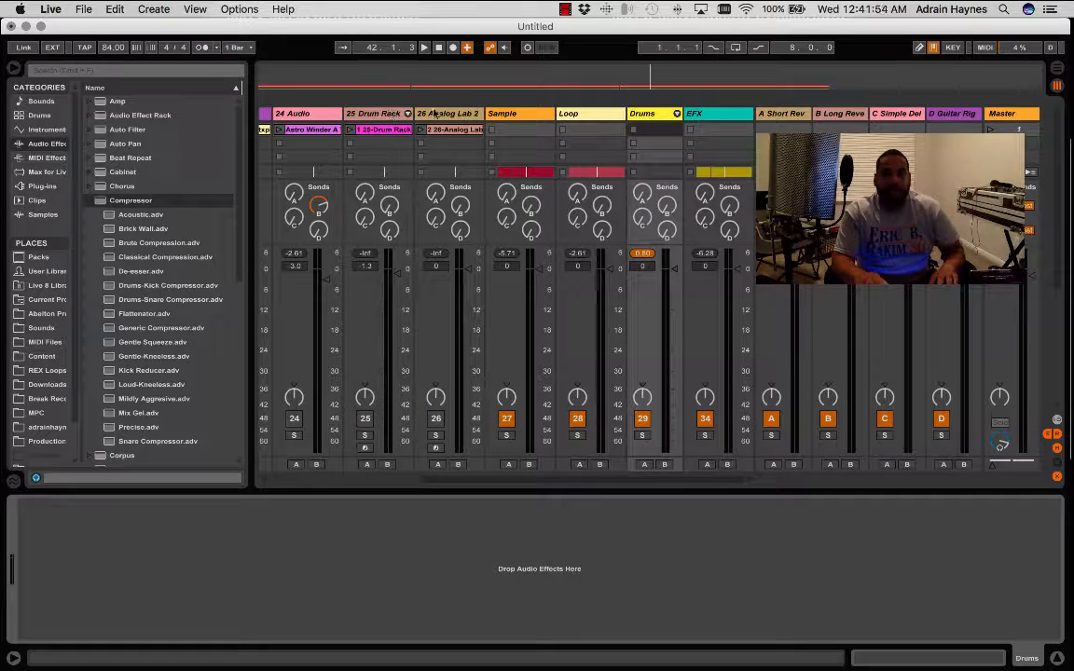
{"action": "left_click", "coordinate": [527, 113]}
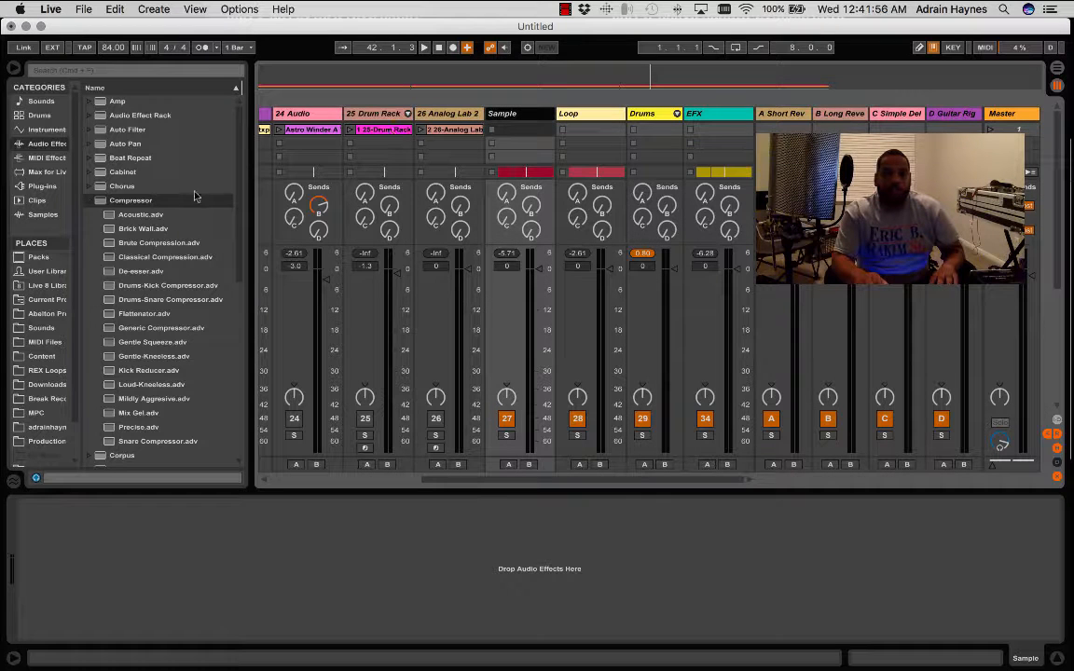
{"action": "left_click", "coordinate": [104, 202]}
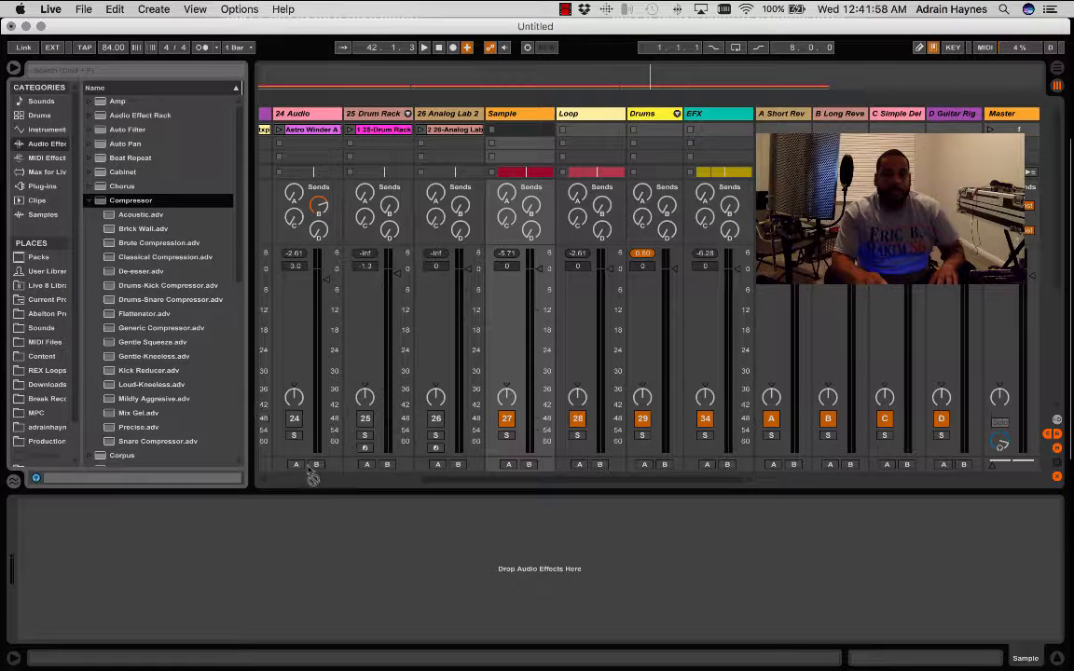
{"action": "left_click_drag", "start_coordinate": [104, 201], "coordinate": [328, 560]}
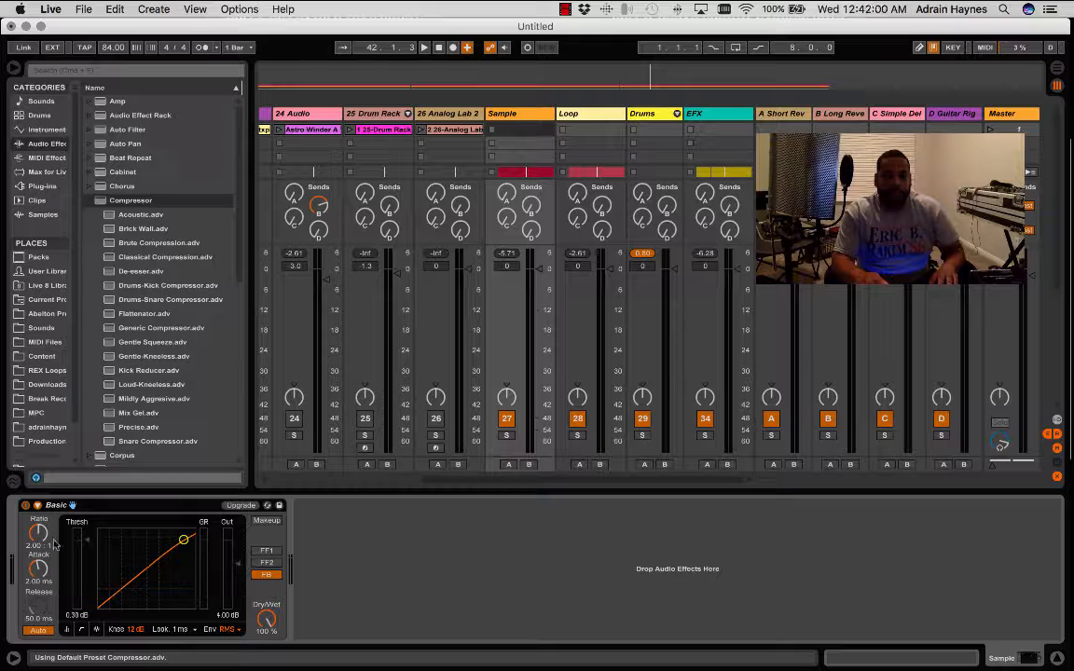
{"action": "left_click", "coordinate": [246, 506]}
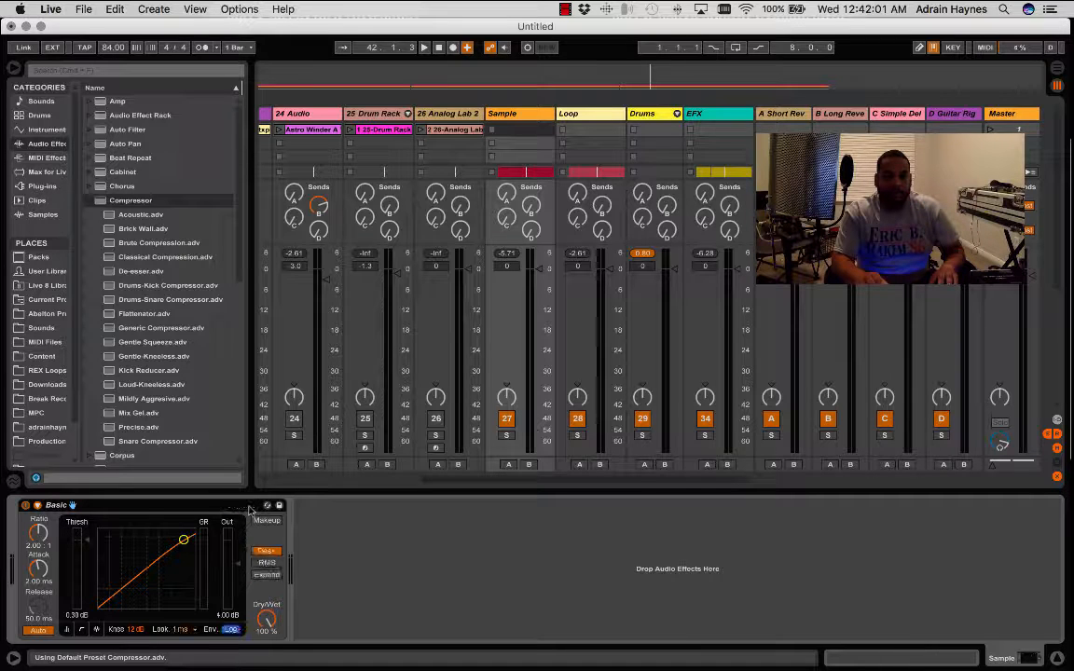
- Sidechain the Sample track's Compressor to Drum Rack Kick2, raise its ratio to 2.68:1, and play the song from the start
{"action": "left_click", "coordinate": [36, 506]}
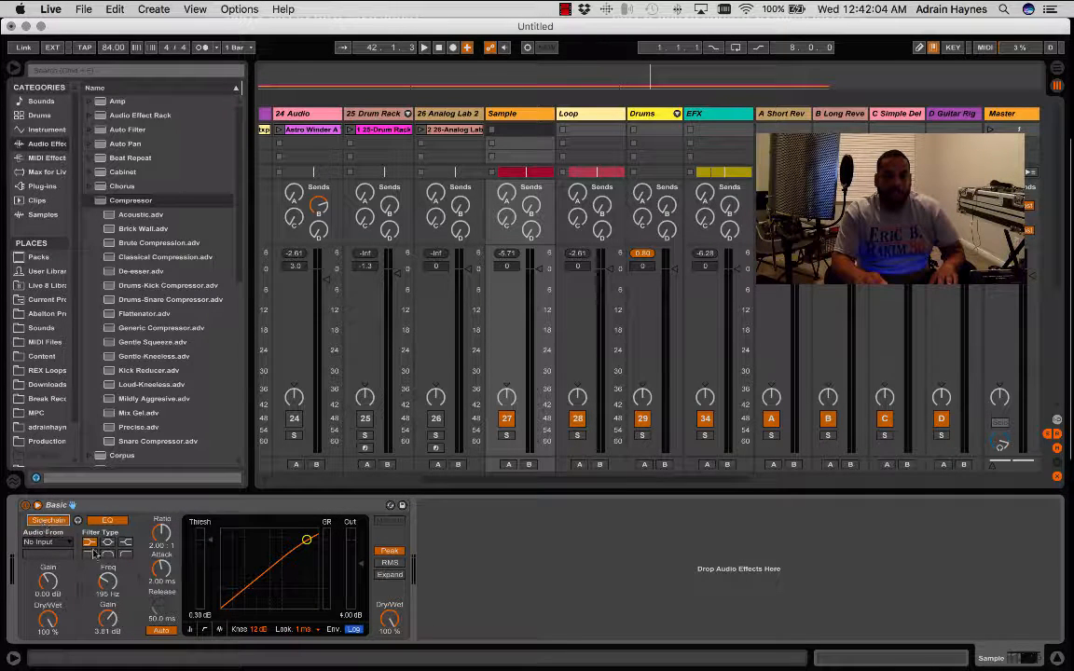
{"action": "left_click", "coordinate": [56, 542]}
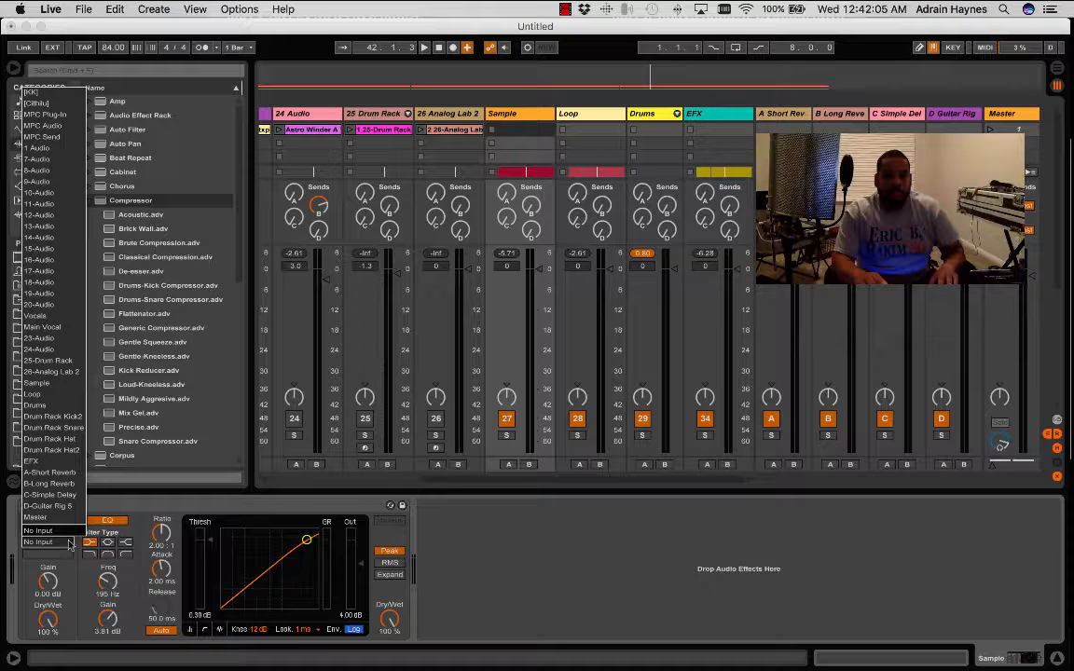
{"action": "left_click", "coordinate": [71, 417]}
{"action": "key", "text": "space"}
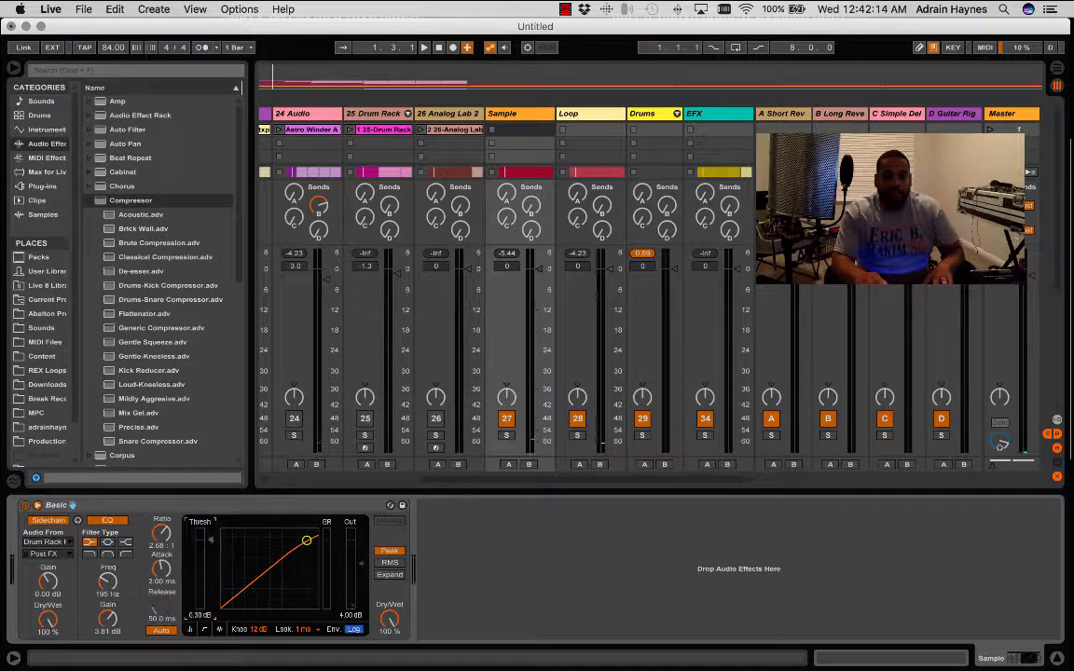
- Set the Sample Compressor's threshold to -37.6 dB, attack 0.01 ms, release 19.8 ms and Dry/Wet 67% while auditioning the song
{"action": "left_click_drag", "start_coordinate": [306, 540], "coordinate": [227, 605]}
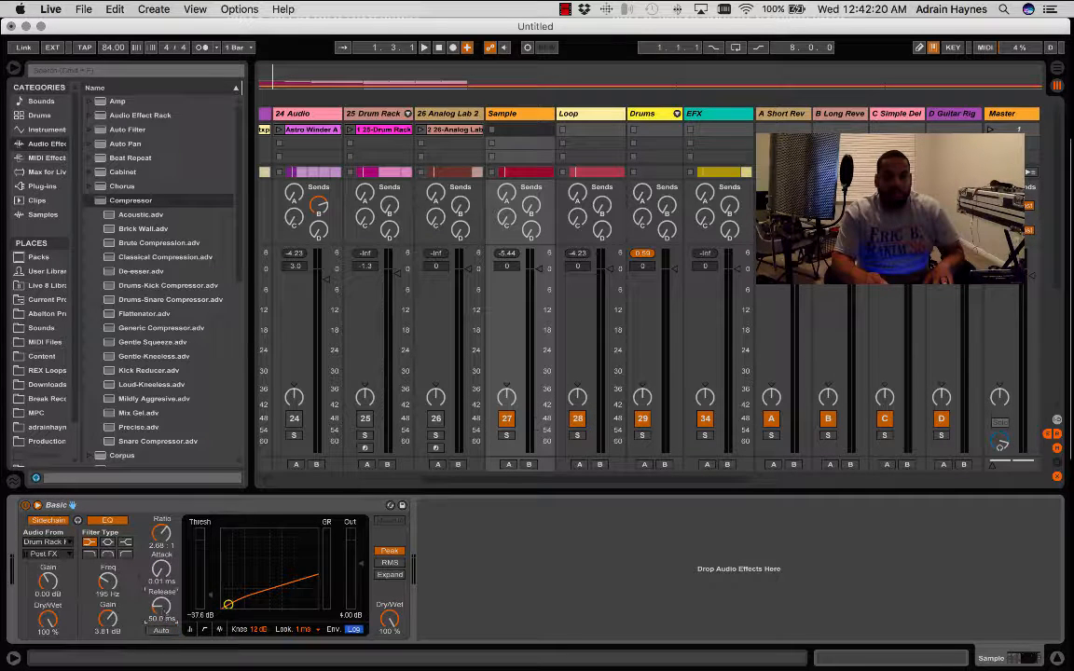
{"action": "key", "text": "space"}
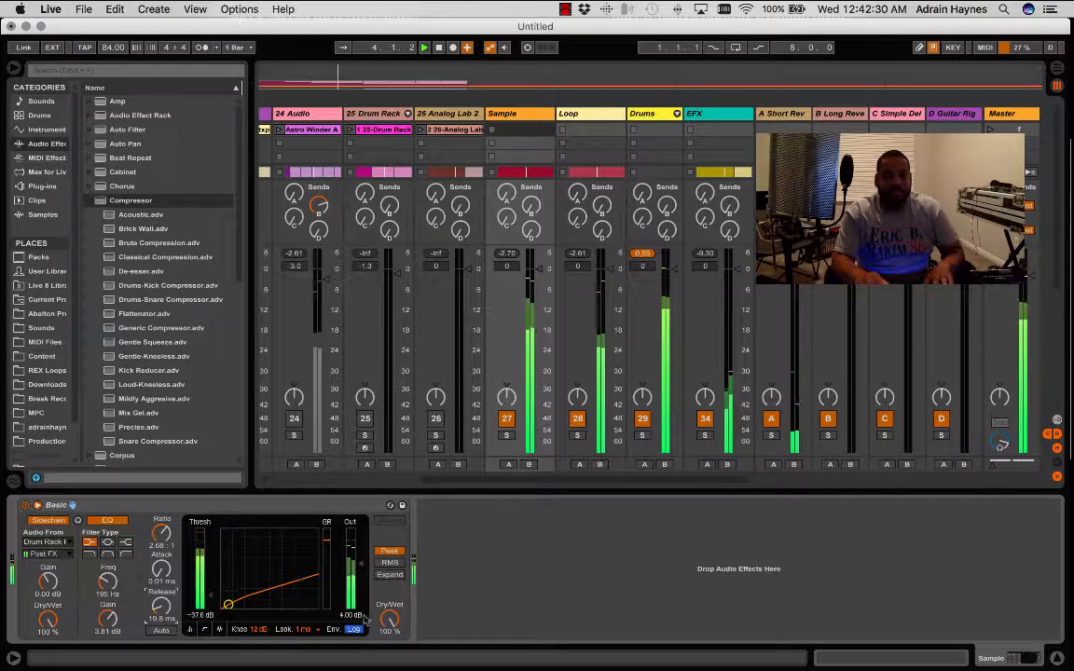
{"action": "mouse_move", "coordinate": [390, 619]}
{"action": "left_mouse_down"}
{"action": "mouse_move", "coordinate": [390, 644]}
{"action": "mouse_move", "coordinate": [391, 629]}
{"action": "left_mouse_up"}
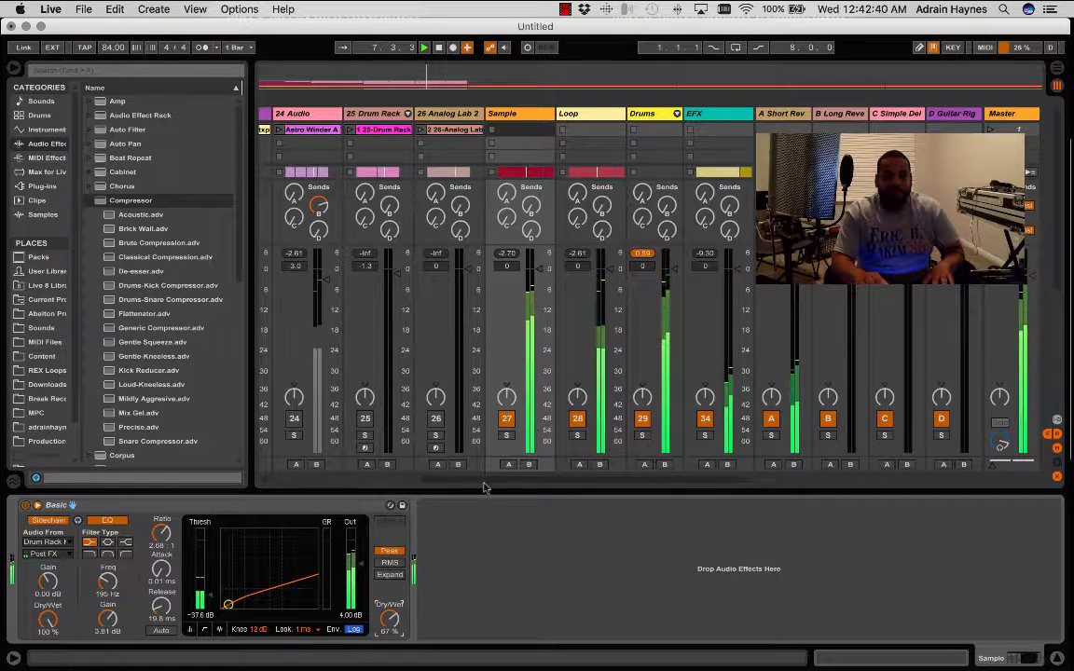
{"action": "key", "text": "space"}
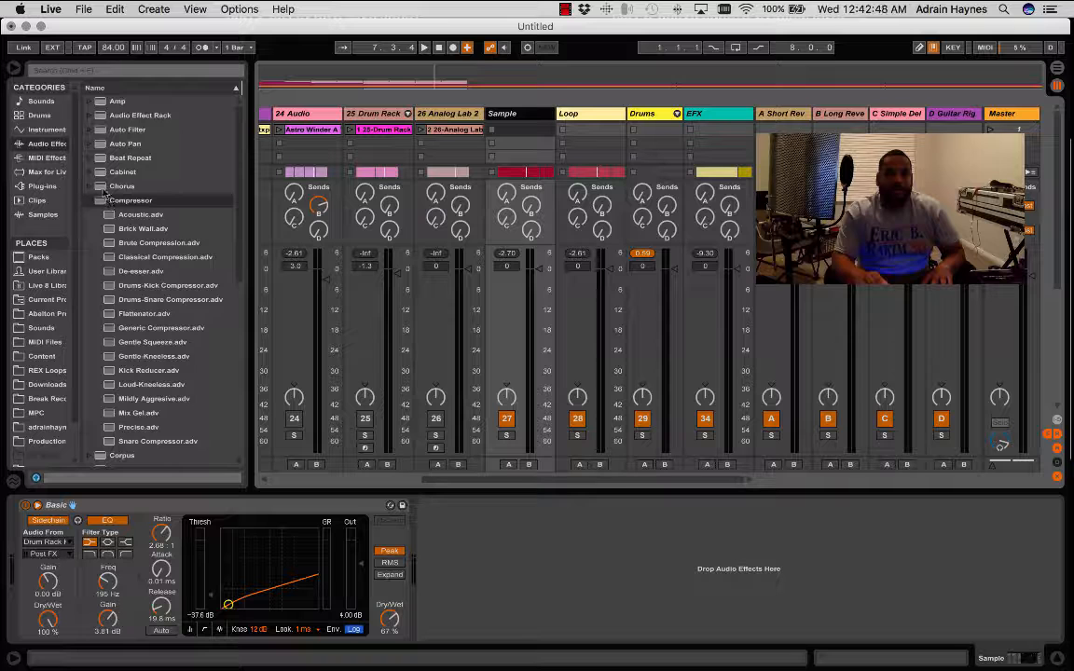
- Add an Auto Pan effect to the EFX track and set its amount to 65.9%
{"action": "left_click_drag", "start_coordinate": [97, 146], "coordinate": [231, 147]}
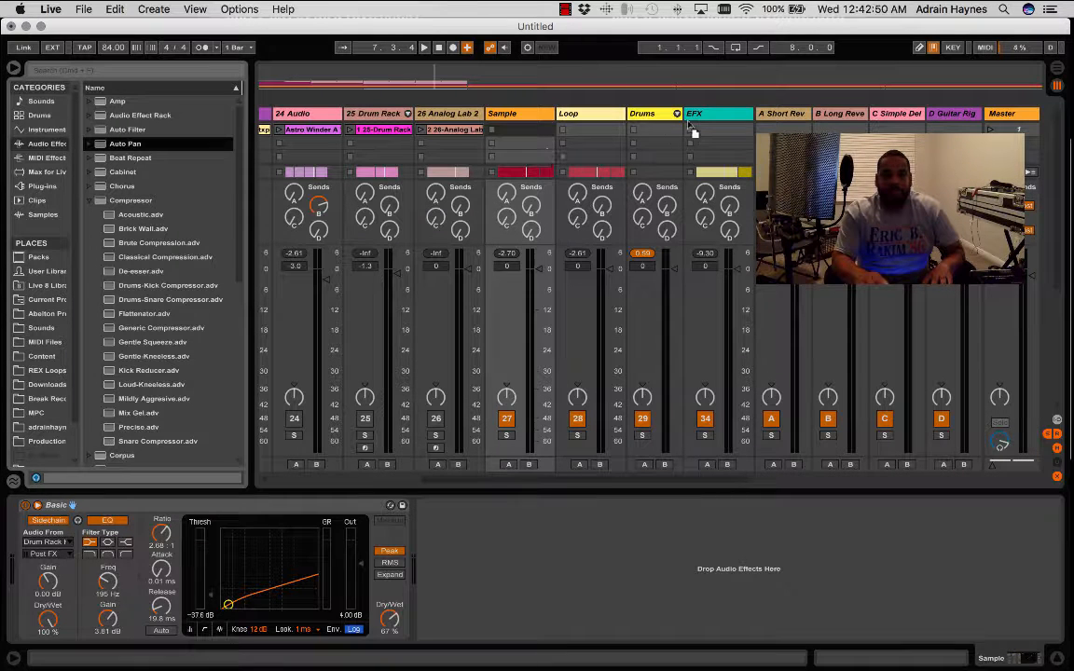
{"action": "left_click_drag", "start_coordinate": [692, 133], "coordinate": [715, 115]}
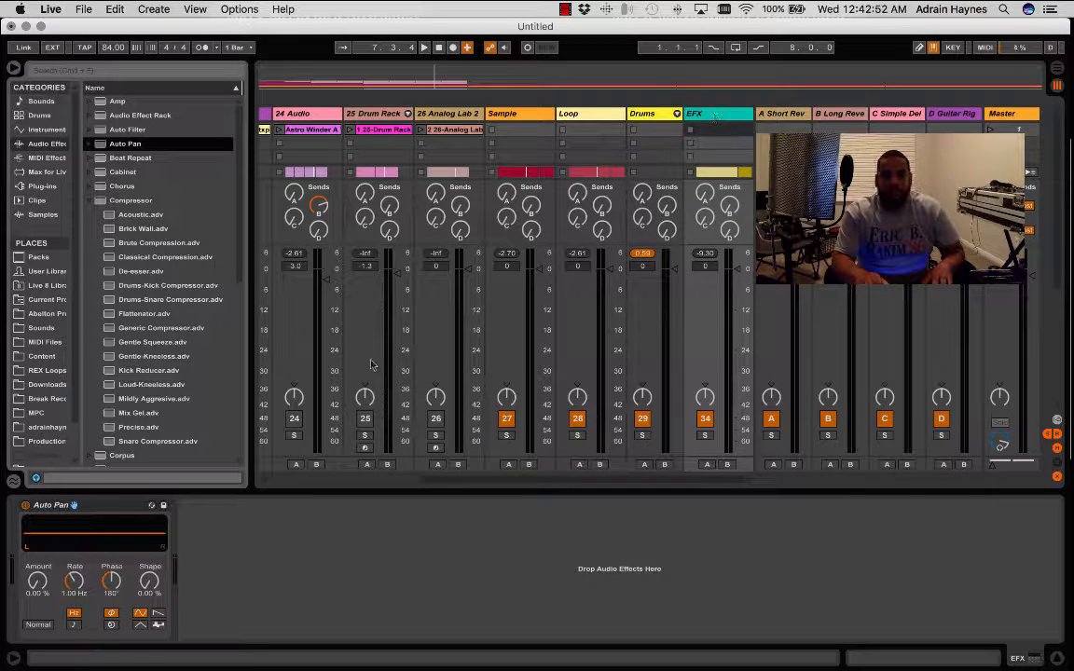
{"action": "left_click", "coordinate": [38, 582]}
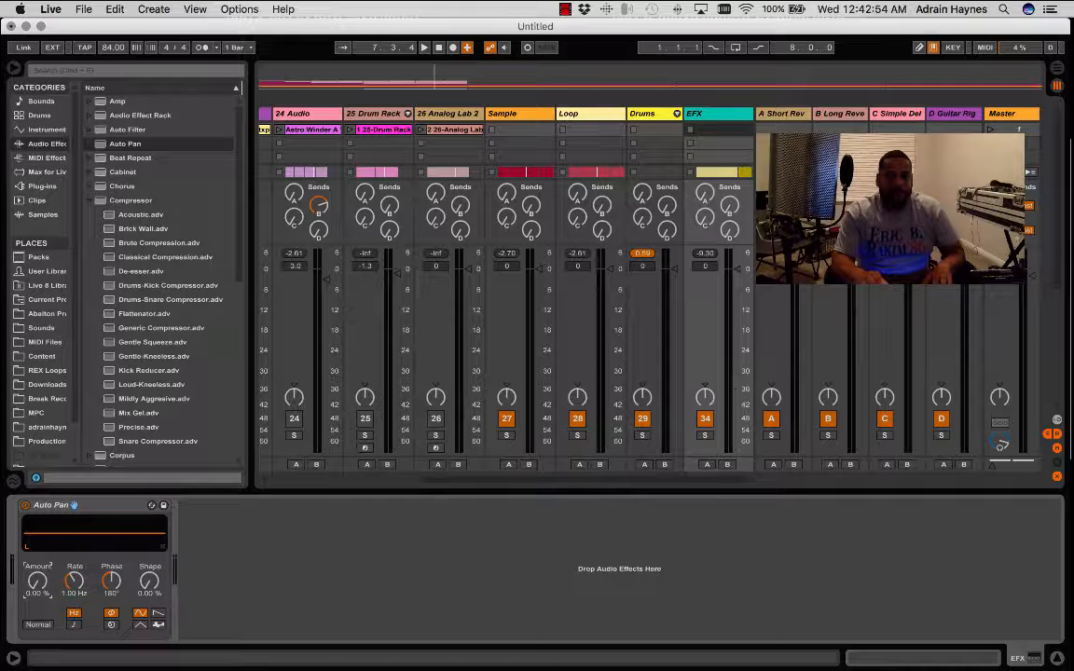
{"action": "left_click_drag", "start_coordinate": [37, 581], "coordinate": [37, 539]}
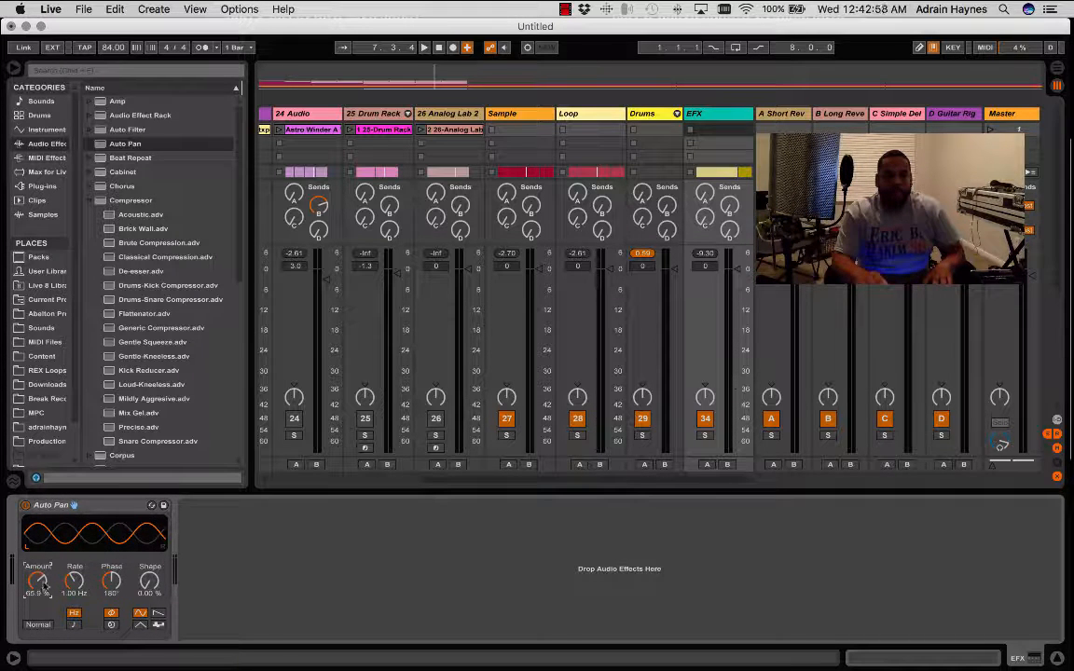
- Sync the EFX Auto Pan's rate to the tempo at 2, and raise the track's Simple Delay send during playback
{"action": "left_click", "coordinate": [74, 624]}
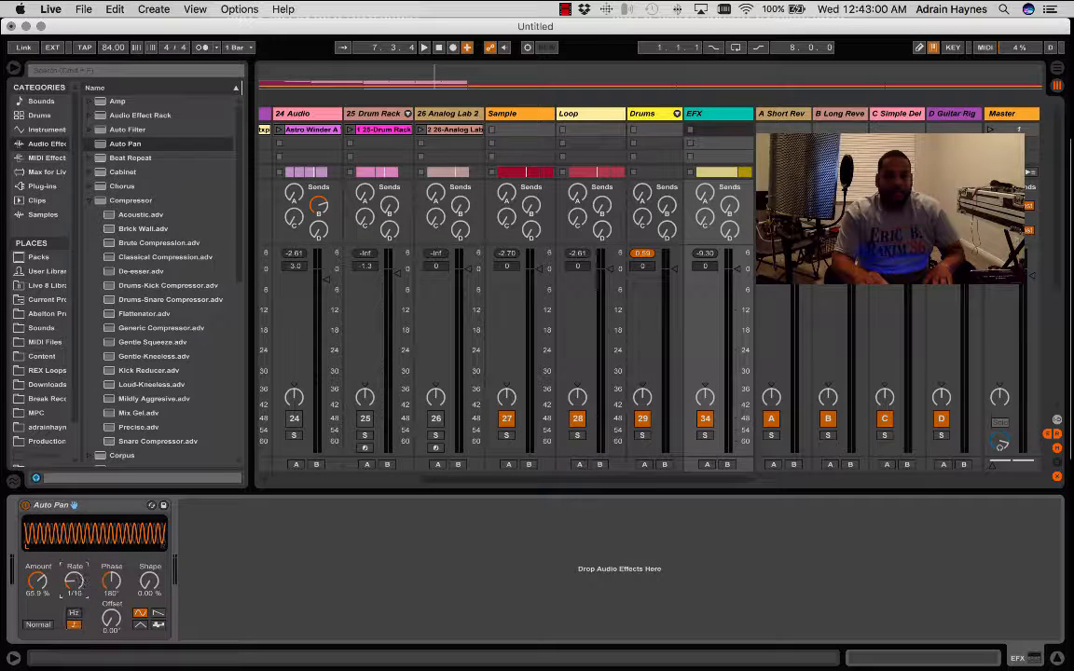
{"action": "left_click_drag", "start_coordinate": [82, 581], "coordinate": [82, 566]}
{"action": "key", "text": "space"}
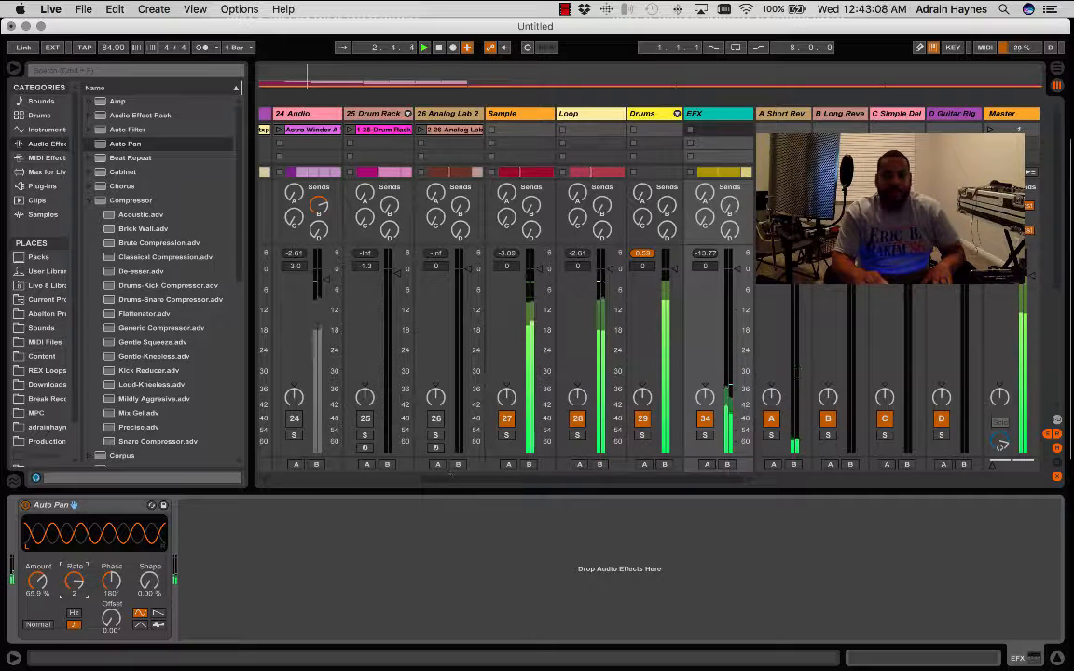
{"action": "left_click_drag", "start_coordinate": [702, 224], "coordinate": [700, 217]}
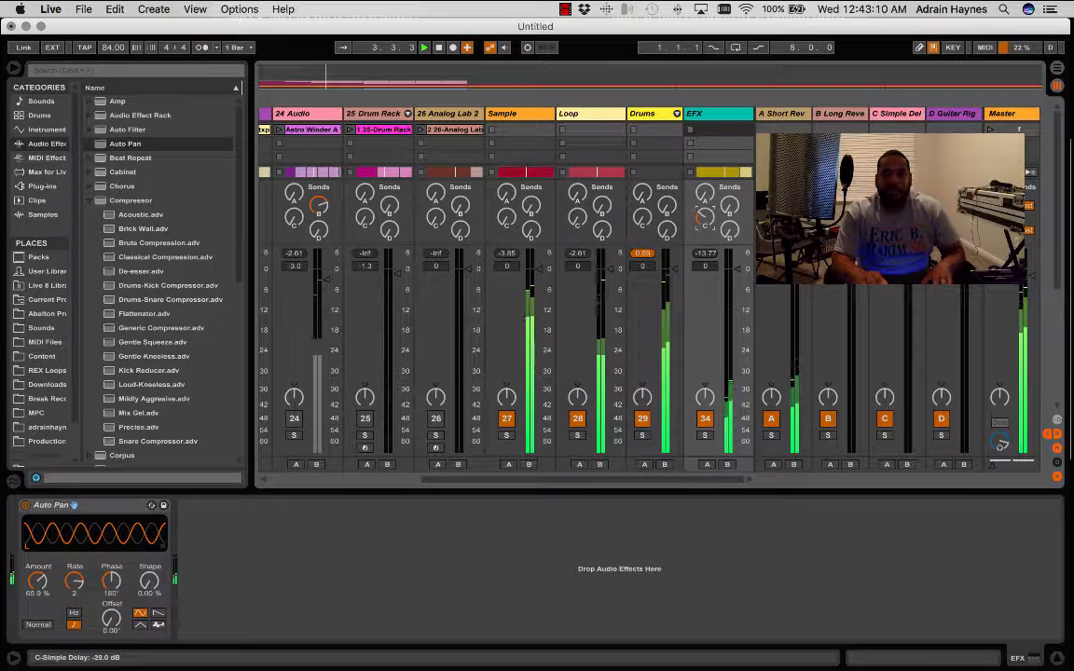
{"action": "key", "text": "space"}
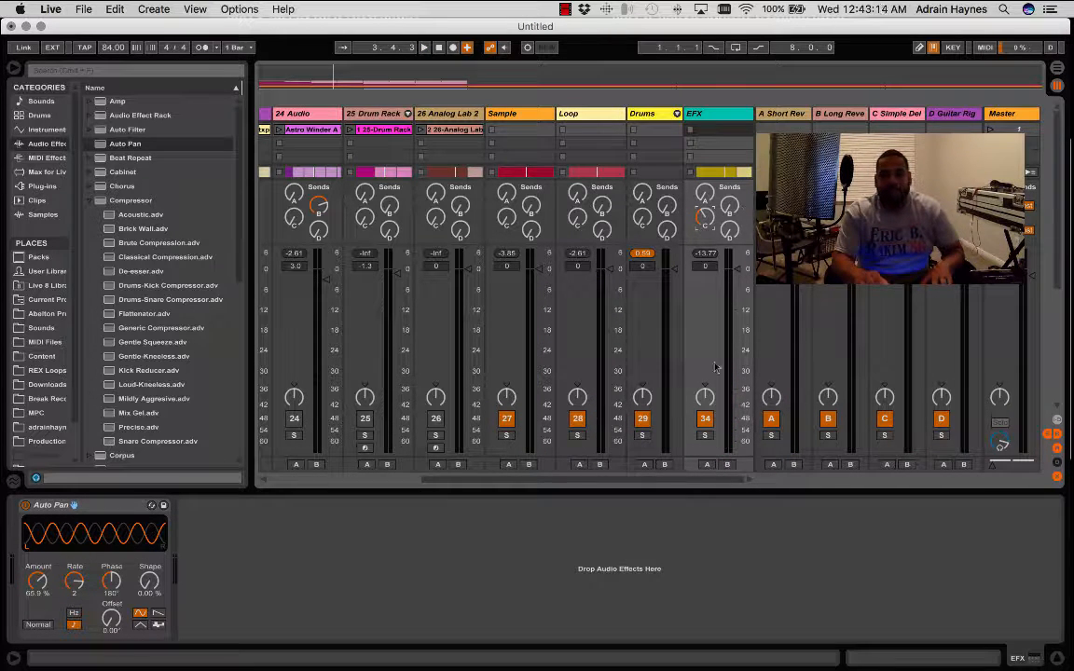
- Switch to the Arrangement View, look over the song's tracks and start playback
{"action": "left_click", "coordinate": [1058, 662]}
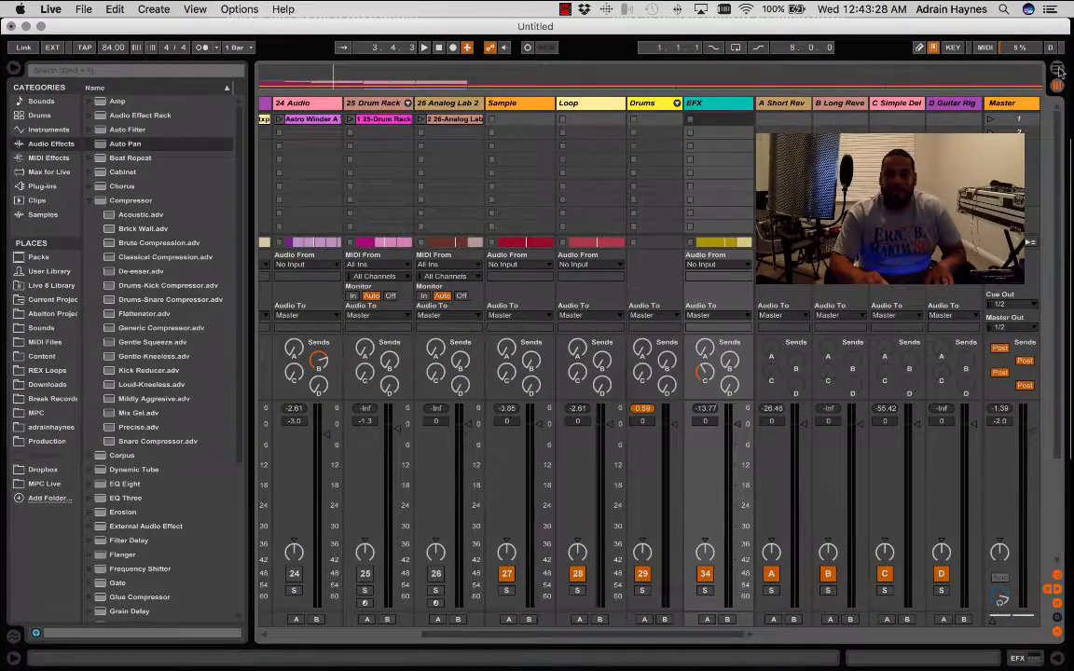
{"action": "key", "text": "Tab"}
{"action": "scroll", "coordinate": [560, 307], "scroll_direction": "up", "scroll_amount": 2}
{"action": "scroll", "coordinate": [559, 307], "scroll_direction": "down", "scroll_amount": 2}
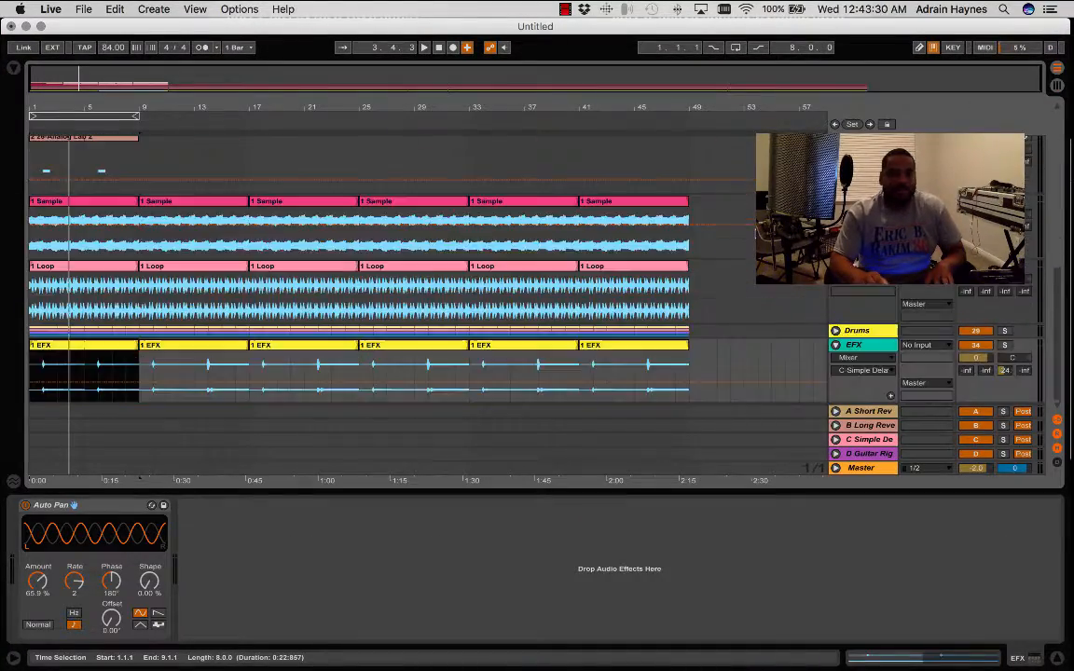
{"action": "scroll", "coordinate": [373, 308], "scroll_direction": "down", "scroll_amount": 2}
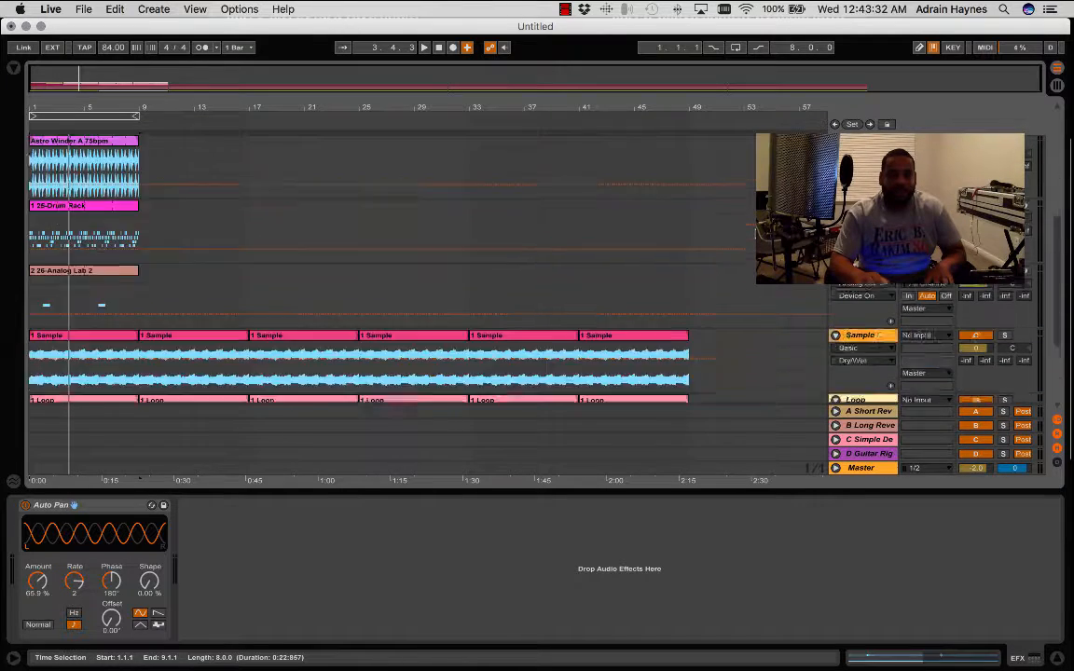
{"action": "scroll", "coordinate": [373, 307], "scroll_direction": "up", "scroll_amount": 2}
{"action": "key", "text": "space"}
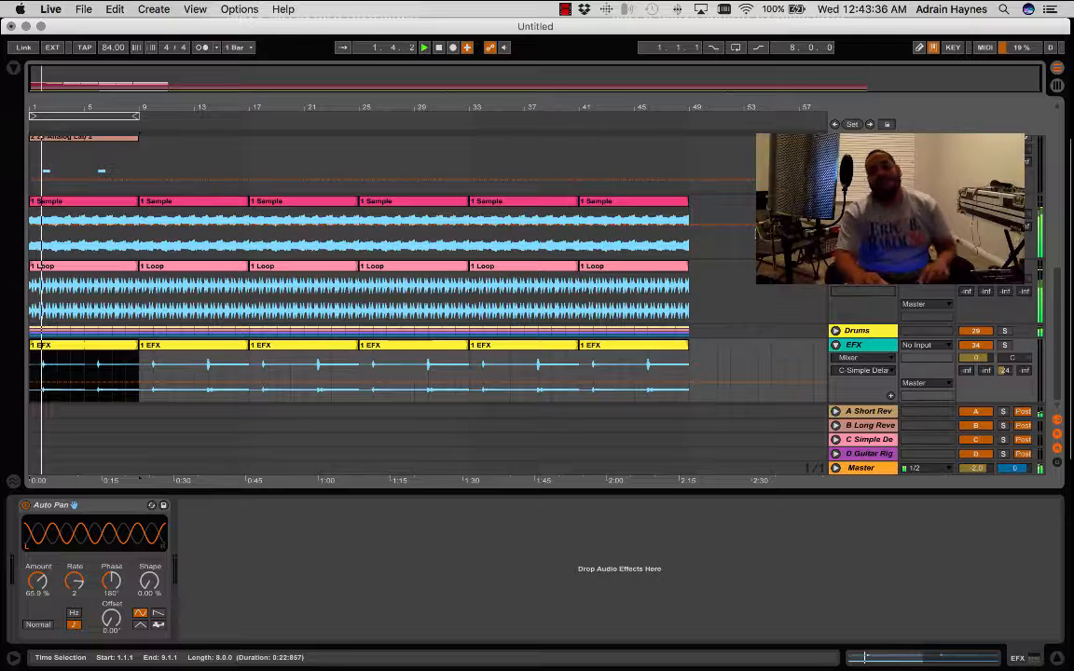
- On the Master track, turn off Sonarworks and turn on iZotope Ozone, playing the song to hear each change
{"action": "left_click", "coordinate": [862, 468]}
{"action": "key", "text": "space"}
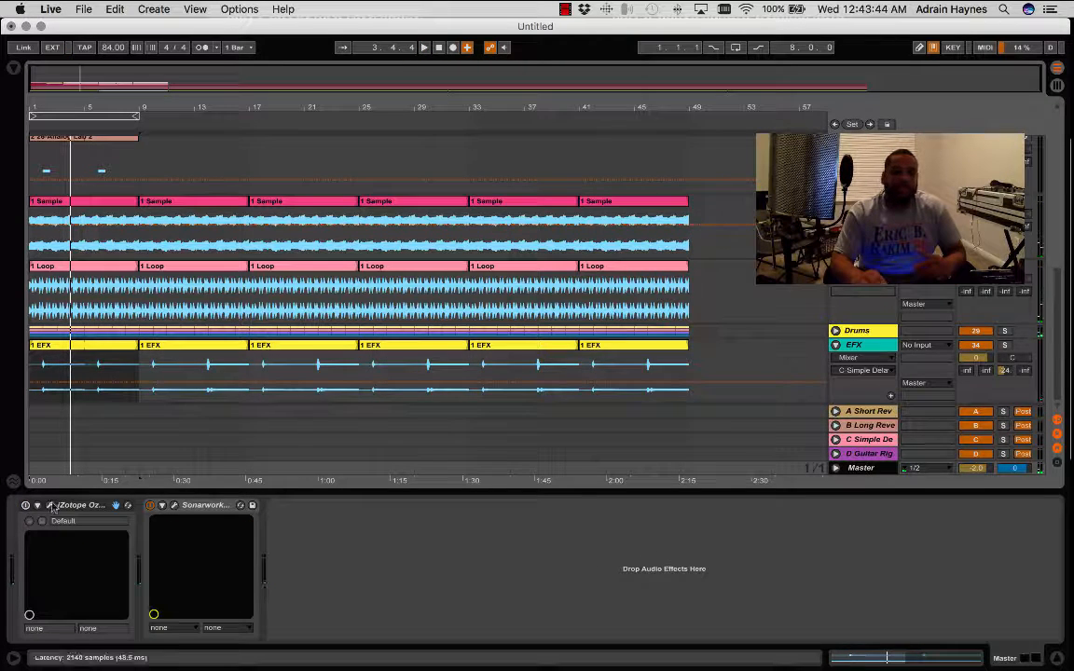
{"action": "left_click", "coordinate": [149, 506]}
{"action": "key", "text": "space"}
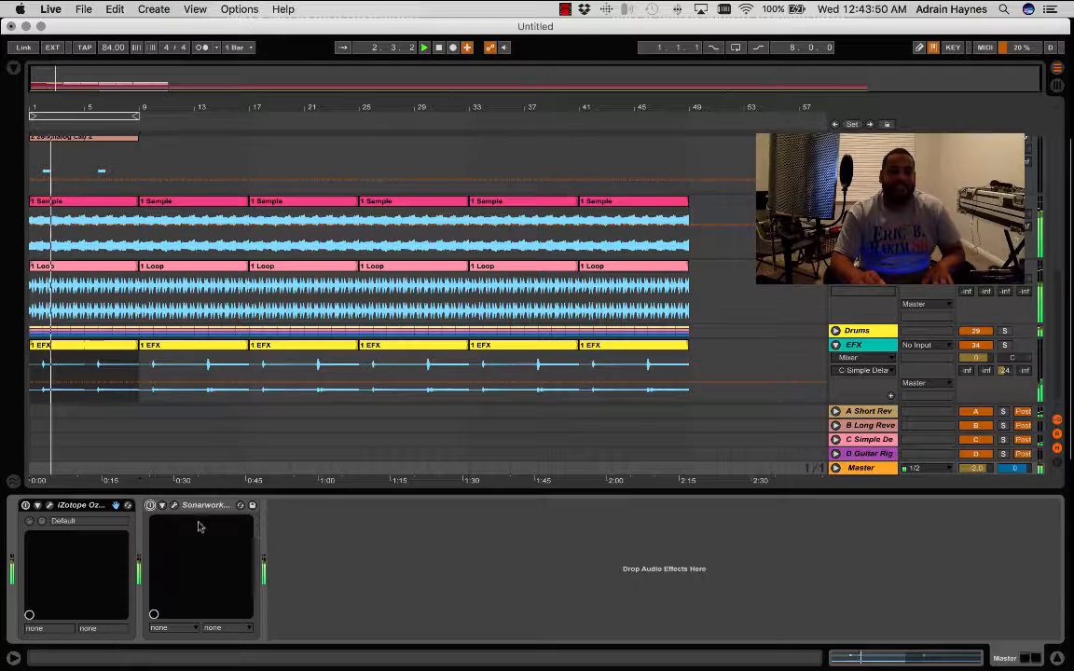
{"action": "key", "text": "space"}
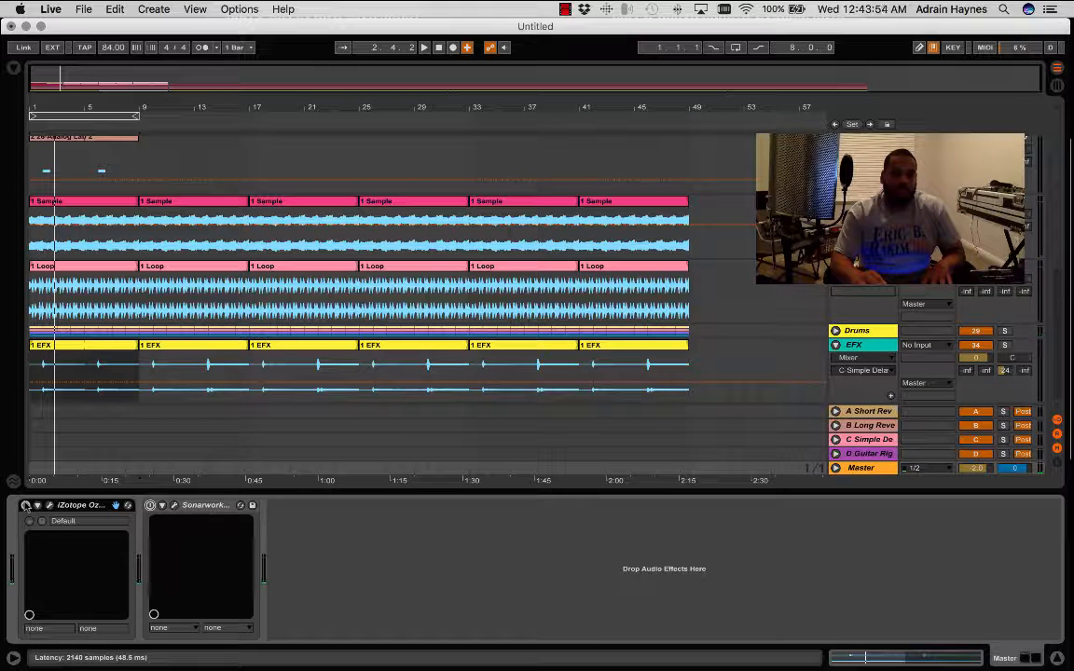
{"action": "left_click", "coordinate": [25, 504]}
{"action": "key", "text": "space"}
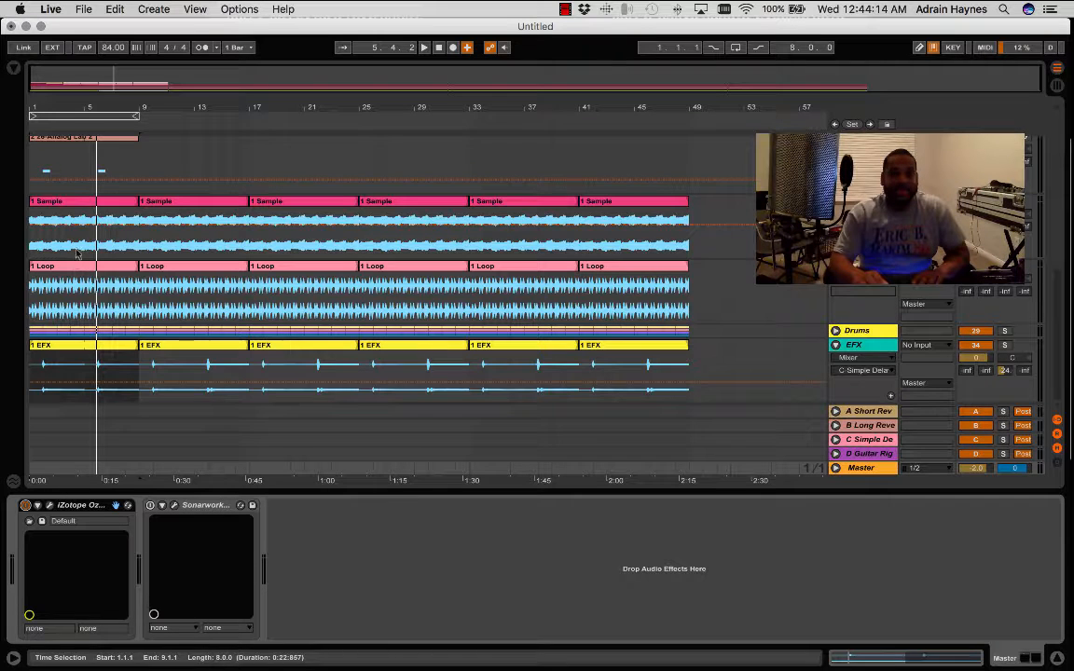
- Save the Live Set as Youtube in the 2017 folder and delete the temporary recording files
{"action": "left_click", "coordinate": [83, 11]}
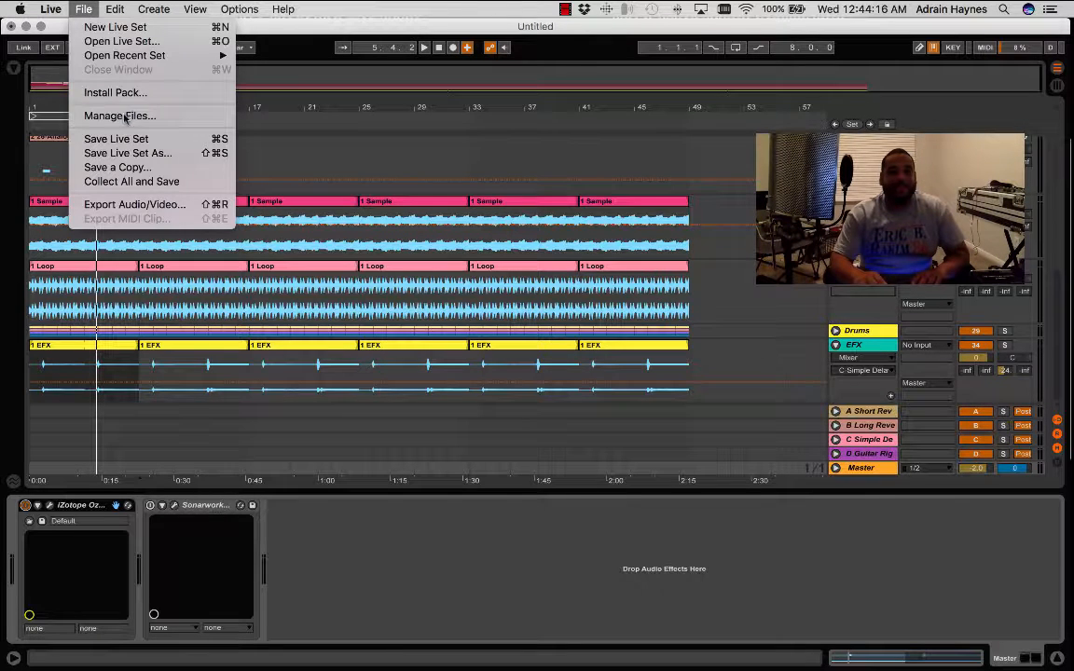
{"action": "left_click", "coordinate": [132, 155]}
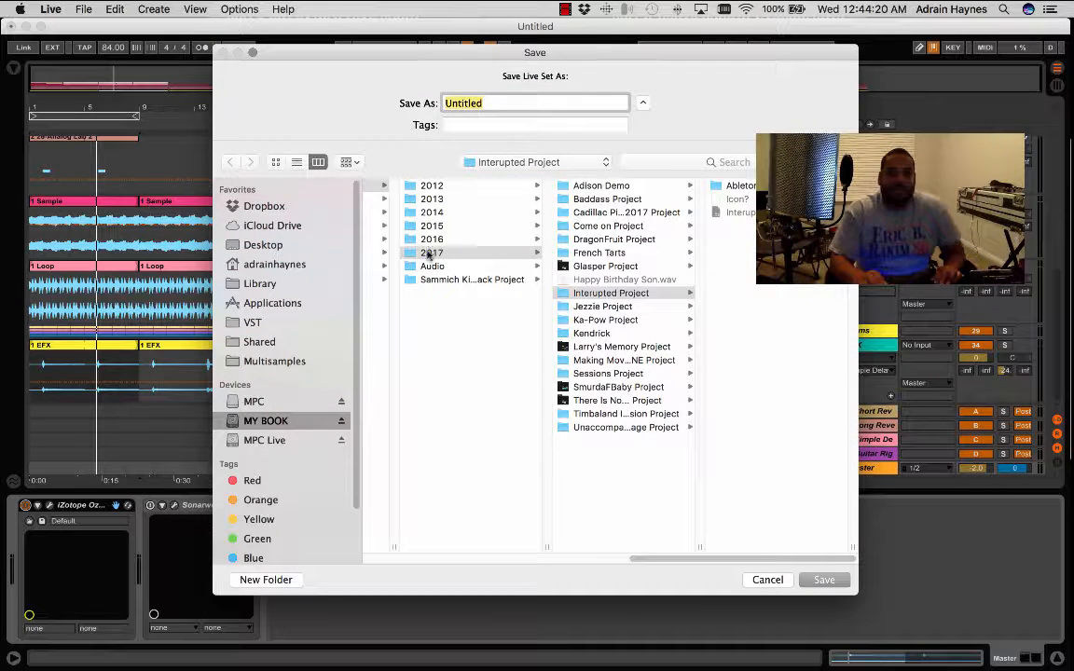
{"action": "left_click", "coordinate": [429, 254]}
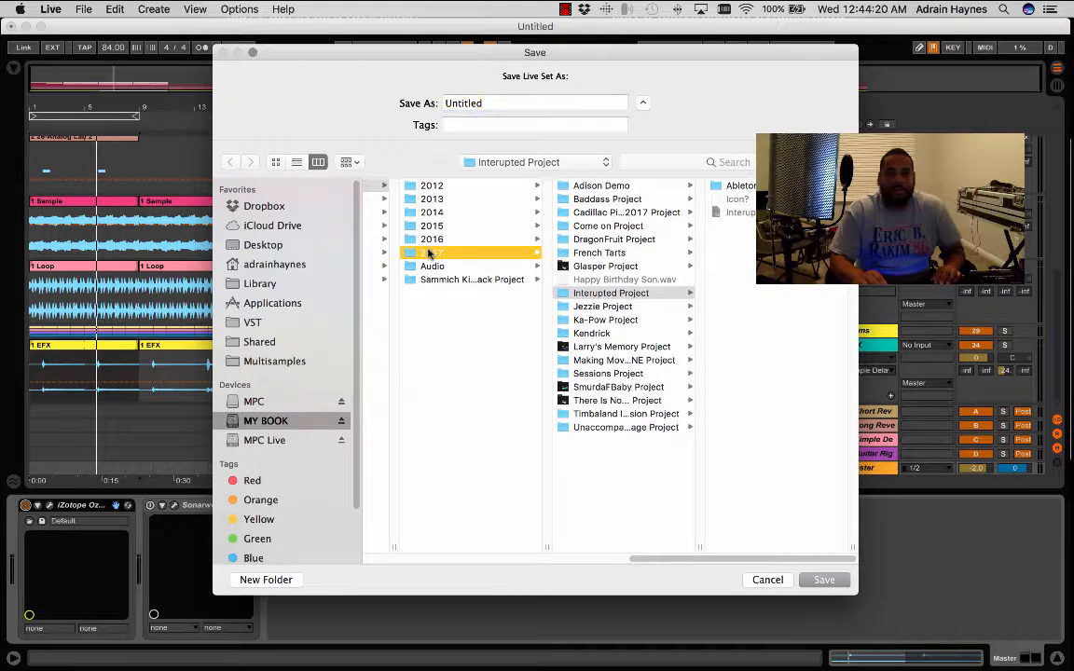
{"action": "double_click", "coordinate": [516, 104]}
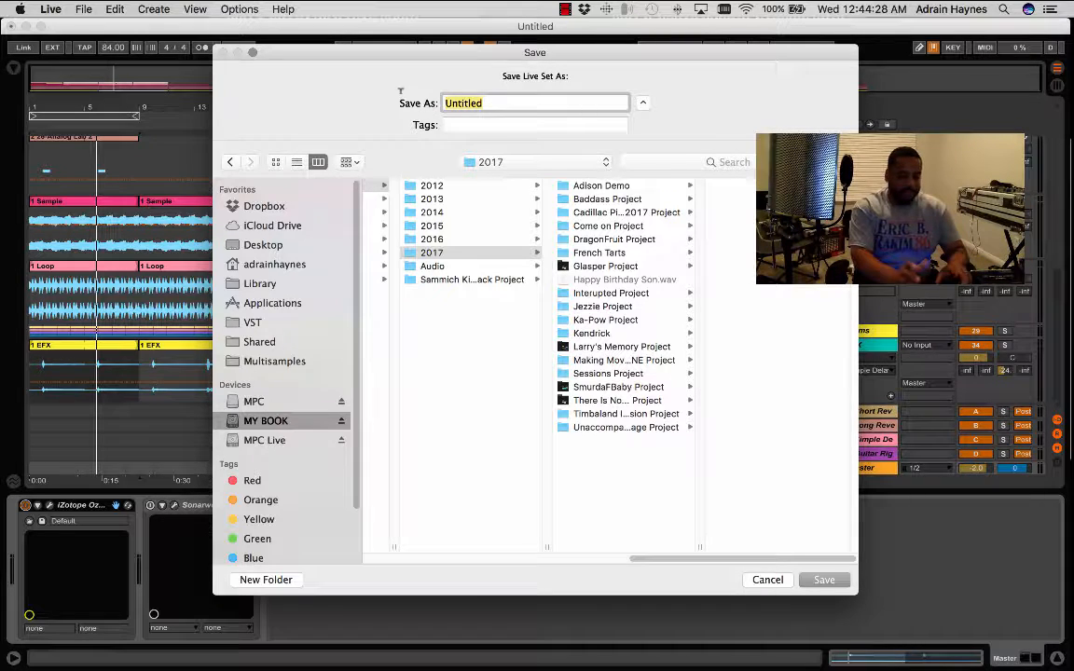
{"action": "type", "text": "Y"}
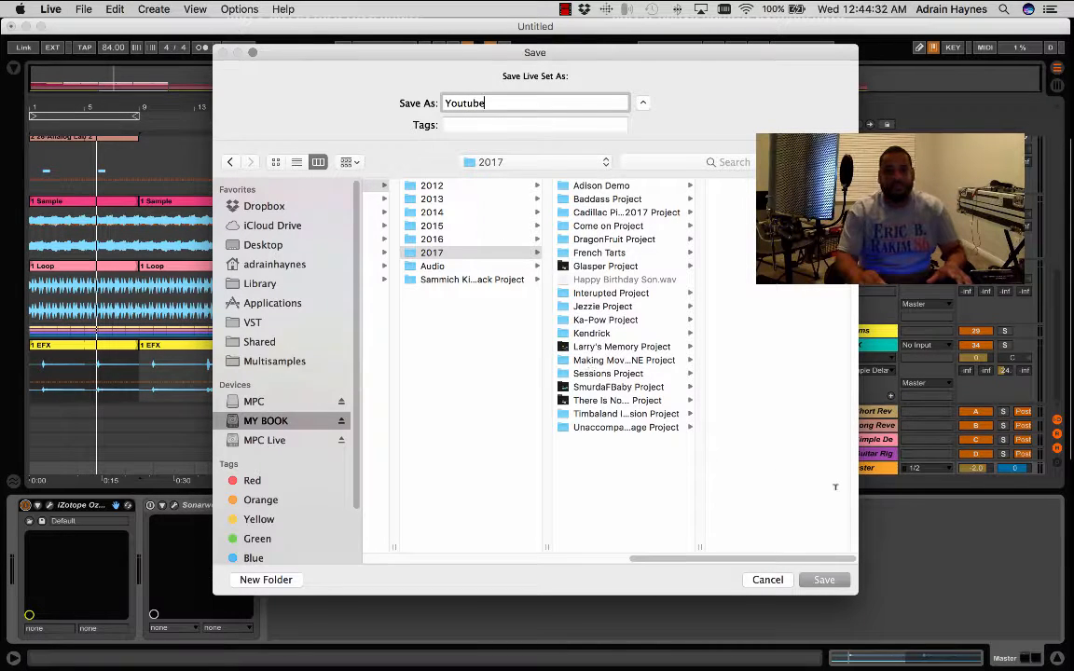
{"action": "type", "text": "outube"}
{"action": "left_click", "coordinate": [824, 580]}
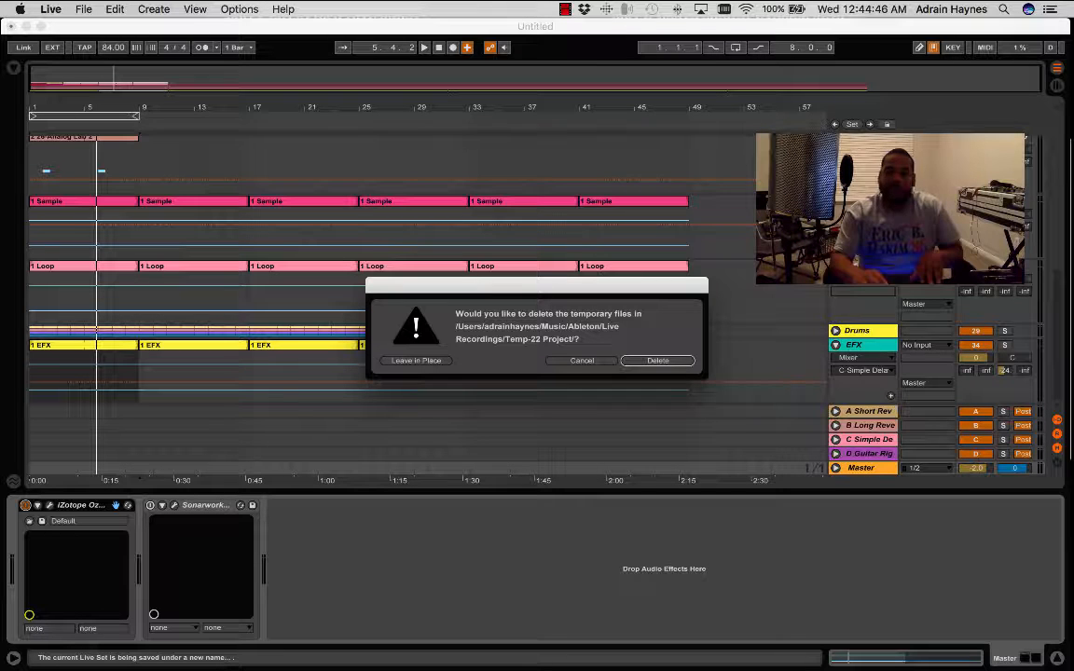
{"action": "left_click", "coordinate": [655, 362]}
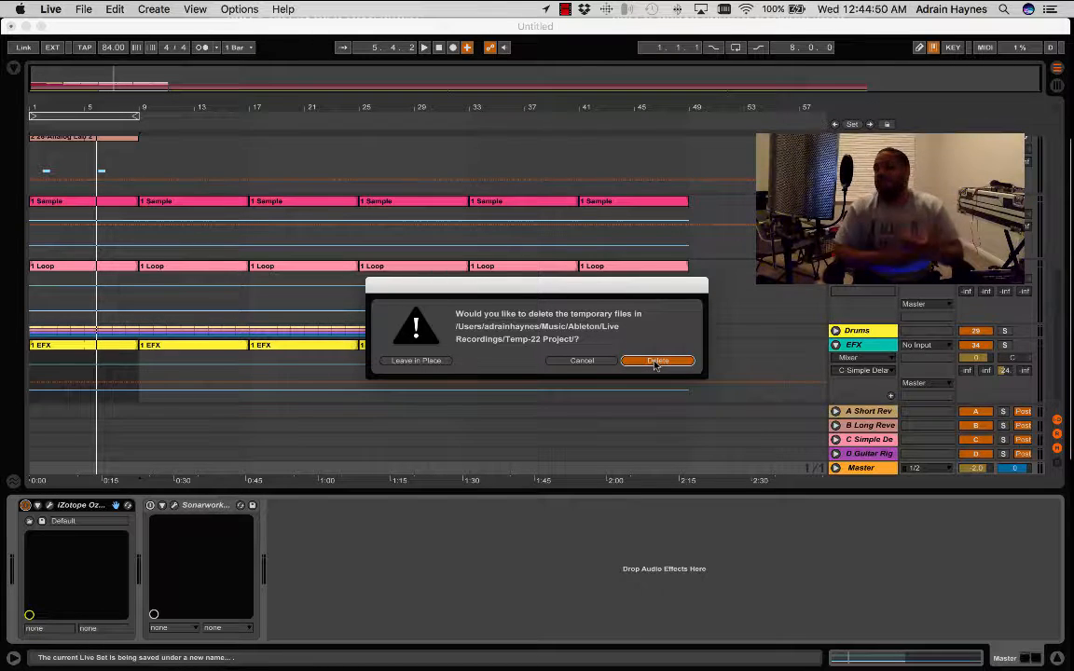
{"action": "left_click", "coordinate": [655, 362]}
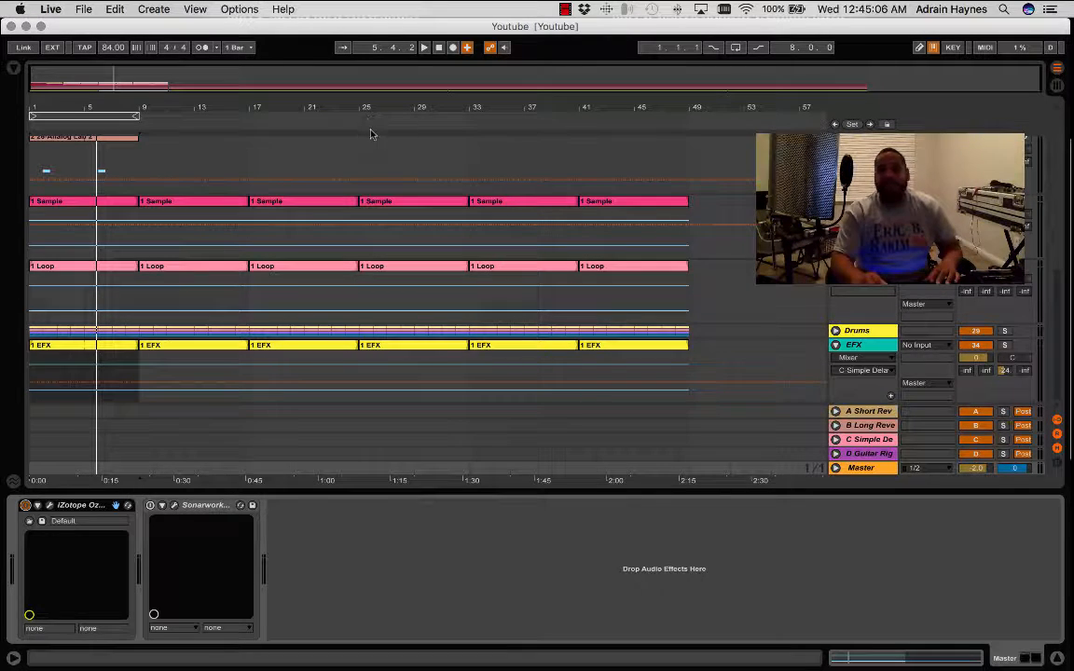
- Review the Export Audio/Video settings and close them without exporting
{"action": "left_click", "coordinate": [57, 13]}
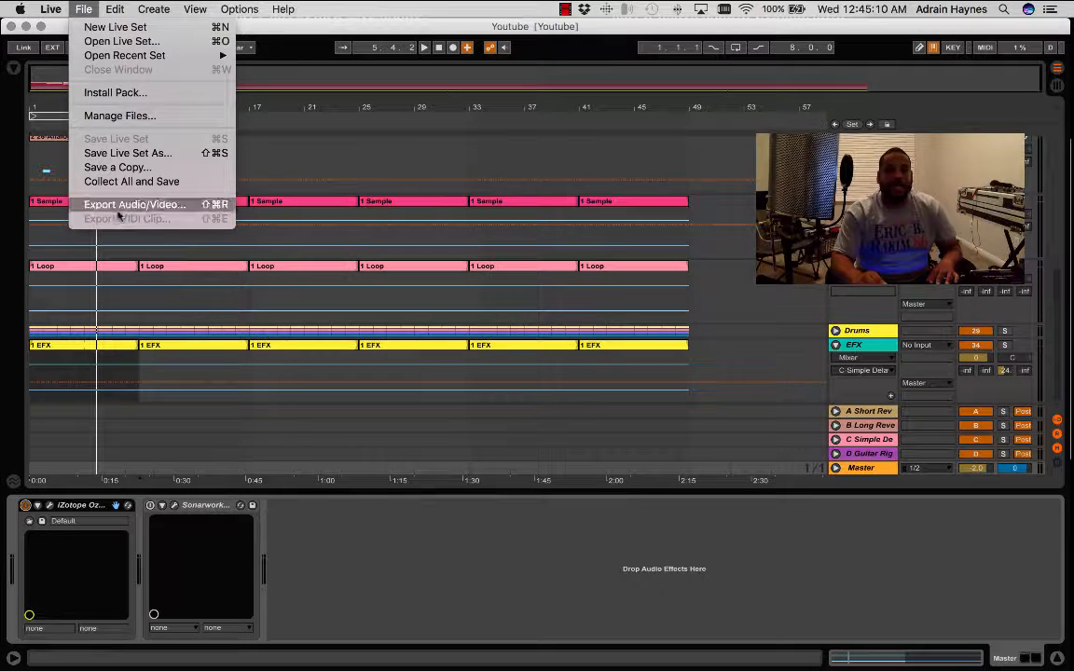
{"action": "left_click", "coordinate": [121, 207]}
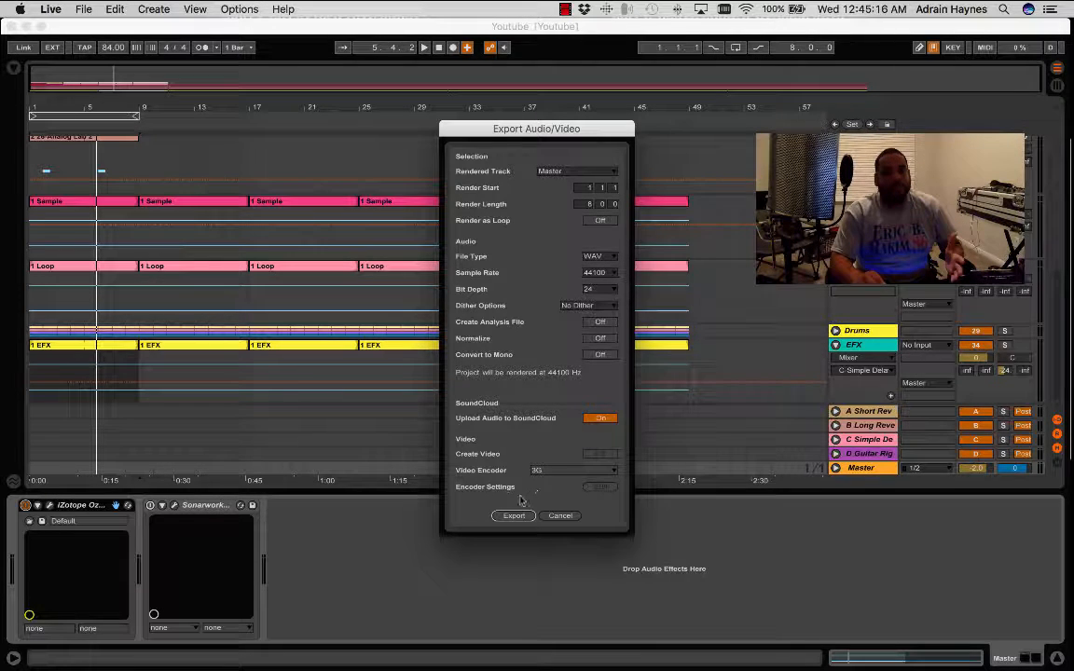
{"action": "left_click", "coordinate": [557, 518]}
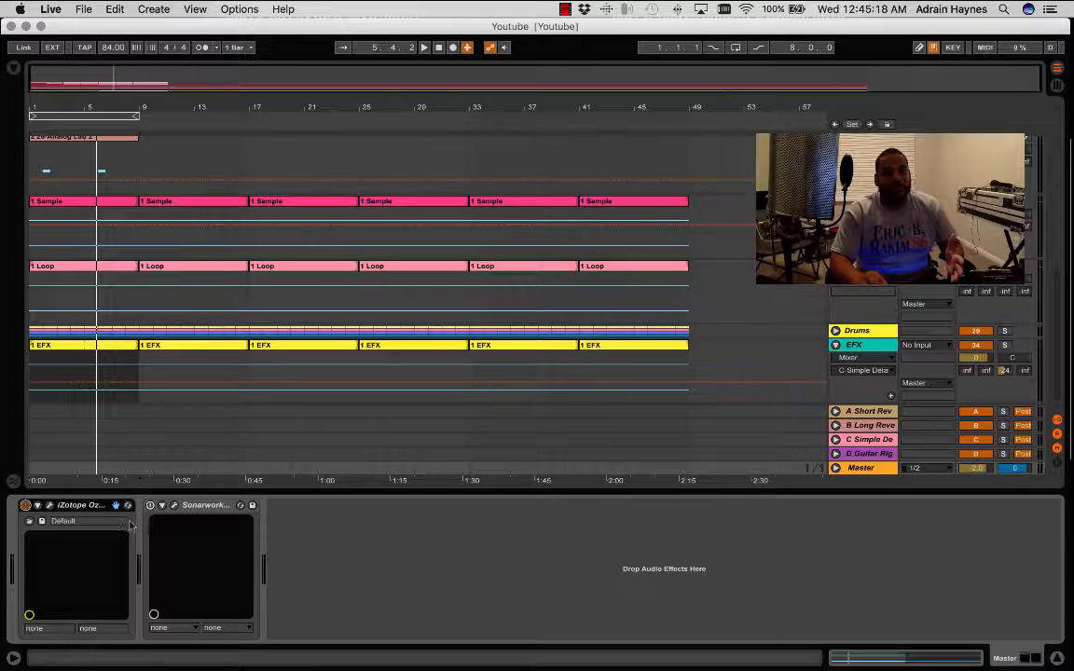
- Load the Disco preset from Ozone 7's Genre-Specific Mastering presets on the Master track and close the plug-in window
{"action": "left_click", "coordinate": [50, 506]}
{"action": "scroll", "coordinate": [118, 524], "scroll_direction": "down", "scroll_amount": 15}
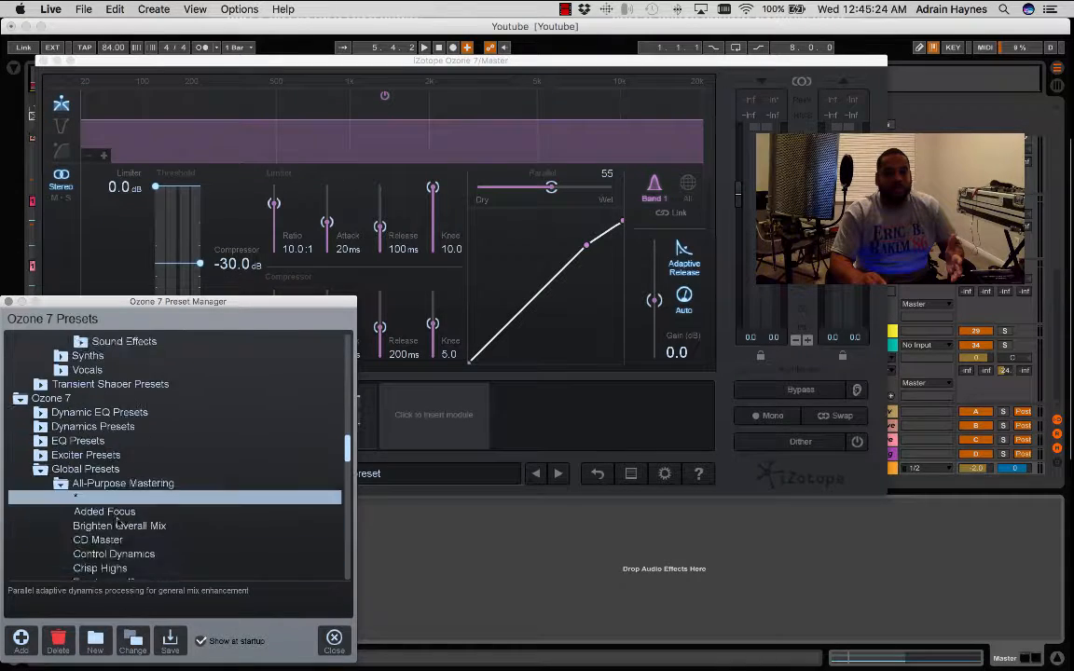
{"action": "scroll", "coordinate": [118, 524], "scroll_direction": "down", "scroll_amount": 8}
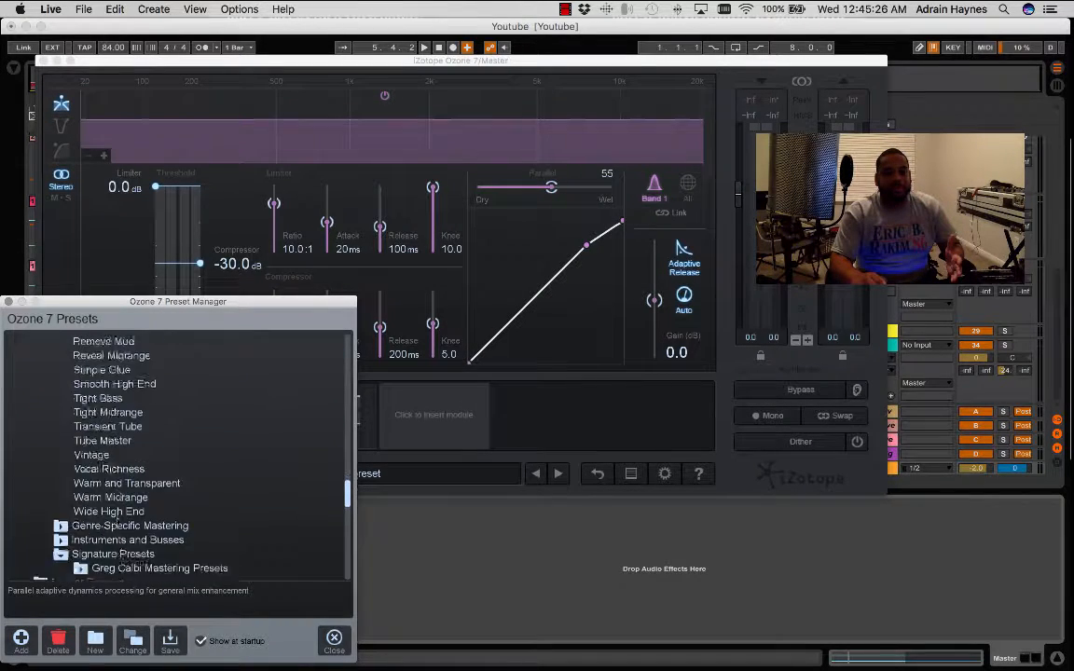
{"action": "scroll", "coordinate": [118, 524], "scroll_direction": "up", "scroll_amount": 3}
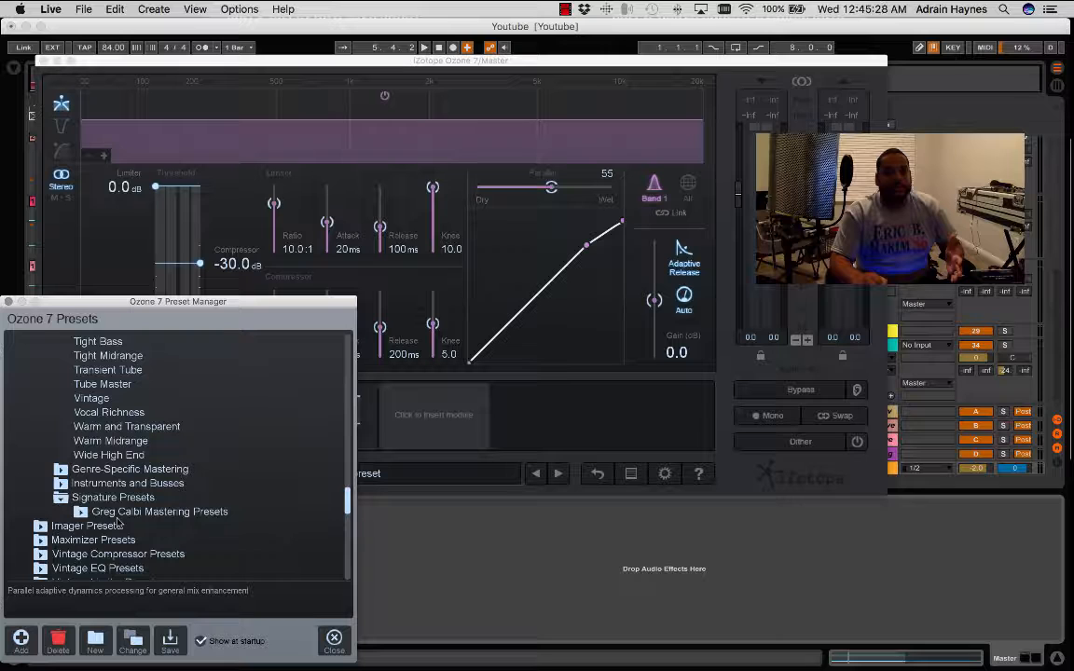
{"action": "left_click", "coordinate": [60, 469]}
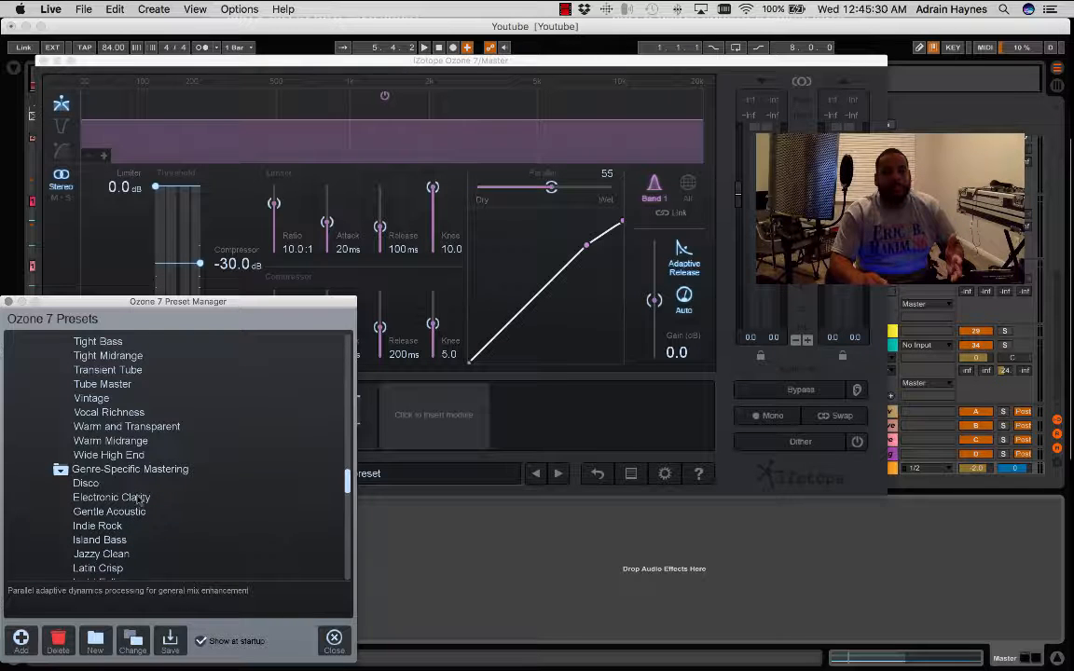
{"action": "left_click", "coordinate": [89, 482]}
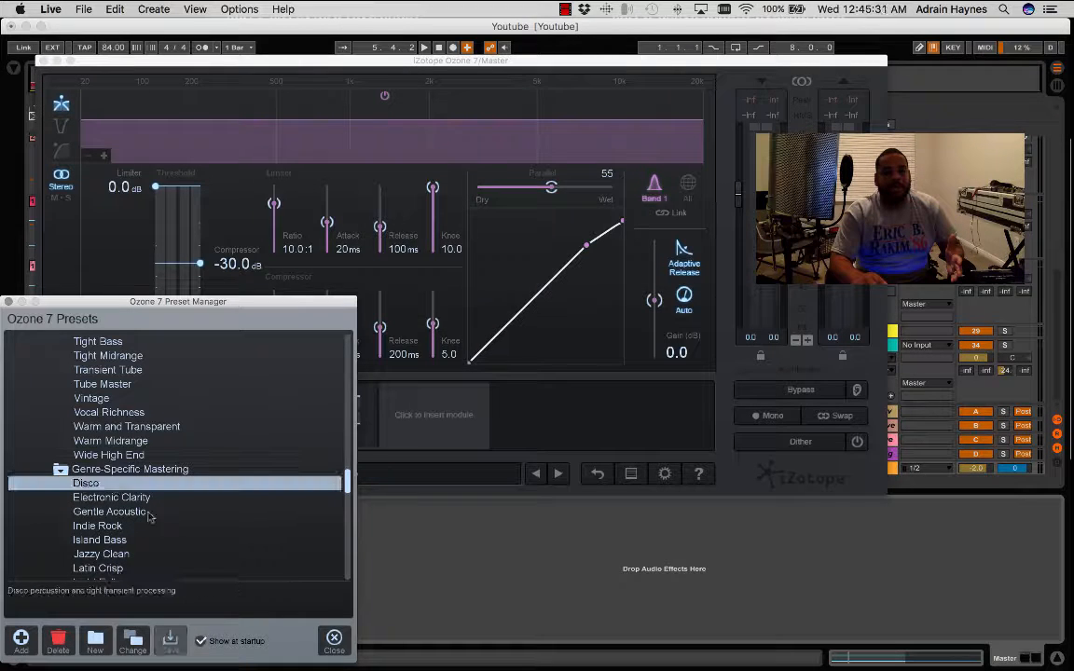
{"action": "left_click", "coordinate": [334, 640]}
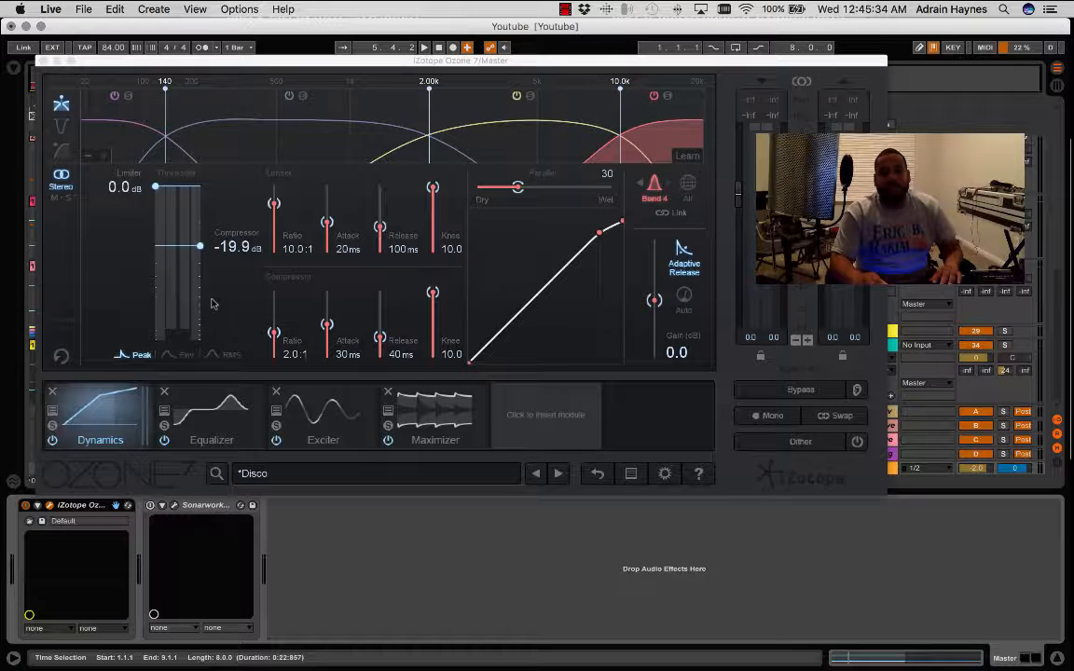
{"action": "left_click", "coordinate": [41, 61]}
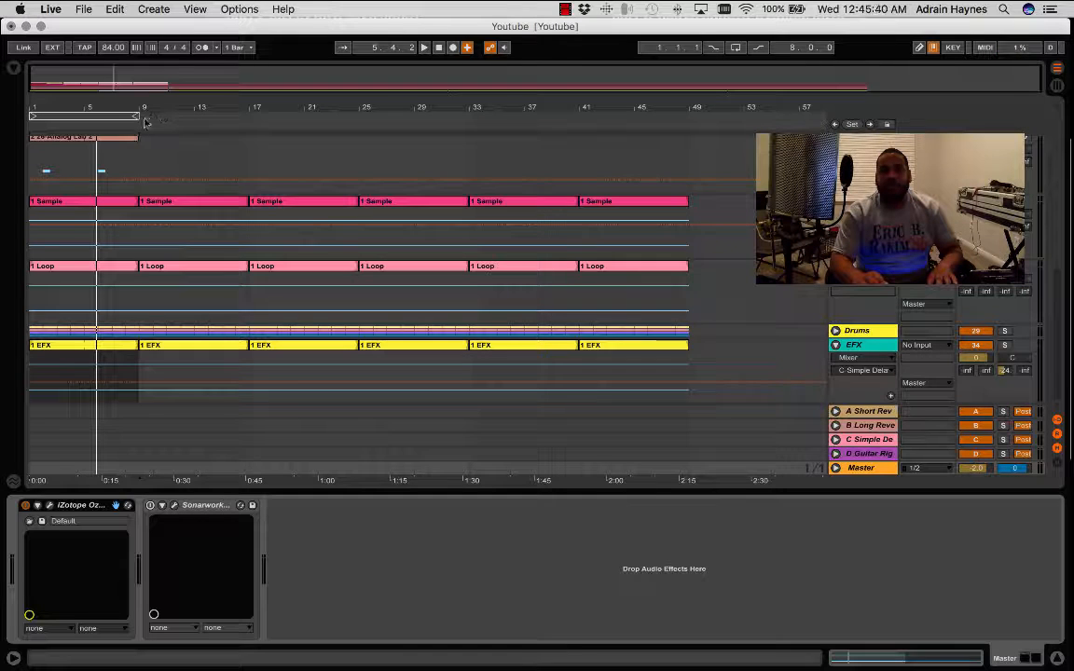
- Extend the arrangement loop to bar 17 so it spans 16 bars, then play part of the song and stop
{"action": "left_click_drag", "start_coordinate": [138, 116], "coordinate": [247, 116]}
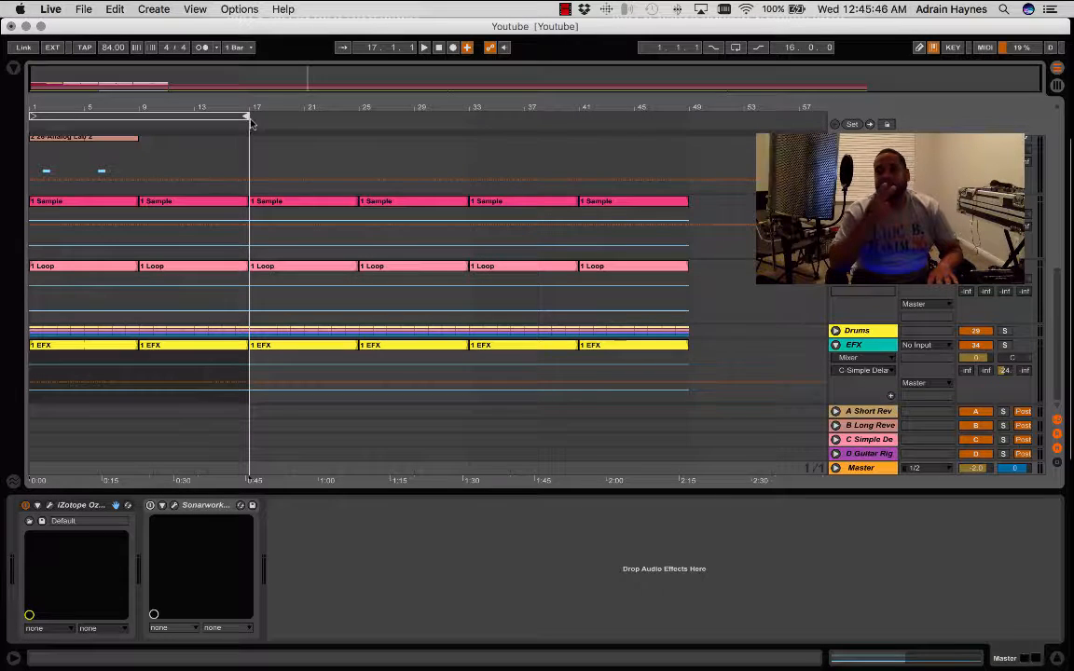
{"action": "key", "text": "space"}
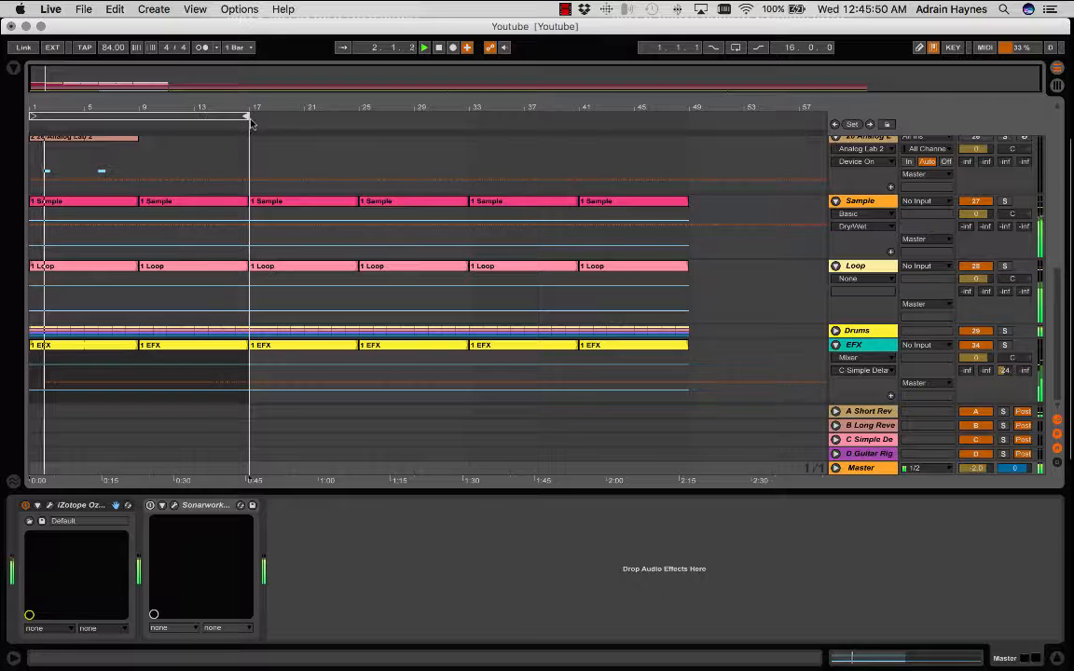
{"action": "left_click", "coordinate": [439, 48]}
- Export the Master track's 16 bars as a 24-bit, 44100 Hz WAV named Youtube in the Youtube Project folder
{"action": "left_click", "coordinate": [84, 10]}
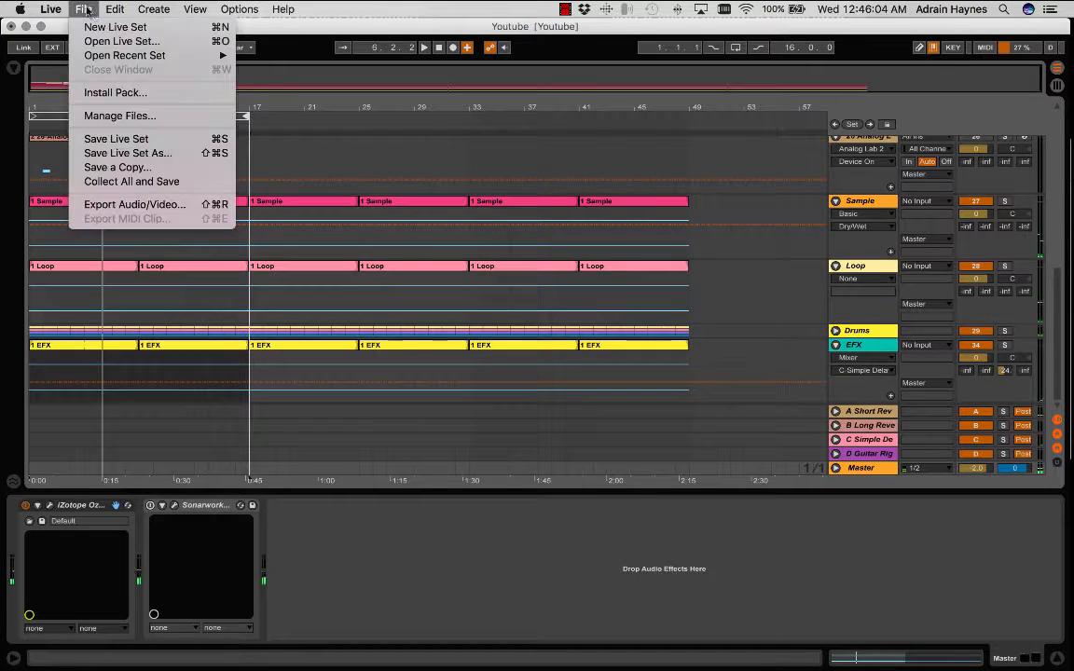
{"action": "left_click", "coordinate": [131, 204]}
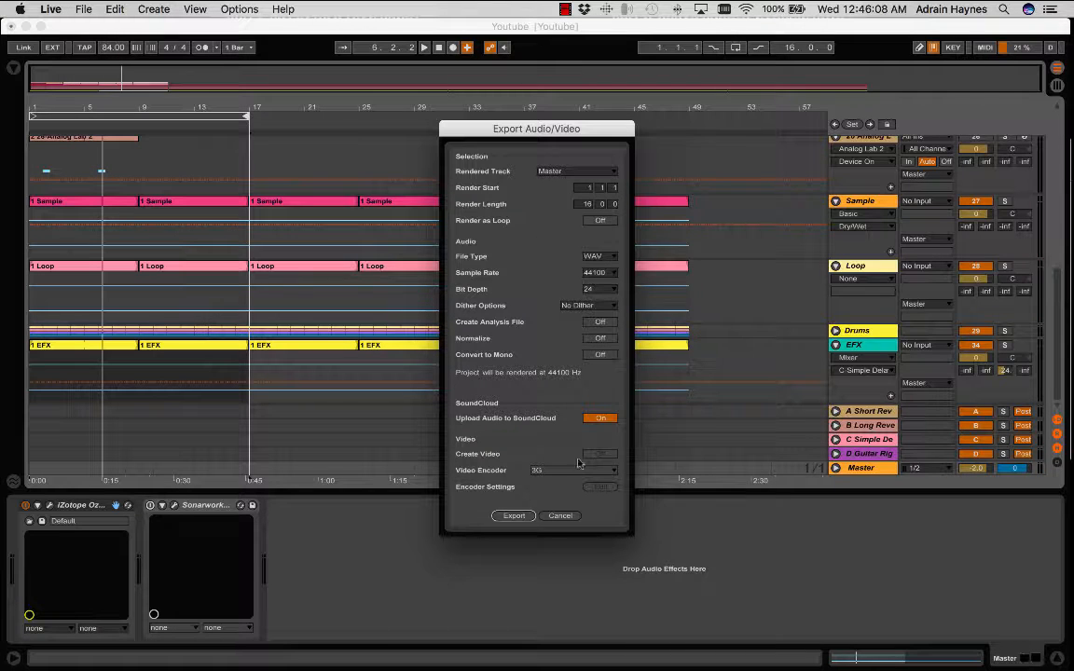
{"action": "left_click", "coordinate": [514, 515]}
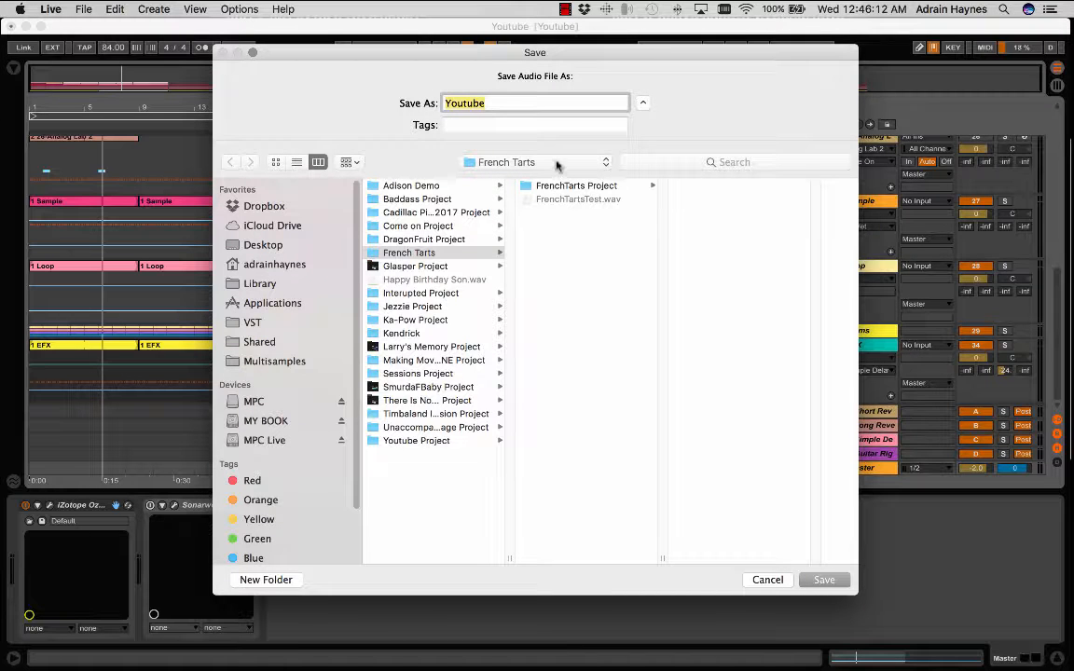
{"action": "left_click", "coordinate": [401, 440]}
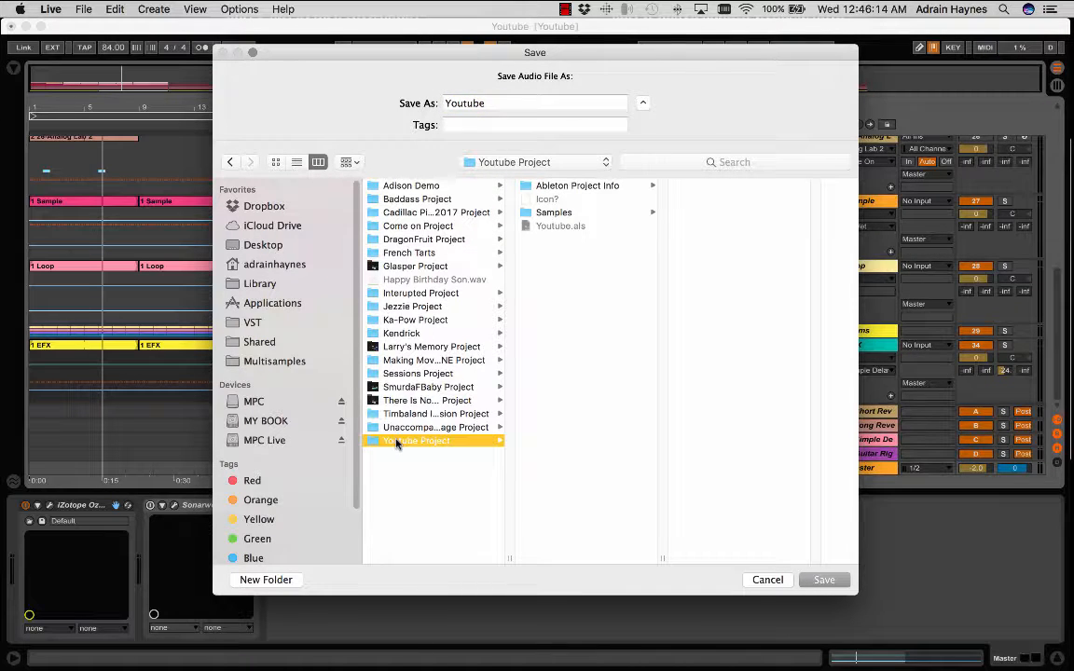
{"action": "left_click", "coordinate": [825, 579]}
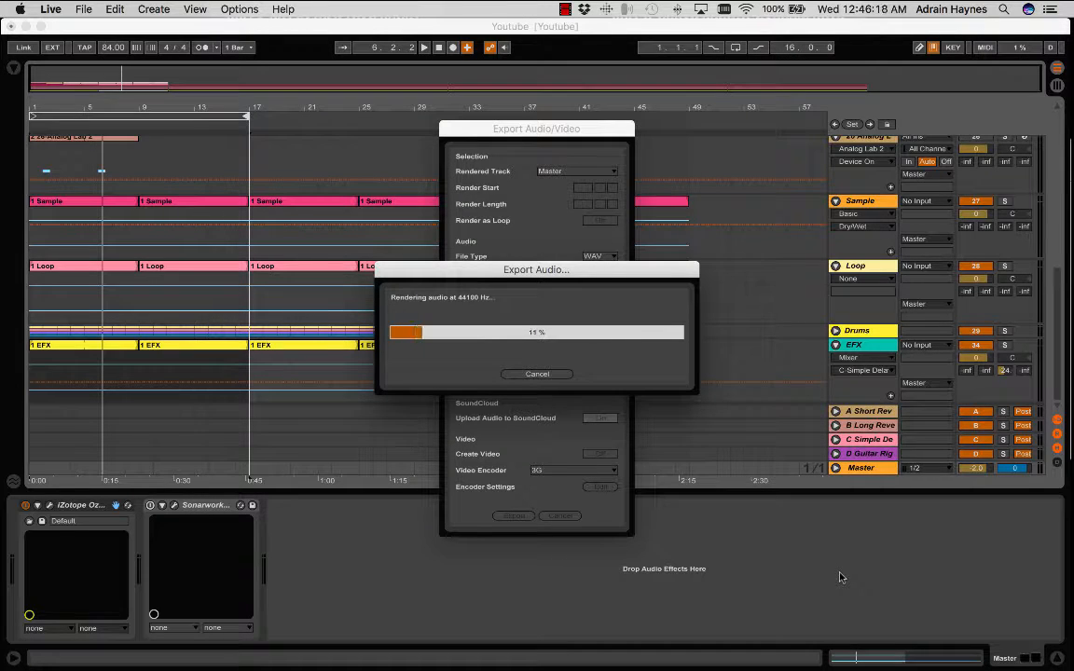